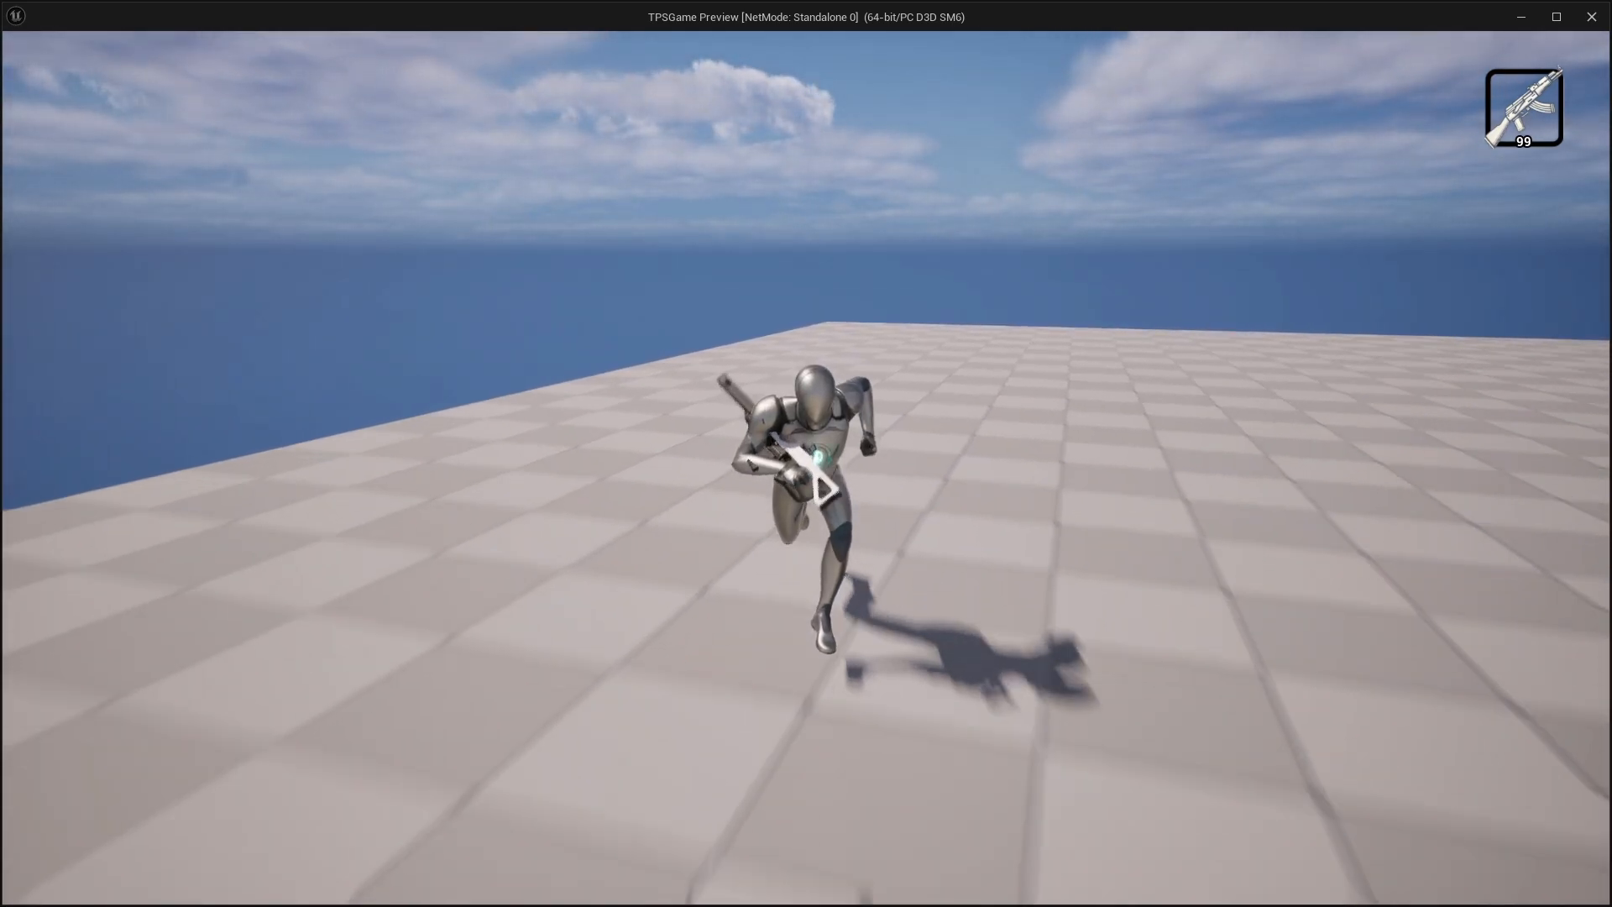
Play-test the character's movement, crouching and running in the game preview
key("ctrl")
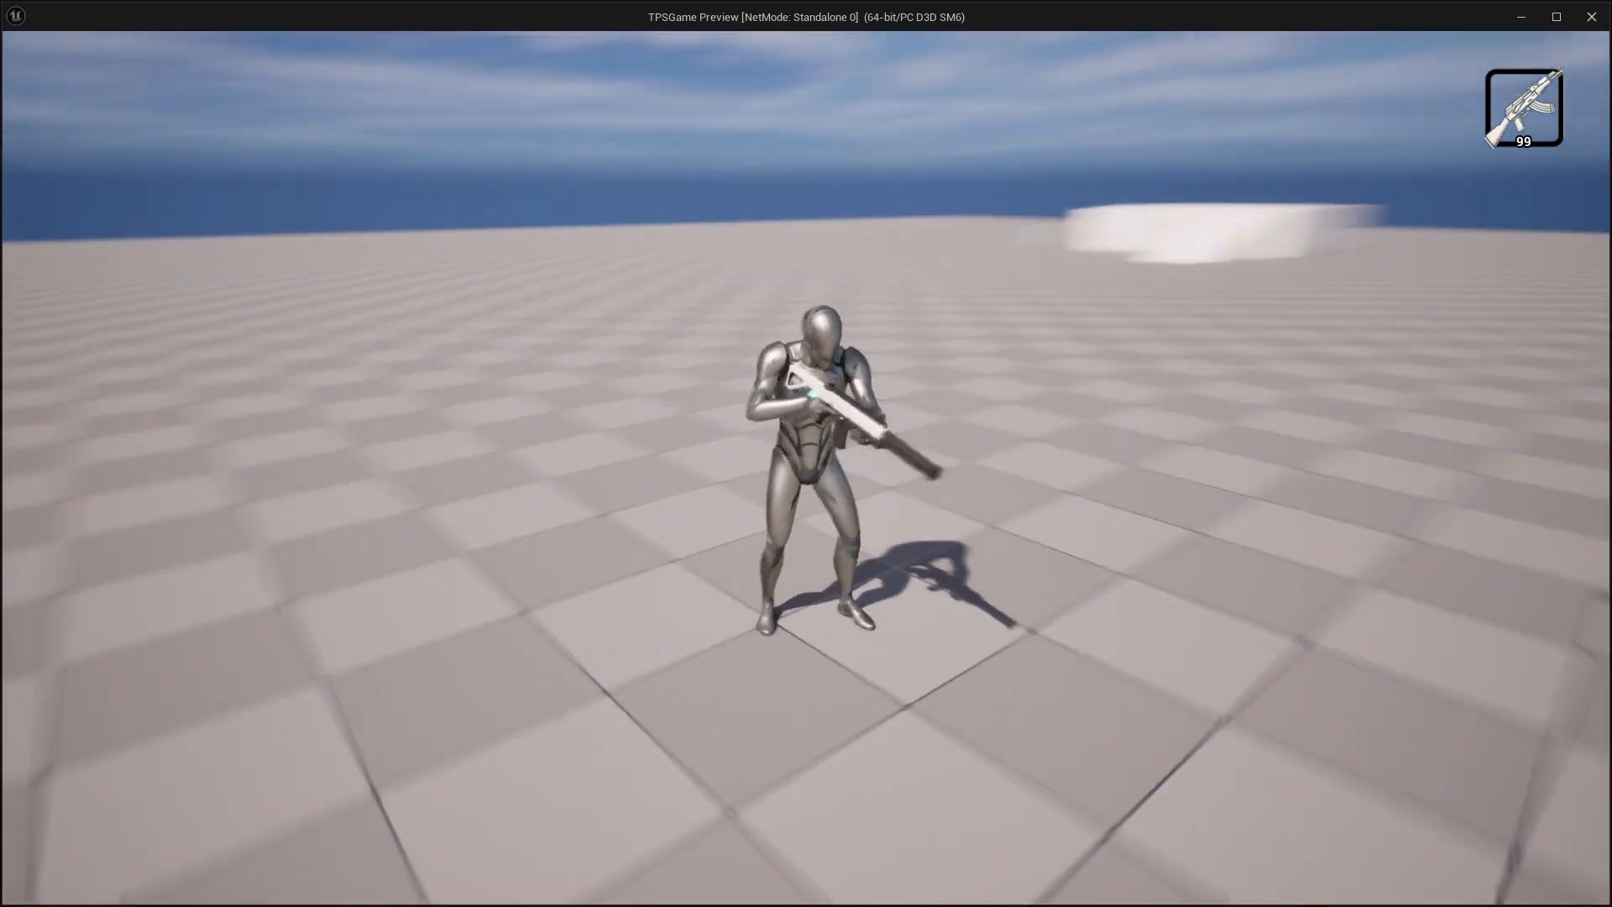
key("w")
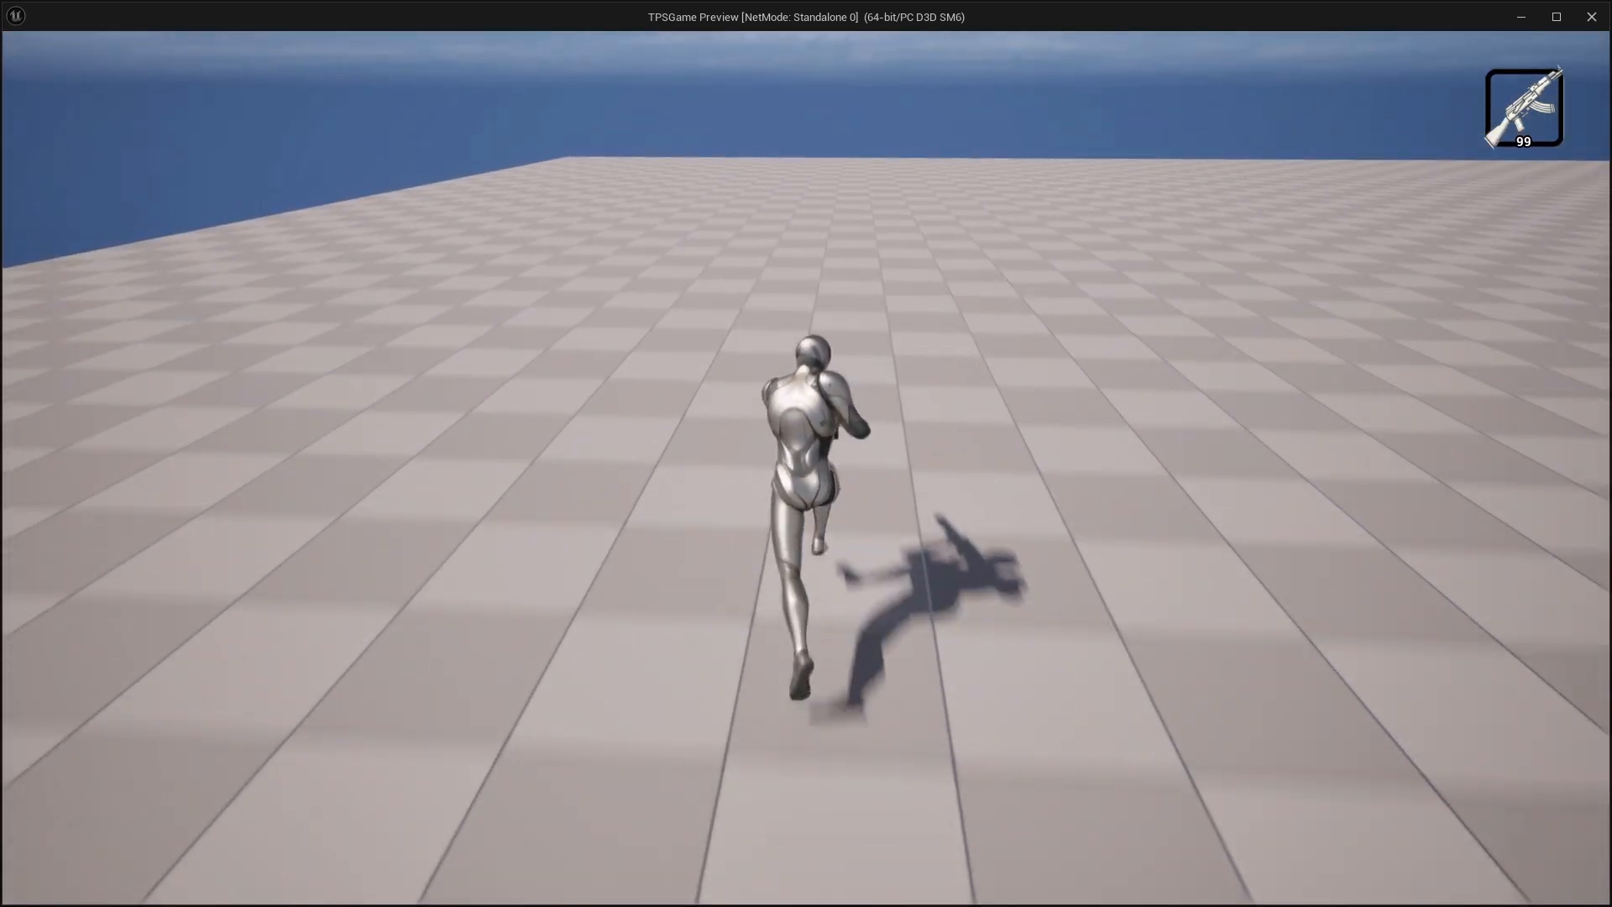
key("s")
key("w")
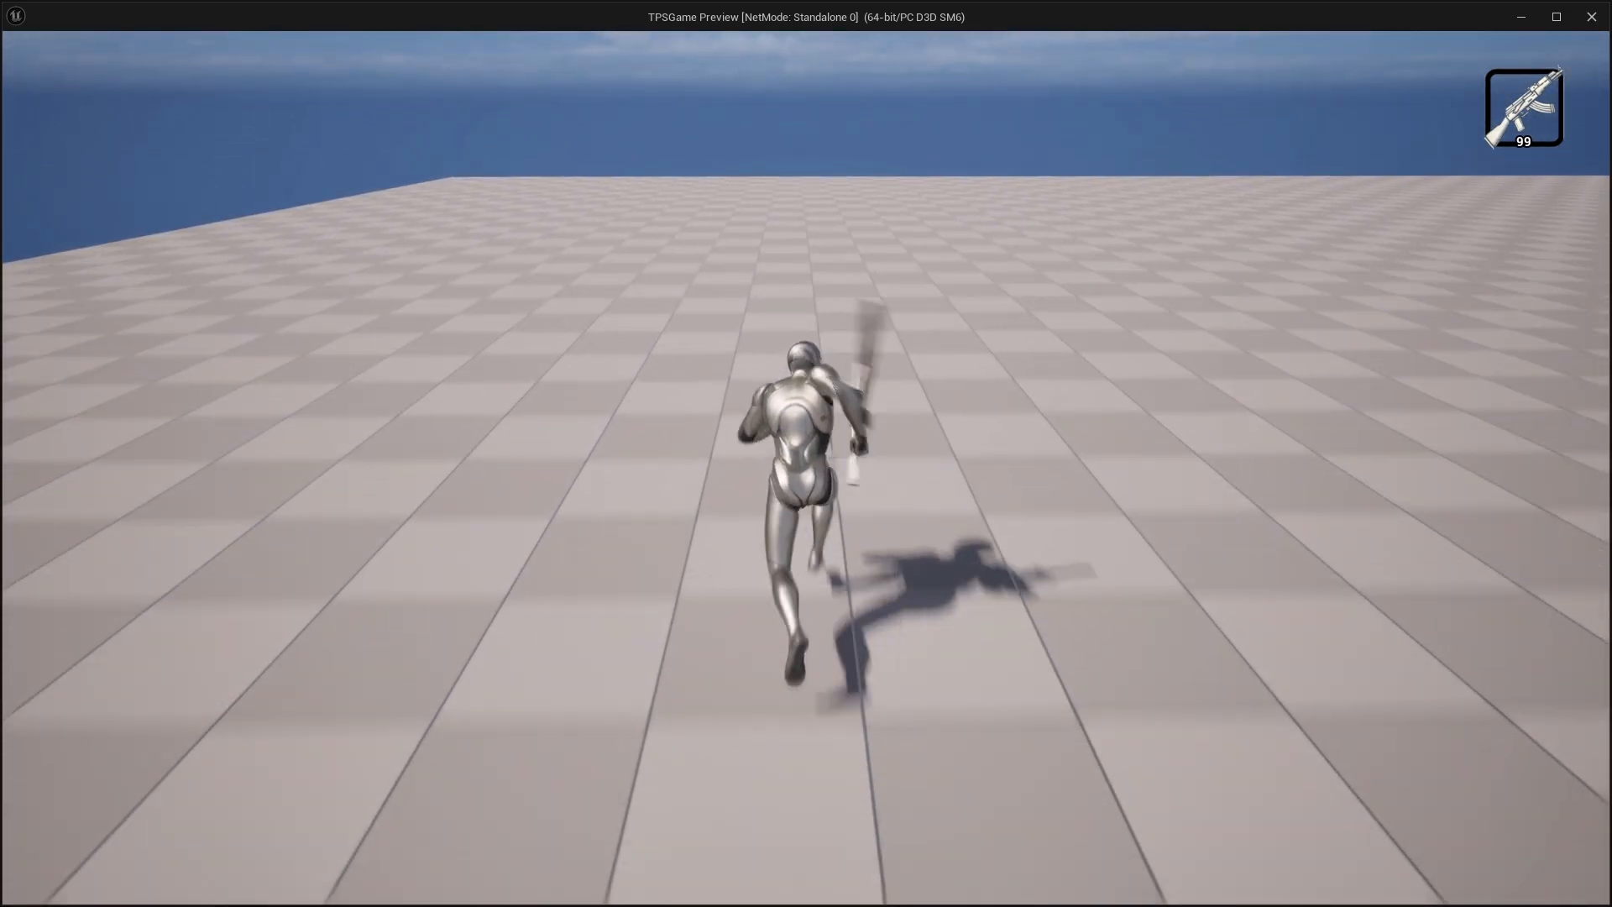
key("s")
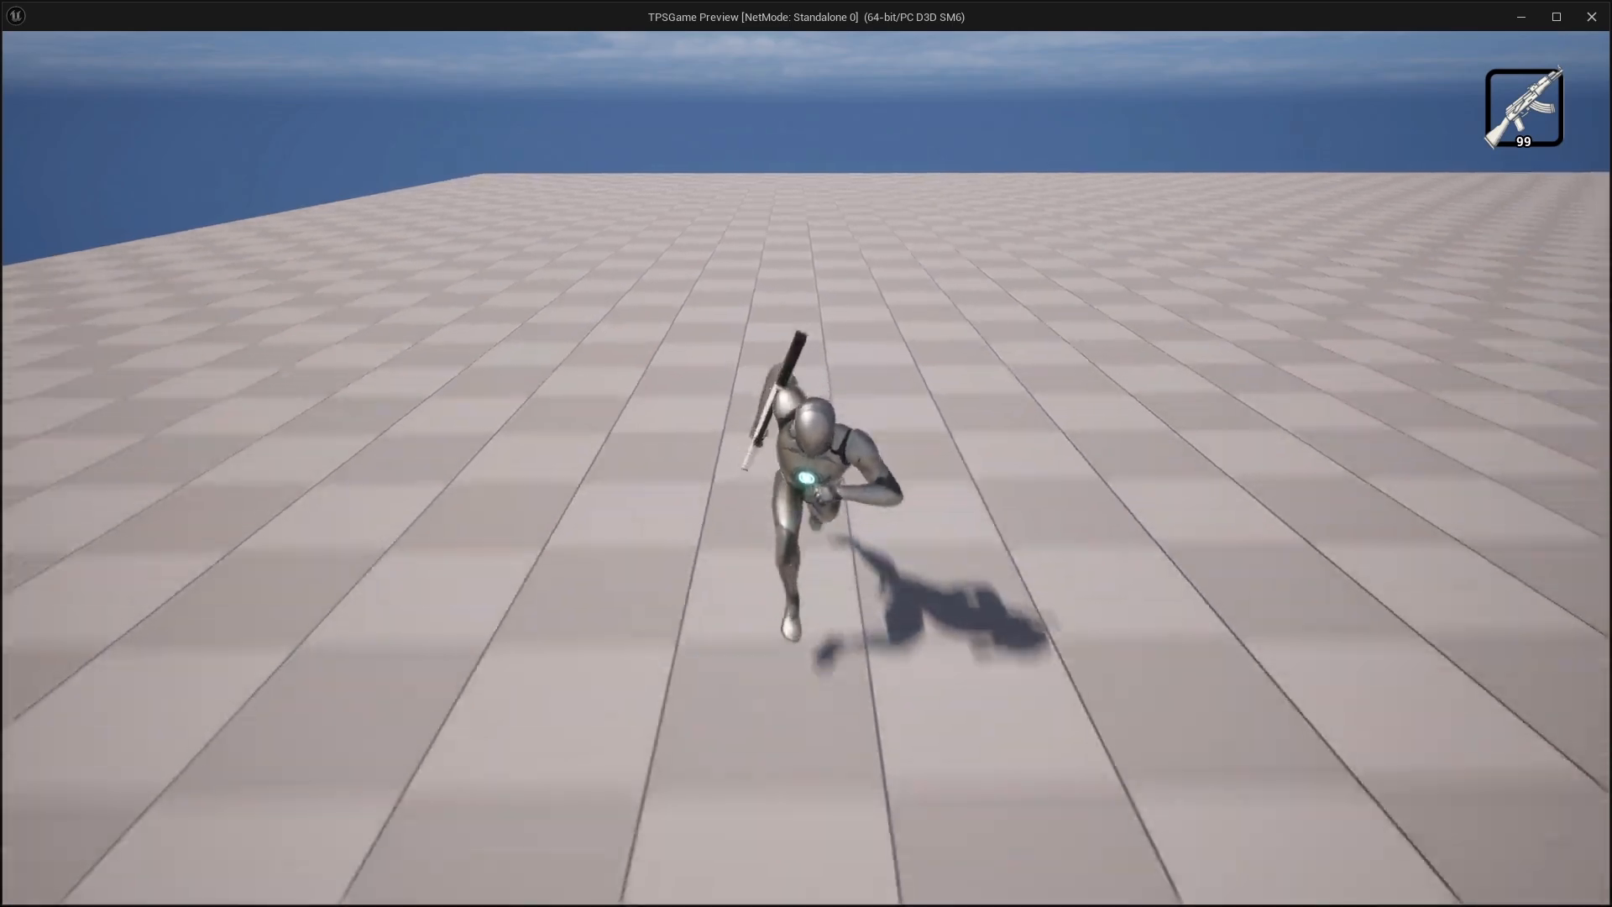
key("a")
key("w")
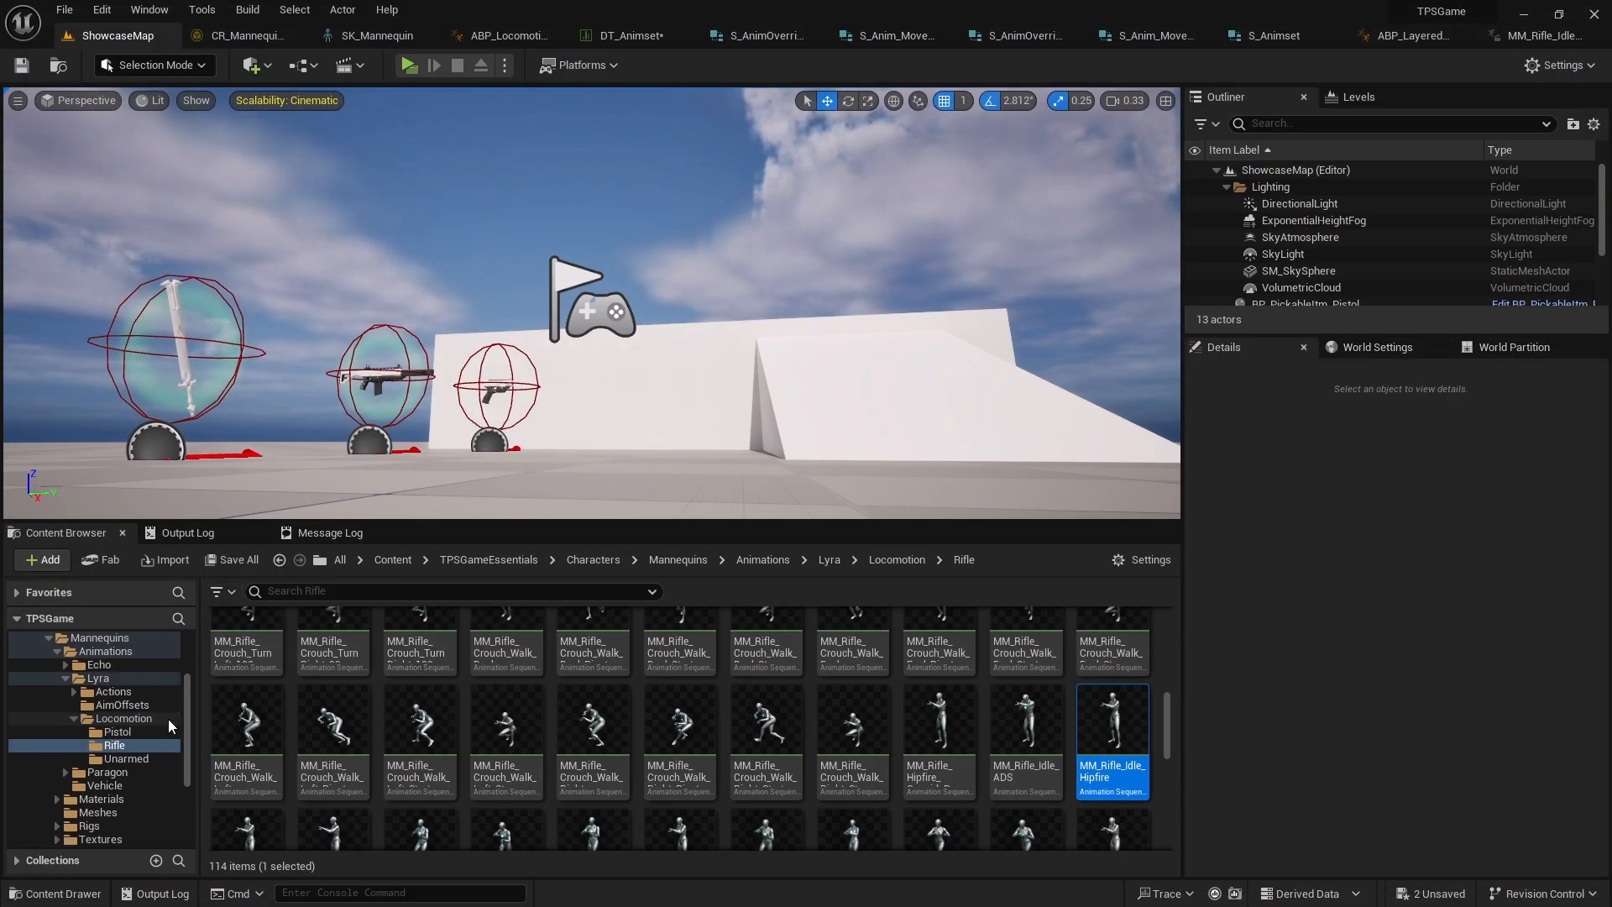
Inspect the Sword row's Anim Overrides entries for start, cycle, stop and pivot cardinals in the DT_Animset row editor
mouse_move(186, 715)
left_mouse_down()
mouse_move(188, 694)
mouse_move(186, 711)
left_mouse_up()
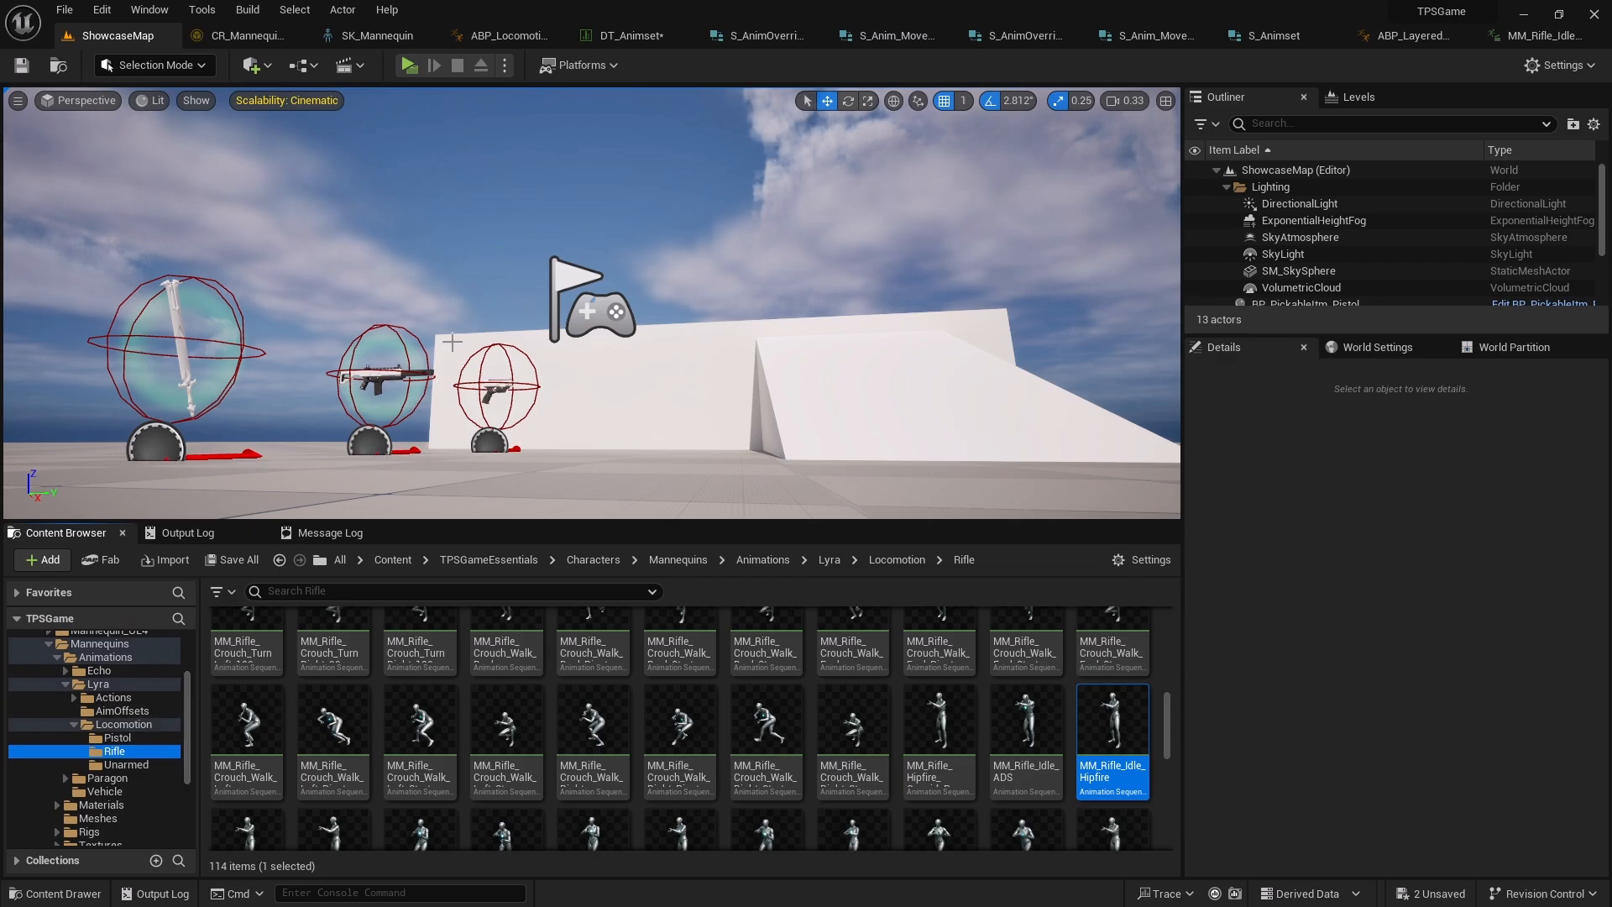
left_click(641, 37)
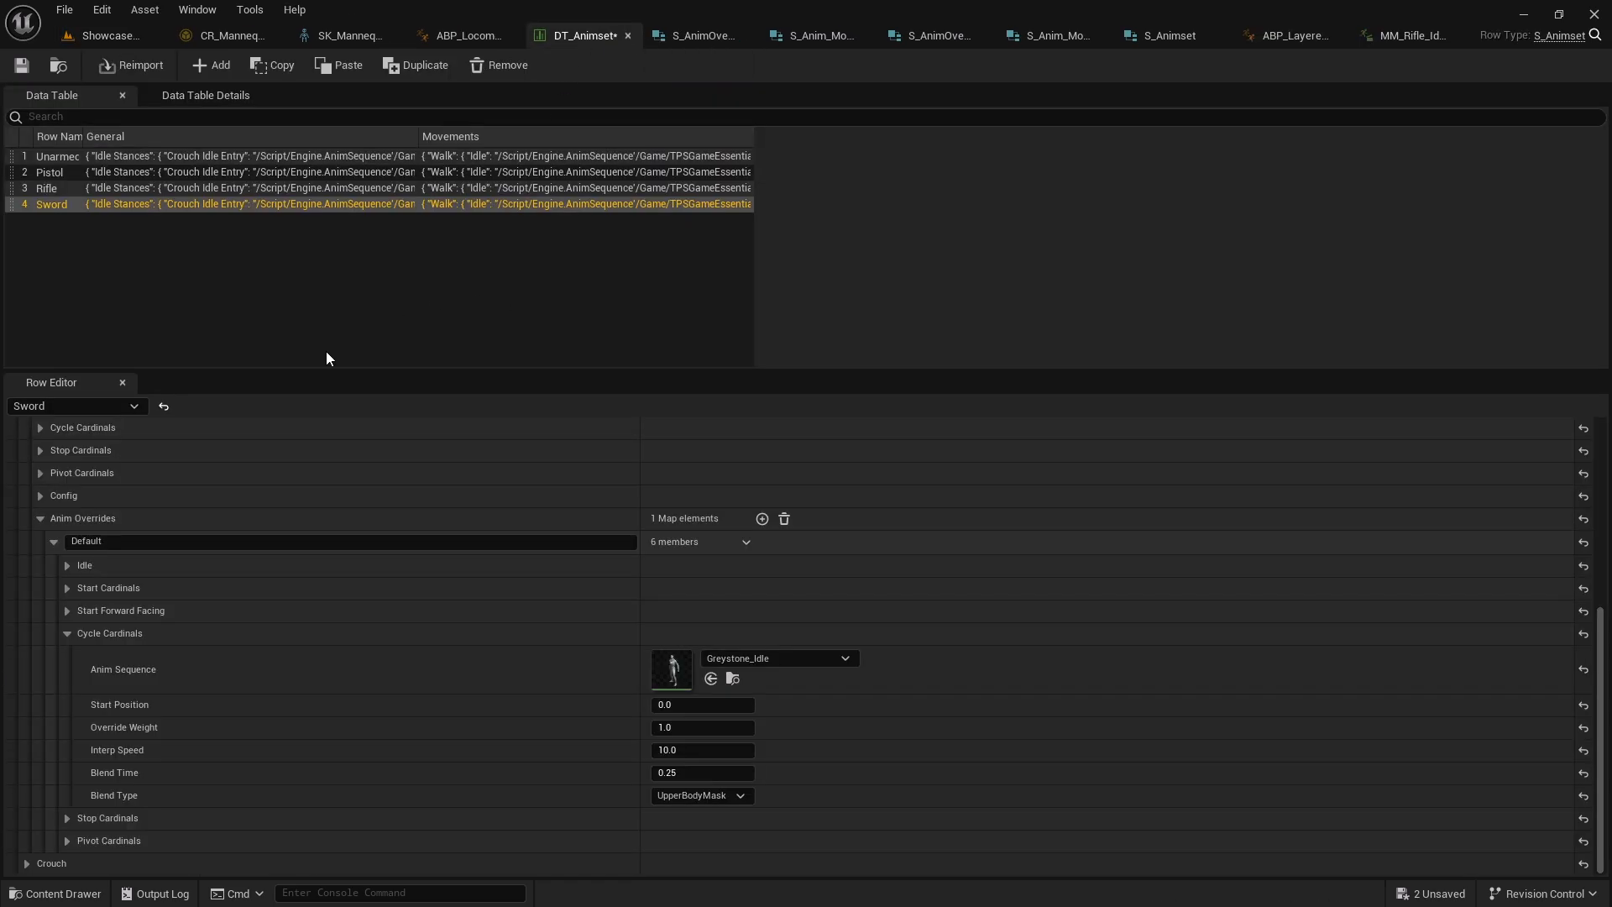
left_click(67, 633)
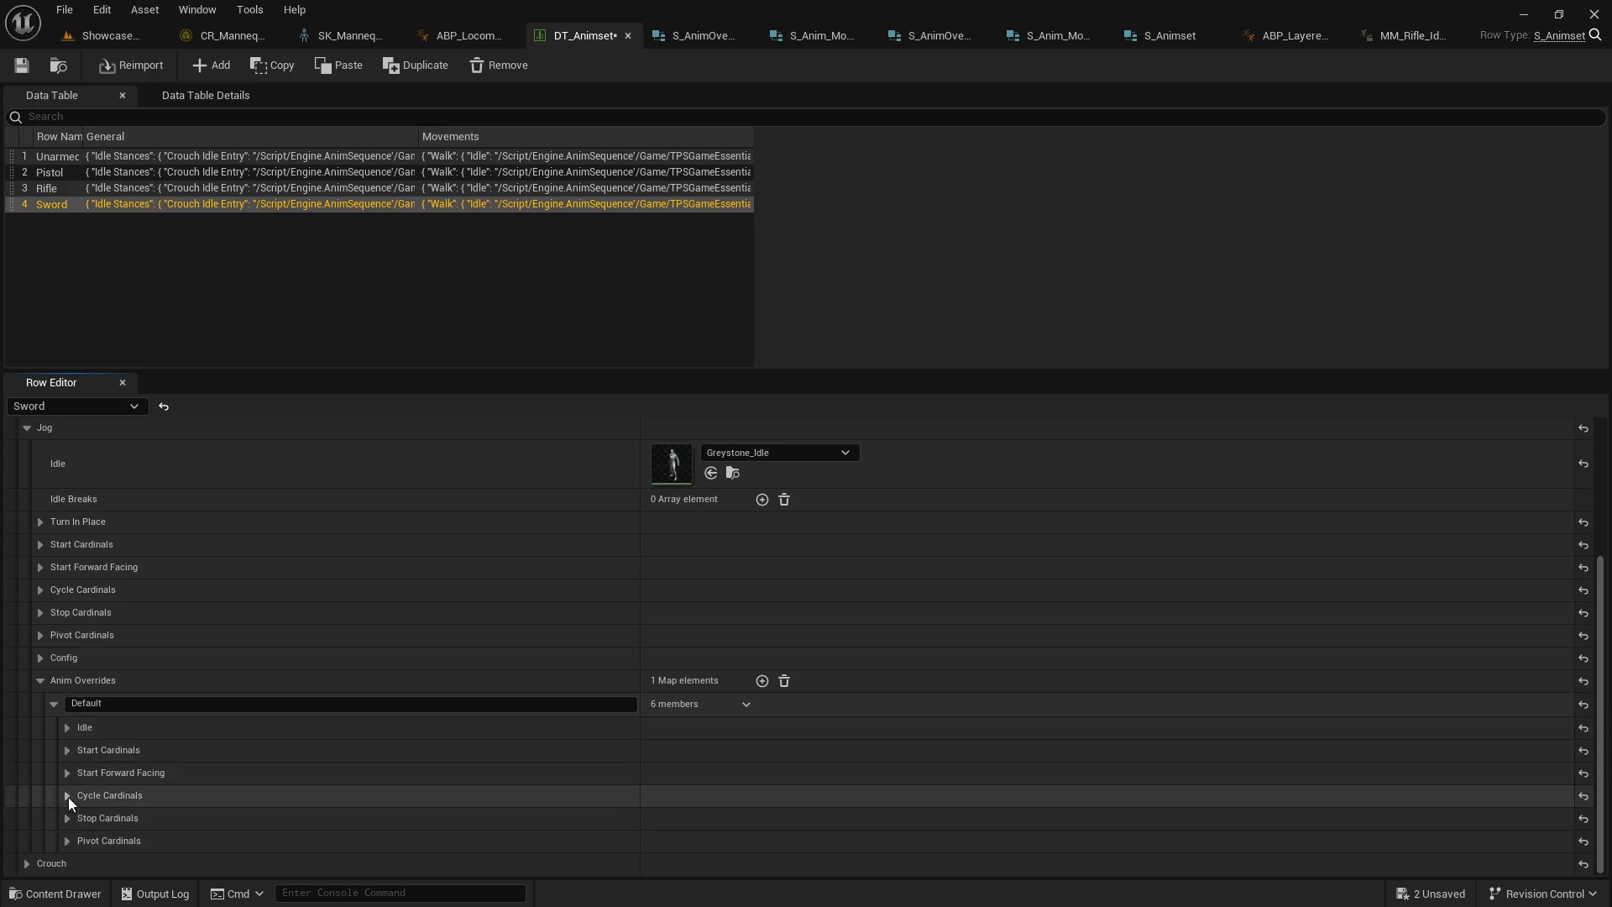
left_click(72, 840)
scroll(103, 762, "down", 3)
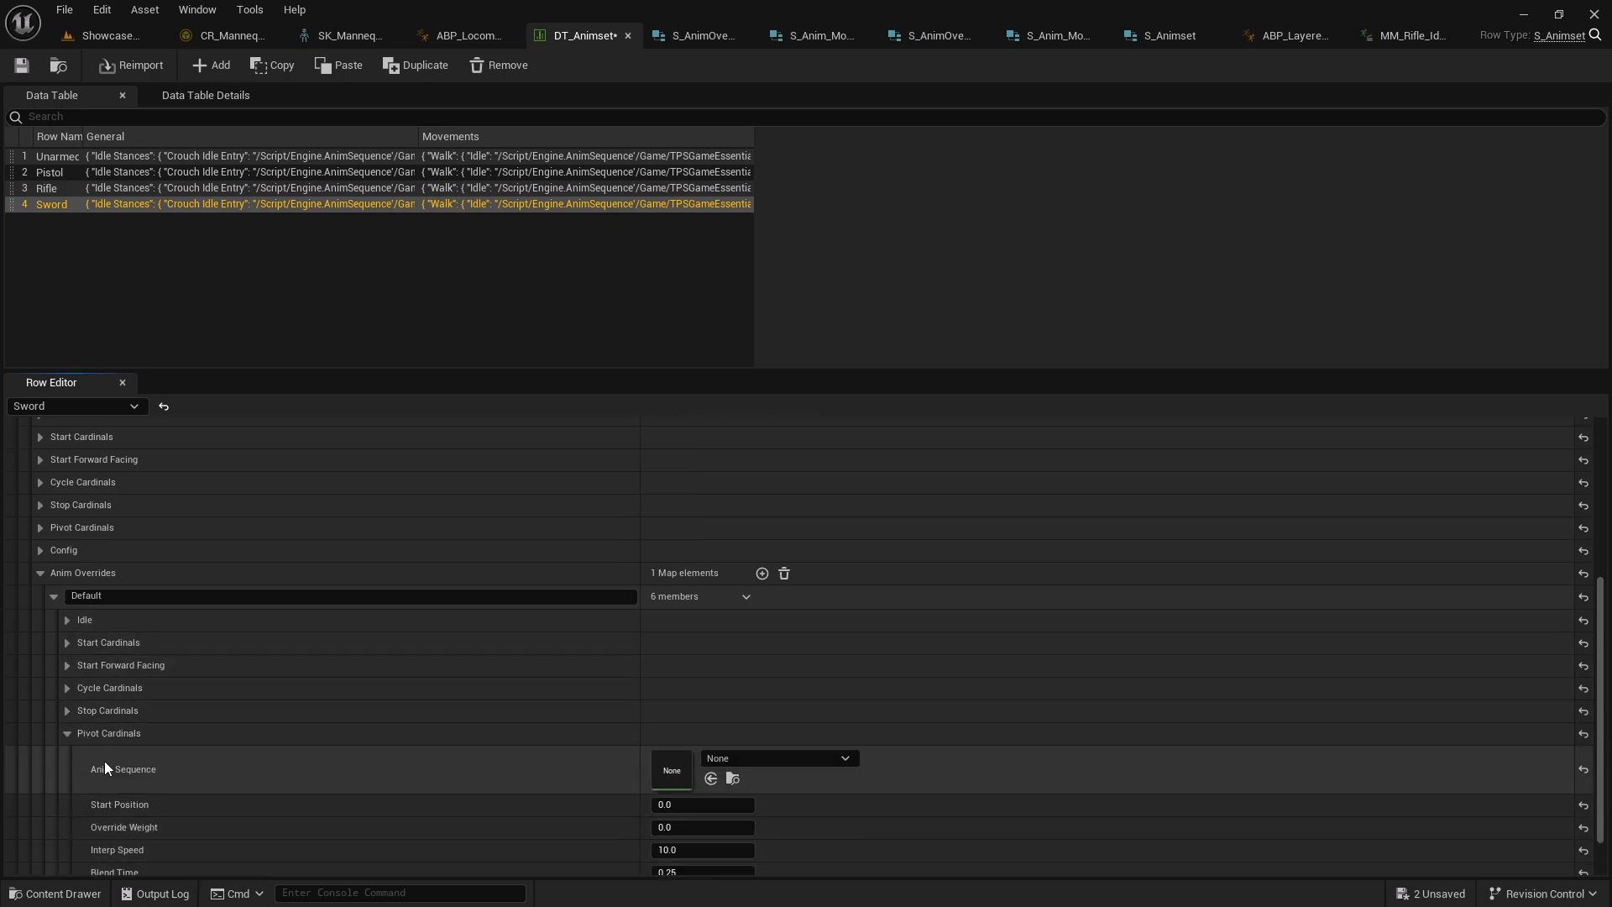
left_click(68, 657)
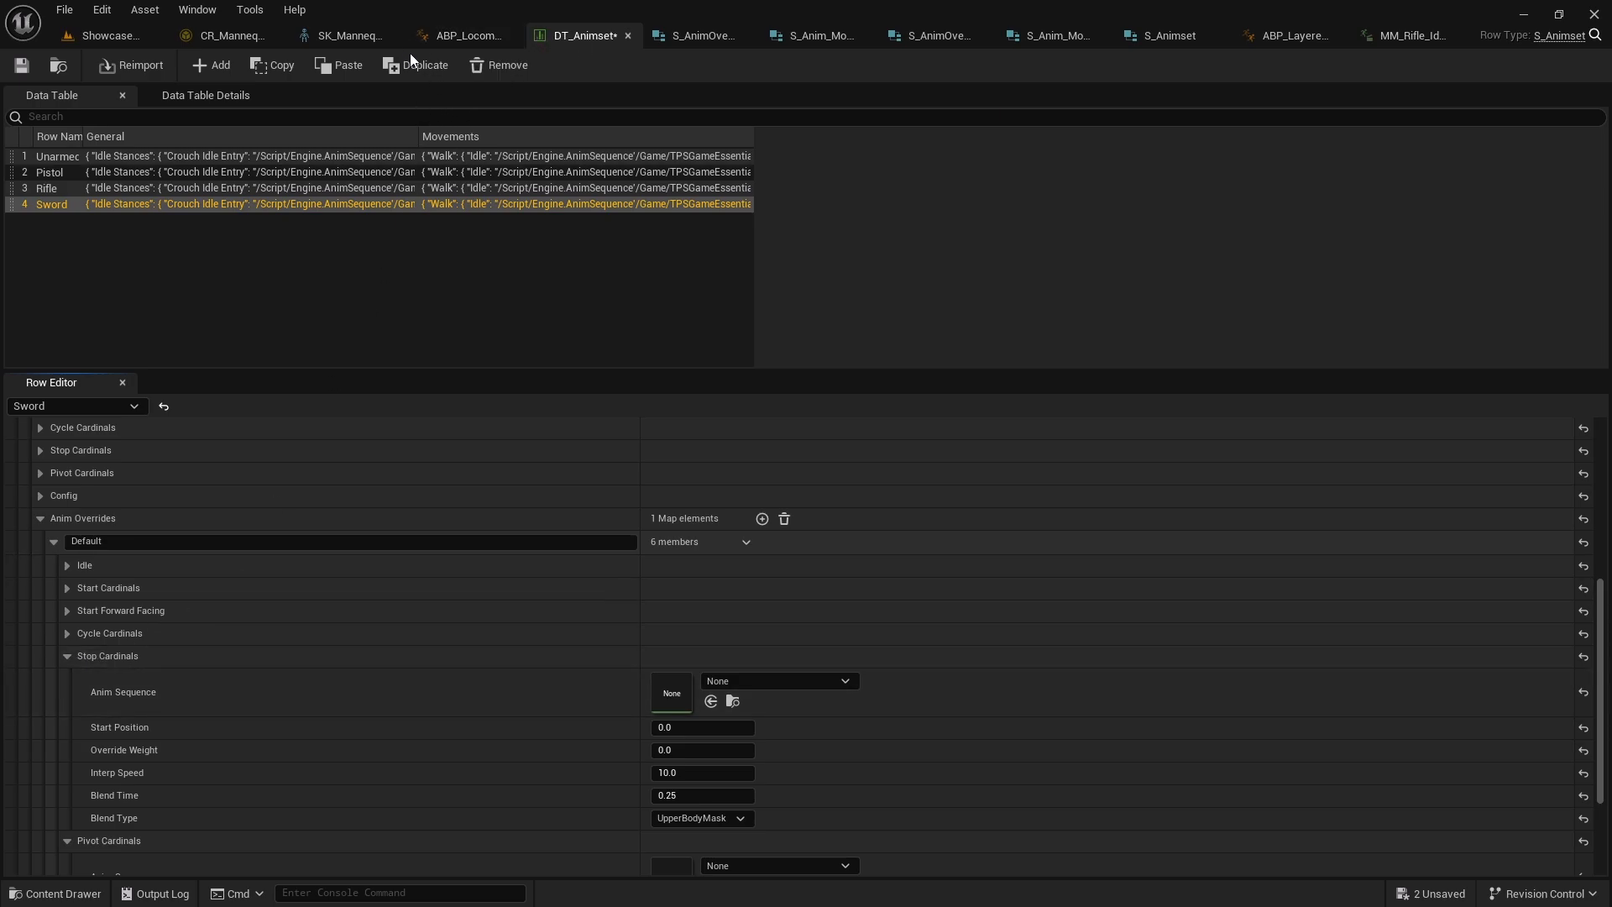
scroll(159, 602, "down", 1)
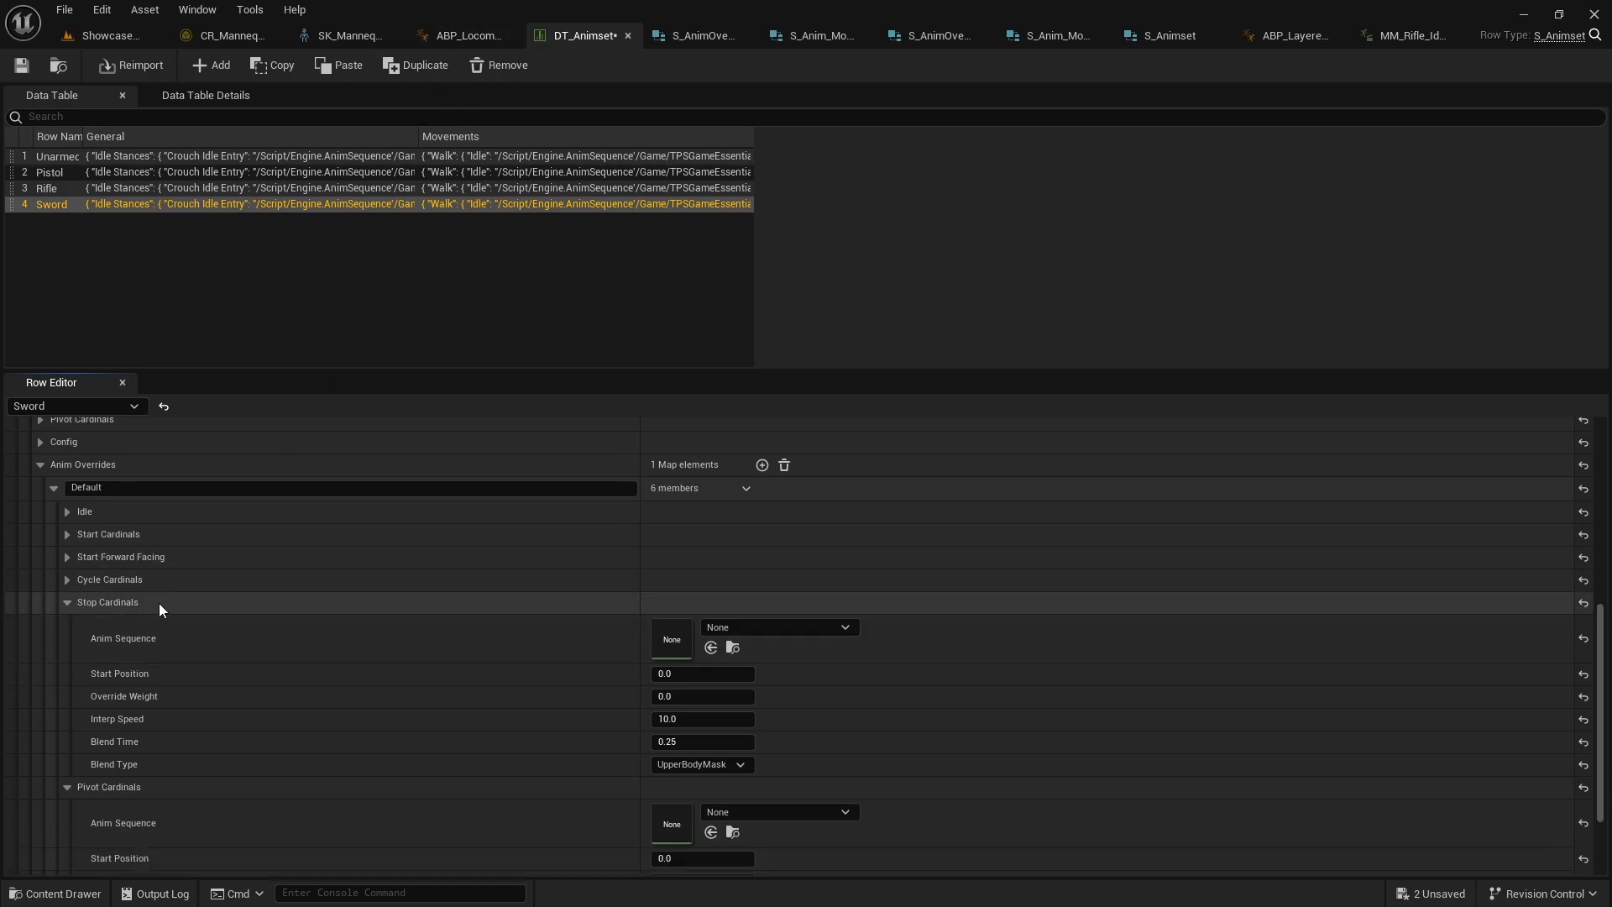
left_click(67, 579)
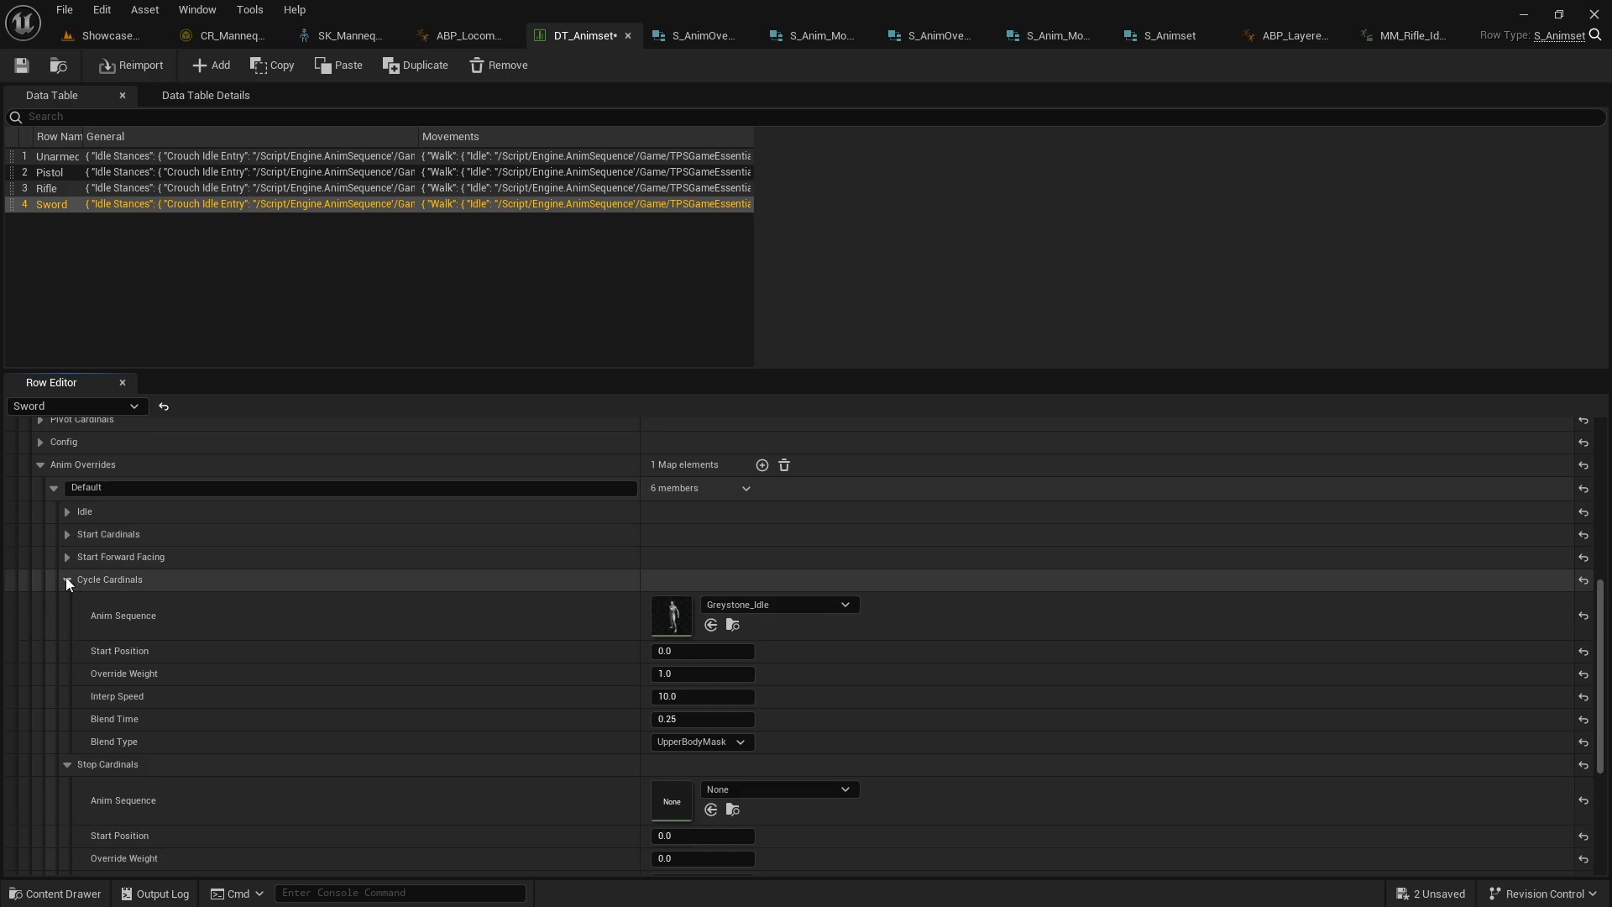
scroll(67, 579, "down", 1)
left_click(67, 532)
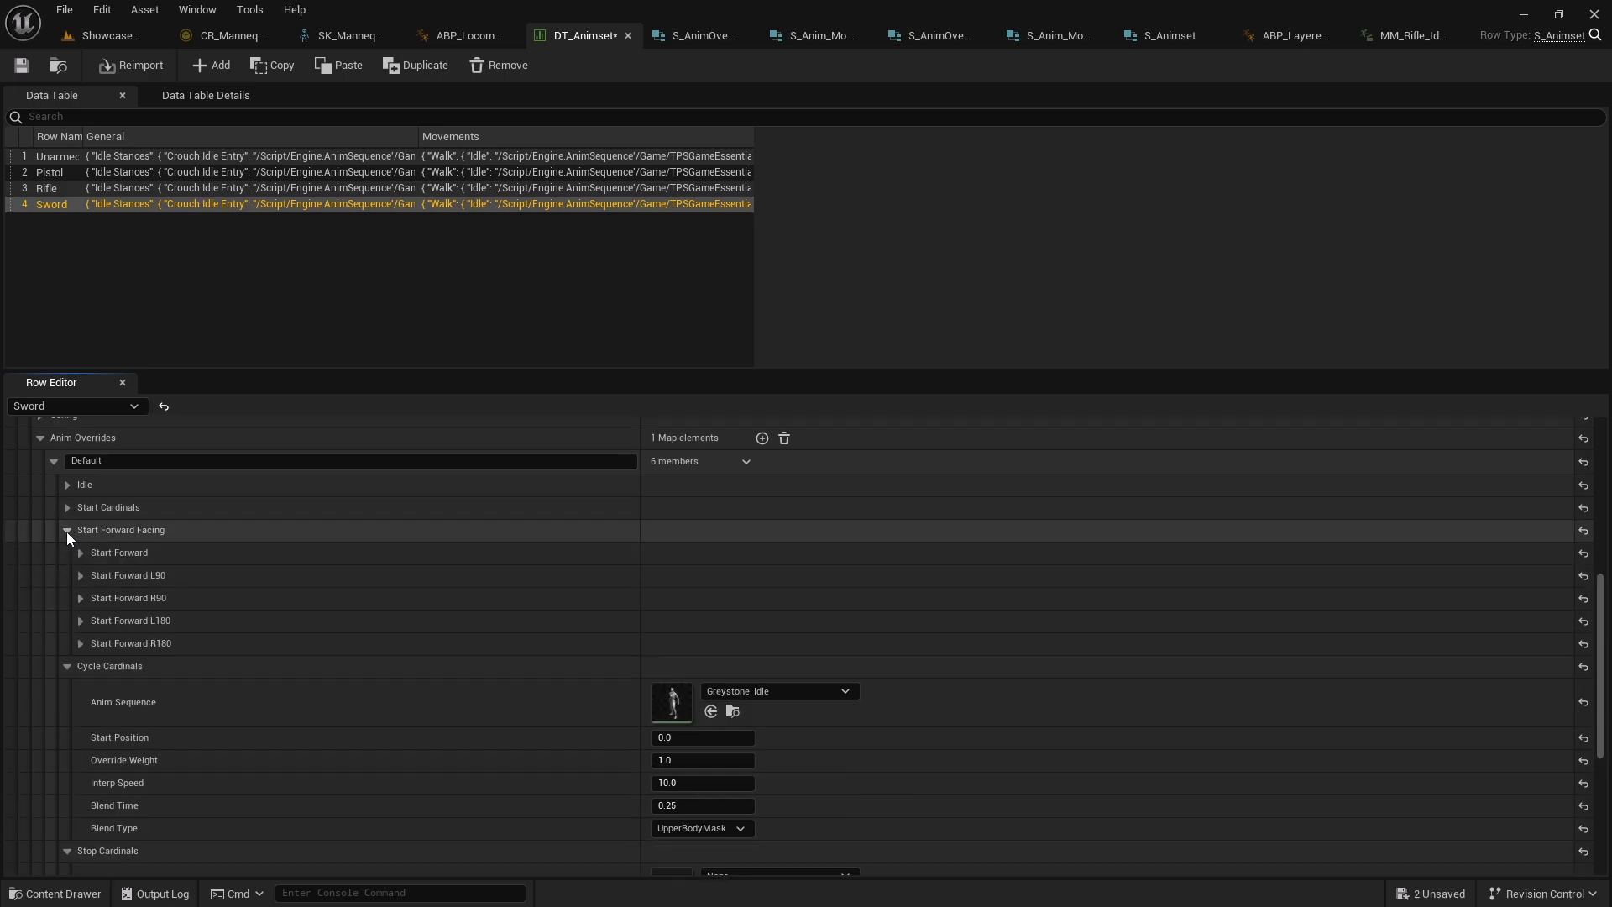
left_click(67, 531)
left_click(67, 552)
left_click(68, 507)
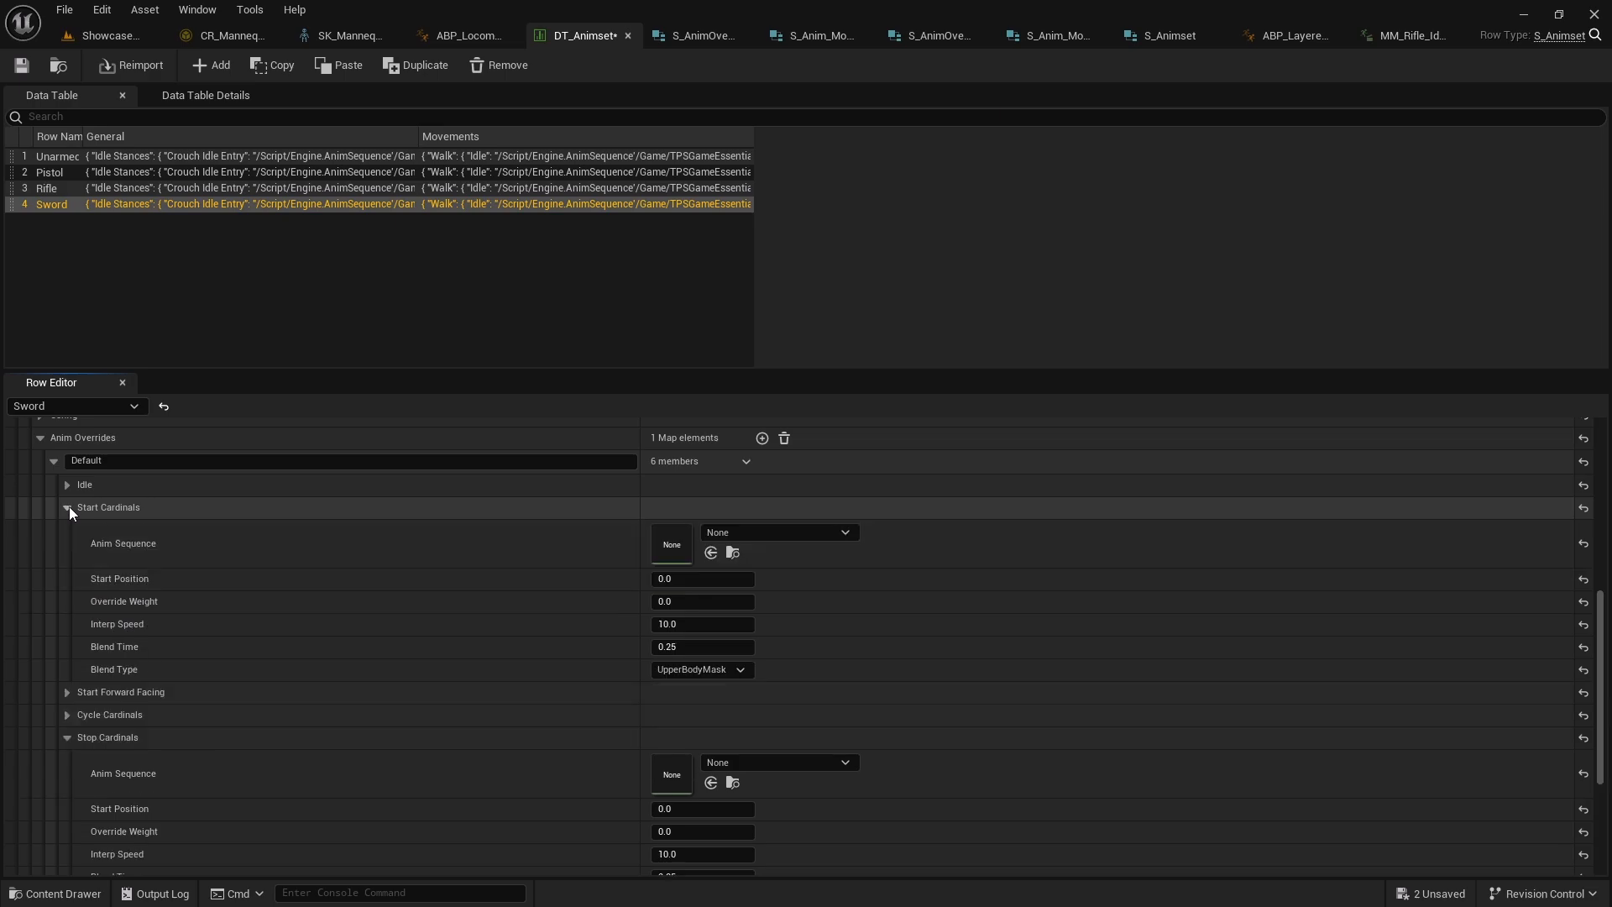
left_click(66, 507)
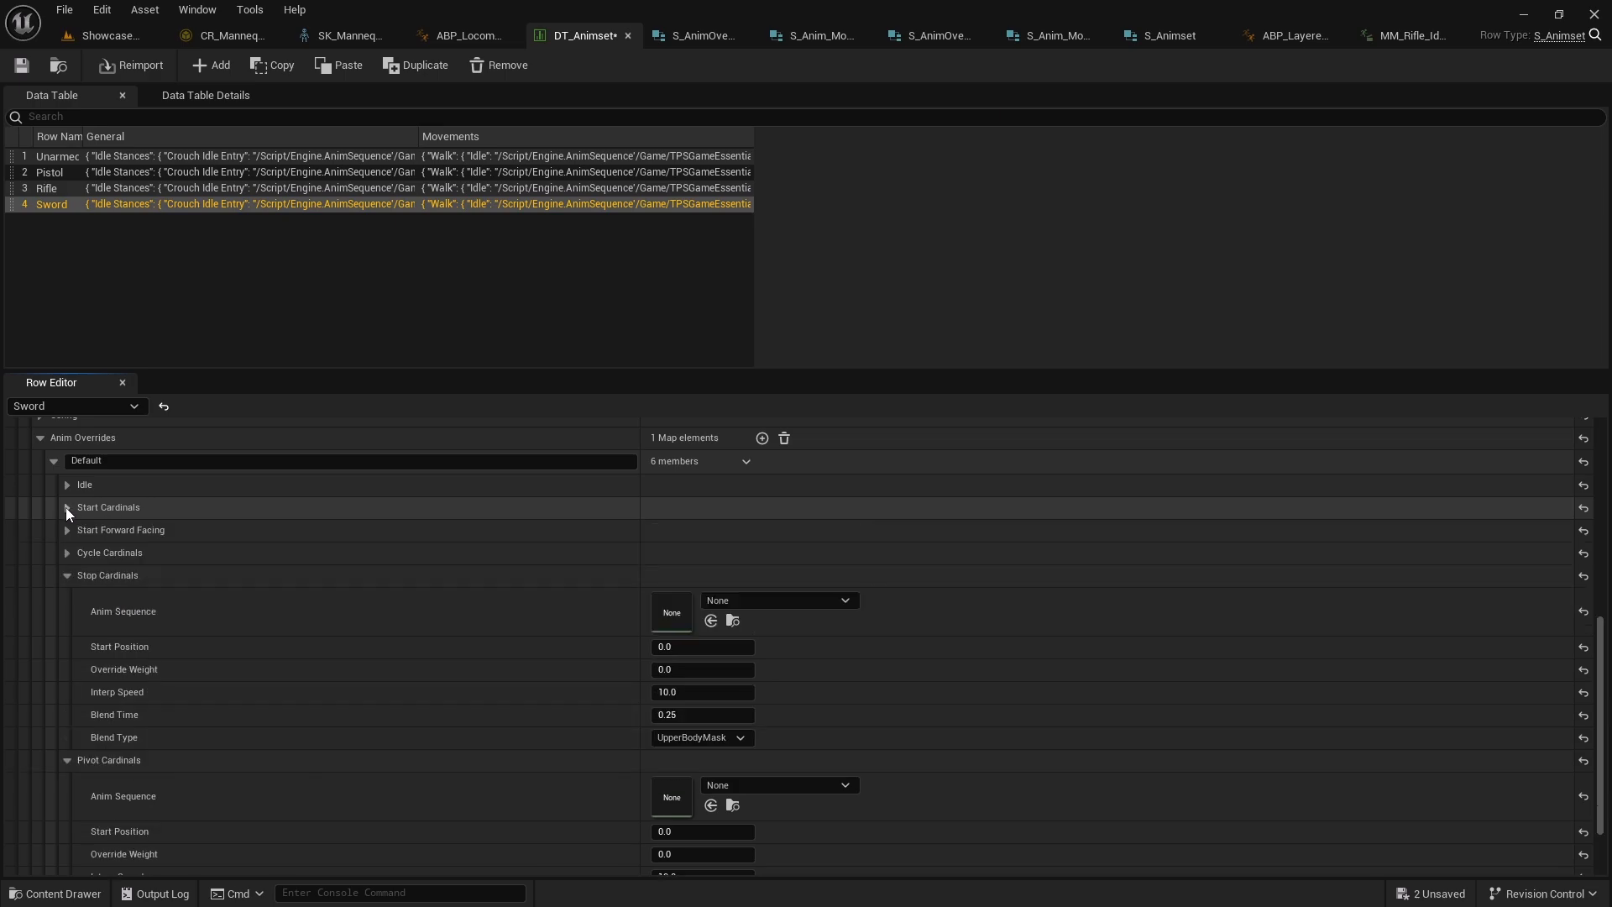
scroll(63, 575, "down", 3)
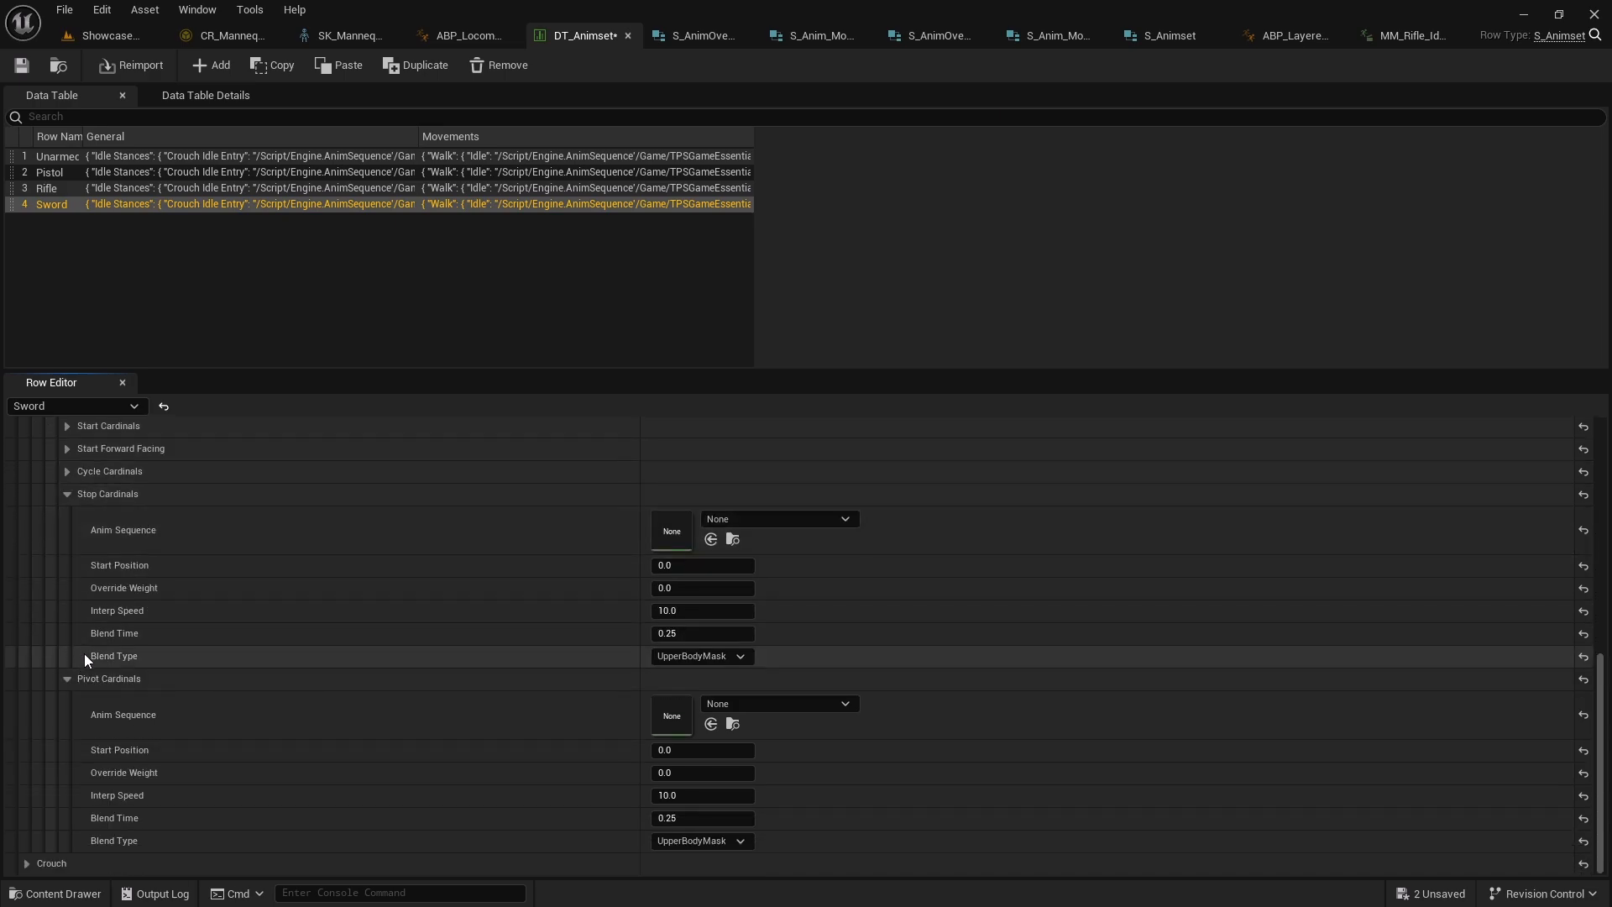
scroll(137, 671, "up", 4)
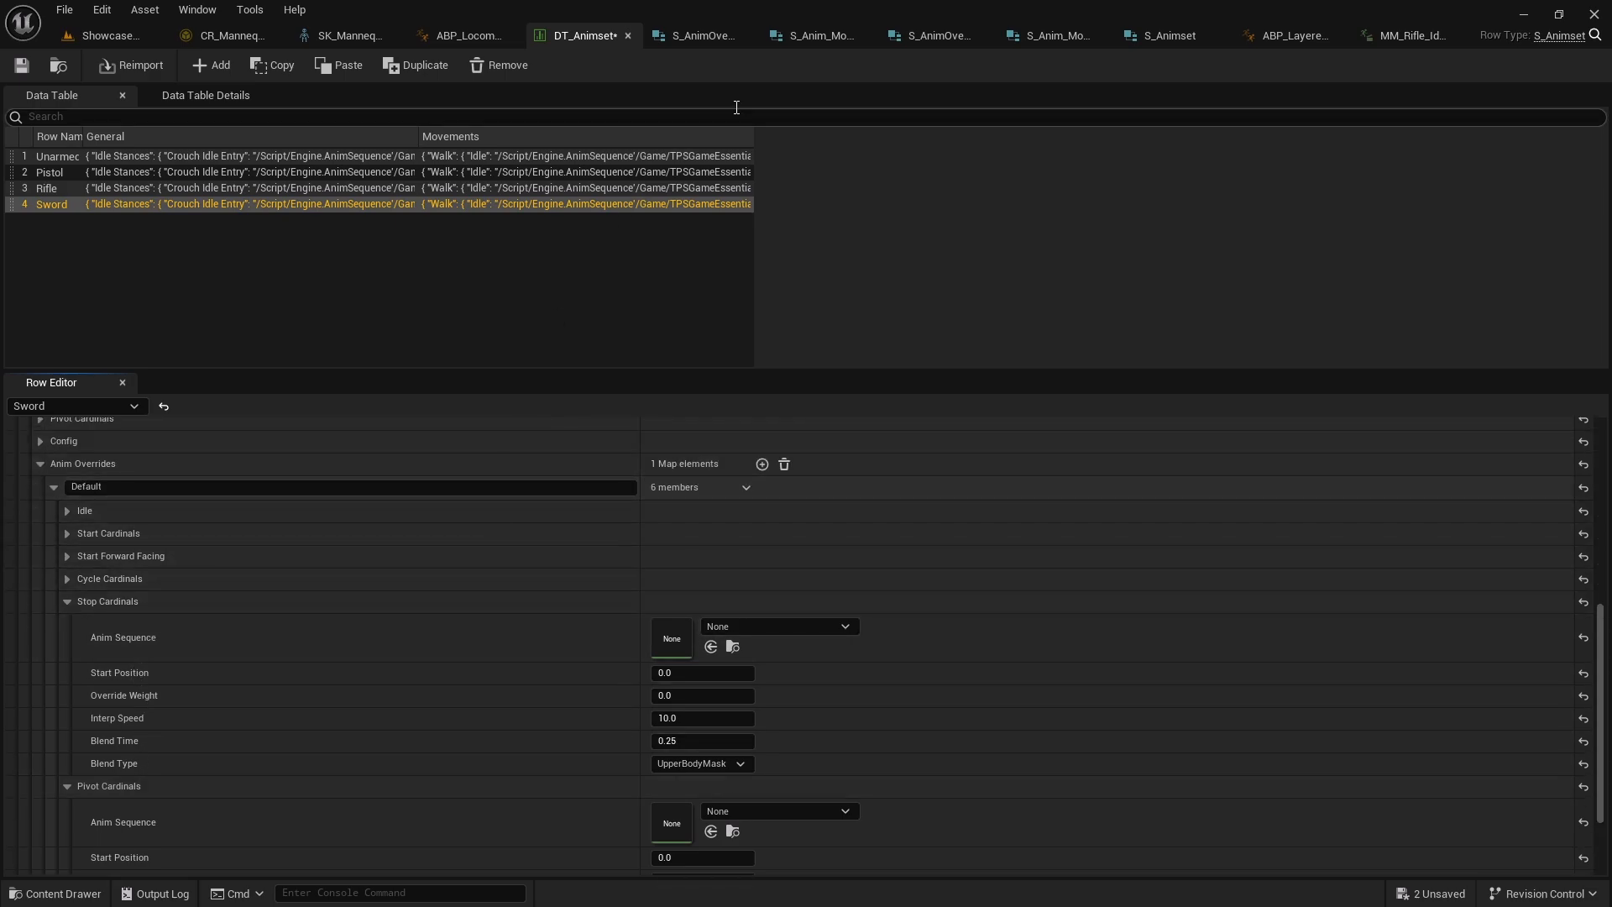
In ABP_Locomotion's Cycle state graph, select and copy the sequence evaluator, break struct, override variable and layered-blends nodes
left_click(465, 35)
right_click_drag(726, 474, 680, 476)
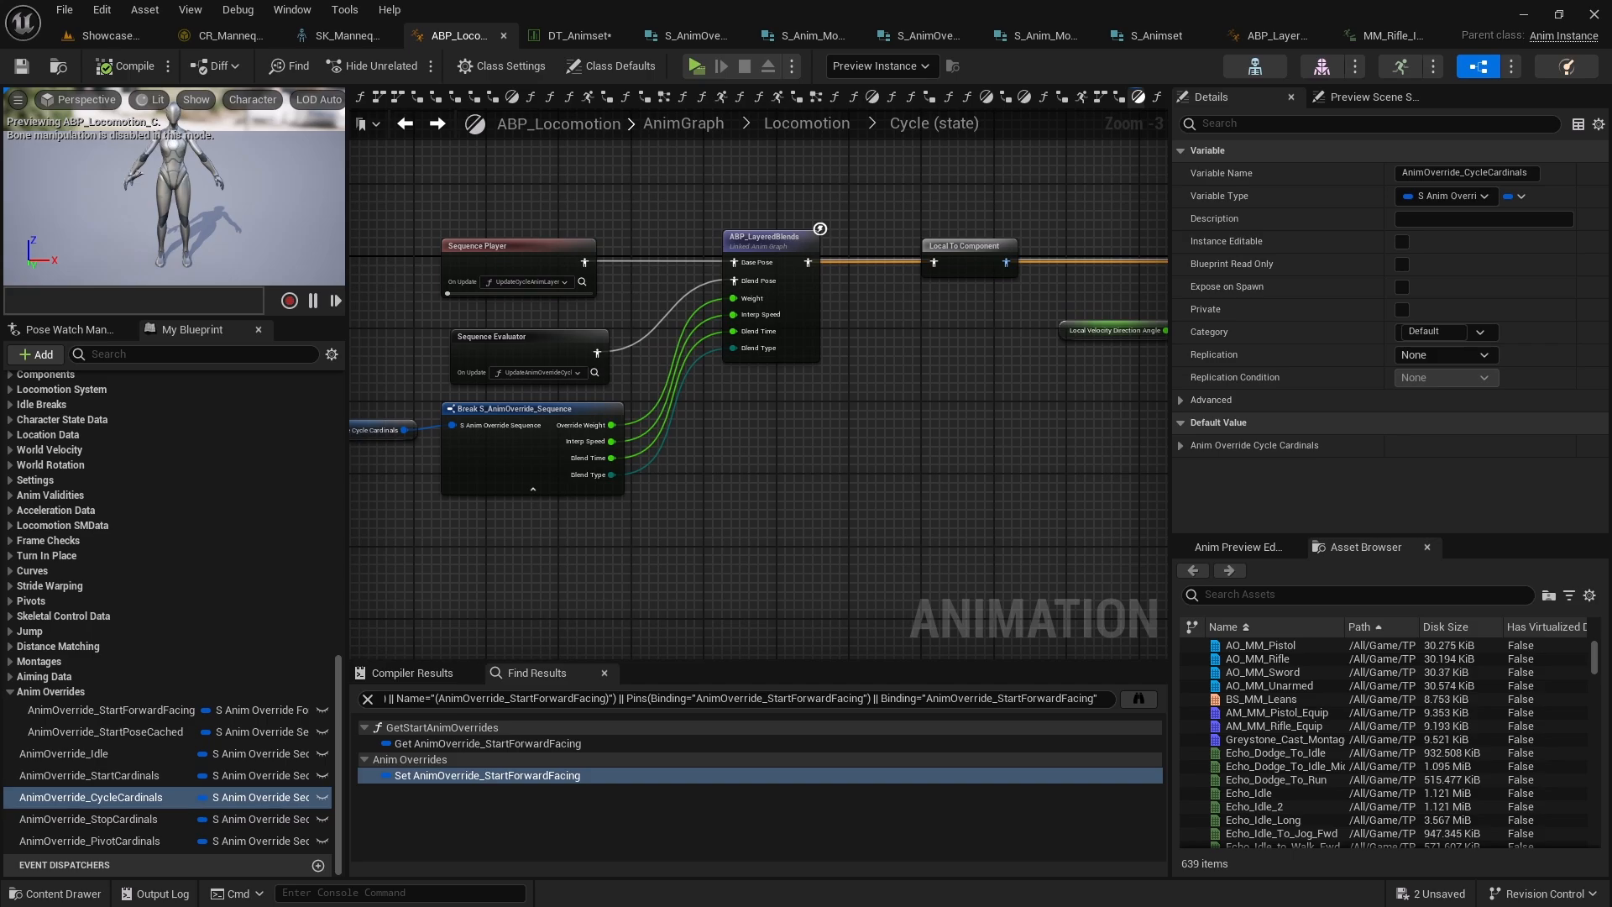
right_click_drag(818, 429, 939, 433)
left_click_drag(477, 346, 881, 513)
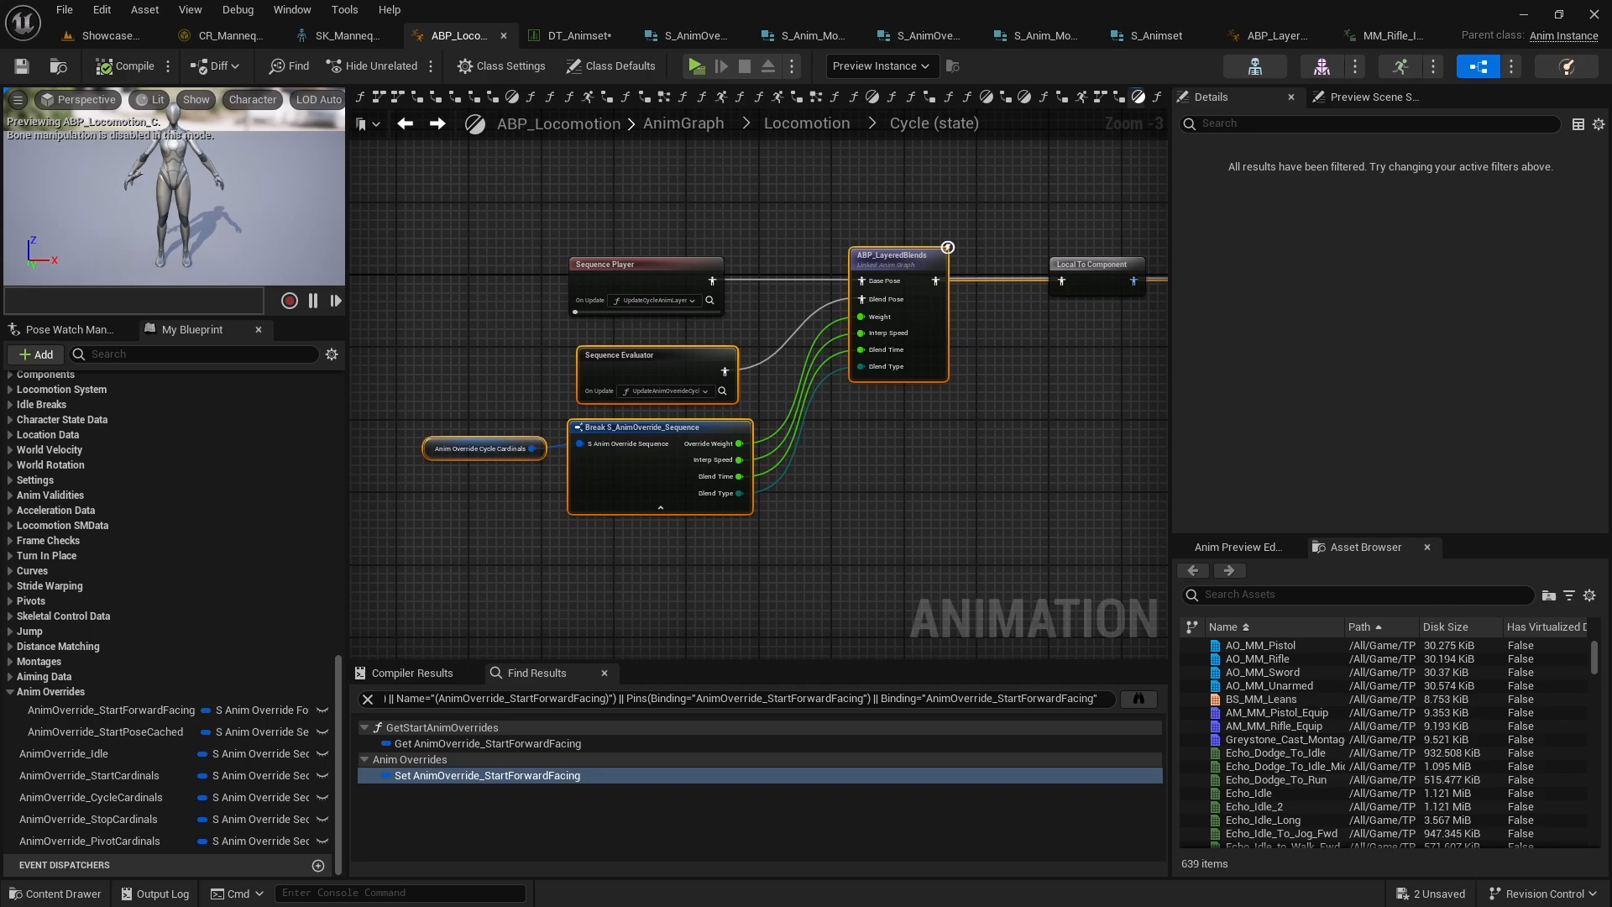
right_click_drag(806, 462, 759, 456)
left_click_drag(952, 578, 420, 355)
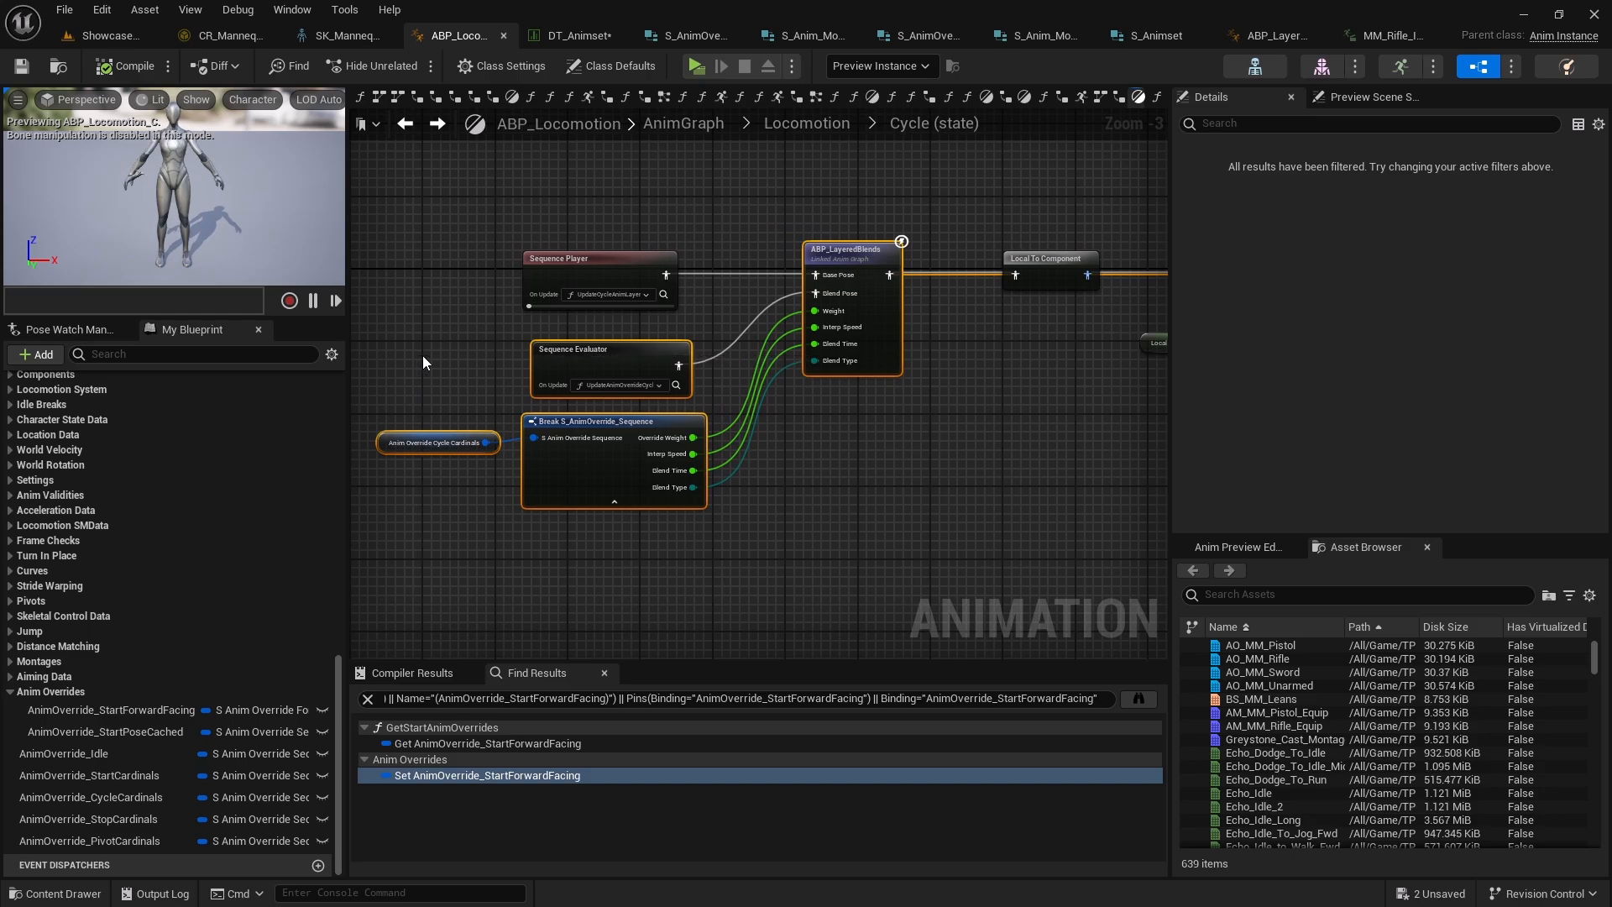
Open the Pivot state graph of the Locomotion state machine and paste the copied override nodes
double_click(869, 416)
right_click_drag(869, 416, 938, 305)
double_click(823, 459)
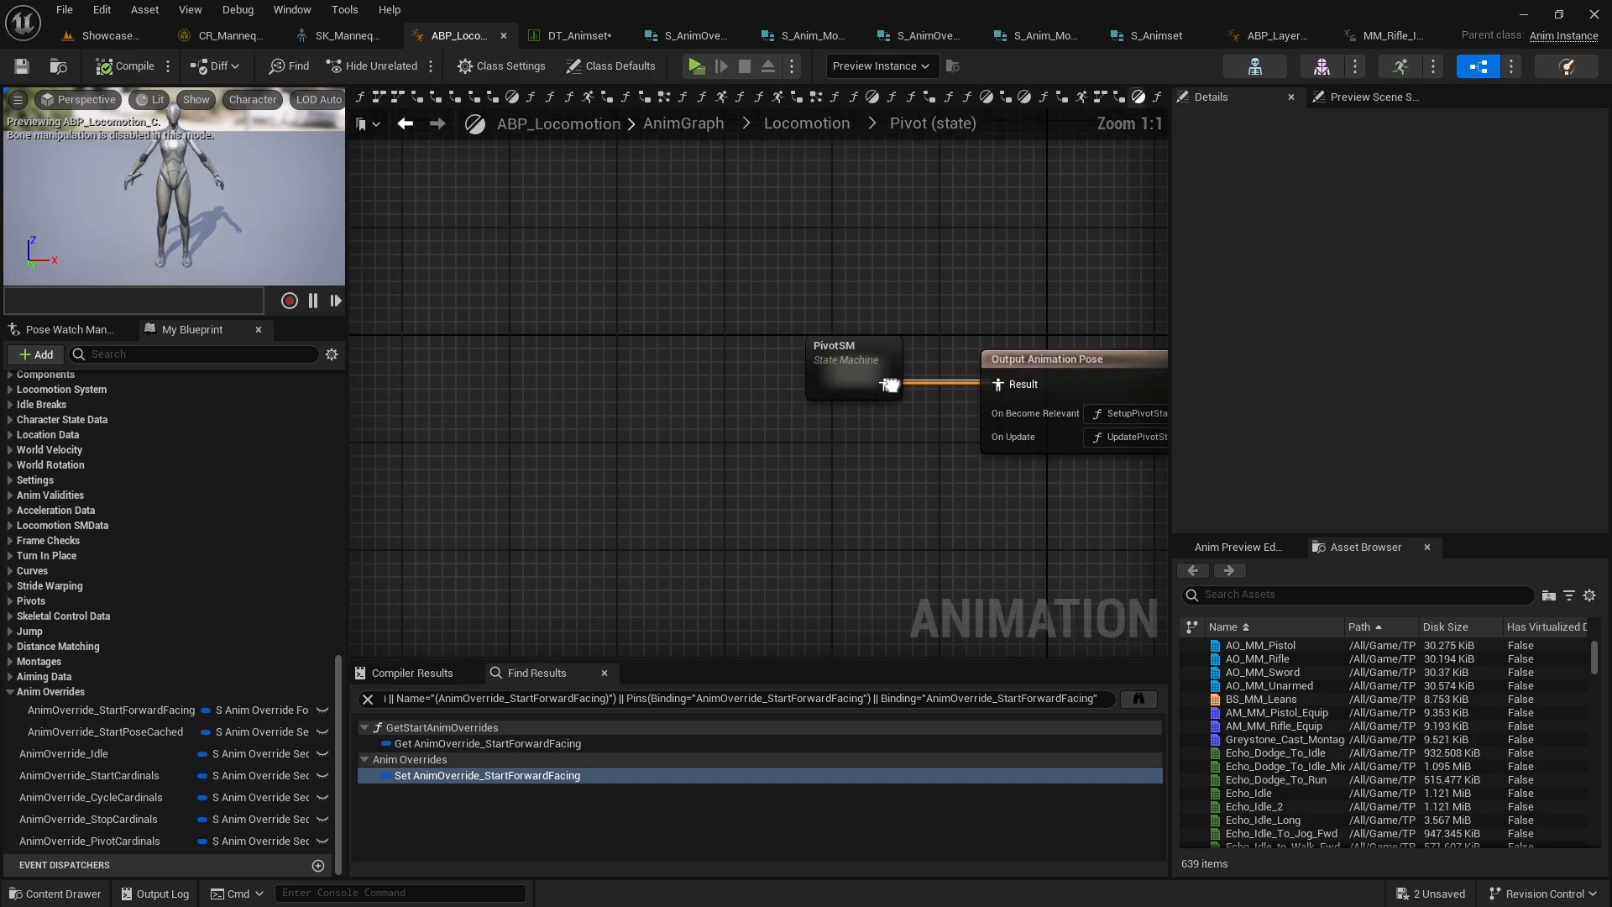
left_click_drag(854, 374, 467, 373)
left_click(556, 482)
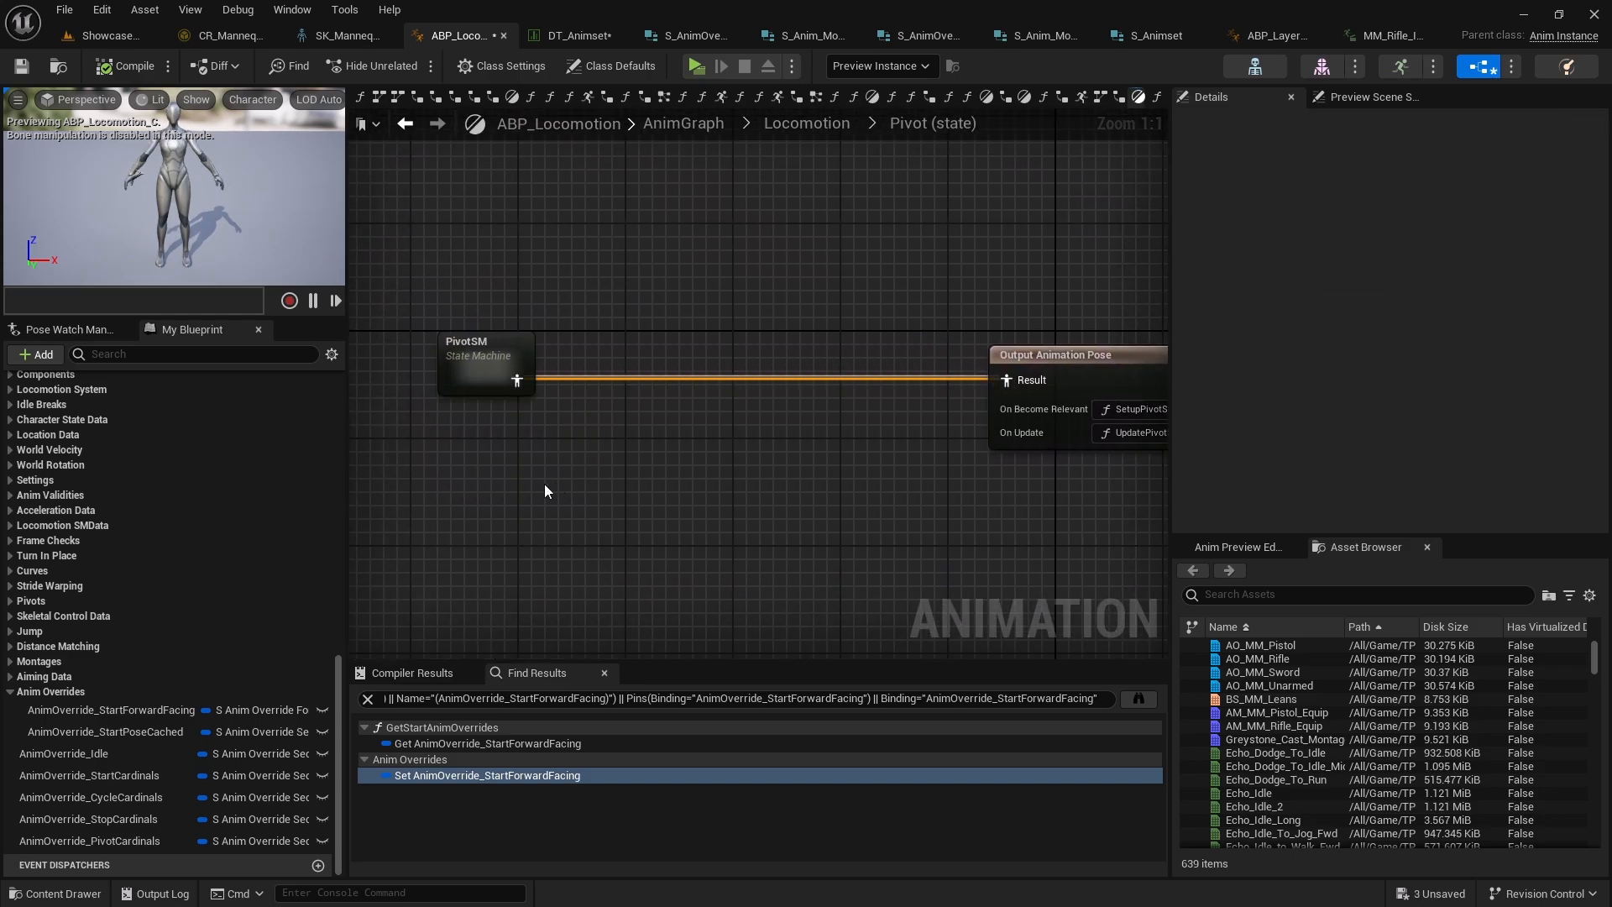
key("ctrl+v")
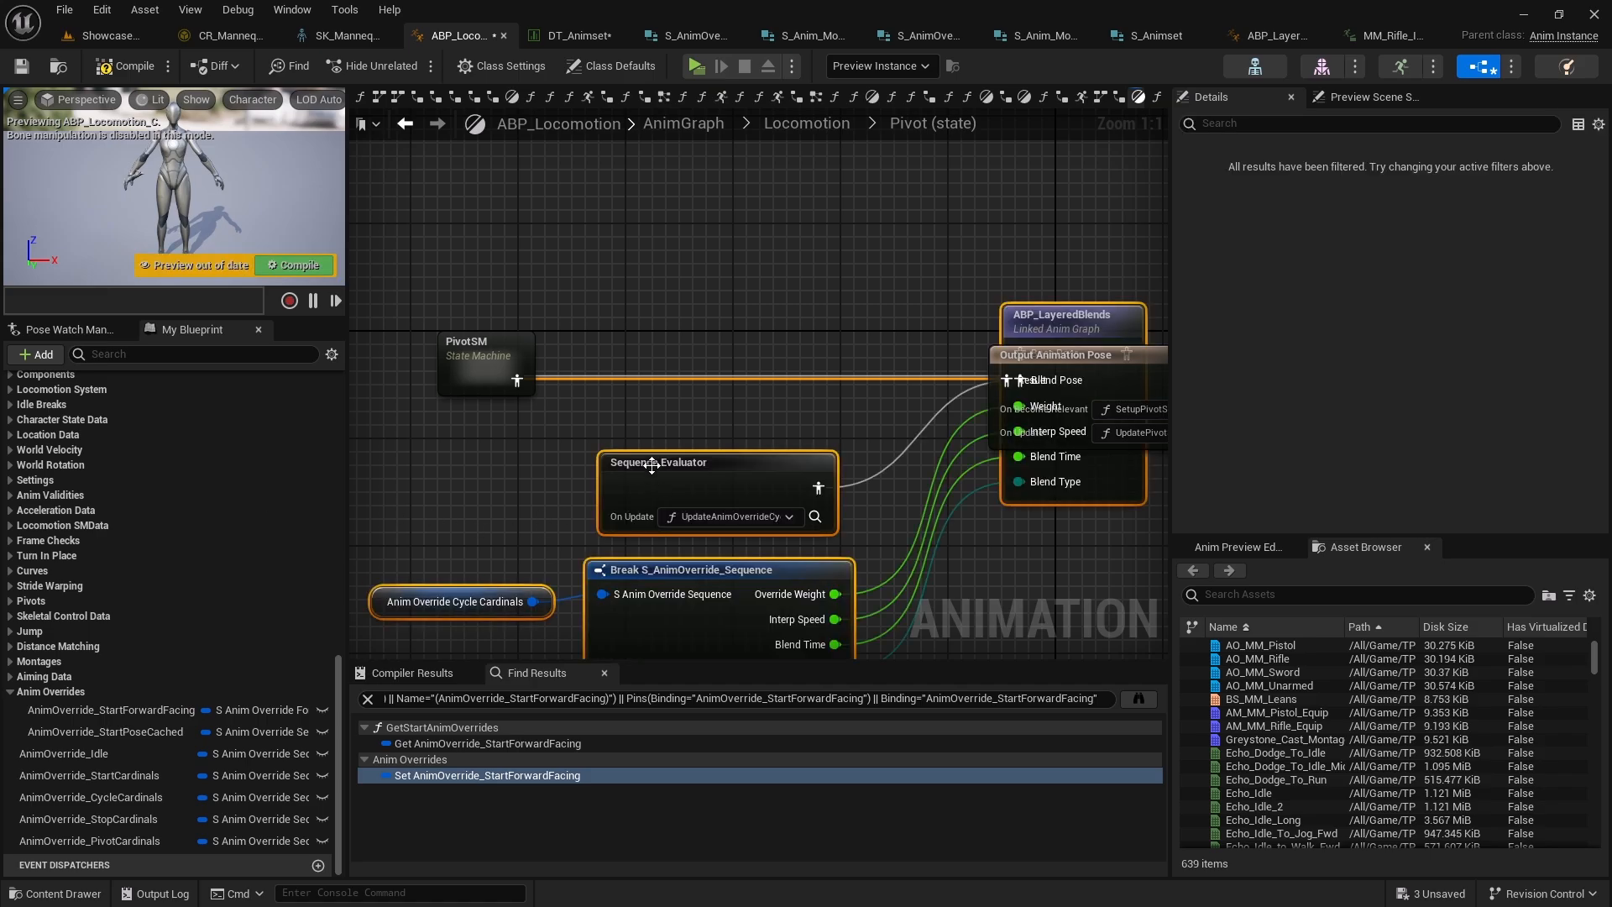
Wire PivotSM into the ABP_LayeredBlends Base Pose and the blend's output into the Output Animation Pose result
left_click_drag(1041, 313, 744, 336)
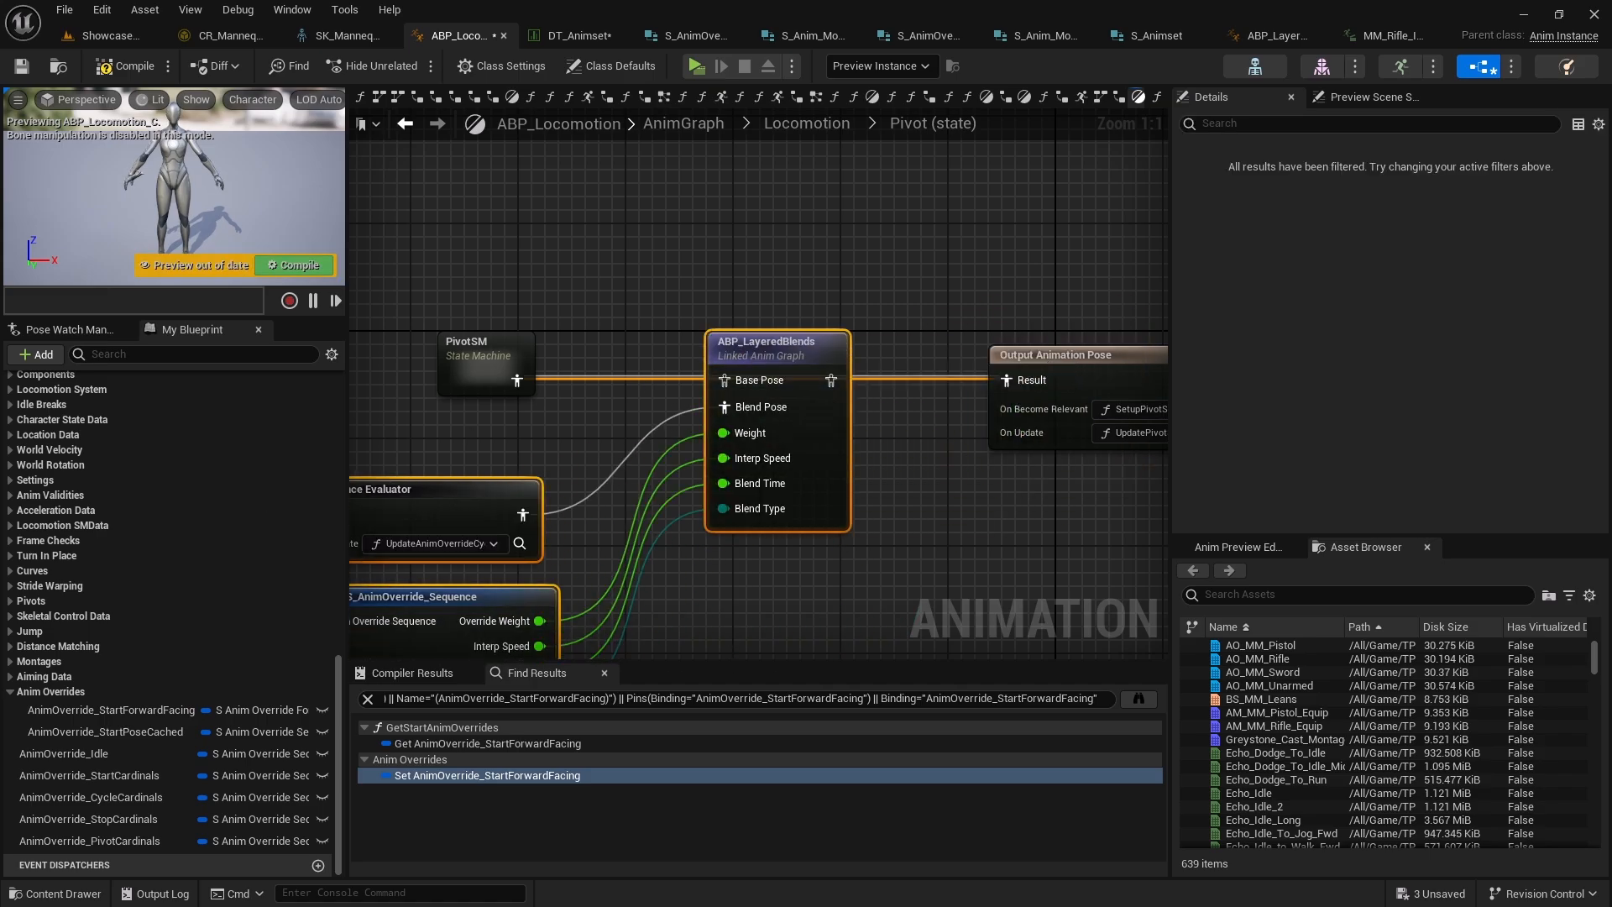
left_click_drag(524, 386, 737, 381)
right_click_drag(902, 395, 956, 330)
left_click_drag(885, 314, 1086, 311)
Replace the pasted Anim Override Cycle Cardinals getter with the AnimOverride_PivotCardinals variable, connected to the Break node
right_click_drag(420, 625, 557, 484)
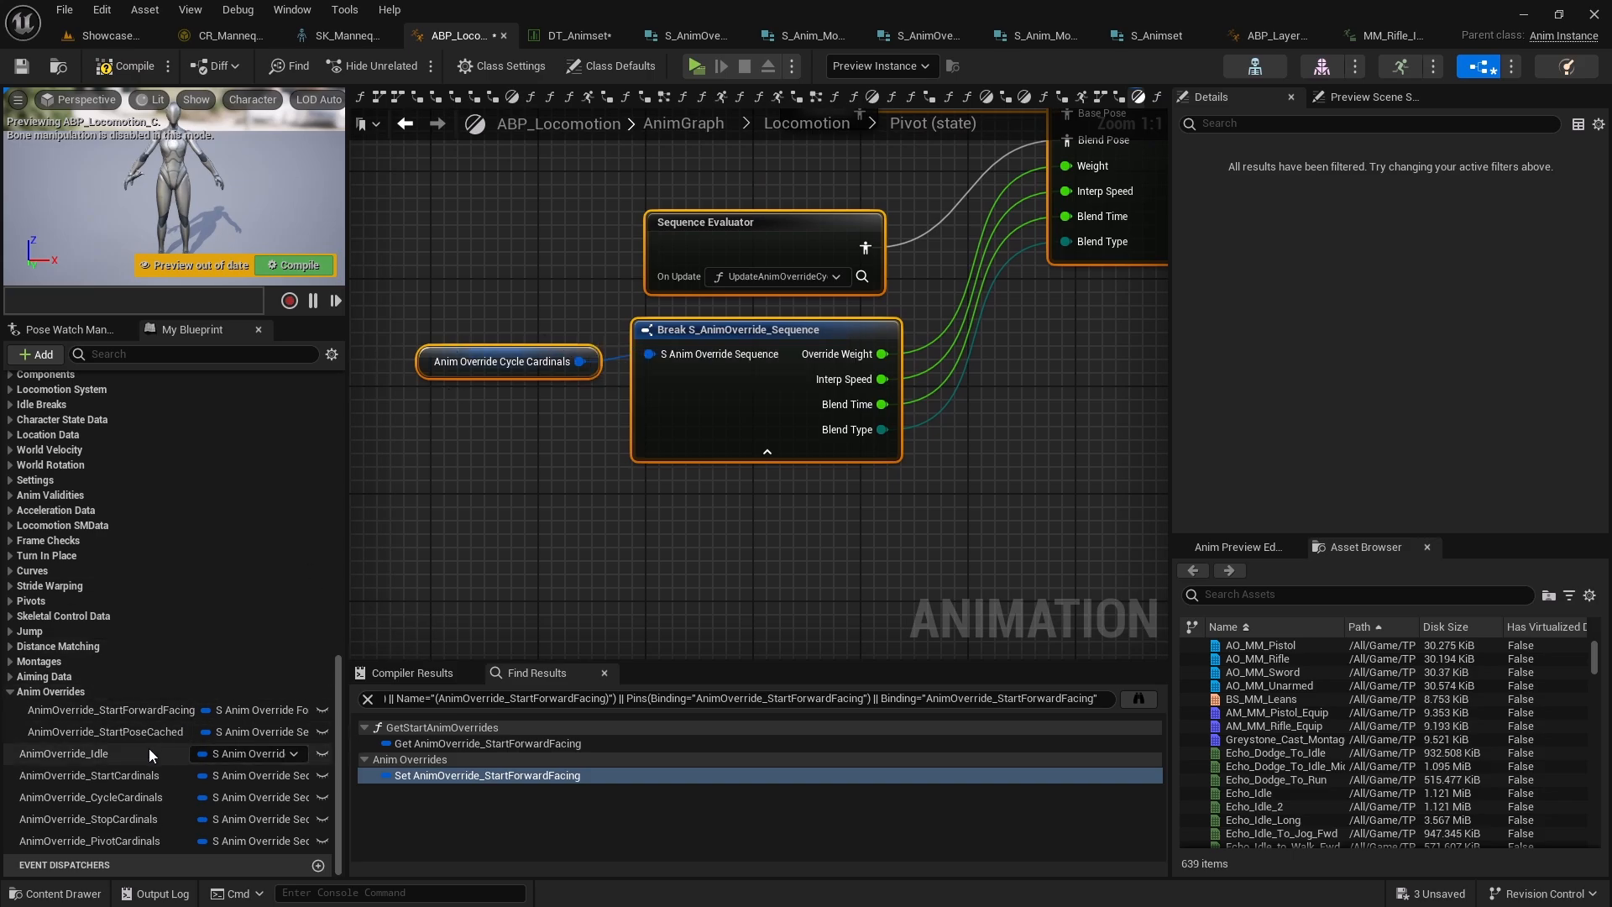
left_click_drag(94, 842, 425, 361, "ctrl")
right_click_drag(502, 440, 436, 525)
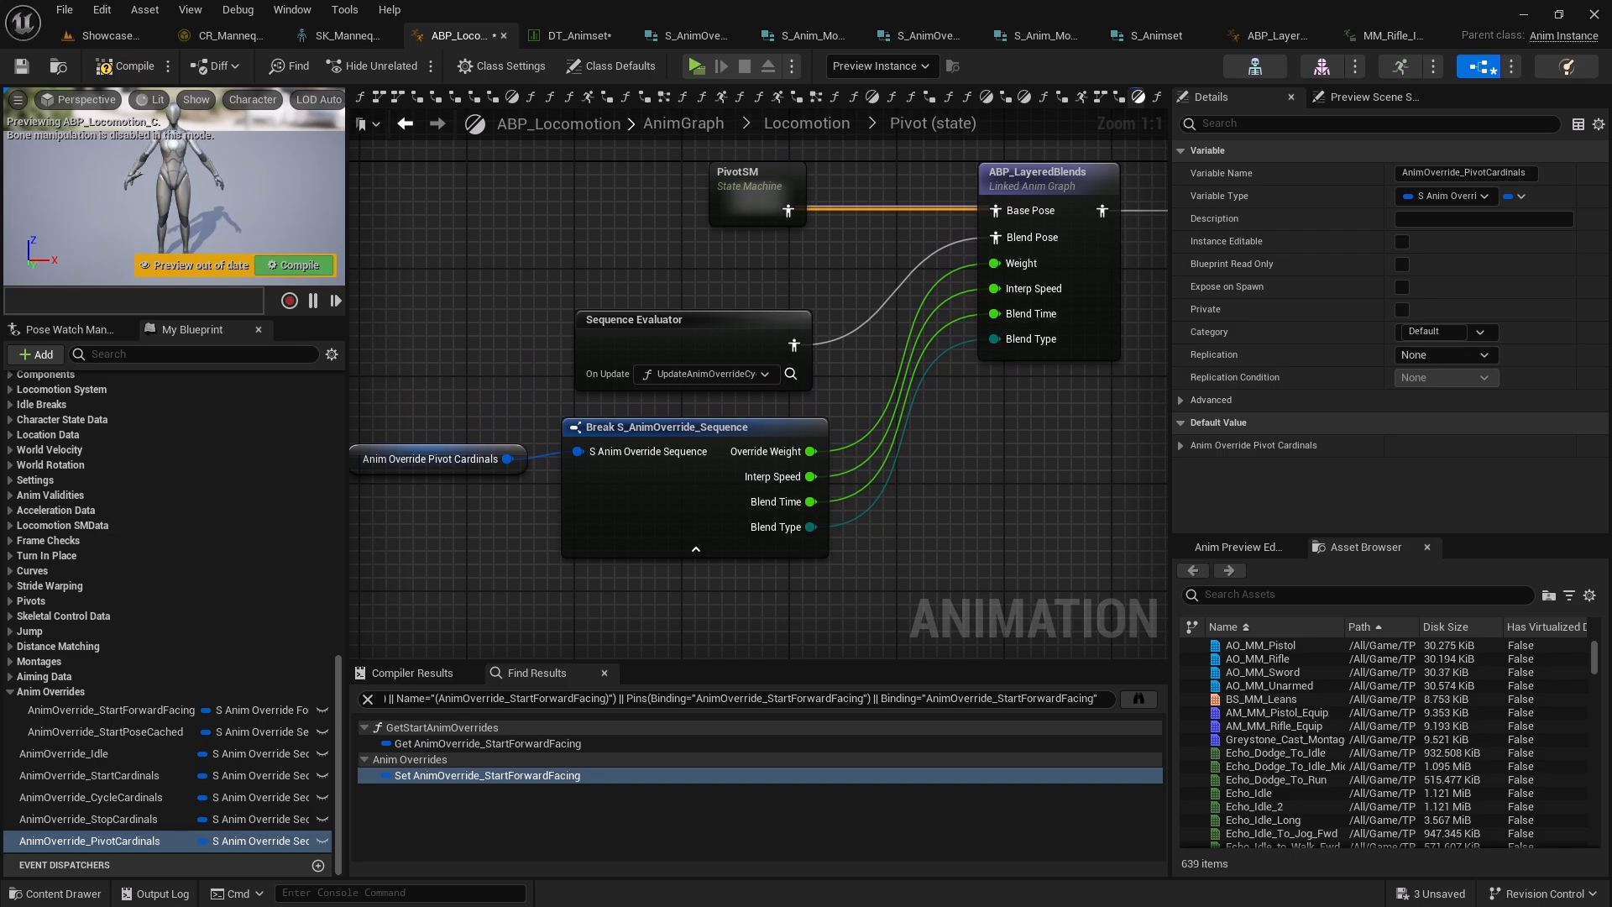
right_click_drag(870, 384, 803, 397)
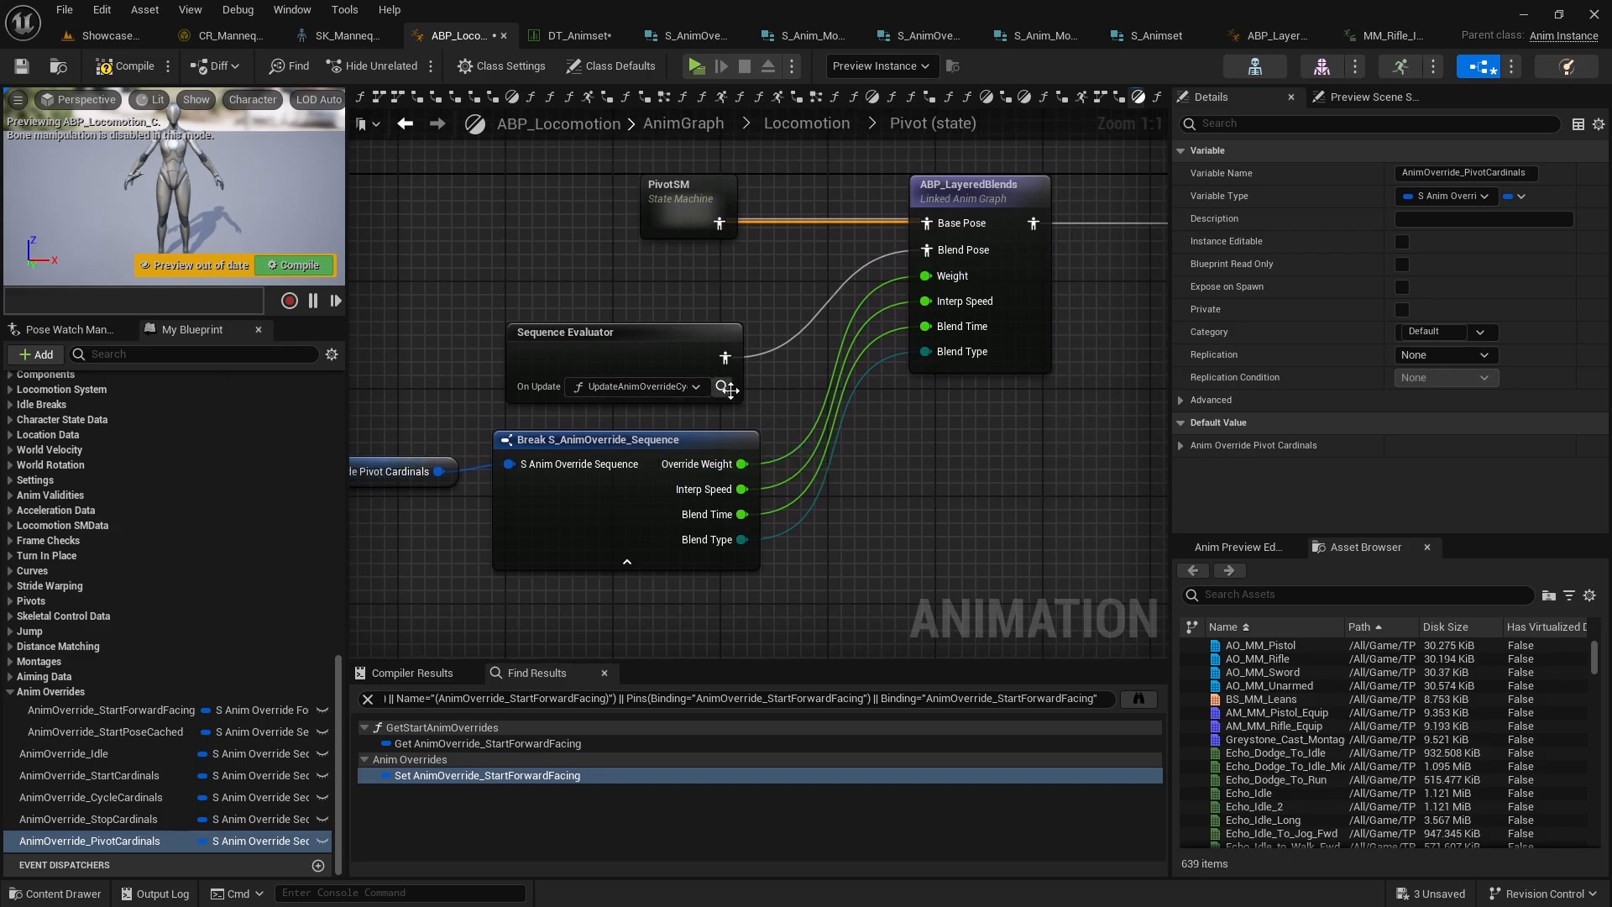
Open the Sequence Evaluator's update function and duplicate UpdateAnimOverrideCycleAnimLayer
left_click(723, 386)
scroll(154, 536, "up", 10)
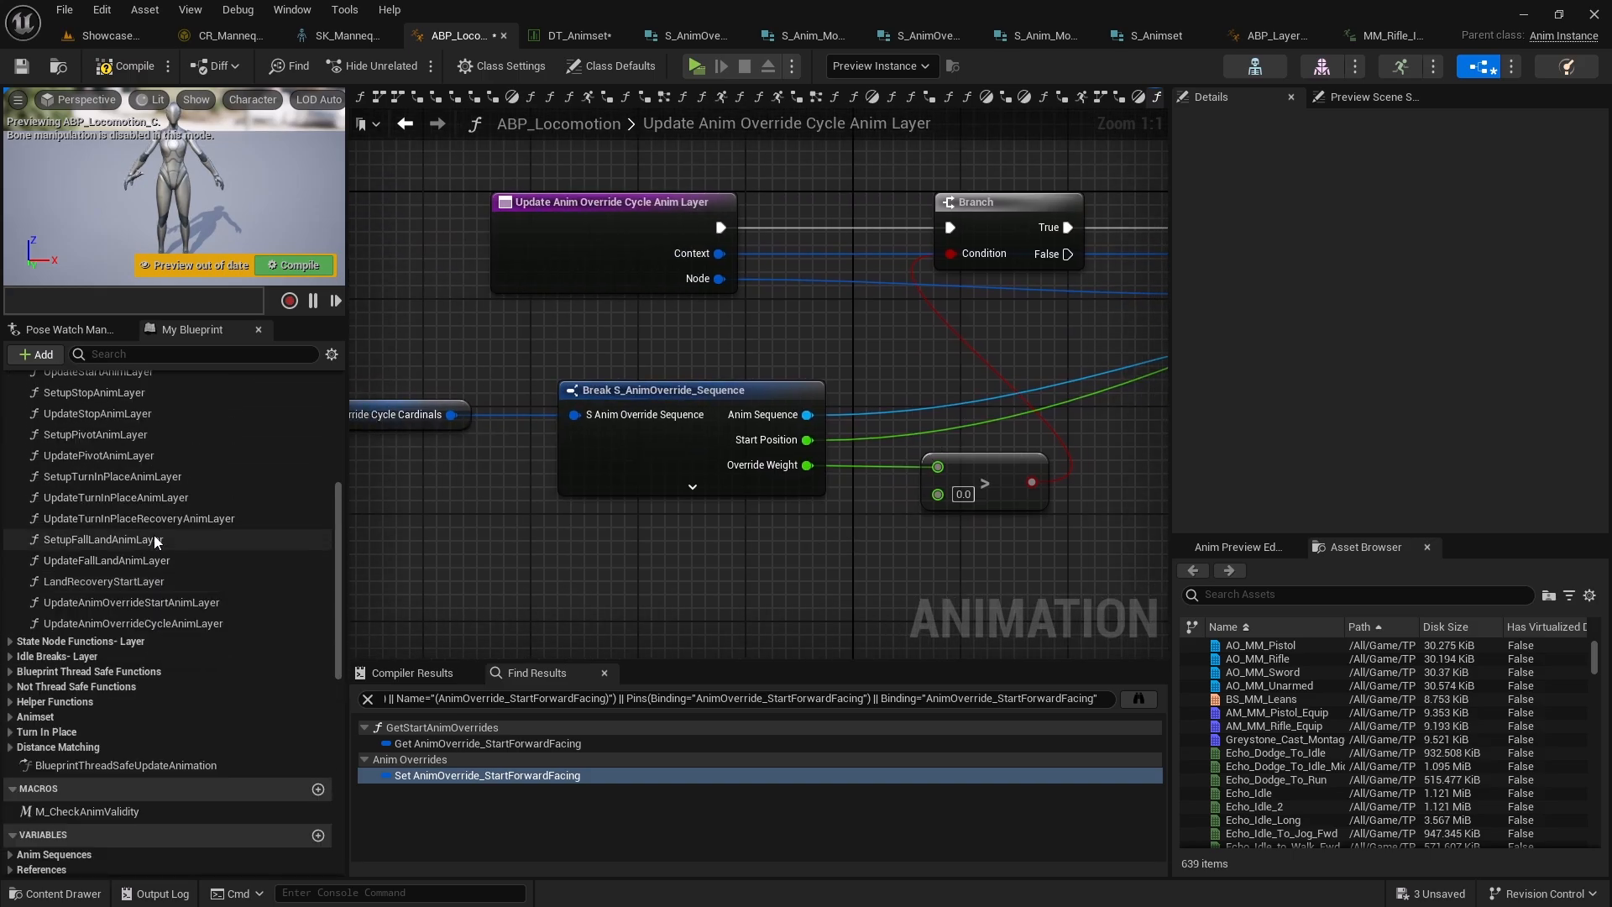
left_click(134, 703)
key("ctrl+w")
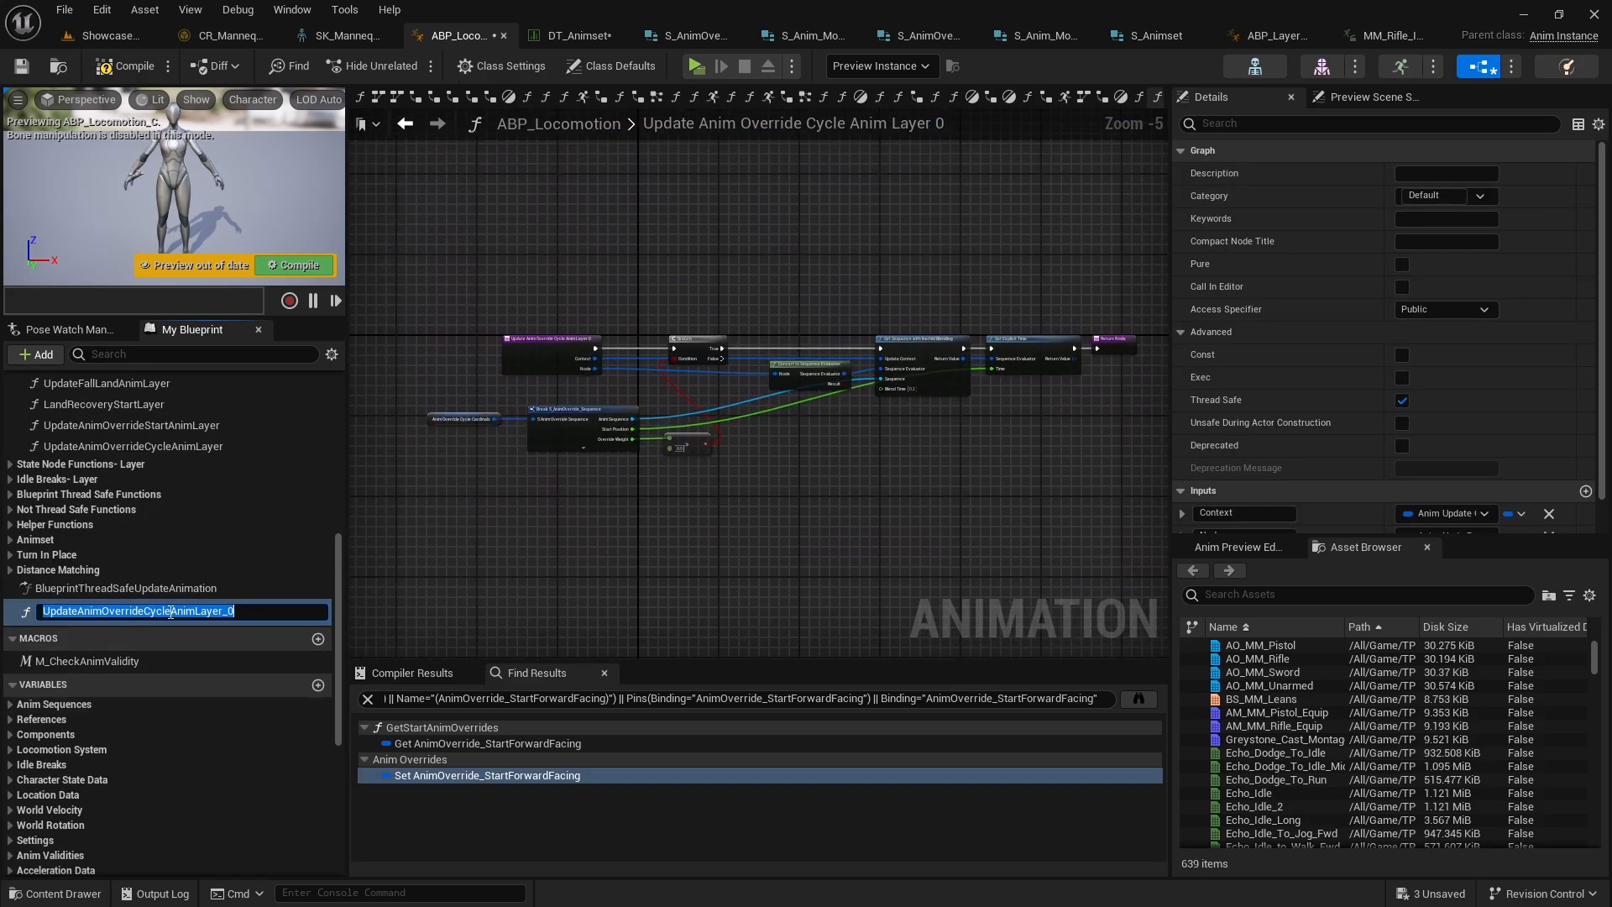
Rename the duplicated function UpdateAnimOverridePivotAnimLayer and move it into the Anim Node Functions category
left_click_drag(220, 610, 268, 611)
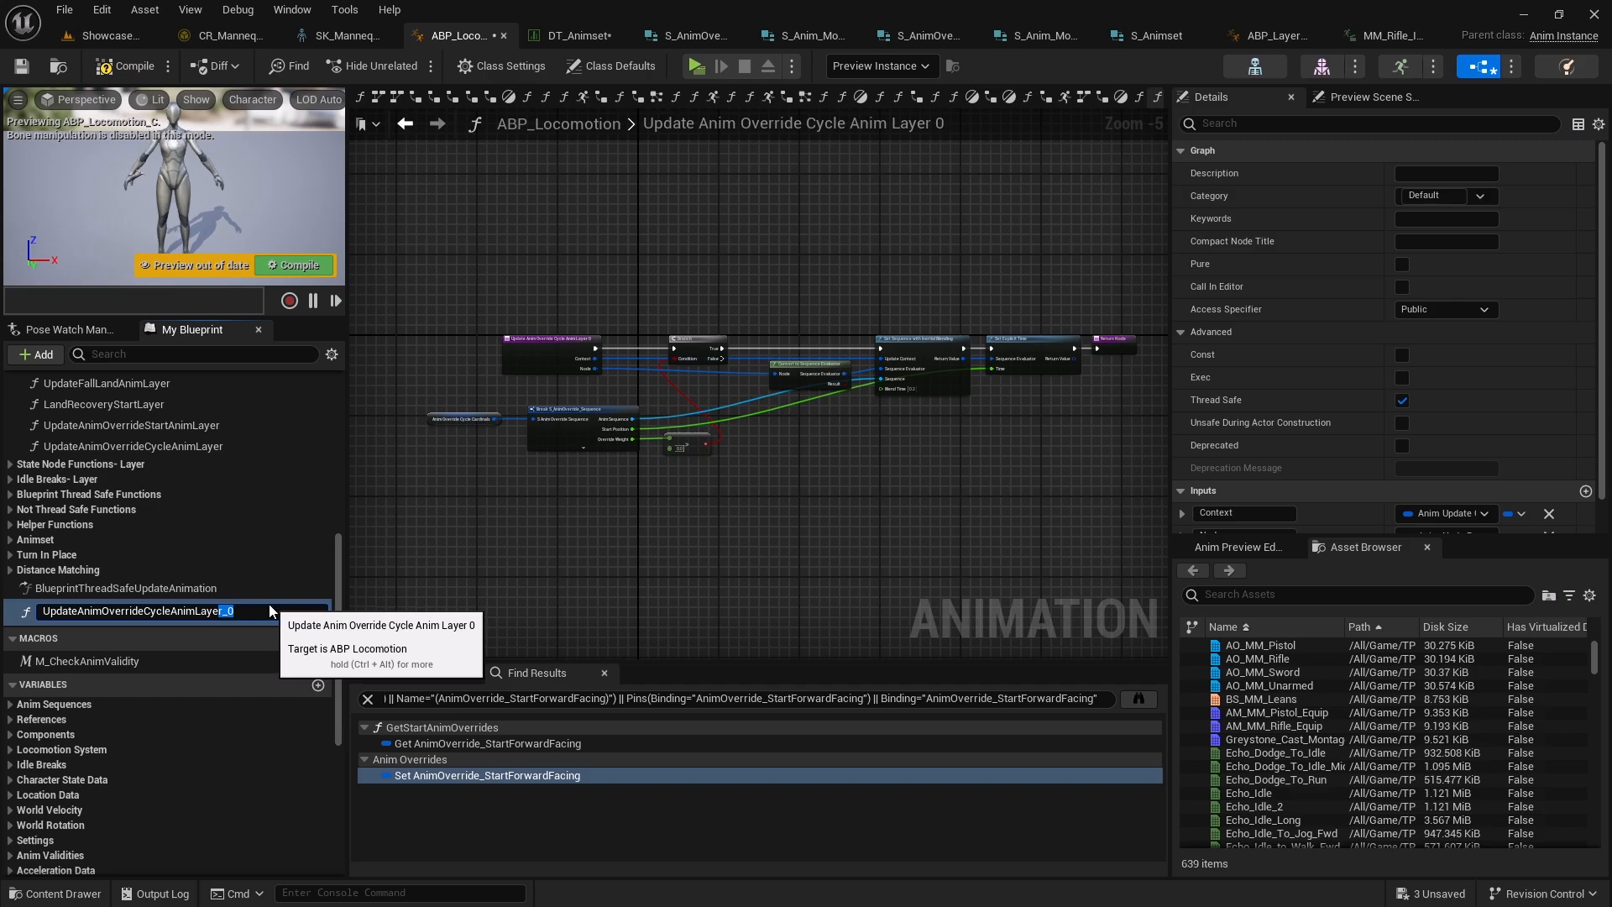
left_click(172, 612)
key("BackSpace")
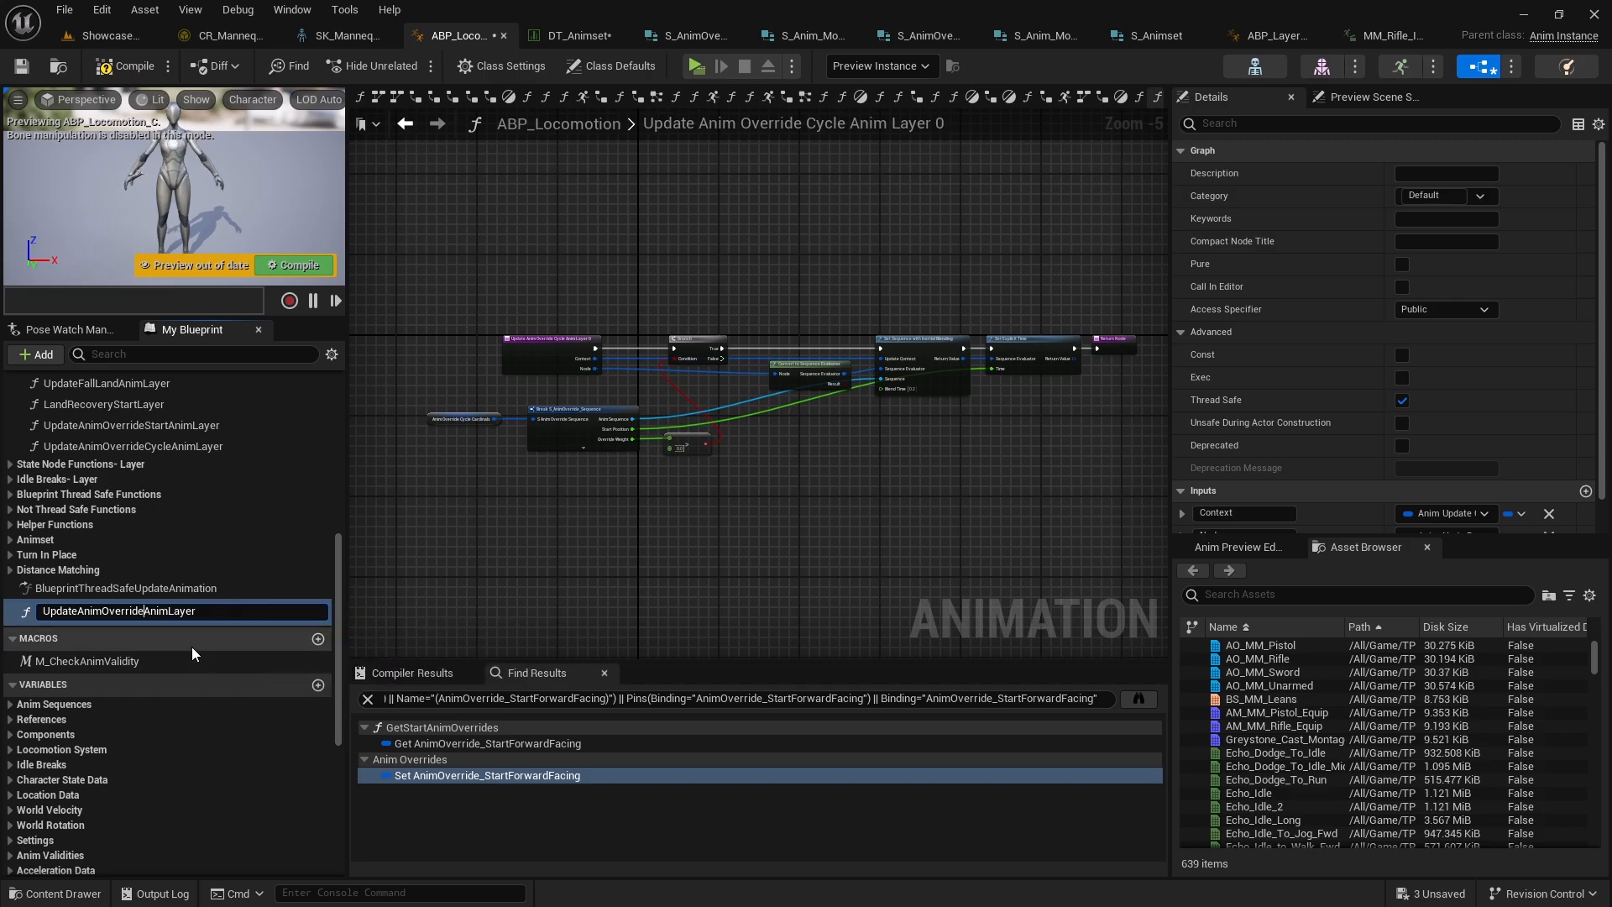
type("Pivot")
key("Return")
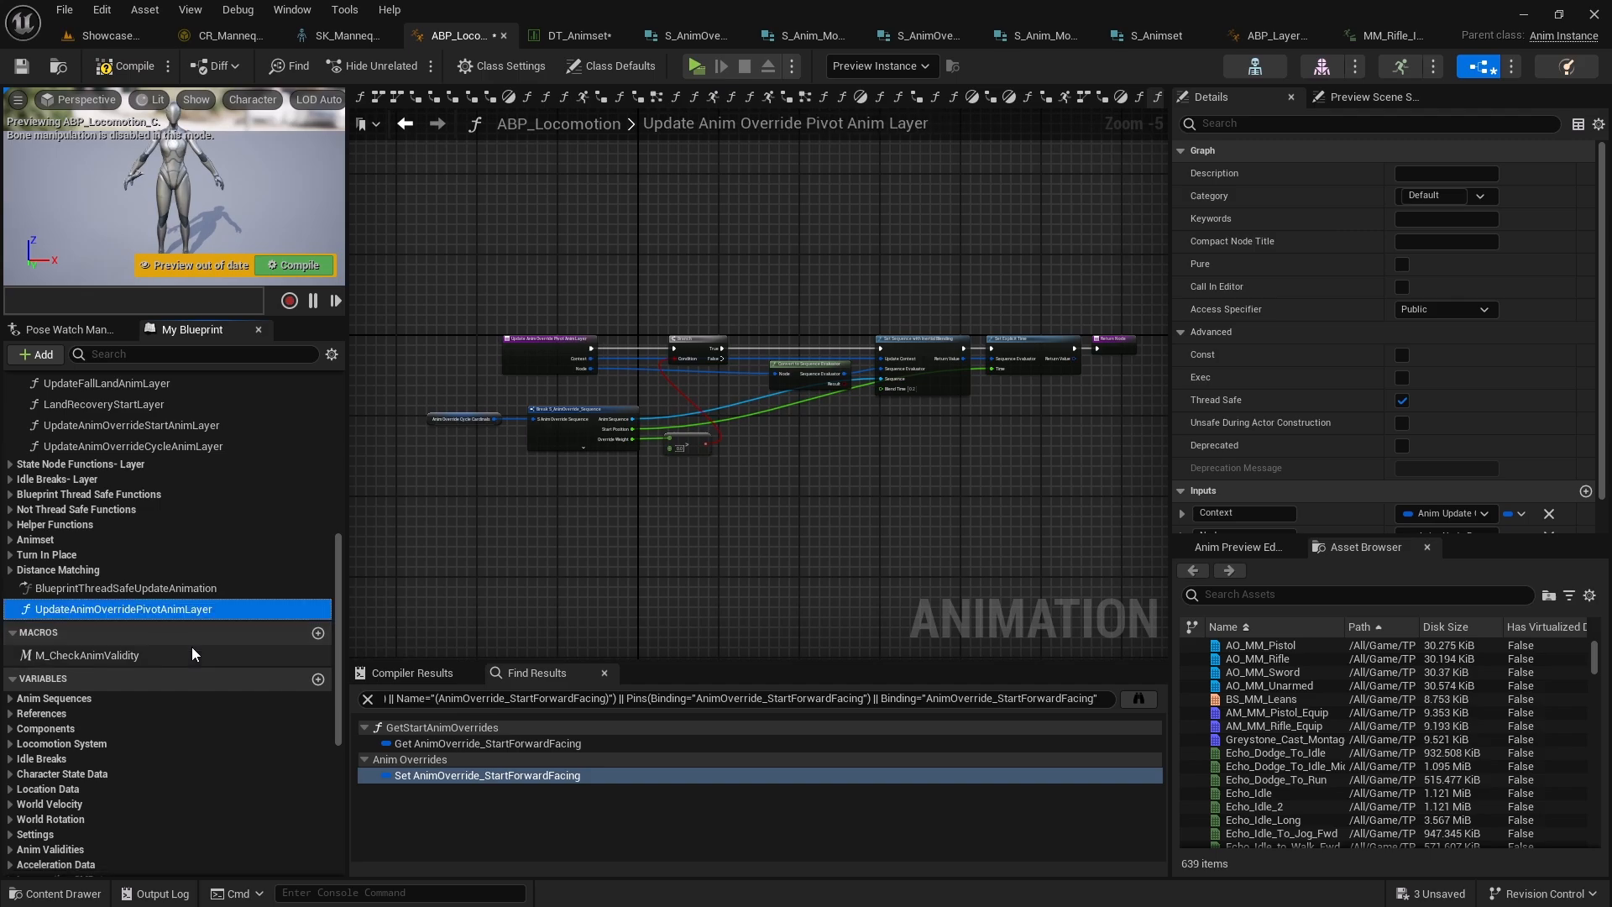
left_click_drag(173, 609, 101, 468)
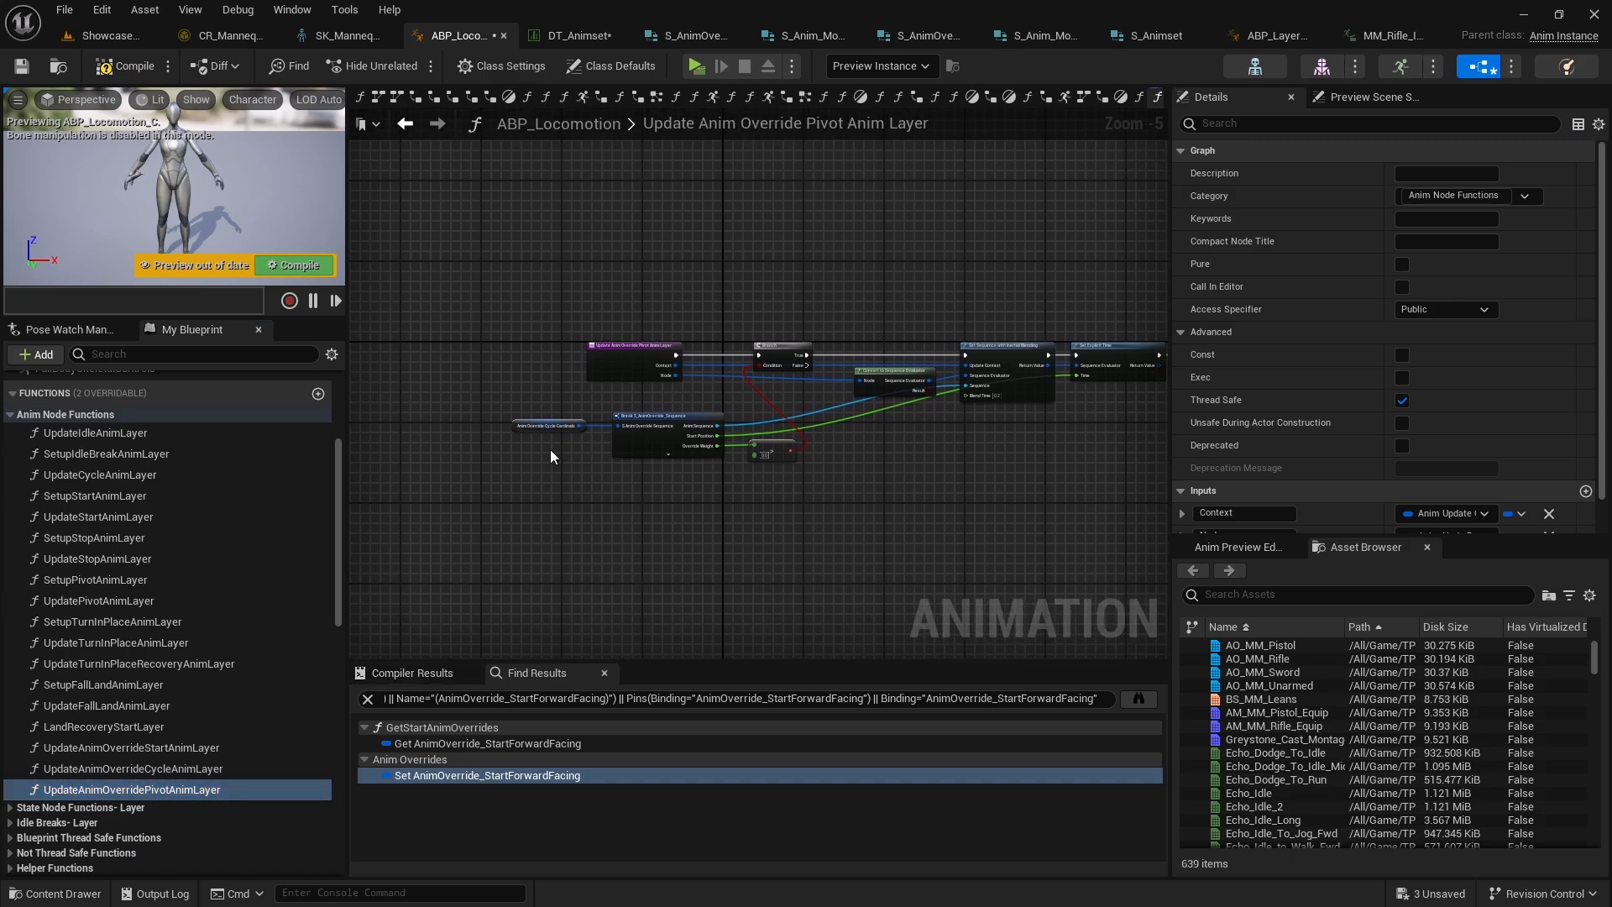
In the new function, swap in the AnimOverride_PivotCardinals variable and connect it to the Break S_AnimOverride_Sequence input
scroll(561, 443, "up", 5)
mouse_move(471, 506)
right_mouse_down()
mouse_move(424, 501)
mouse_move(475, 493)
right_mouse_up()
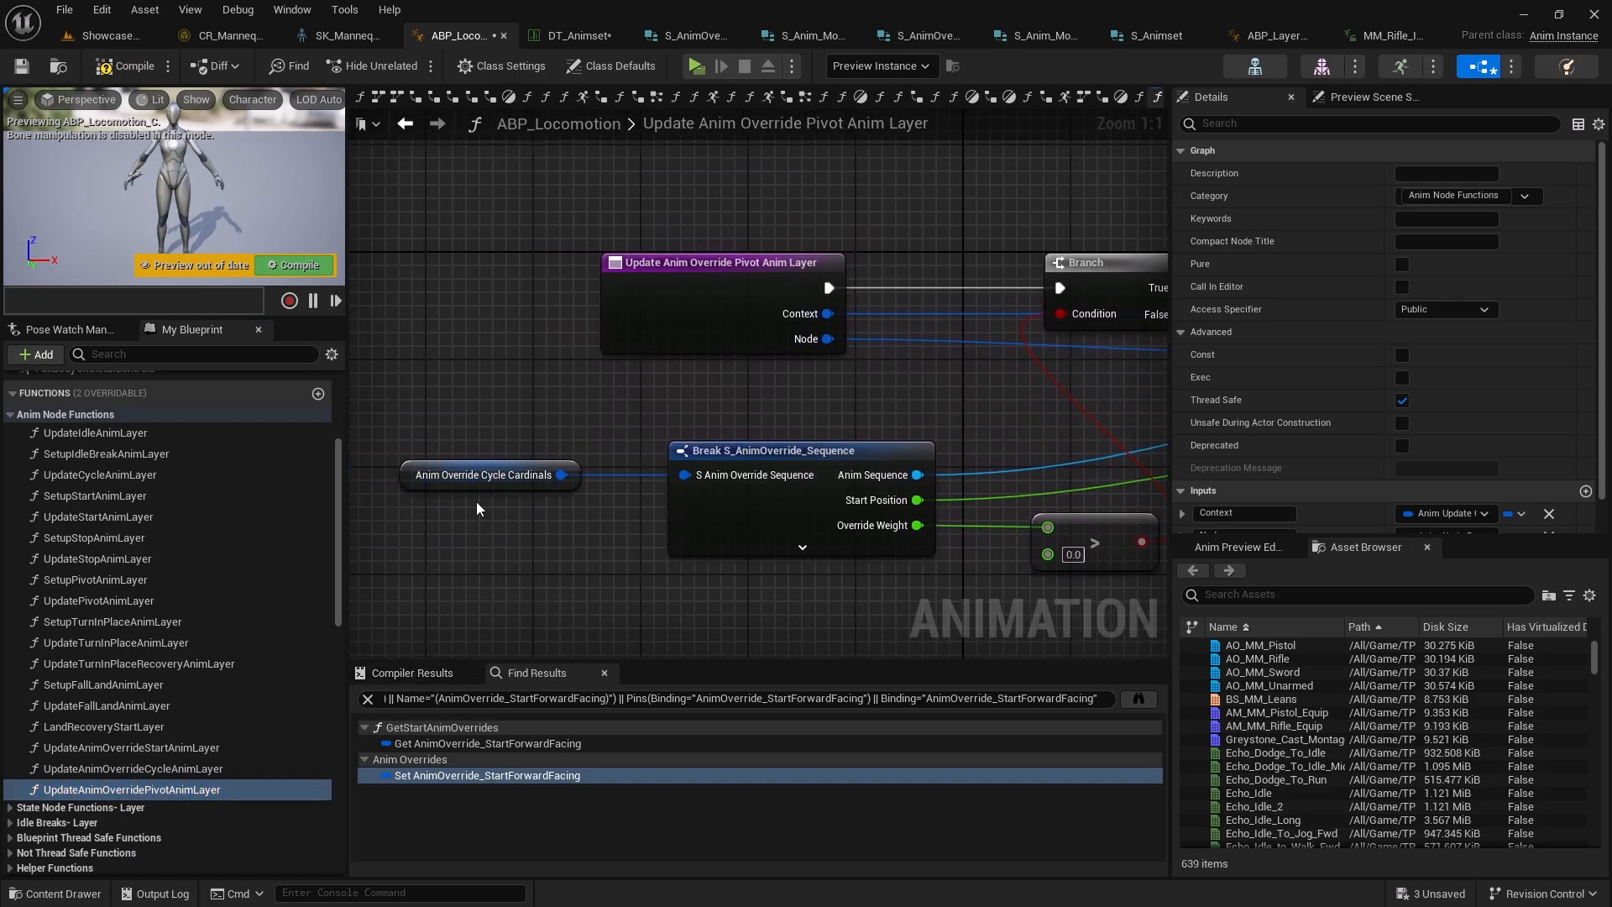
scroll(144, 698, "down", 10)
scroll(146, 698, "down", 1)
left_click_drag(126, 813, 470, 476)
right_click_drag(470, 472, 683, 527)
Return to the Pivot state graph and set the Sequence Evaluator's On Update function to UpdateAnimOverridePivotAnimLayer
key("alt+Left")
key("alt+Left")
right_click_drag(776, 396, 595, 467)
right_click_drag(652, 311, 899, 236)
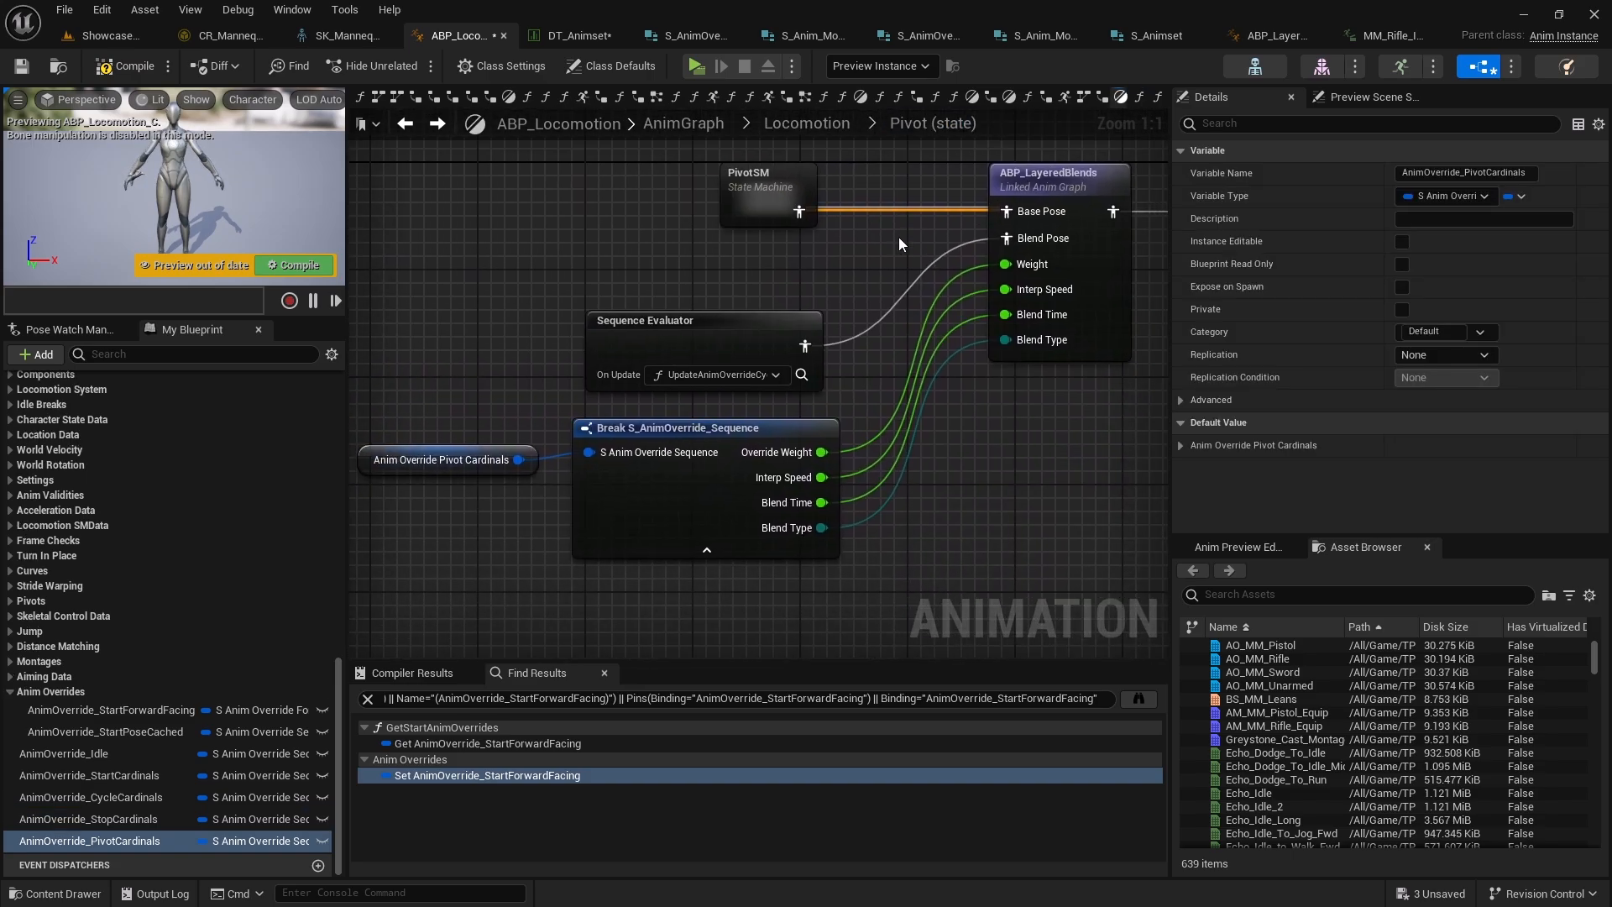
left_click(770, 374)
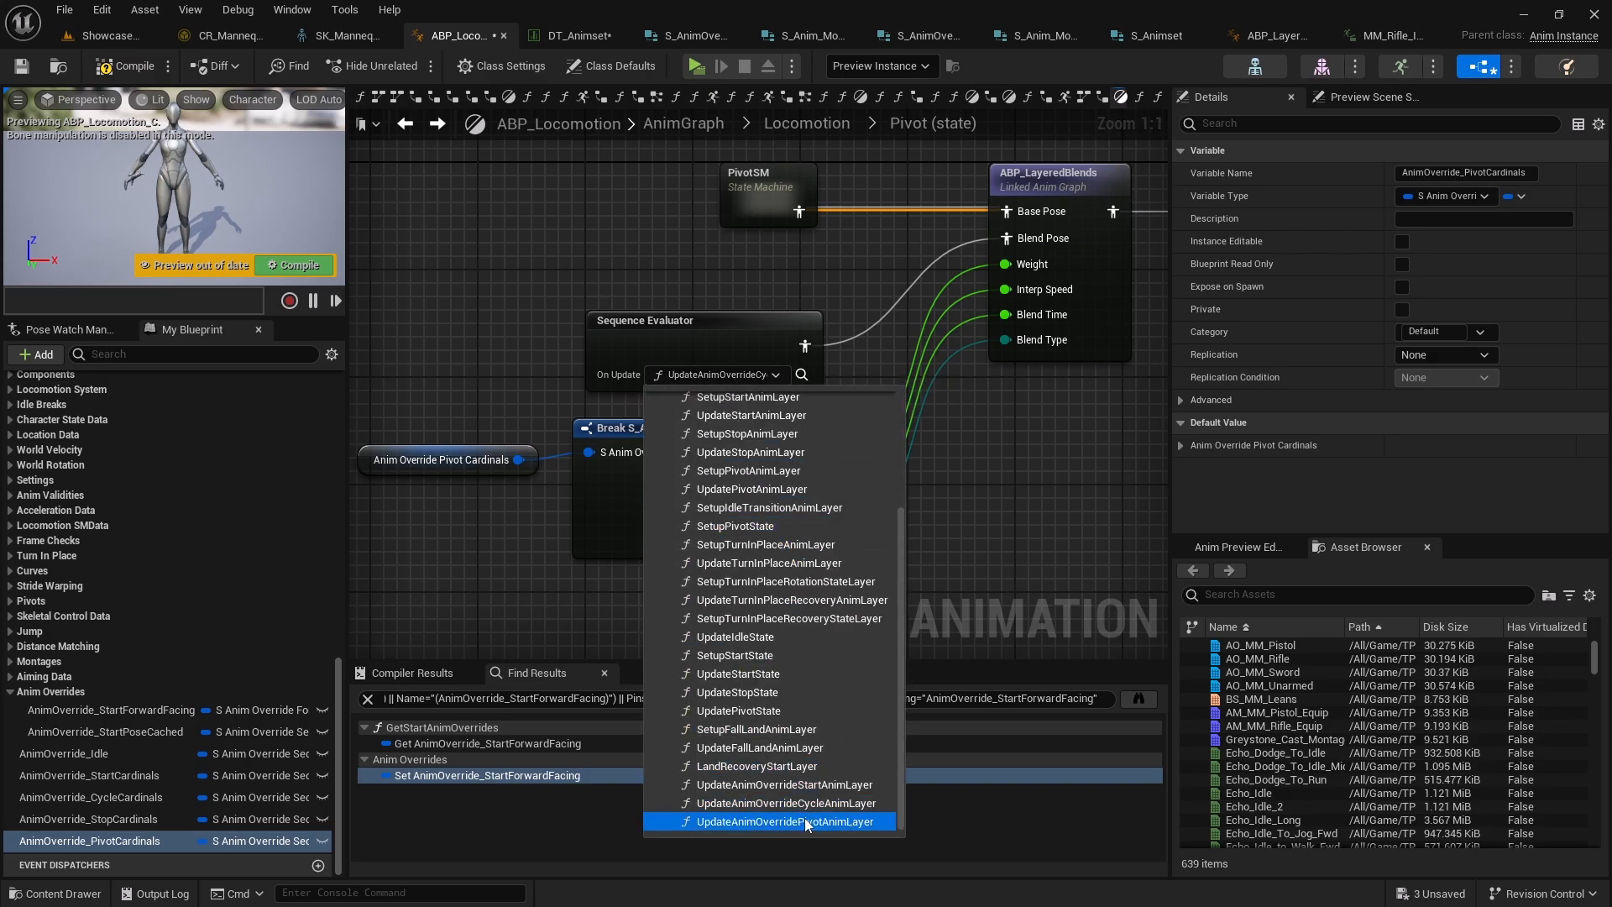
left_click(805, 820)
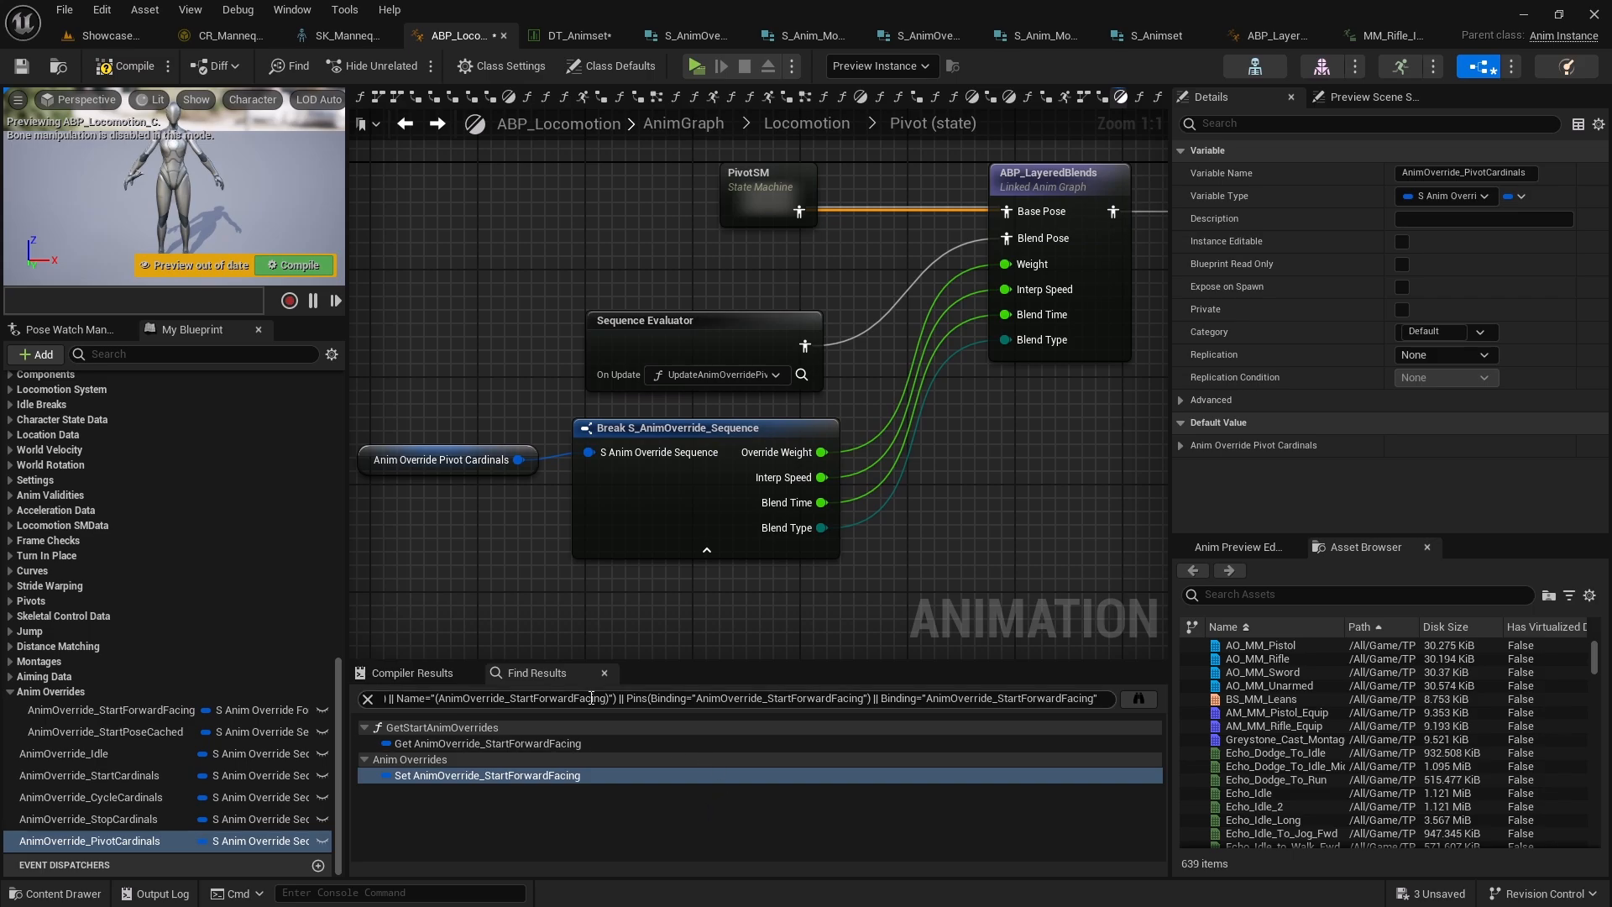
Compile and save the ABP_Locomotion animation blueprint
left_click(117, 65)
left_click(22, 66)
left_click(64, 9)
left_click(70, 64)
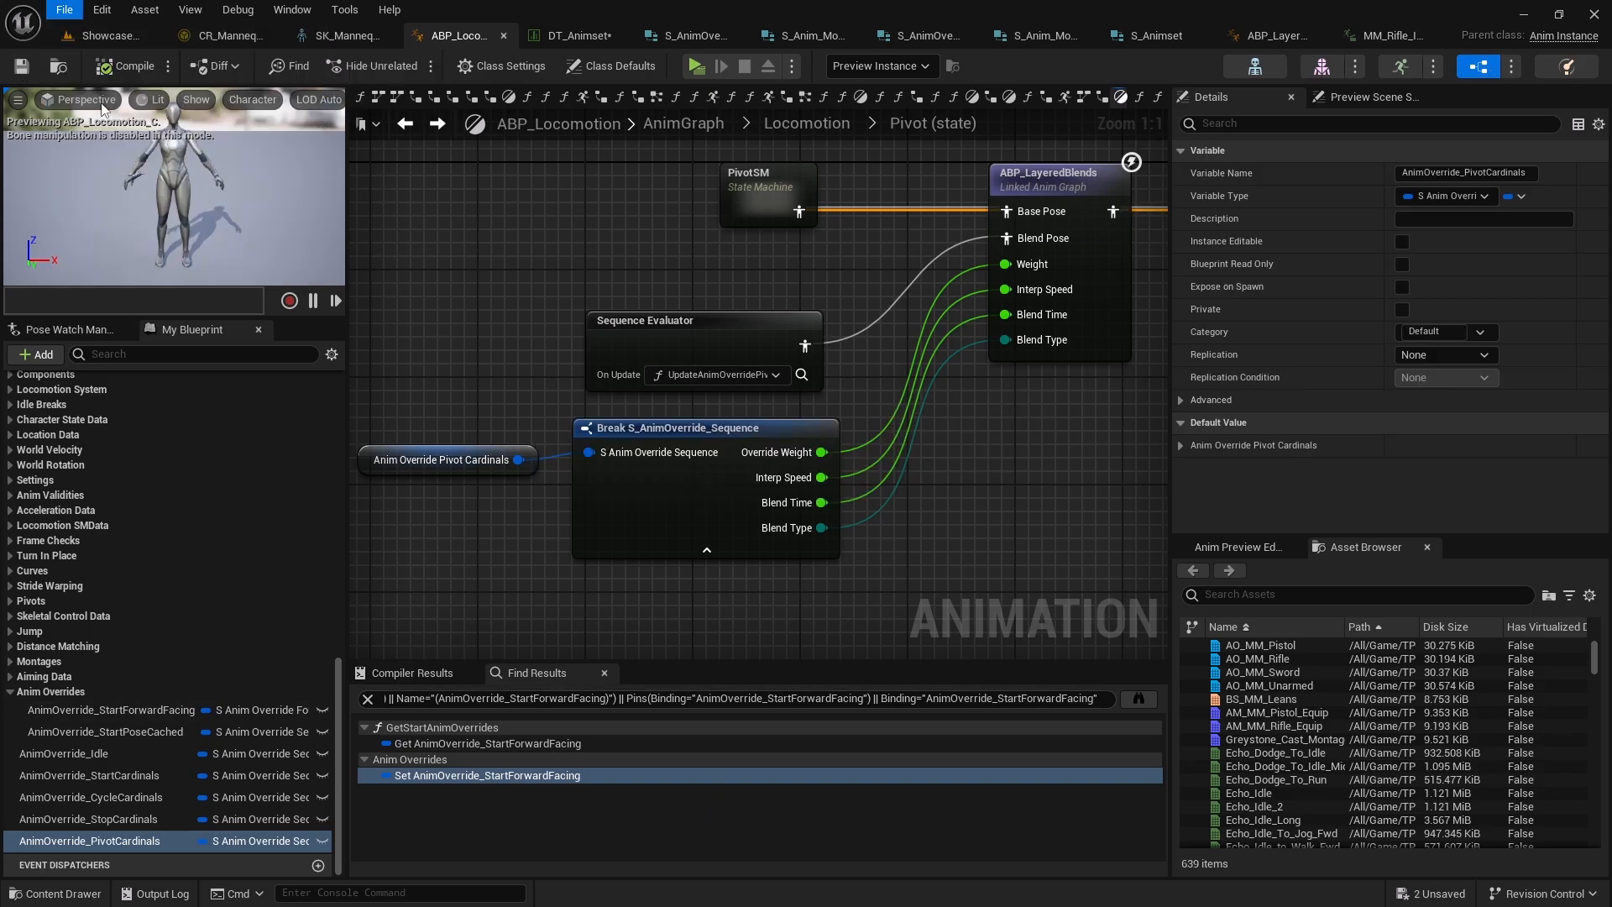
In DT_Animset, select the Rifle row and copy its Cycle Cardinals anim override entry
left_click(577, 39)
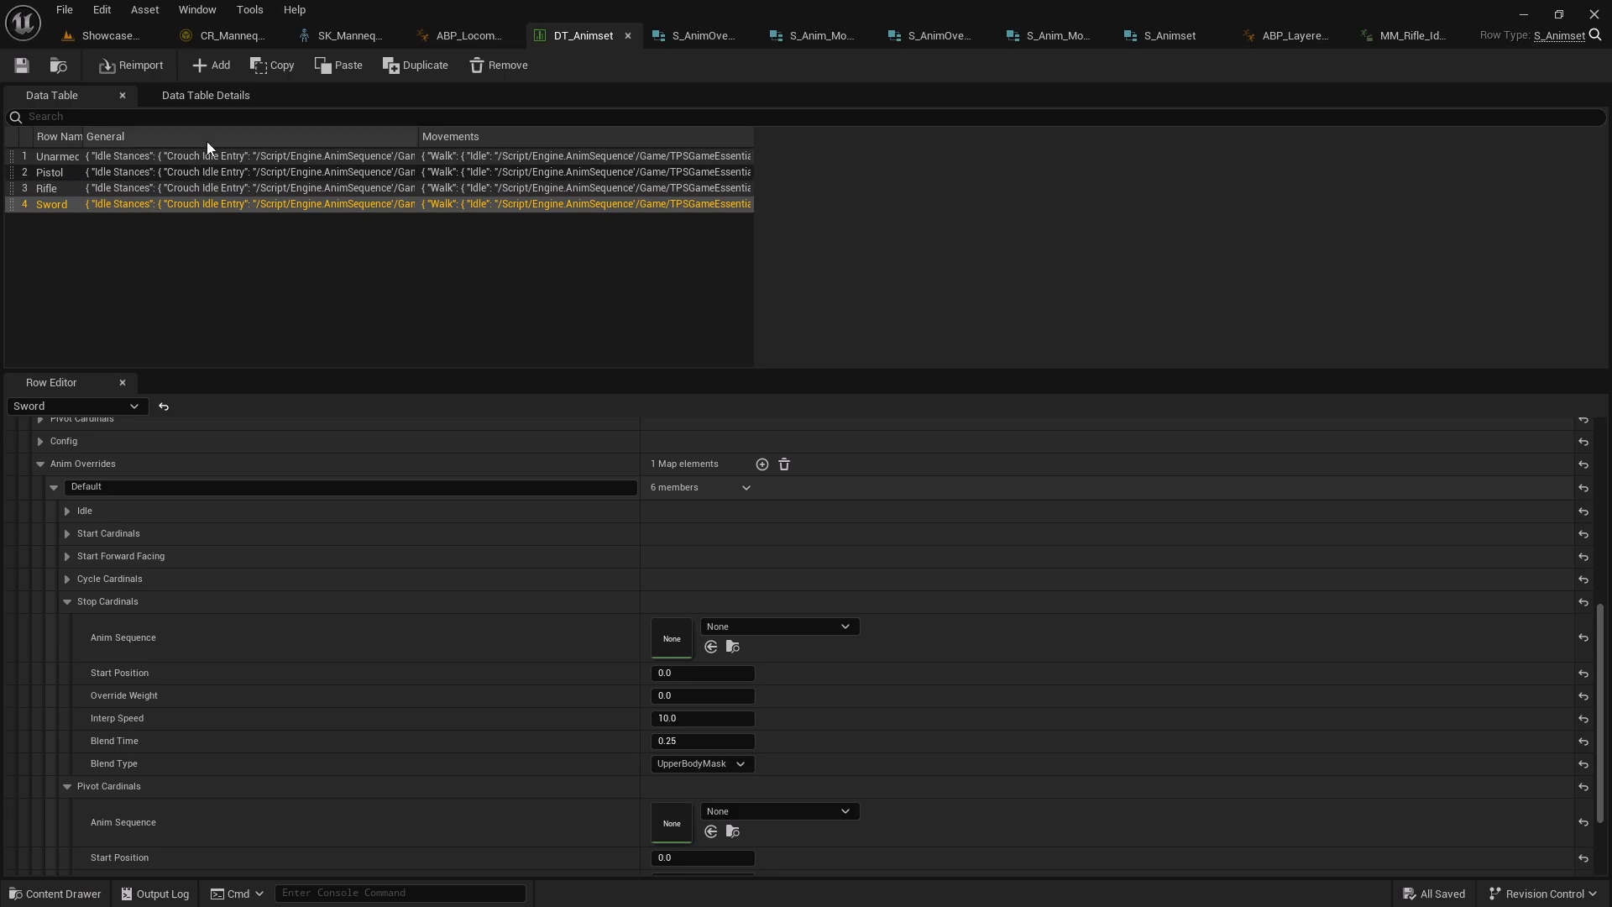
left_click(63, 187)
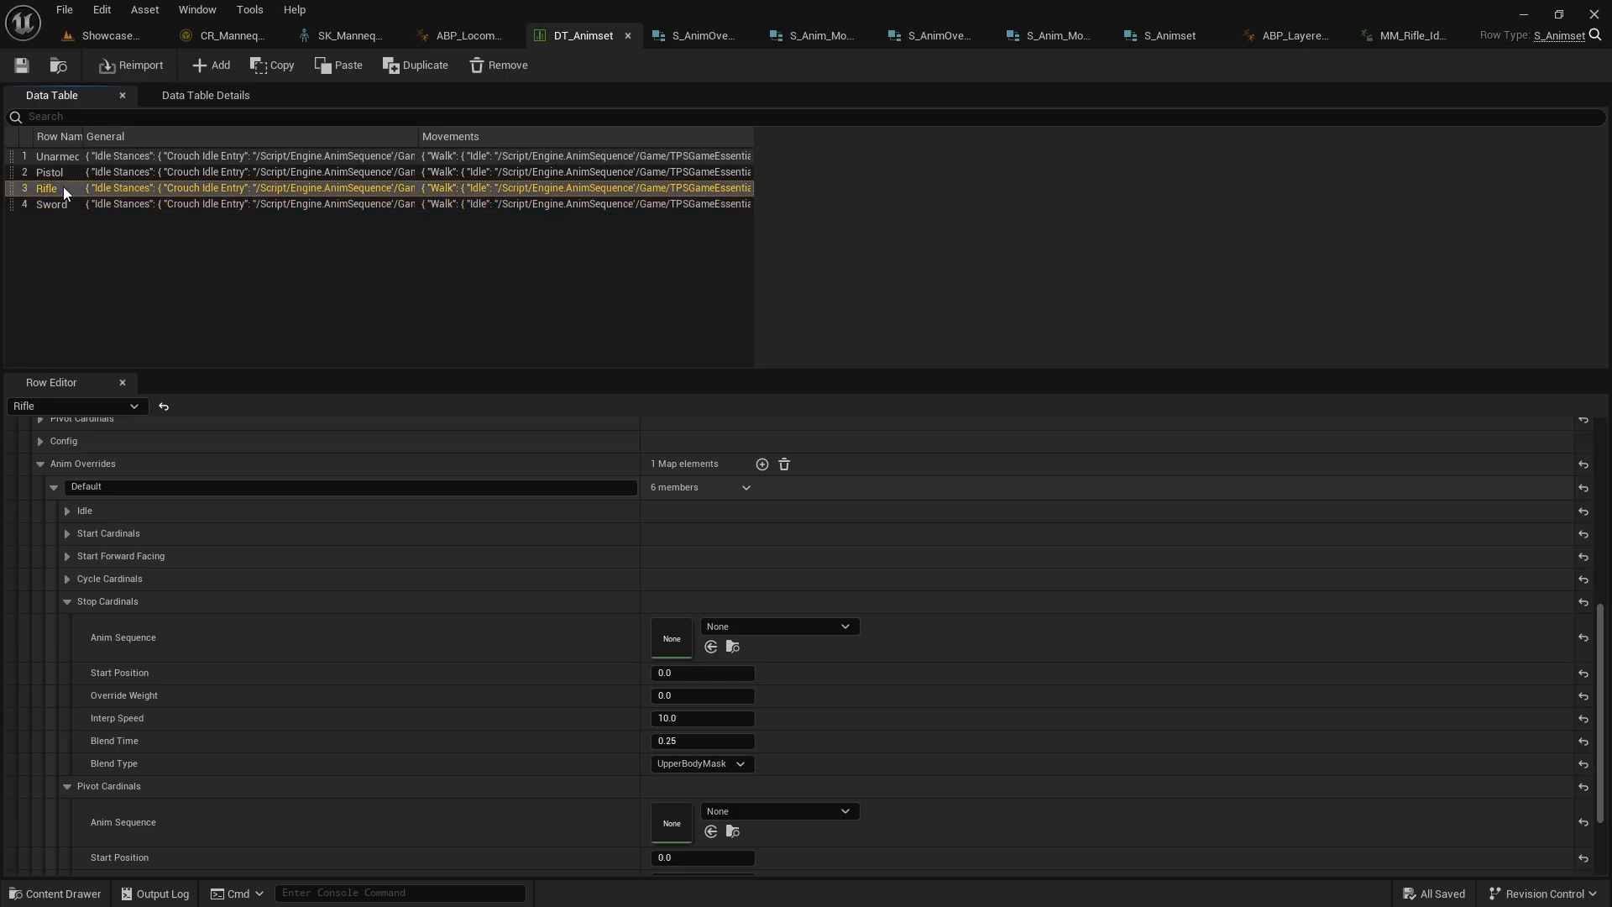
scroll(131, 582, "down", 2)
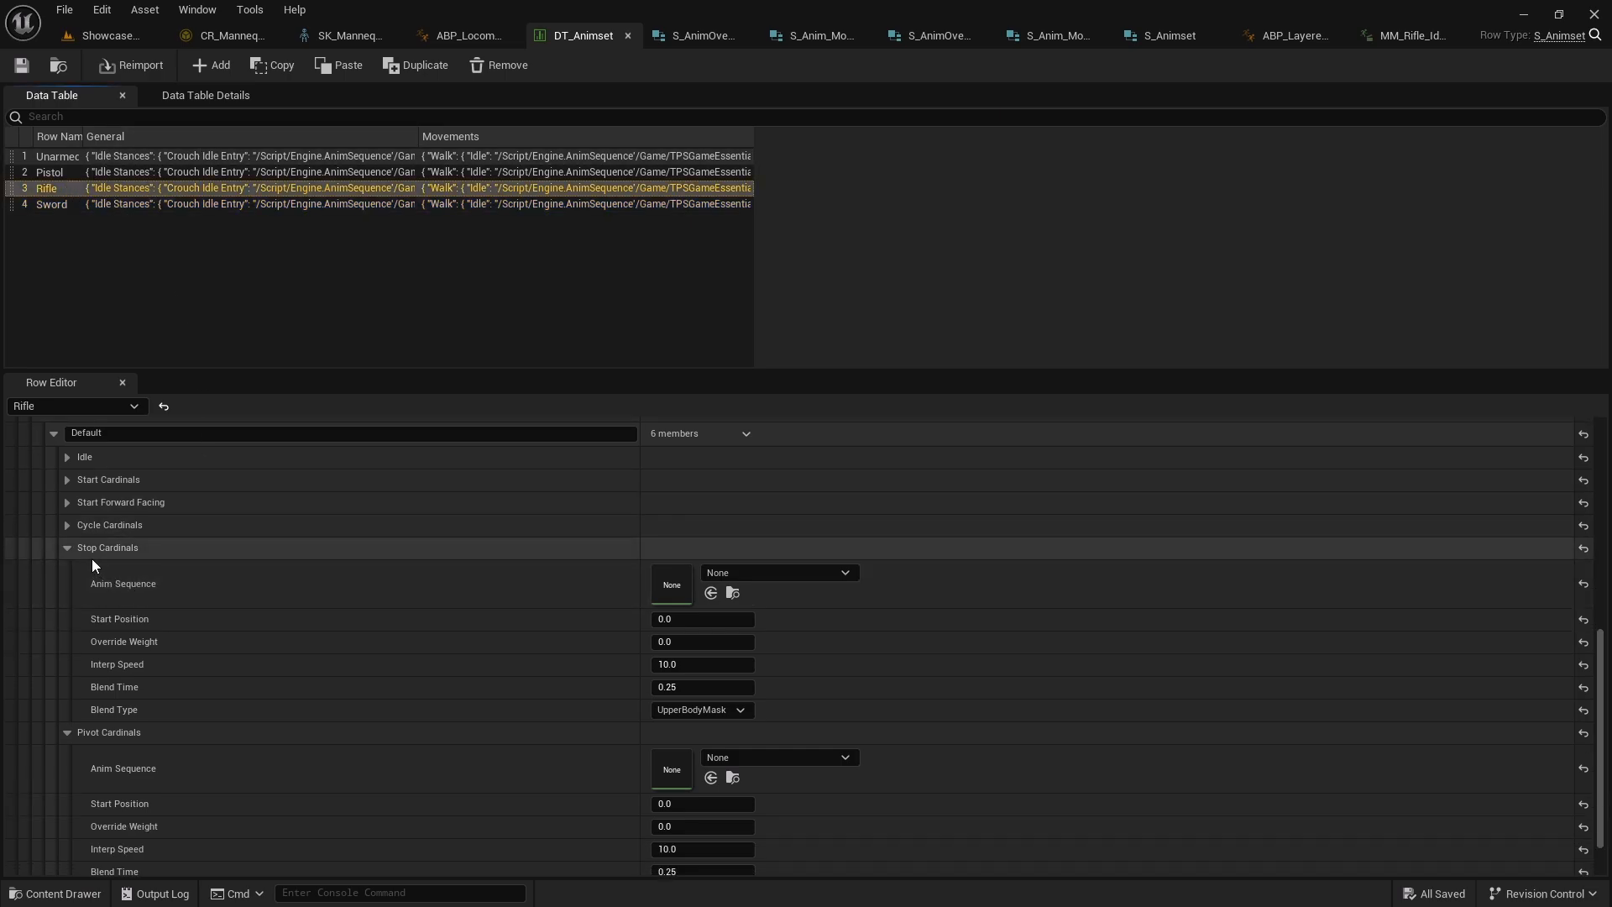
scroll(84, 545, "up", 3)
left_click(67, 626)
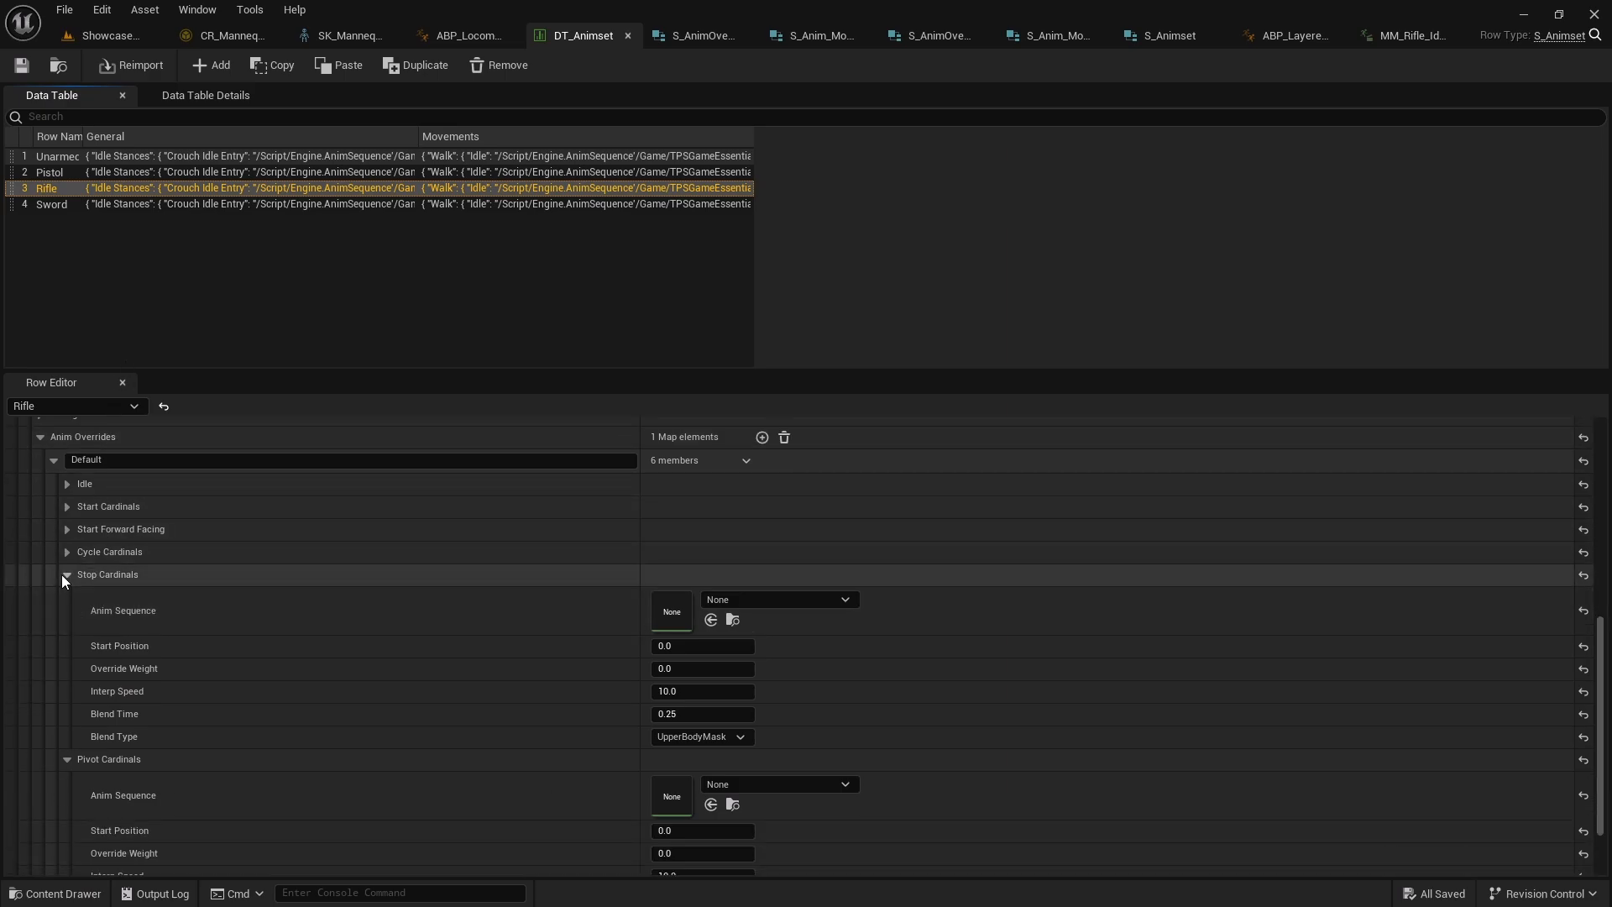
left_click(67, 633)
scroll(124, 636, "down", 2)
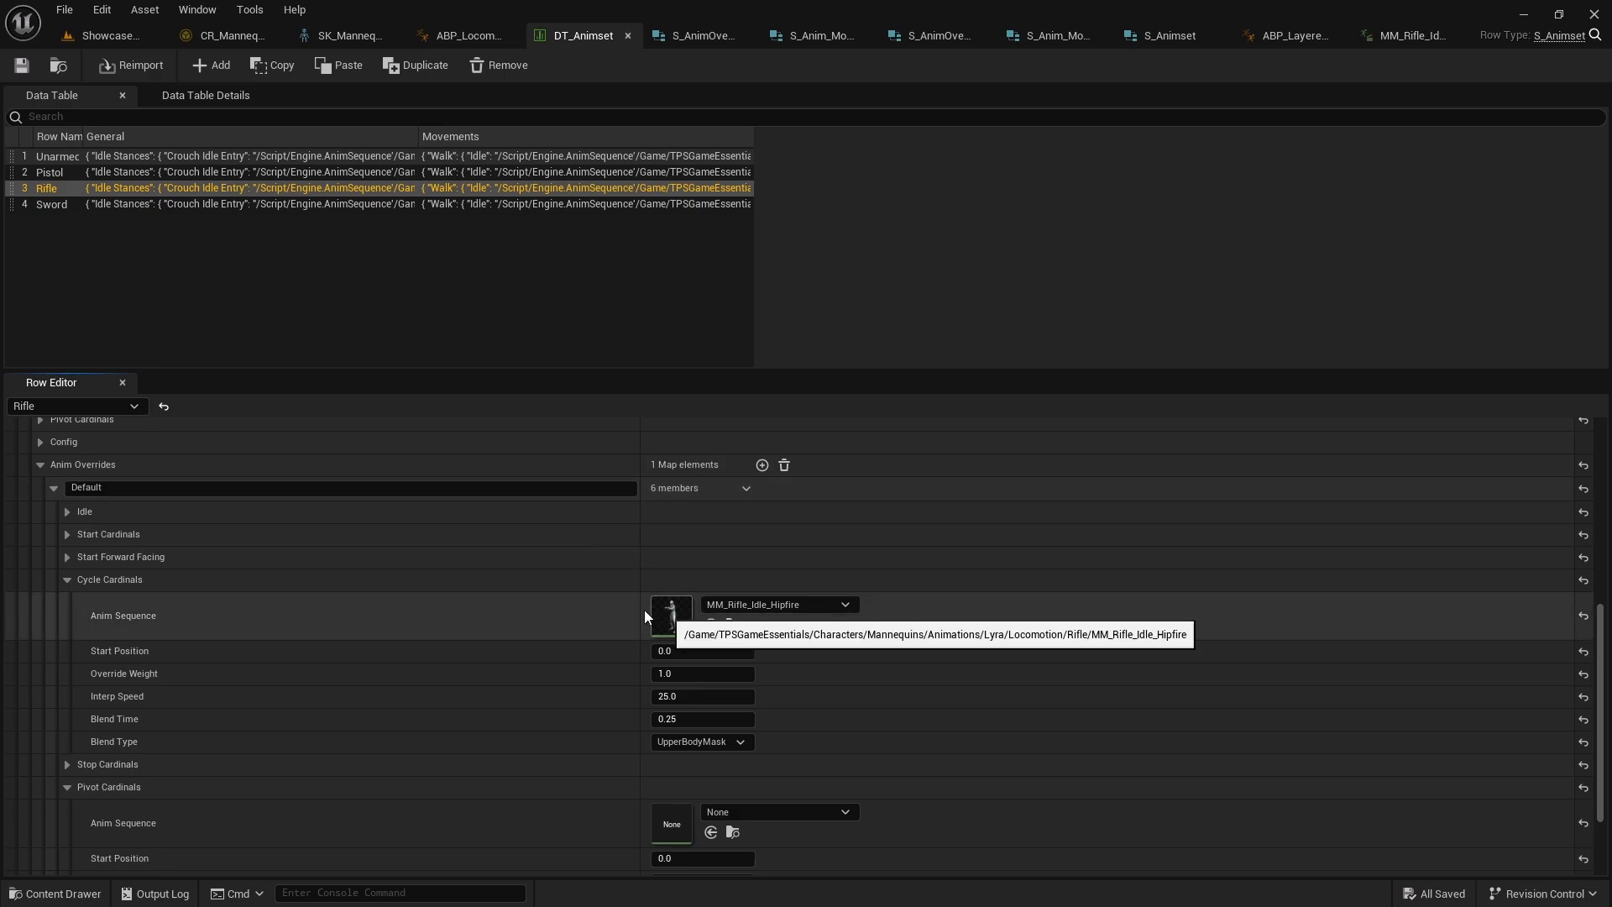
right_click(697, 581)
left_click(766, 665)
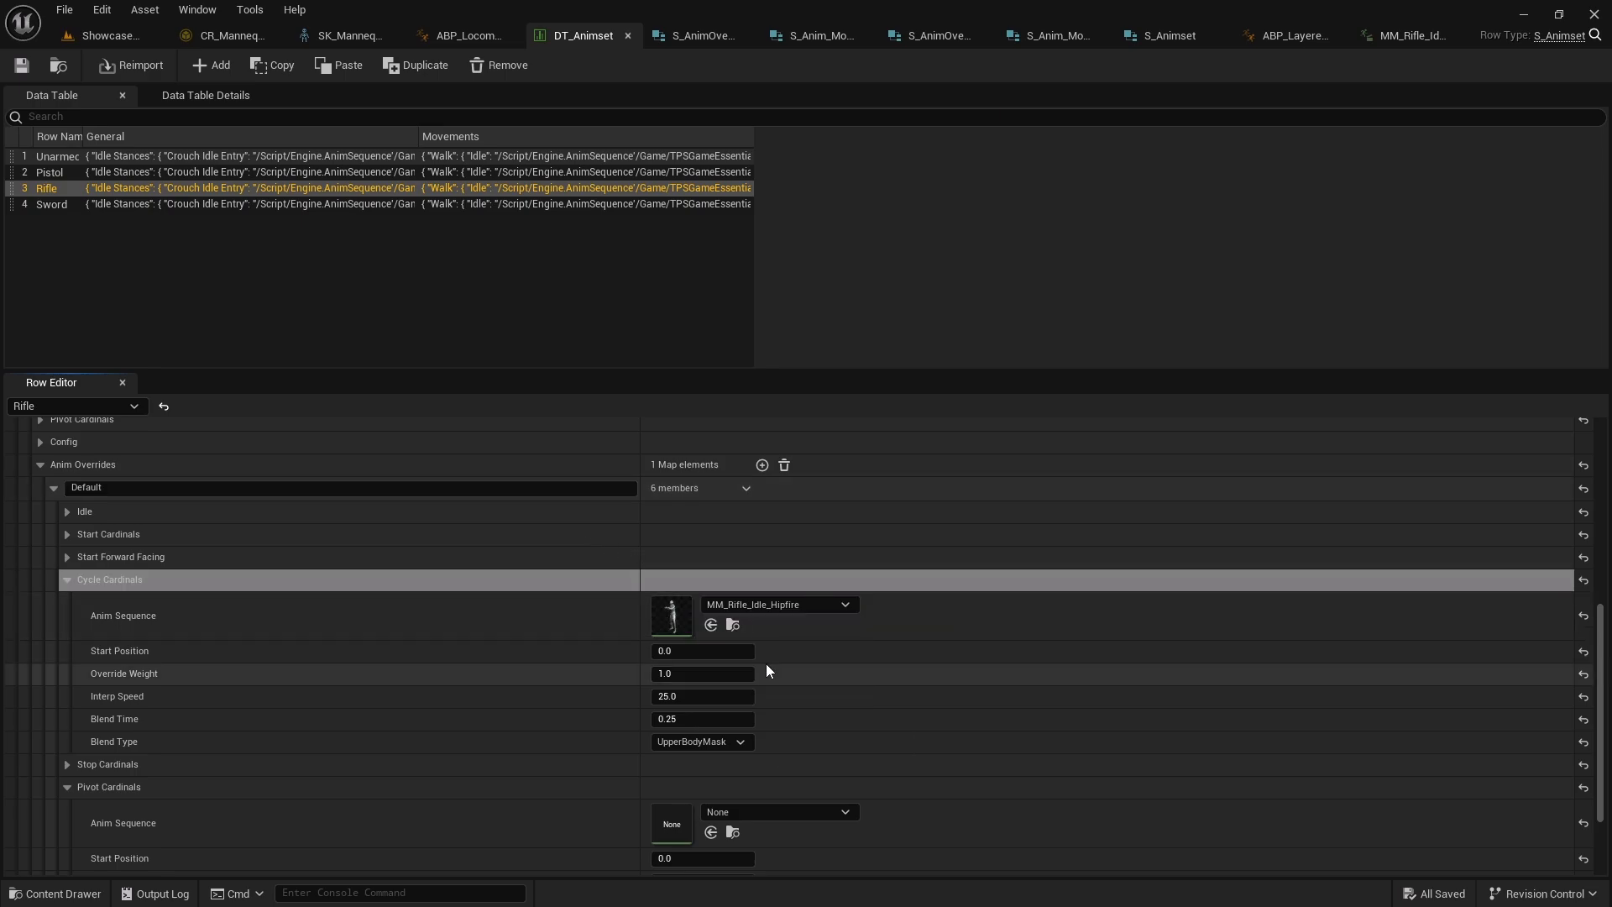
Paste the copied entry into the Rifle row's Pivot Cardinals override and save the data table
scroll(542, 682, "down", 1)
left_click(67, 737)
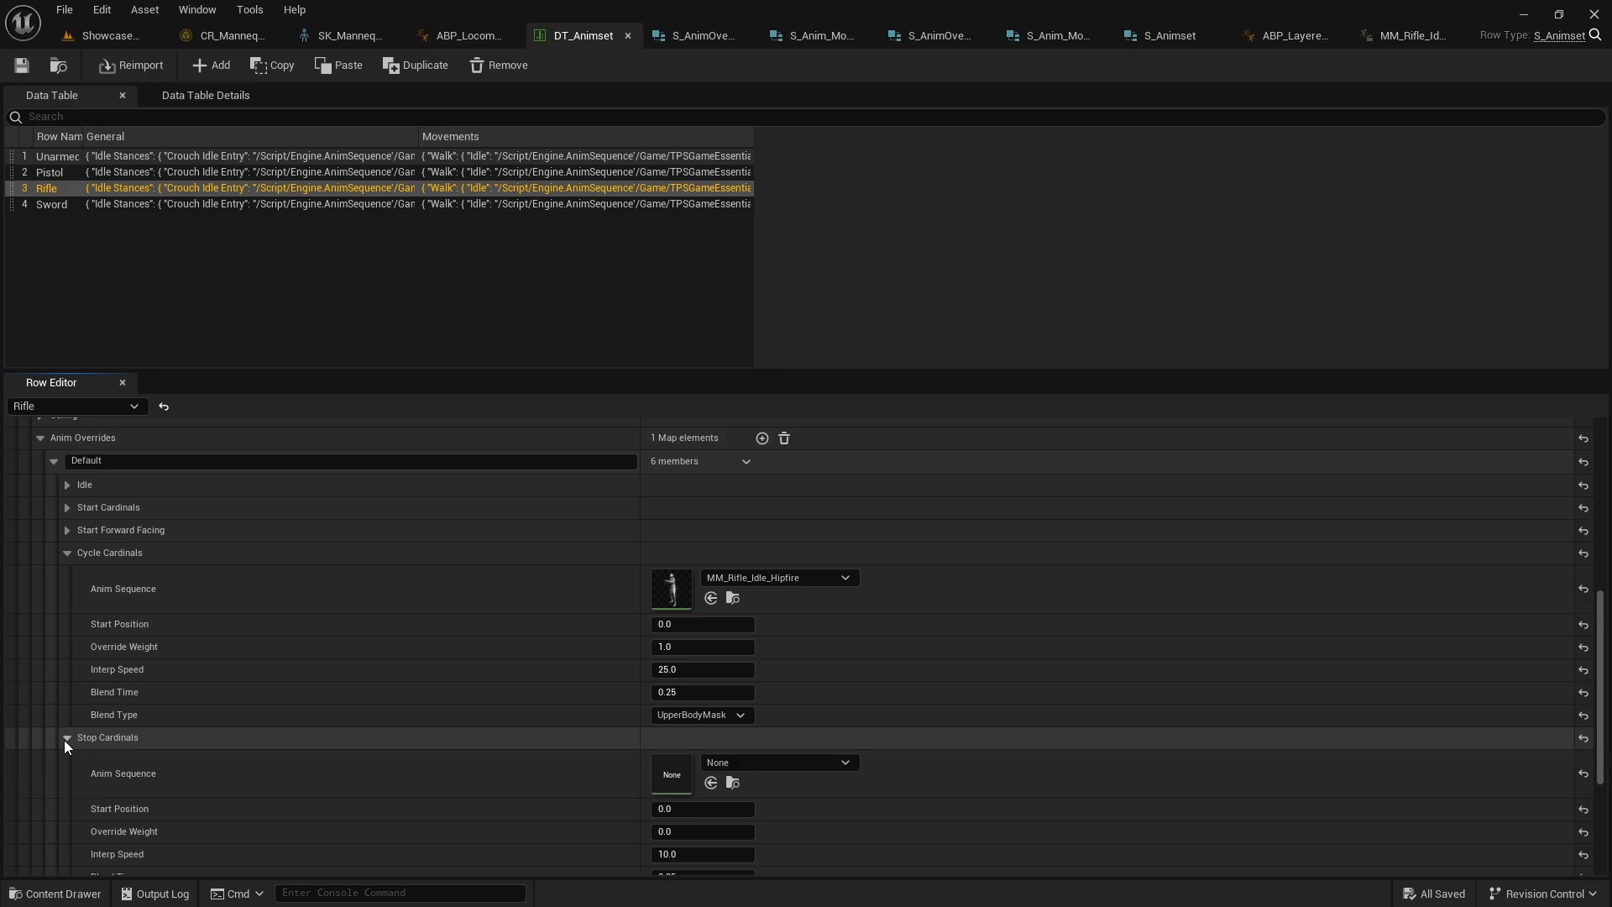
scroll(762, 663, "down", 3)
right_click(733, 660)
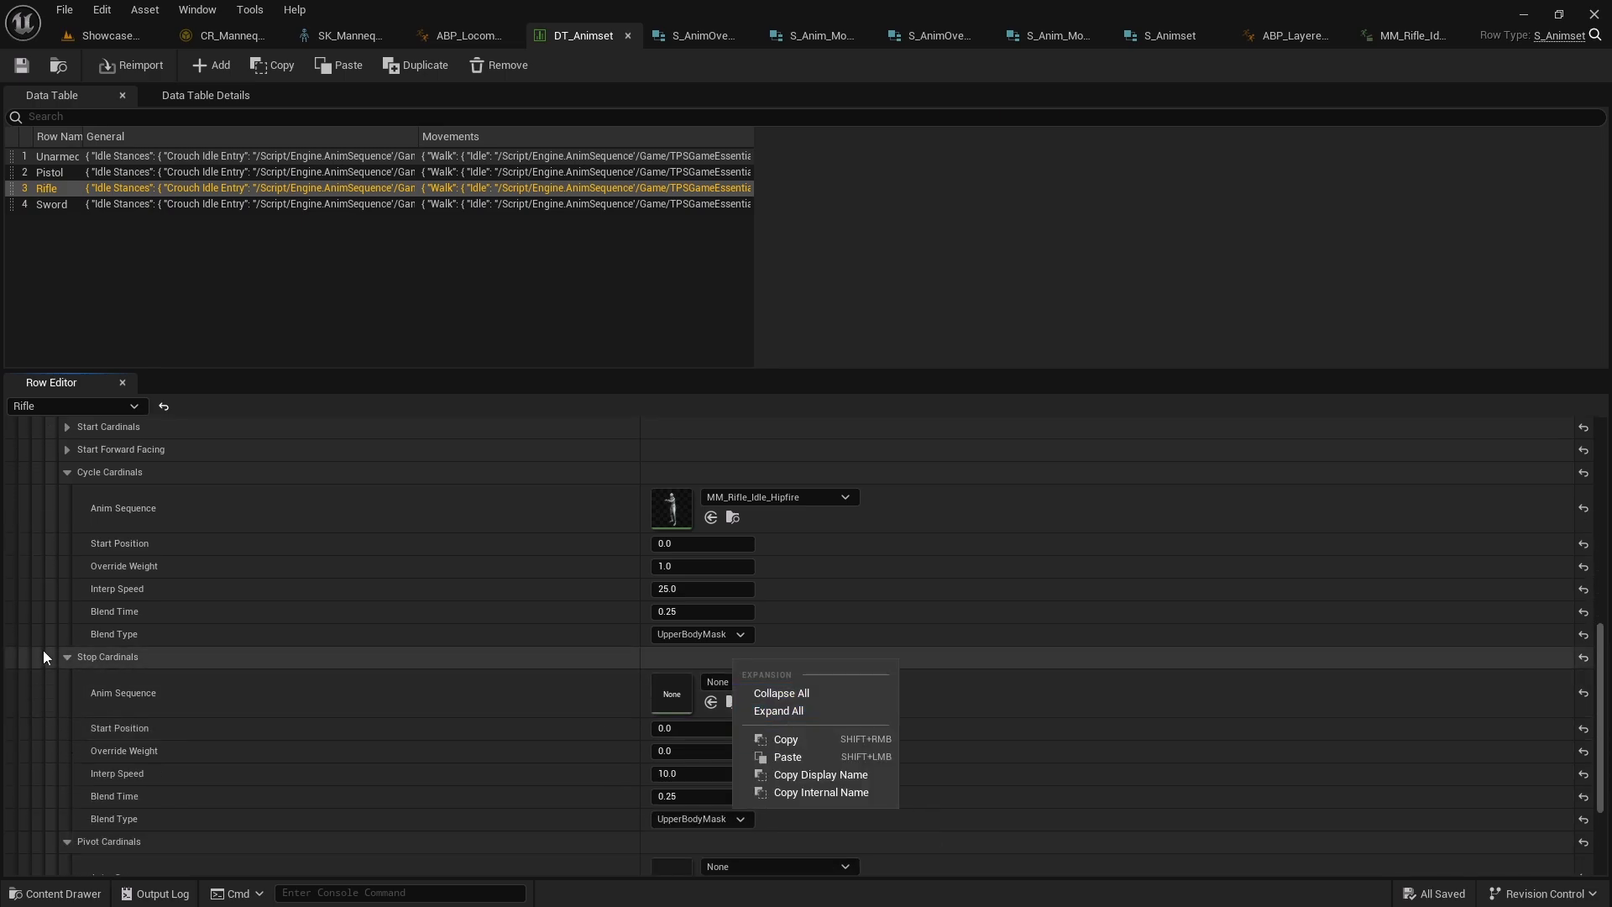
left_click(68, 657)
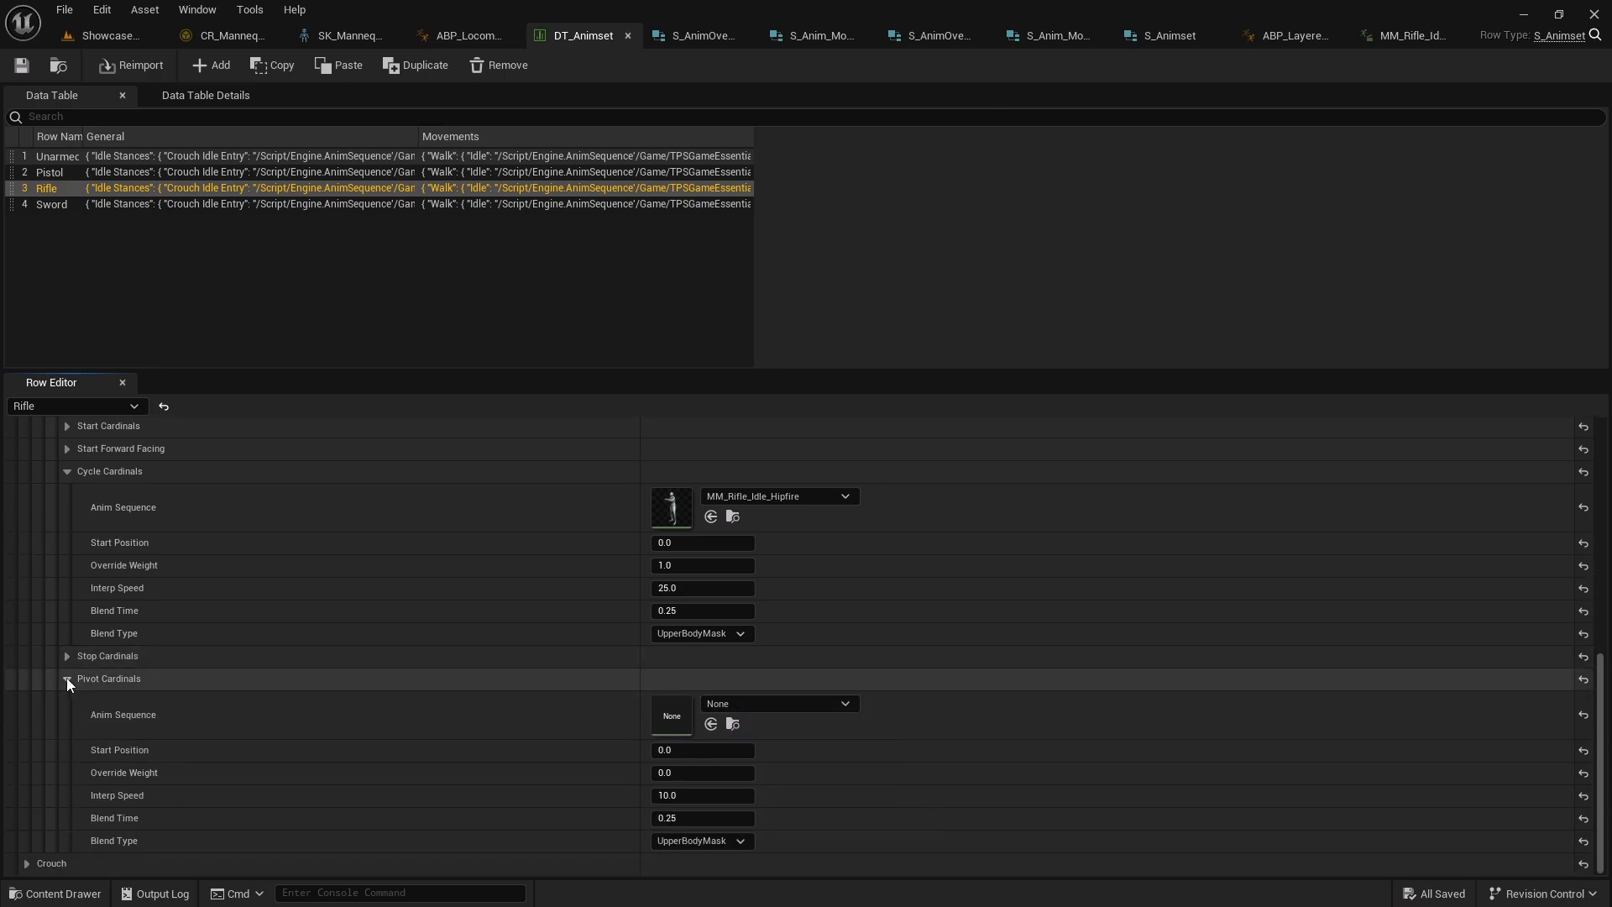
right_click(737, 672)
left_click(800, 771)
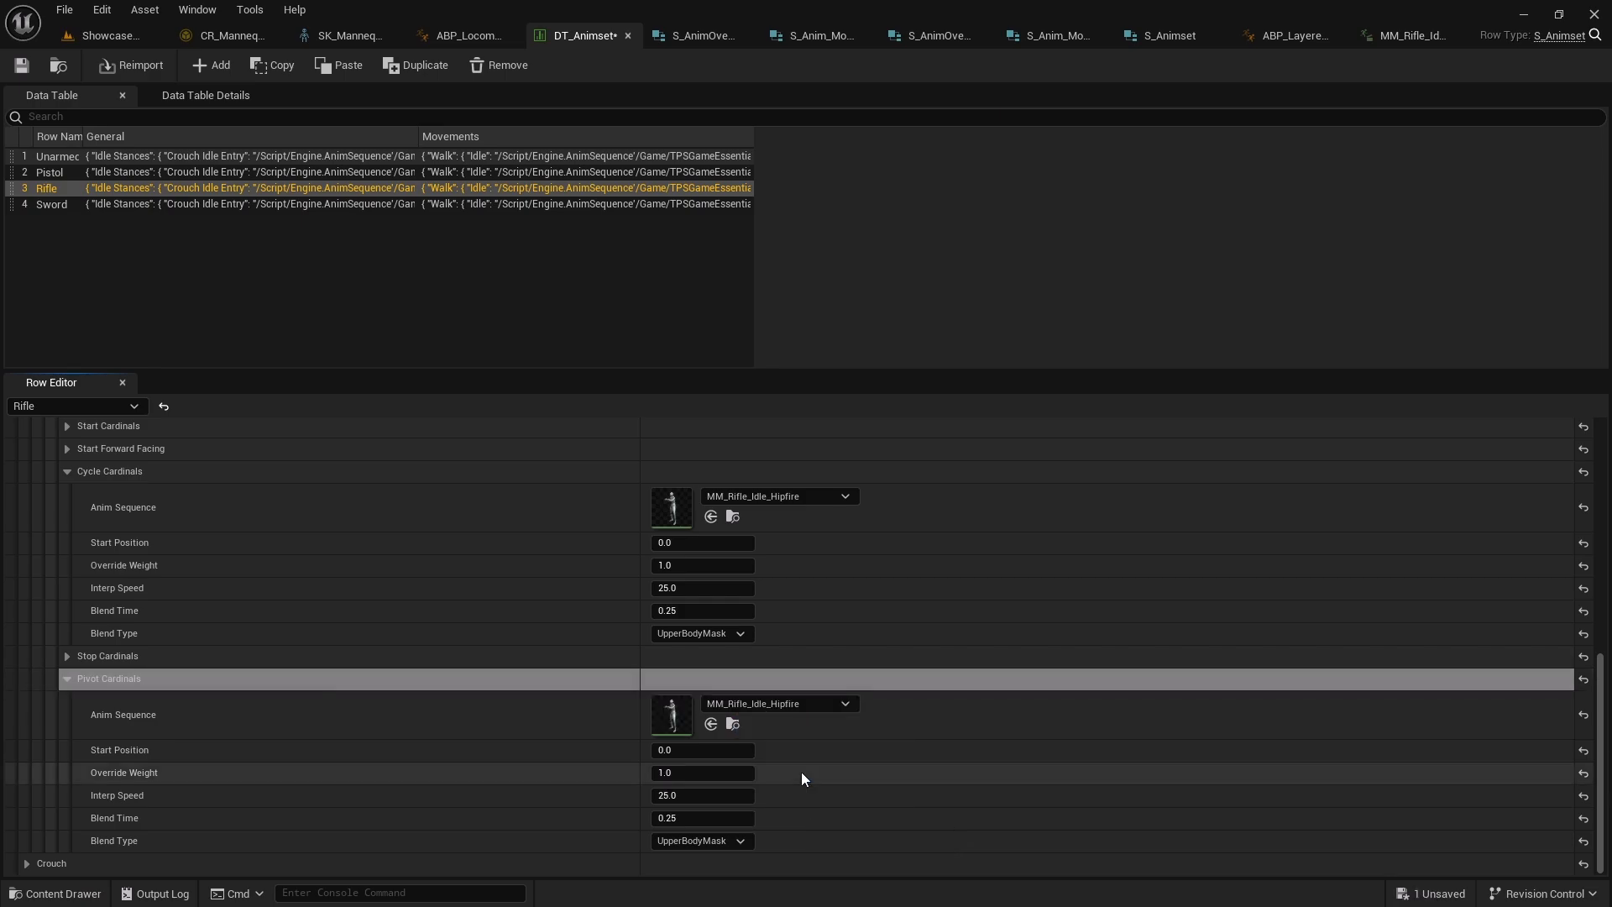
left_click(23, 67)
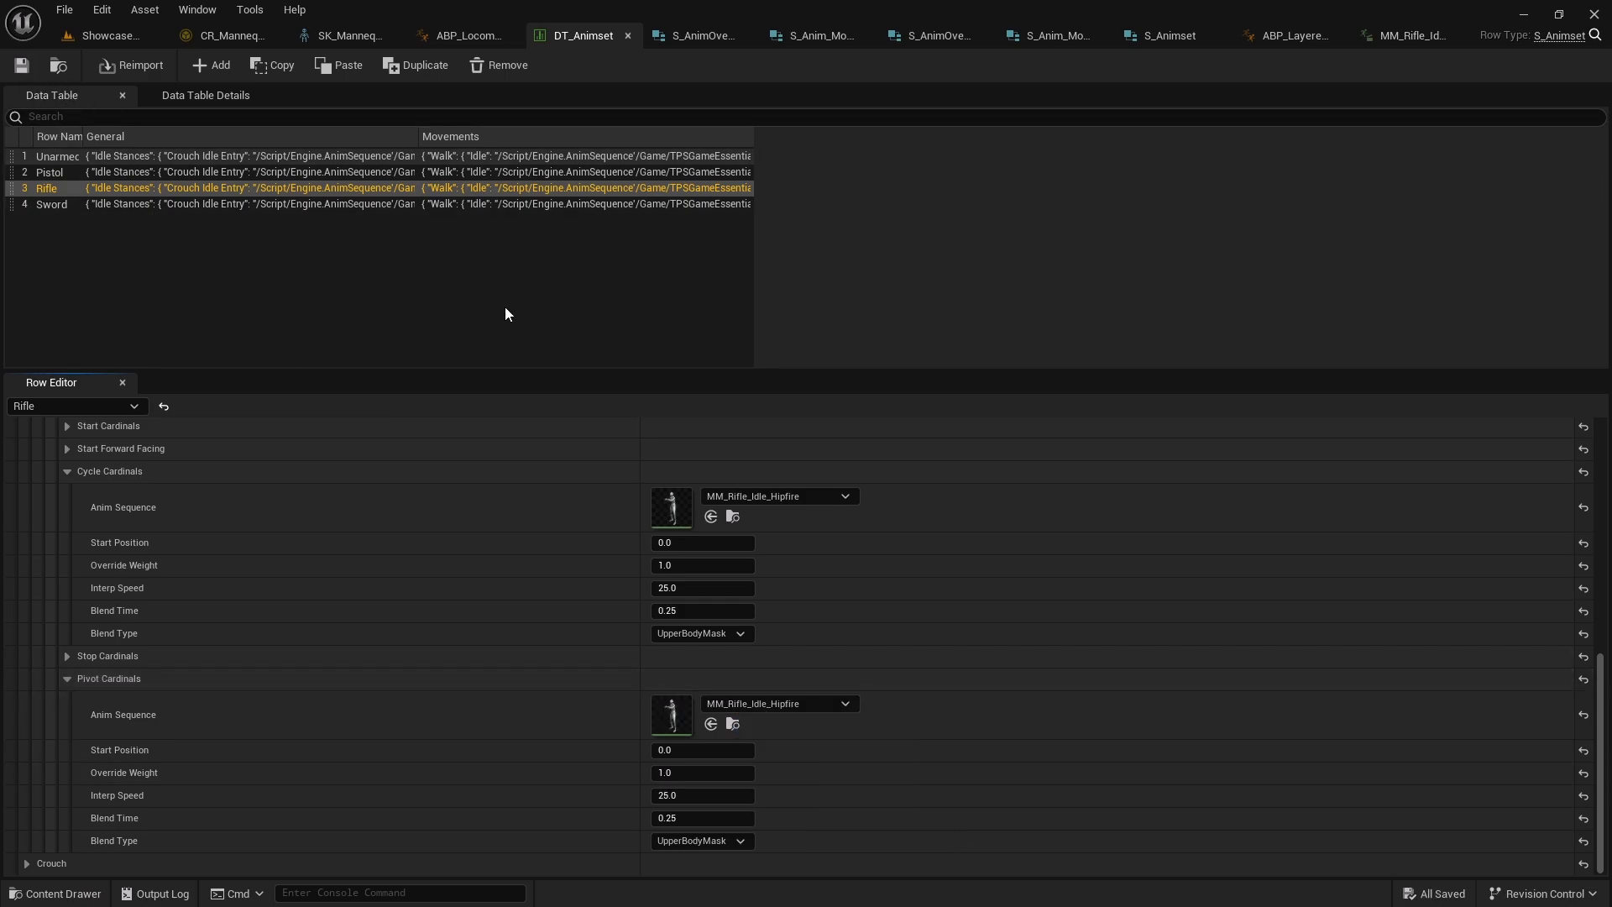
Play the game and run with the rifle, reversing direction to test the pivot override
left_click(560, 339)
key("w")
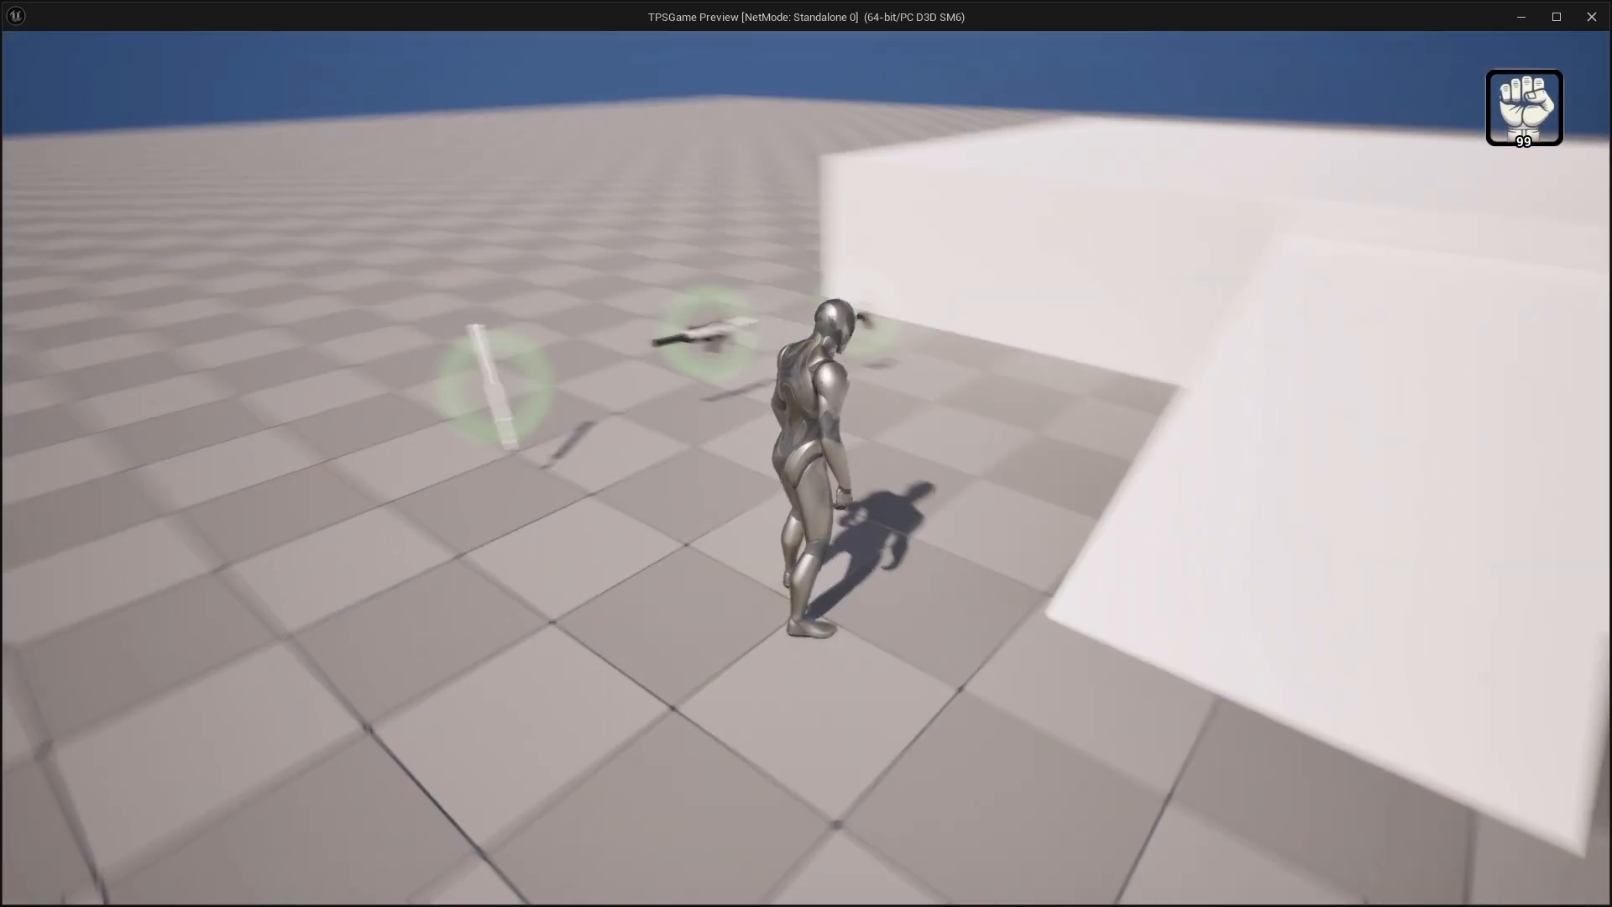
key("w")
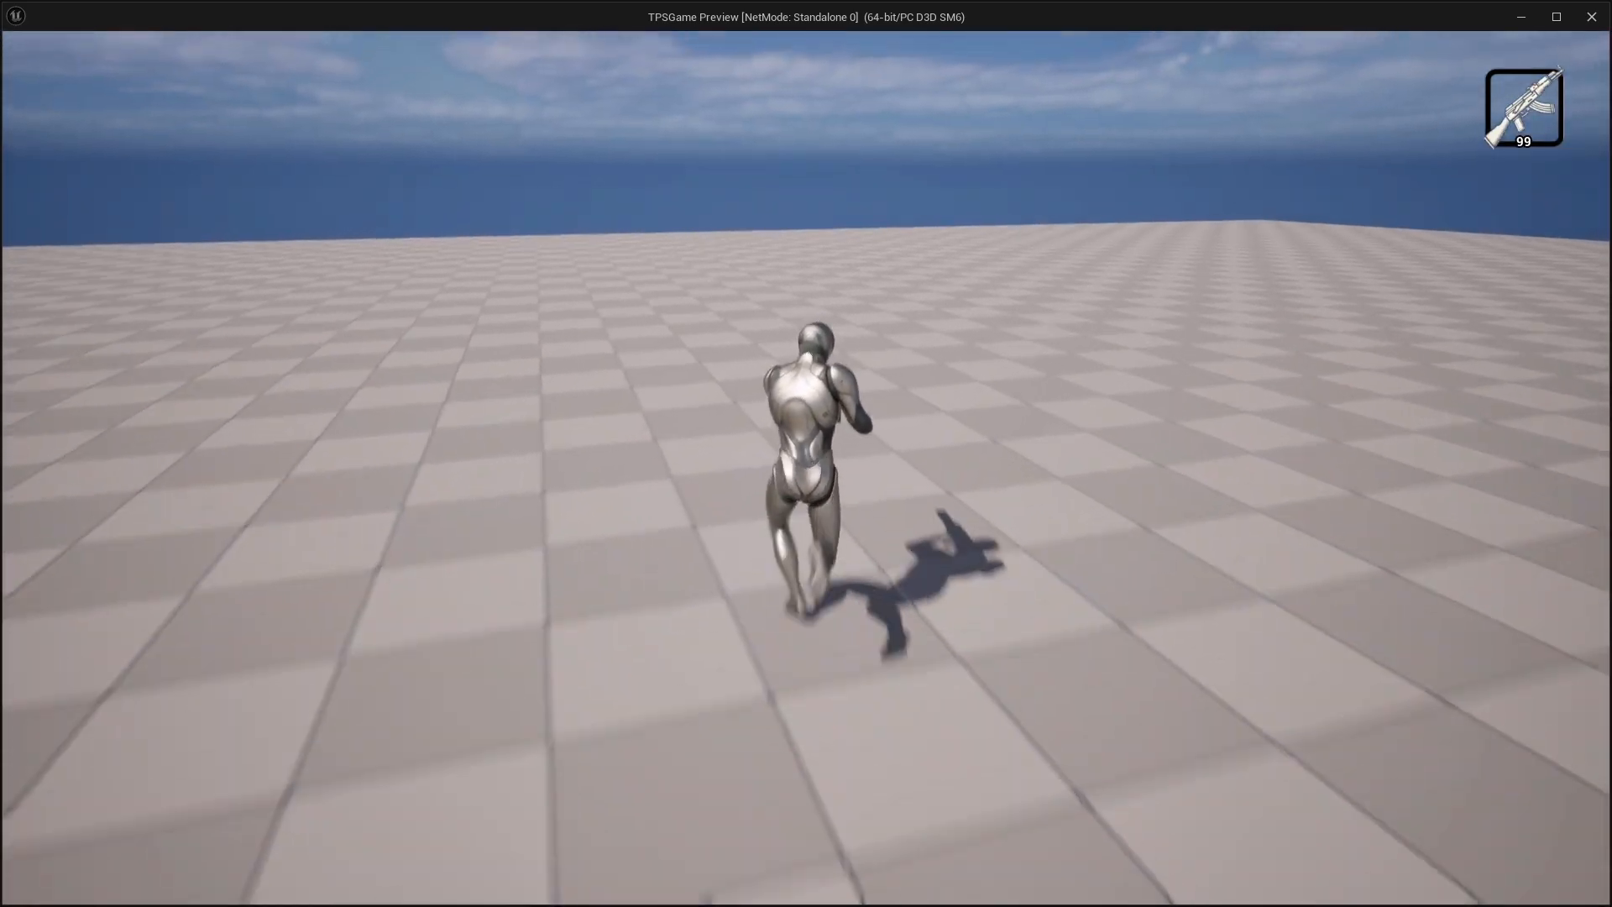
key("d")
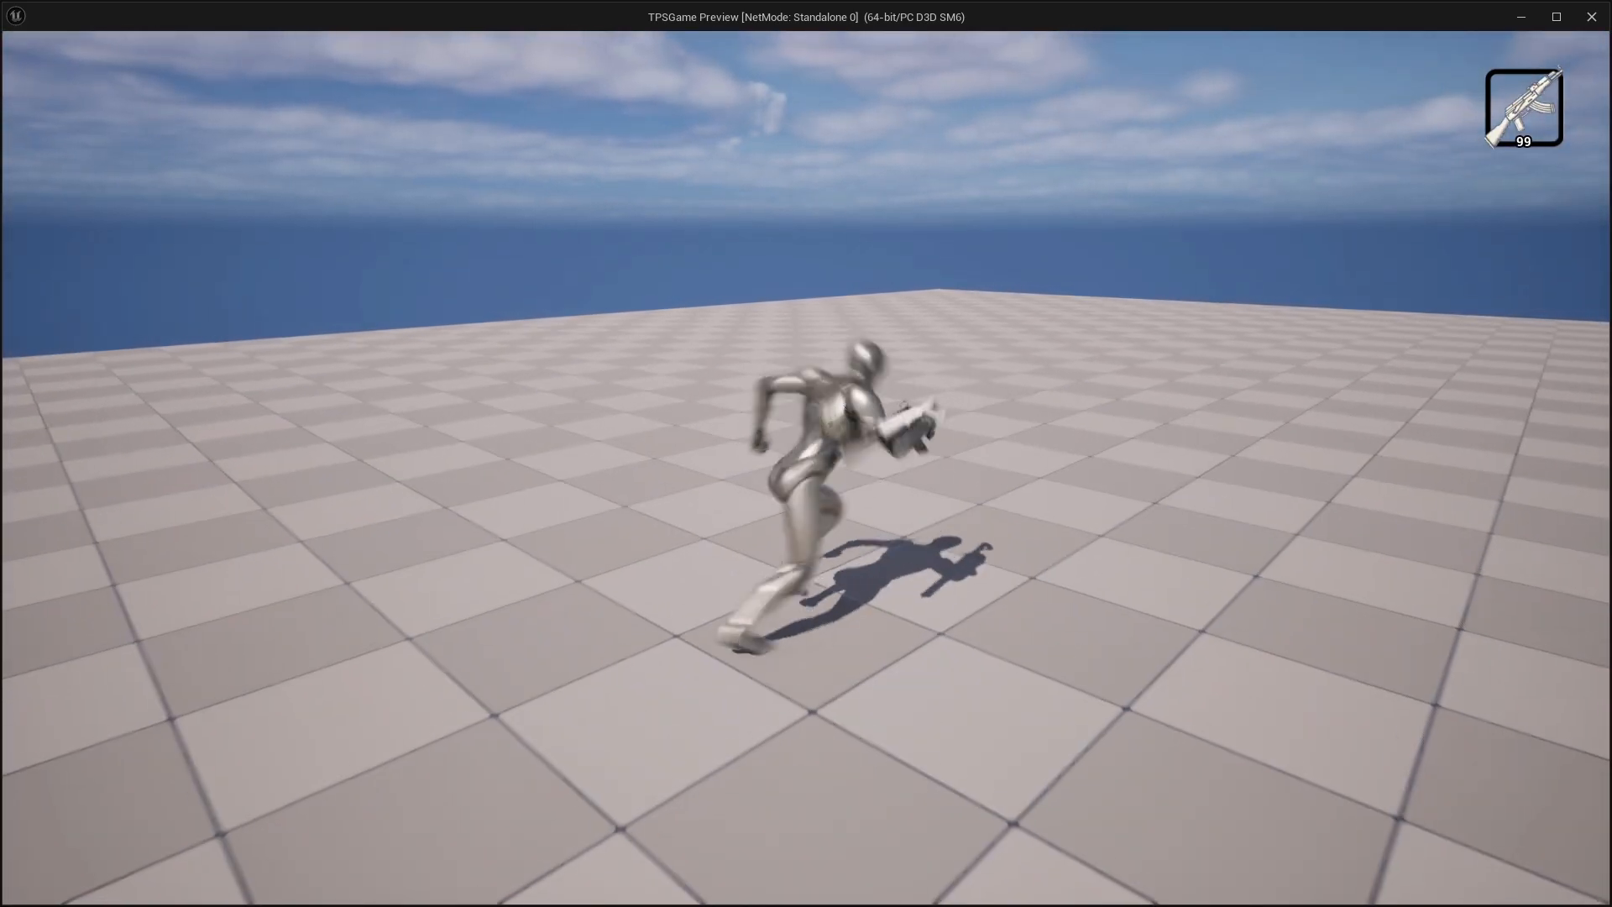
key("s")
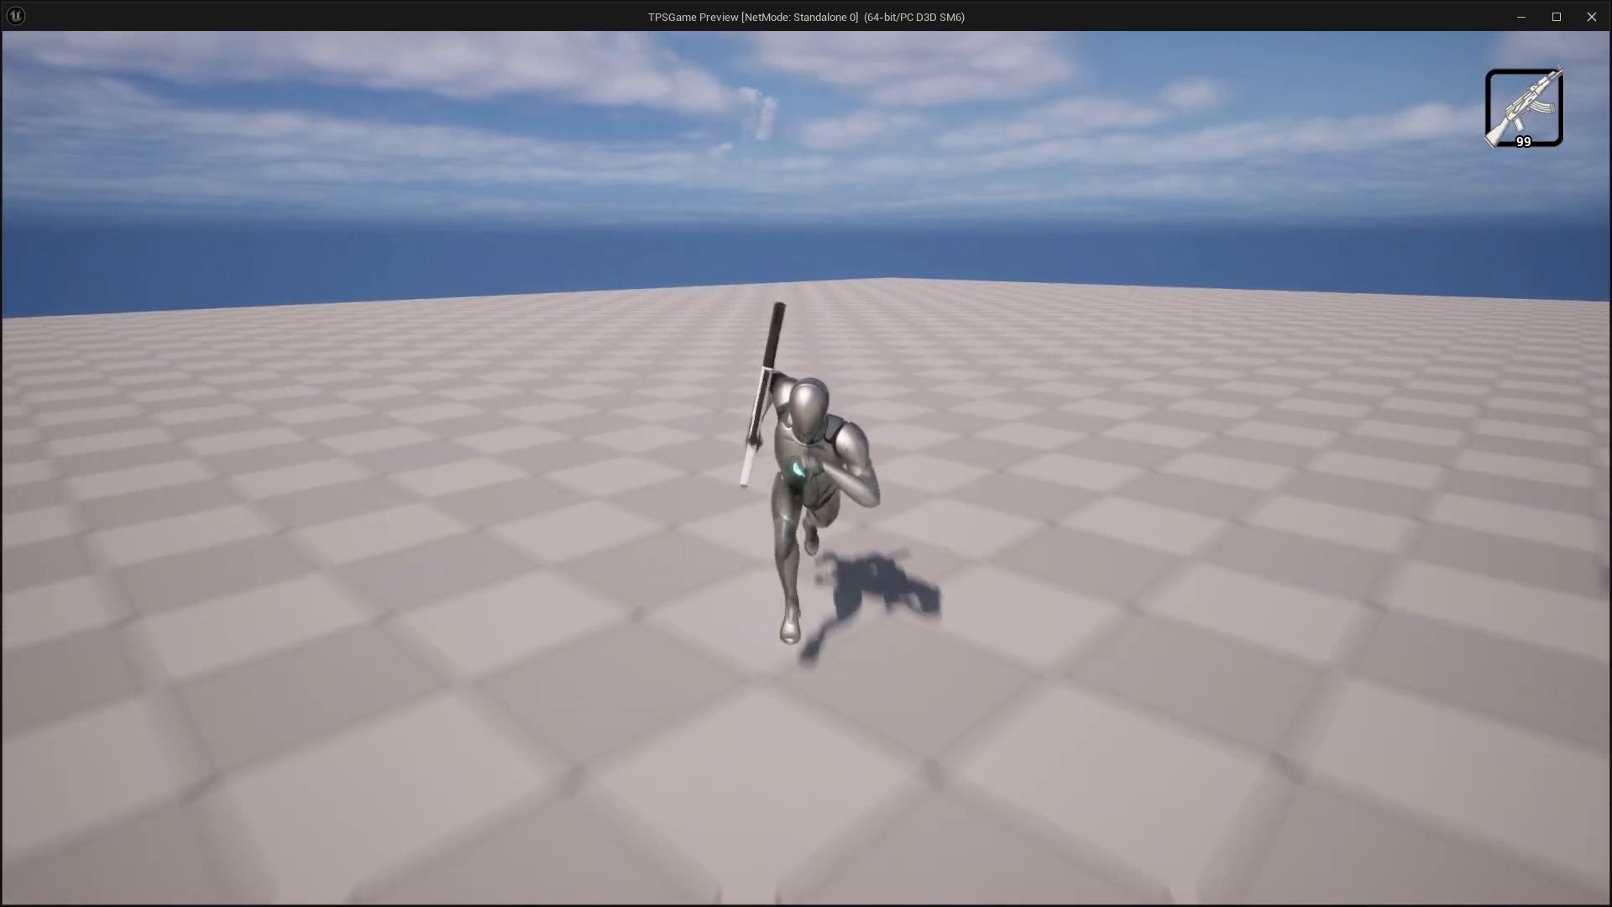
key("w")
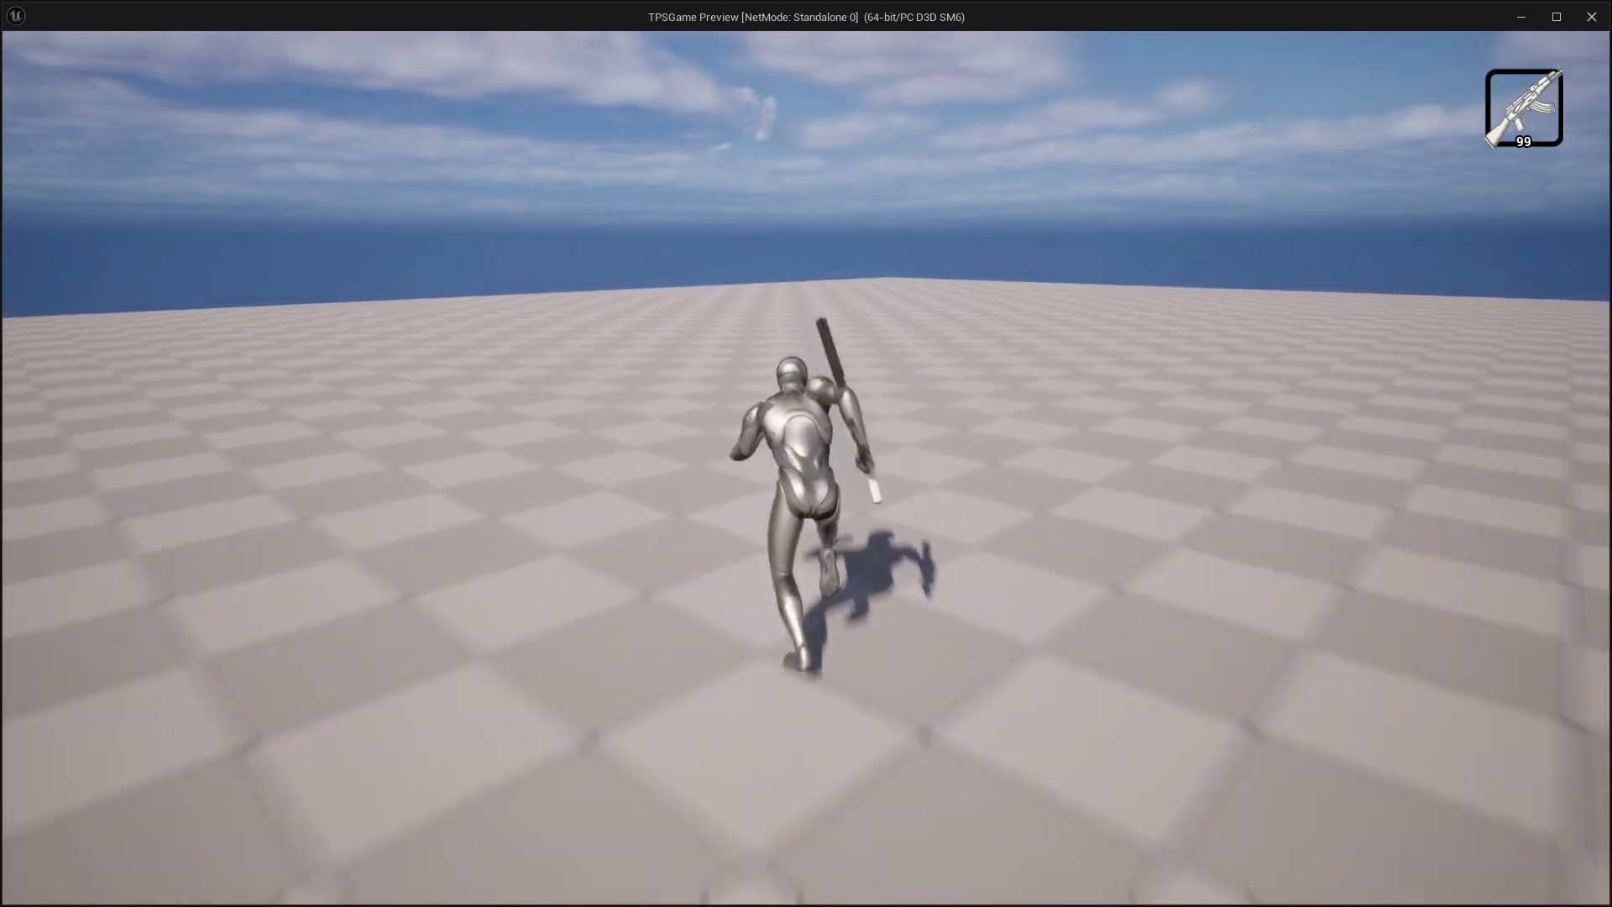
key("s")
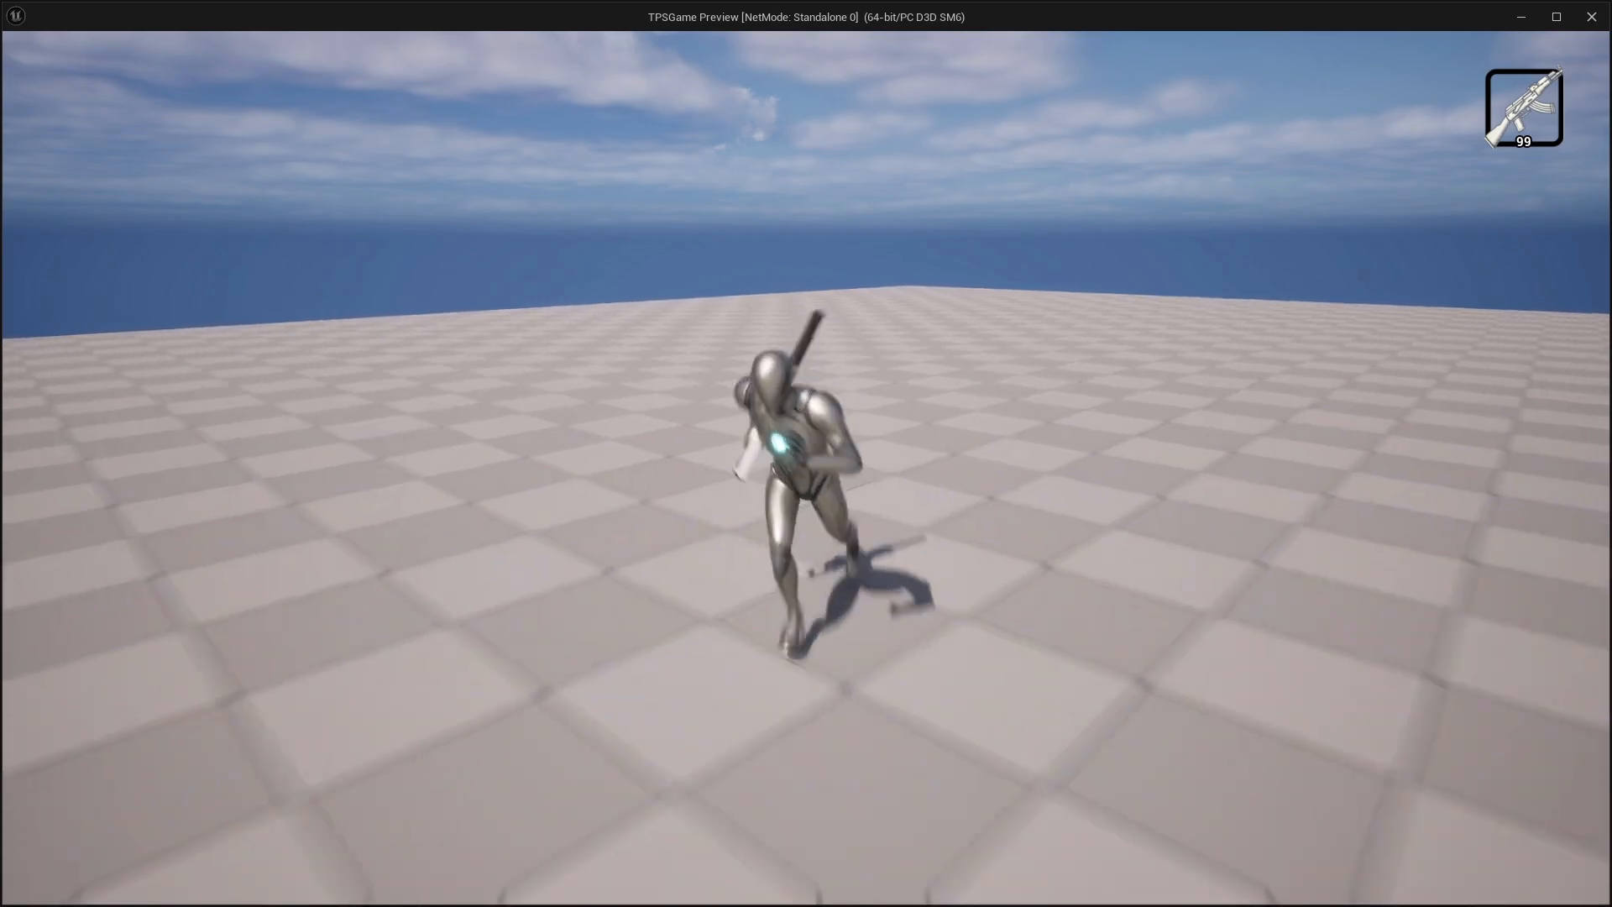
key("w")
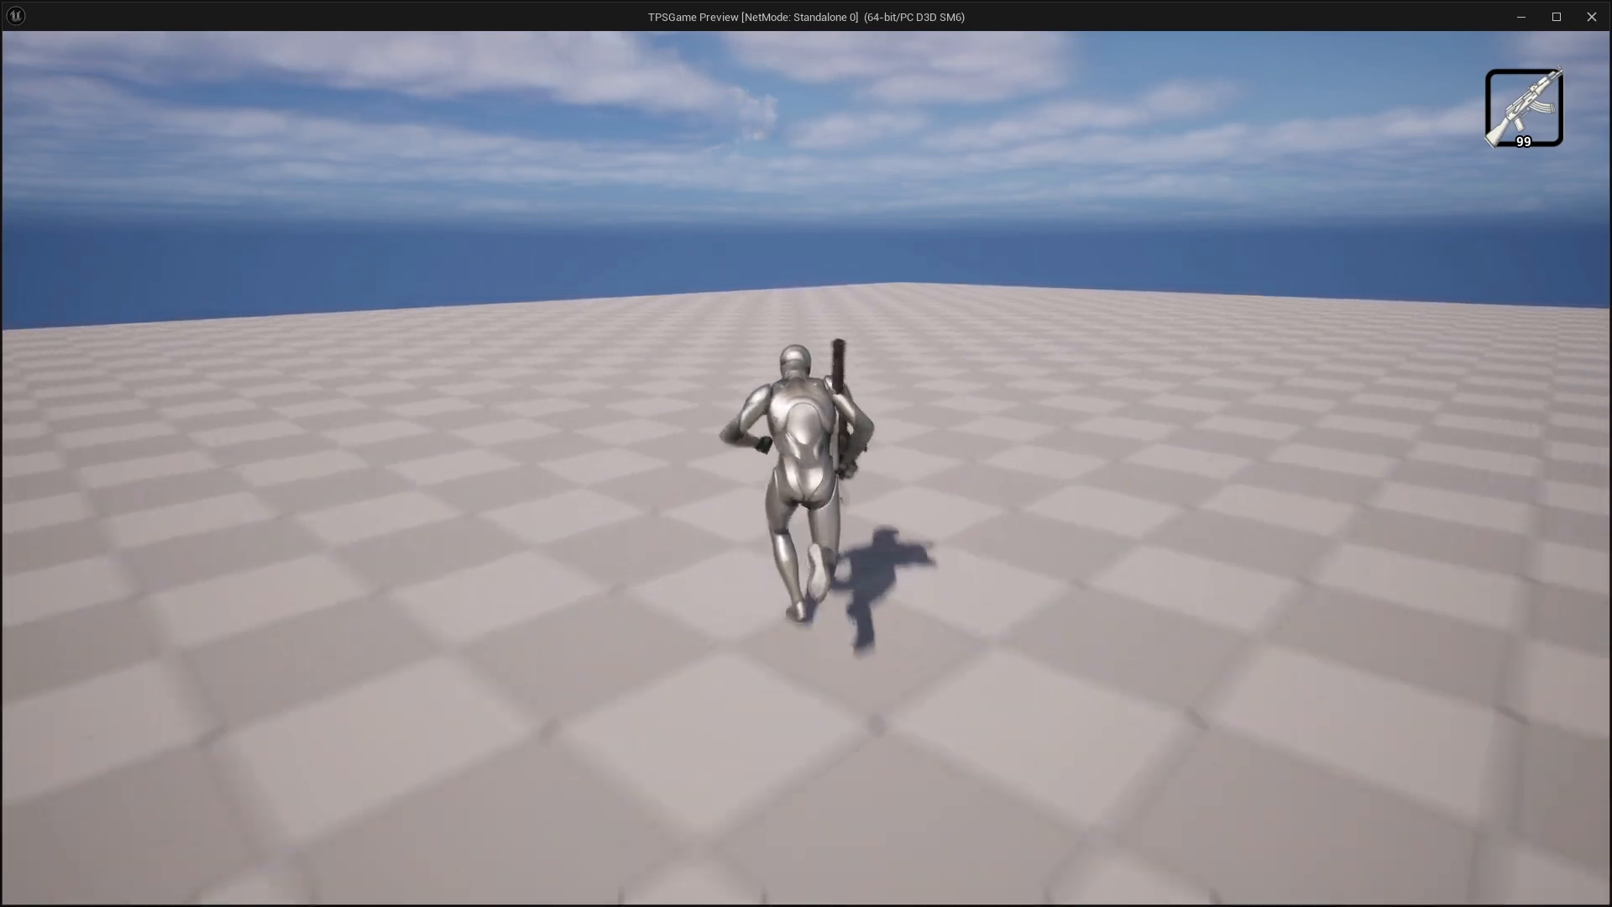
key("Escape")
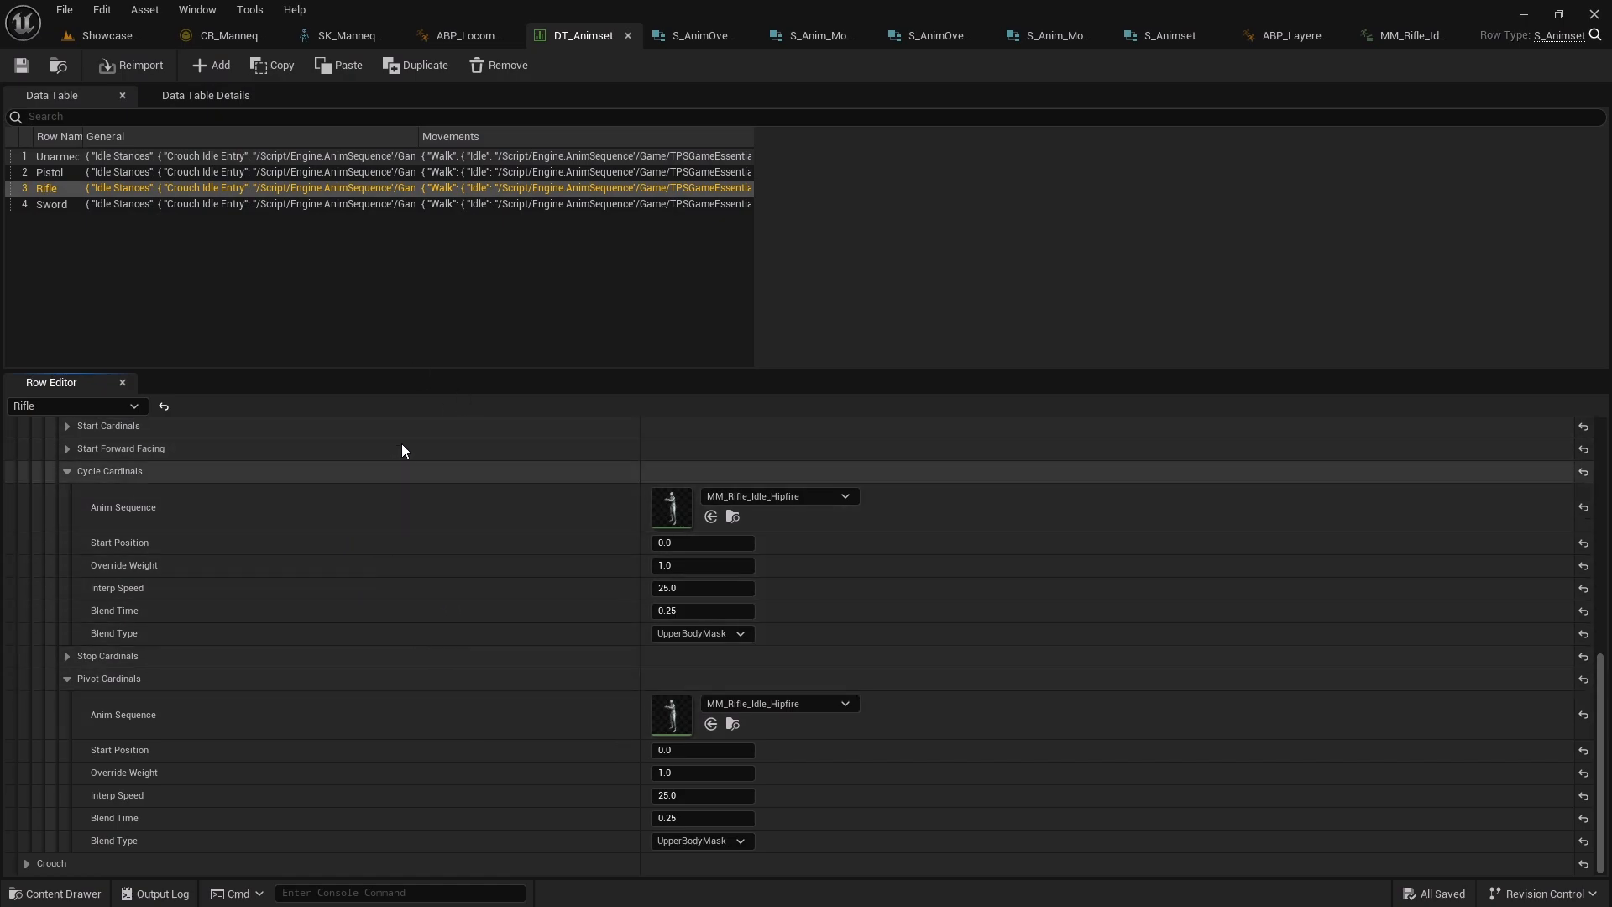
Open BP_Player_Base from the TPSGame Characters Blueprints Player folder
left_click(93, 40)
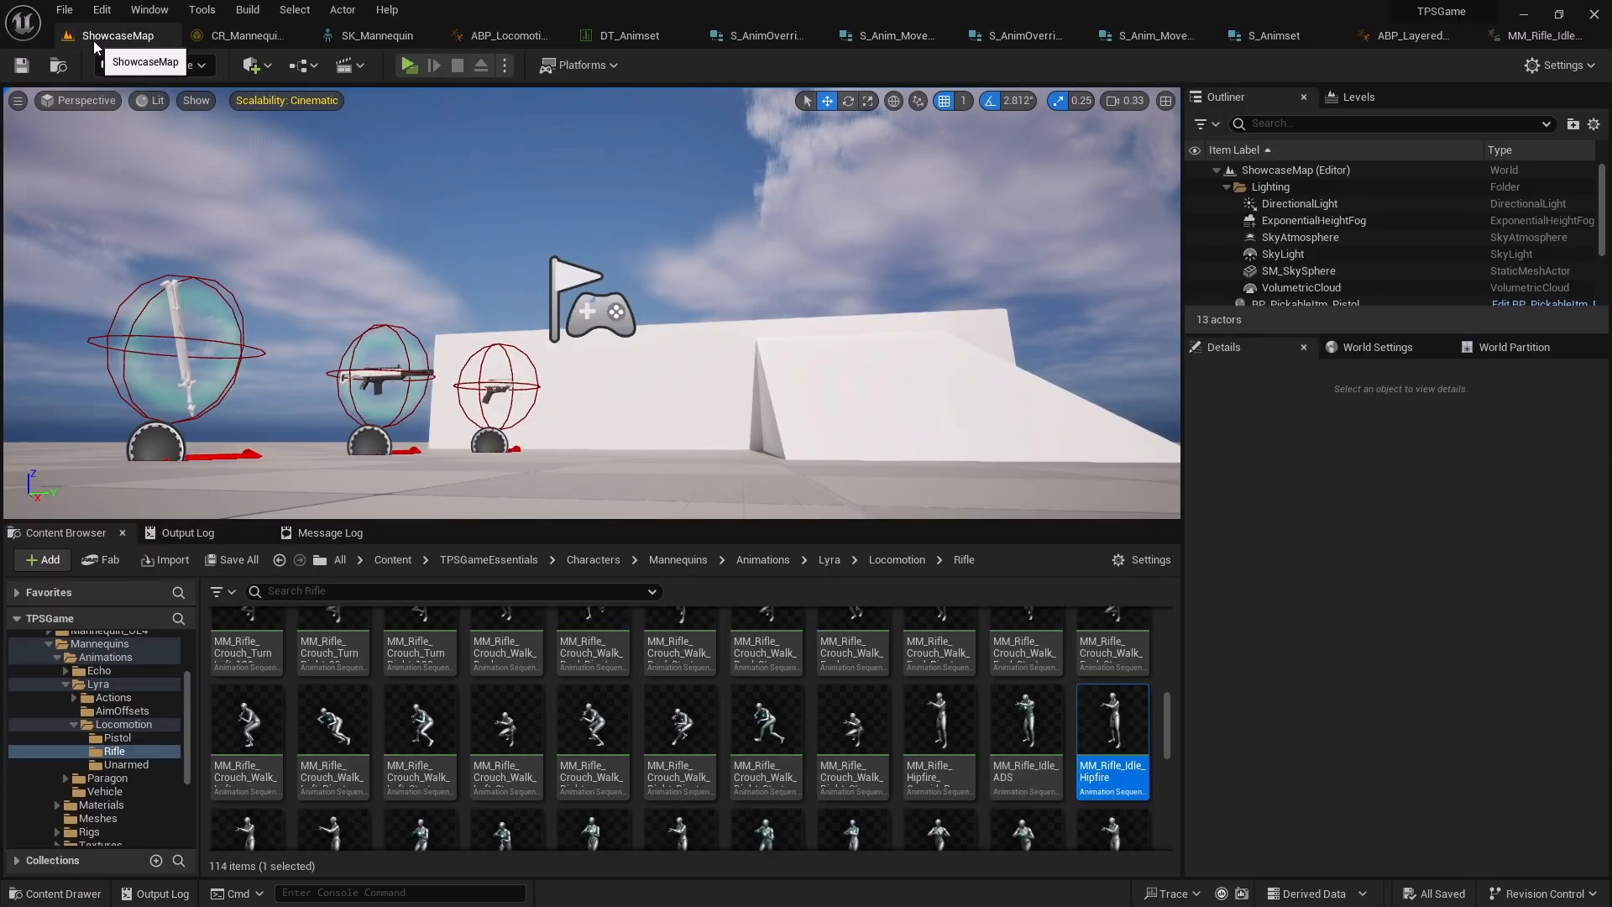
left_click_drag(186, 727, 178, 693)
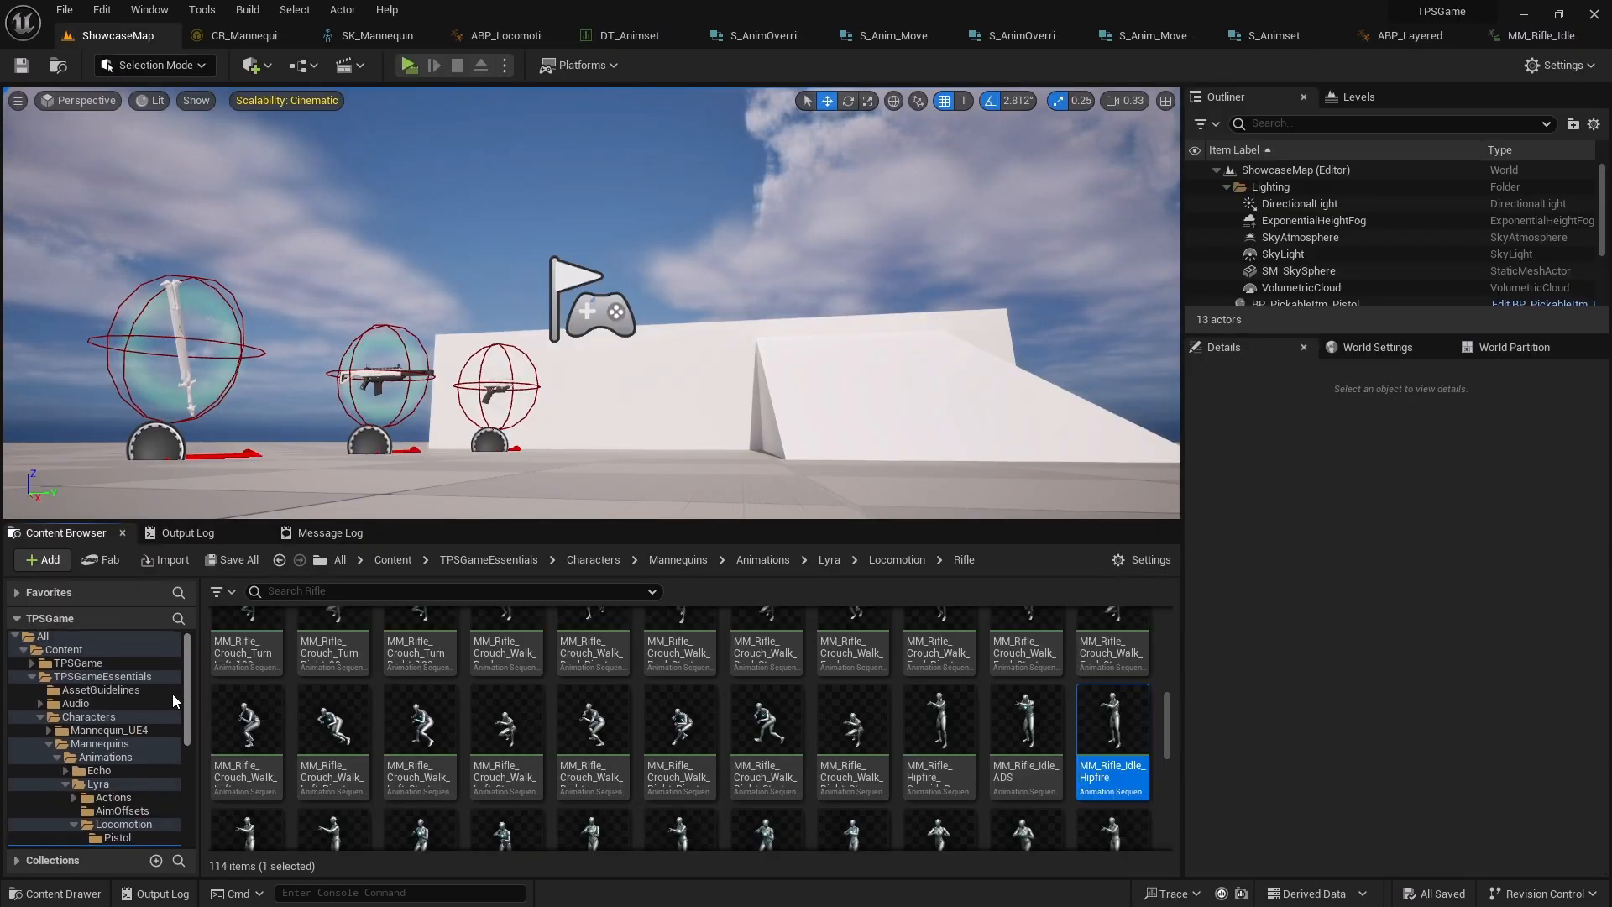
left_click(96, 715)
left_click(77, 663)
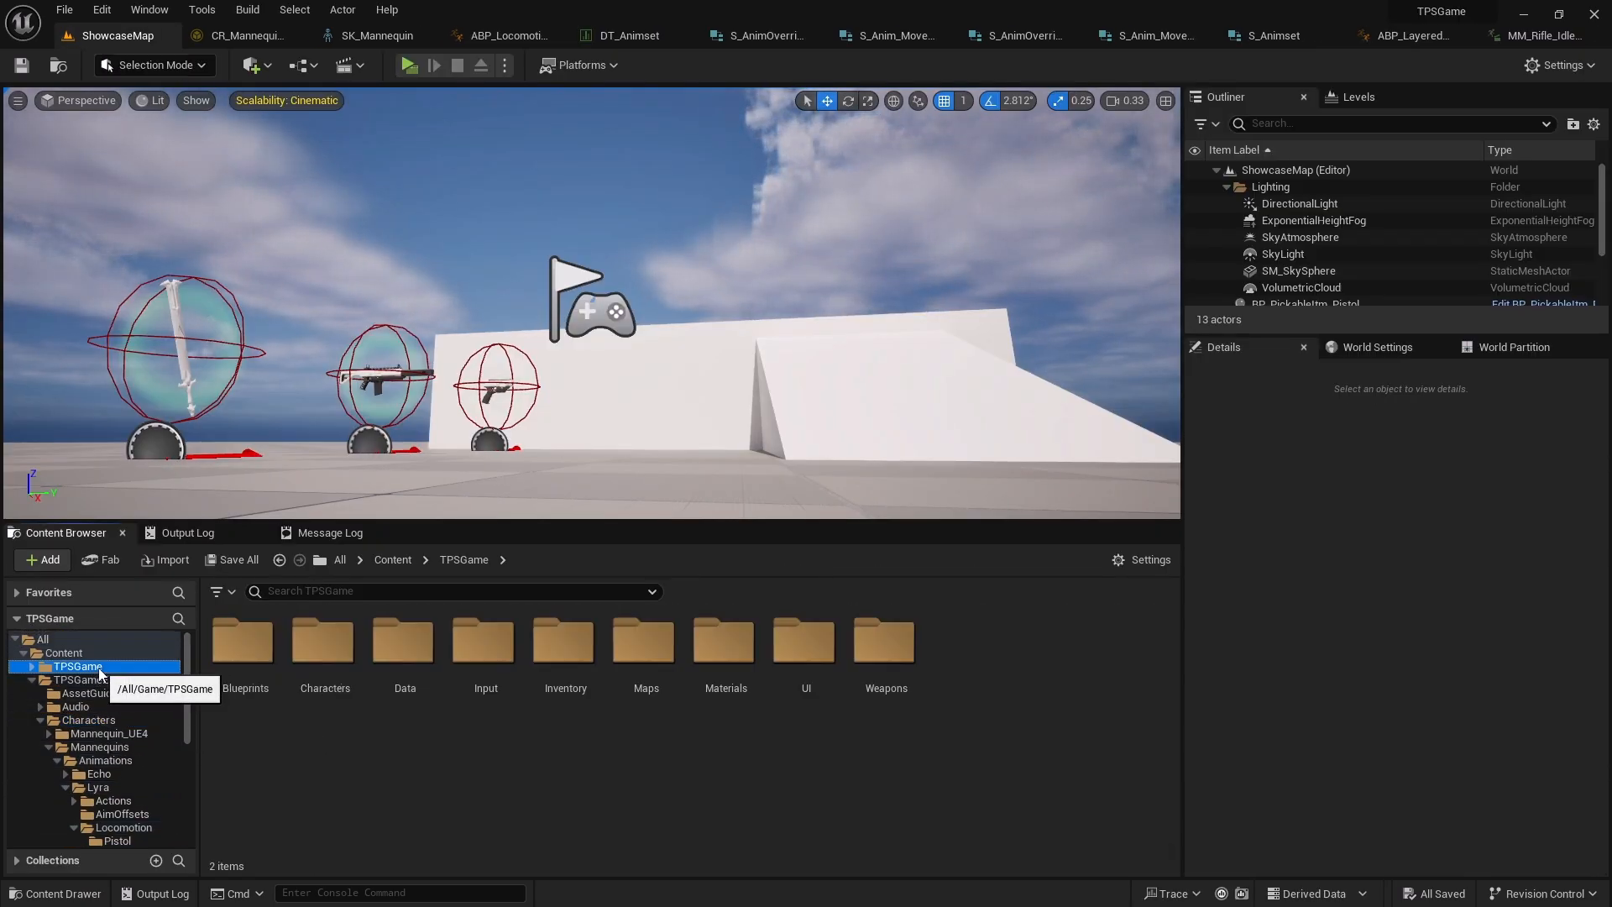
double_click(339, 702)
left_click(243, 663)
double_click(329, 672)
left_click(415, 682)
double_click(416, 682)
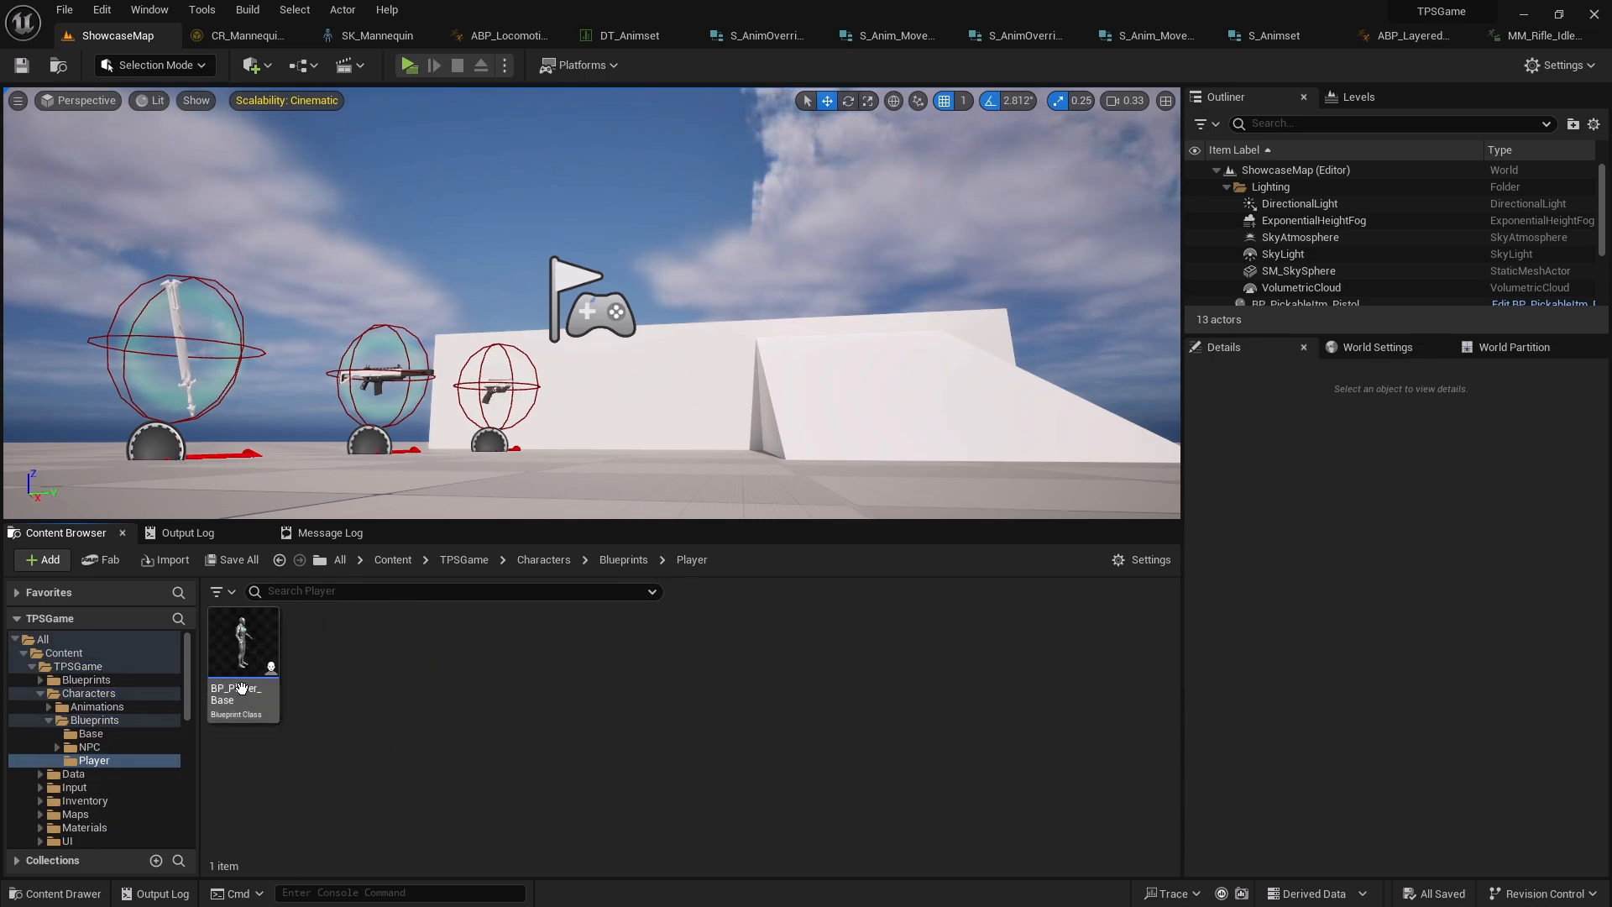
double_click(243, 654)
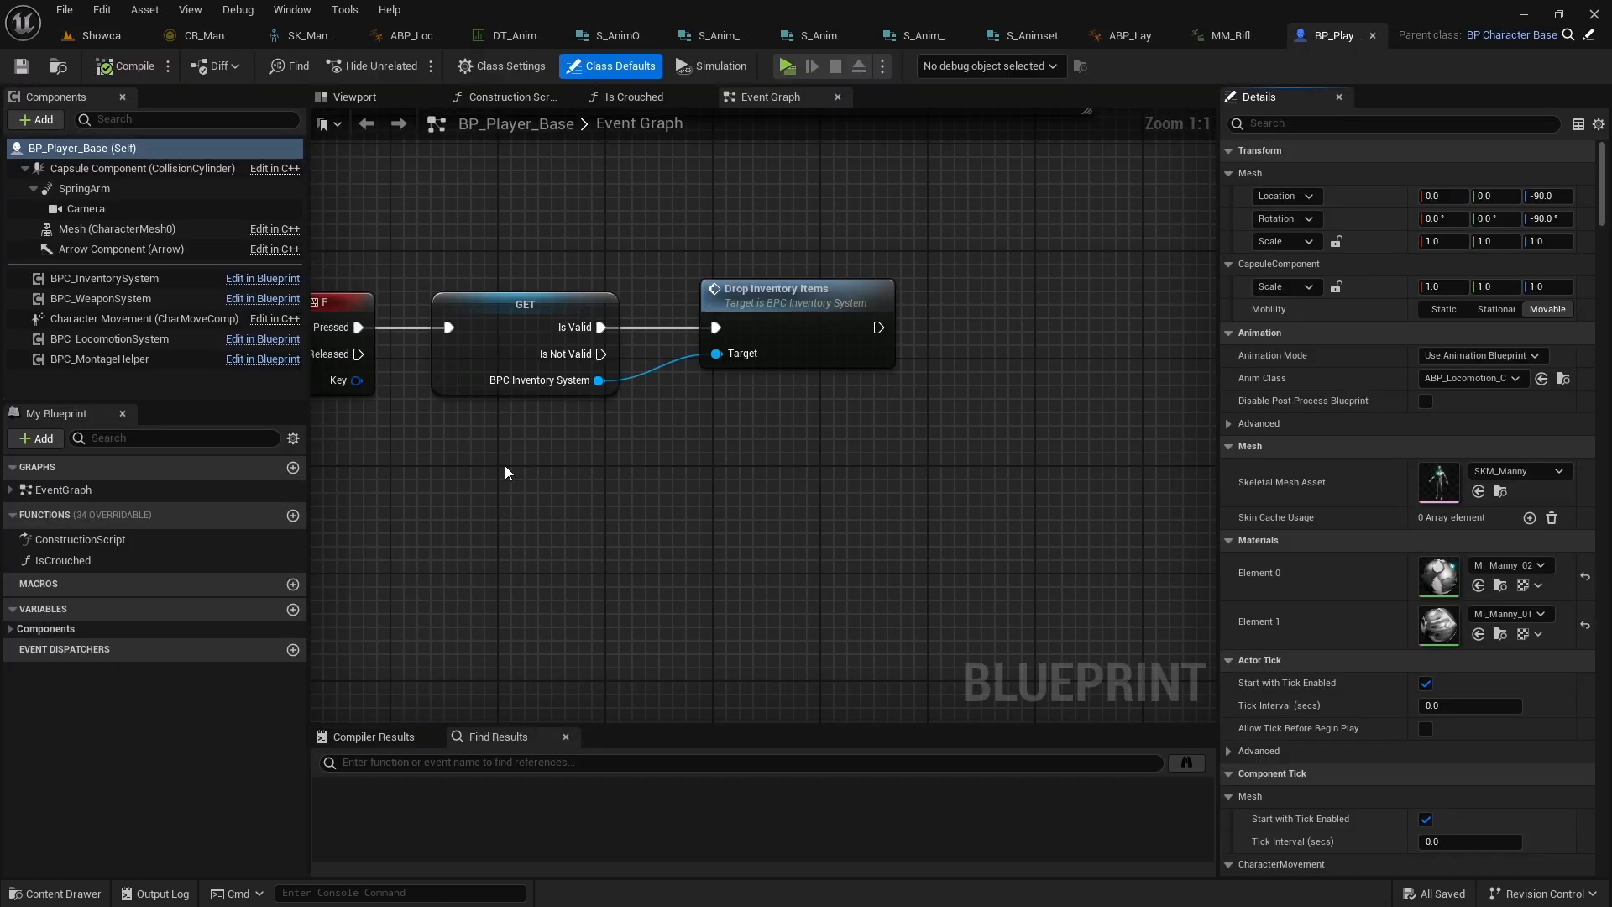
Set the BPC_LocomotionSystem component's Rotation Mode to Strafing
left_click(109, 338)
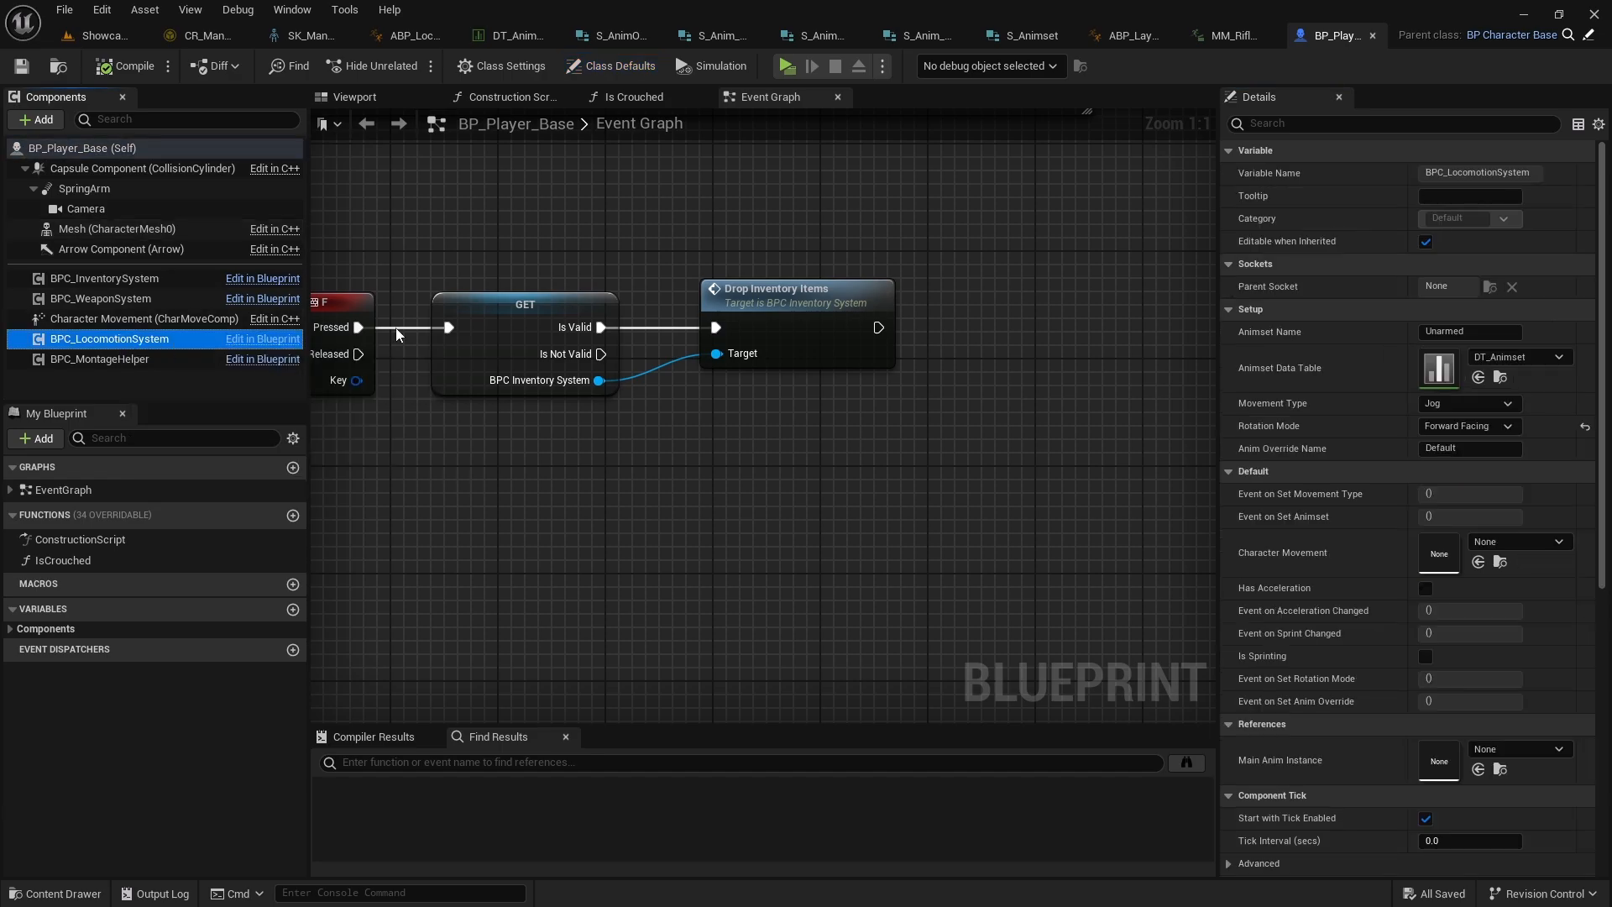
left_click(1479, 428)
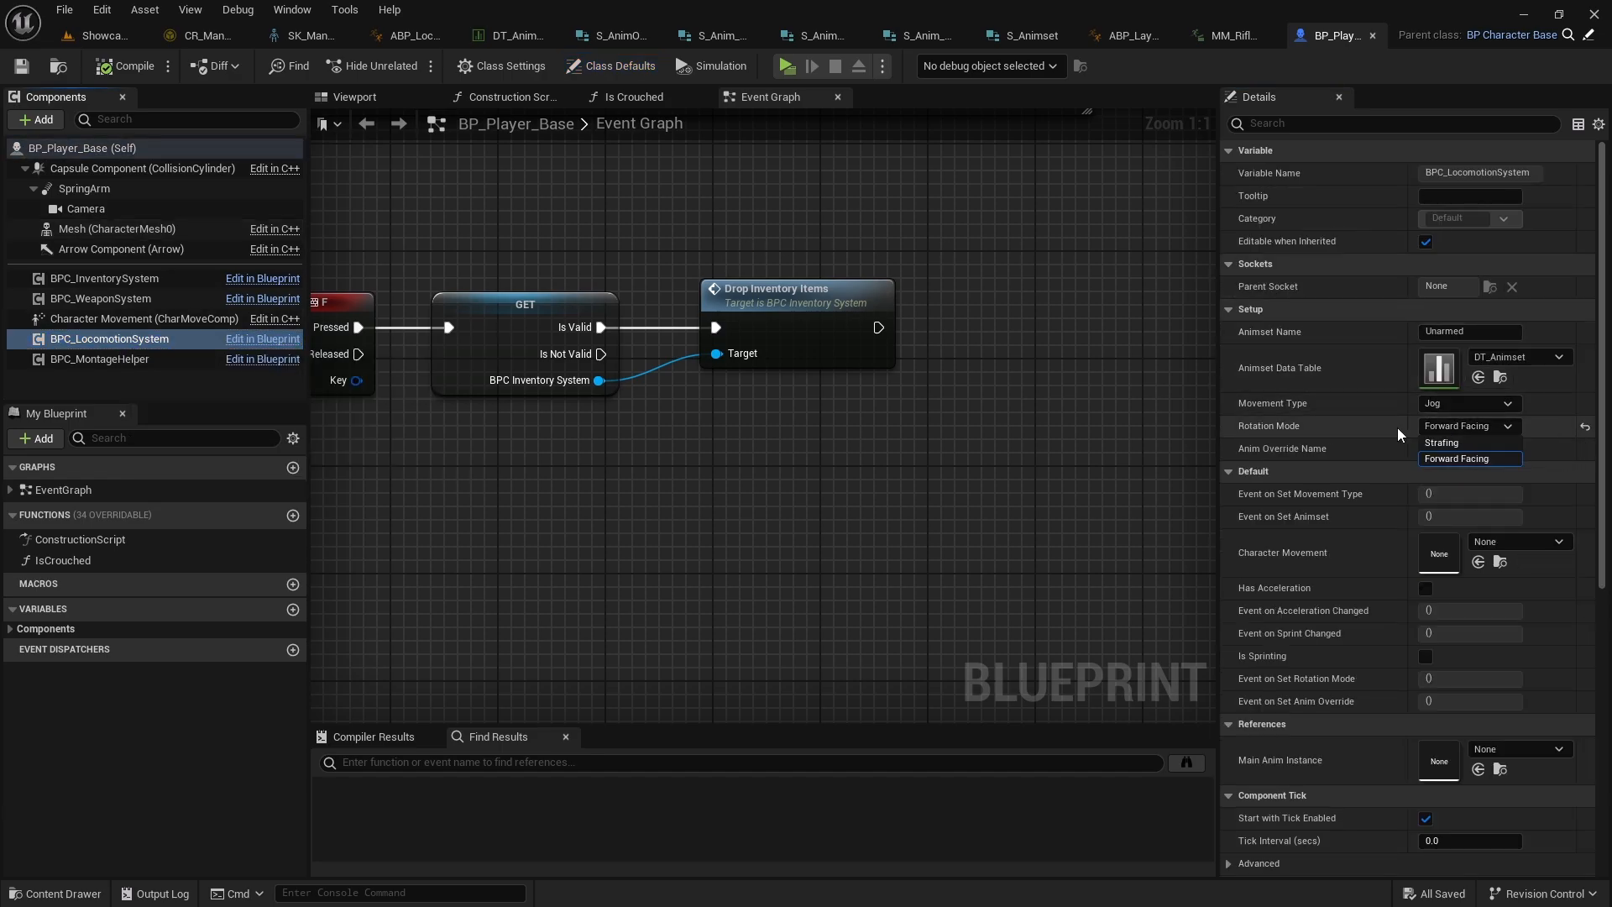
left_click(1455, 445)
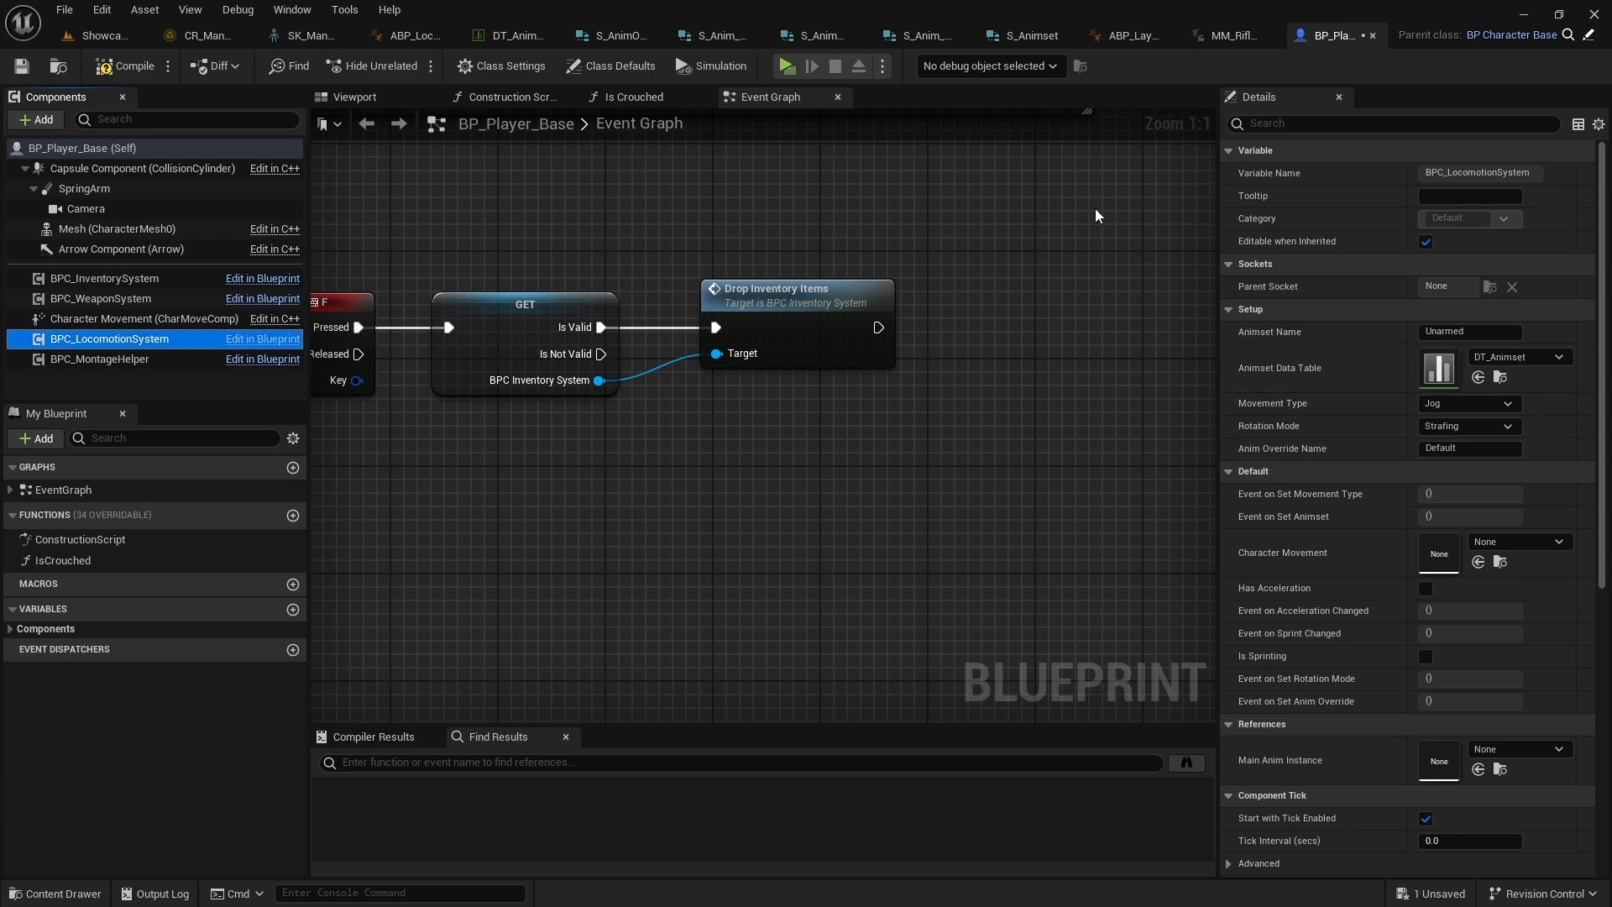
Play the game in strafing mode, equip the rifle and run forward then backward to test the pivot
left_click(786, 66)
key("w")
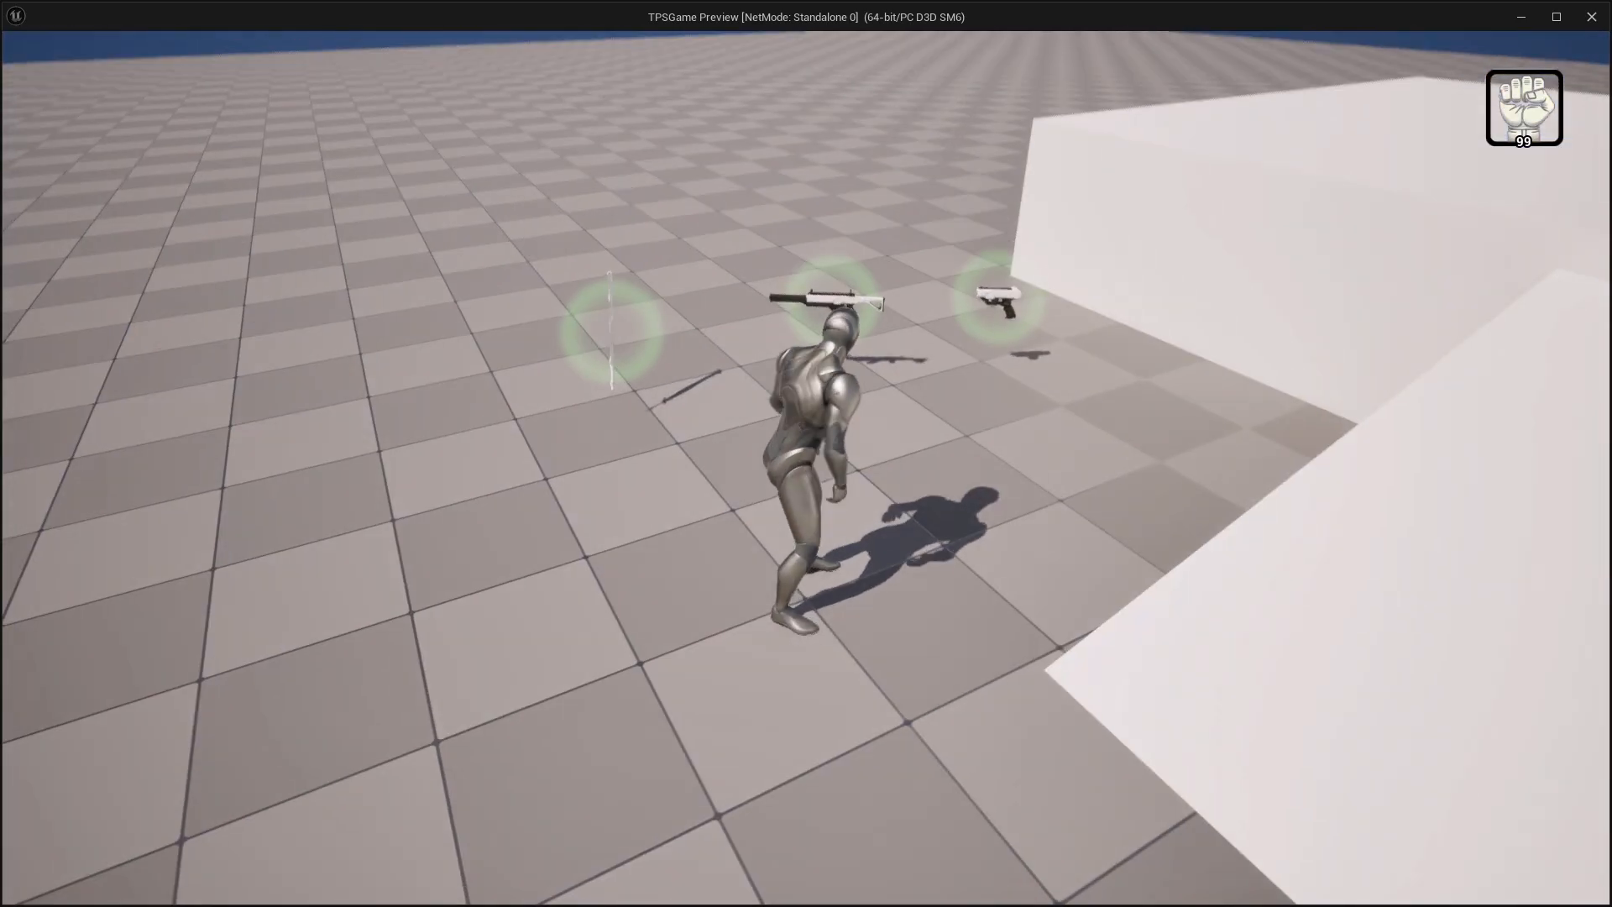
key("c")
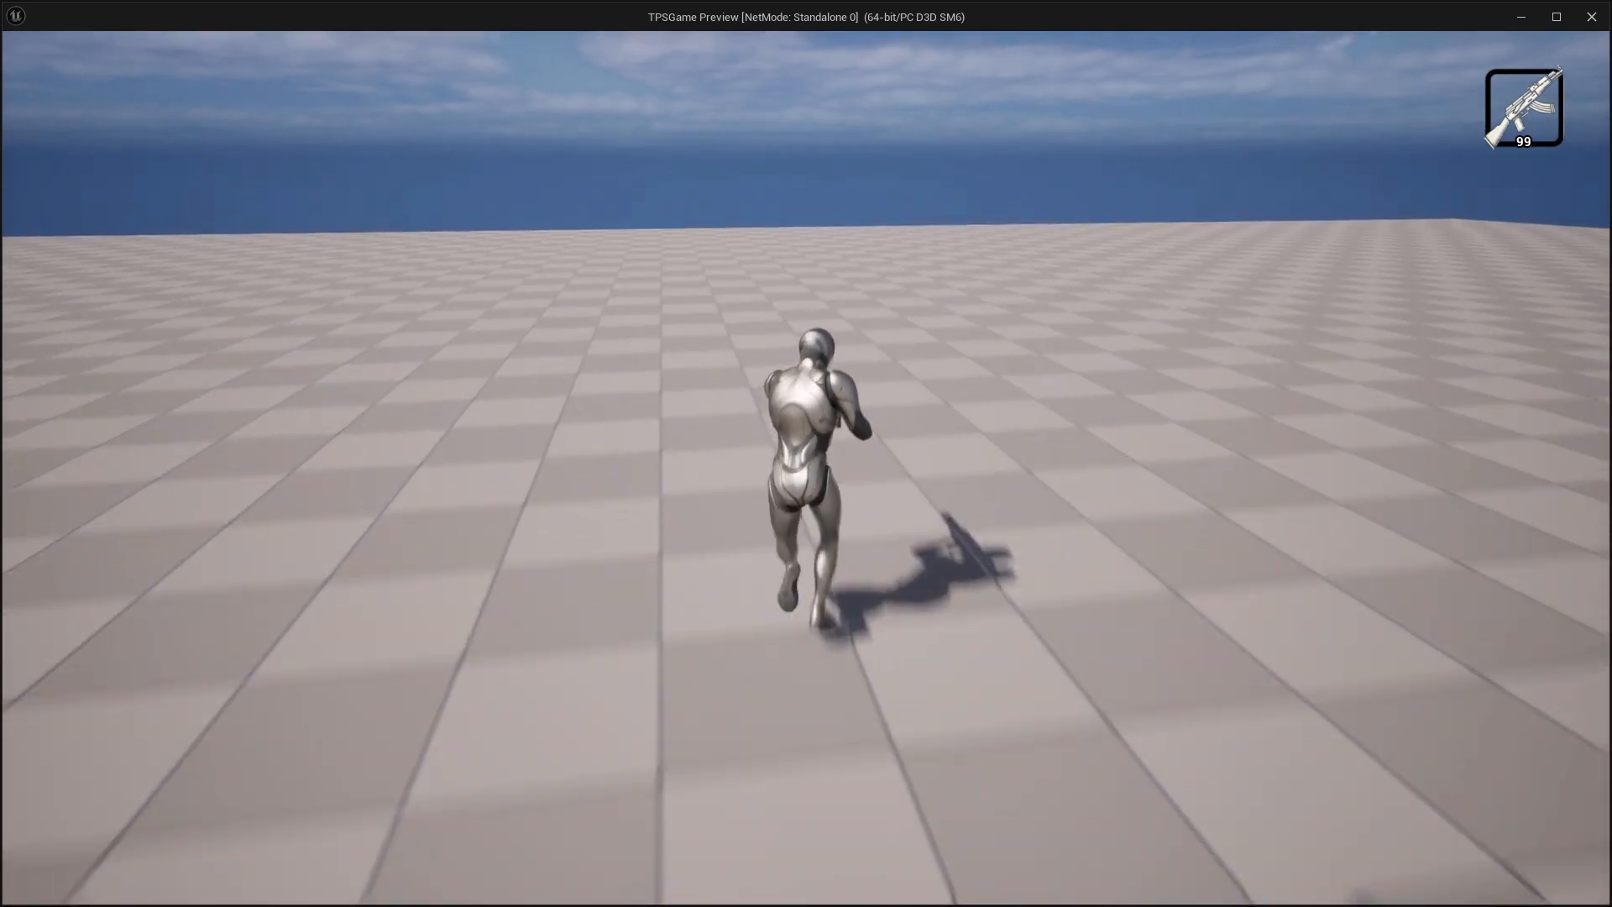
key("s")
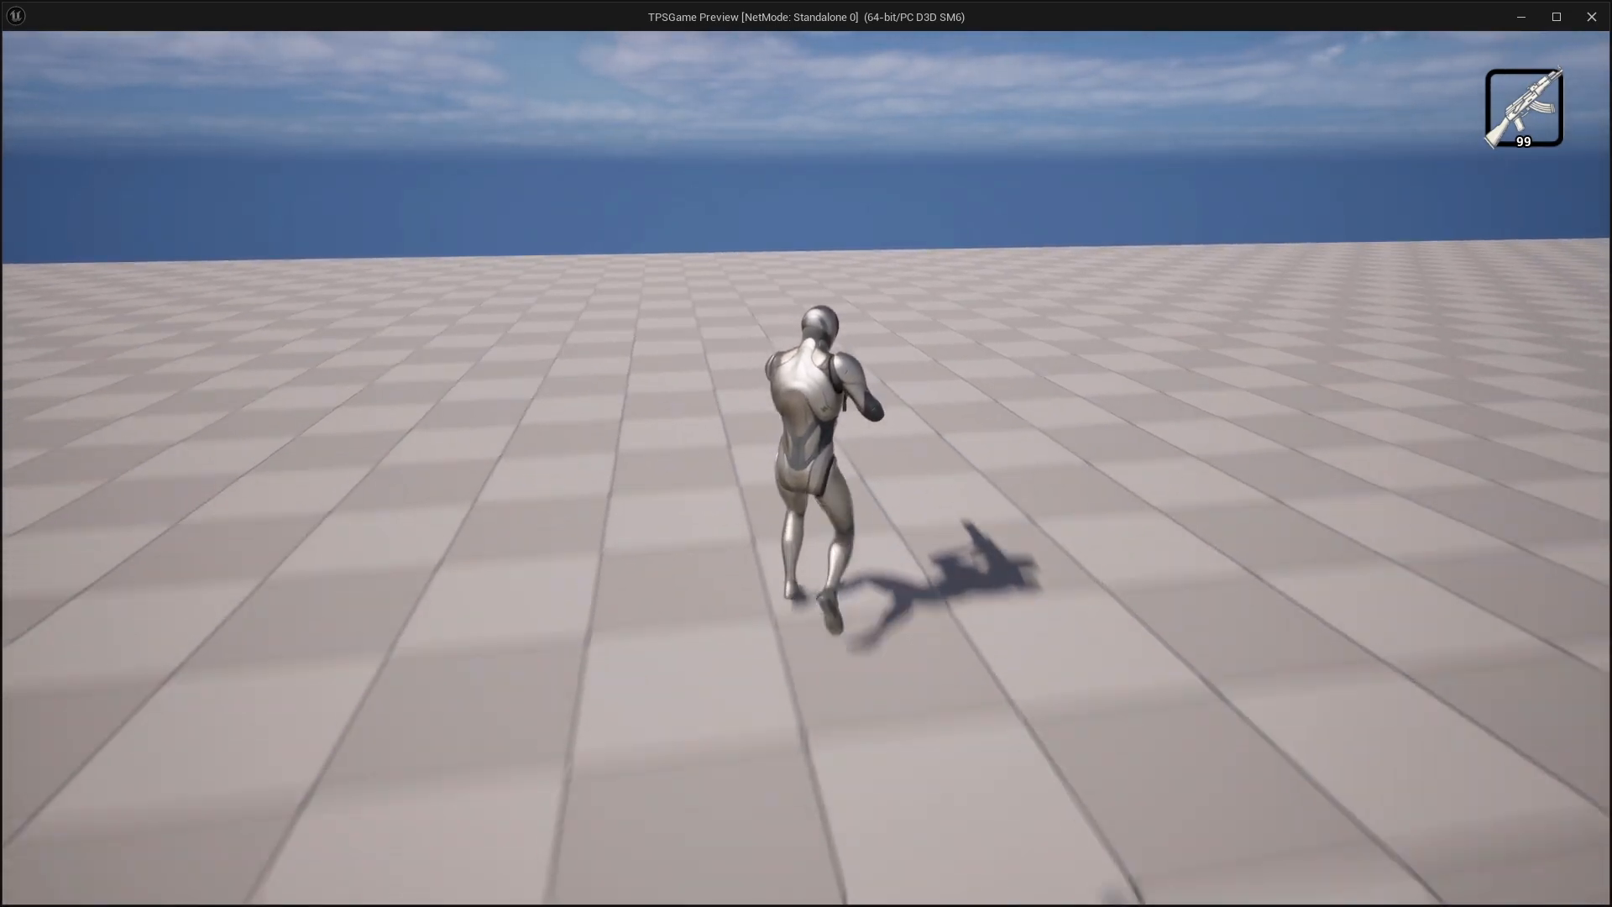
key("w")
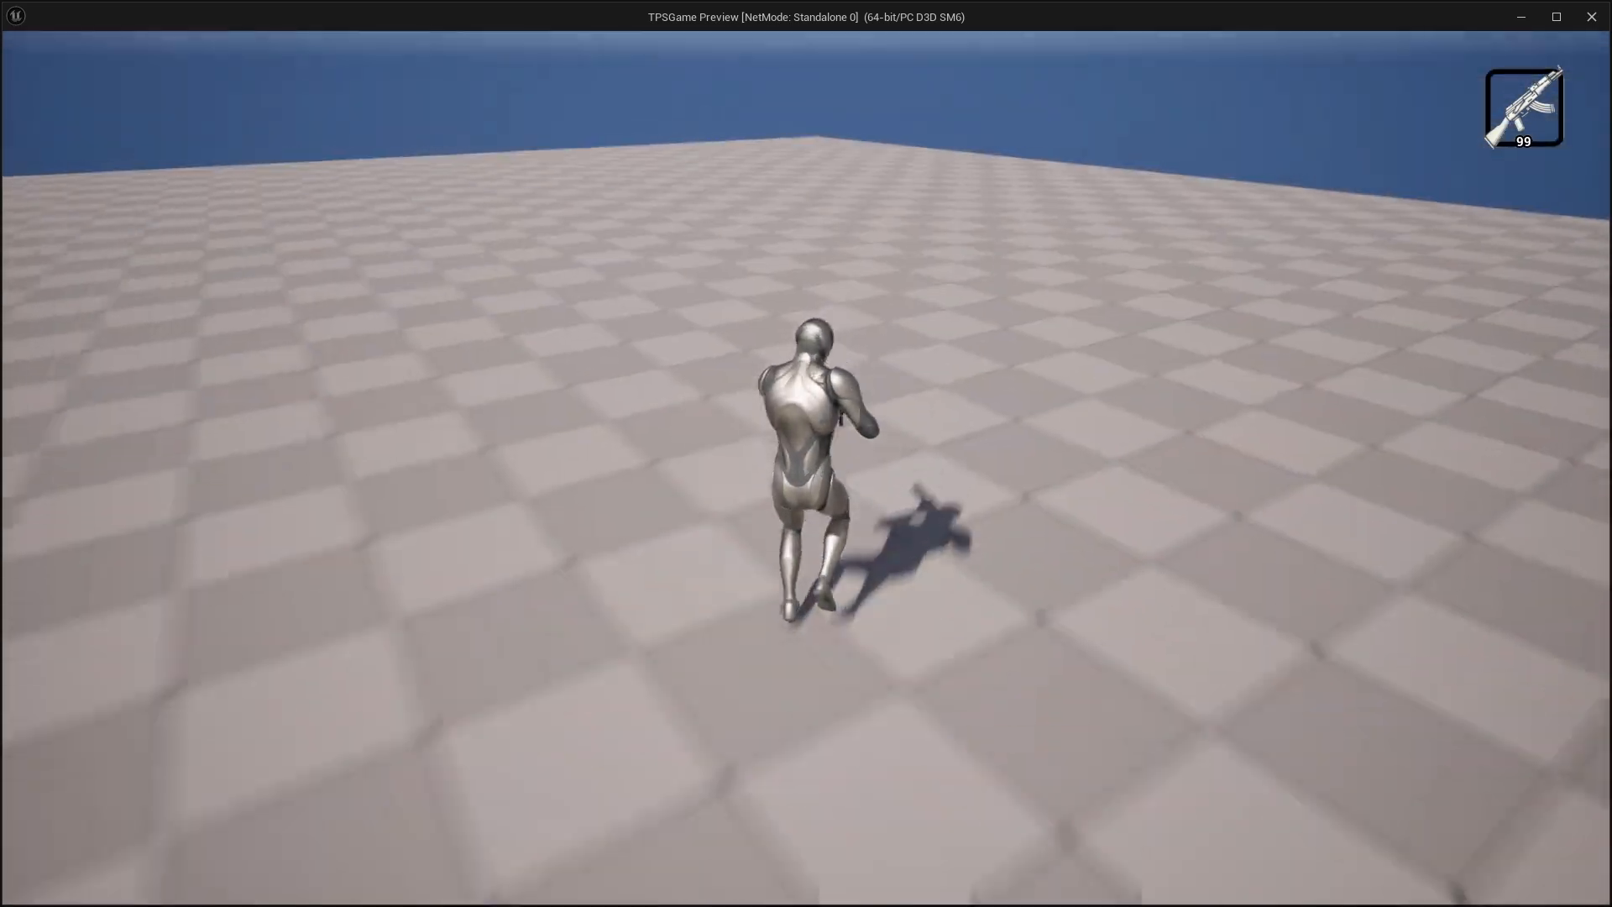
key("Escape")
Inspect the Pivot state's graph, its PivotSM state machine and the PivotA state in ABP_Locomotion
right_click_drag(880, 425, 703, 399)
right_click_drag(617, 205, 855, 249)
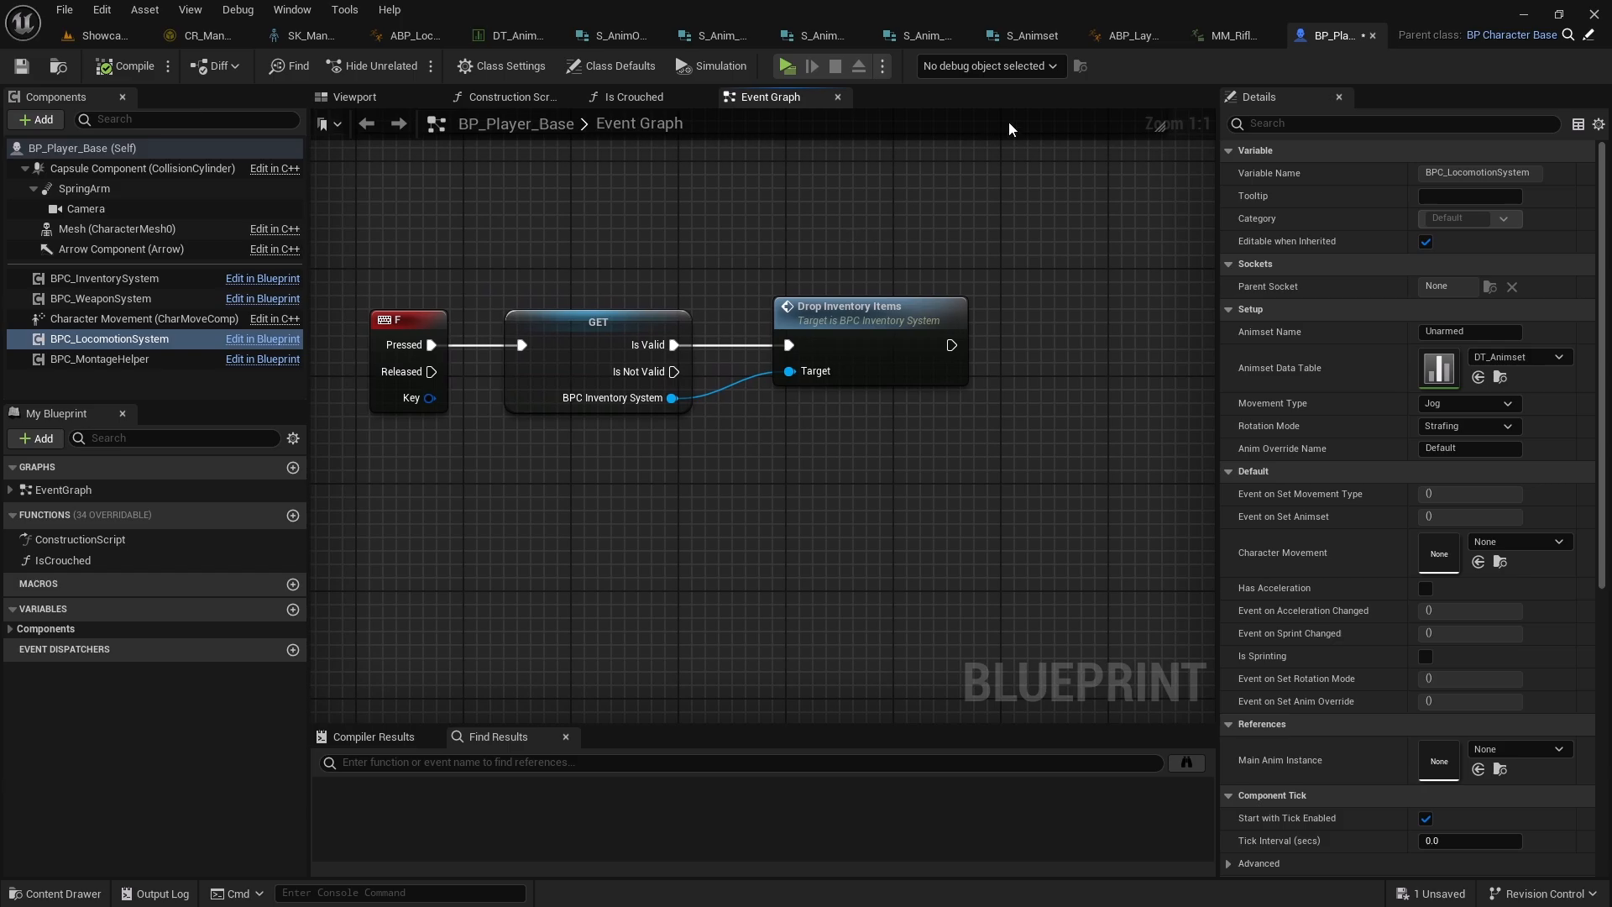
left_click(401, 42)
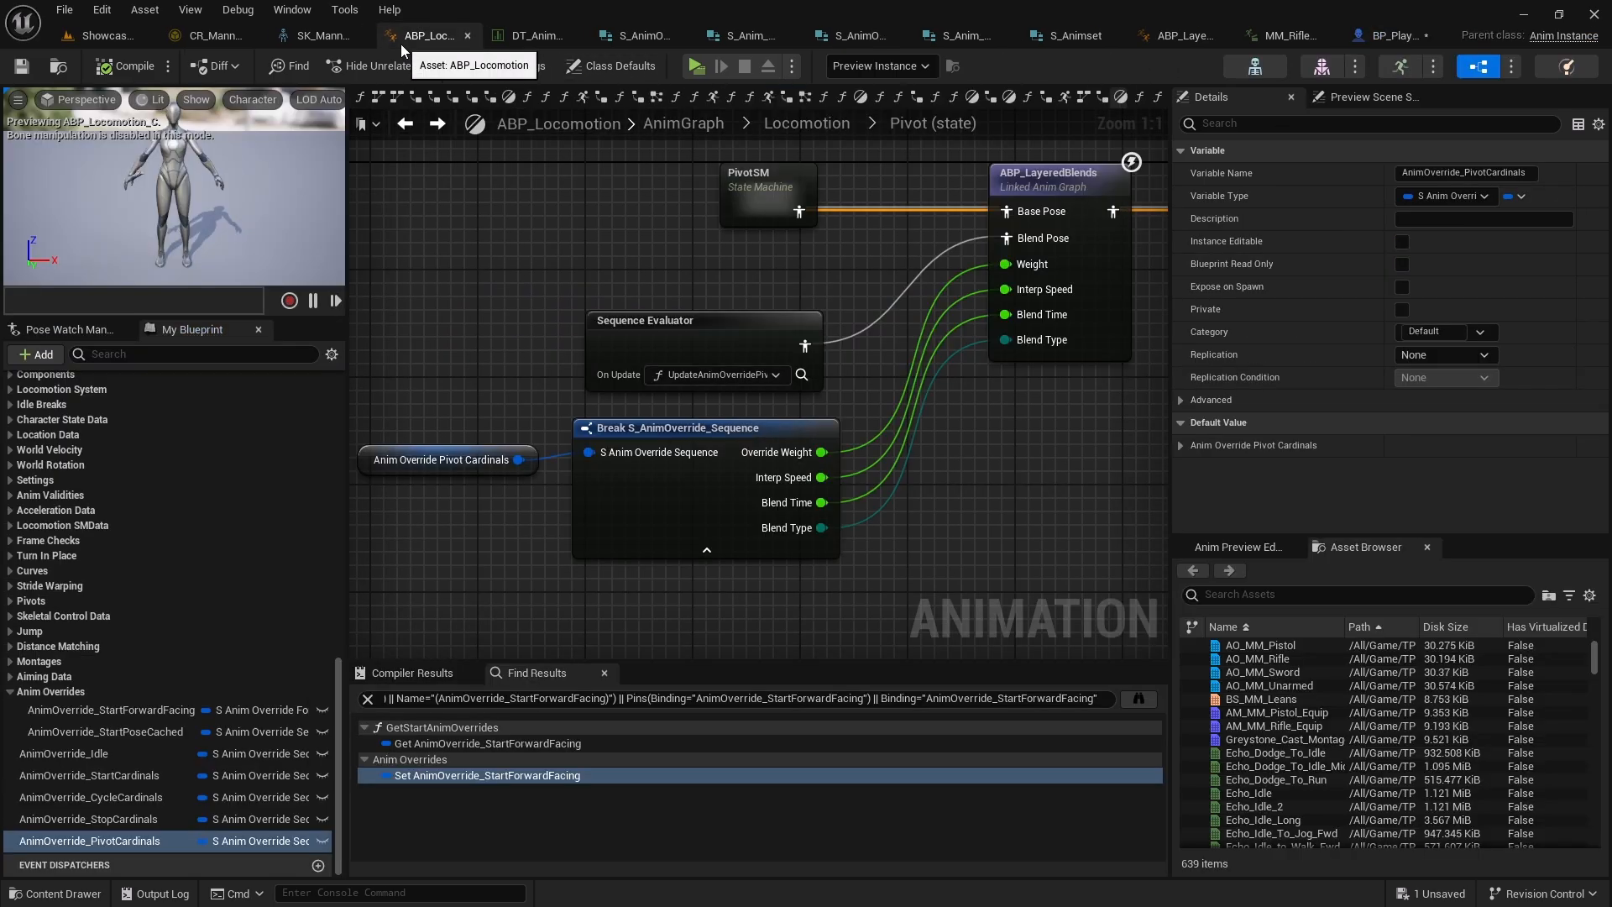
right_click_drag(841, 319, 616, 312)
scroll(510, 254, "down", 2)
right_click_drag(511, 254, 609, 325)
double_click(617, 298)
right_click_drag(798, 307, 664, 245)
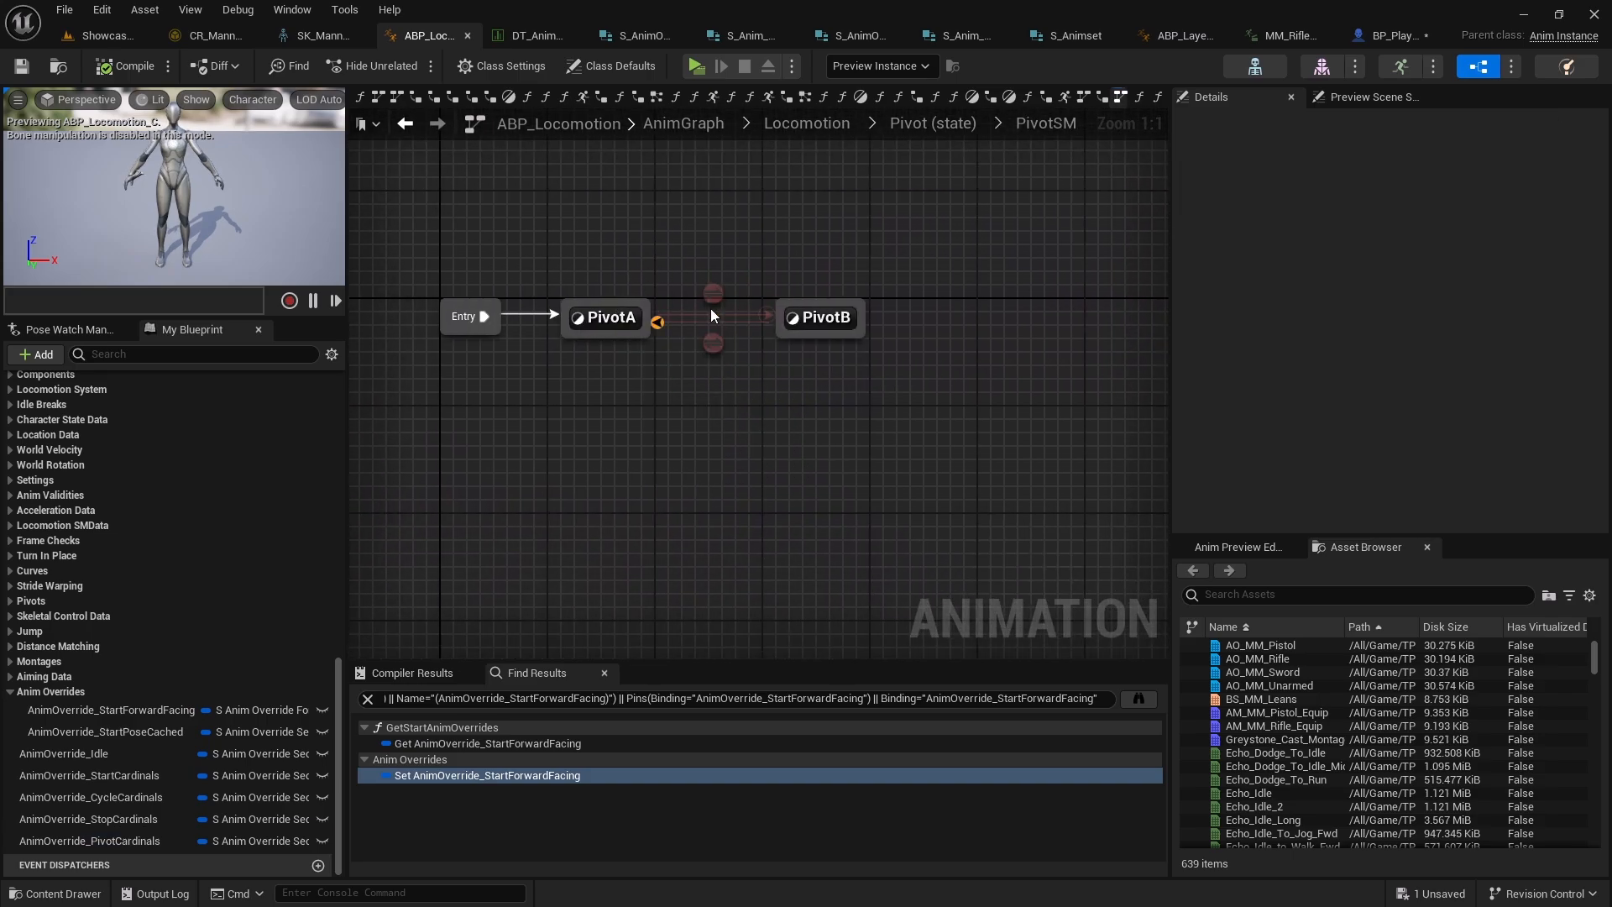
double_click(604, 318)
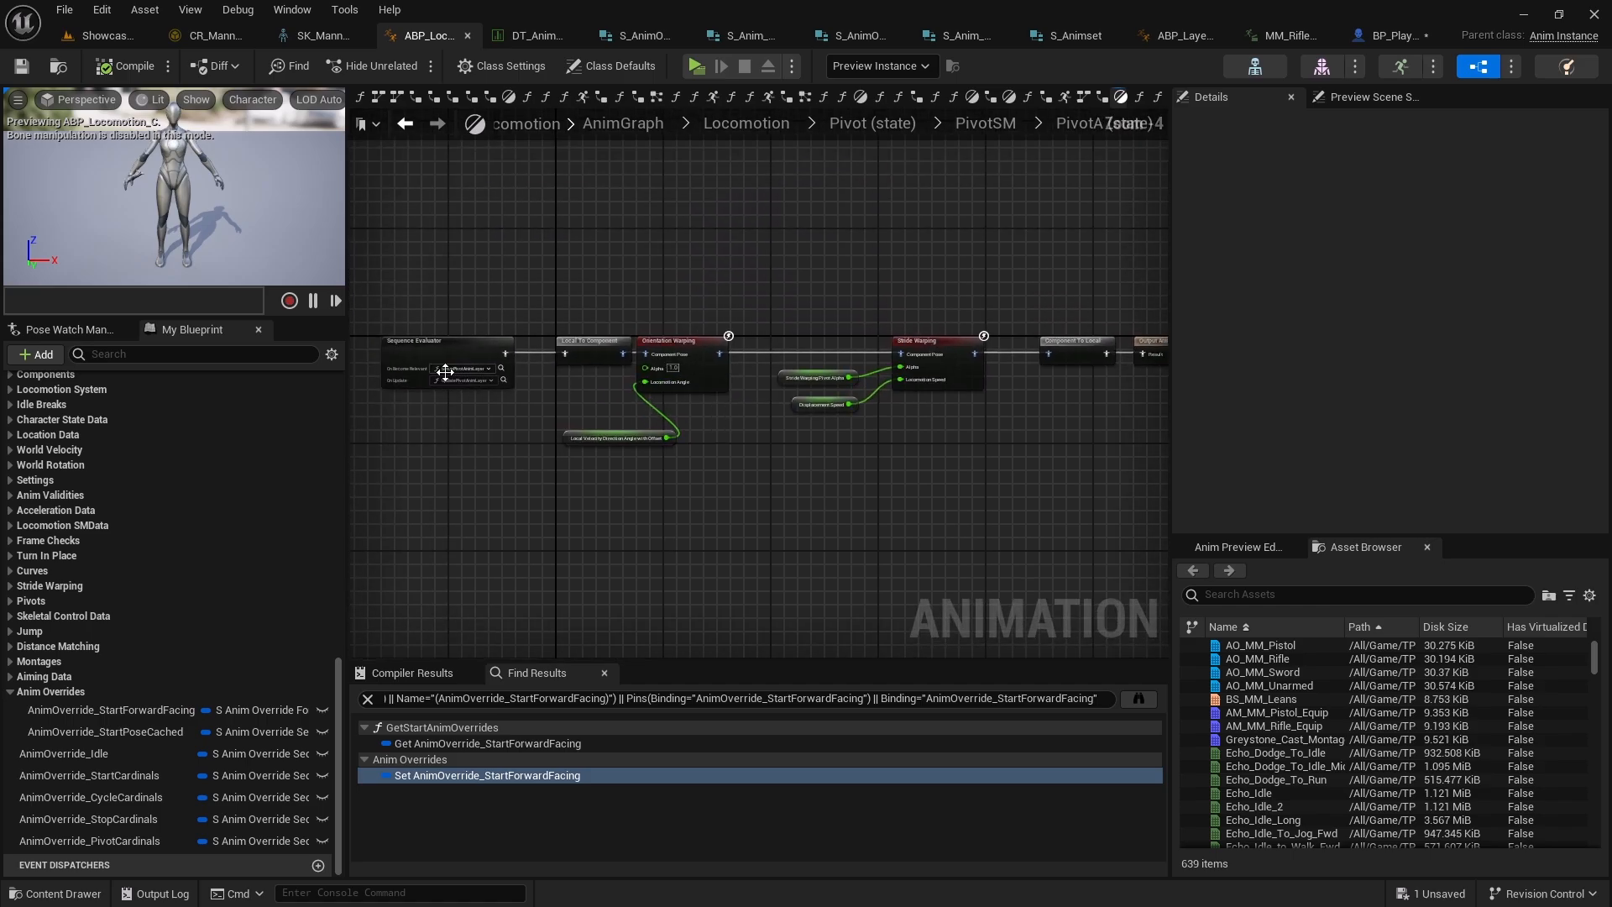
scroll(425, 390, "up", 3)
left_click(461, 319)
right_click_drag(733, 441, 534, 390)
scroll(534, 390, "down", 5)
right_click_drag(719, 393, 533, 359)
scroll(532, 359, "up", 2)
scroll(532, 360, "up", 1)
right_click_drag(376, 395, 622, 381)
key("alt+Left")
key("alt+Left")
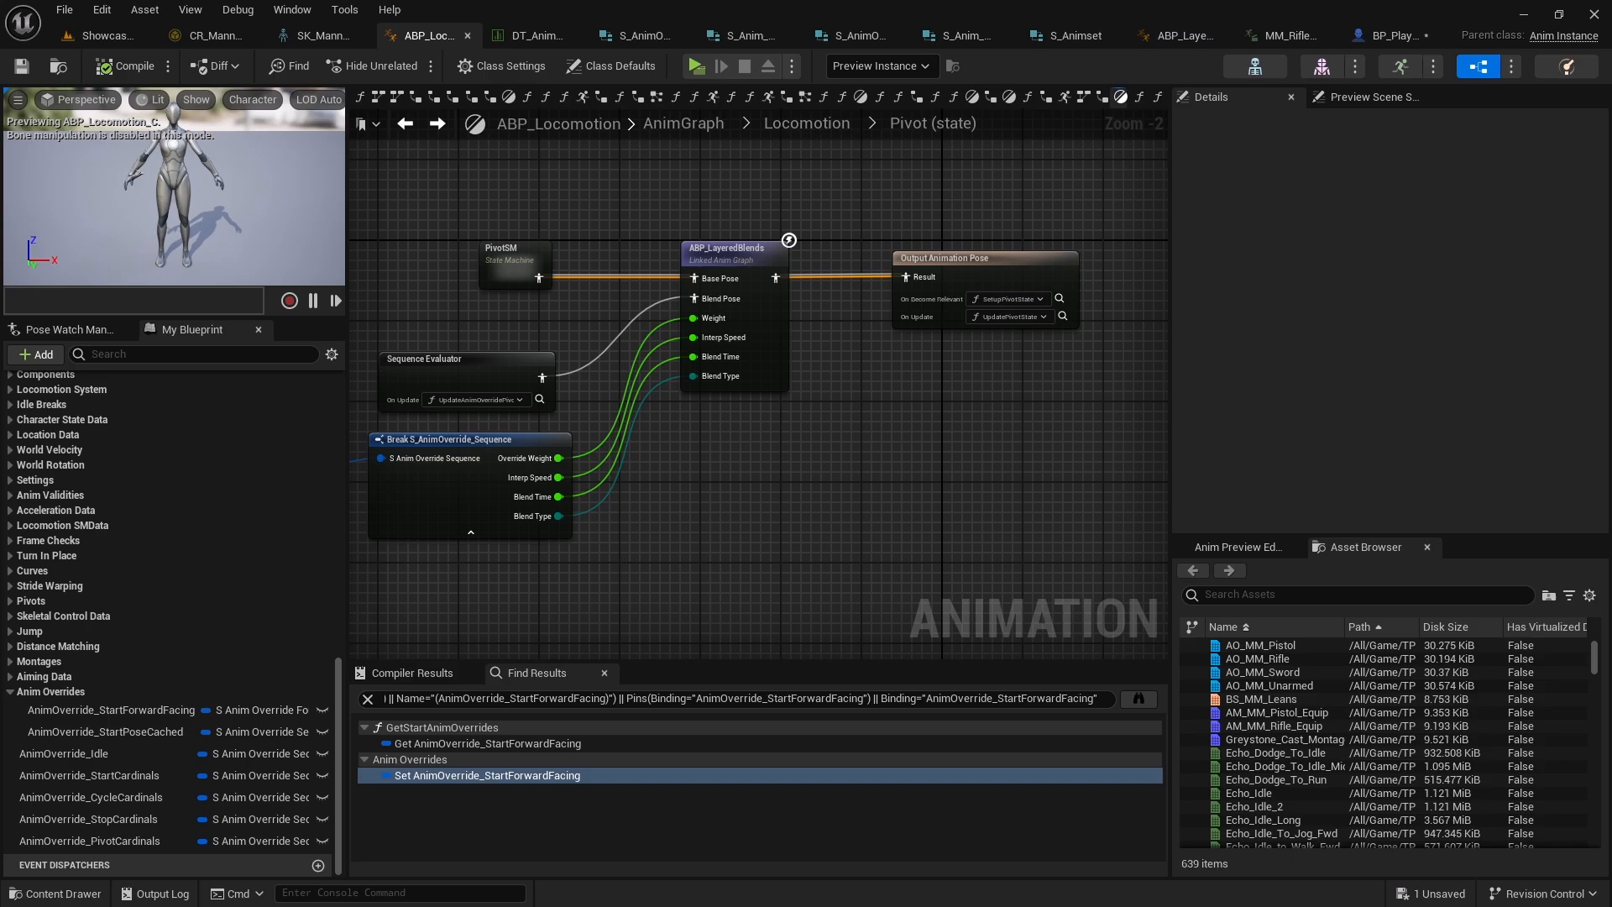
key("alt+Left")
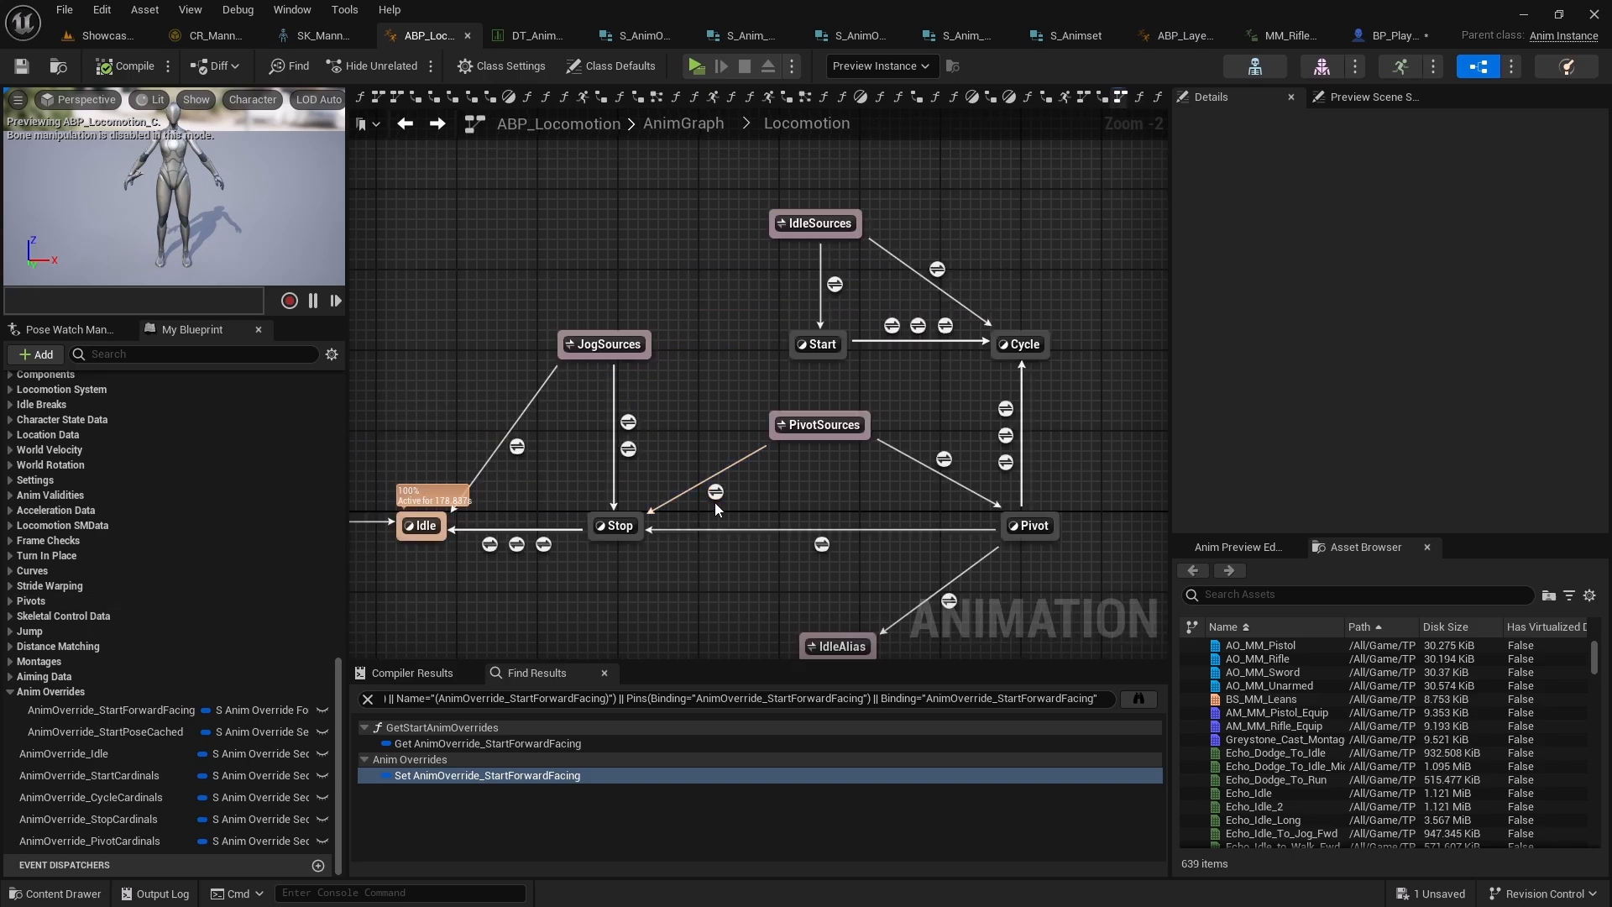
Inspect the PivotSources-to-Pivot transition rule and the Cycle state graph in the Locomotion state machine
right_click_drag(945, 407, 879, 366)
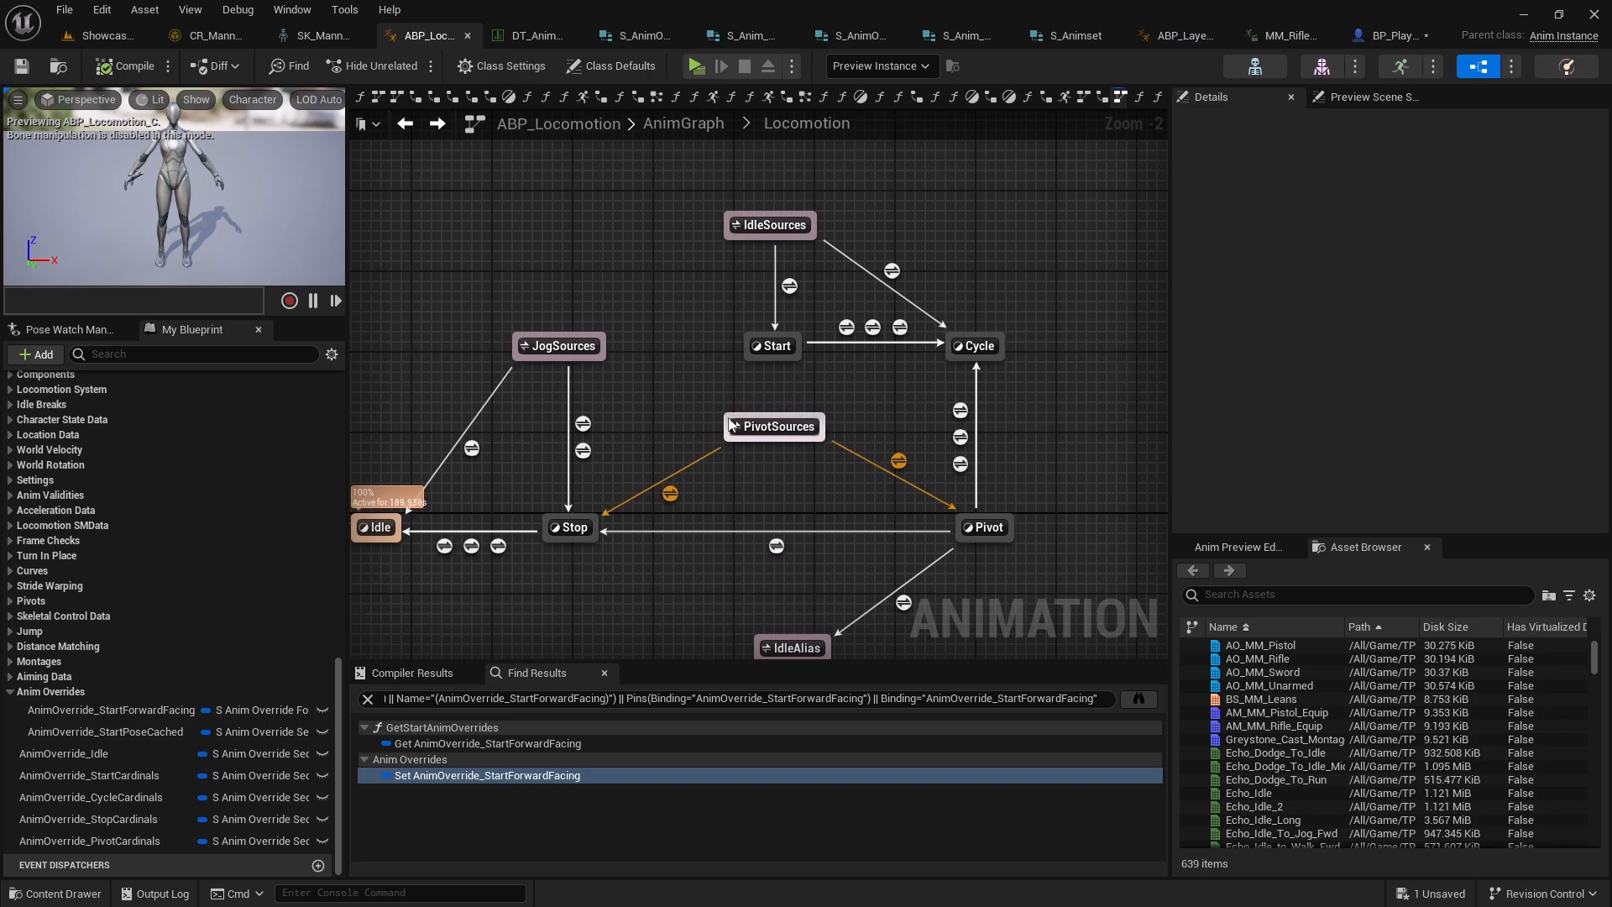
double_click(899, 460)
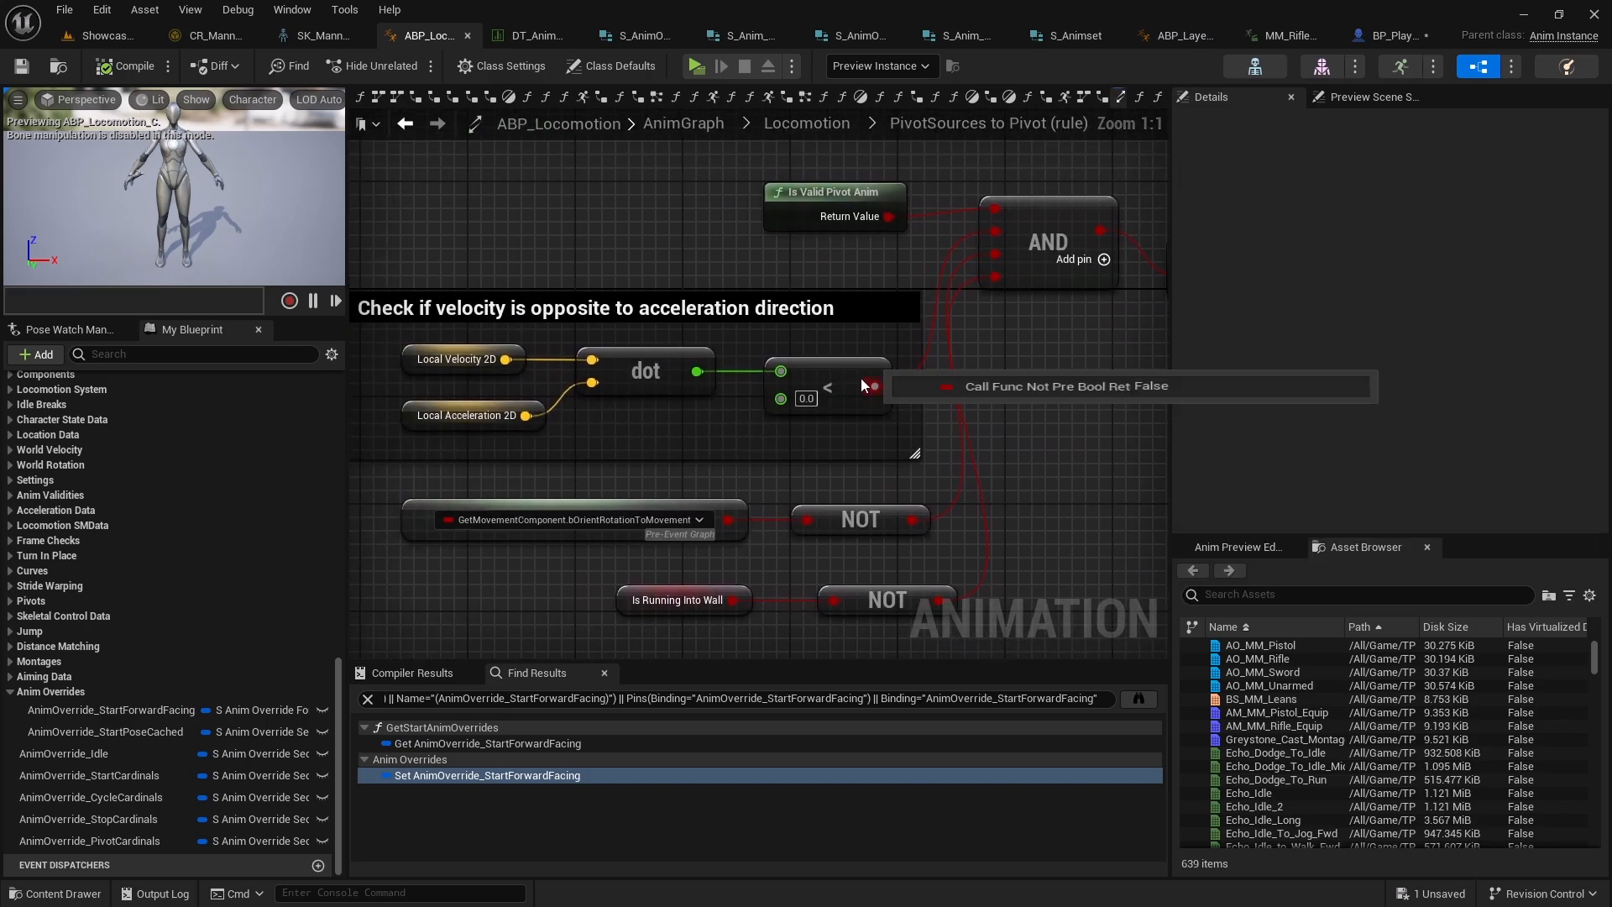
right_click_drag(1035, 344, 808, 309)
key("alt+Left")
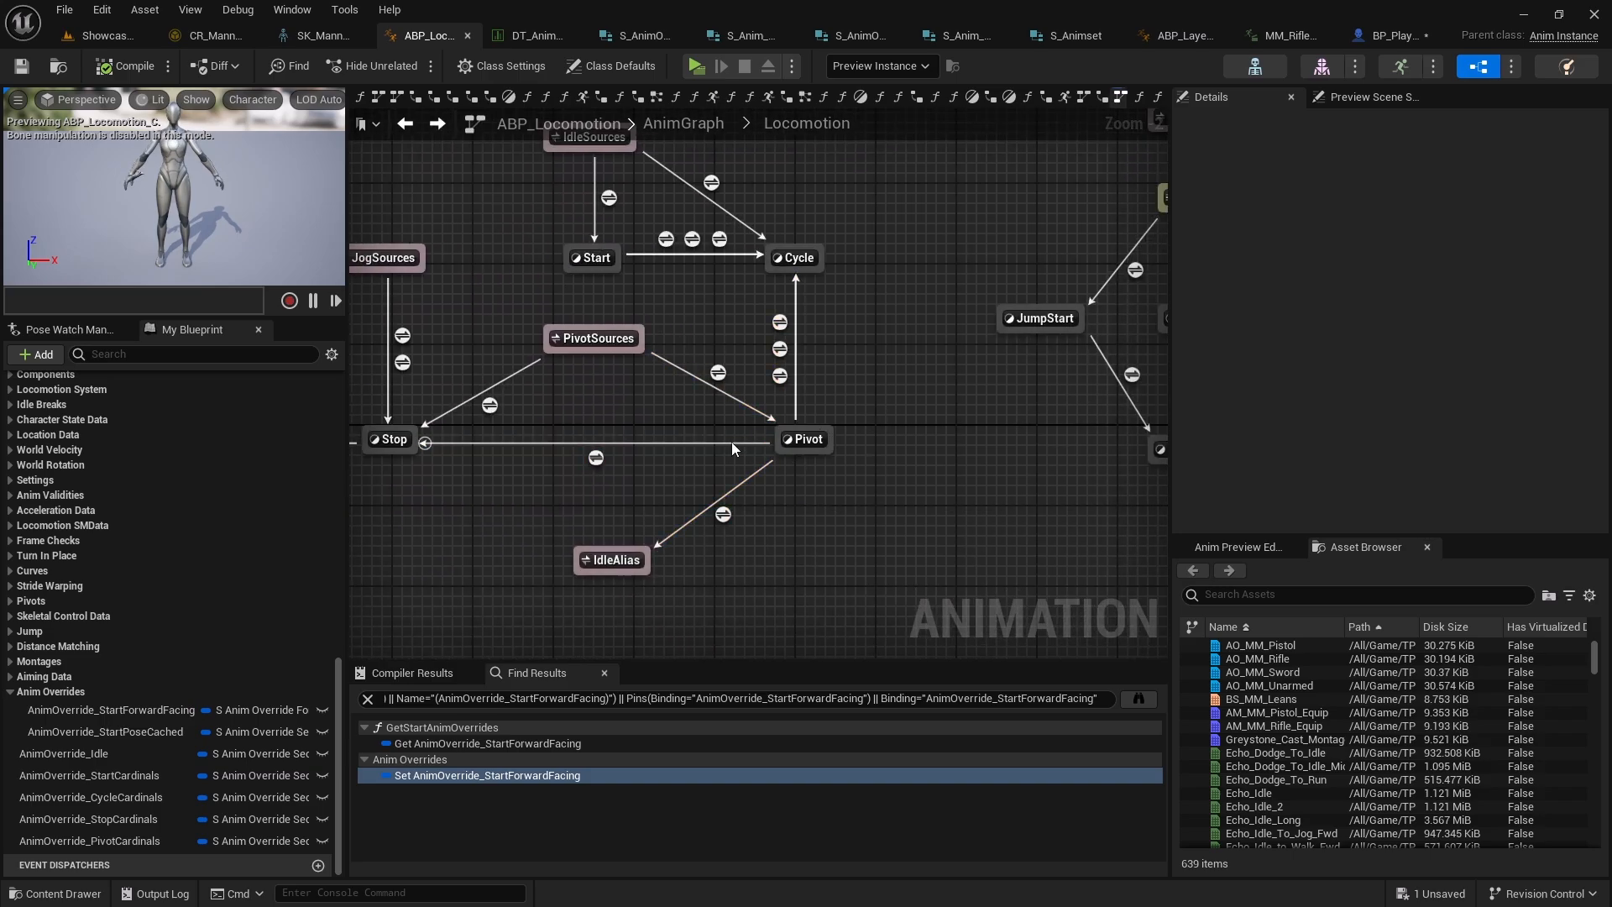
right_click_drag(879, 440, 901, 520)
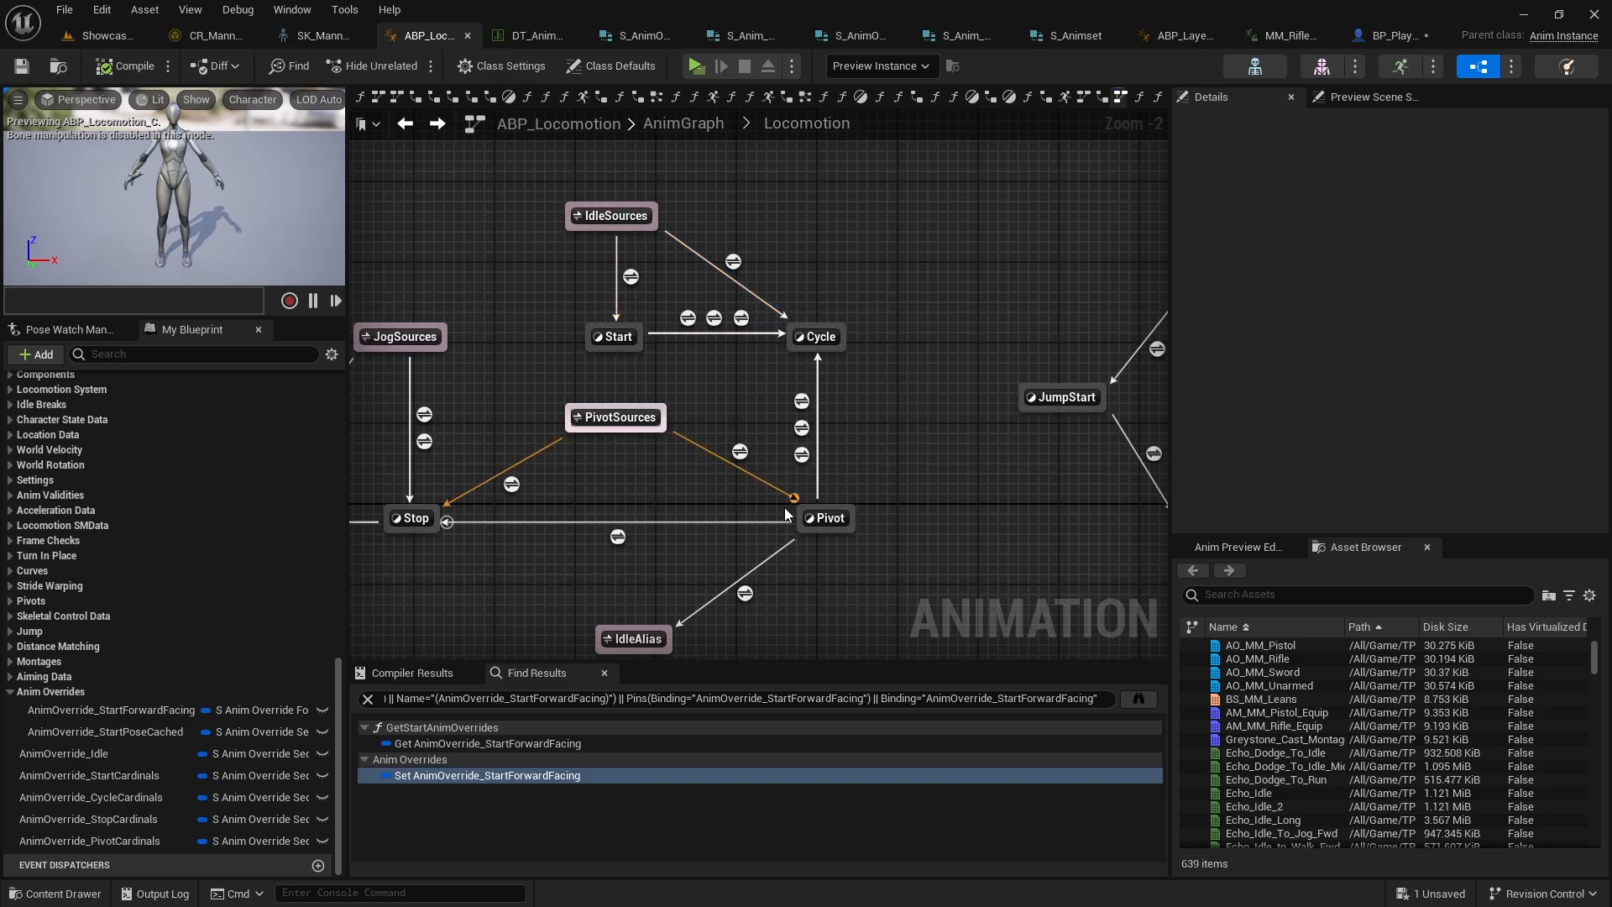
right_click_drag(762, 386, 834, 429)
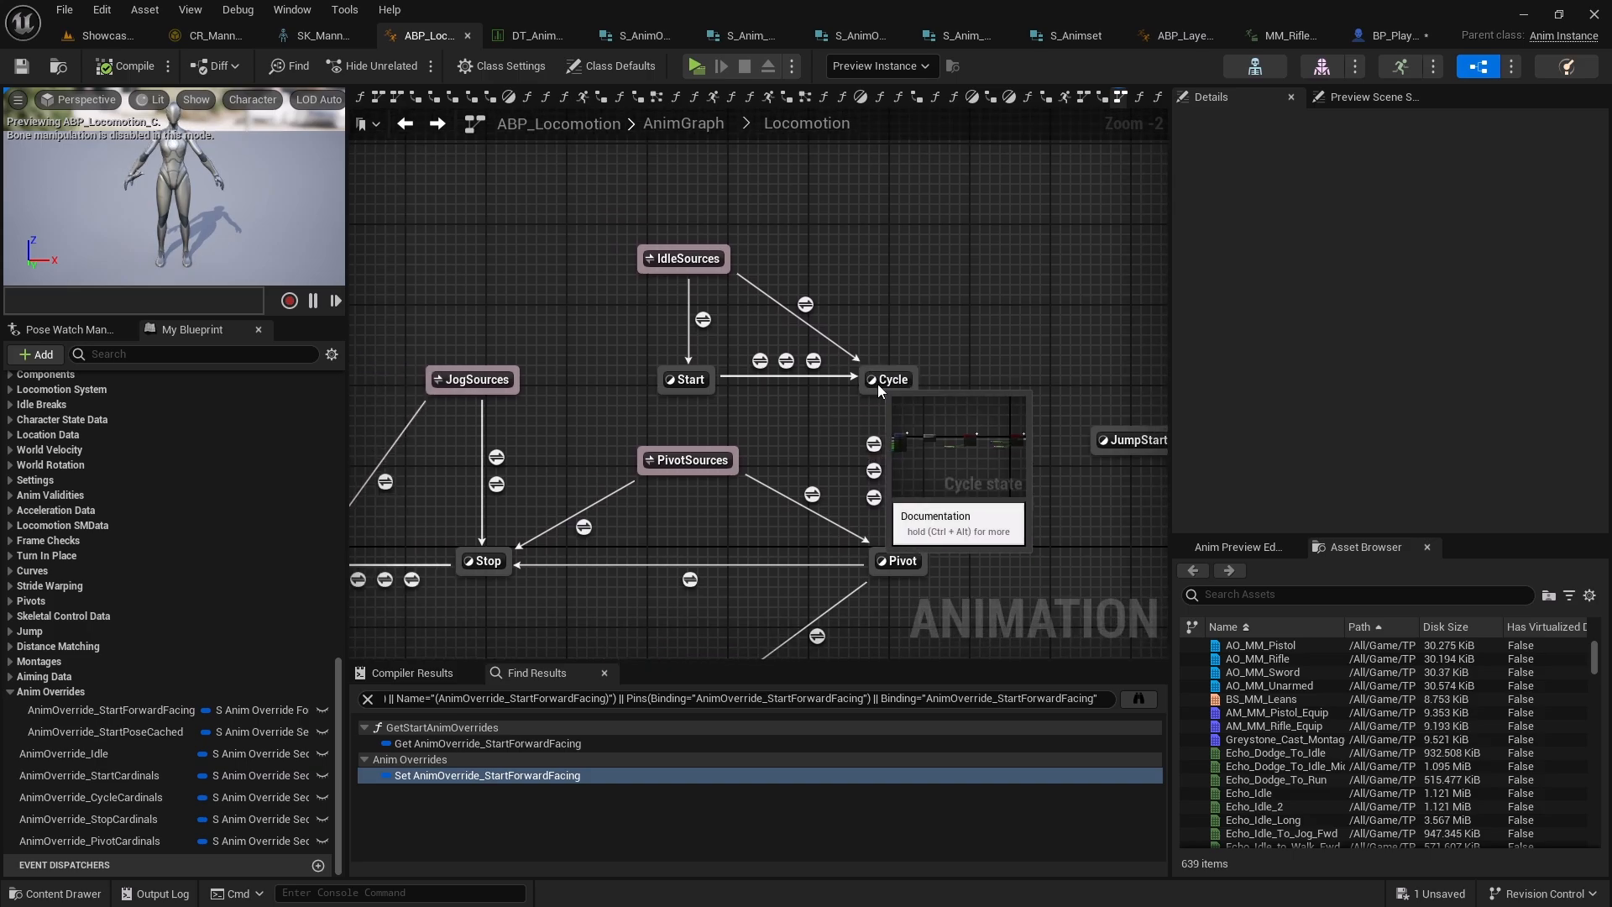
left_click(895, 379)
double_click(895, 379)
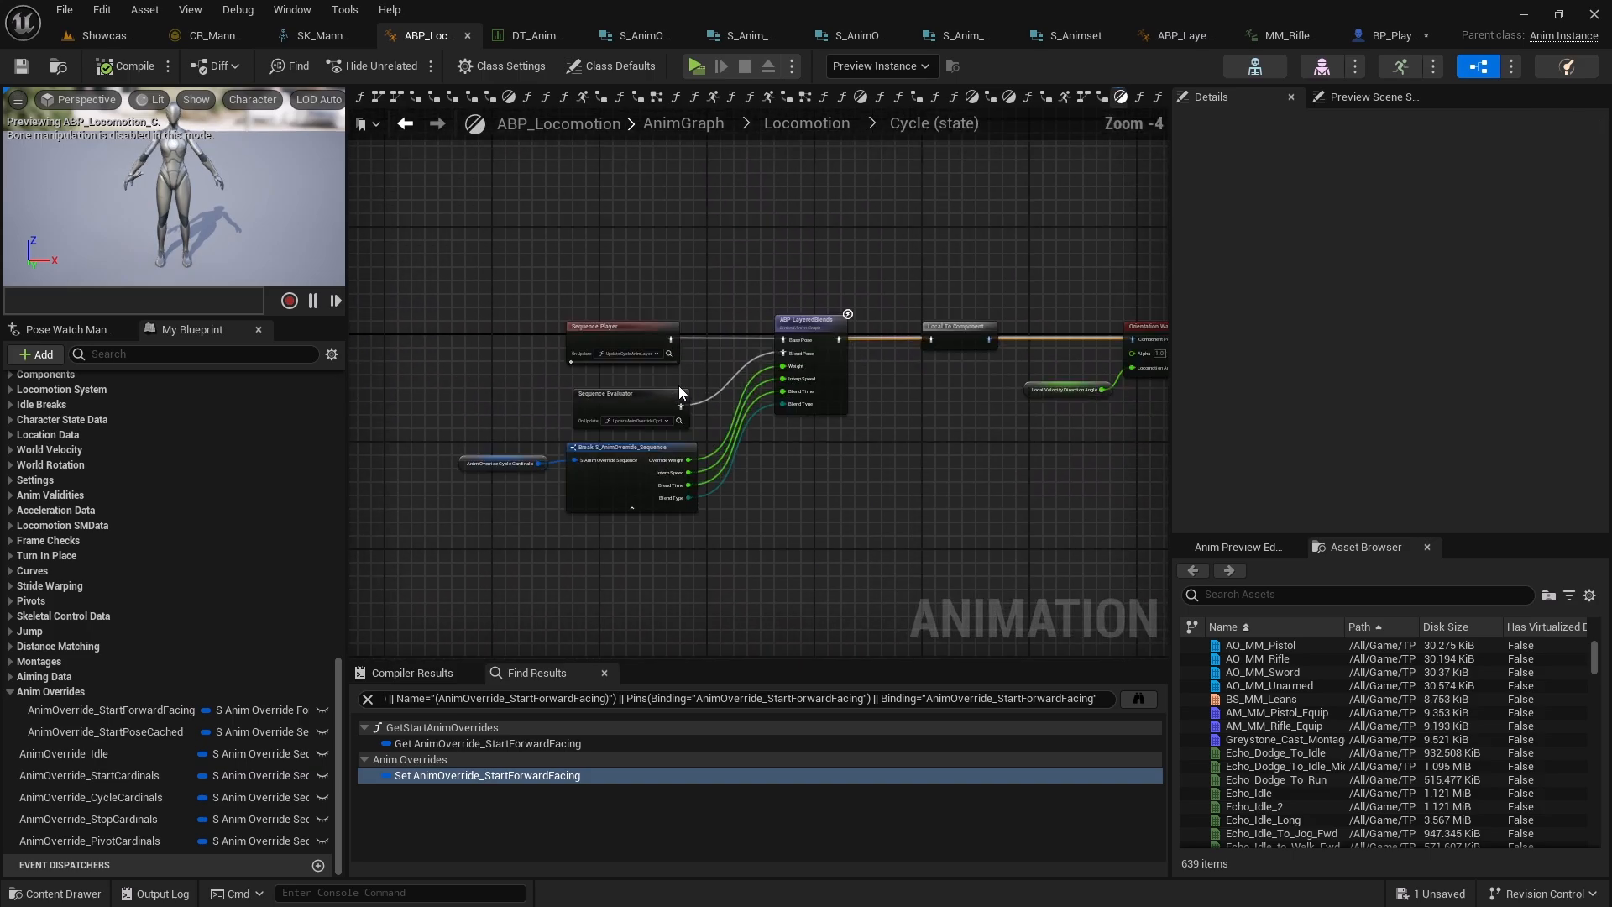
scroll(676, 388, "down", 7)
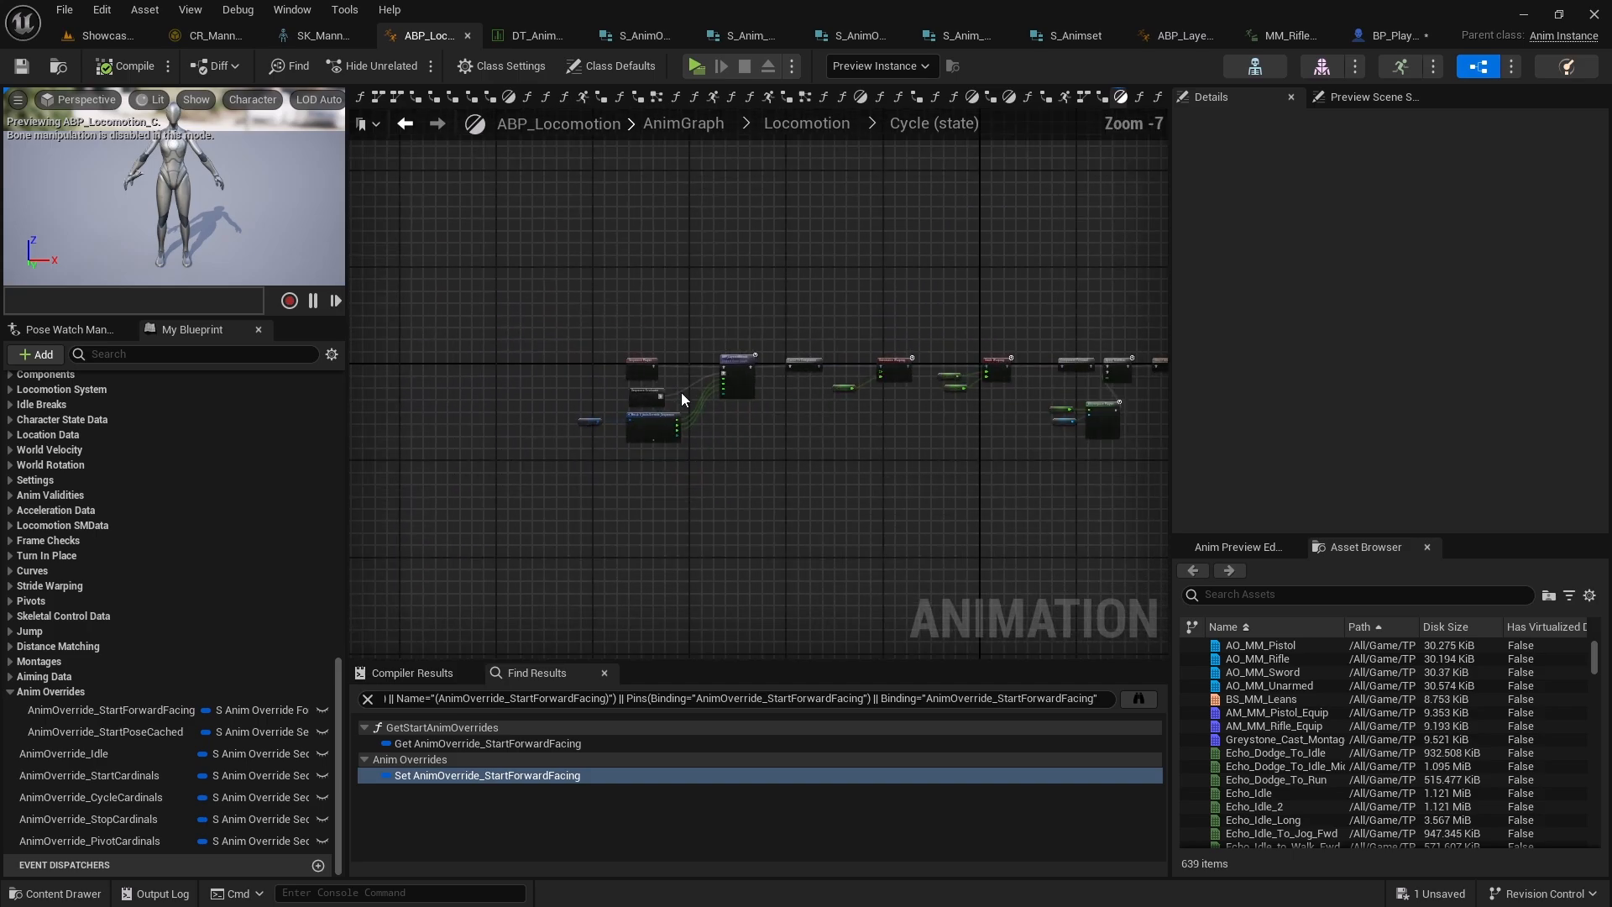
double_click(681, 393)
right_click_drag(1027, 447, 939, 396)
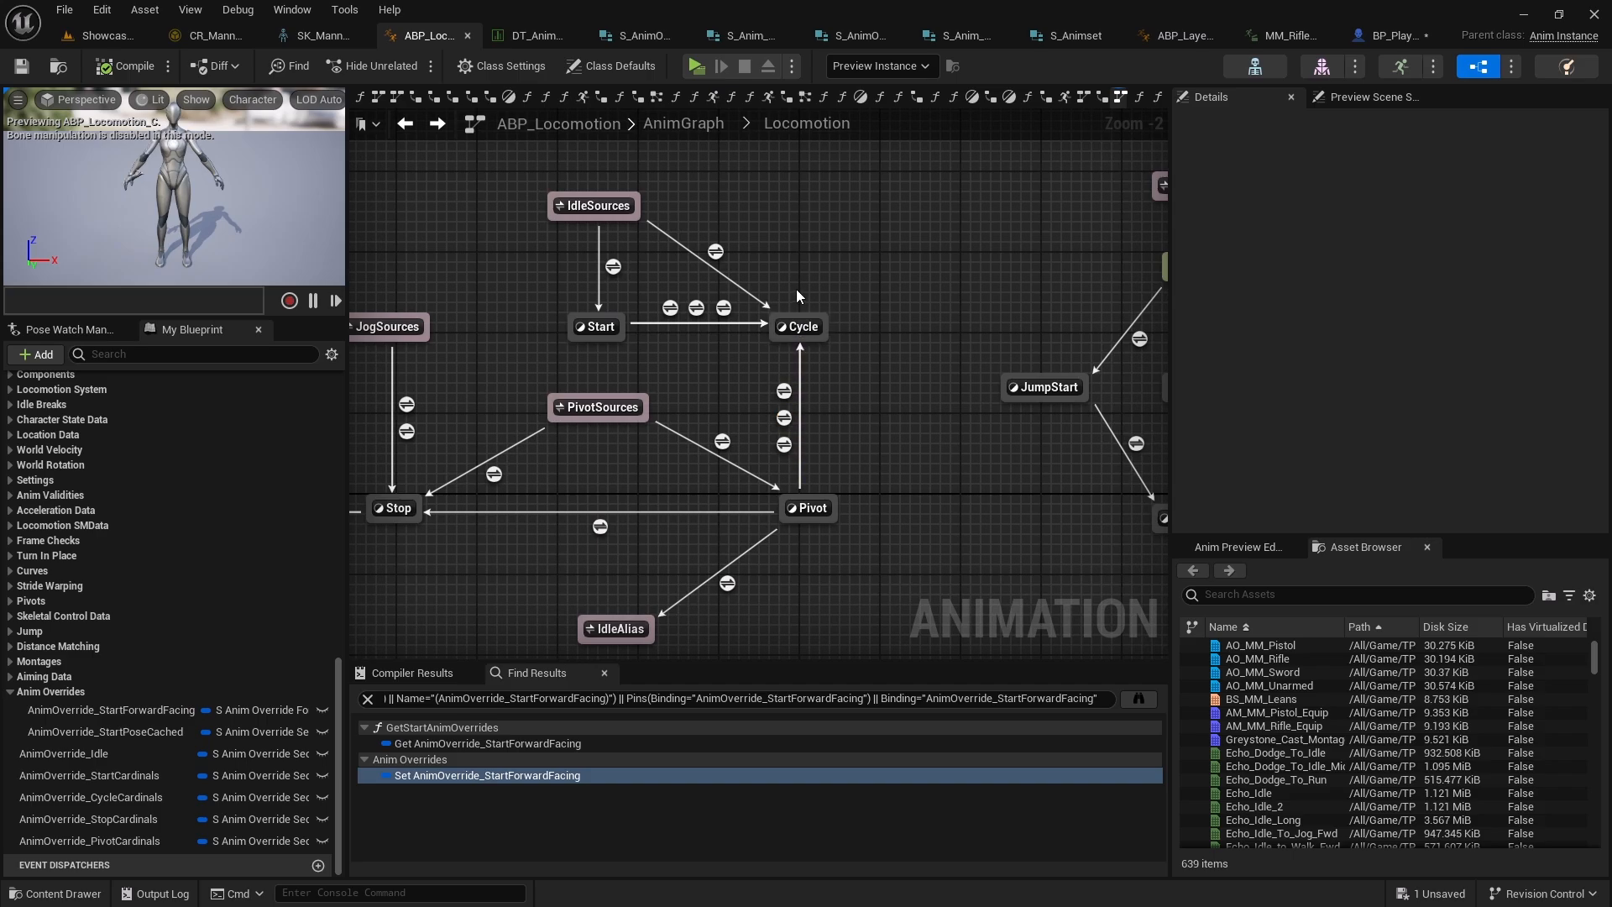
scroll(794, 382, "up", 2)
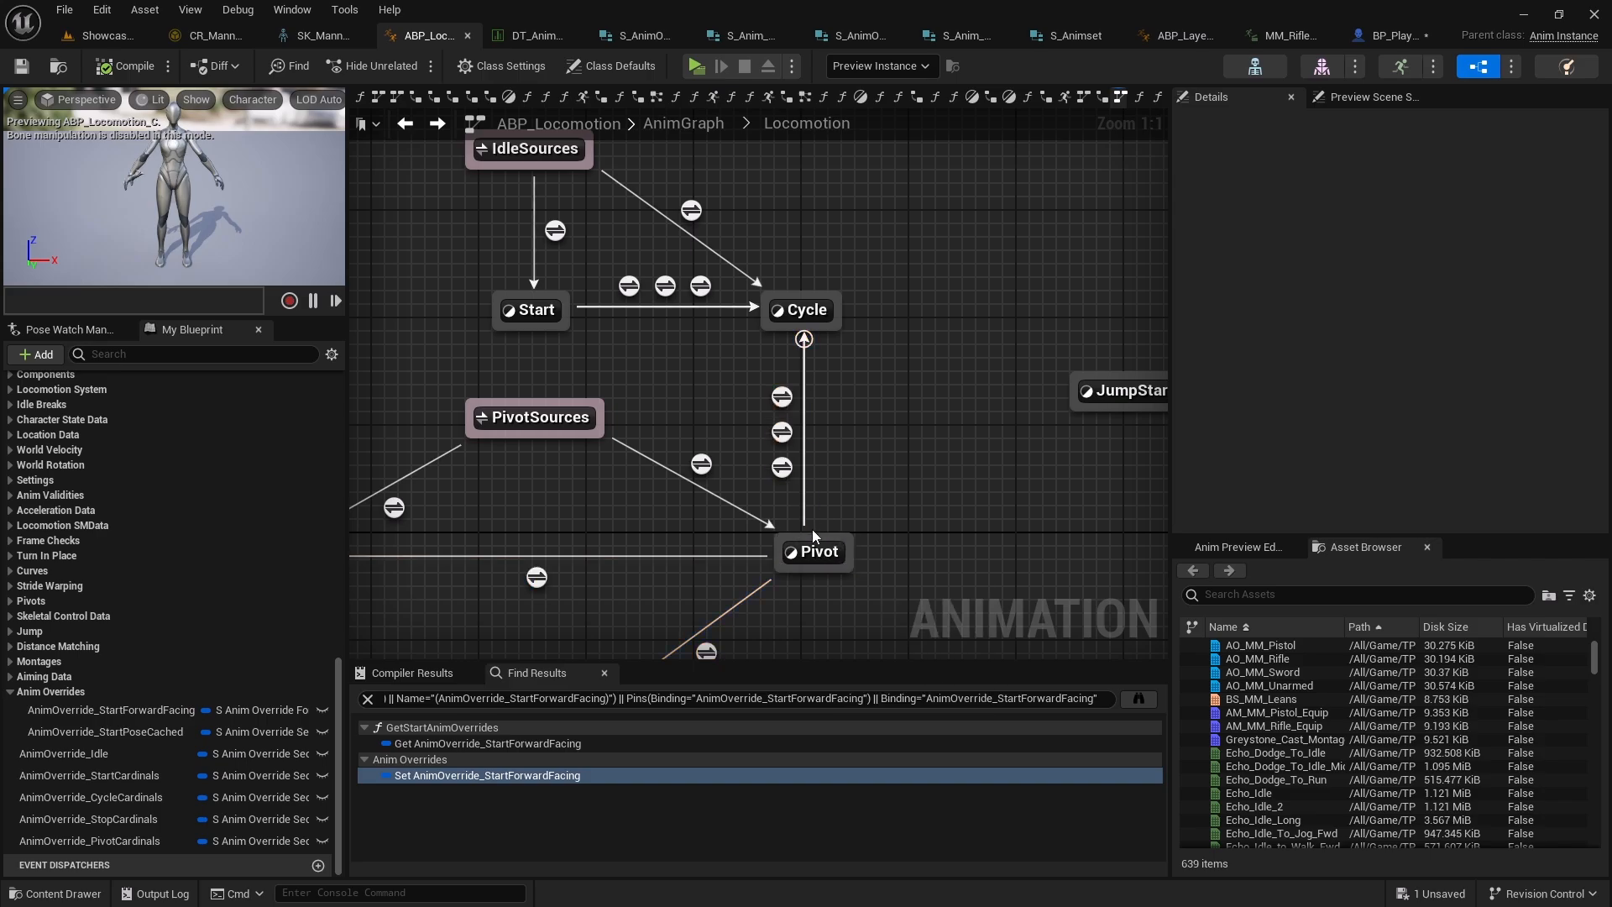
Add a Pivot-to-Cycle transition with priority order 4 and an automatic rule based on the sequence player
left_click_drag(813, 535, 816, 329)
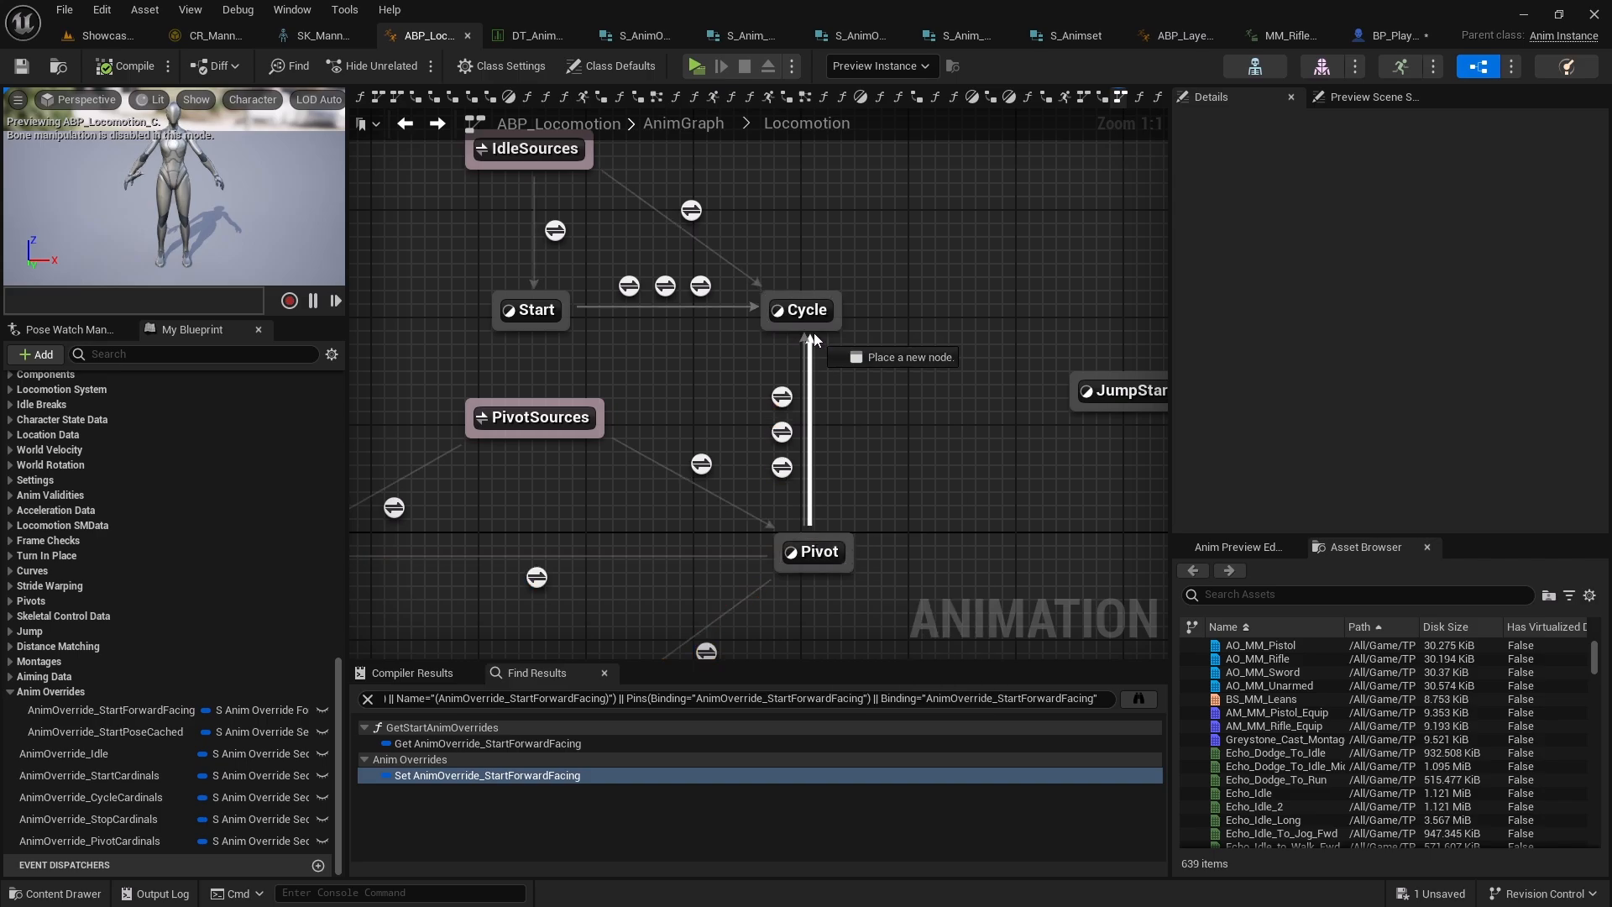
left_click_drag(814, 334, 816, 331)
scroll(861, 429, "down", 5)
scroll(861, 430, "up", 5)
left_click(800, 383)
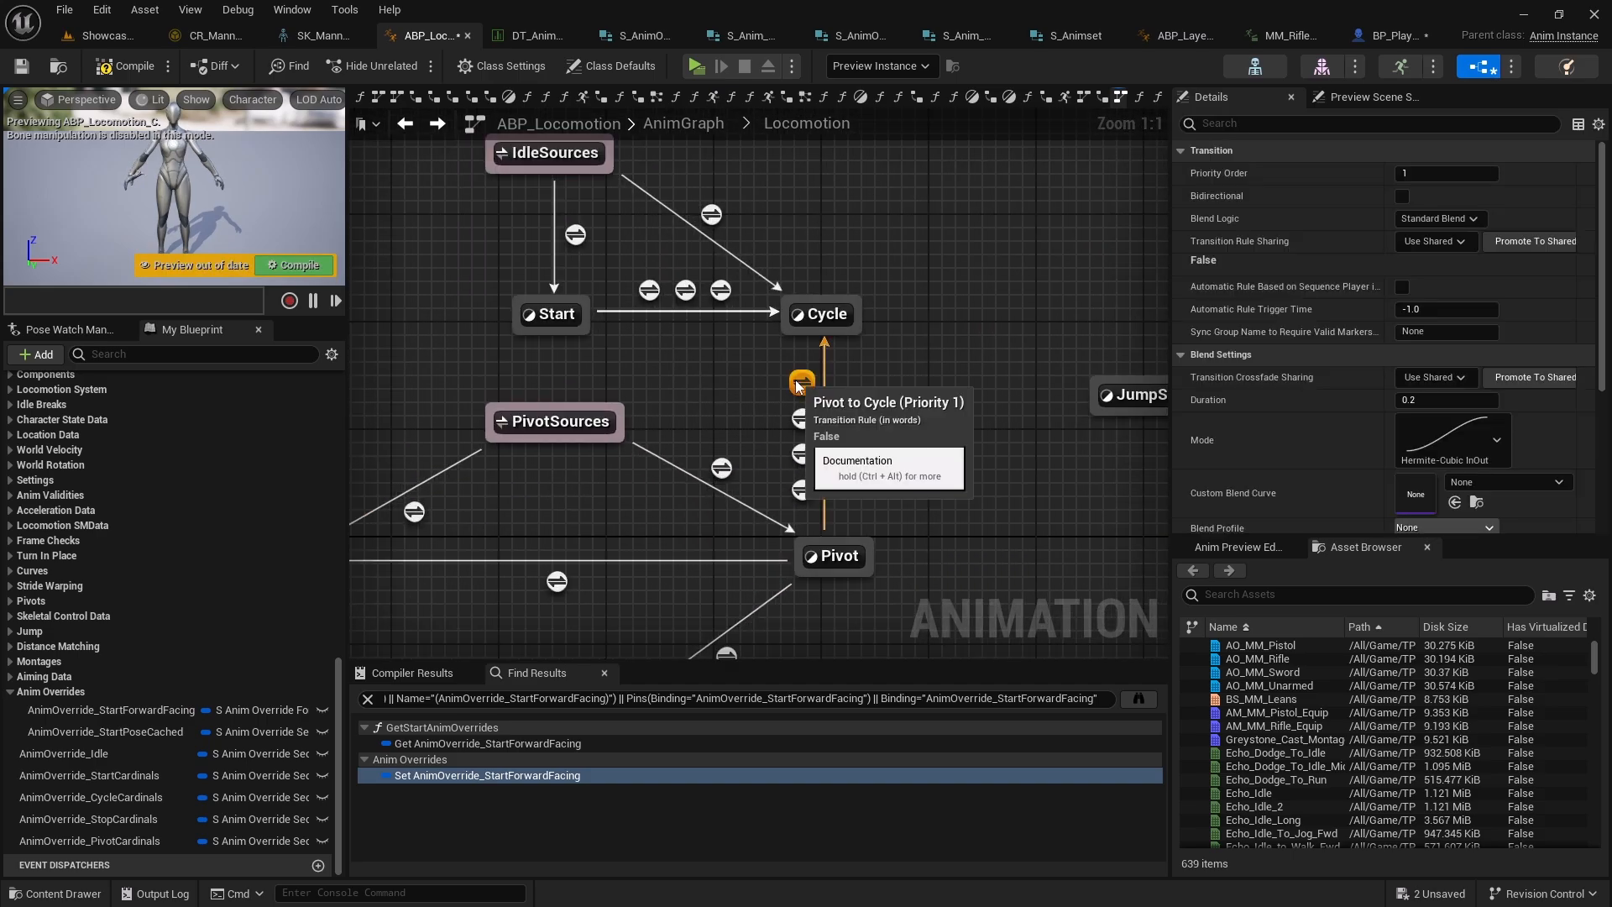
left_click(799, 420)
left_click(801, 455)
left_click(801, 489)
left_click(800, 382)
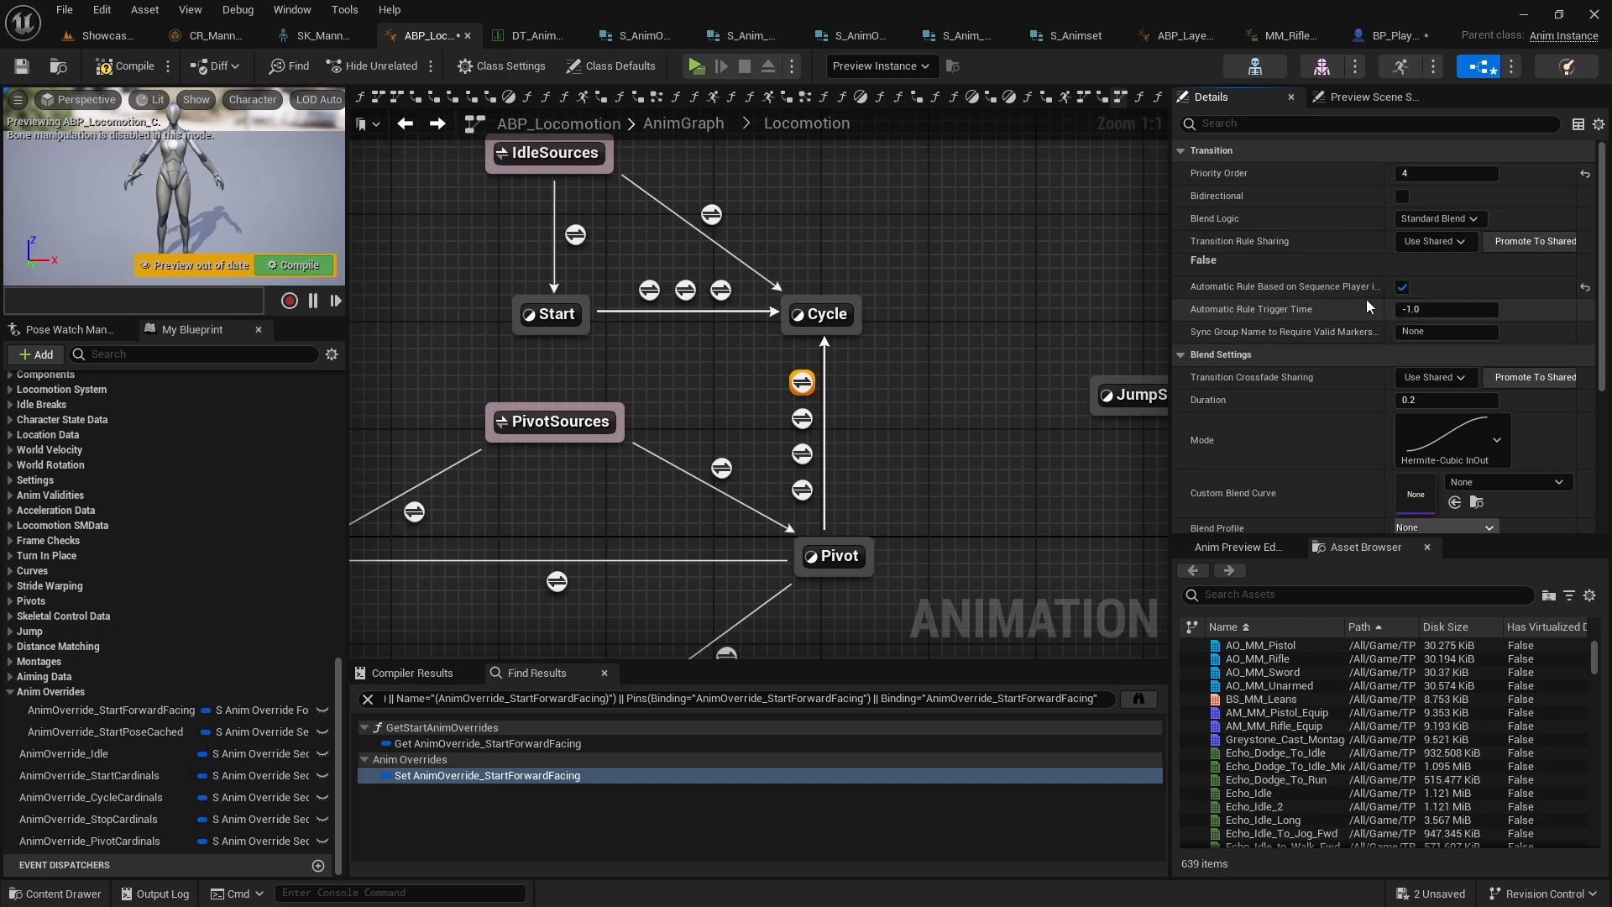
mouse_move(1169, 295)
left_mouse_down()
mouse_move(1104, 302)
mouse_move(1147, 305)
left_mouse_up()
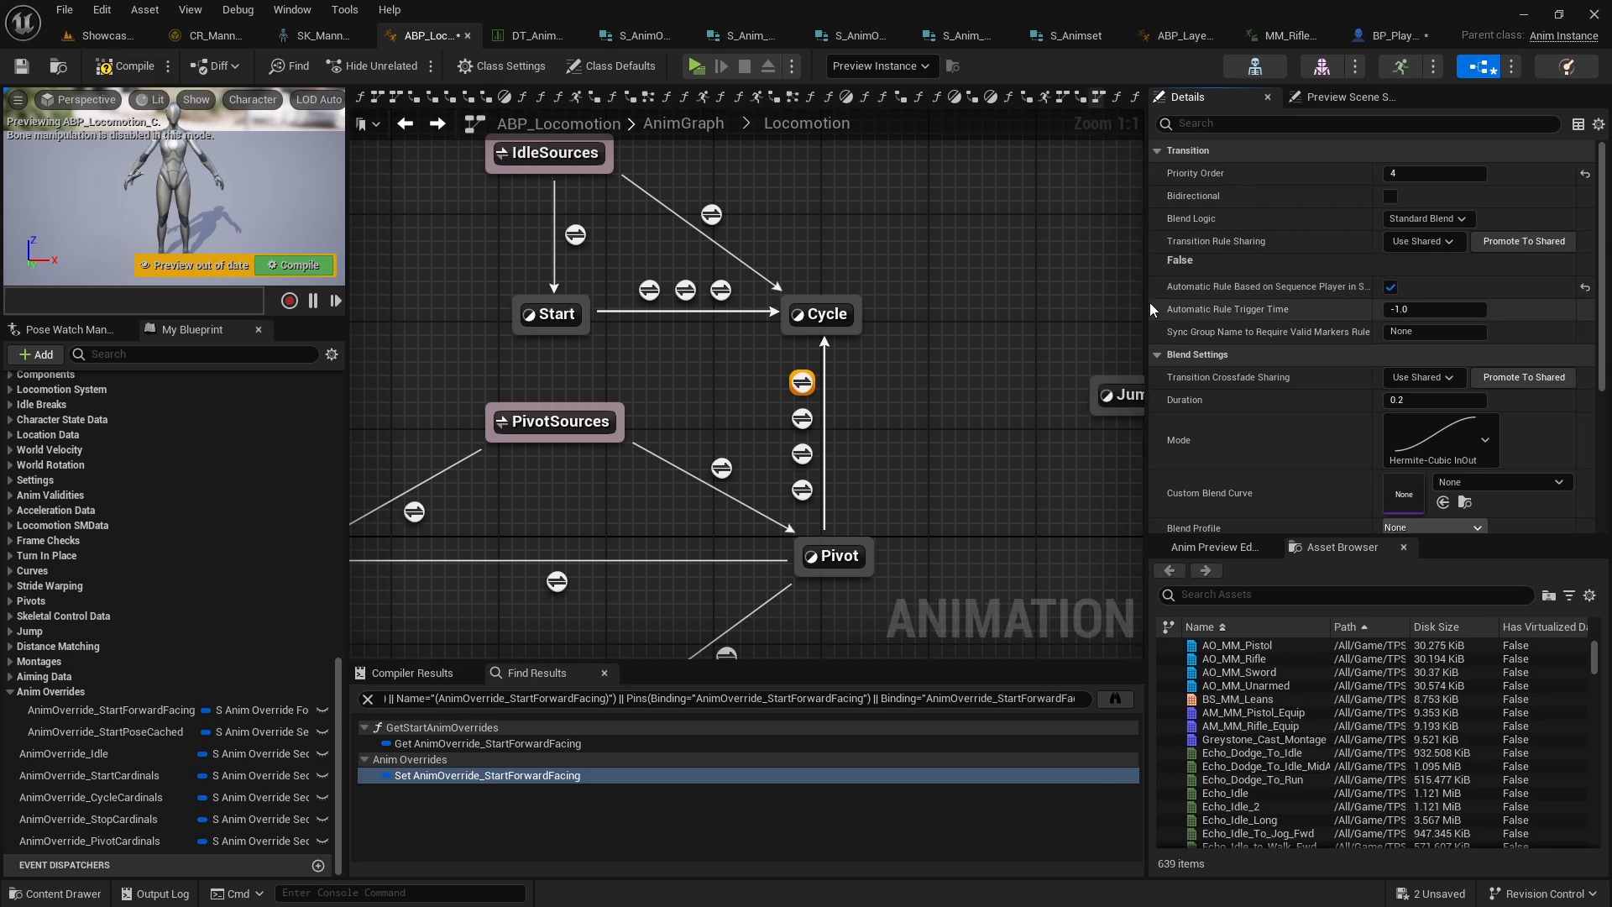
Play in the editor and run with the rifle to test the new Pivot-to-Cycle transition
scroll(1248, 299, "down", 3)
scroll(1304, 295, "up", 3)
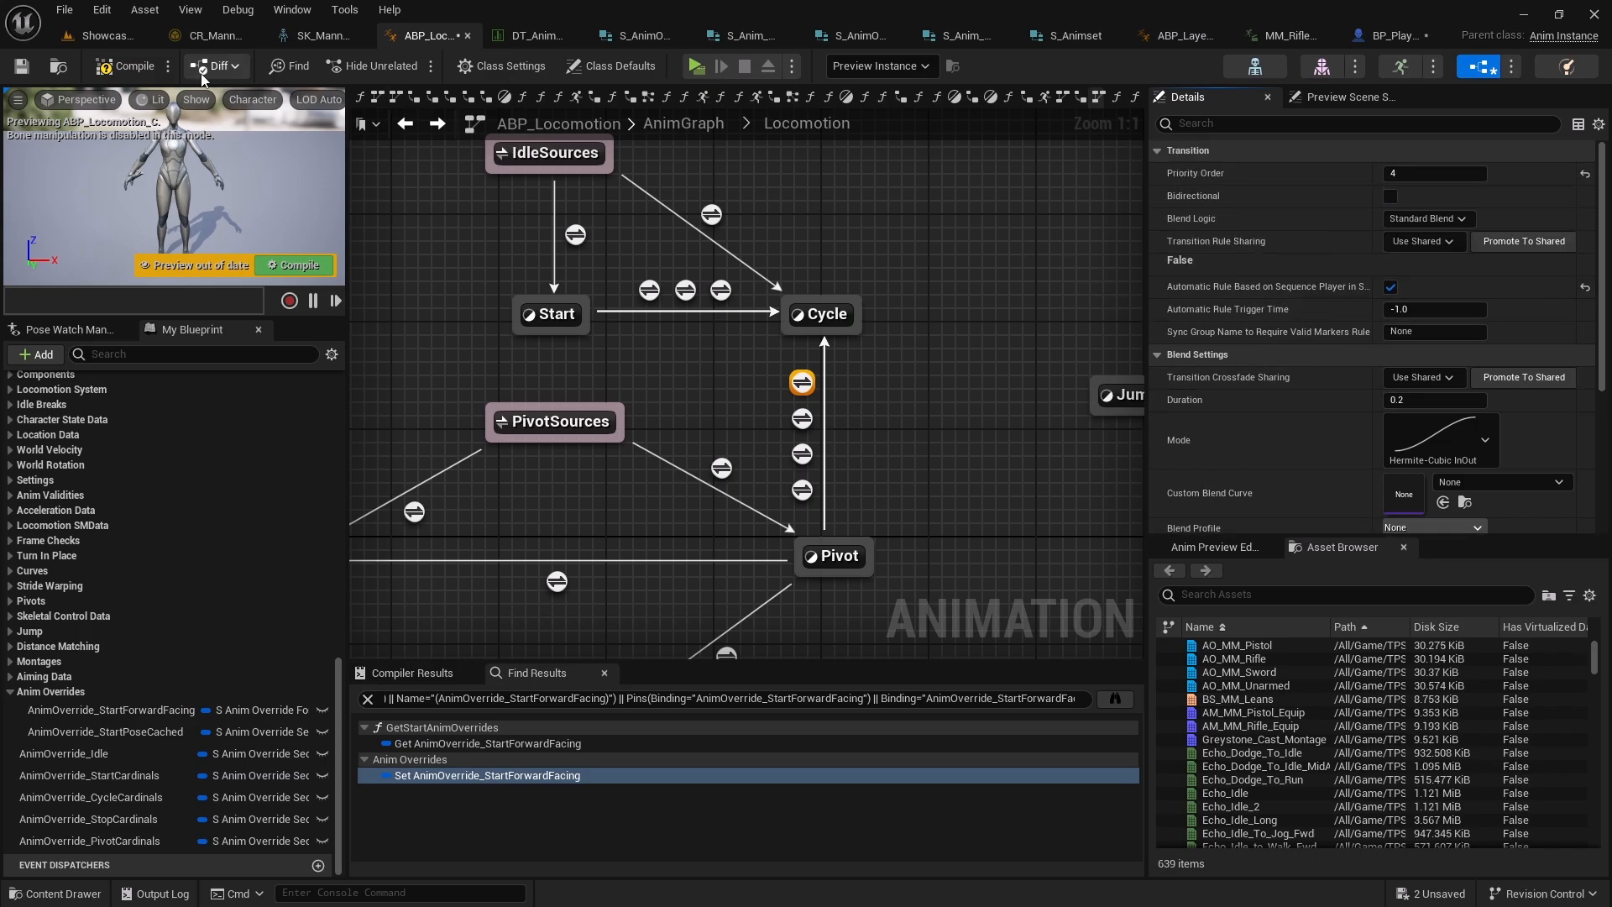
left_click(696, 66)
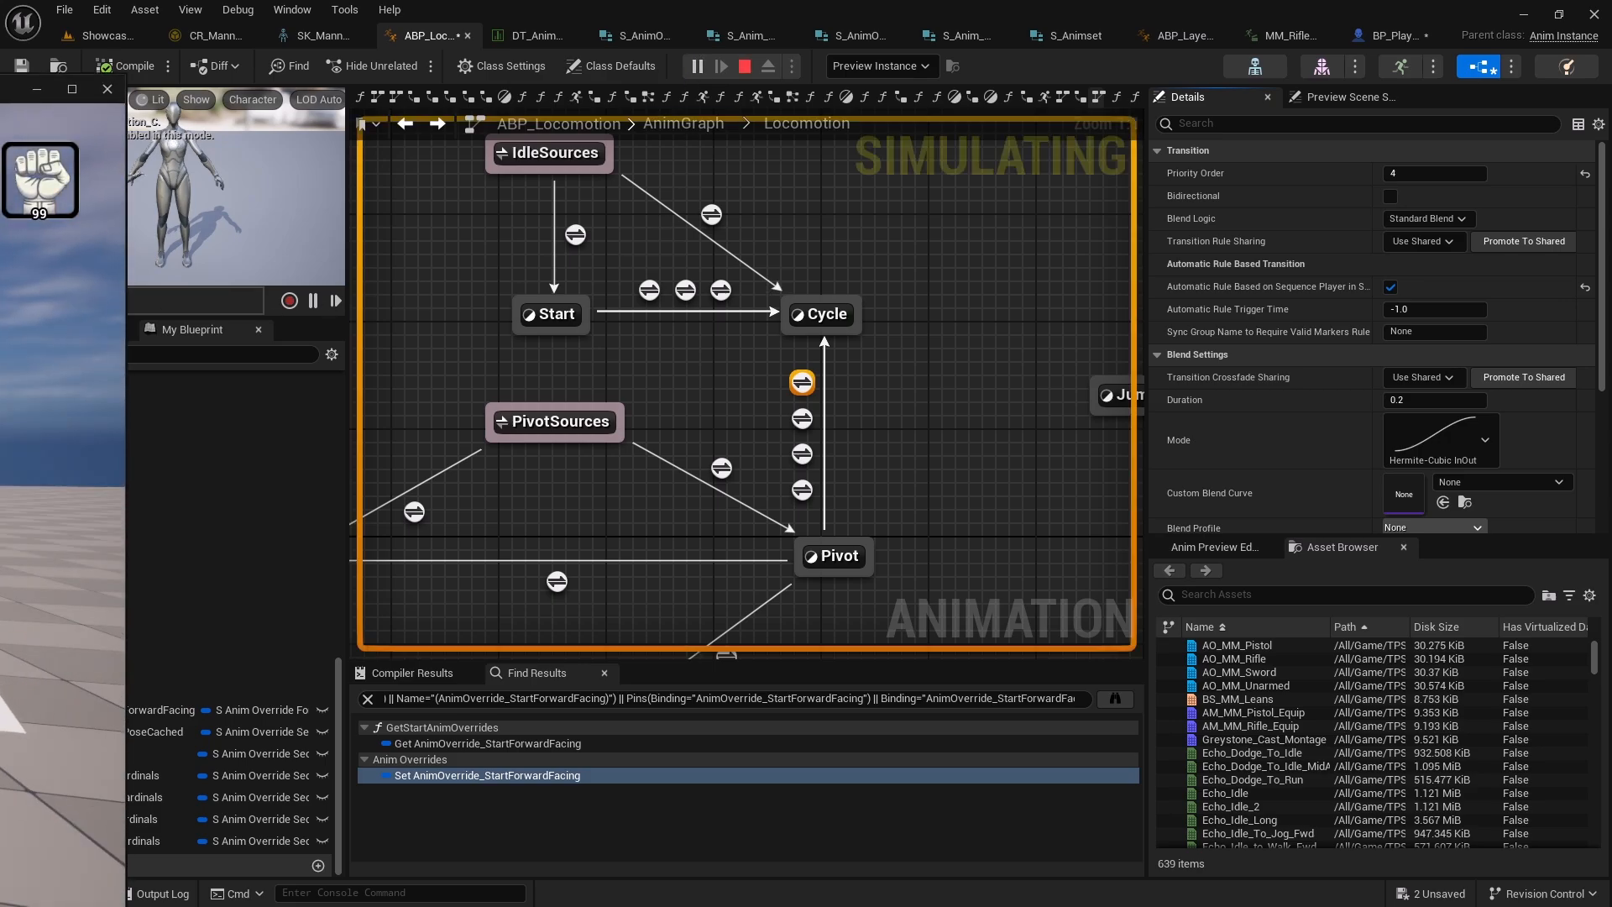
key("Escape")
left_click(700, 67)
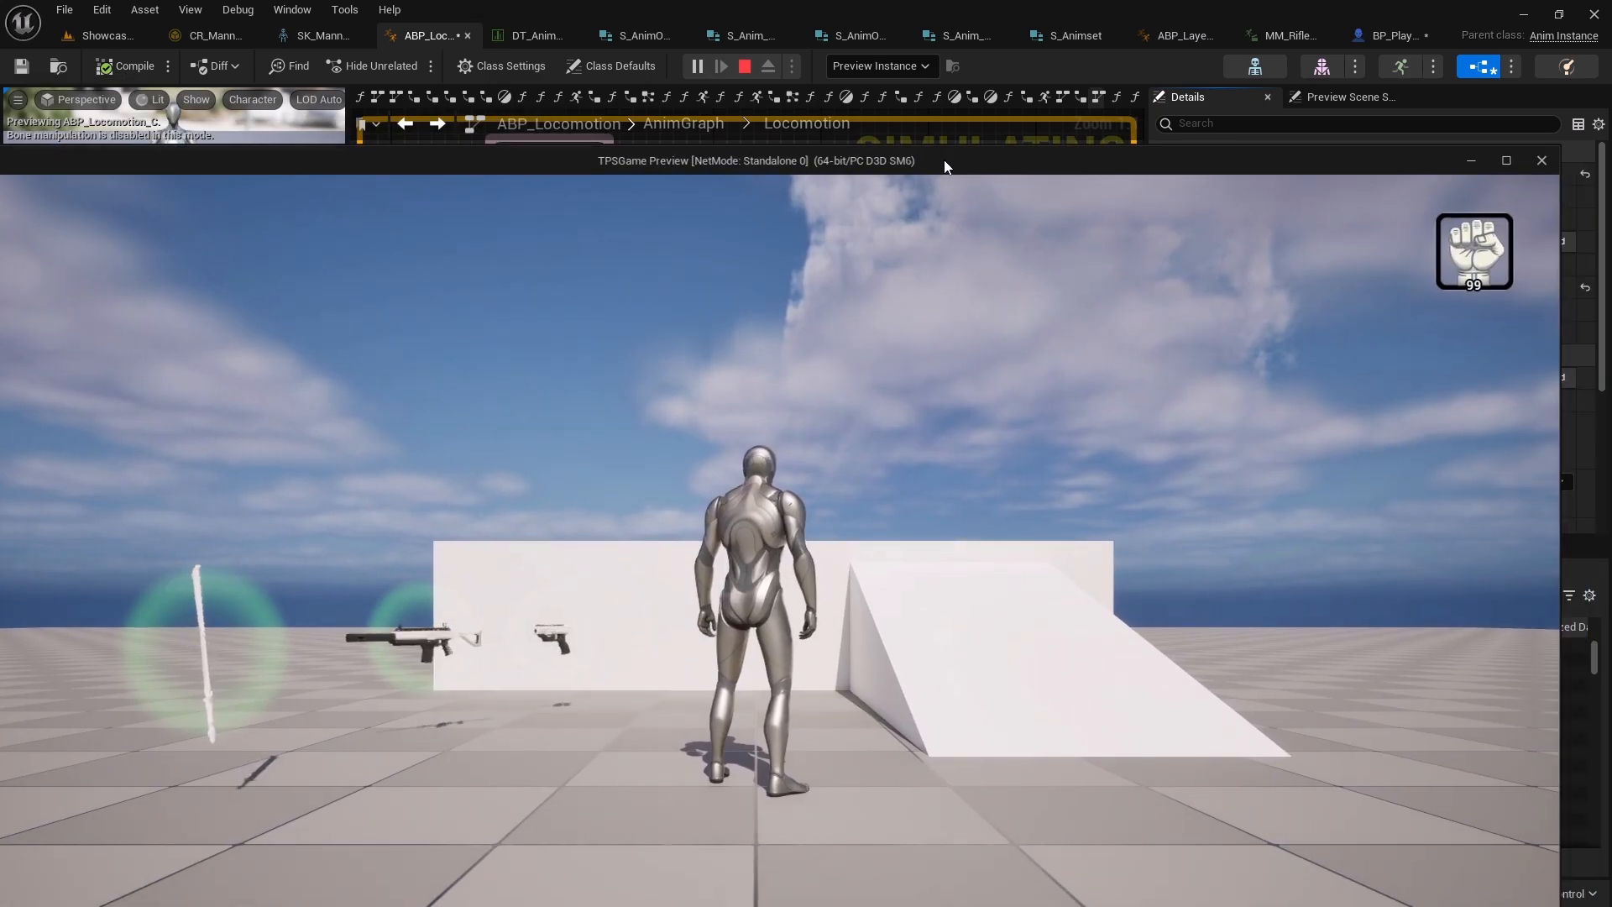
double_click(944, 166)
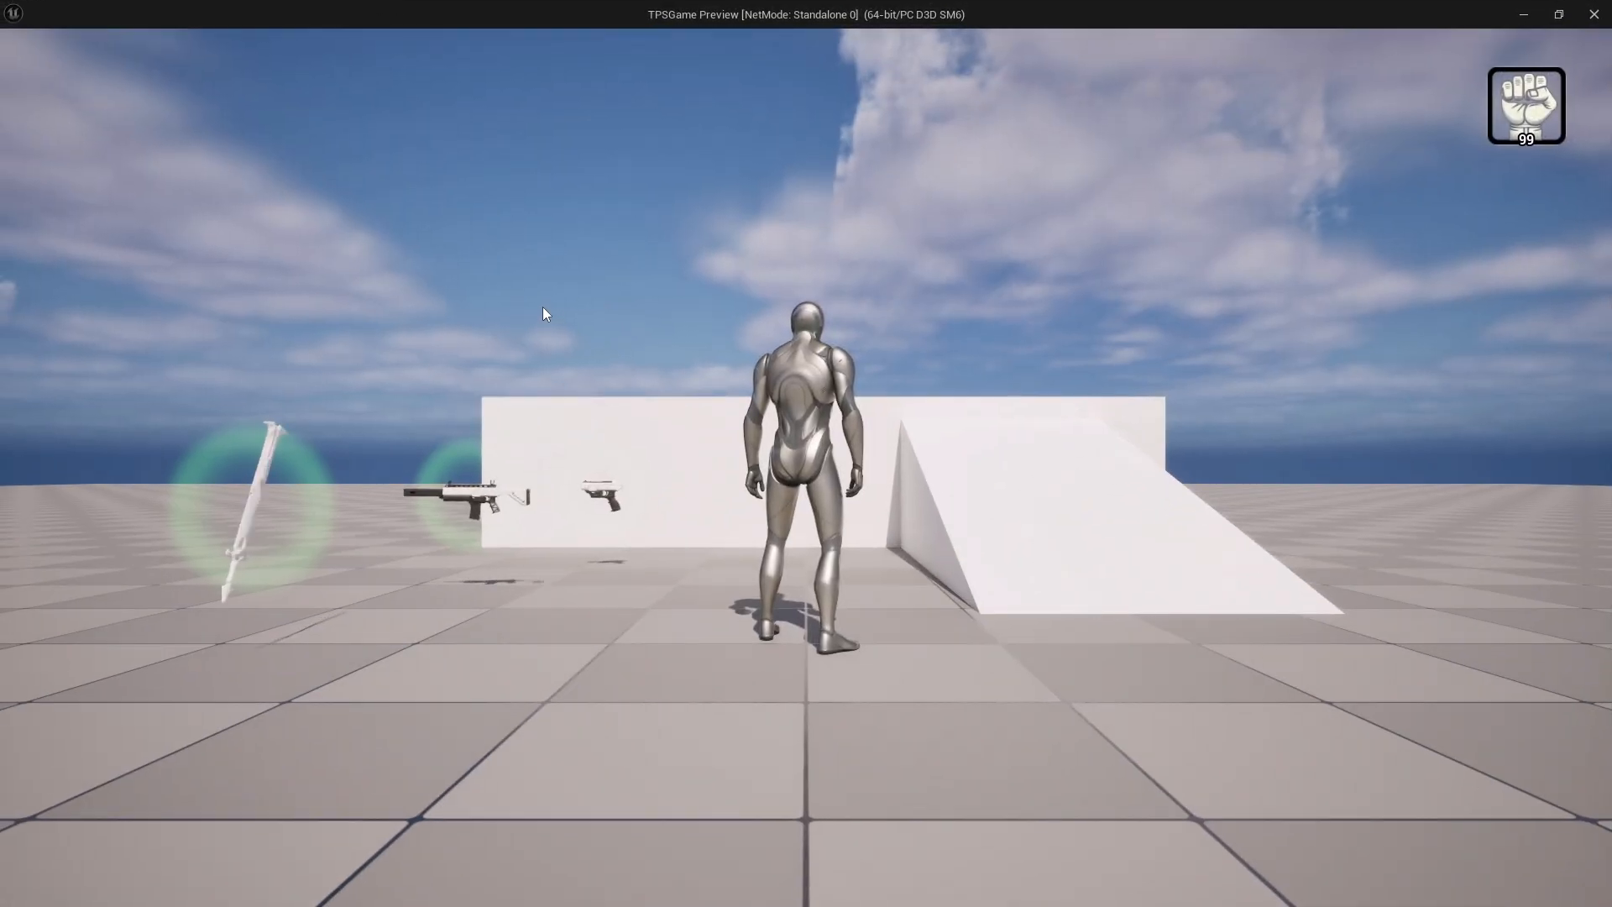
left_click(602, 289)
key("w")
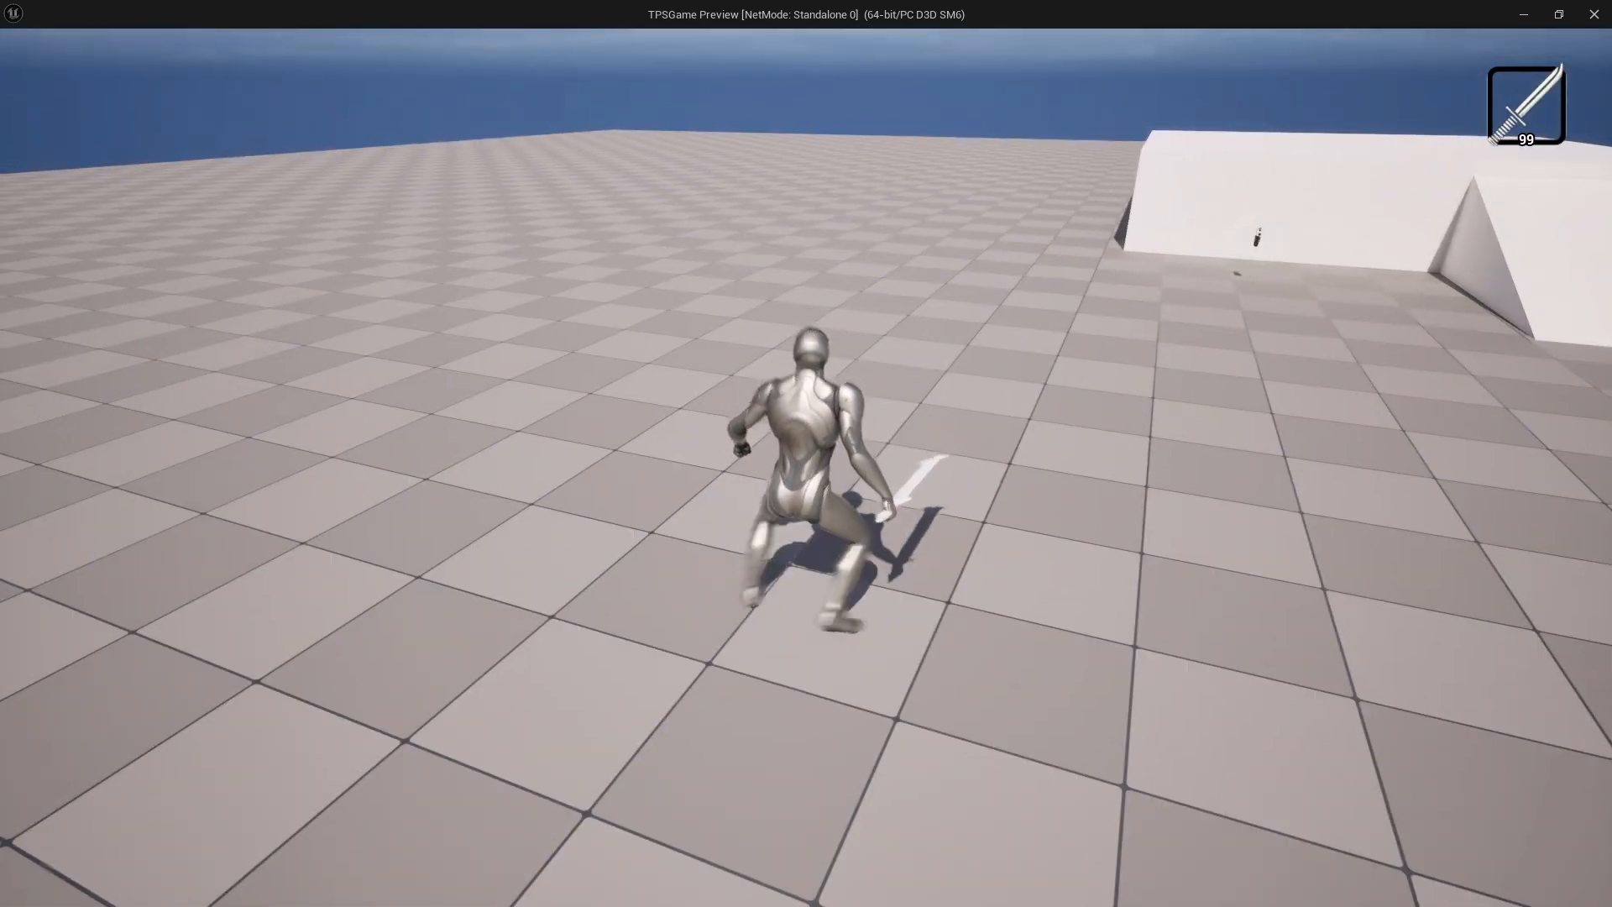
key("Escape")
Delete the added priority 4 Pivot-to-Cycle transition
right_click_drag(873, 413, 800, 372)
left_click(707, 371)
left_click_drag(734, 375, 734, 375)
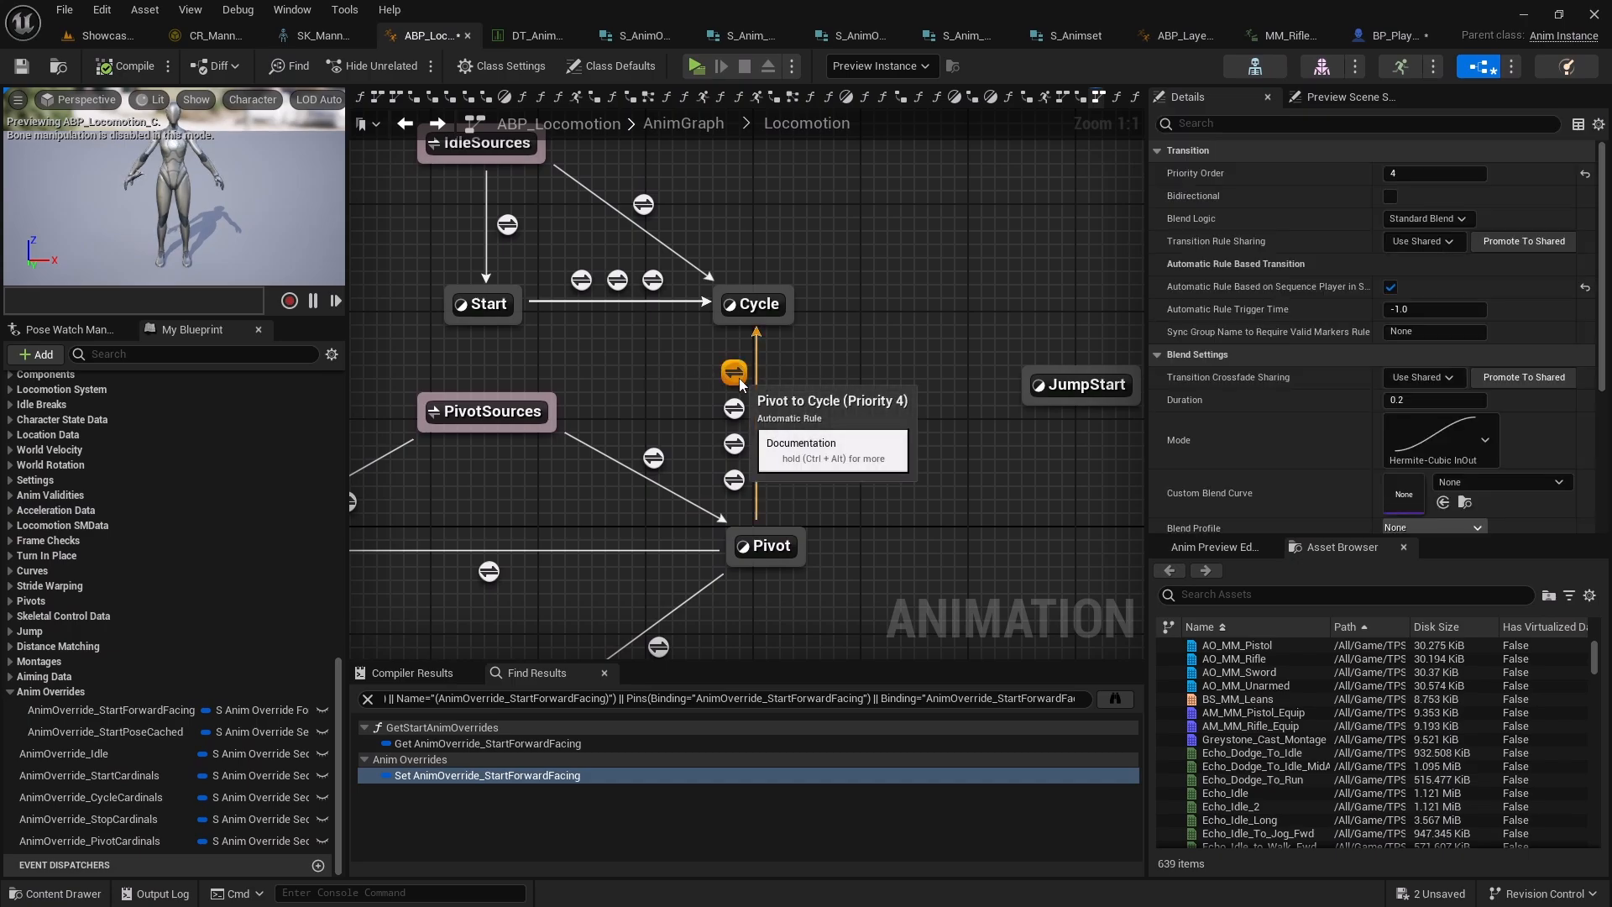
key("Delete")
Inspect the remaining Pivot-to-Cycle transitions and open the priority 3 transition's rule graph
left_click(734, 391)
left_click(733, 426)
left_click(734, 461)
right_click_drag(734, 464, 751, 441)
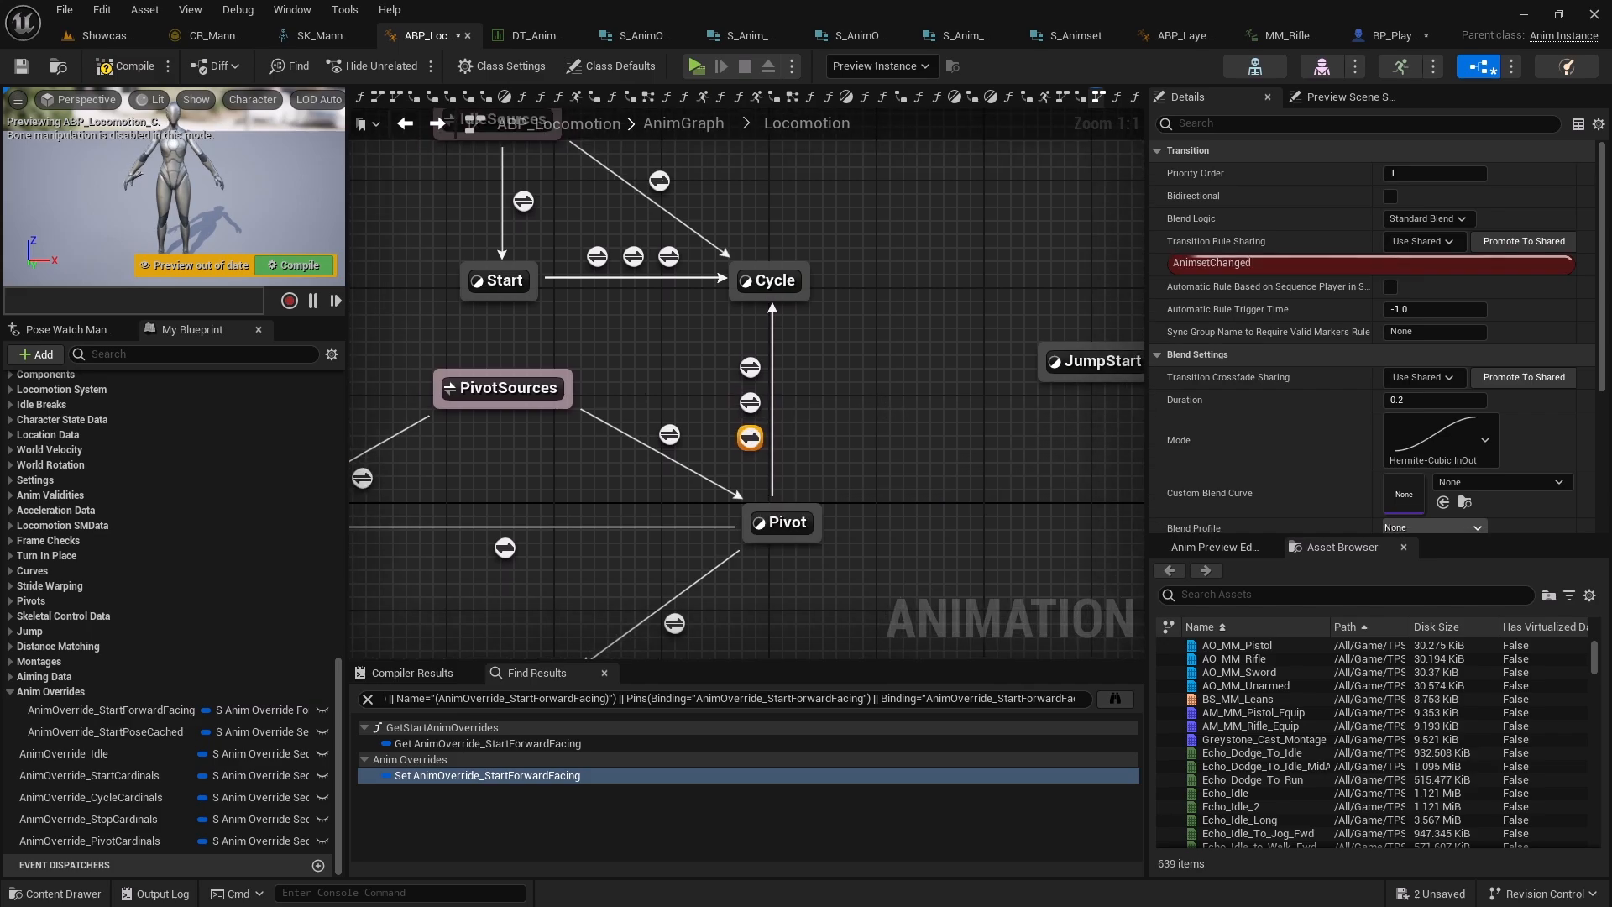
double_click(750, 367)
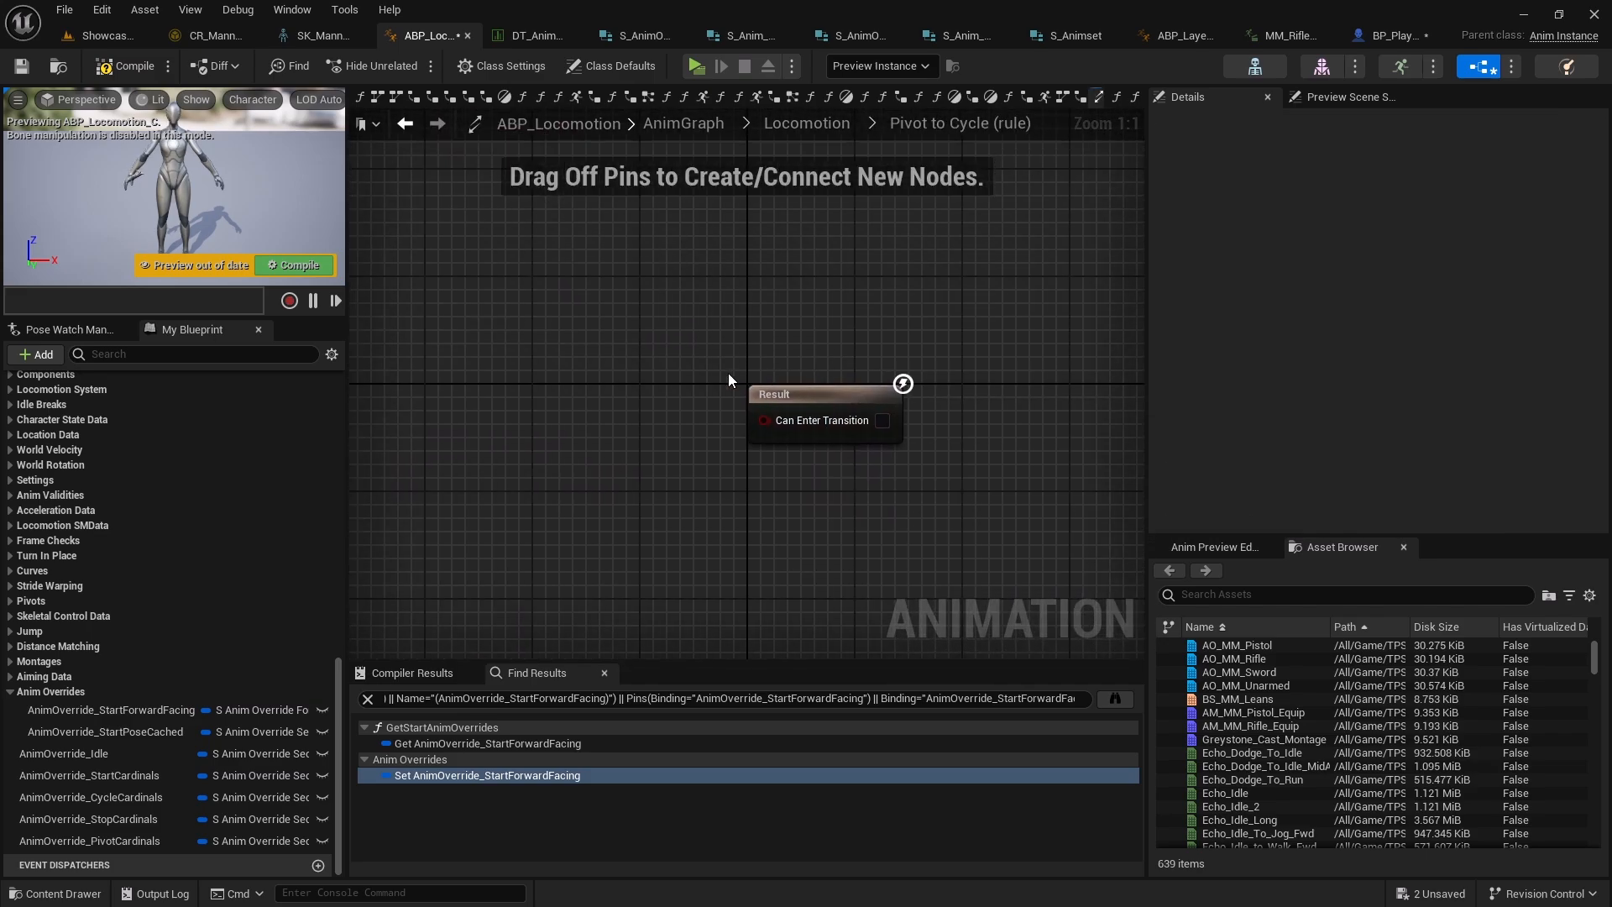
key("alt+Left")
left_click(750, 368)
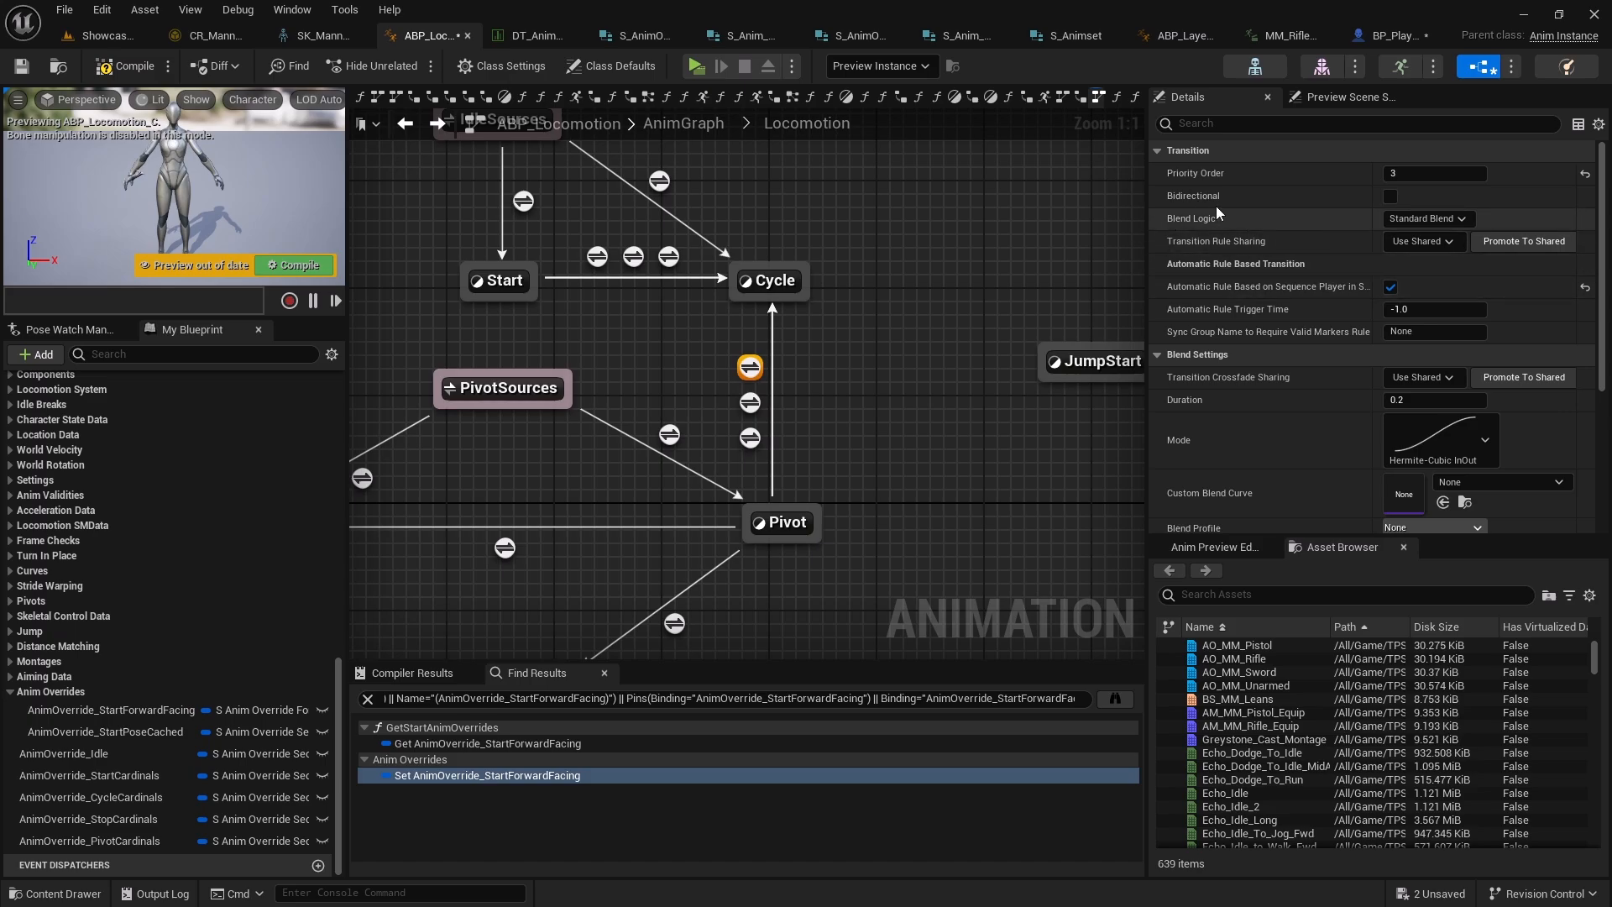
mouse_move(1256, 294)
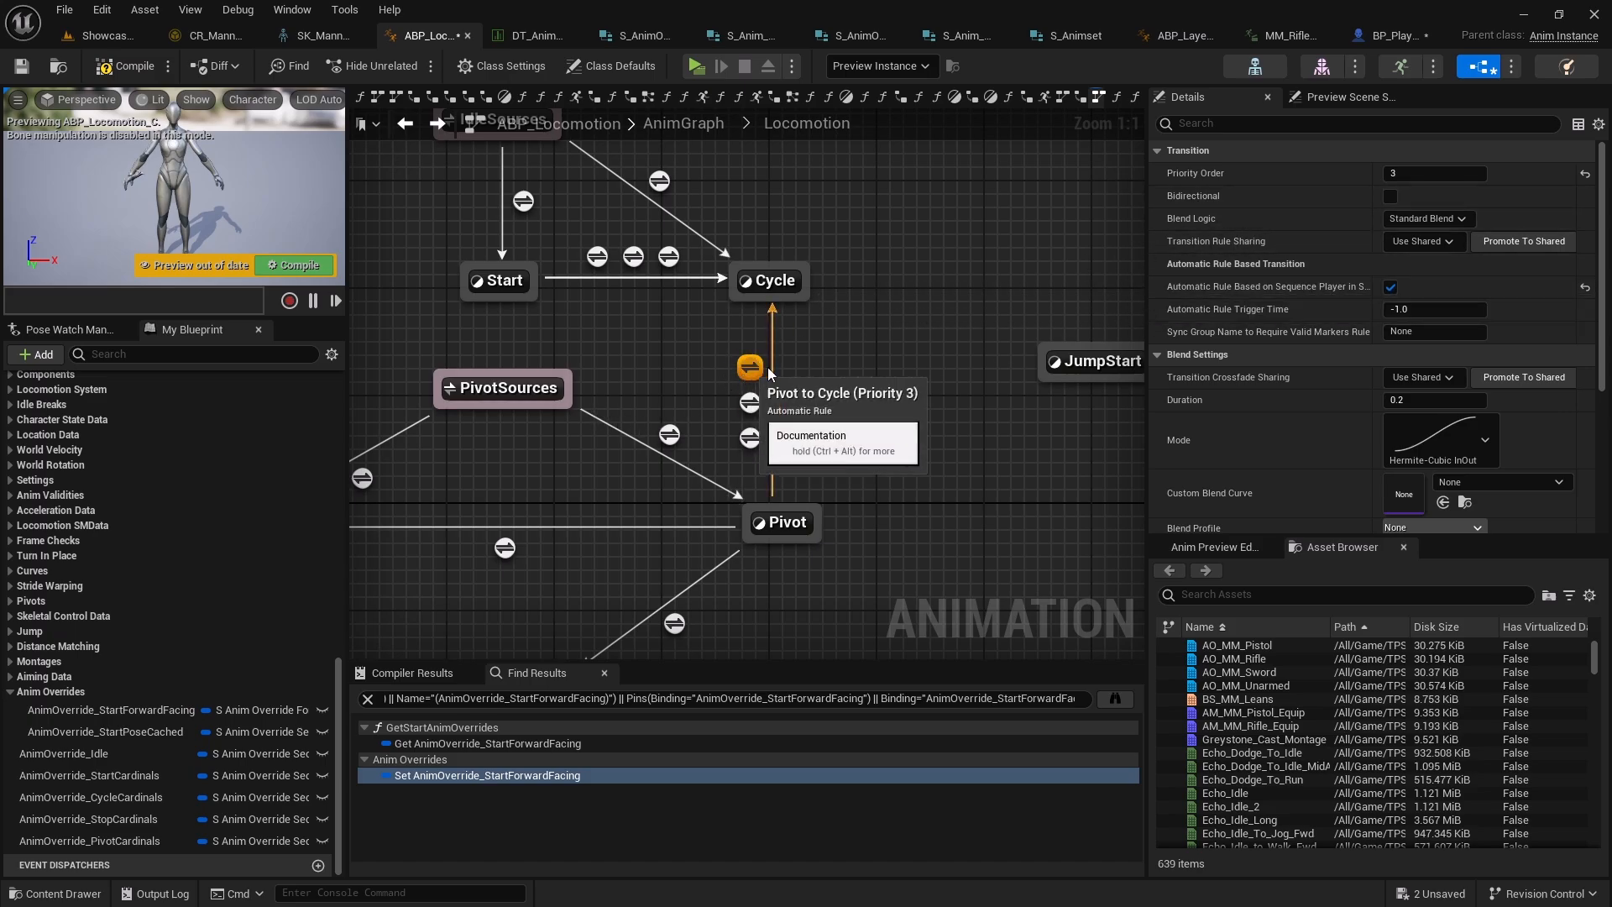
left_click(755, 405)
double_click(751, 404)
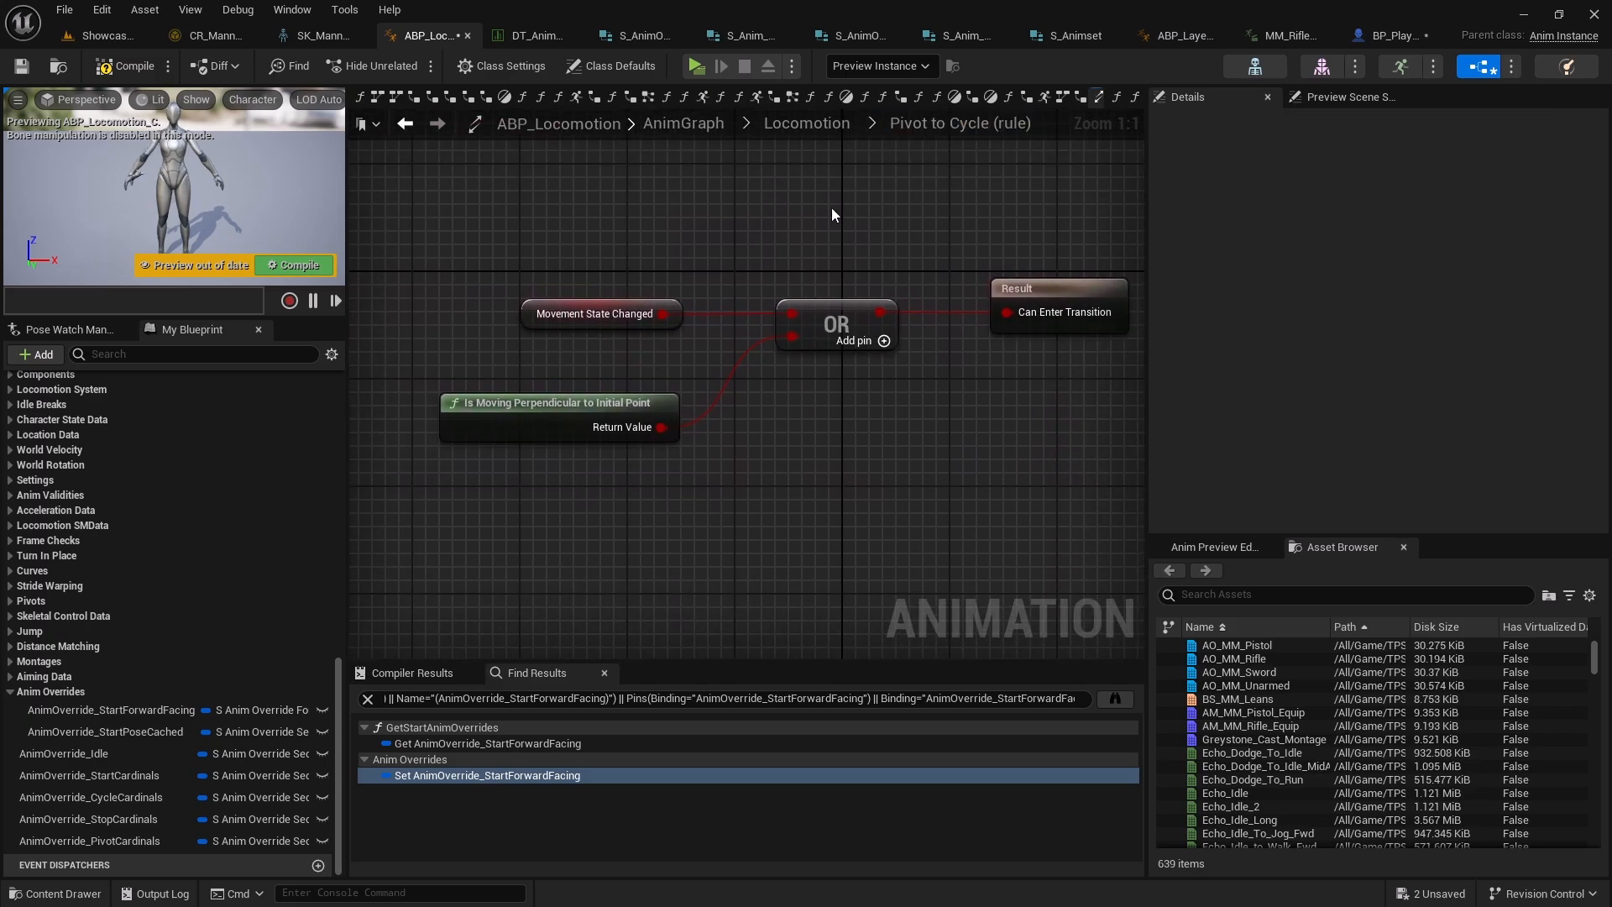
right_click_drag(791, 469, 737, 512)
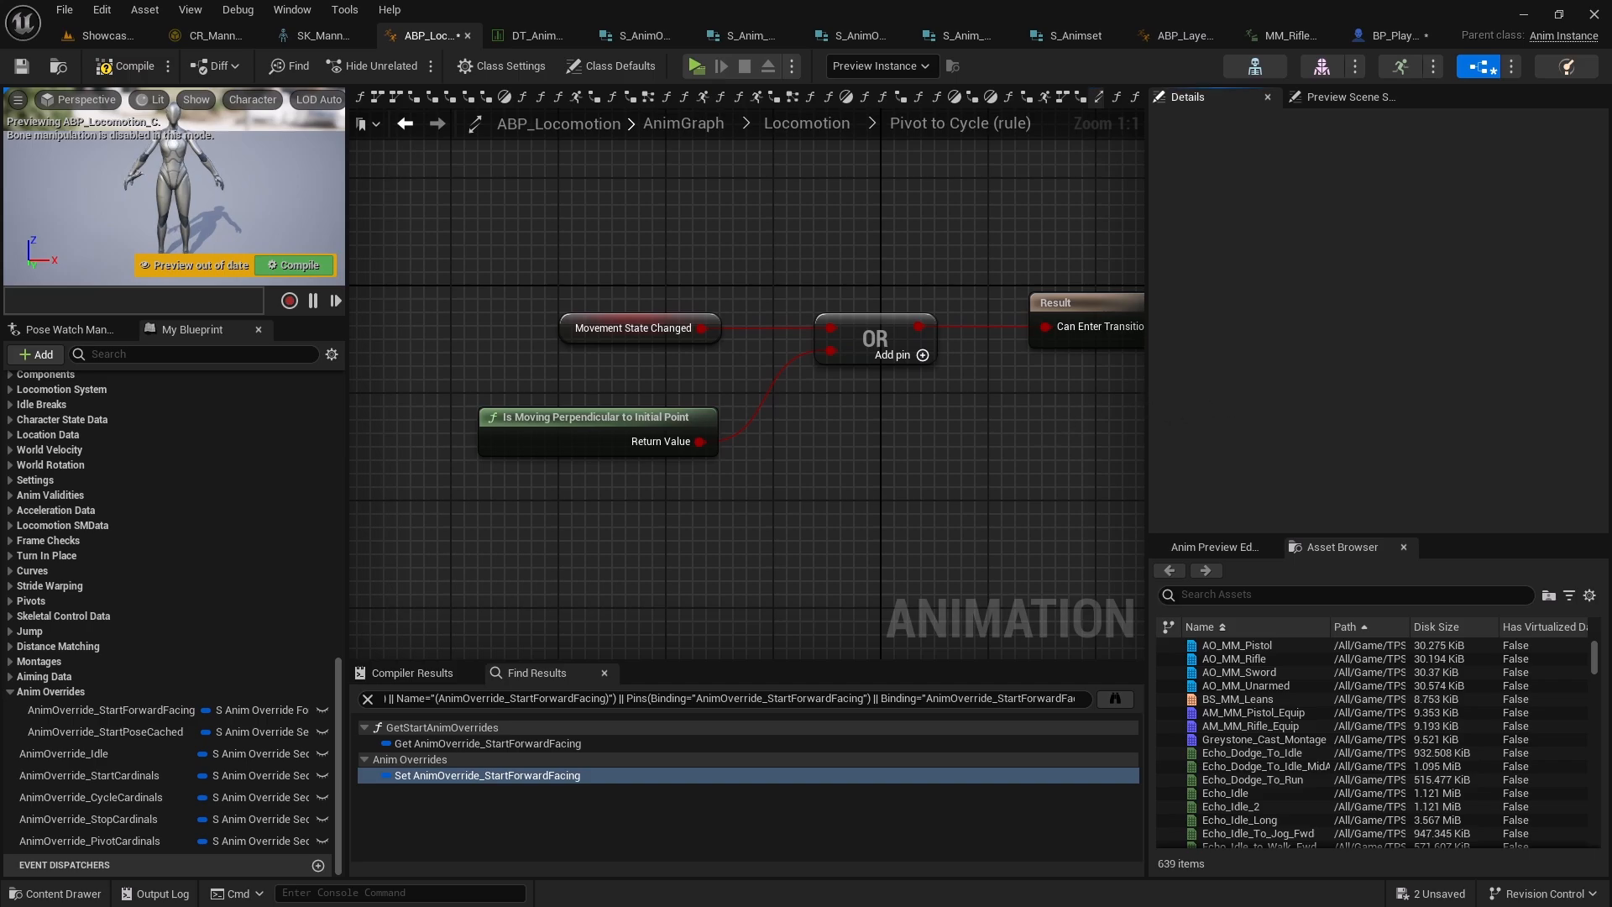
Add a Last Pivot Time getter node to the Pivot to Cycle rule graph
right_click(510, 552)
type("getlast")
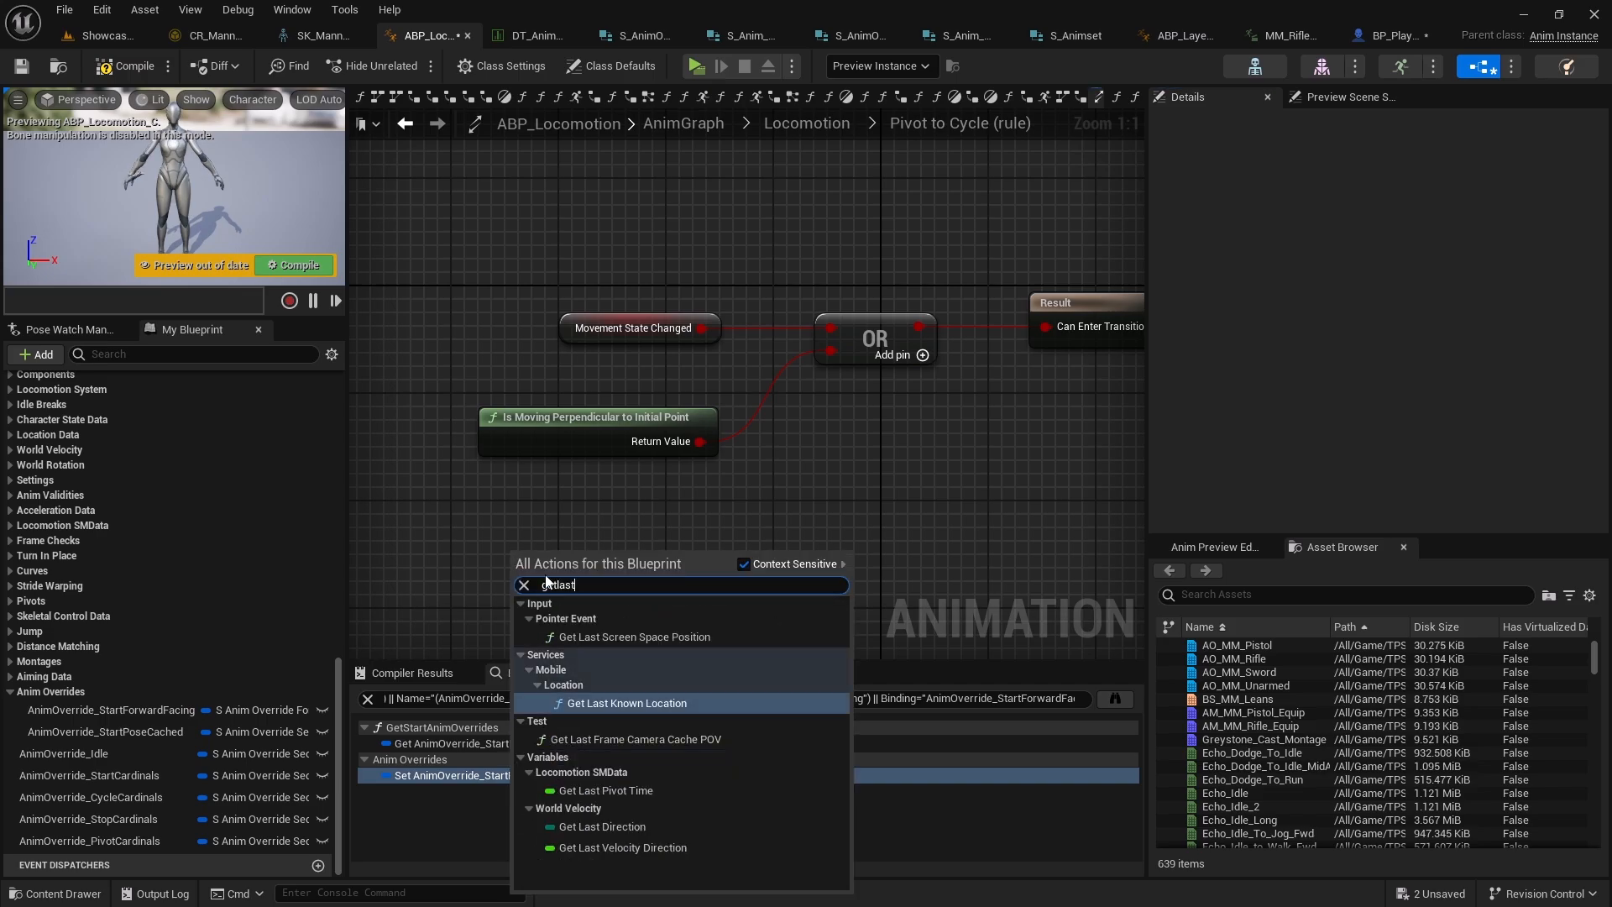
left_click(606, 790)
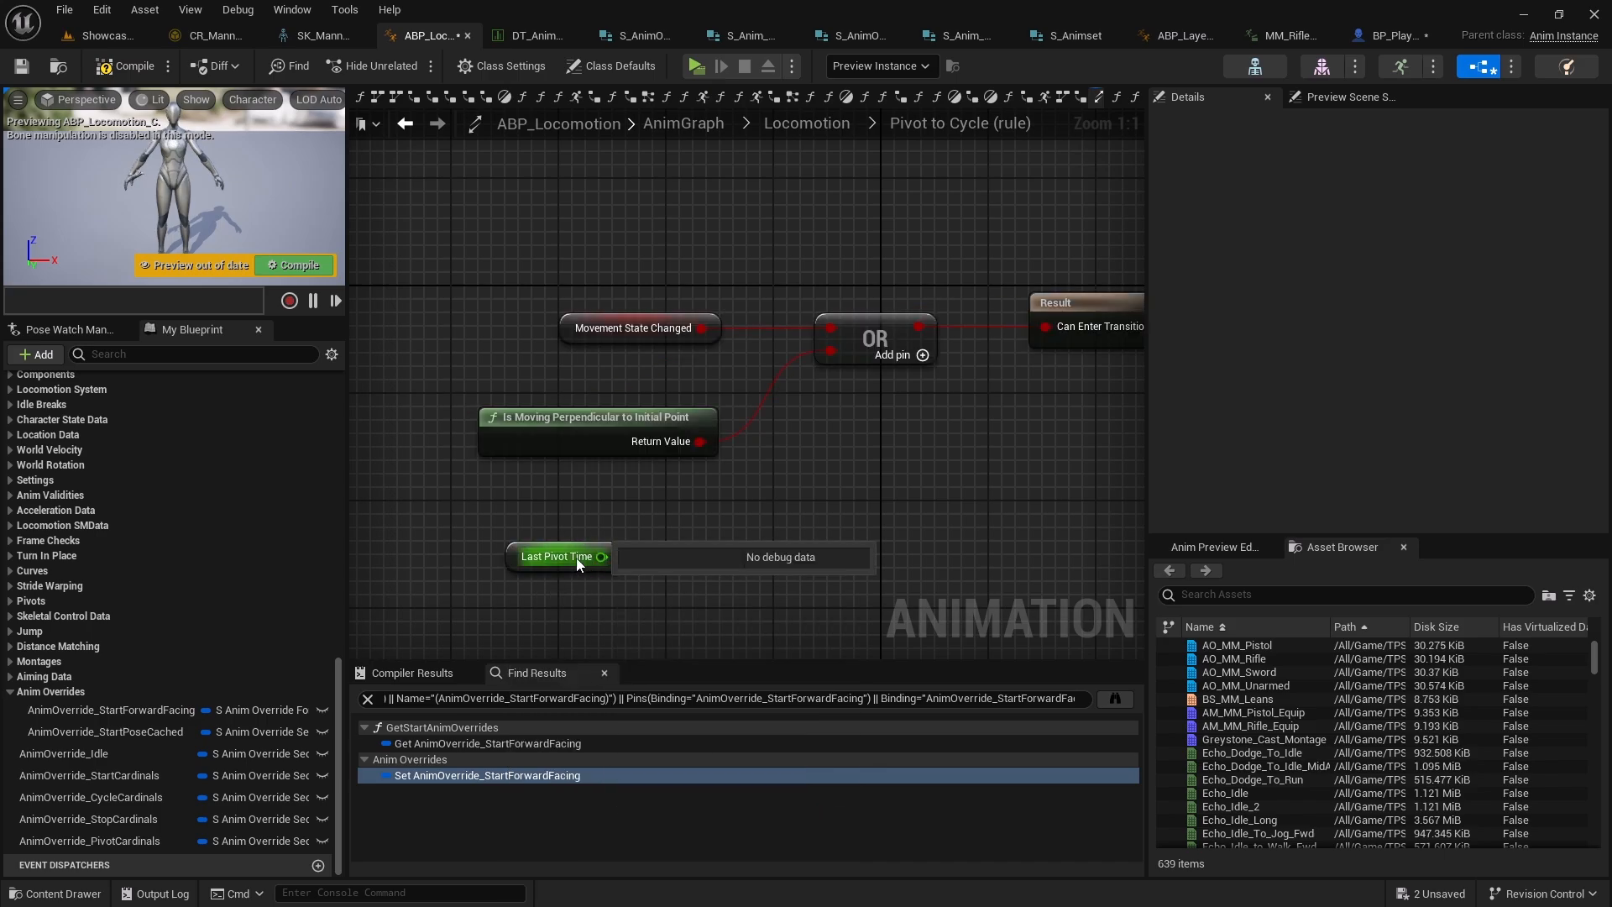
right_click_drag(601, 556, 676, 436)
Find references to Last Pivot Time and inspect where it is set in Setup Pivot Anim Layer and Update Pivot State
right_click(617, 436)
right_click(587, 440)
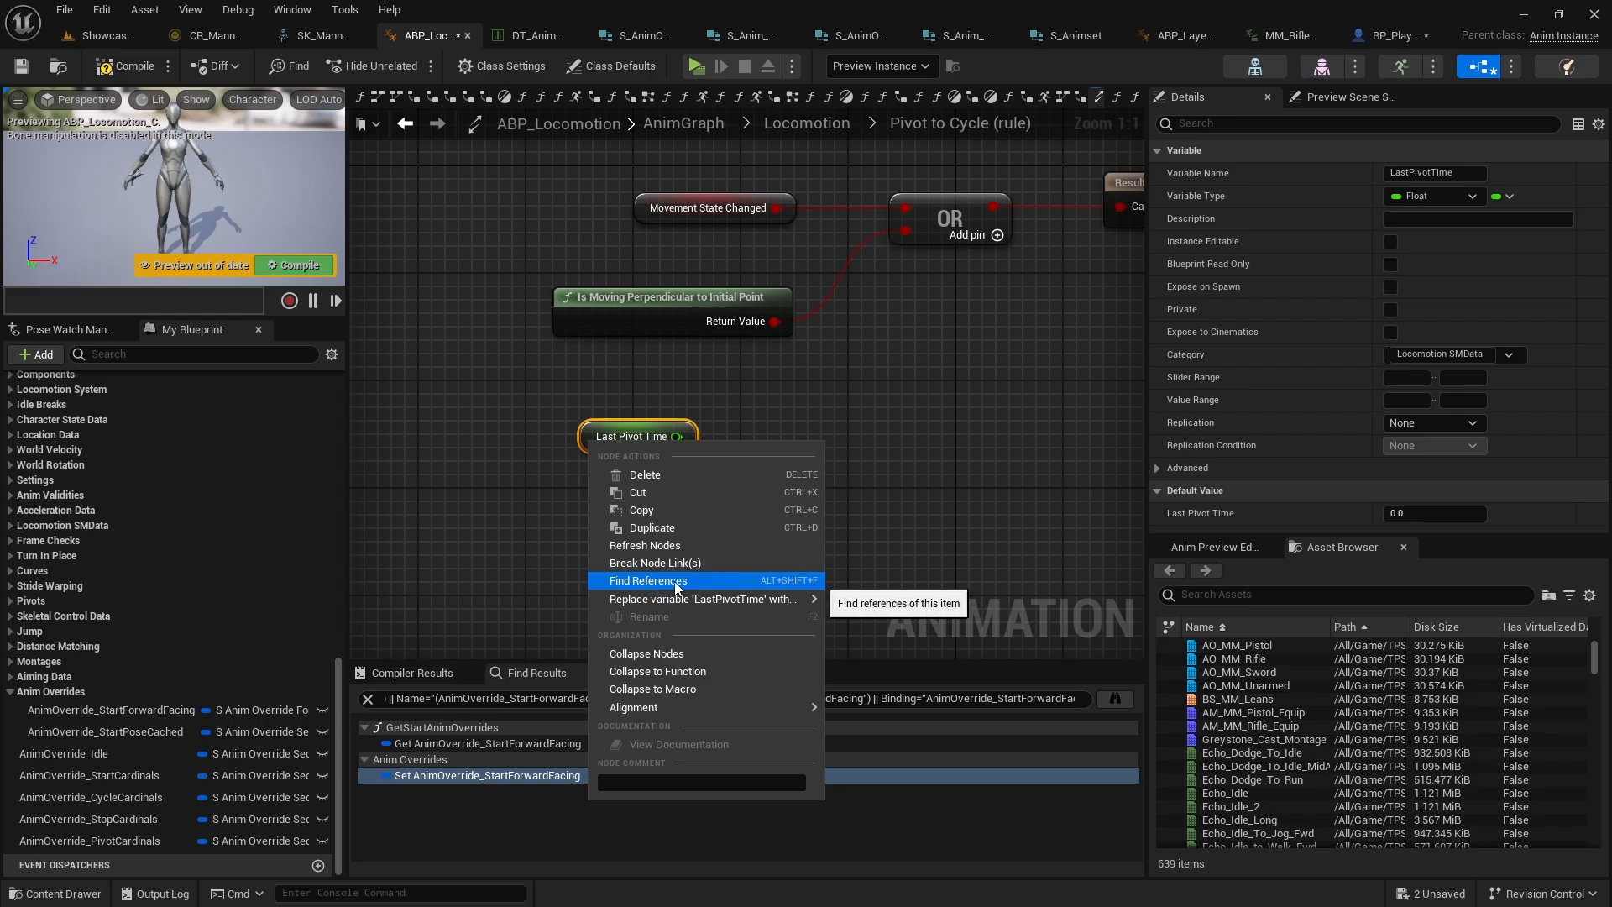
left_click(679, 581)
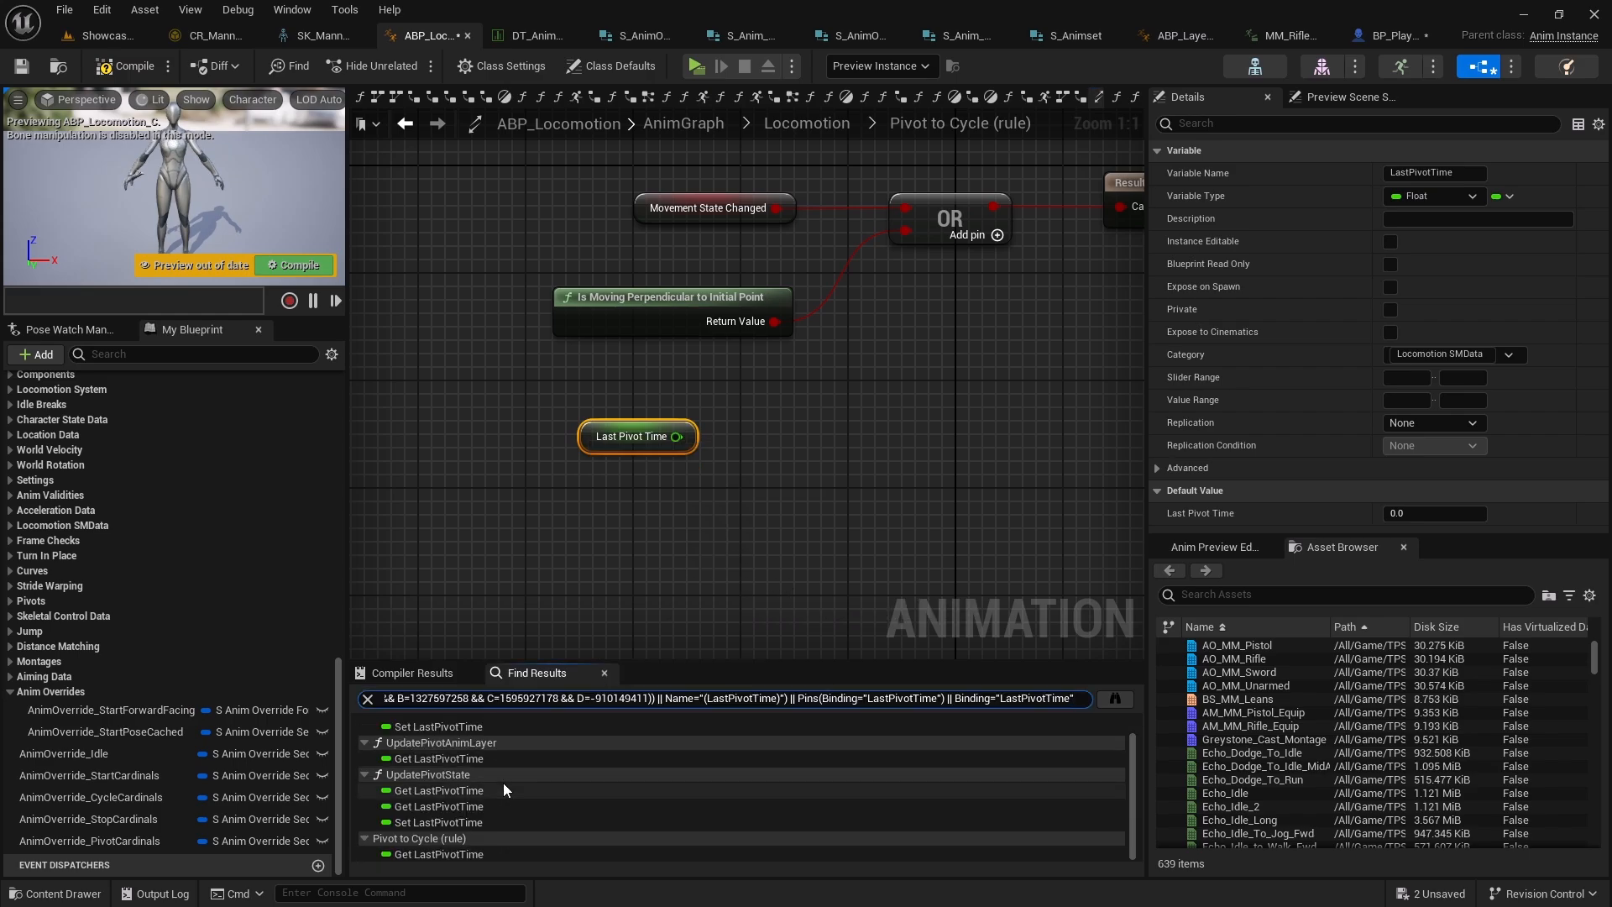
scroll(502, 782, "up", 1)
left_click(470, 743)
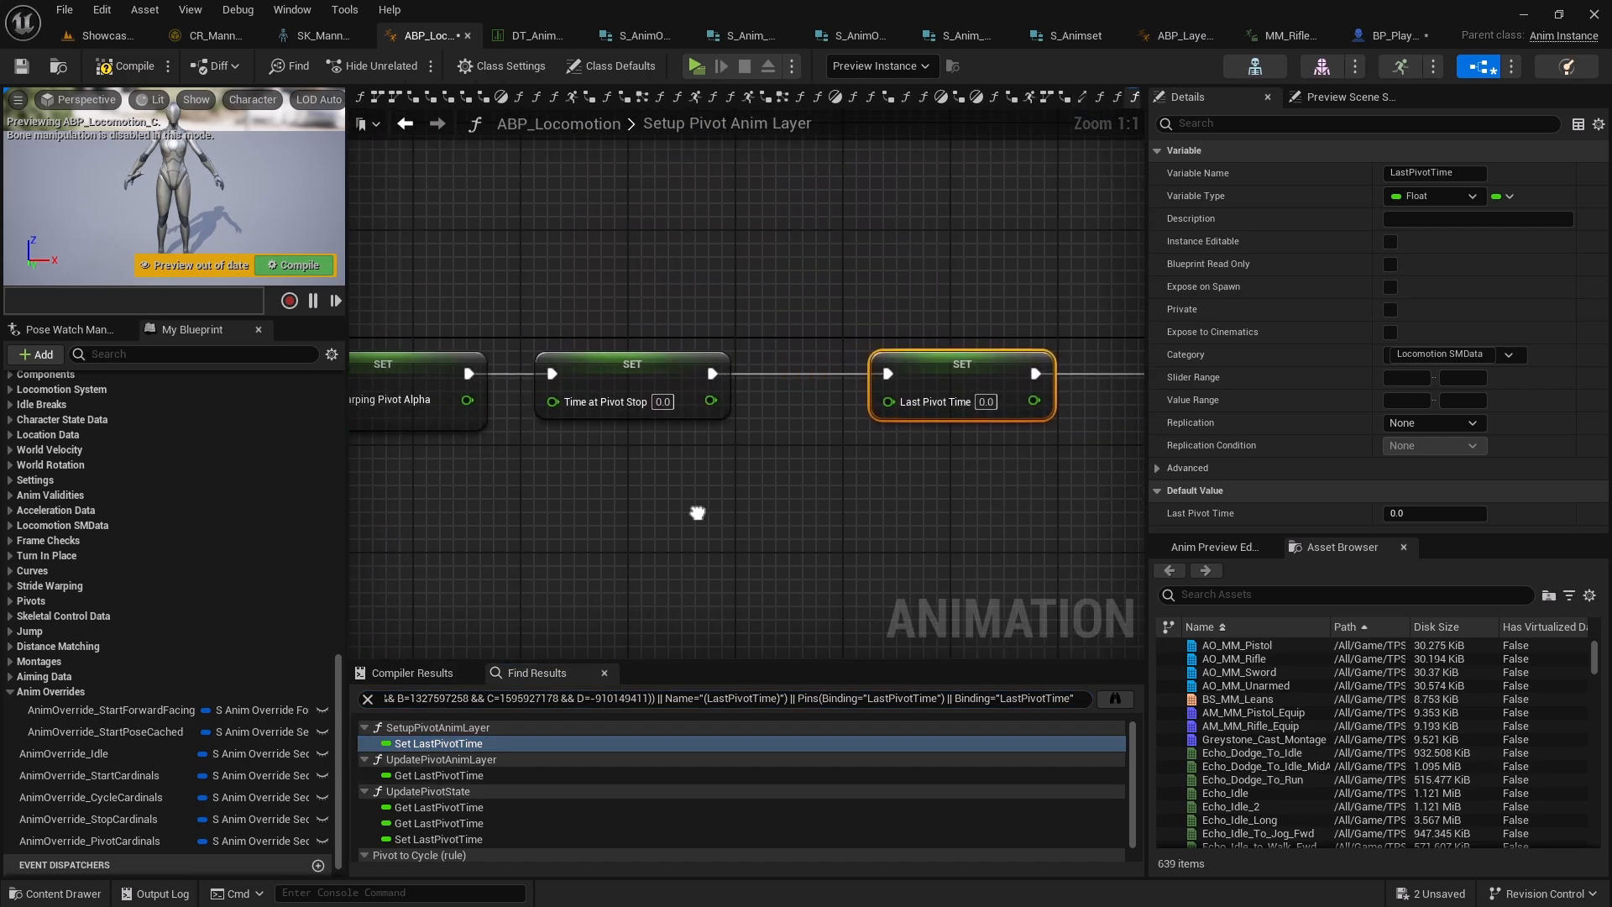
scroll(600, 552, "down", 7)
right_click_drag(599, 552, 791, 436)
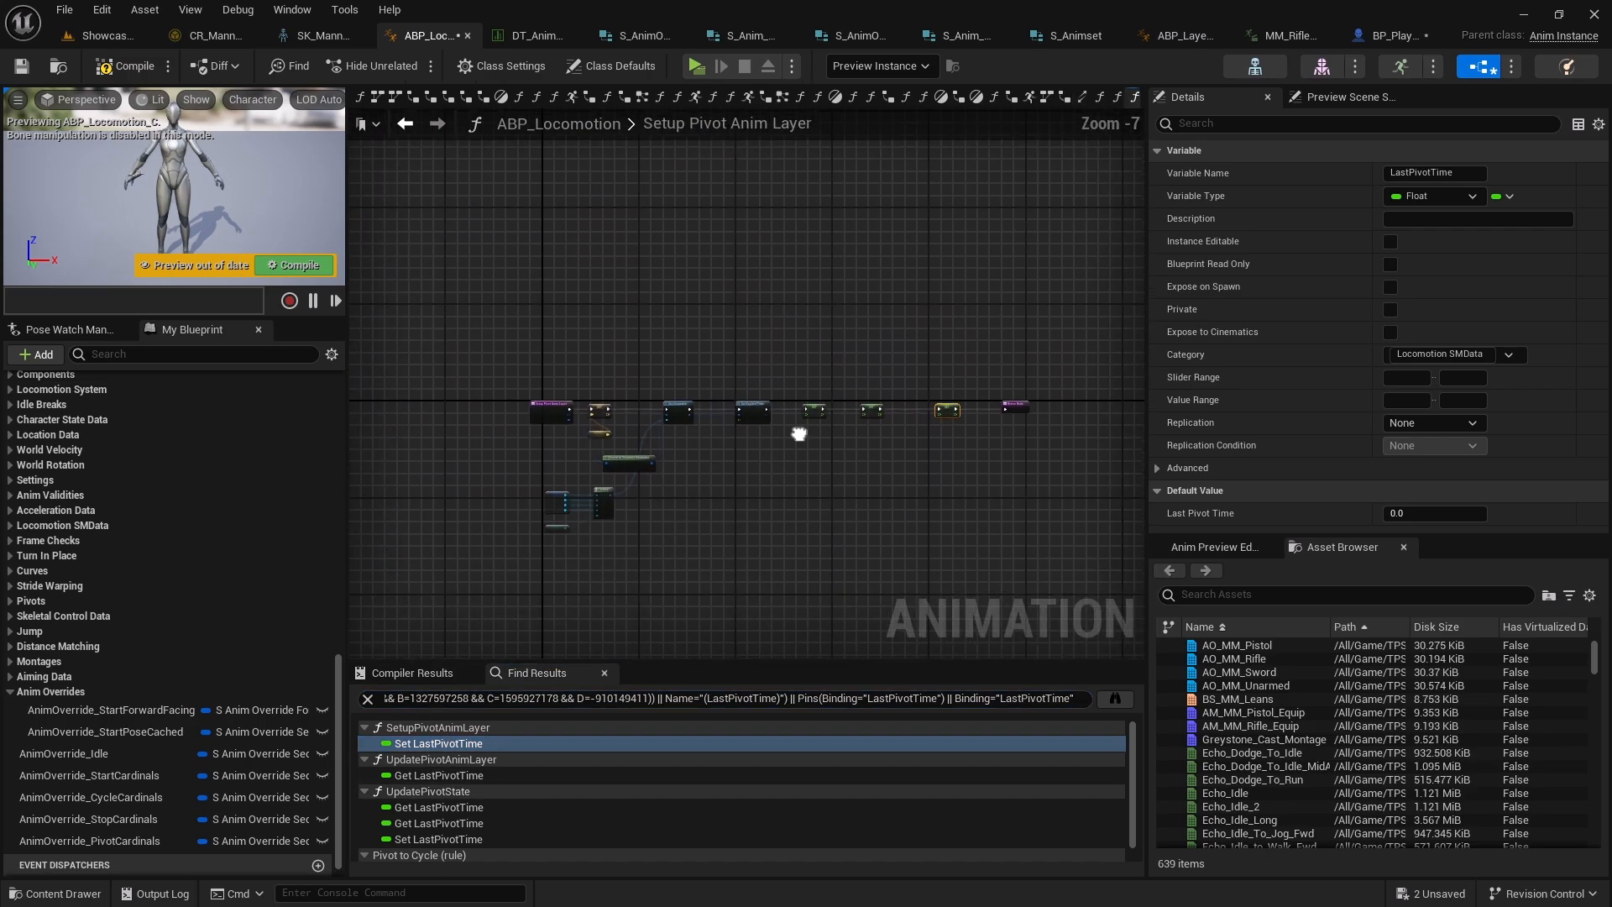
scroll(571, 417, "up", 6)
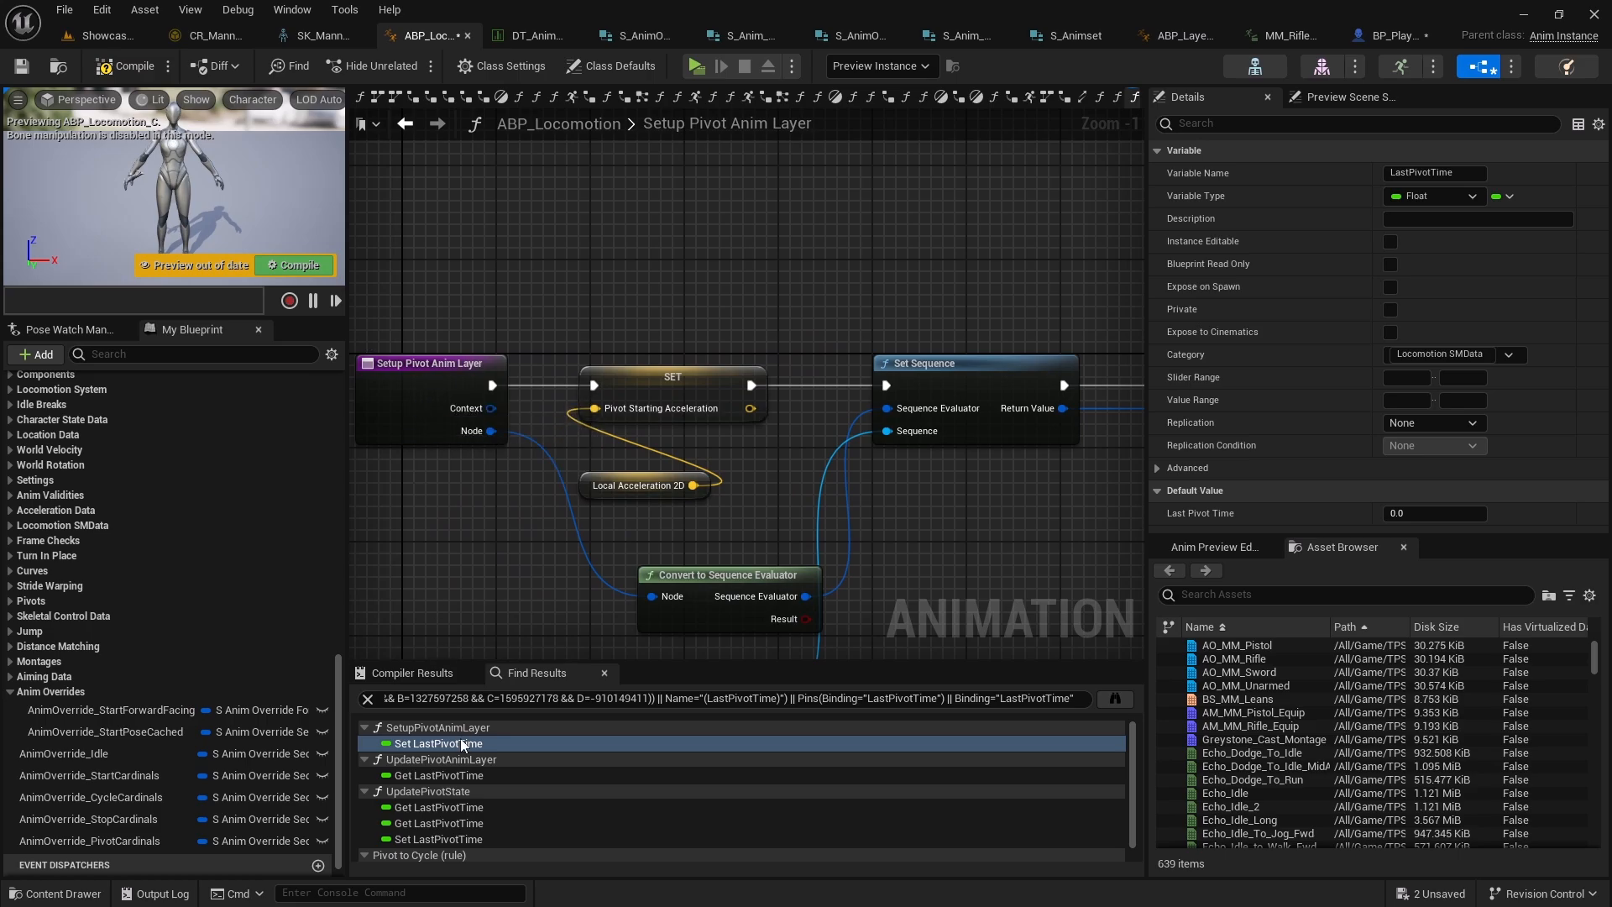
scroll(490, 788, "down", 1)
left_click(468, 821)
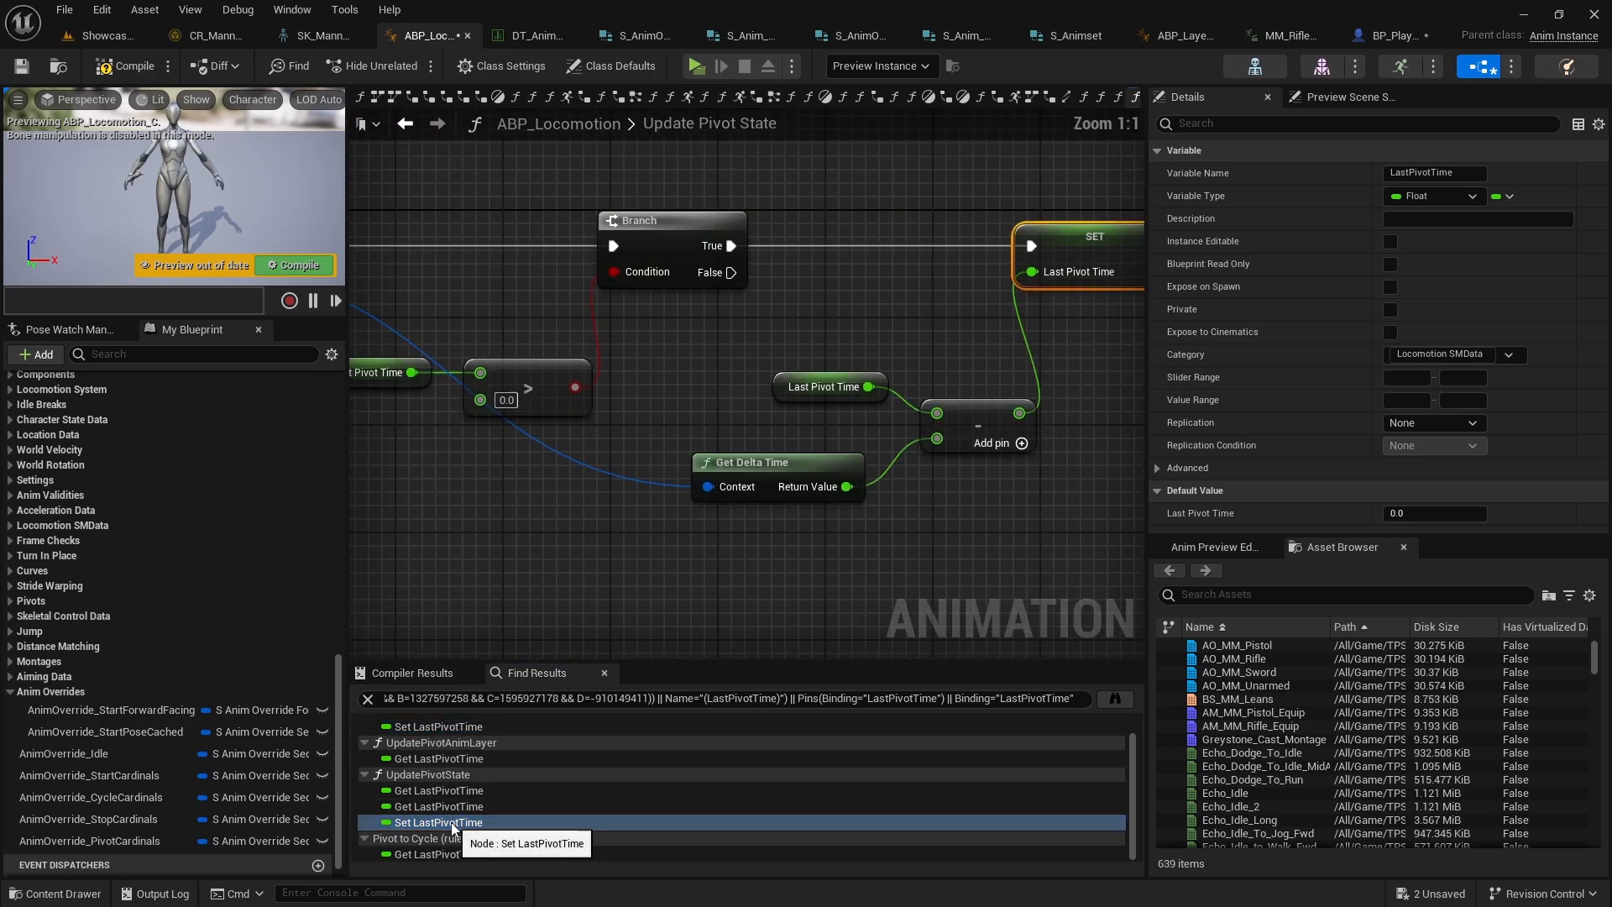
right_click_drag(484, 511, 940, 417)
scroll(586, 461, "down", 4)
scroll(636, 380, "up", 4)
right_click_drag(1070, 384, 460, 365)
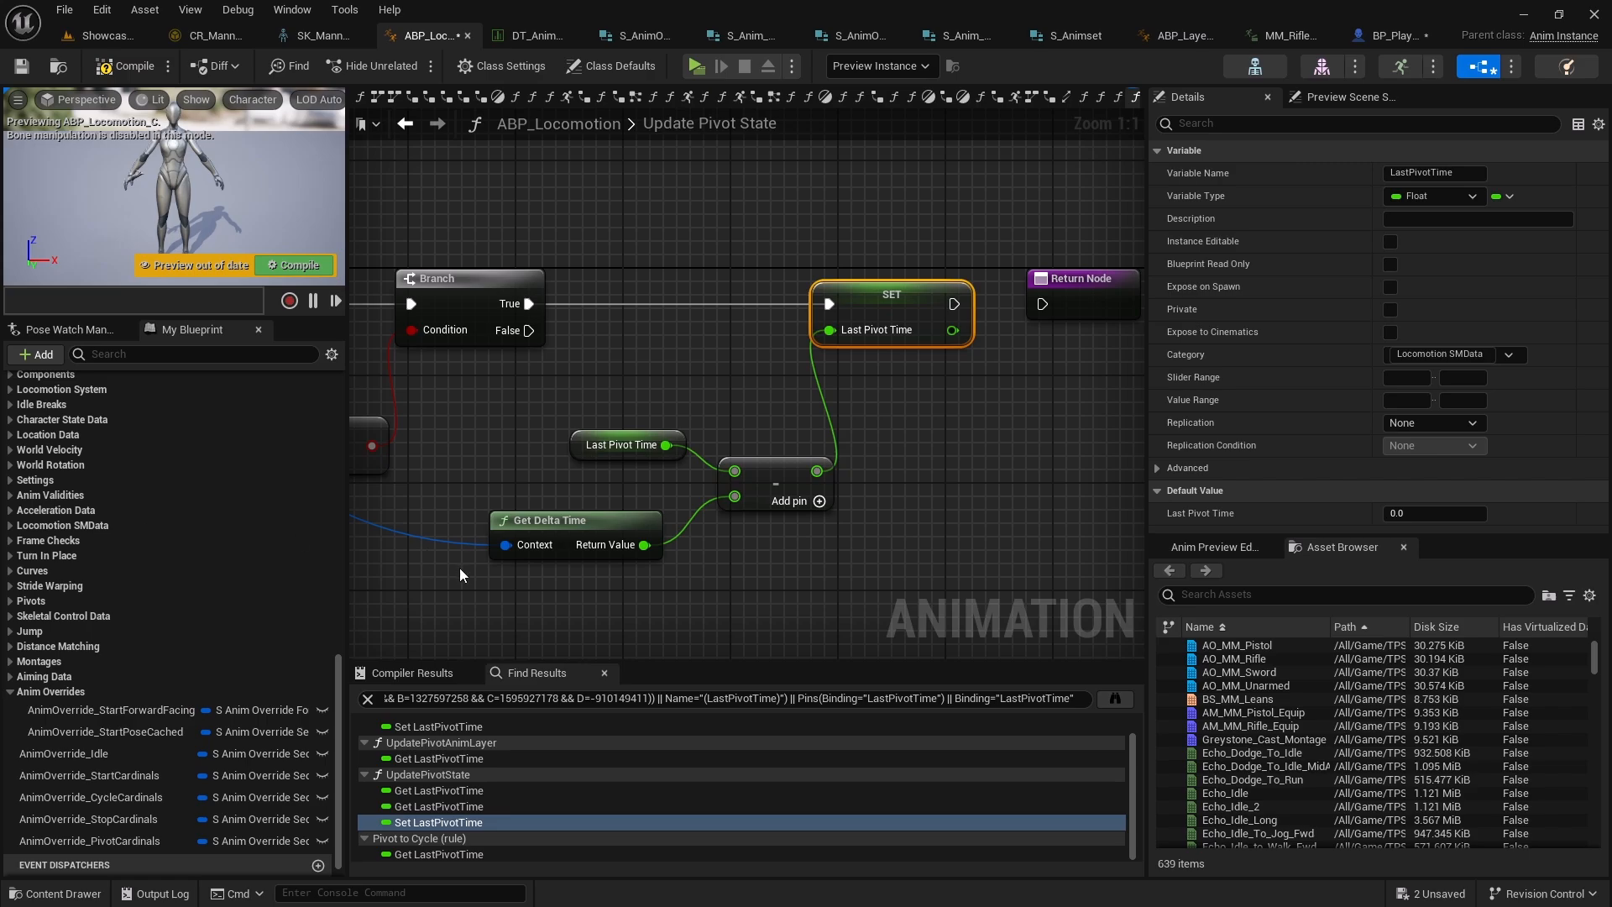
right_click_drag(971, 410, 887, 422)
key("alt+Left")
right_click_drag(932, 509, 723, 518)
key("alt+Left")
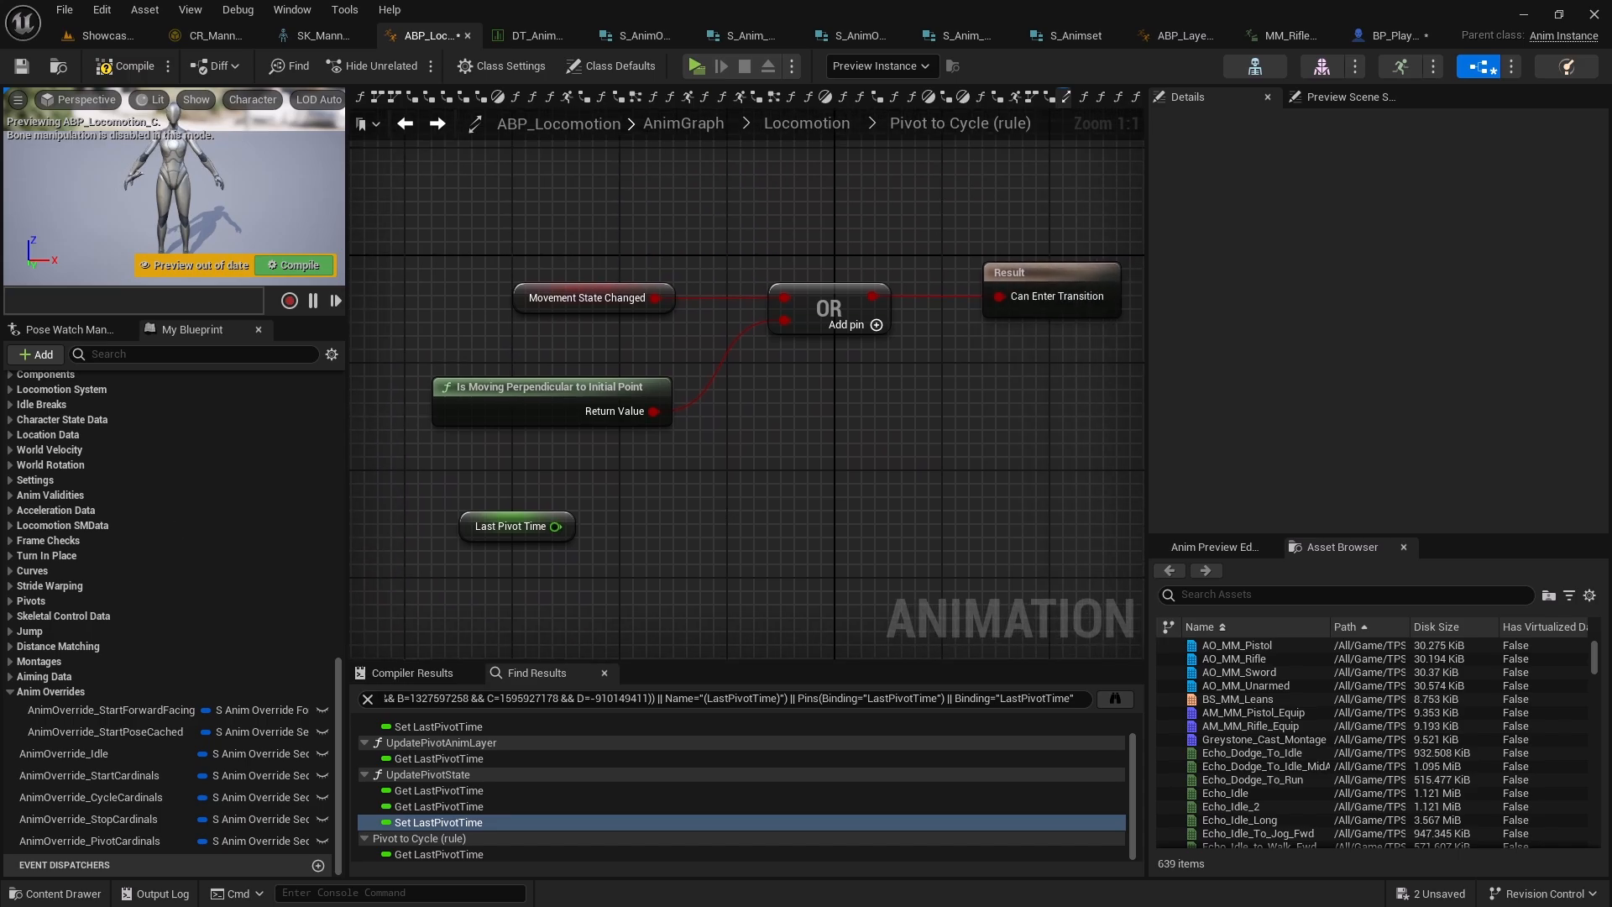
Compare Last Pivot Time with a less-or-equal (<=) node against 0.0 and straighten the connection
right_click_drag(707, 406, 656, 374)
left_click_drag(506, 493, 575, 534)
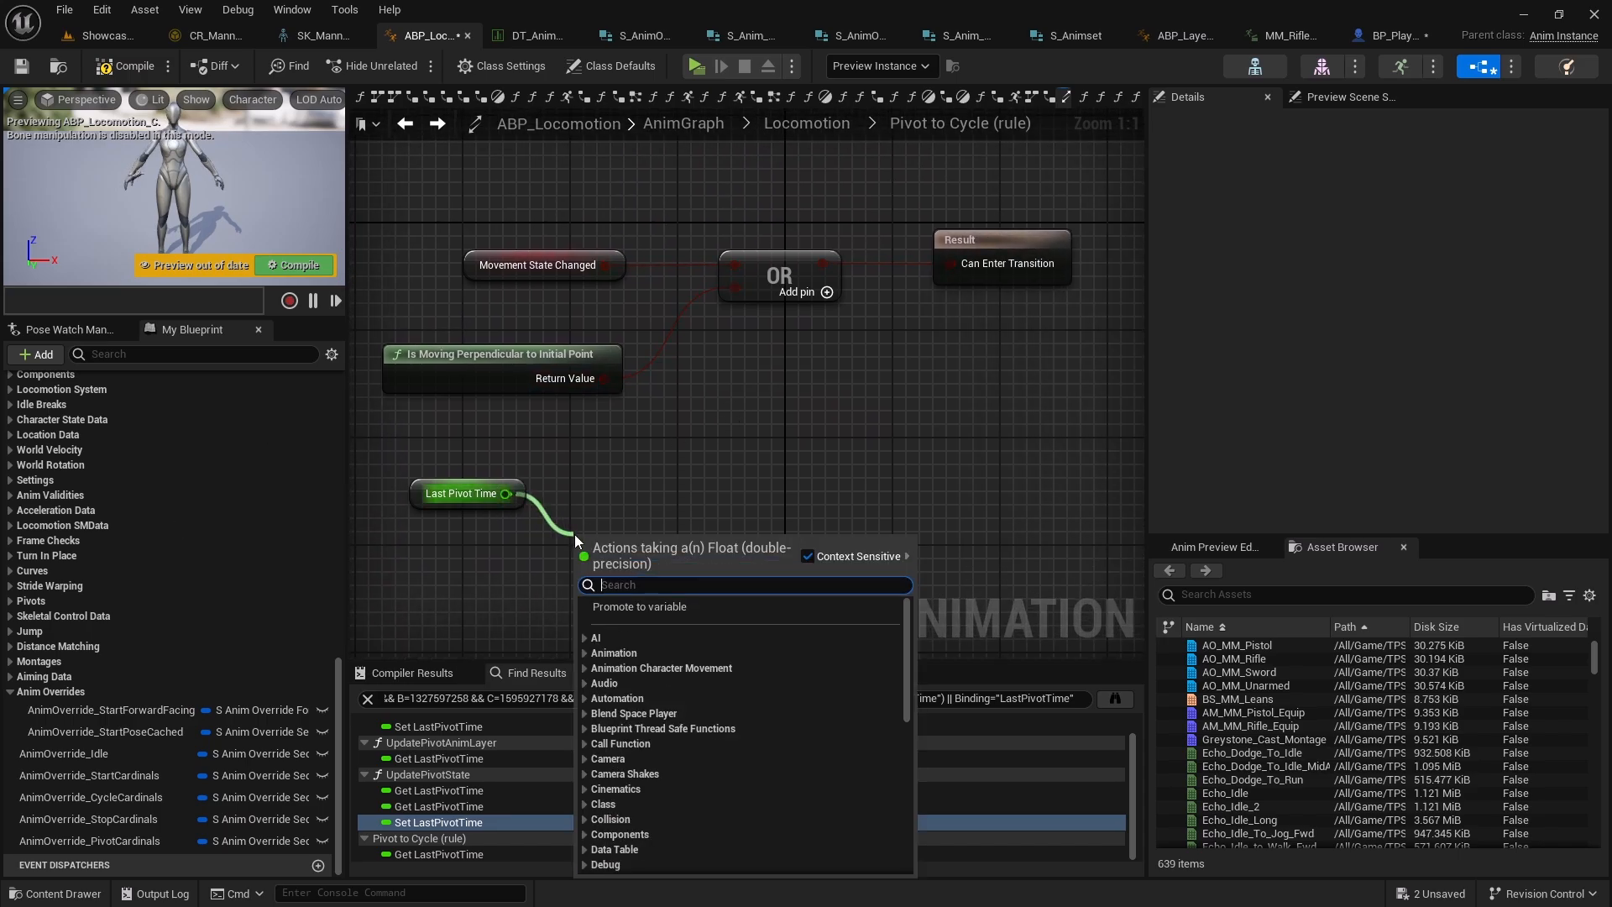
type("<")
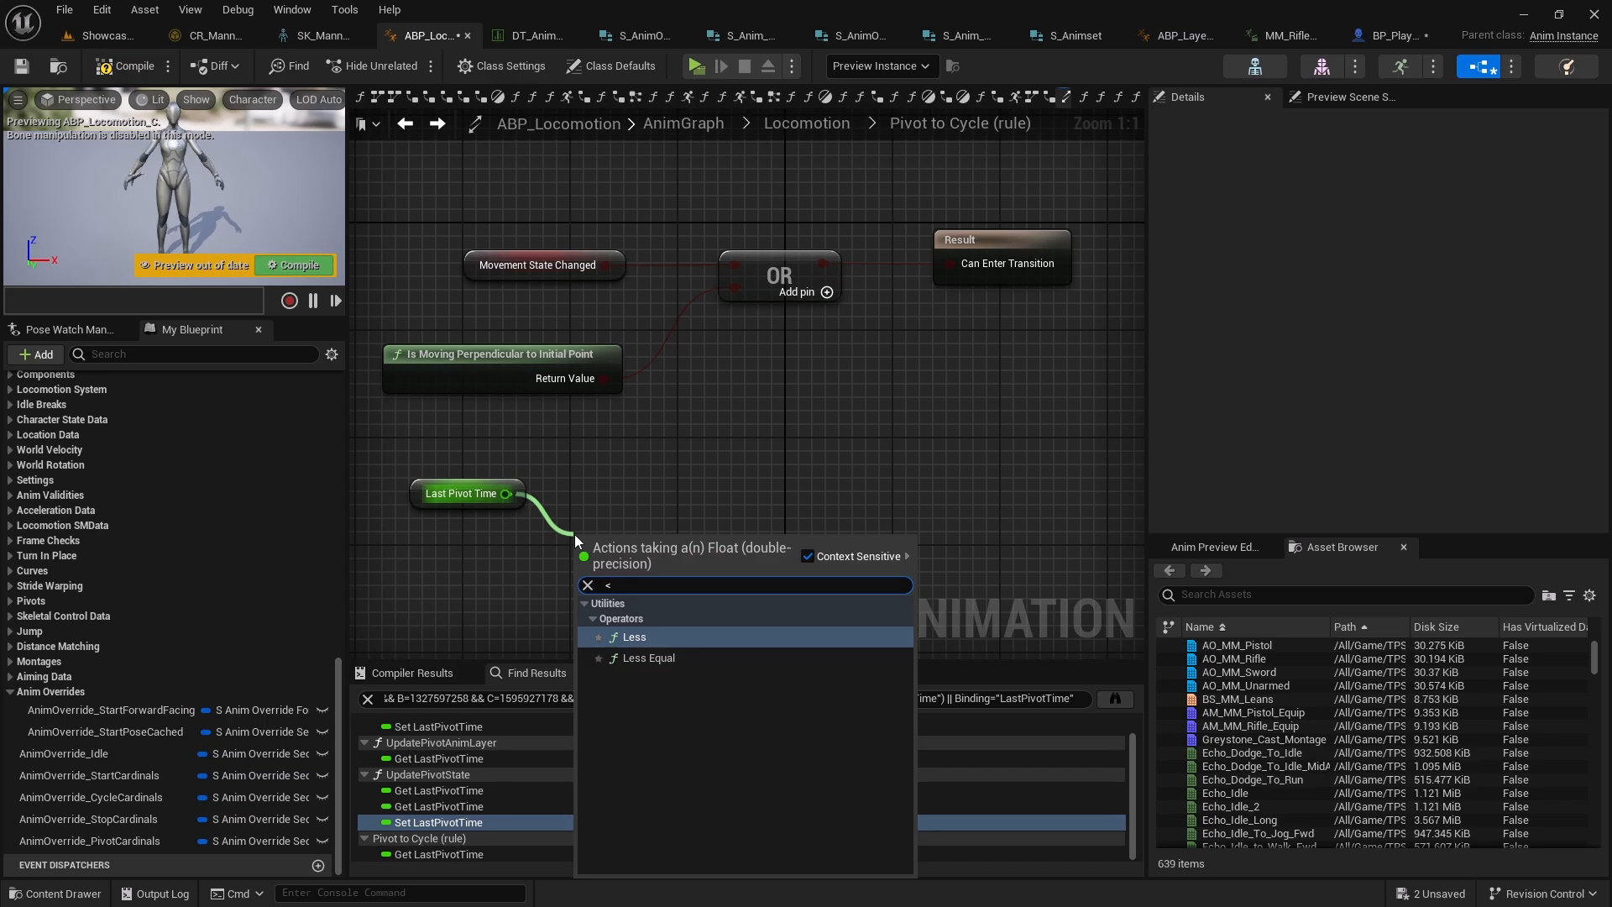
key("Down")
key("Return")
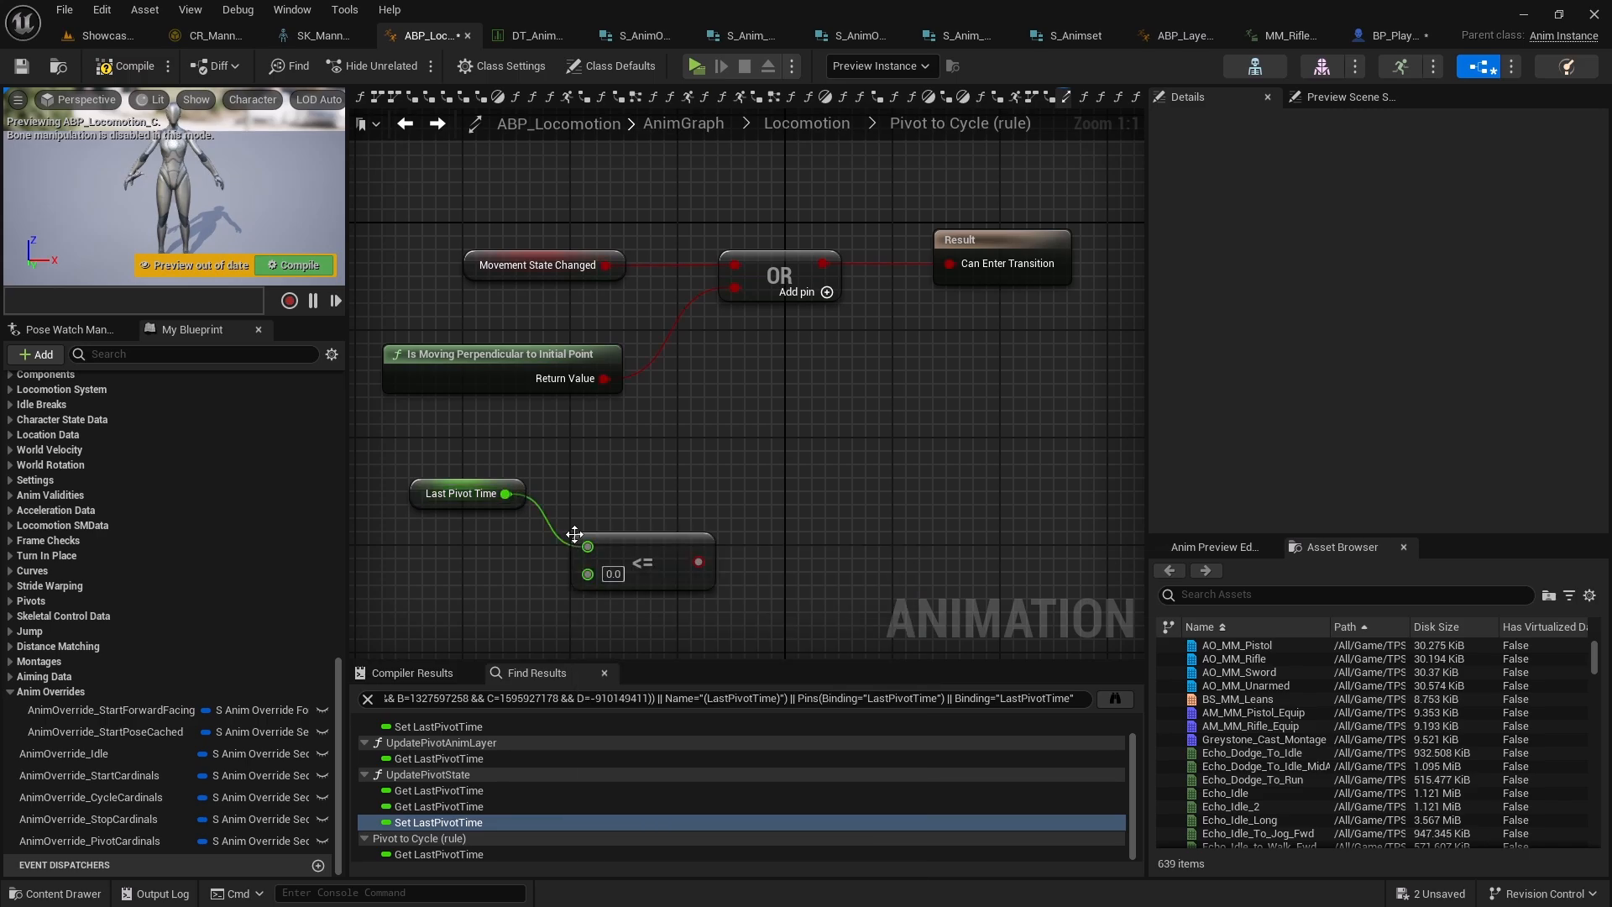
left_click_drag(630, 550, 617, 496)
left_click_drag(682, 576, 517, 470)
key("q")
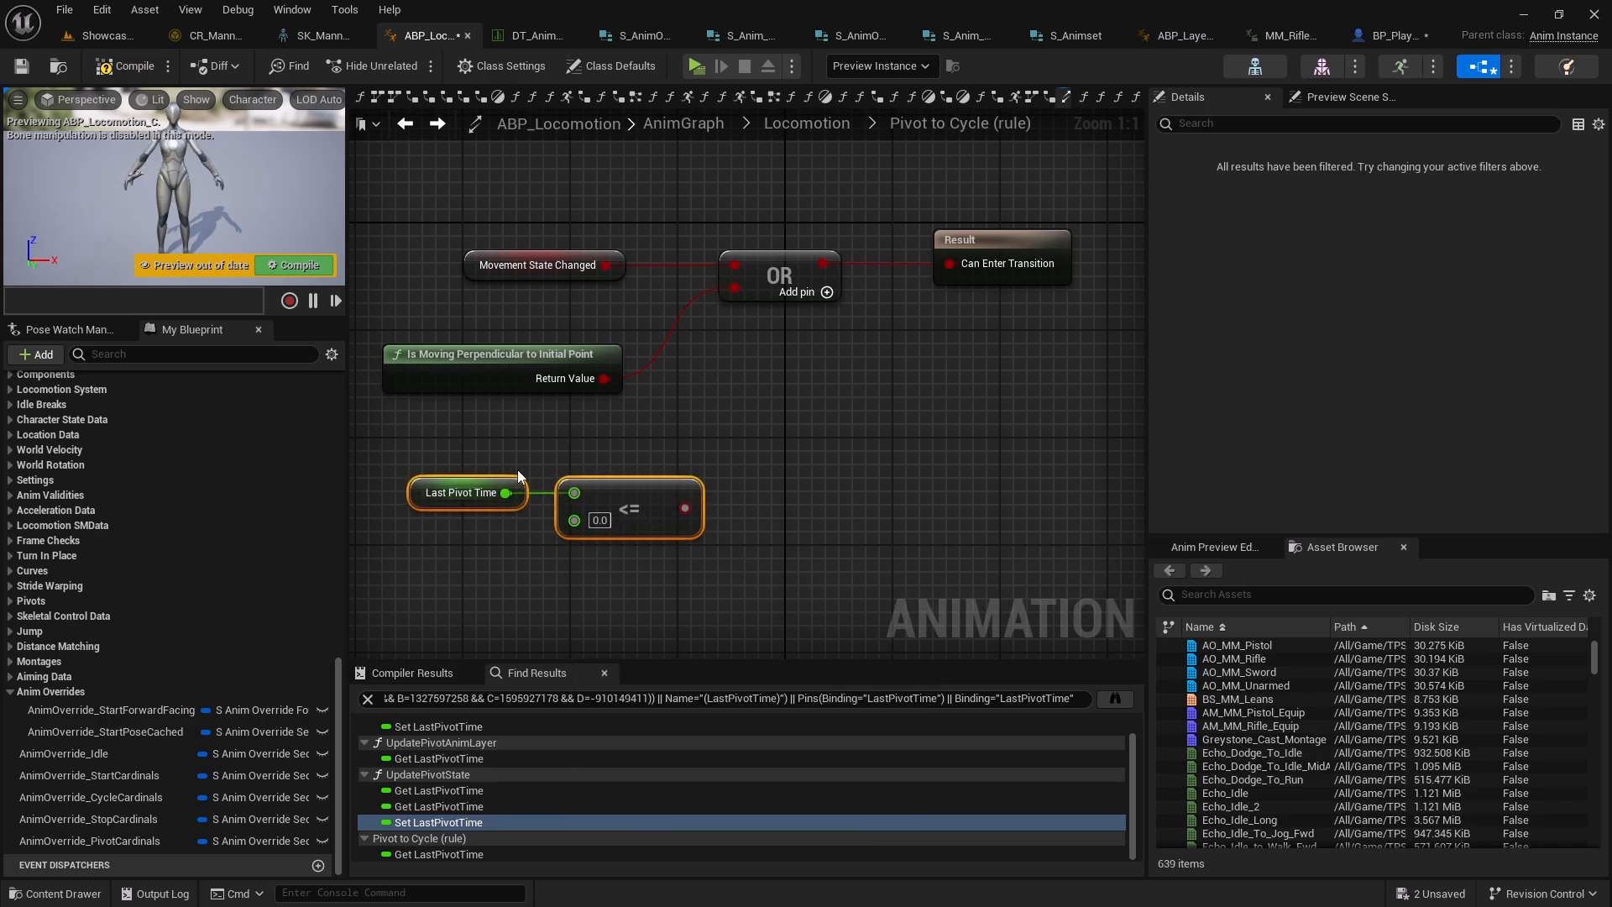
Combine the OR result and the <= comparison with an AND node feeding Can Enter Transition
right_click_drag(694, 408, 815, 441)
left_click_drag(726, 410, 702, 502)
type("and")
key("Return")
right_click_drag(702, 502, 668, 564)
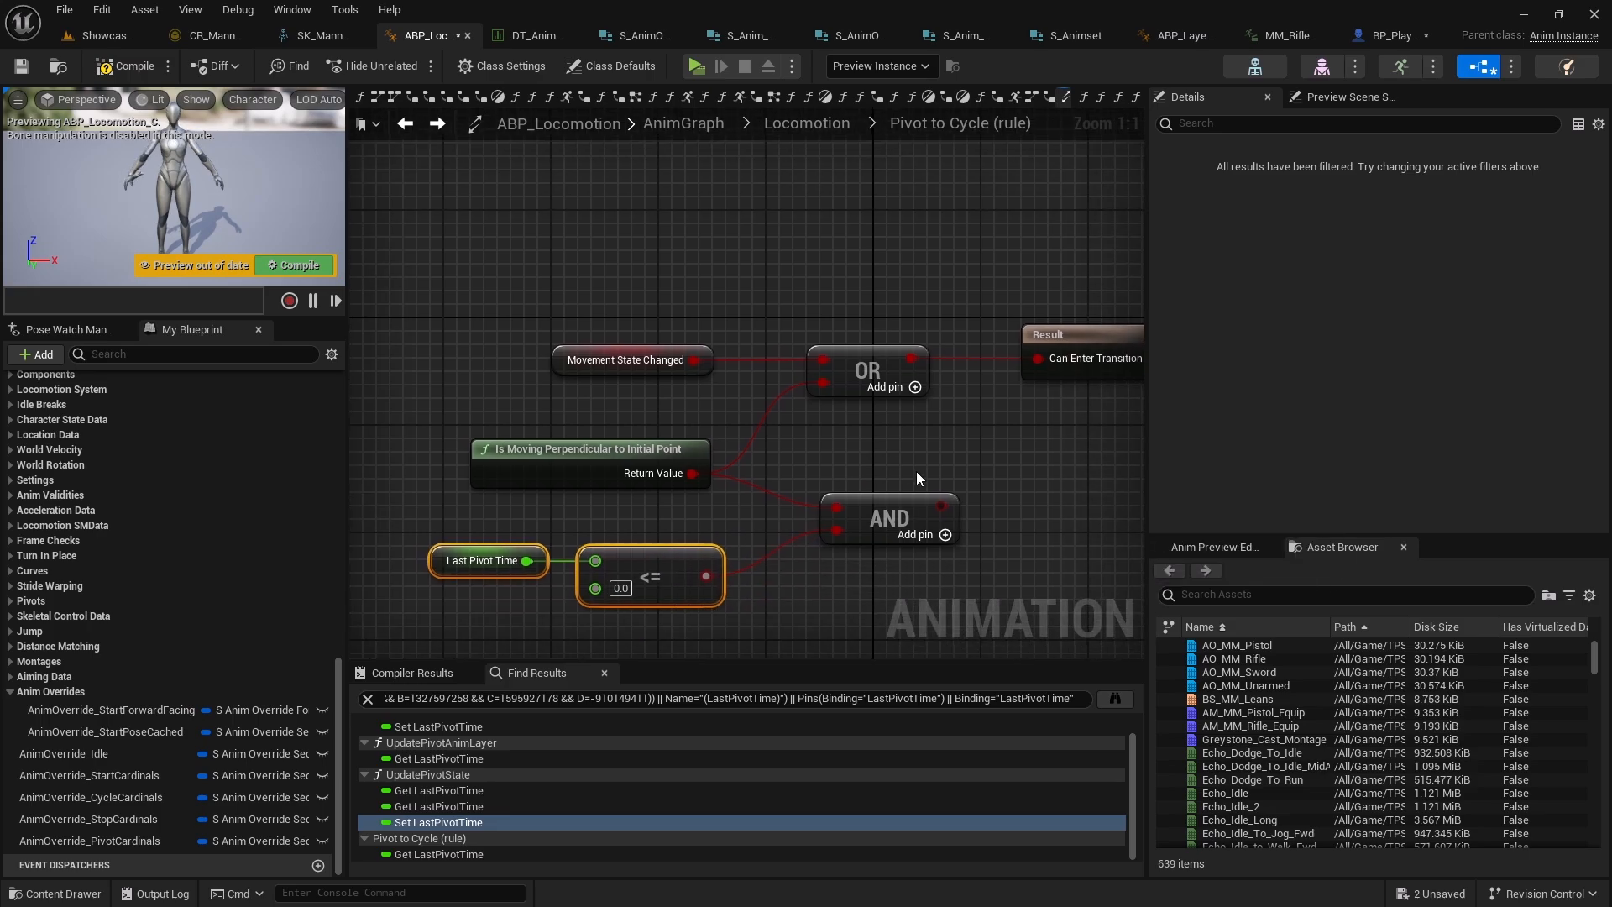
left_click_drag(940, 506, 823, 383)
right_click_drag(800, 490, 895, 412)
left_click_drag(989, 551, 488, 356)
Compile the Animation Blueprint and start play-in-editor
left_click(125, 66)
left_click(696, 65)
left_click(774, 280)
Run back and forth with the rifle to test the updated Pivot-to-Cycle transition
key("w")
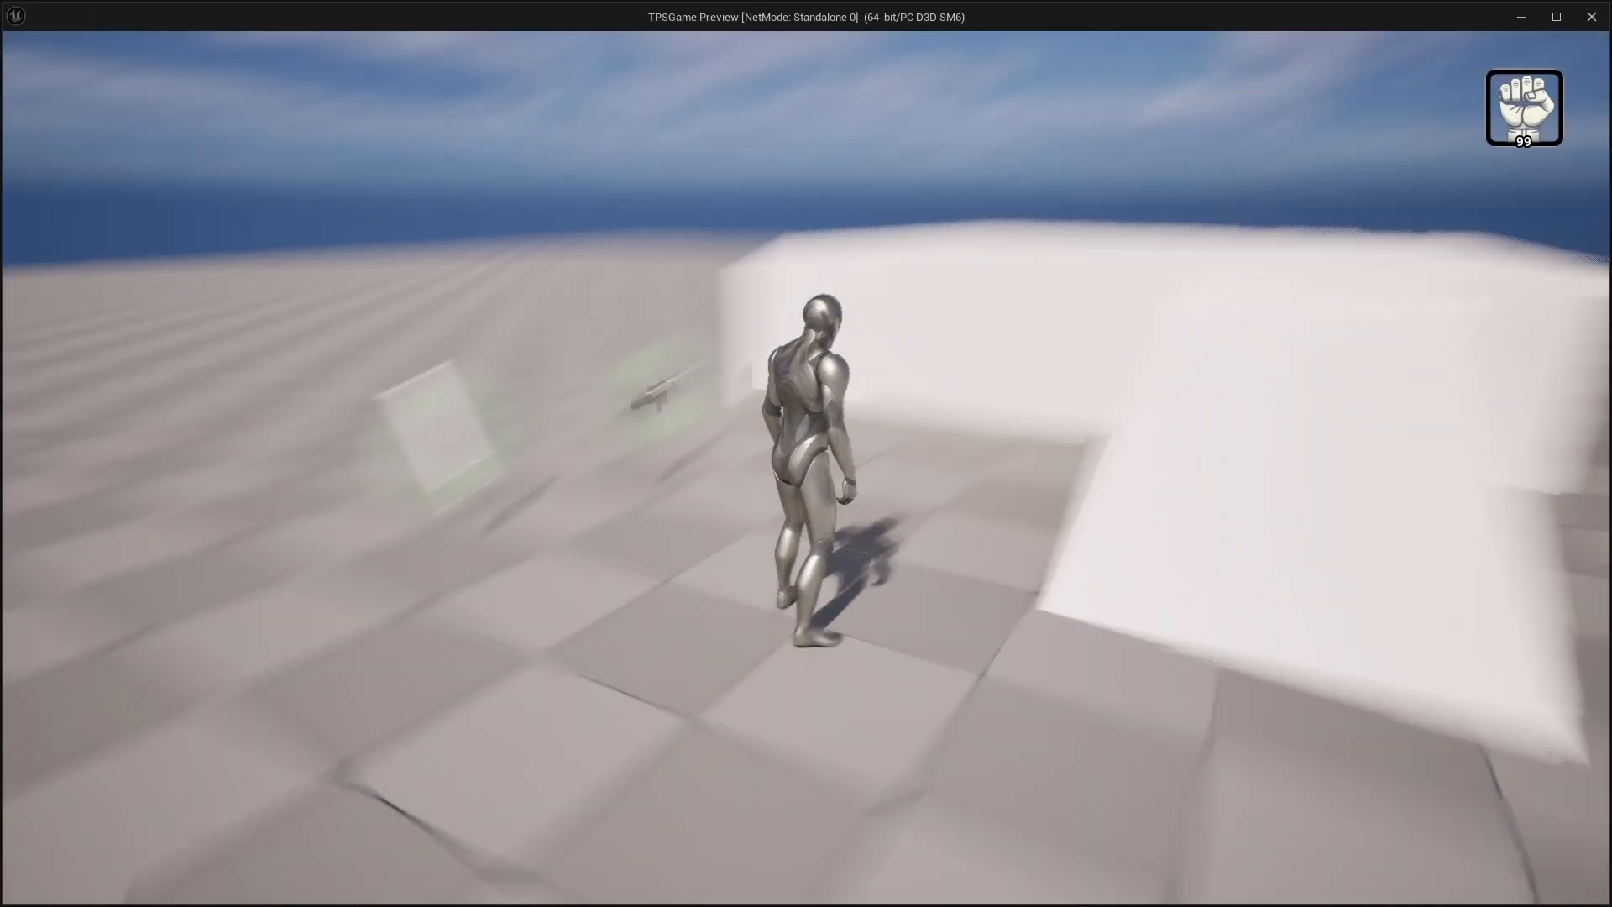
key("w")
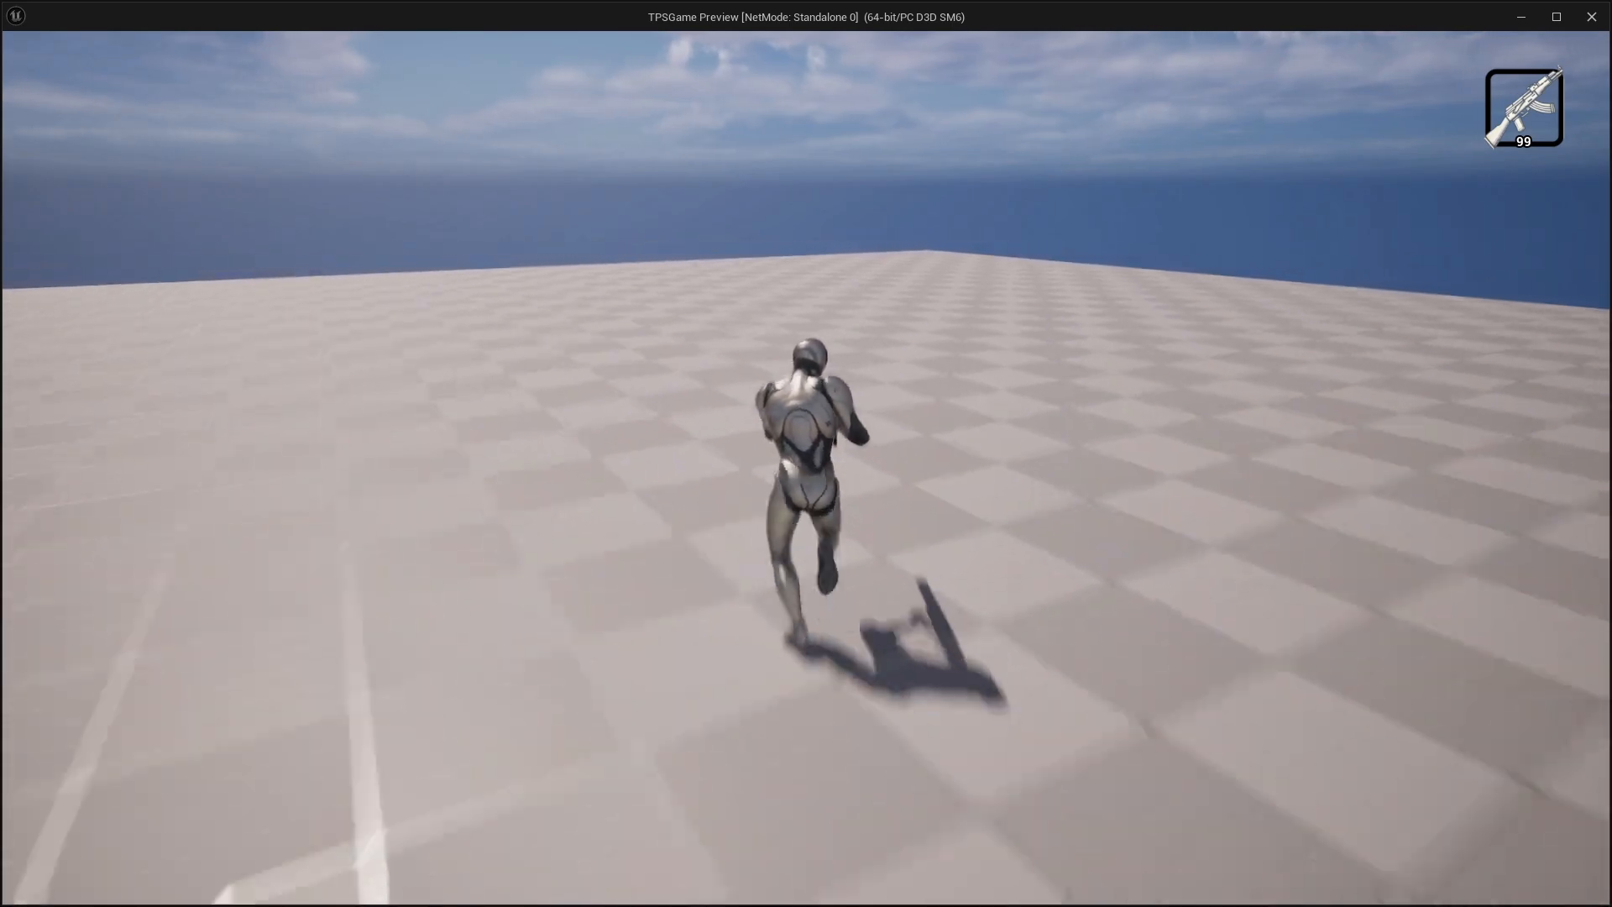
key("s")
key("s")
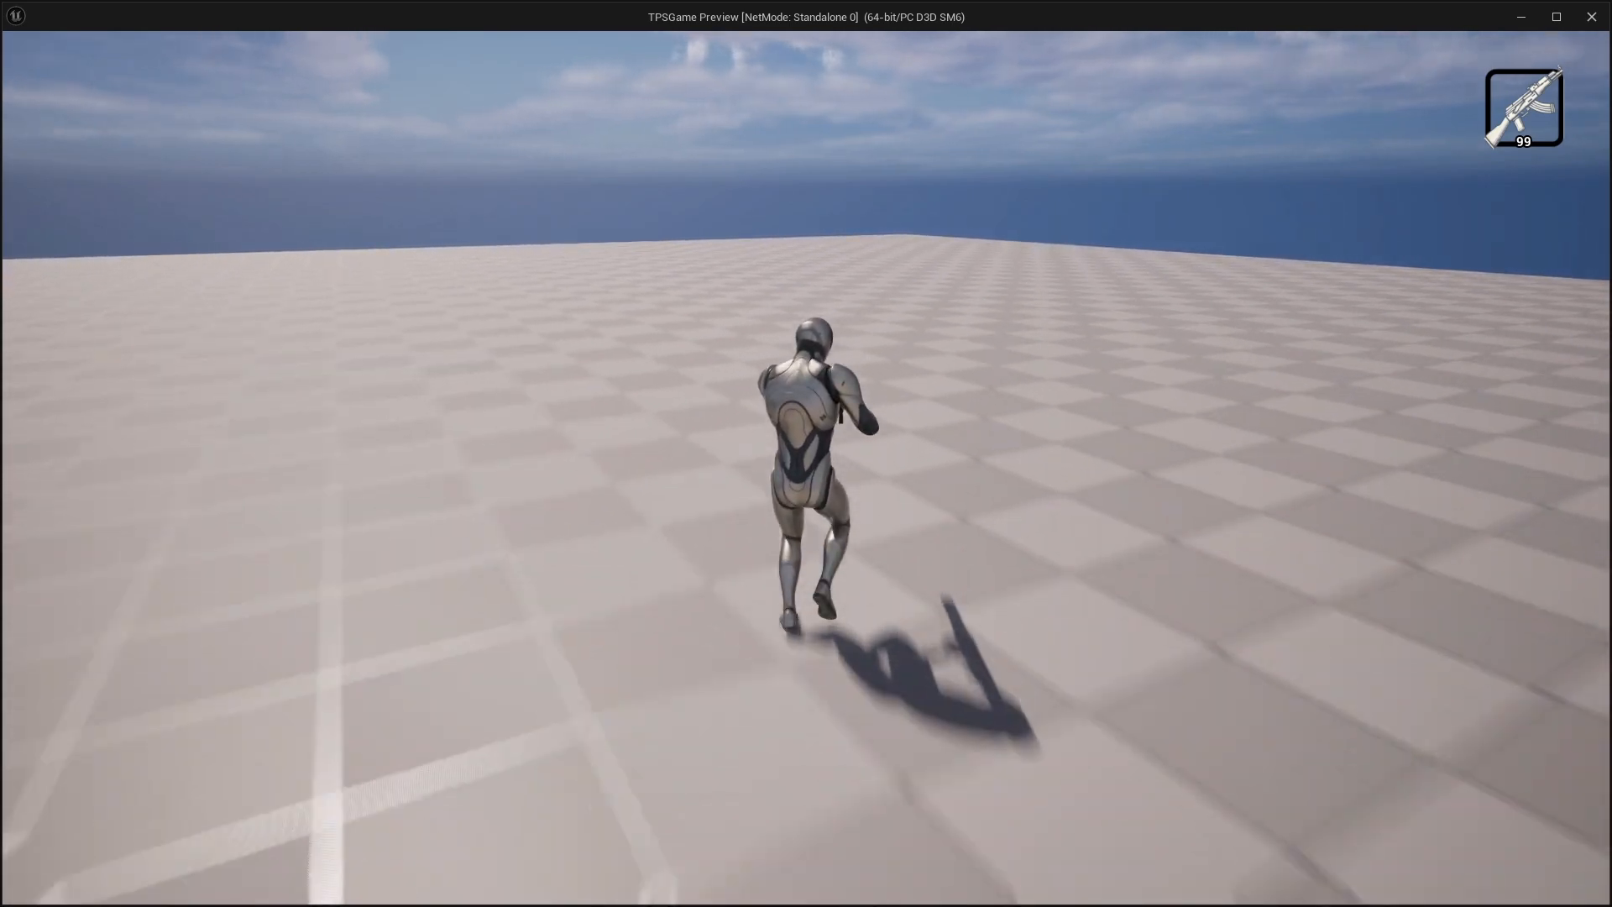
key("s")
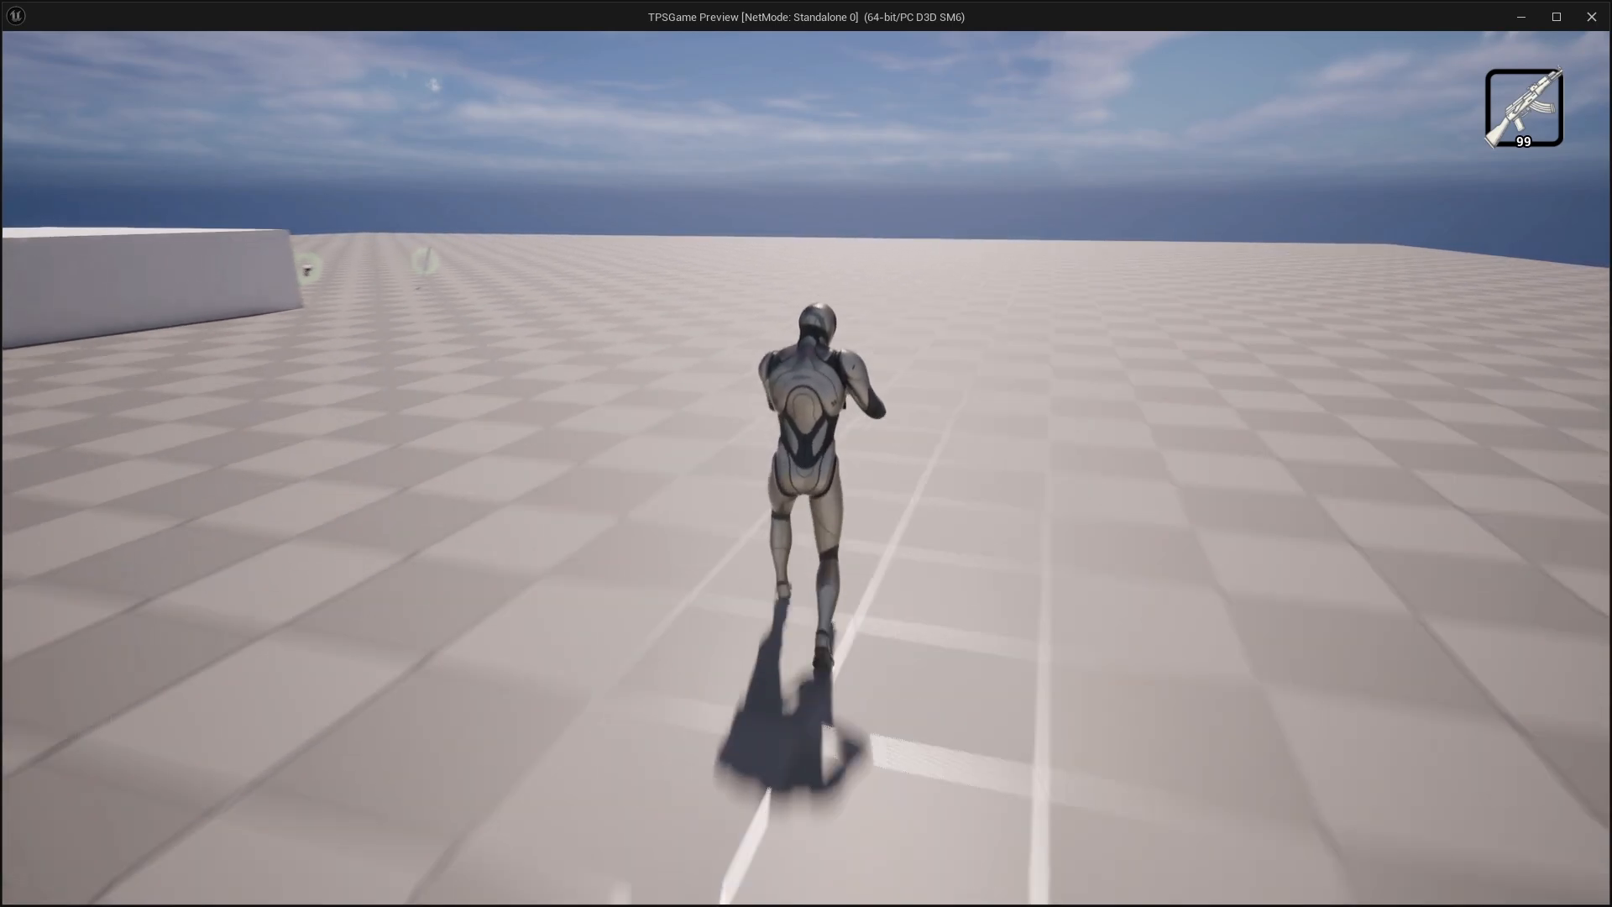
key("s")
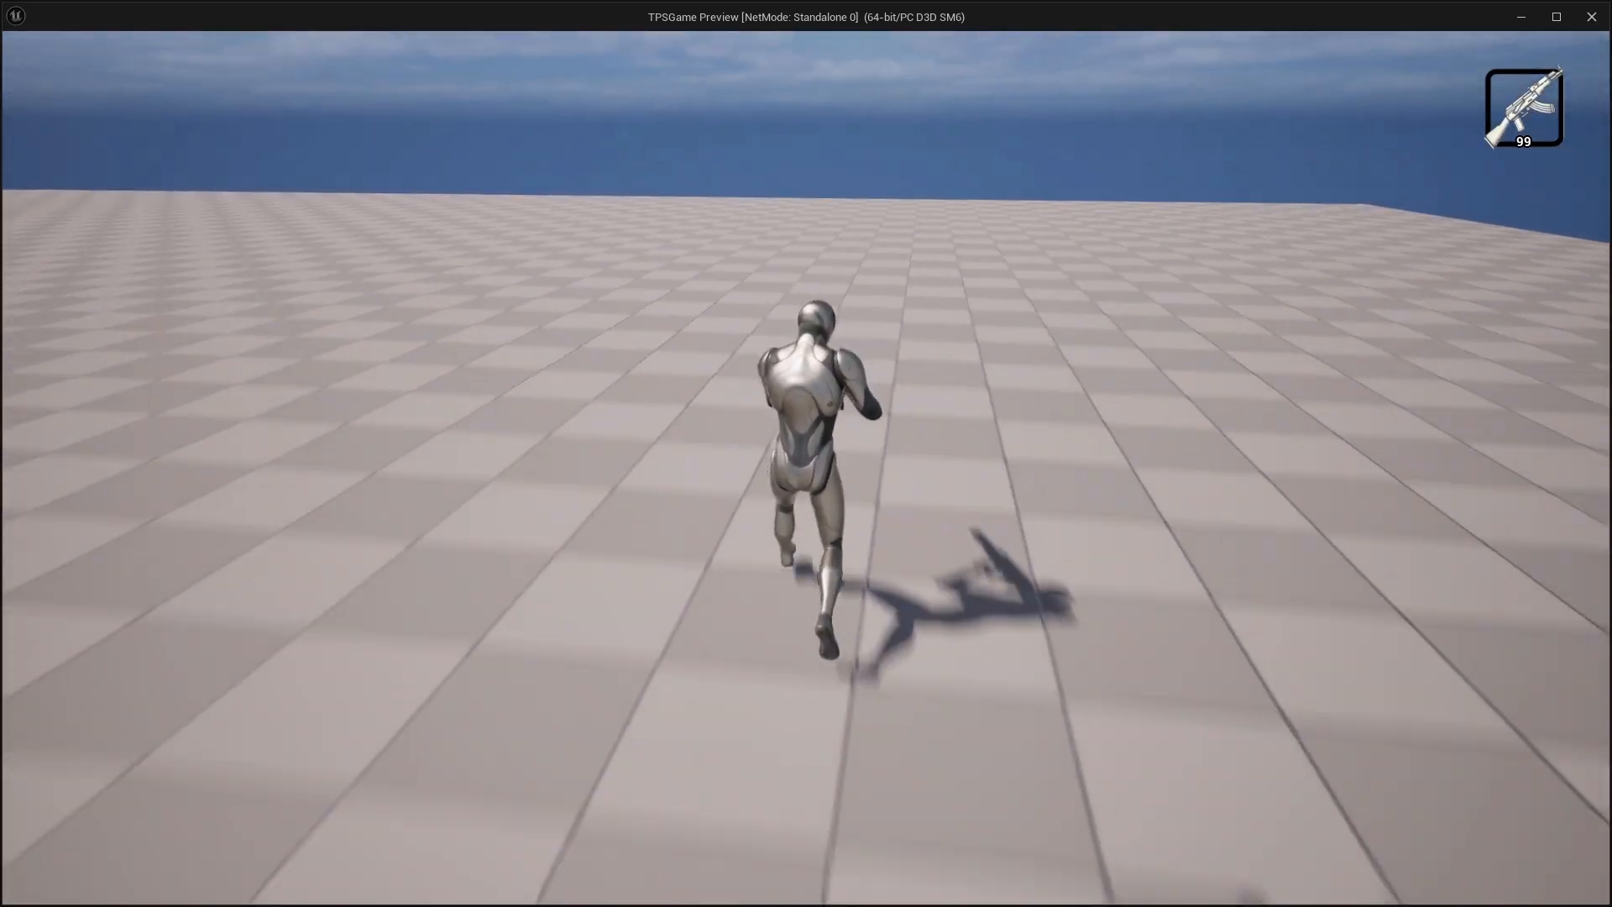
key("w")
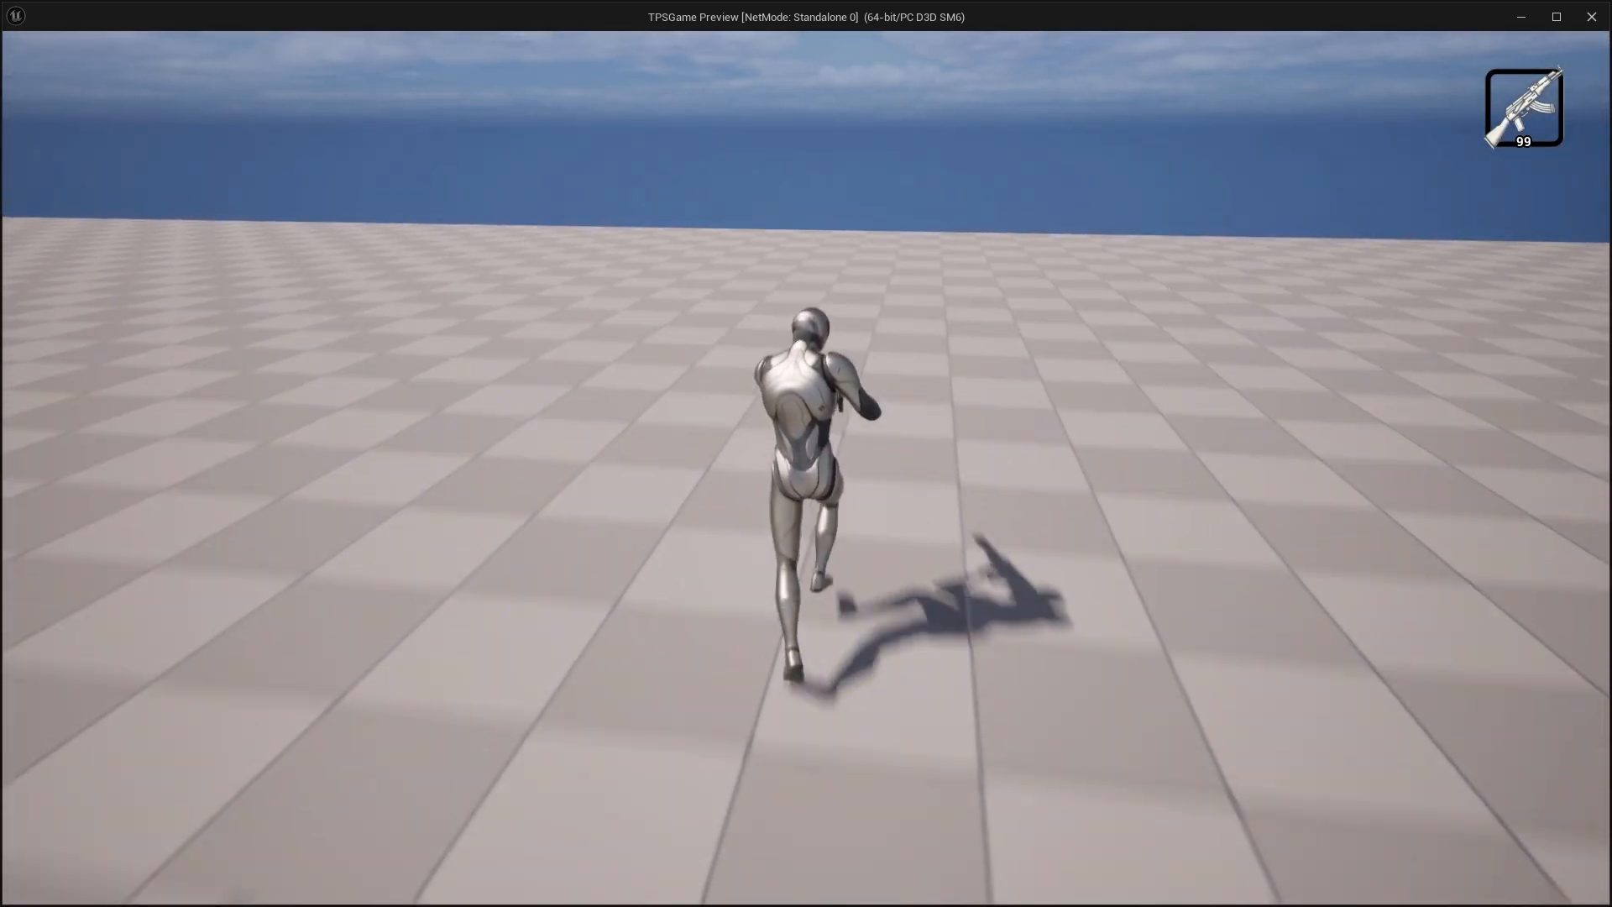
key("s")
key("s")
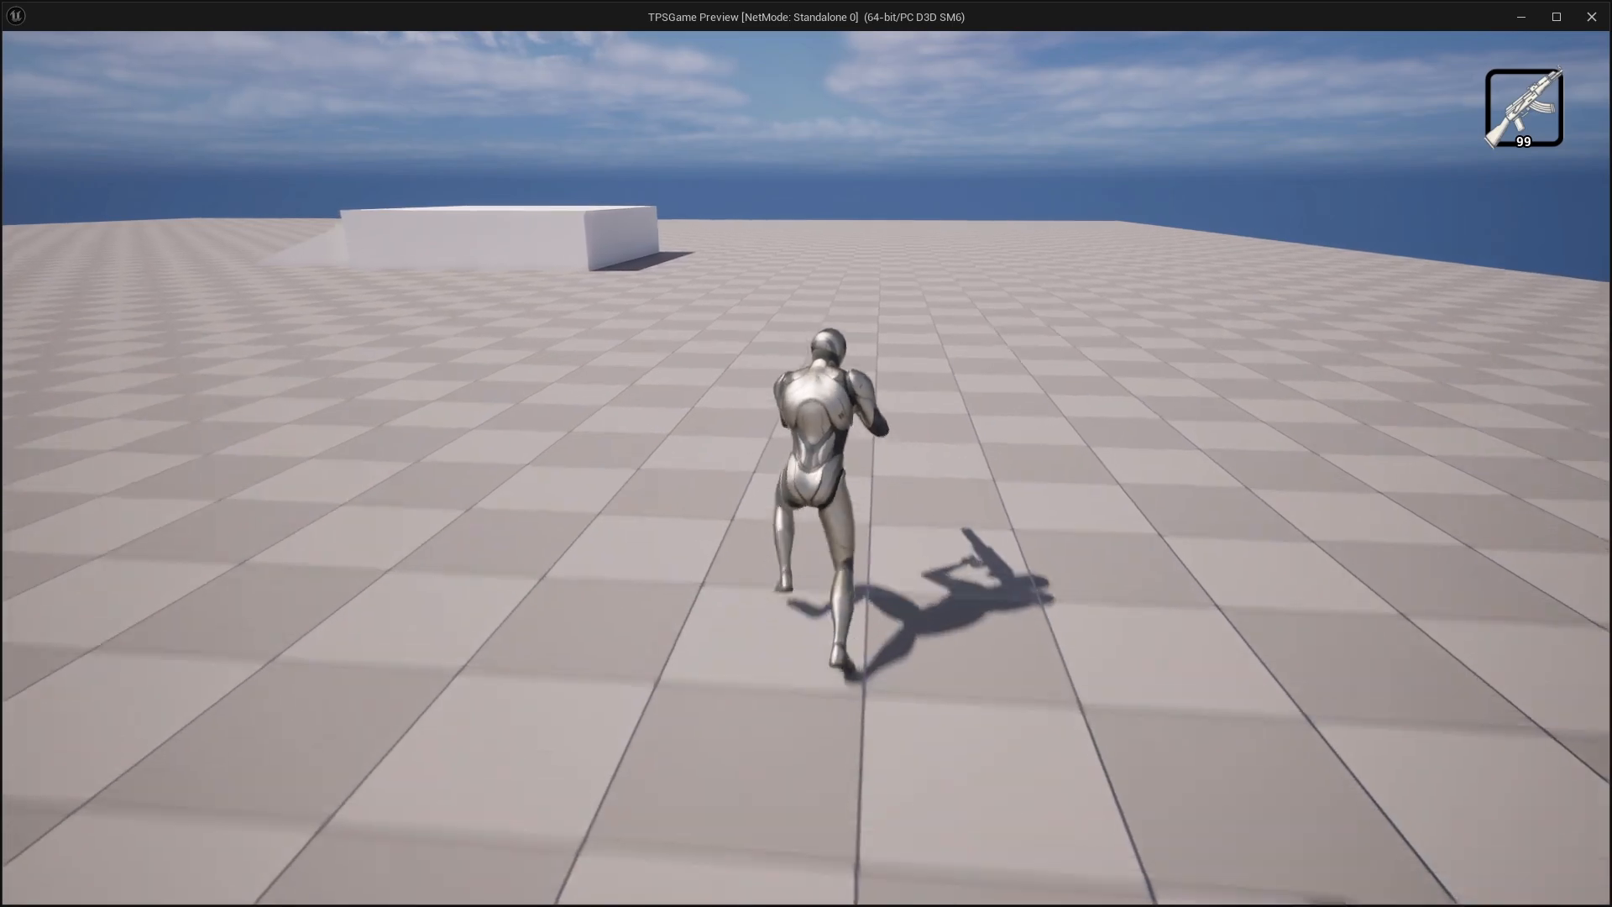
key("s")
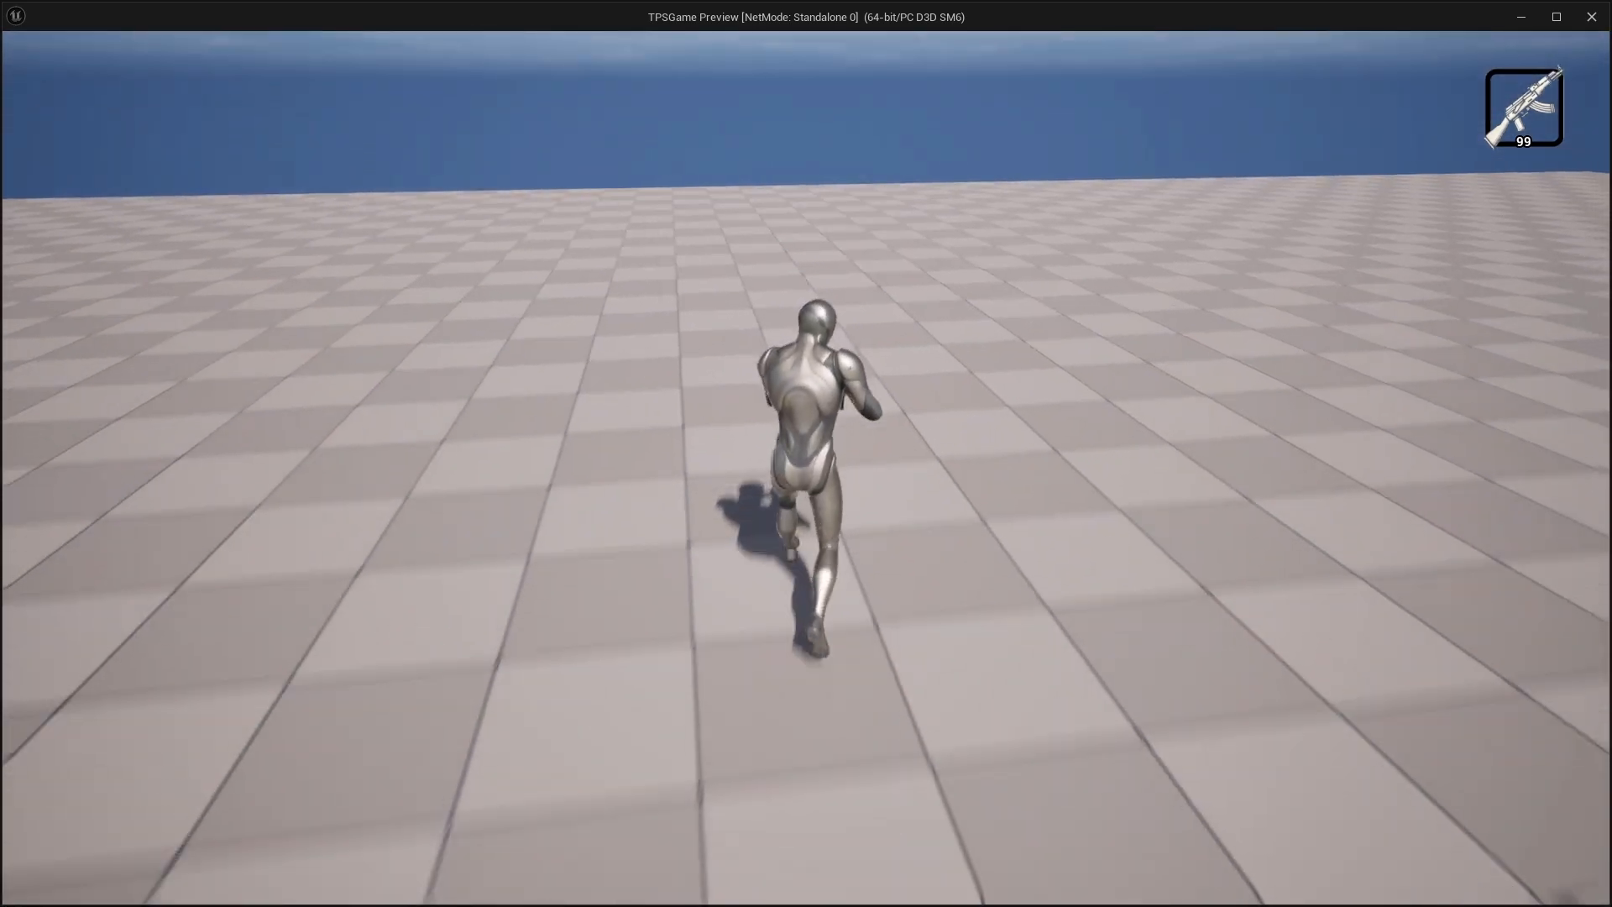
key("w")
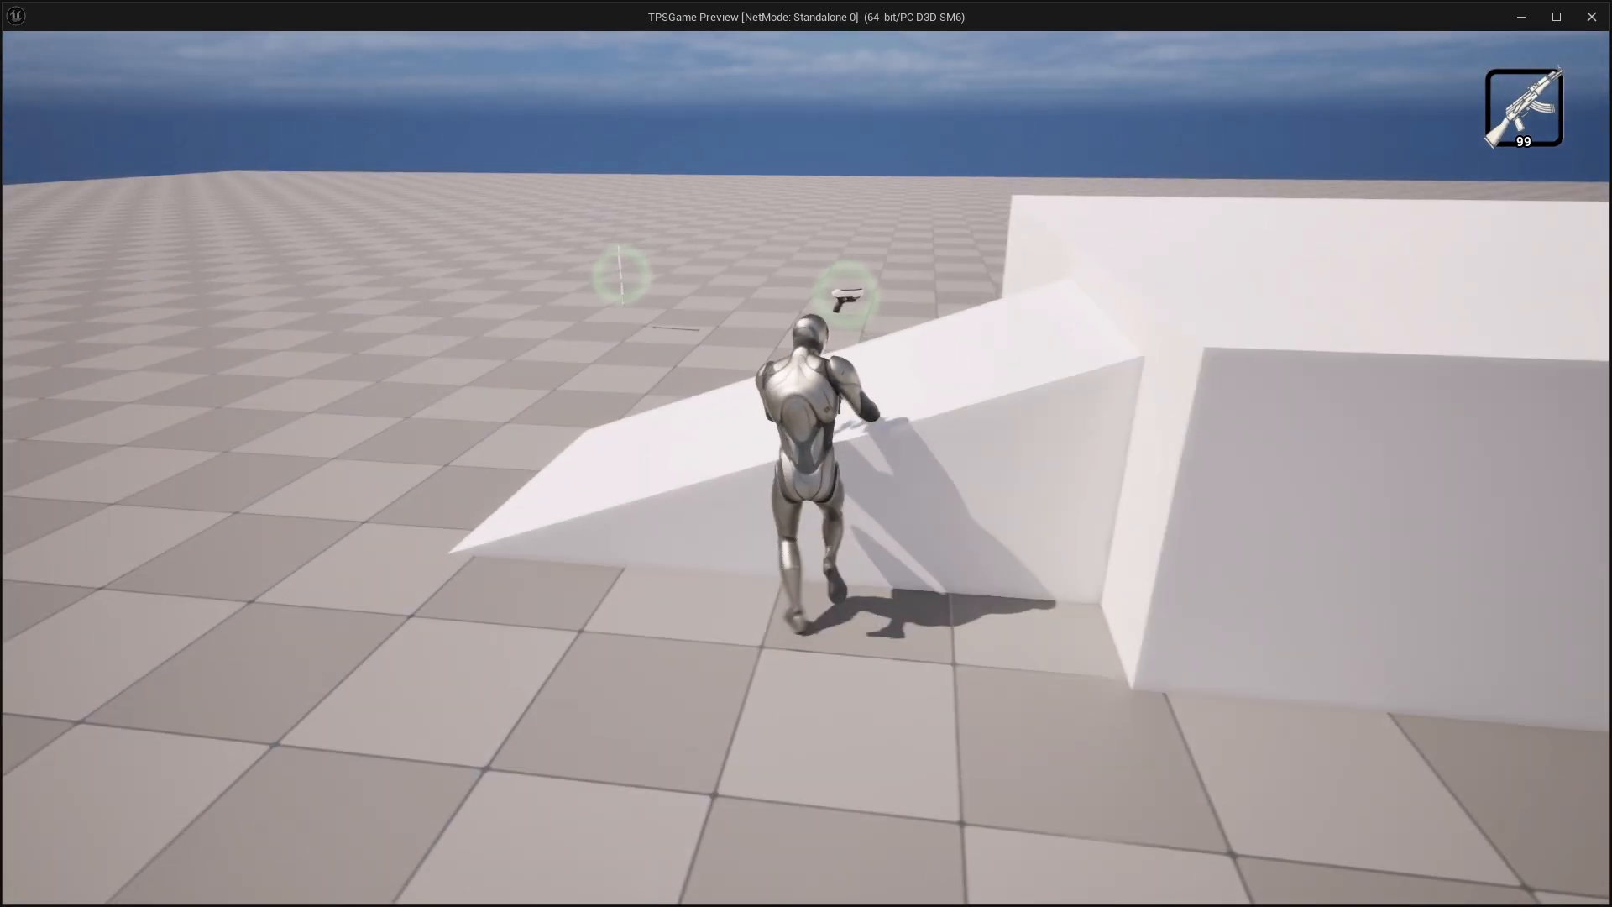
key("a")
key("w")
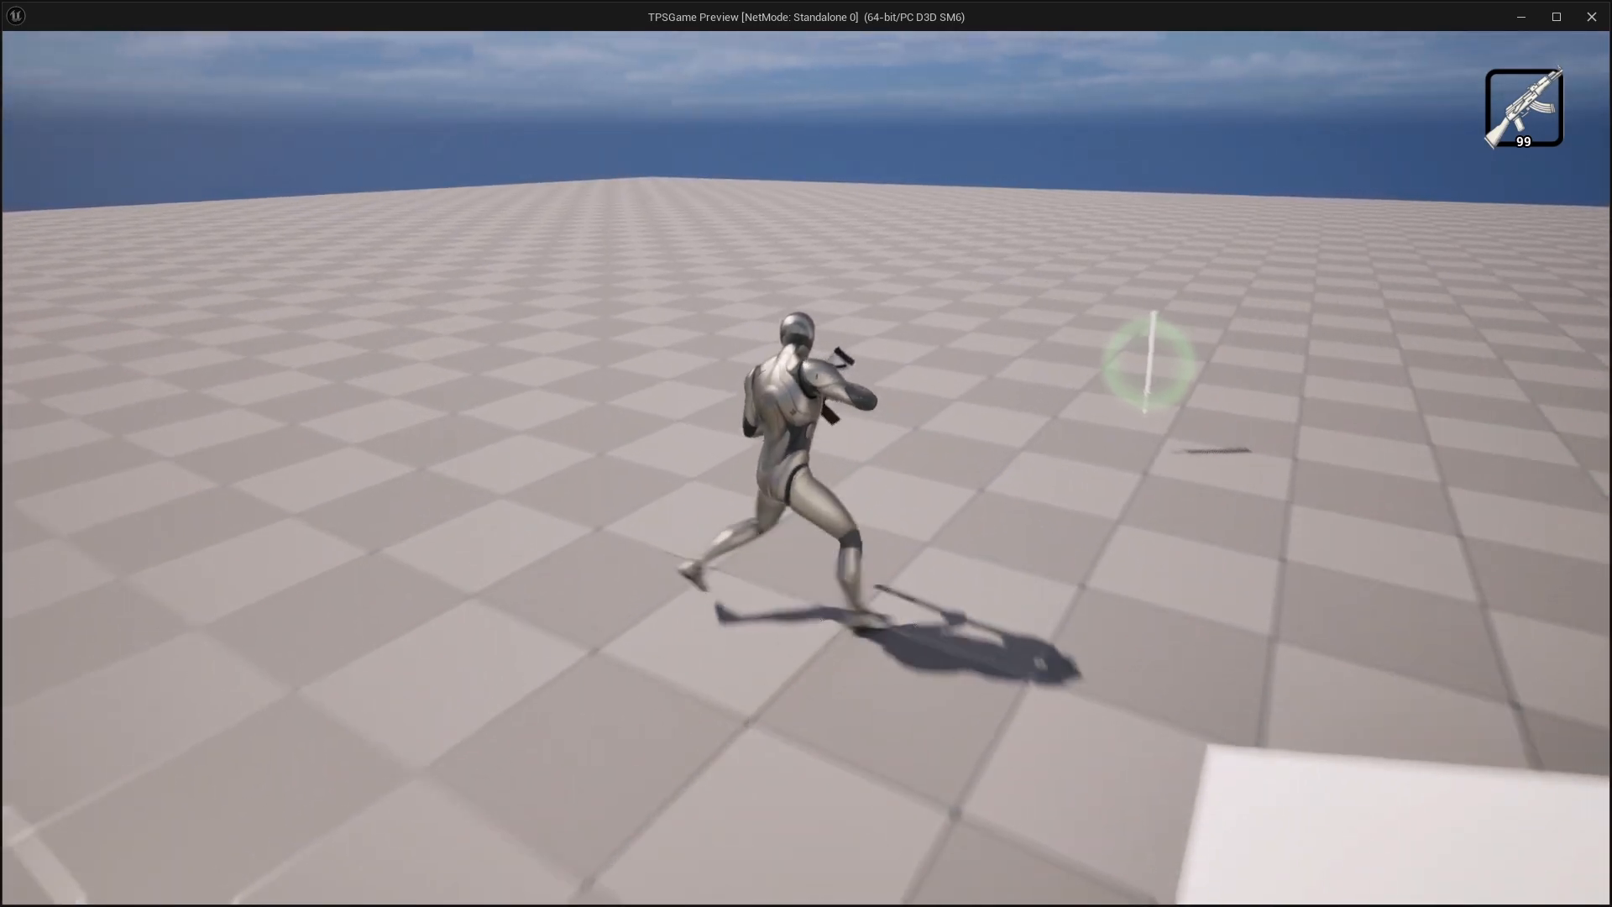
key("s")
key("w")
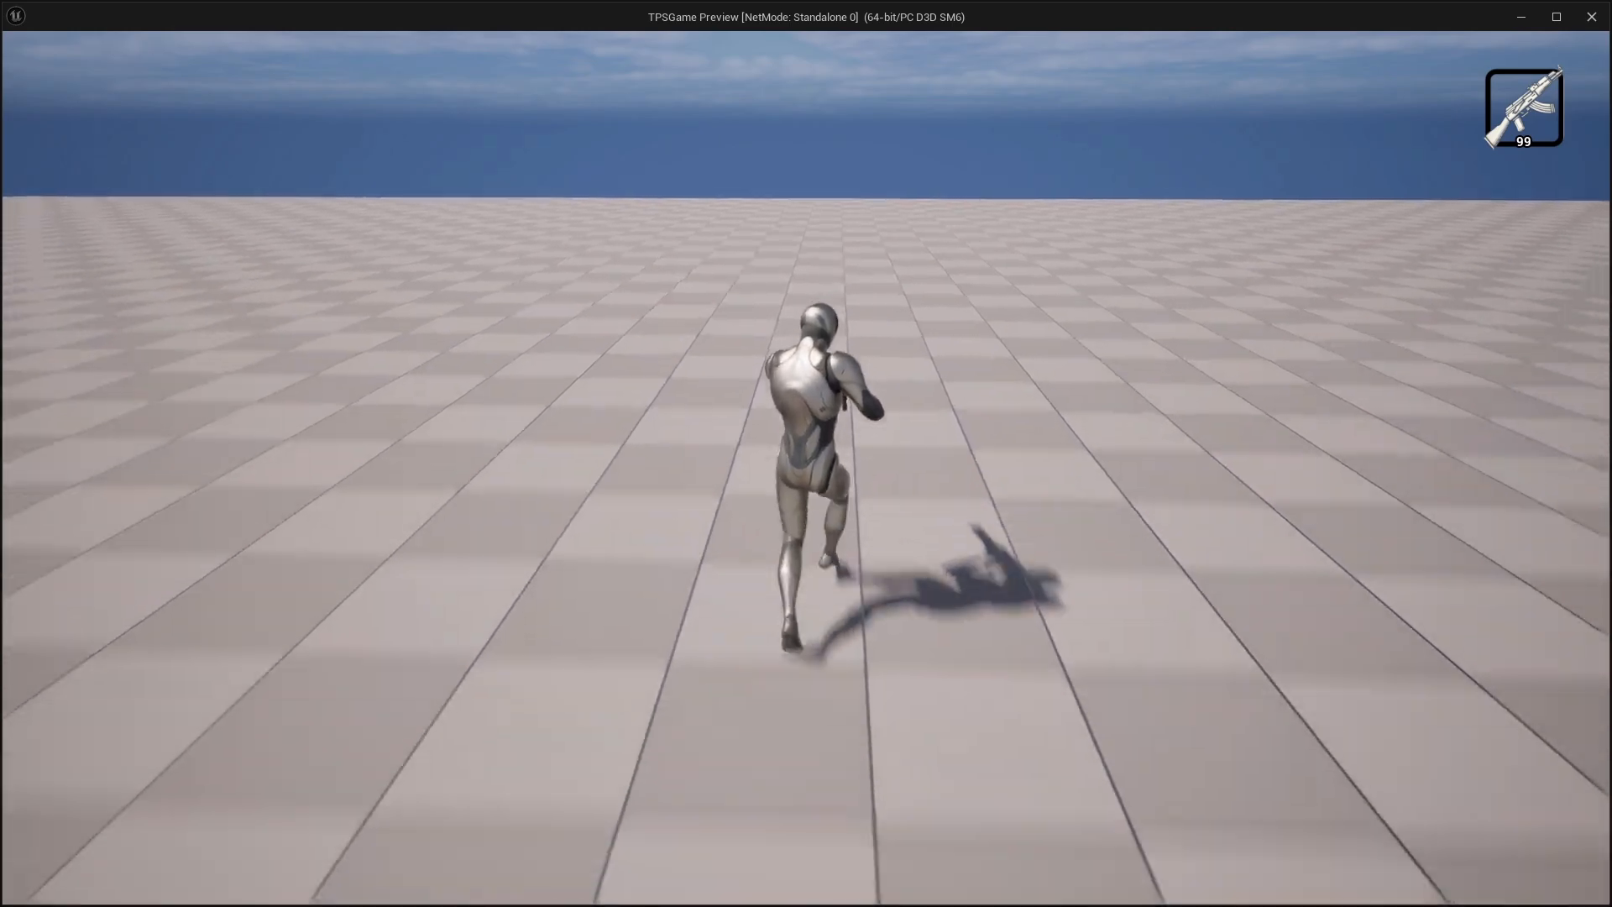
key("w")
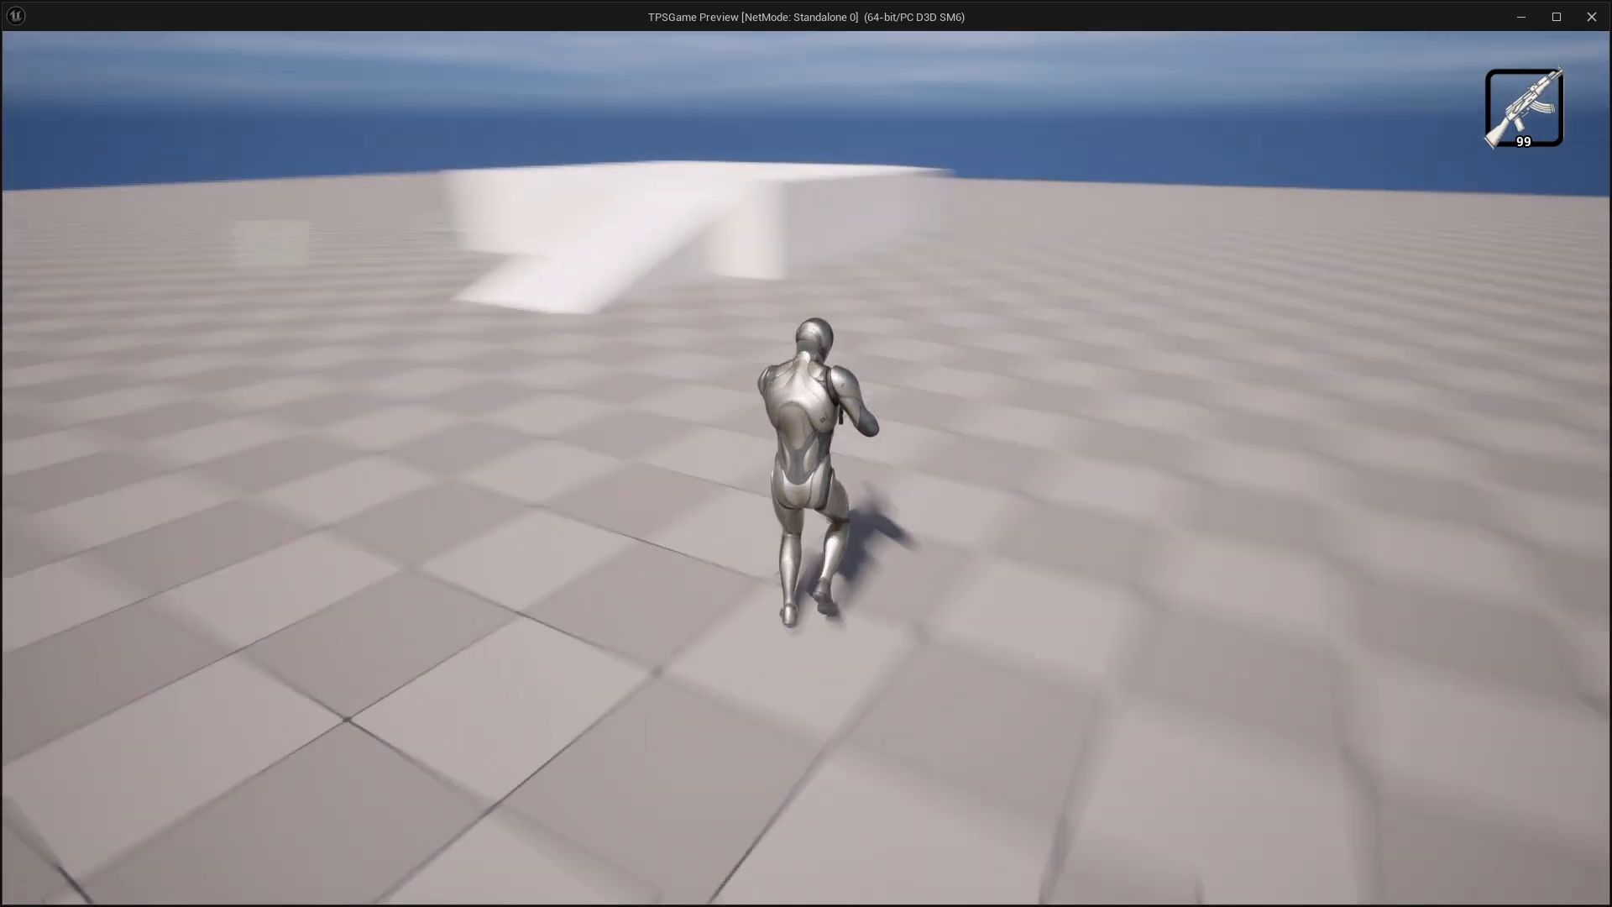
key("w")
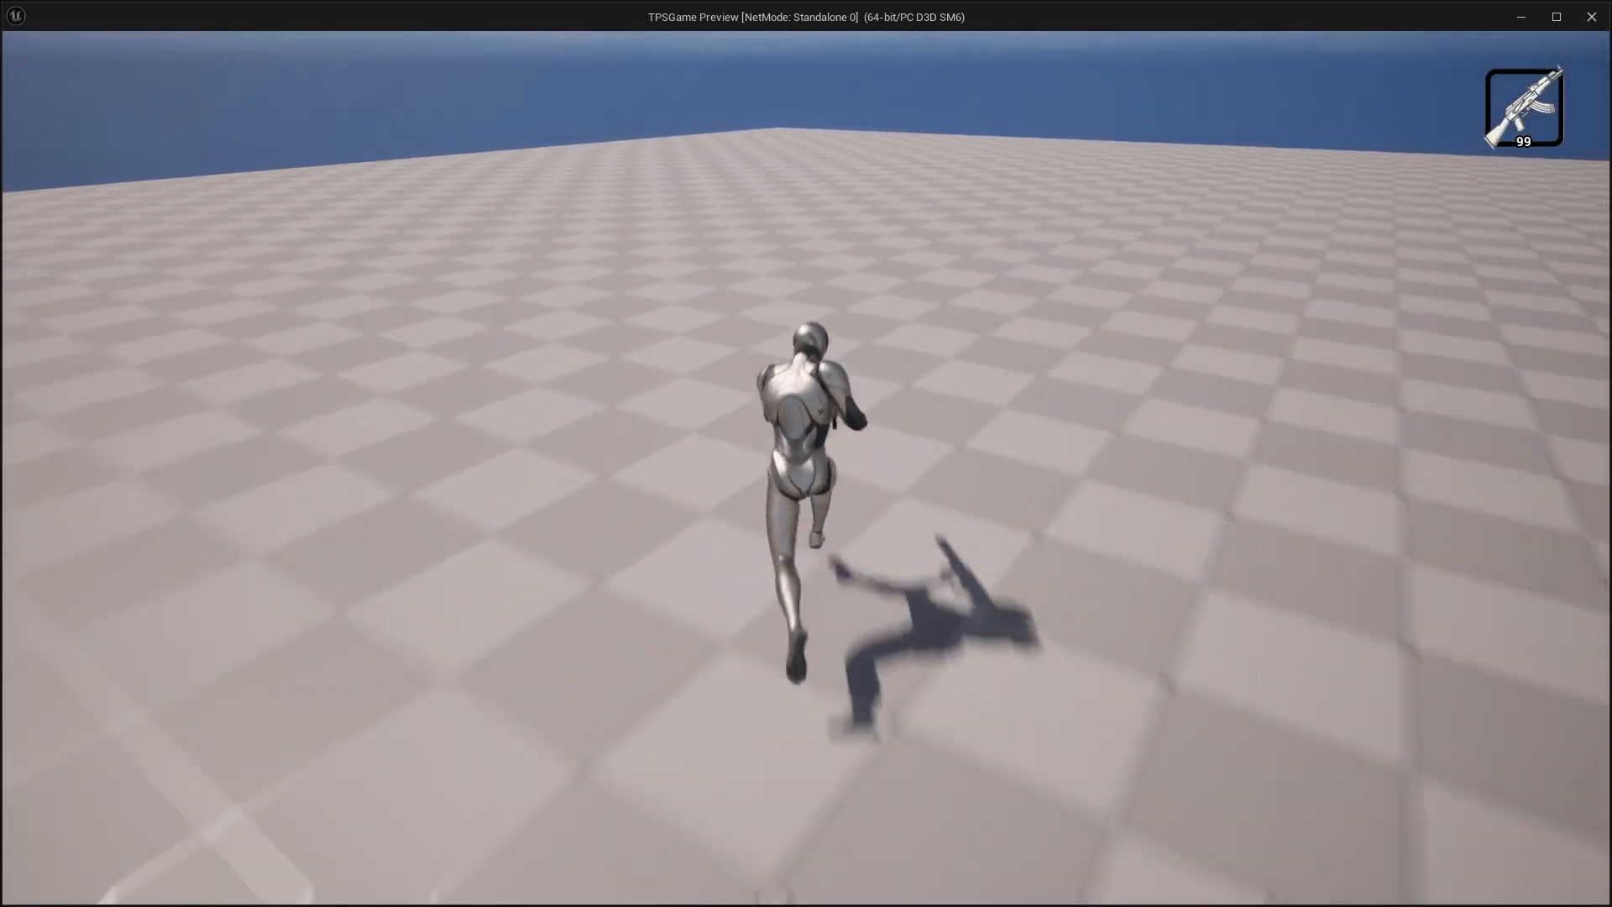
key("w")
key("w")
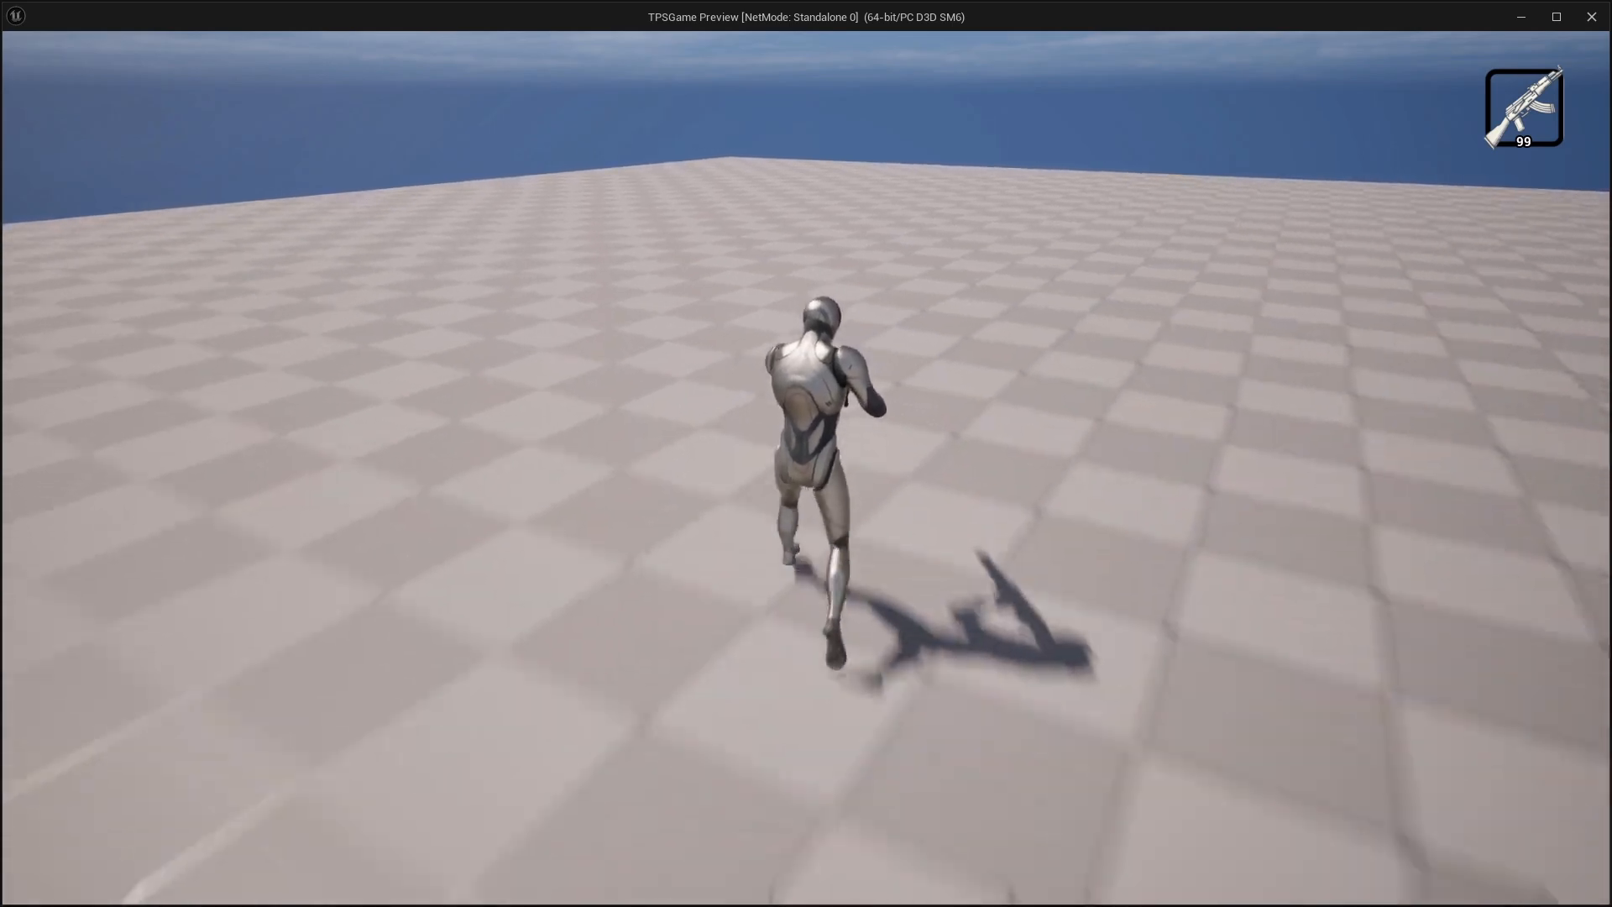
key("w")
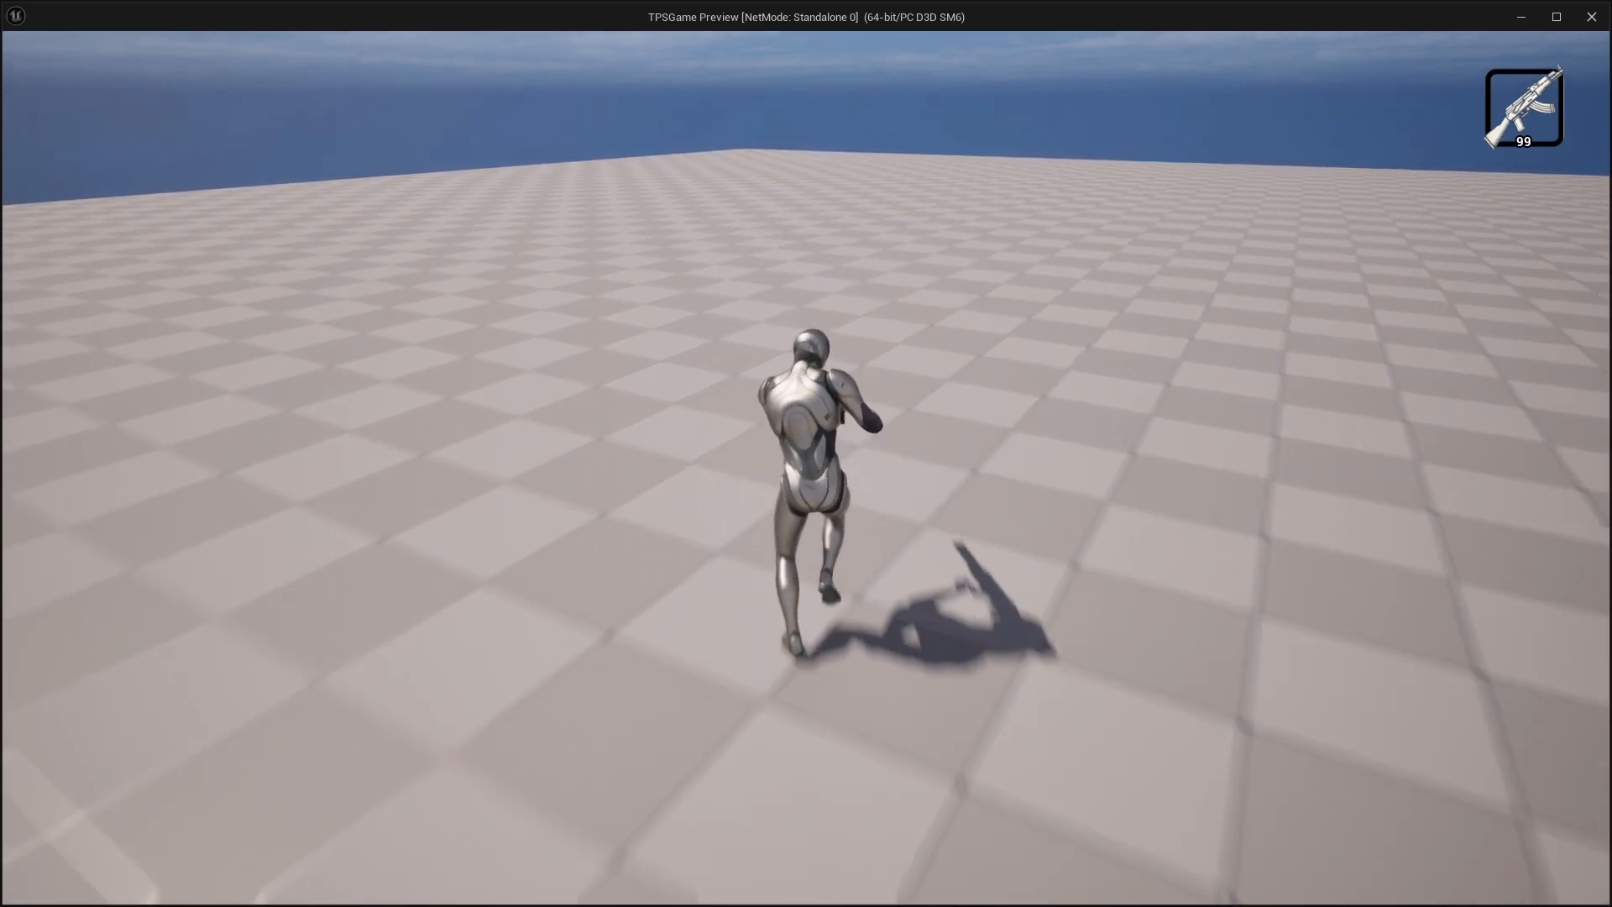
key("w")
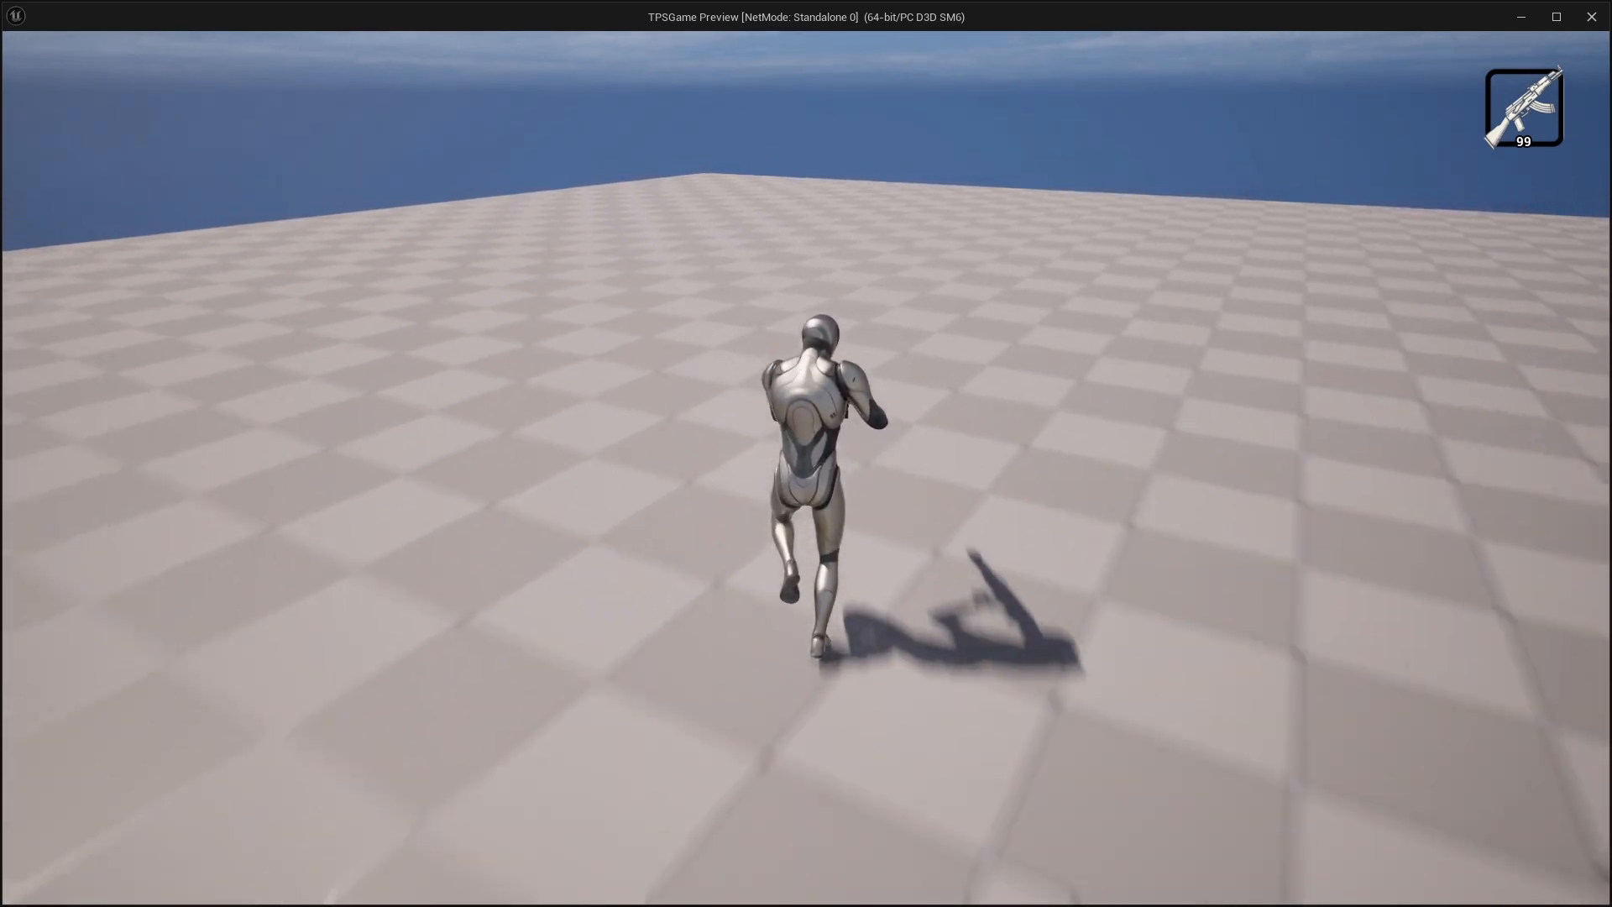
key("w")
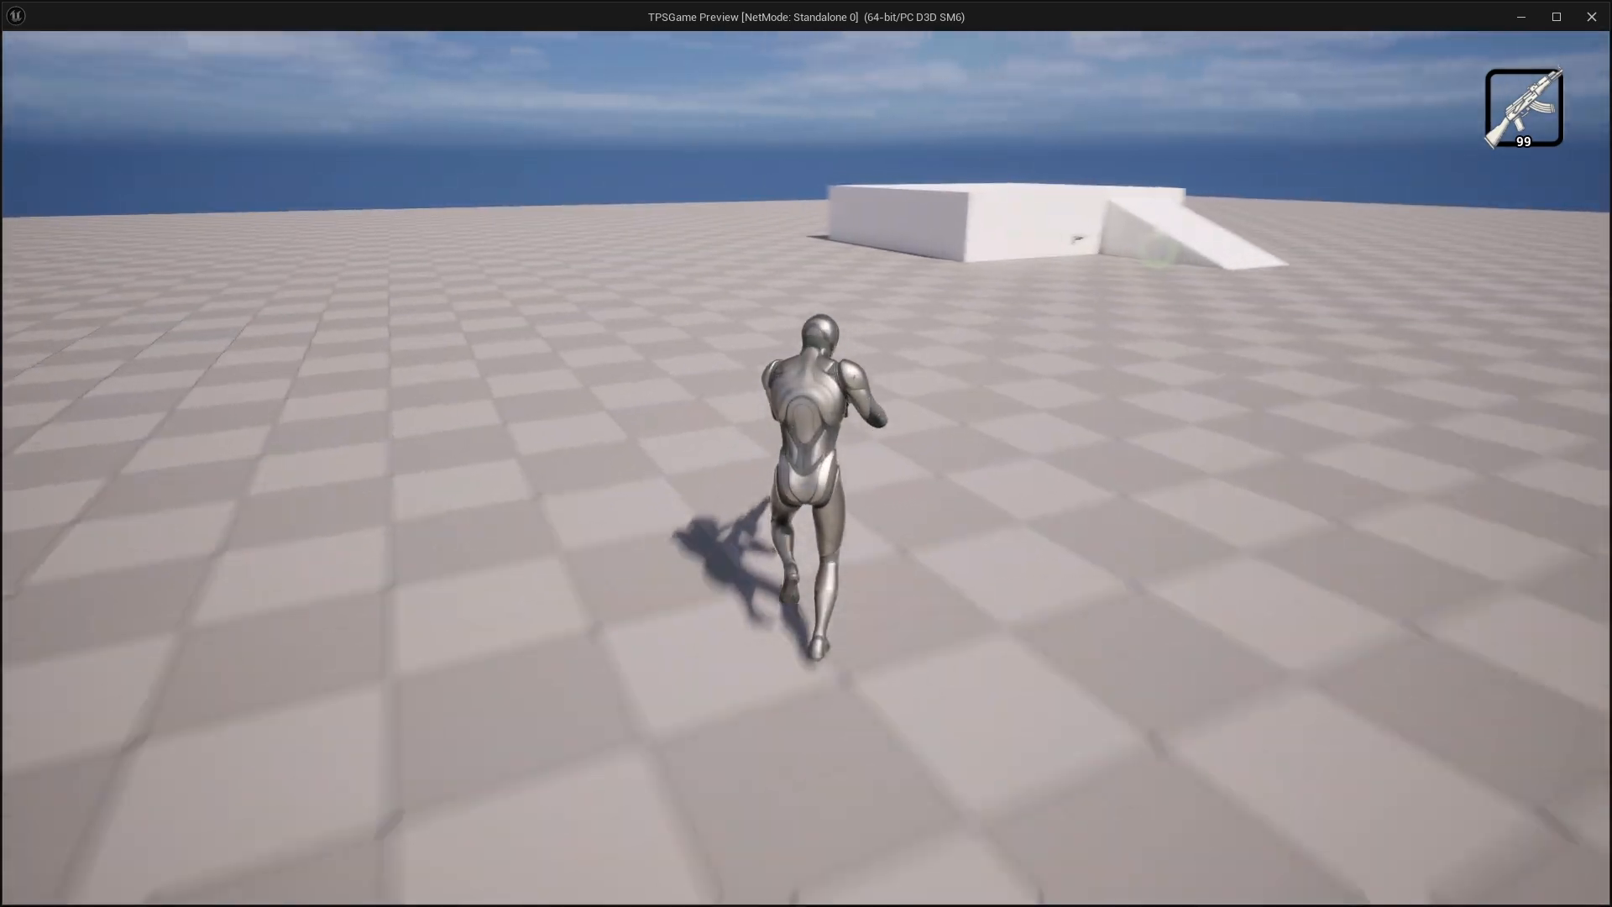
key("w")
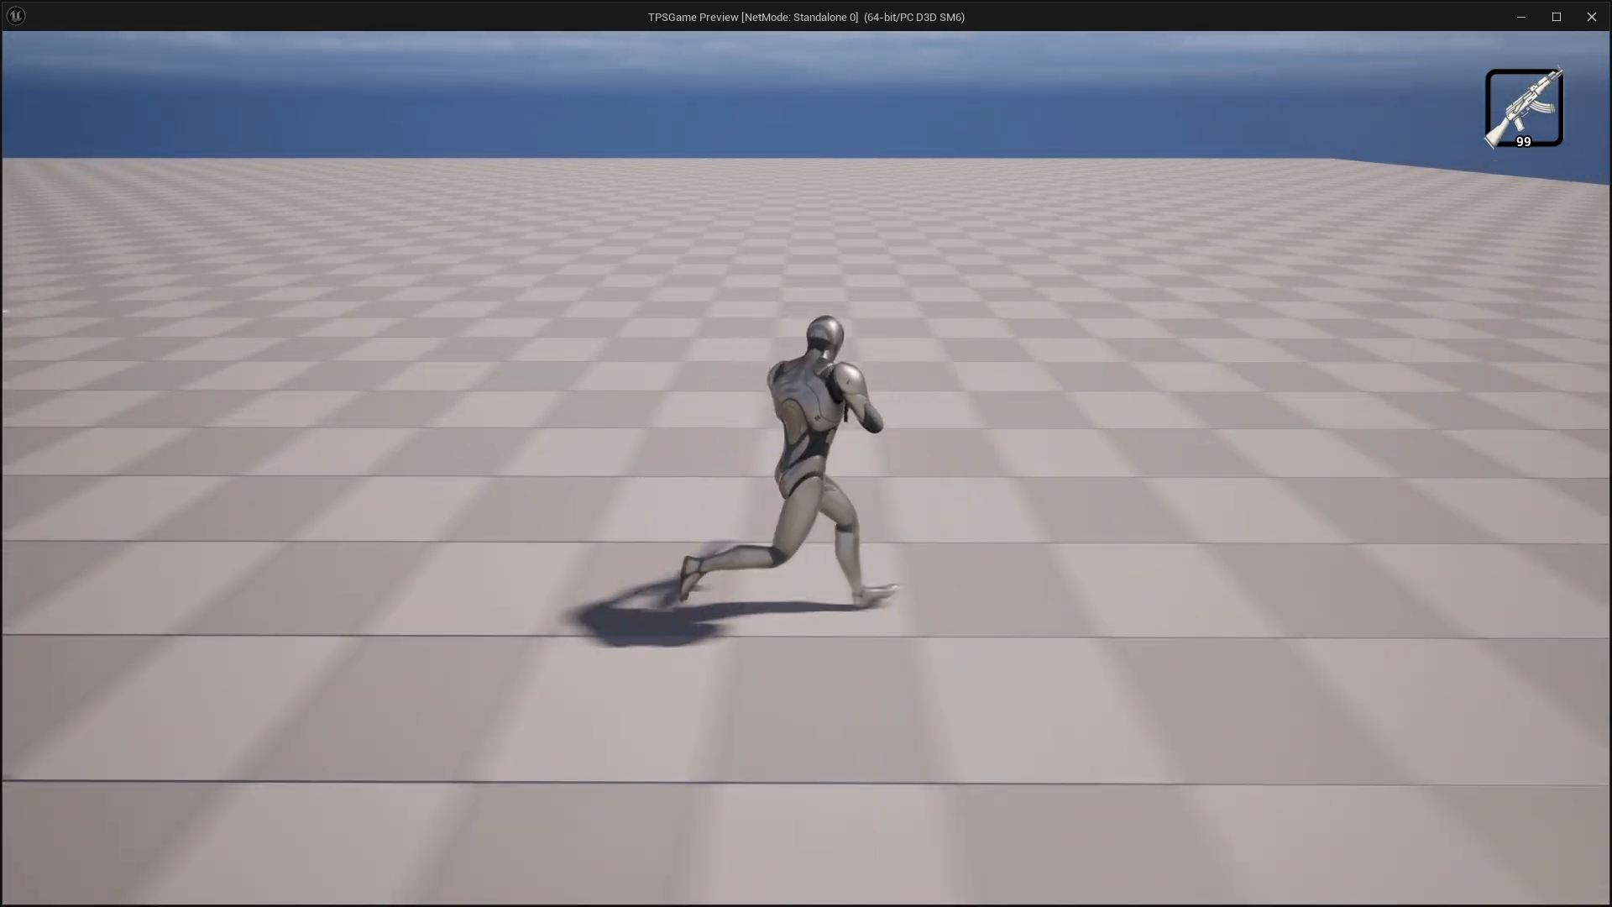
key("w")
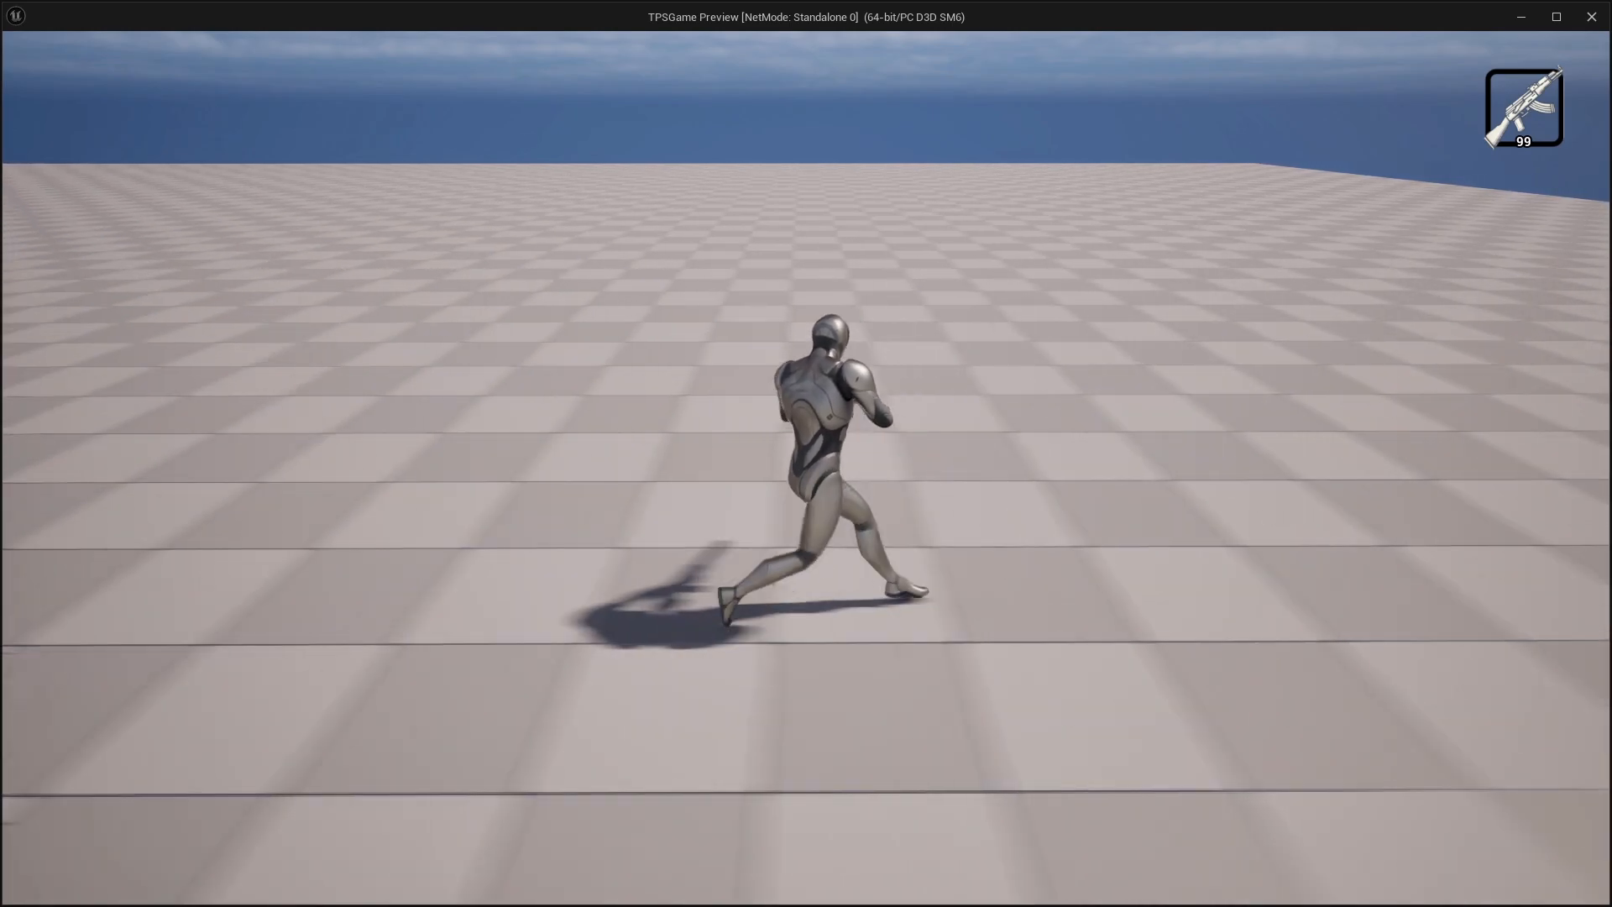
Stop the play session and inspect the Pivot to Cycle transition's settings in the Locomotion state machine
key("w")
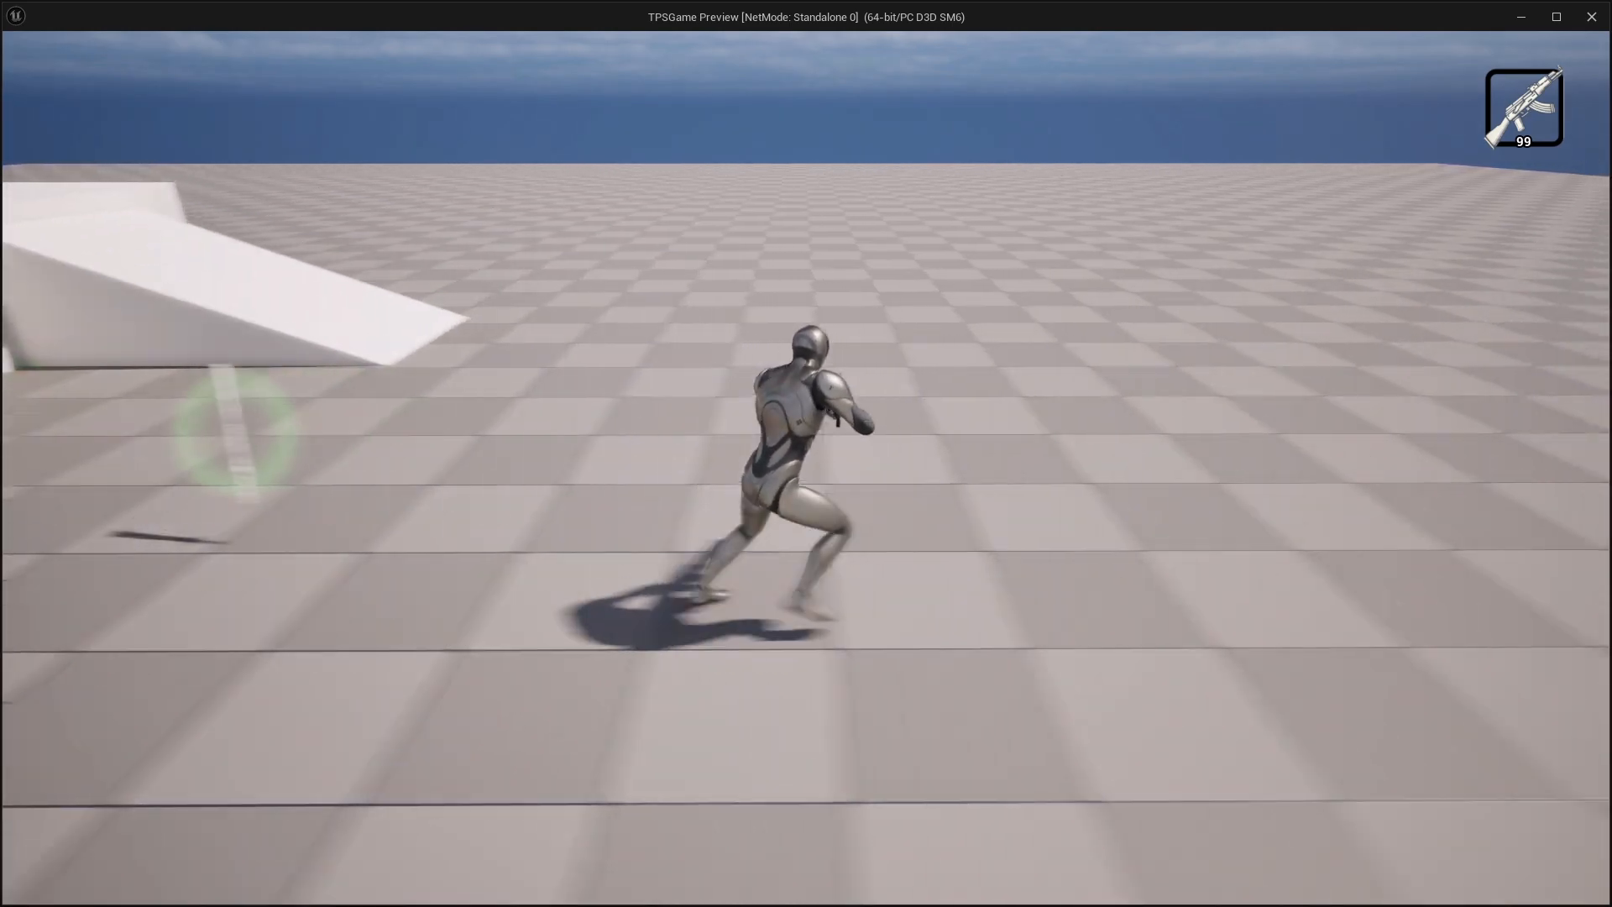
key("w")
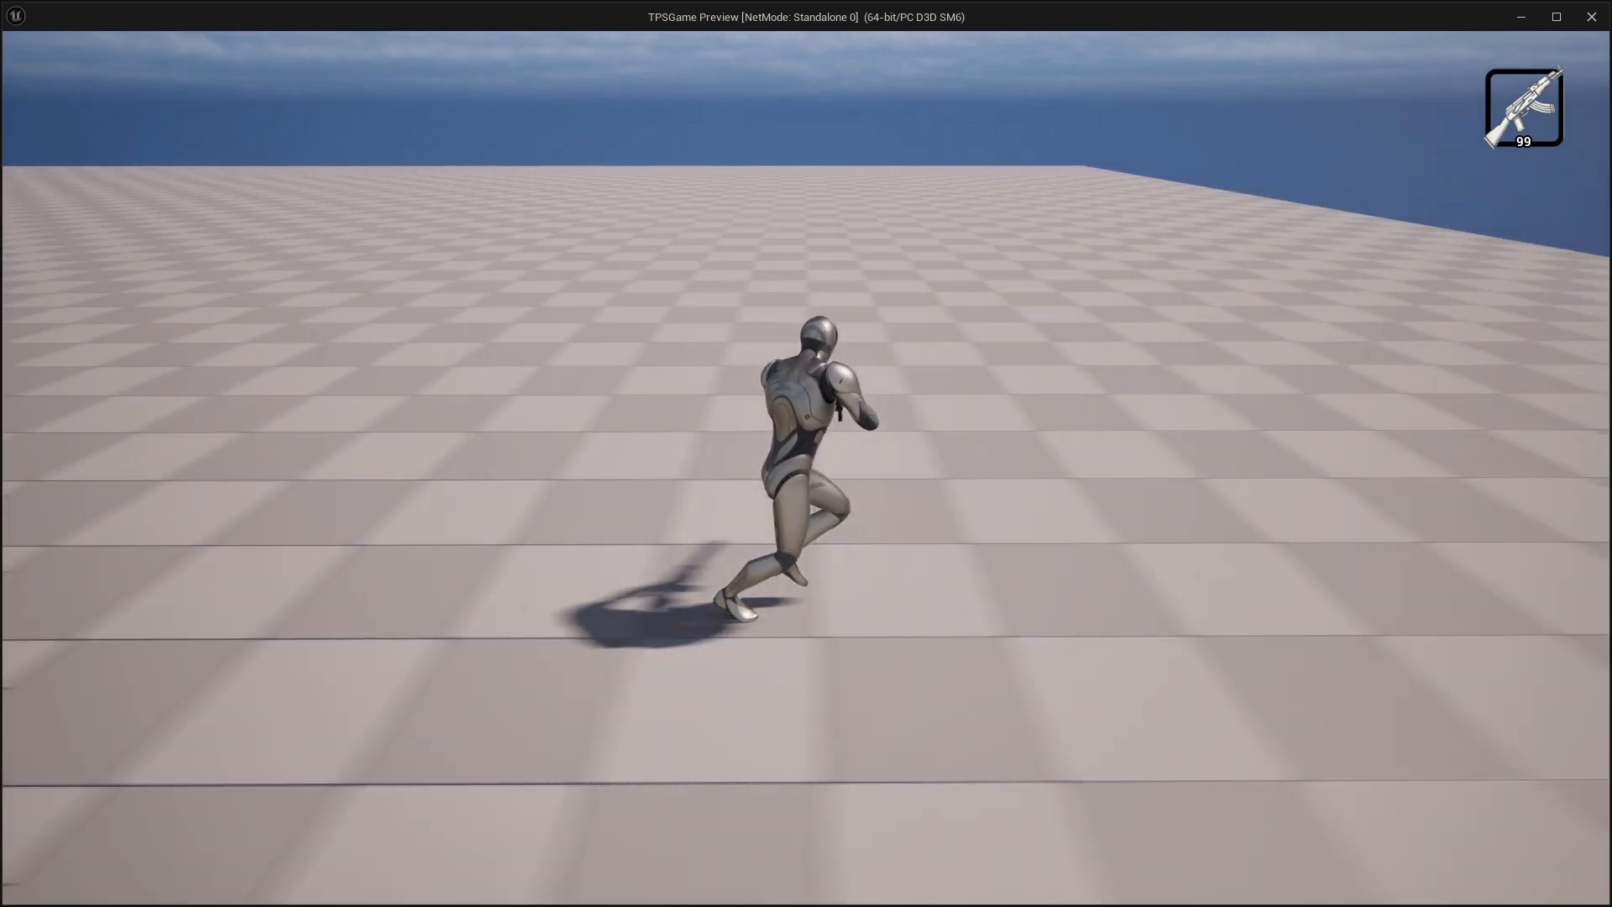
key("Escape")
scroll(714, 465, "down", 4)
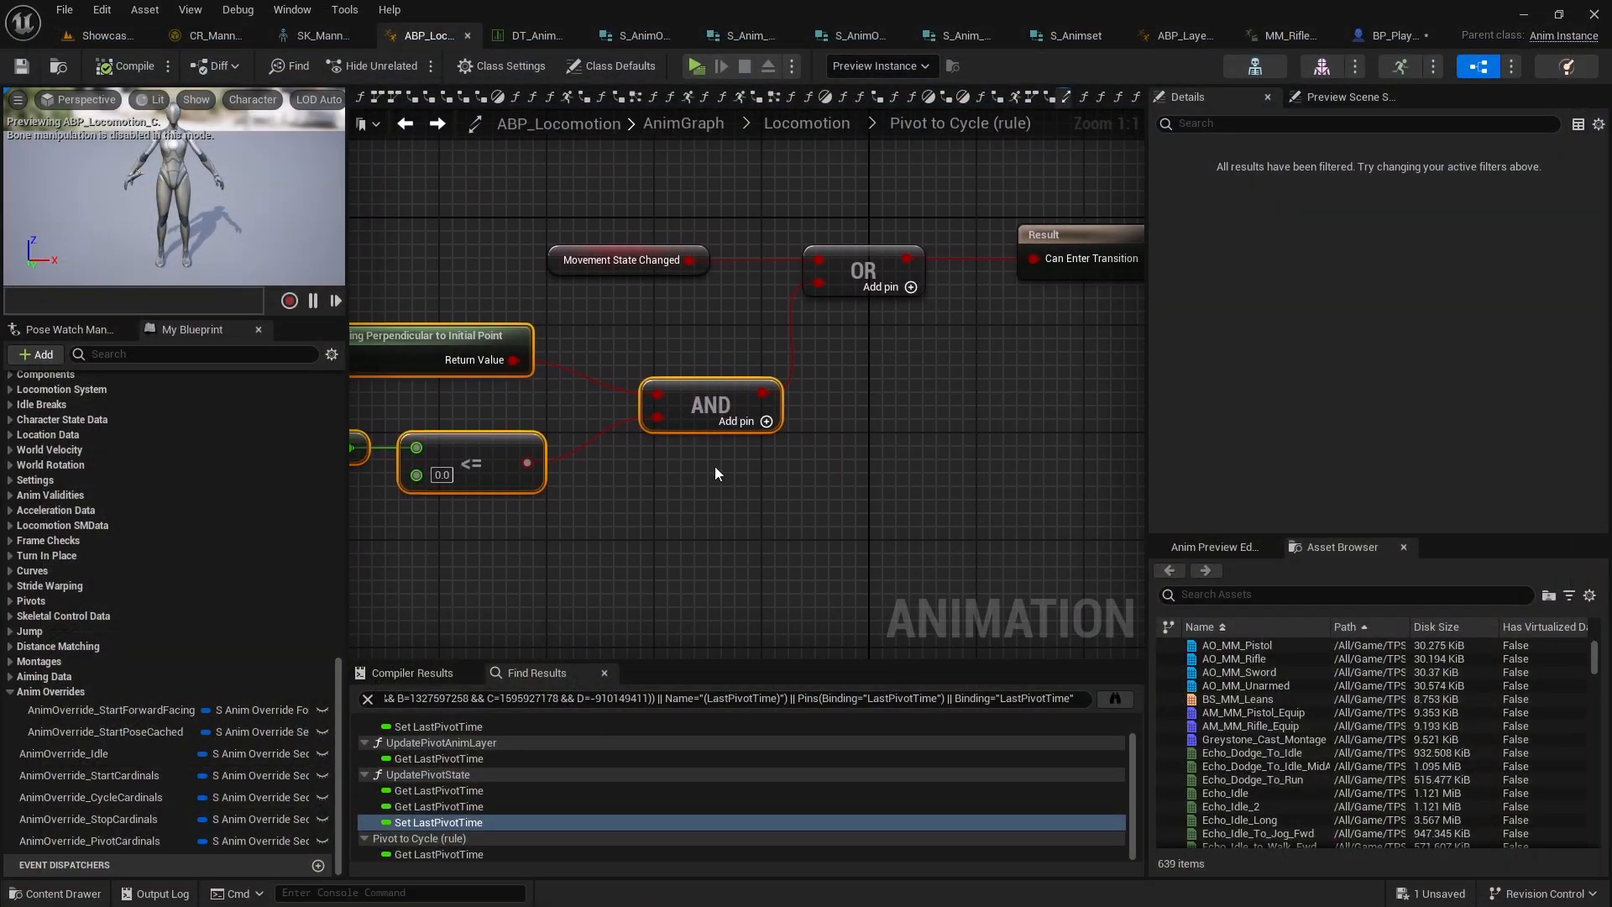
scroll(699, 449, "up", 2)
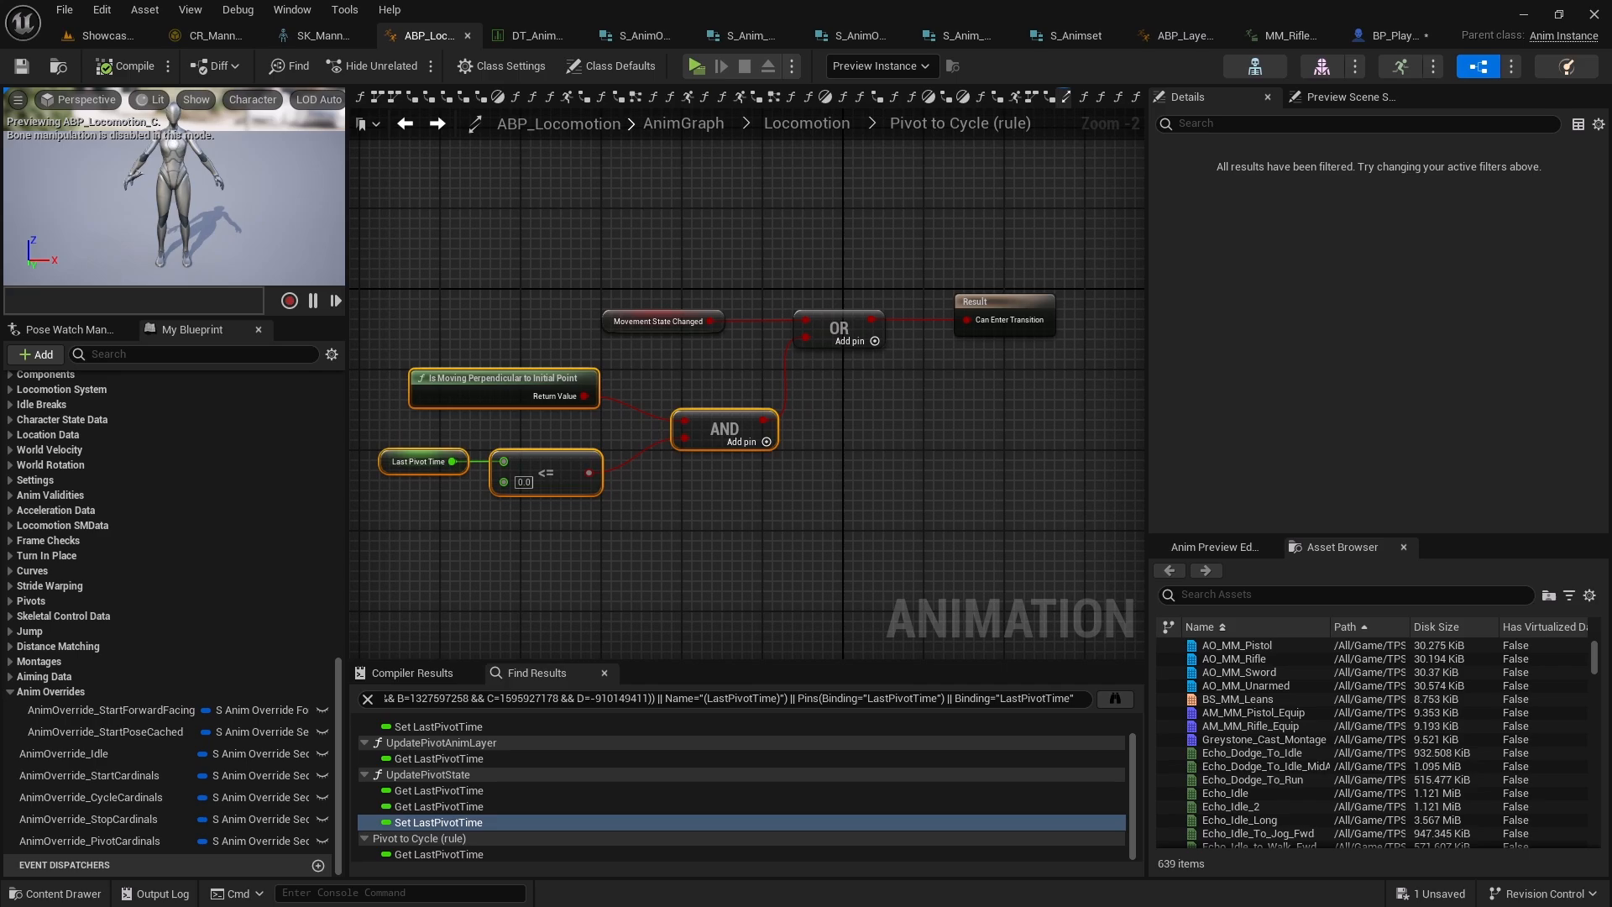
key("Page_Up")
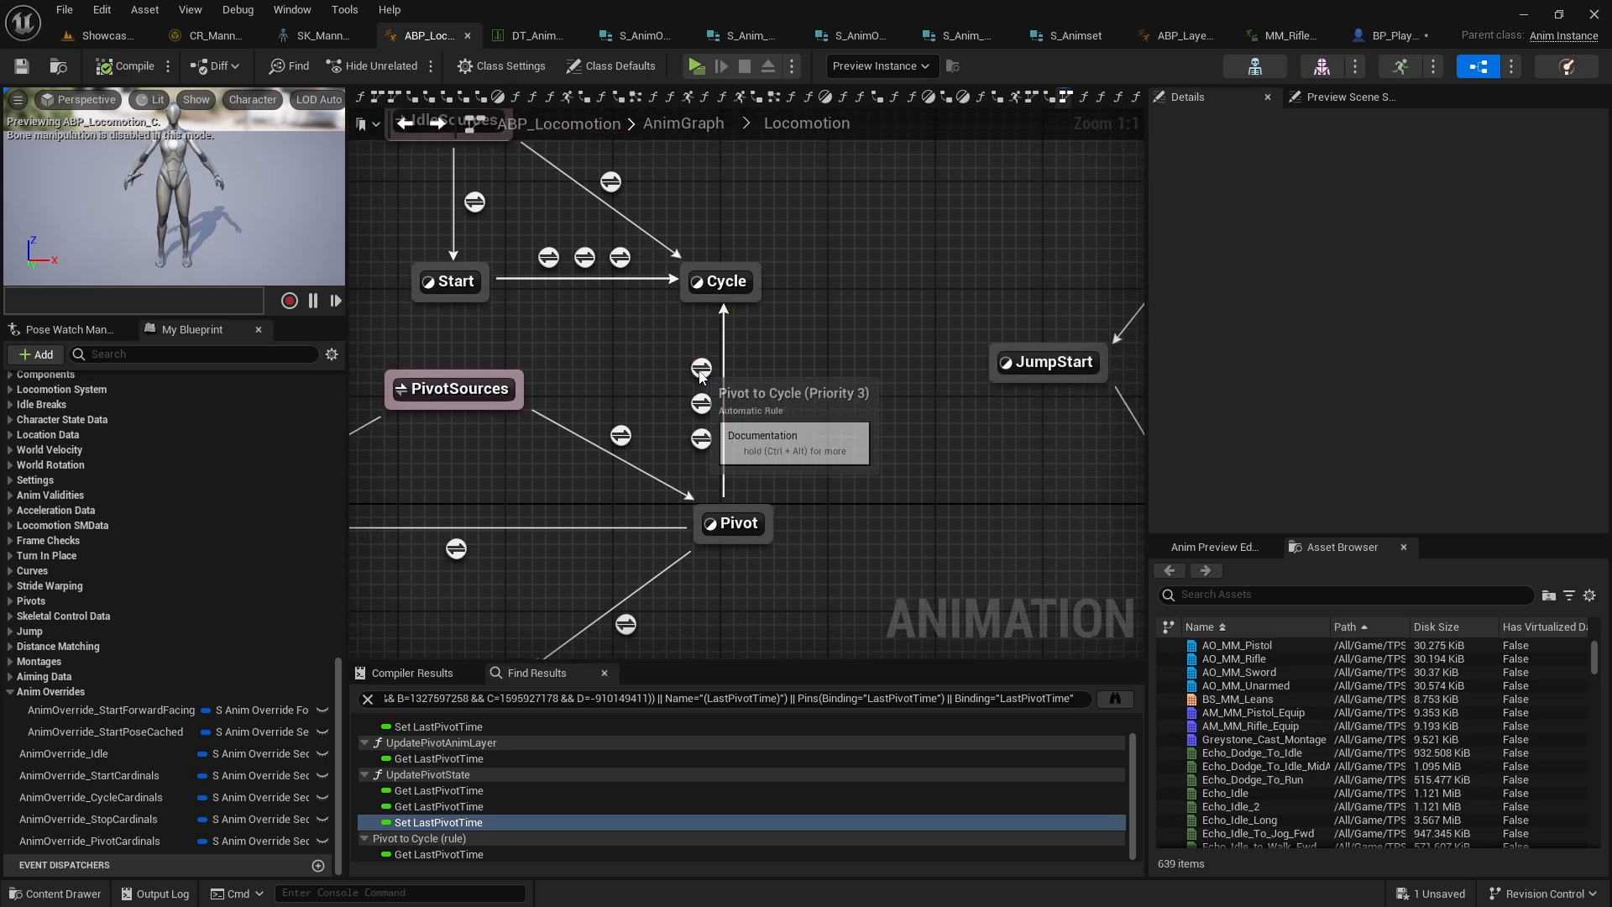
left_click(701, 373)
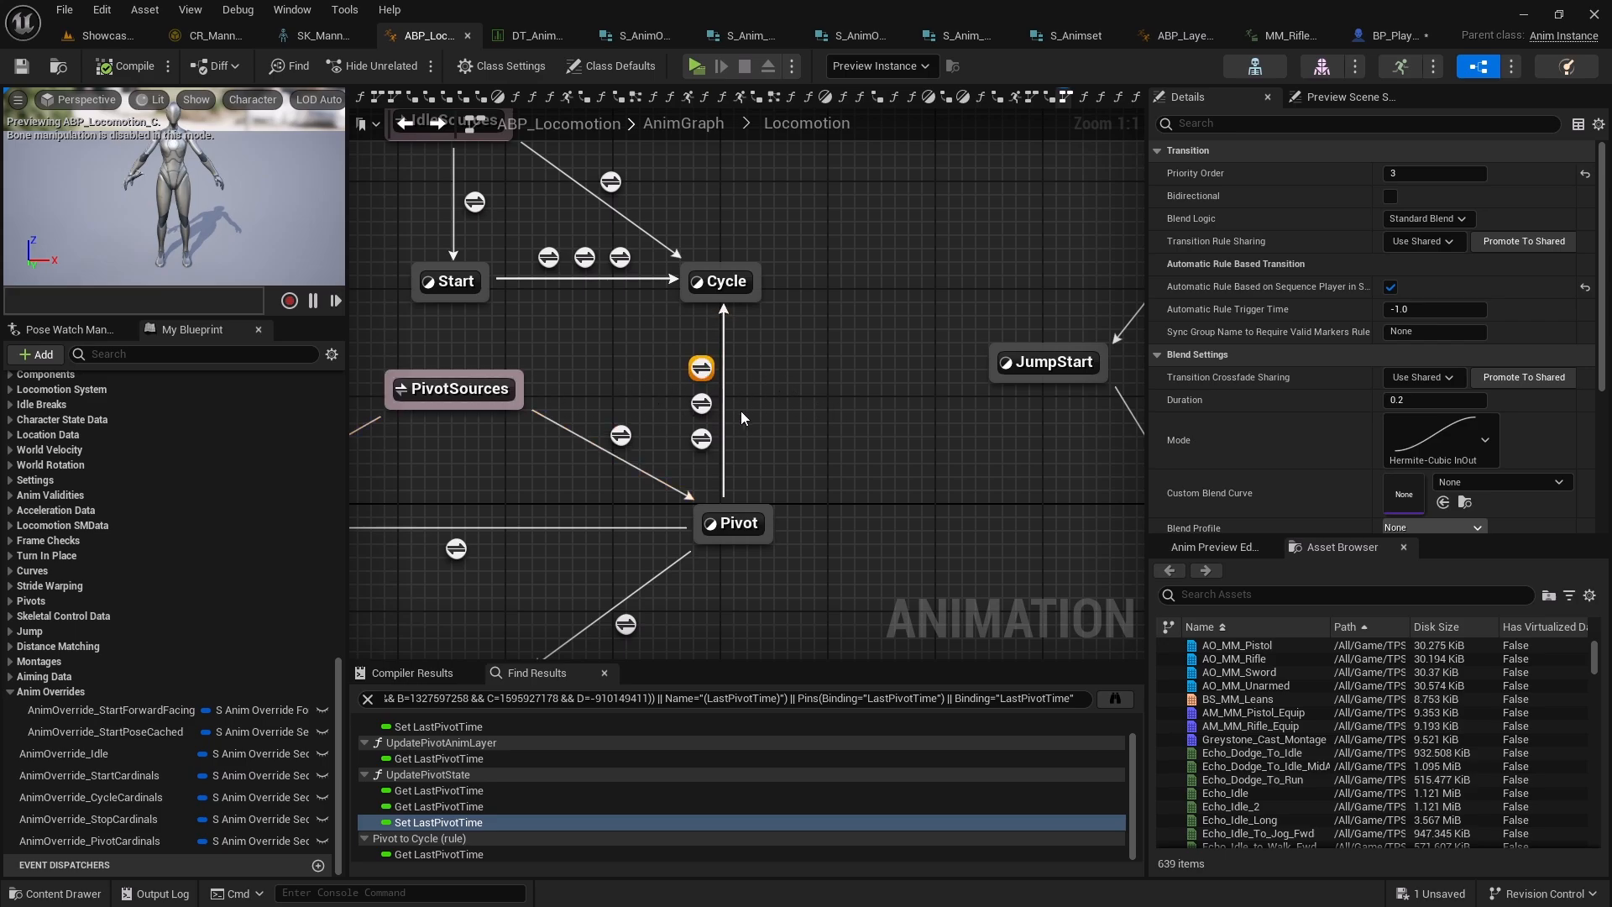
right_click_drag(740, 415, 804, 414)
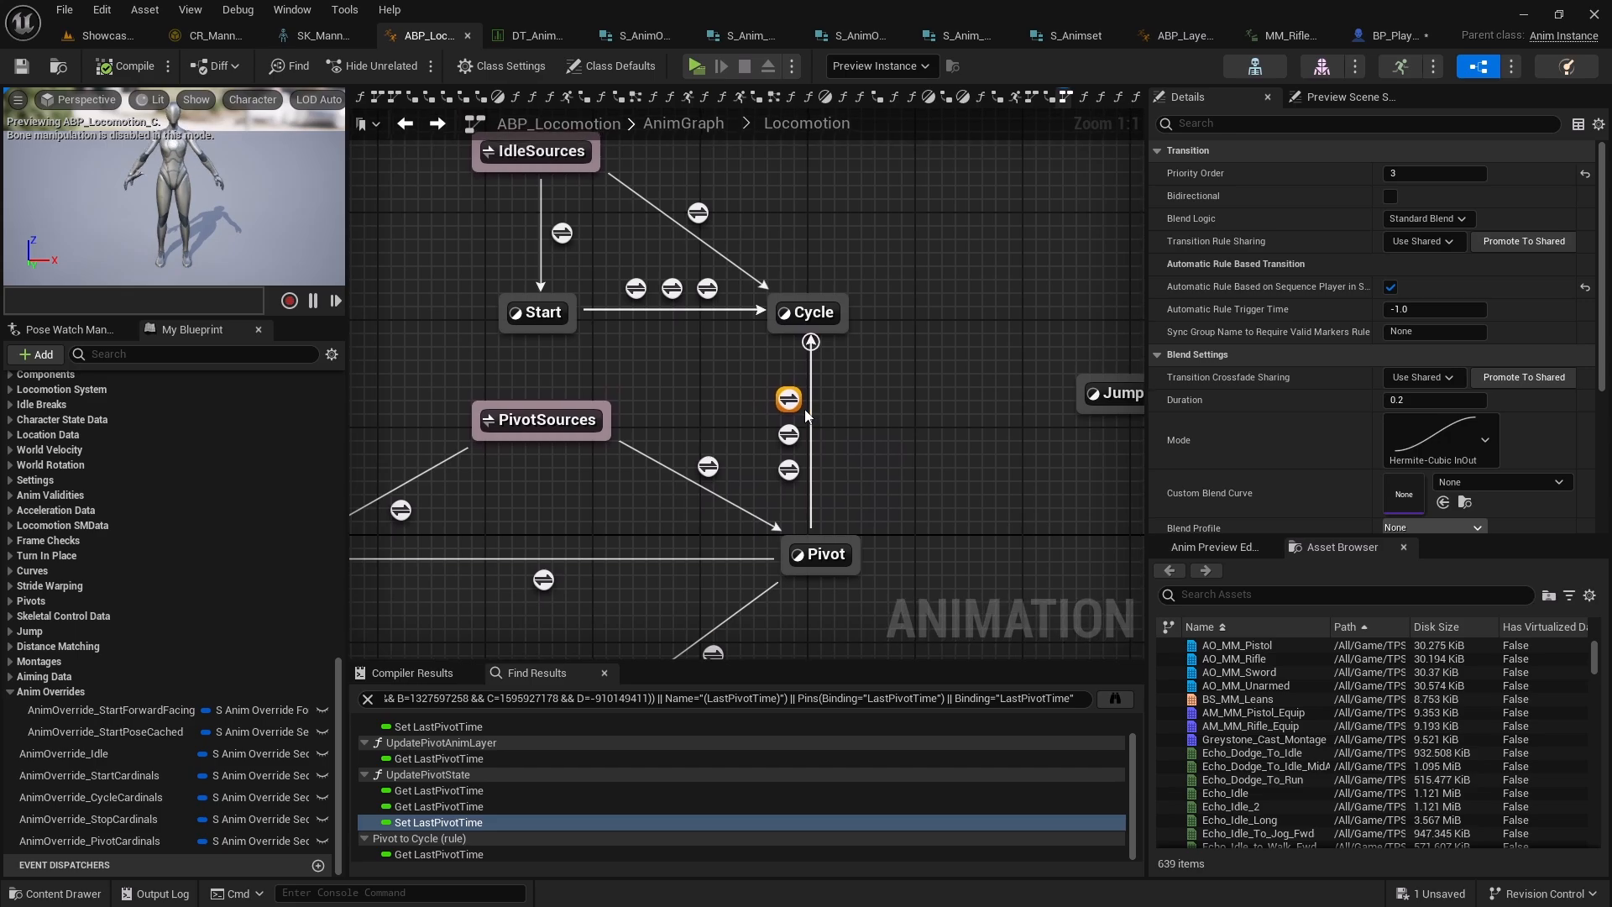
right_click_drag(696, 374, 718, 319)
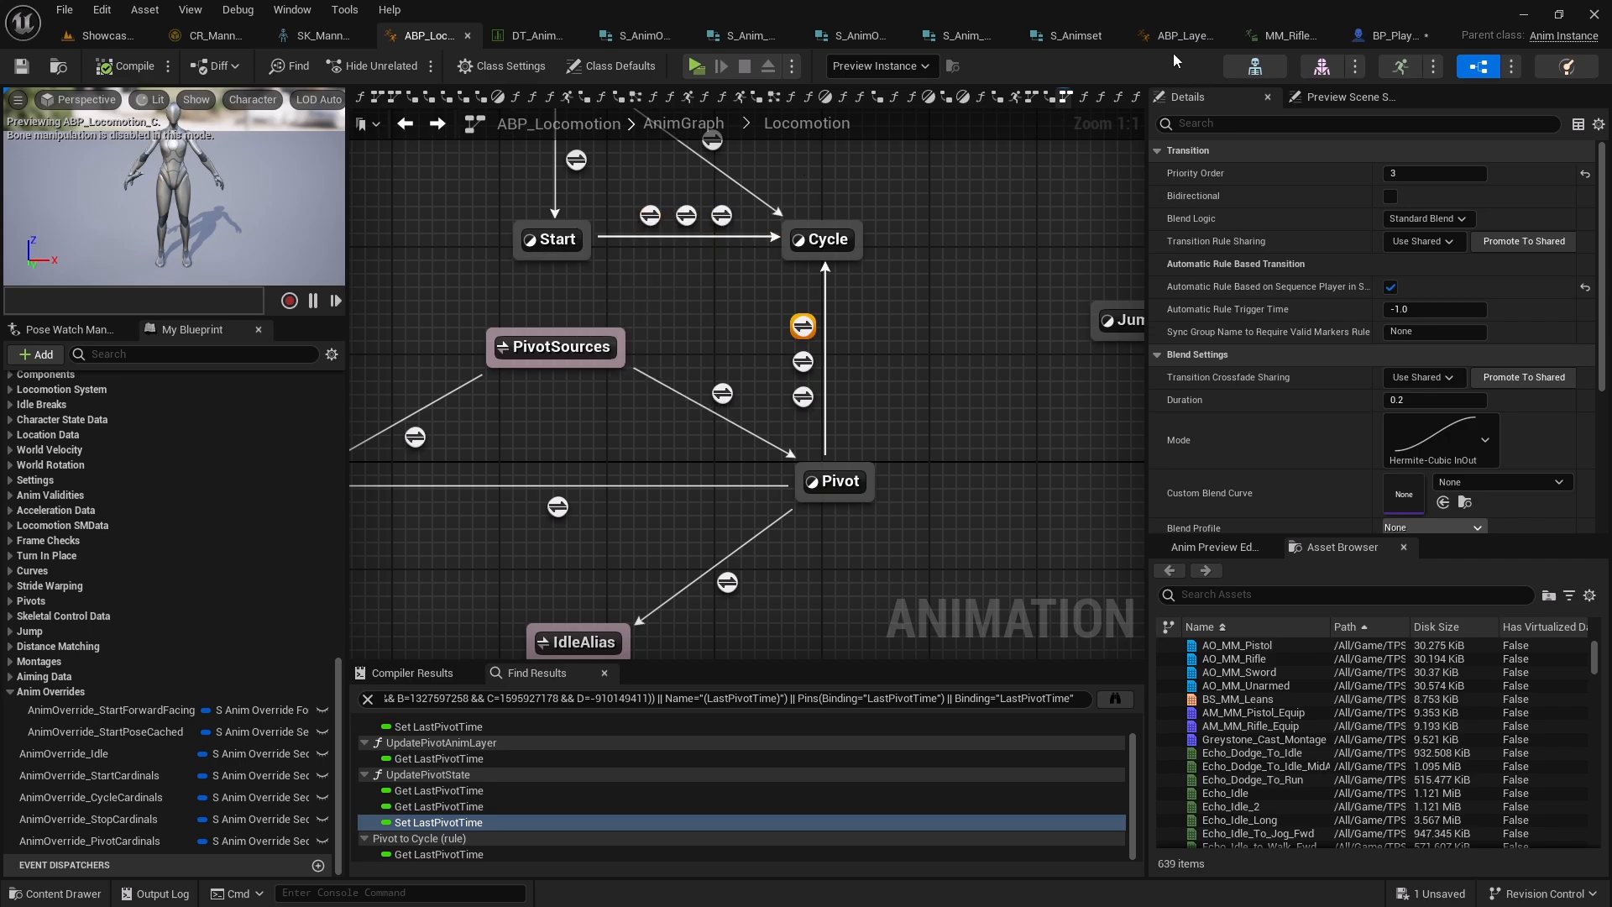
Examine the Rifle row's Pivot Cardinals entries in DT_Animset and locate the forward pivot animation asset
left_click(534, 35)
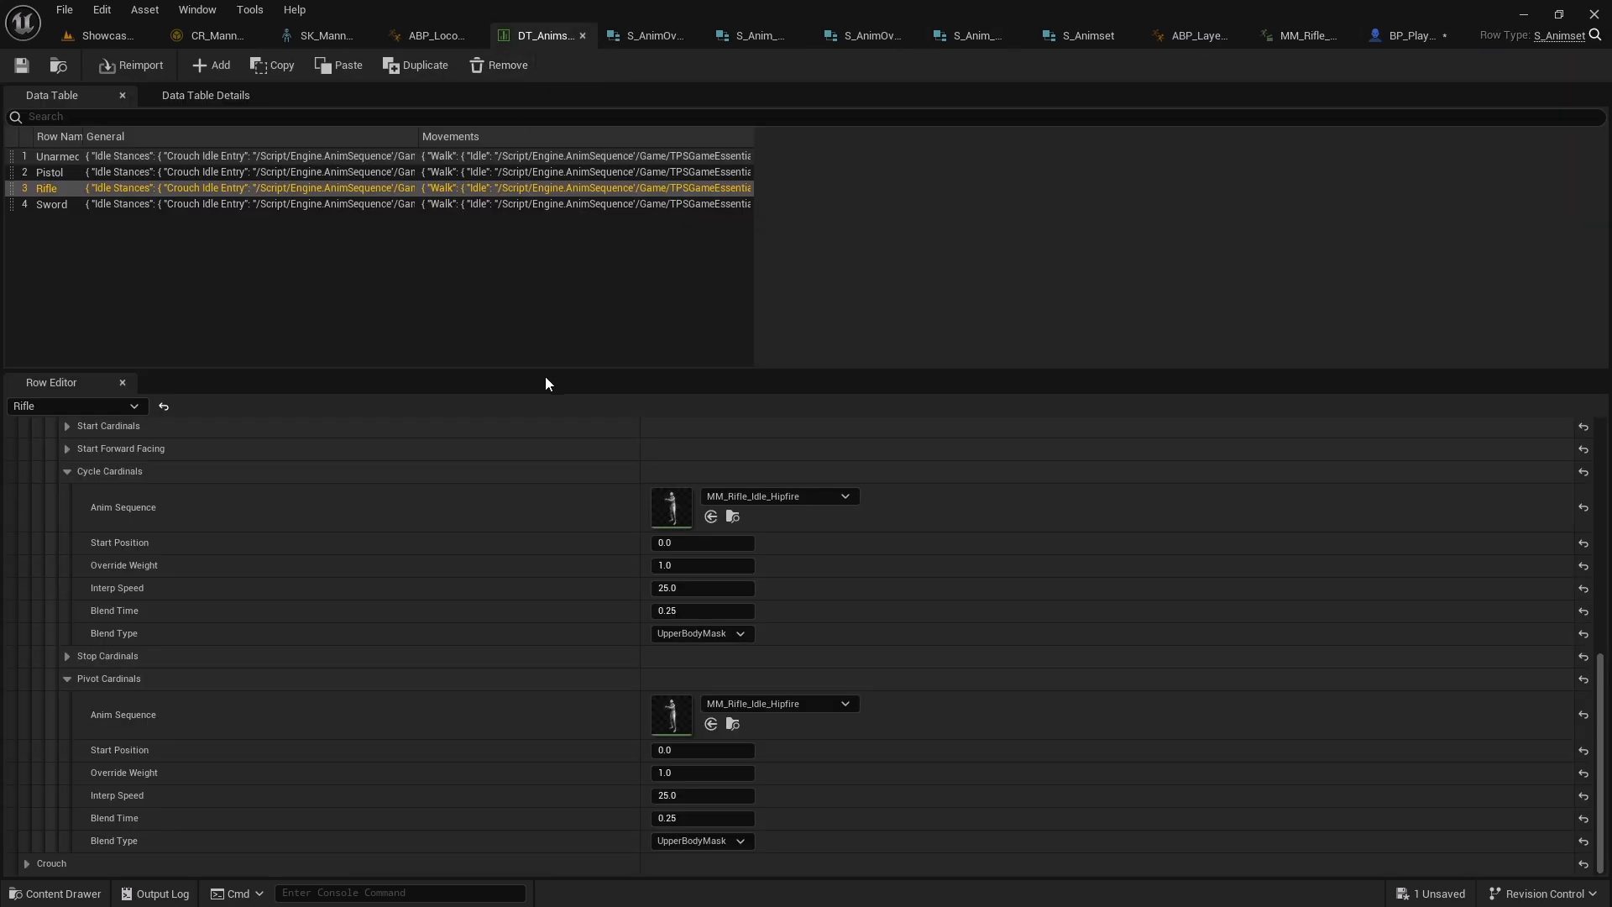
scroll(346, 583, "up", 5)
scroll(124, 544, "up", 3)
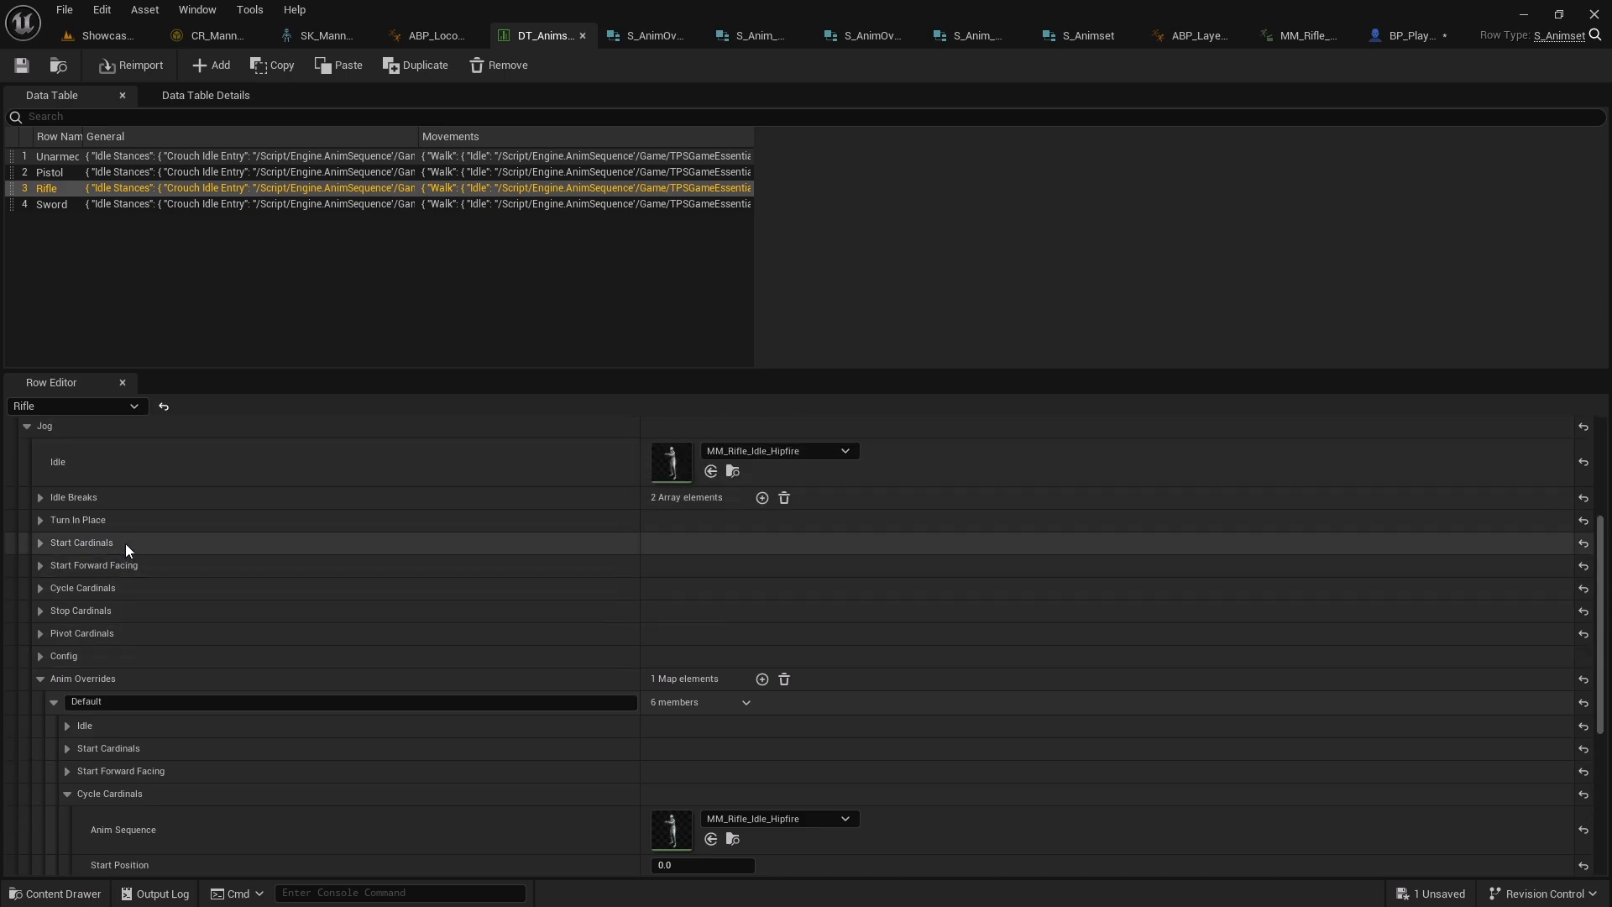
left_click(39, 634)
scroll(50, 617, "down", 1)
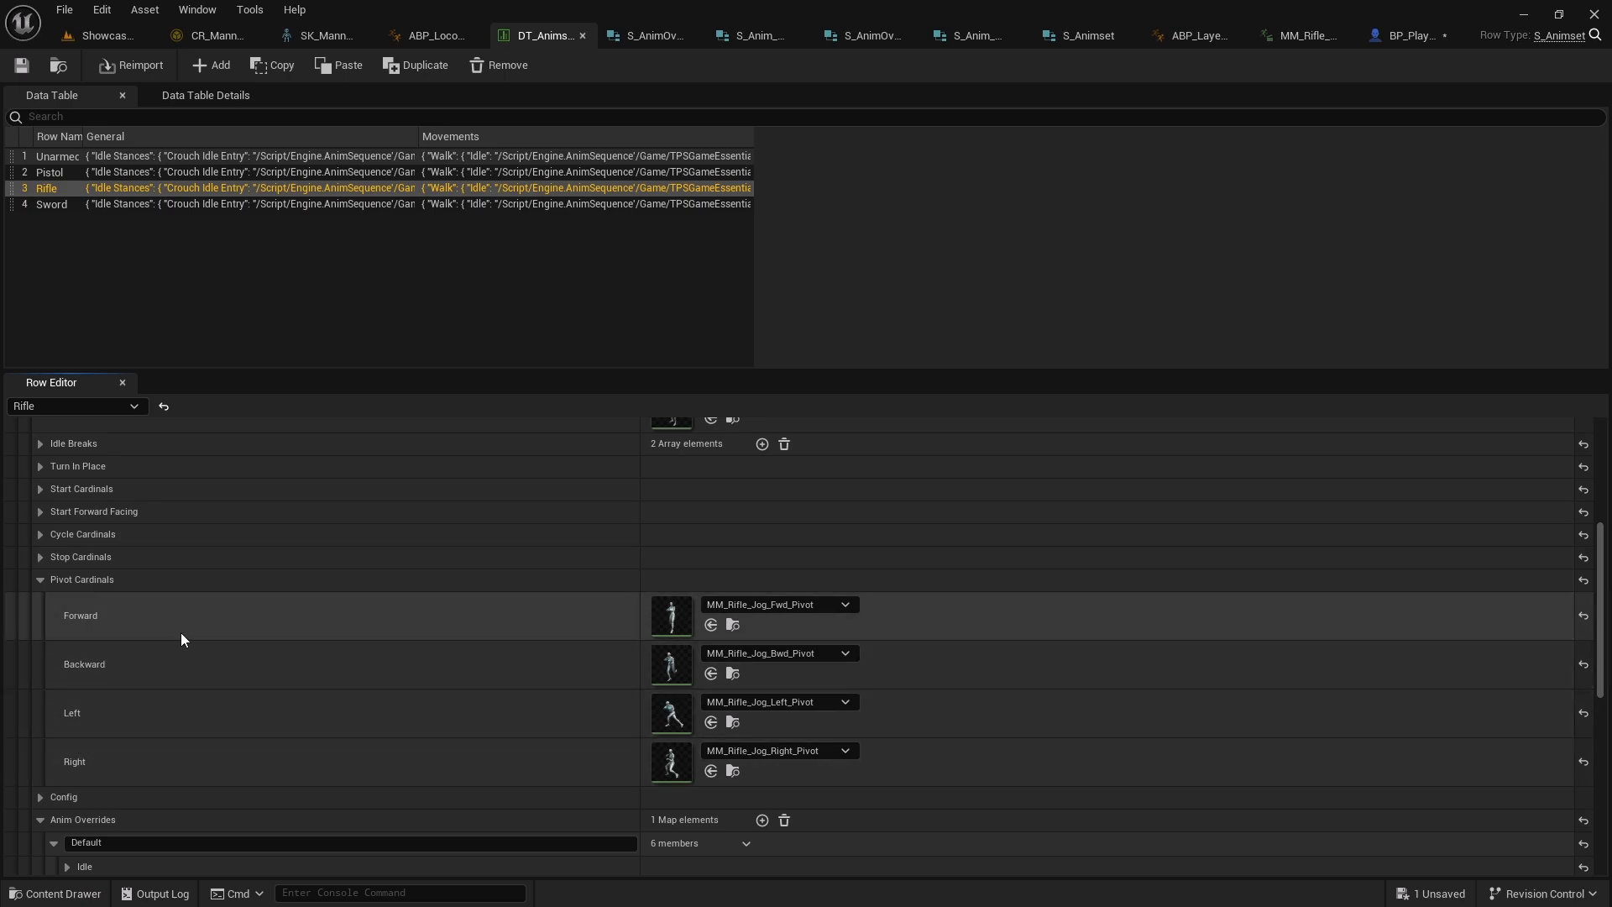
left_click(732, 626)
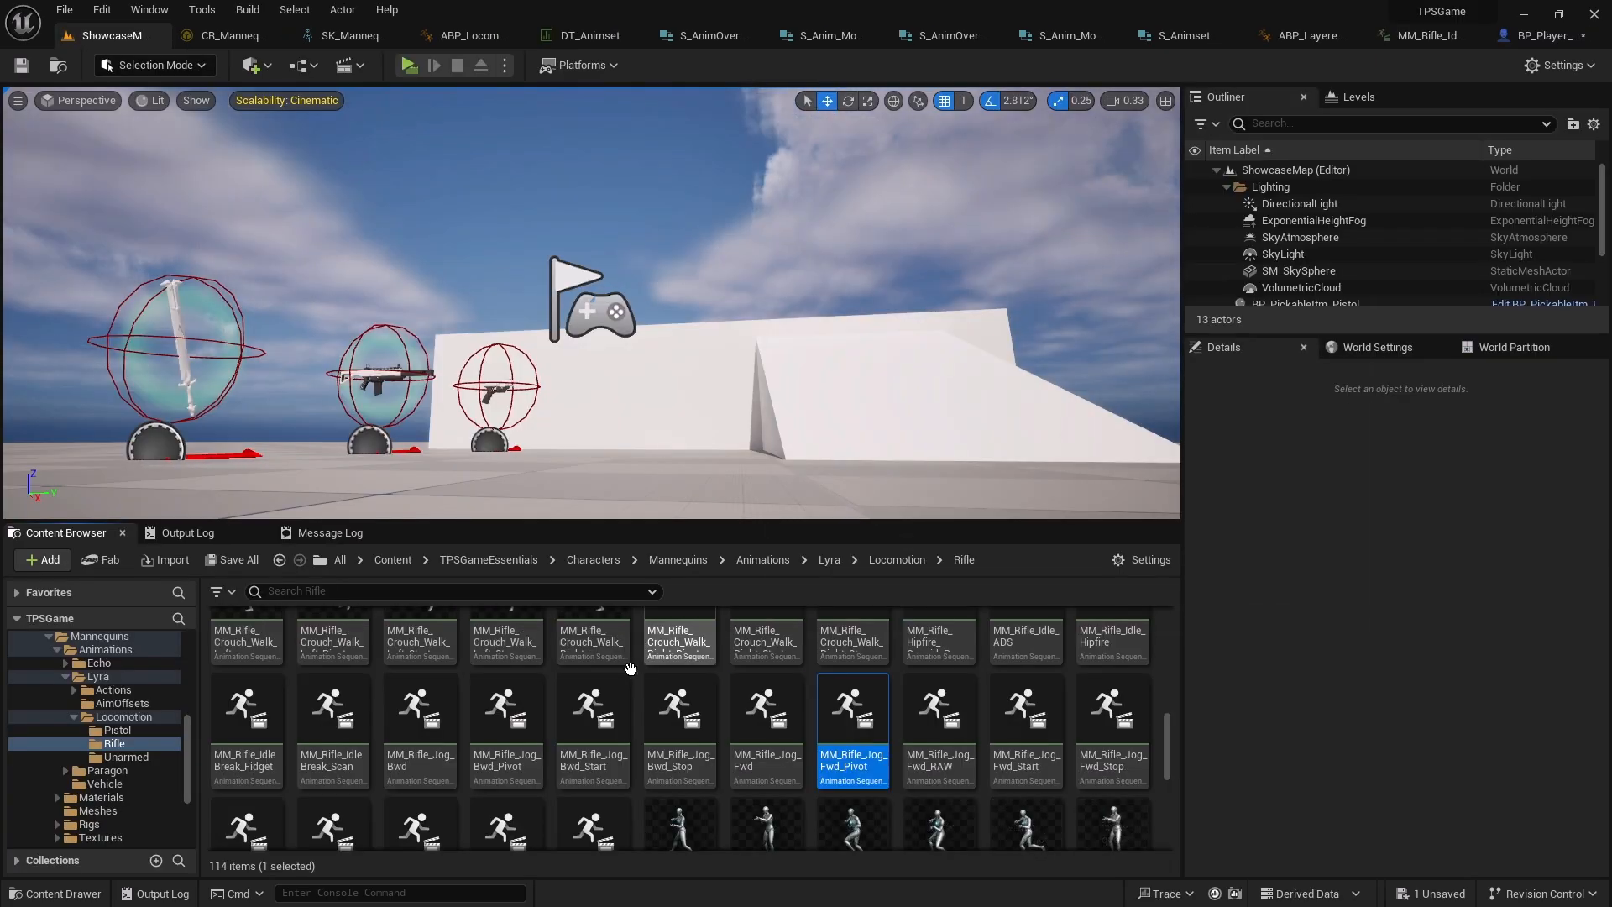
Open MM_Rifle_Jog_Fwd_Pivot and scrub through its timeline to study the pivot motion
double_click(855, 709)
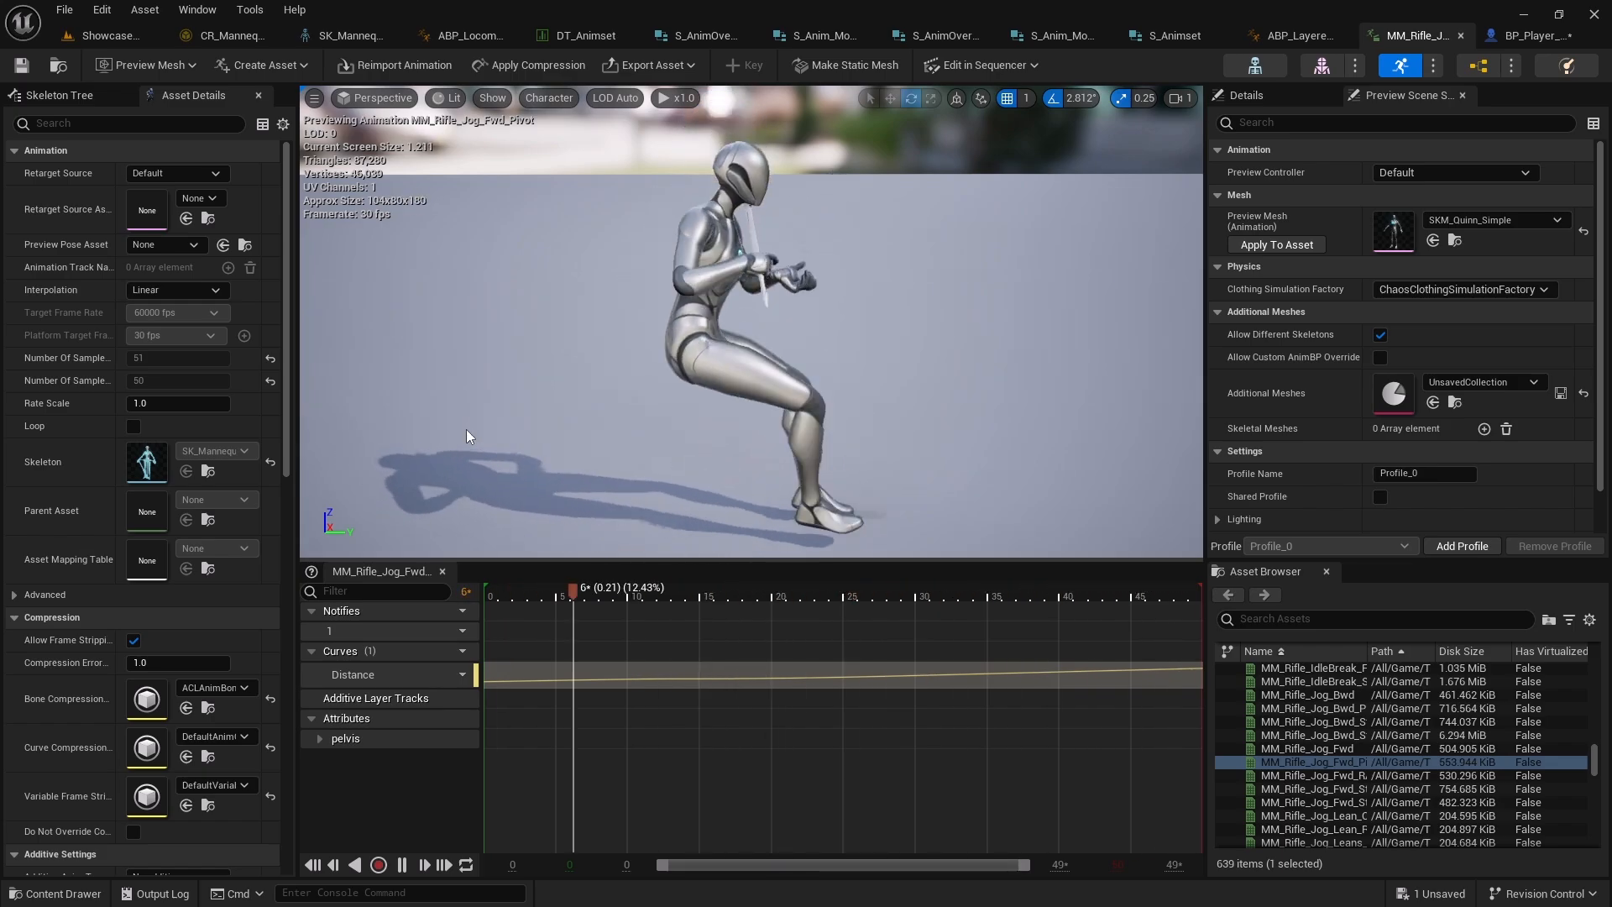
left_click(402, 865)
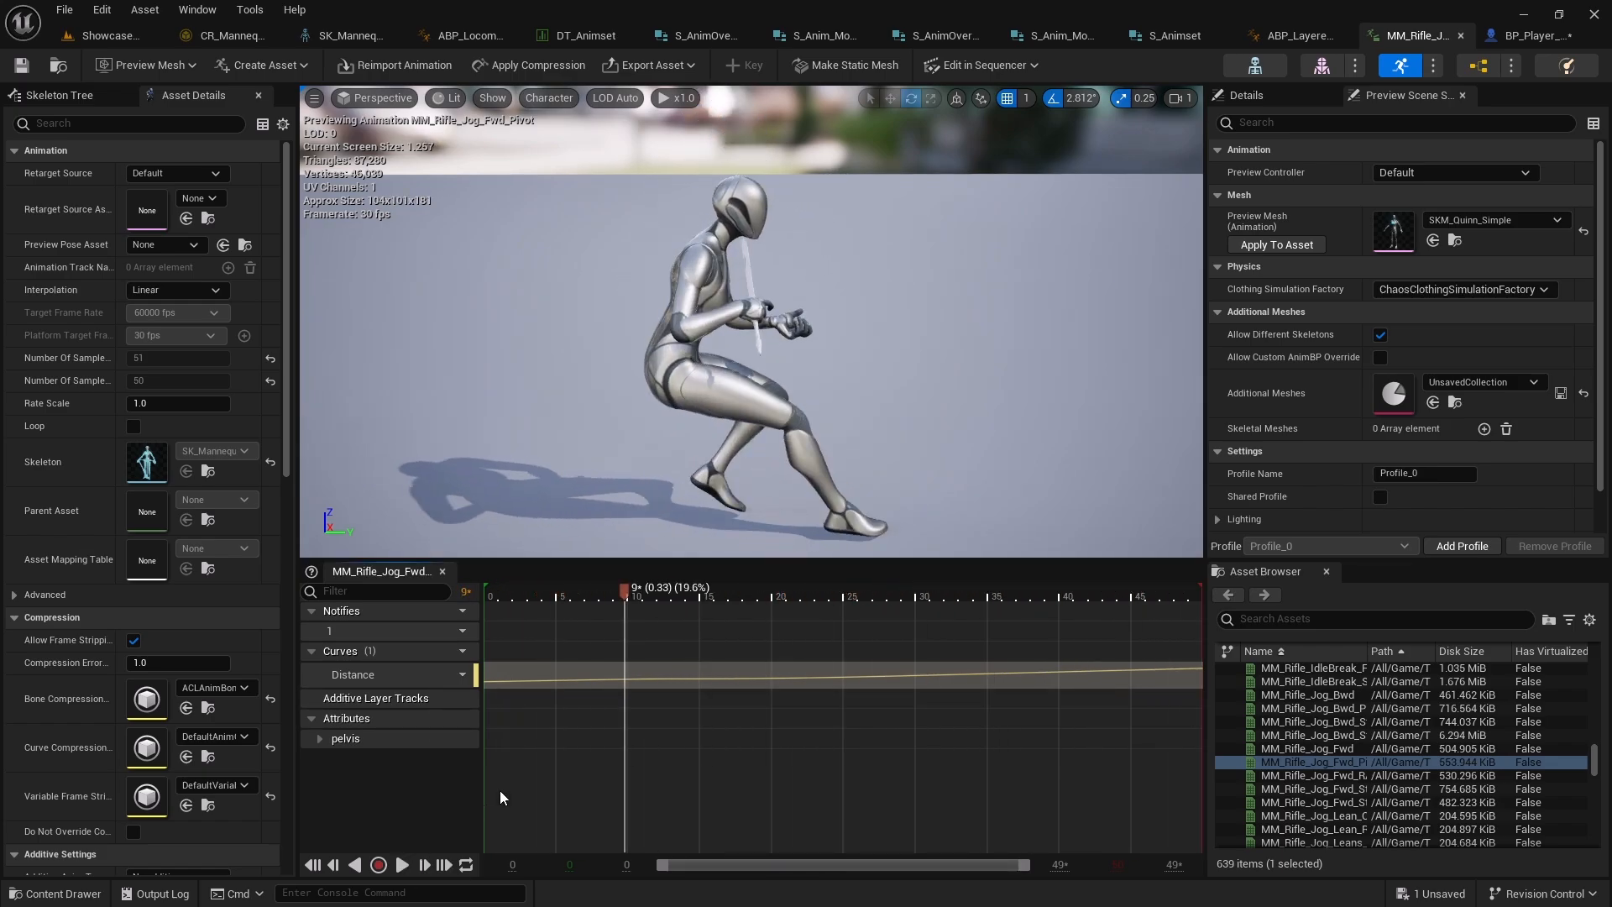
left_click_drag(621, 594, 1131, 617)
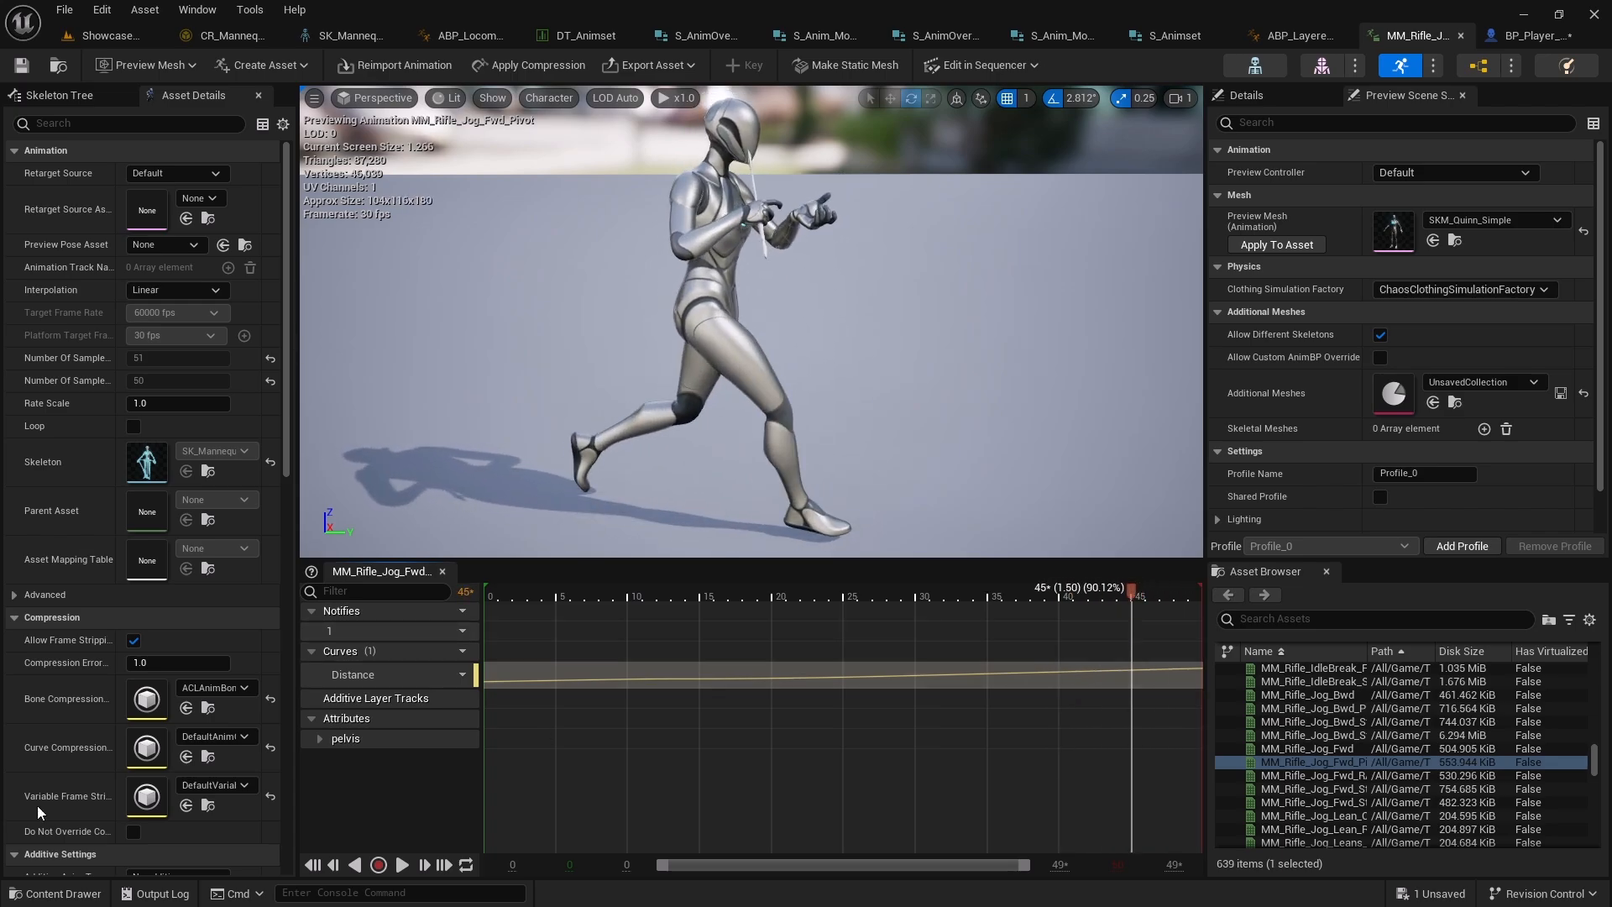
left_click_drag(1130, 595, 1078, 594)
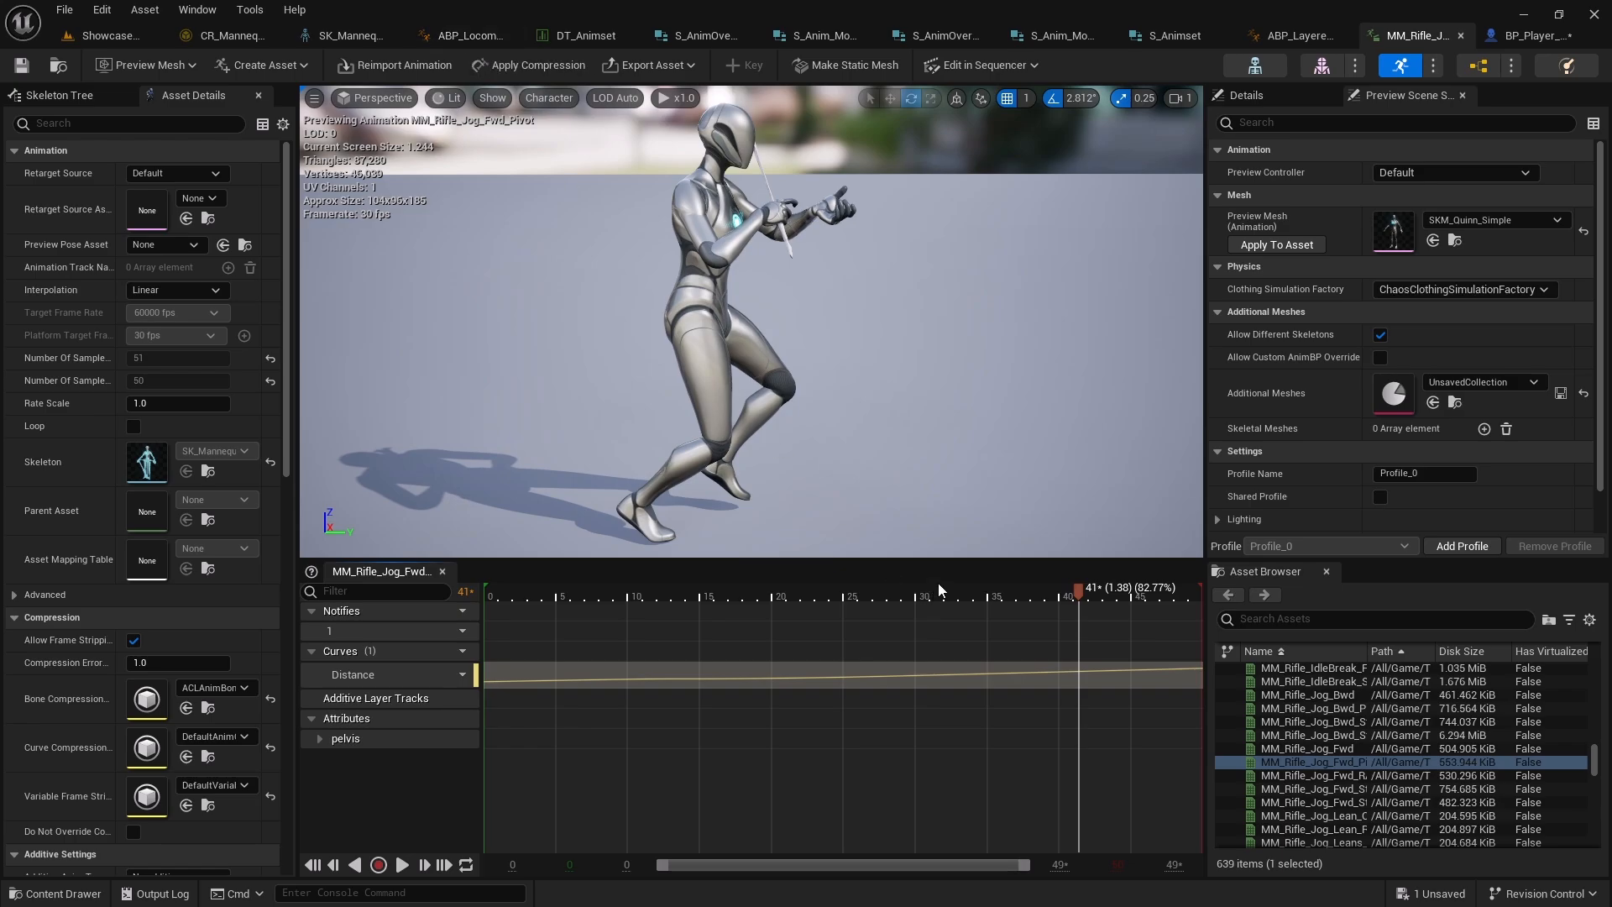
left_click_drag(1083, 595, 1113, 635)
Return to ABP_Locomotion and look over the Locomotion state machine graph
left_click(466, 35)
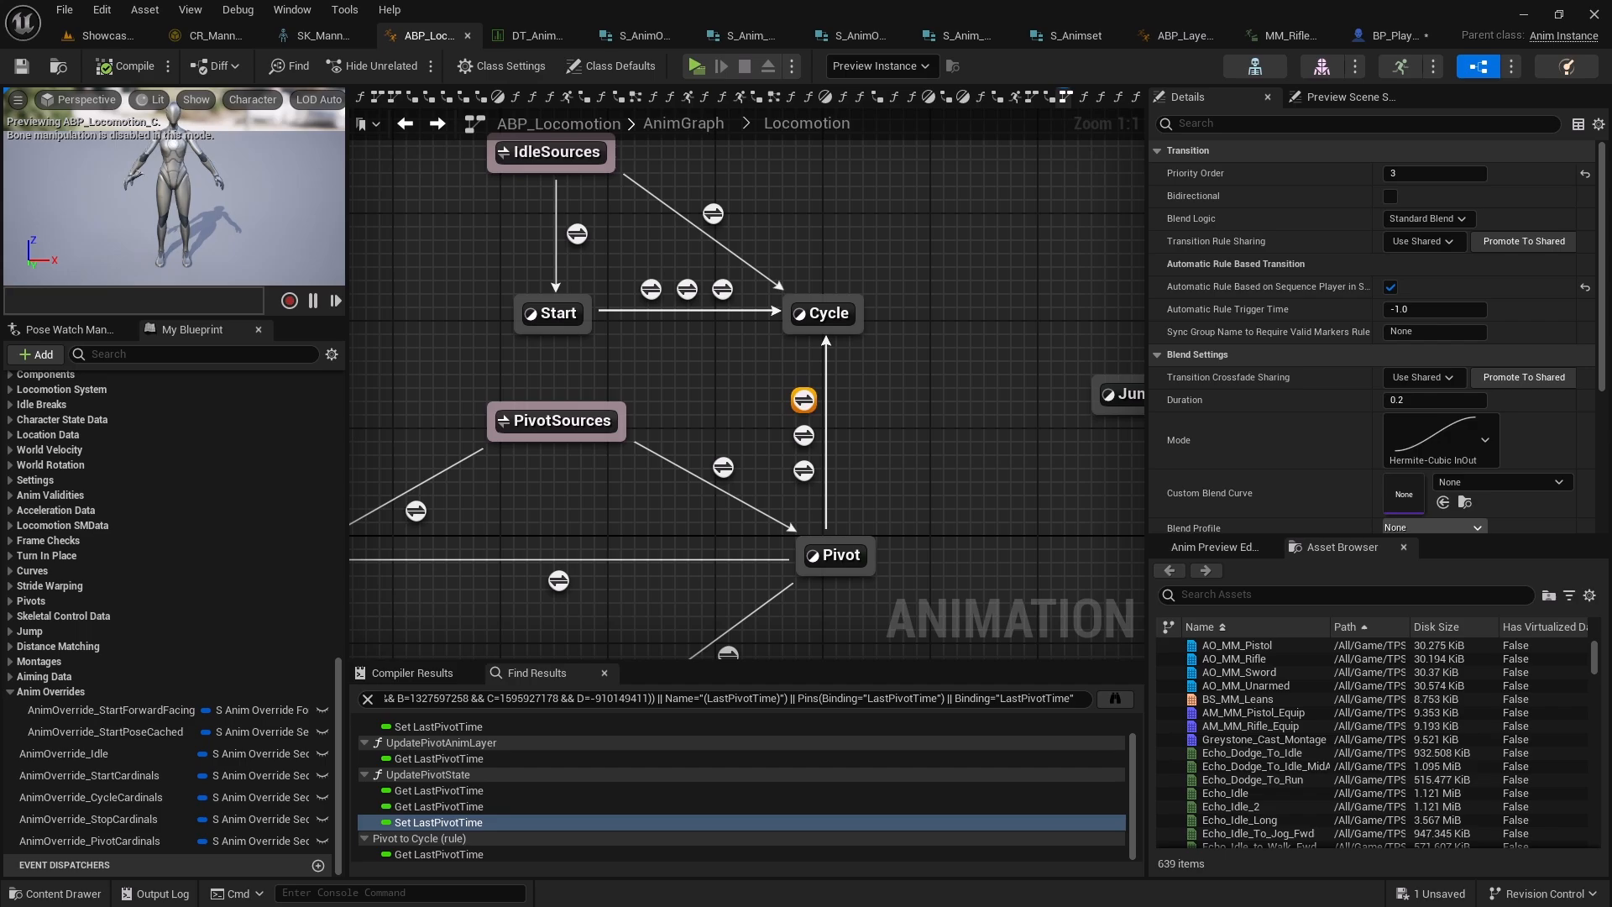
right_click_drag(521, 483, 674, 489)
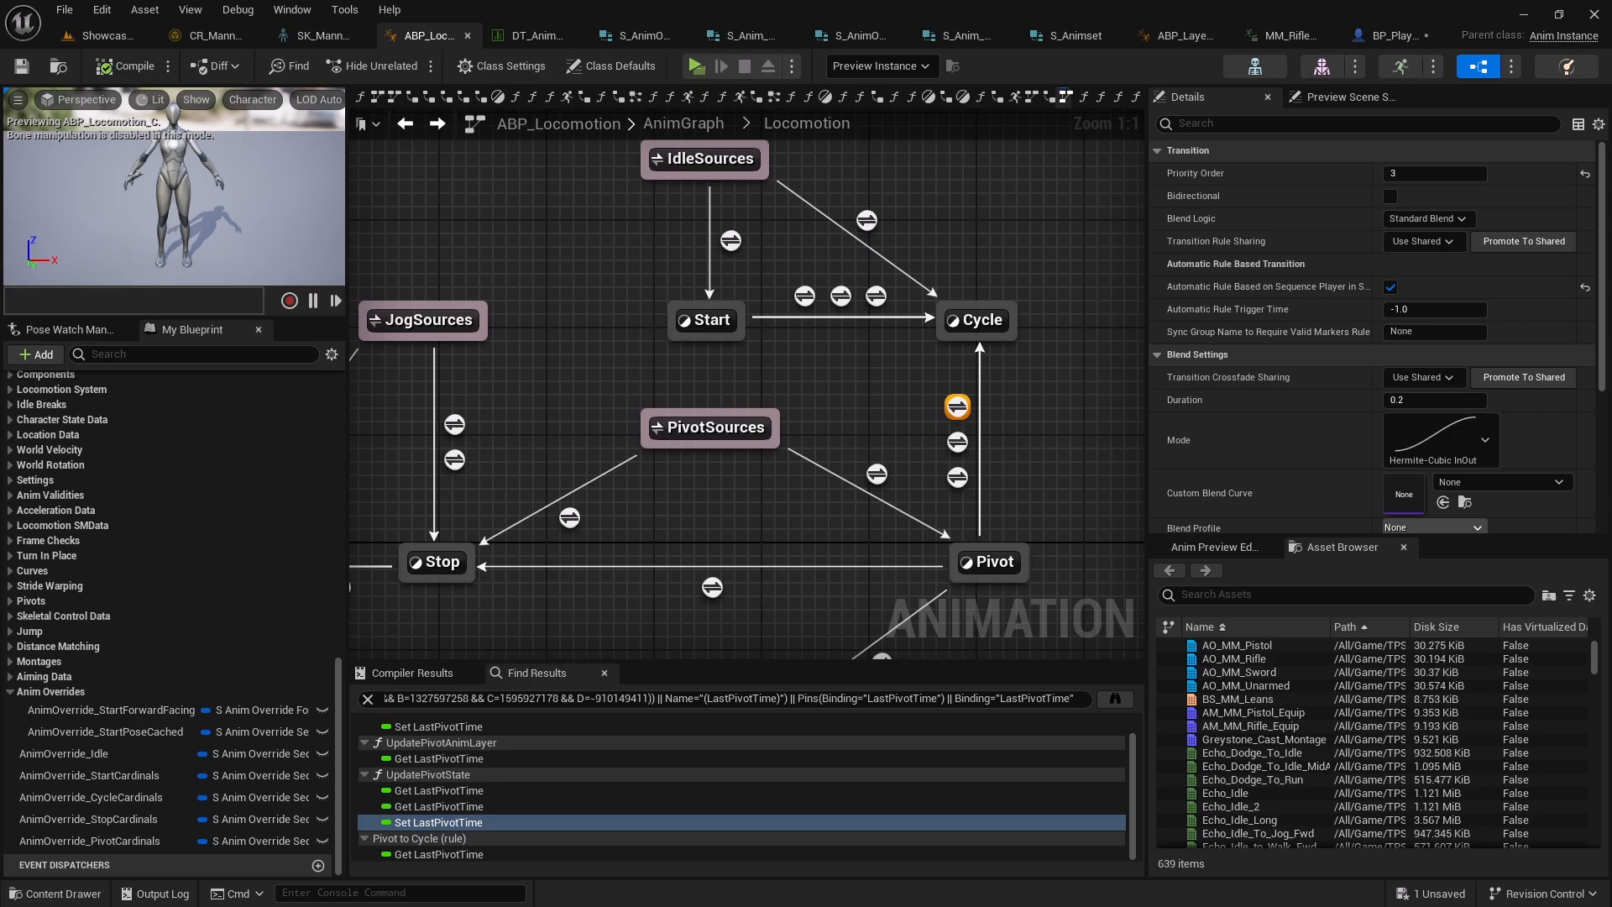
right_click_drag(532, 239, 389, 195)
Create a new folder named AnimNotifiers inside Characters/Animations and open it
left_click(94, 35)
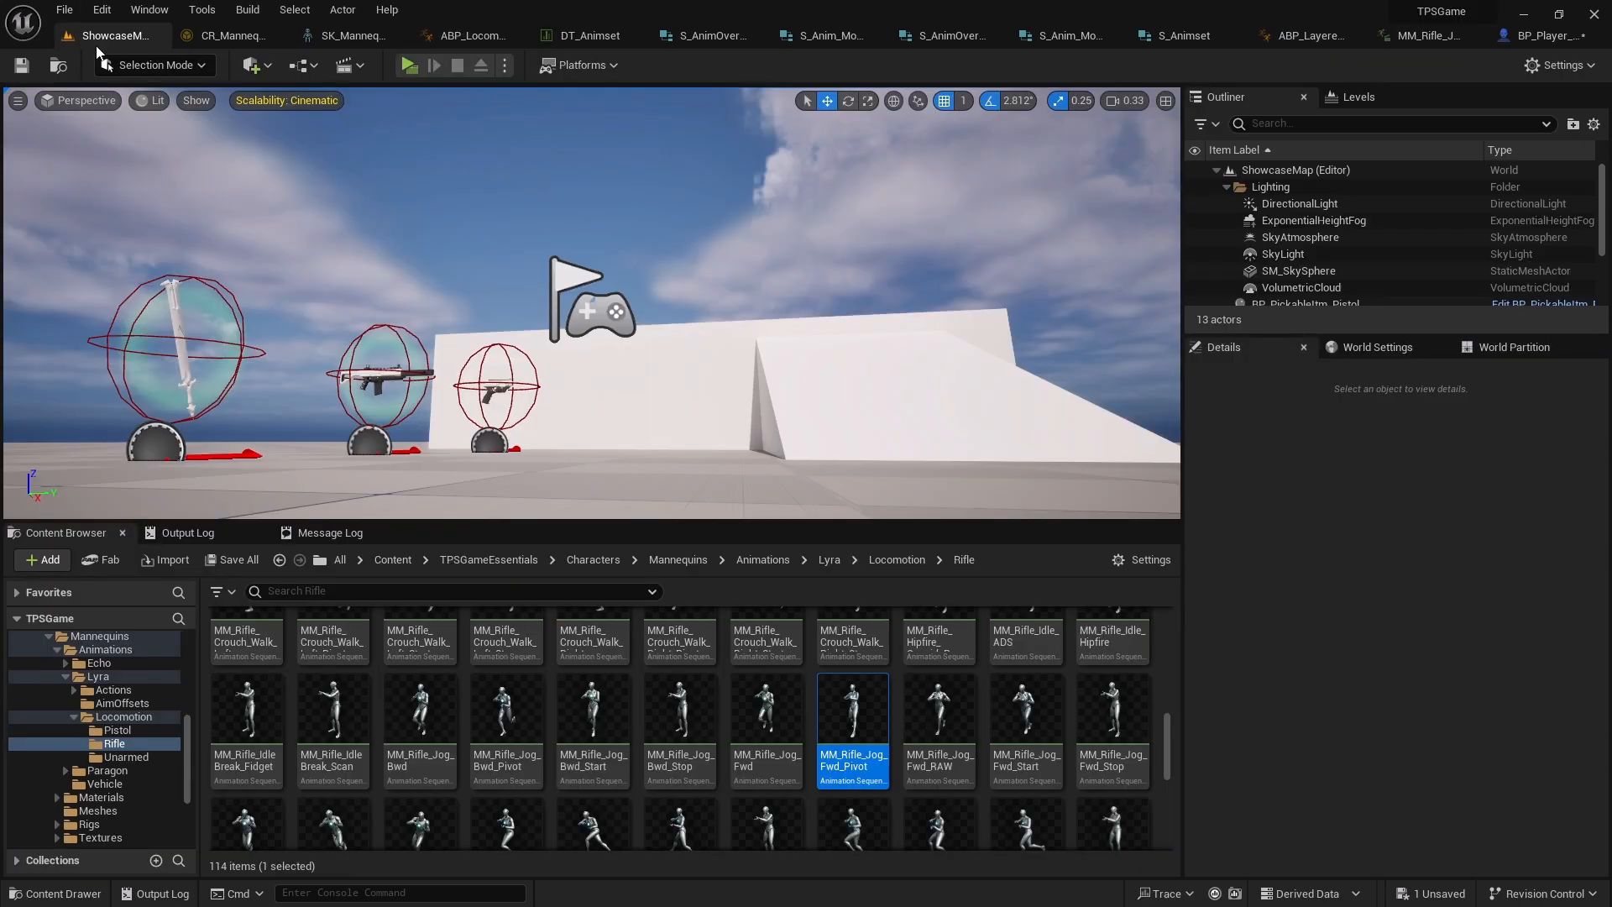
scroll(118, 732, "up", 15)
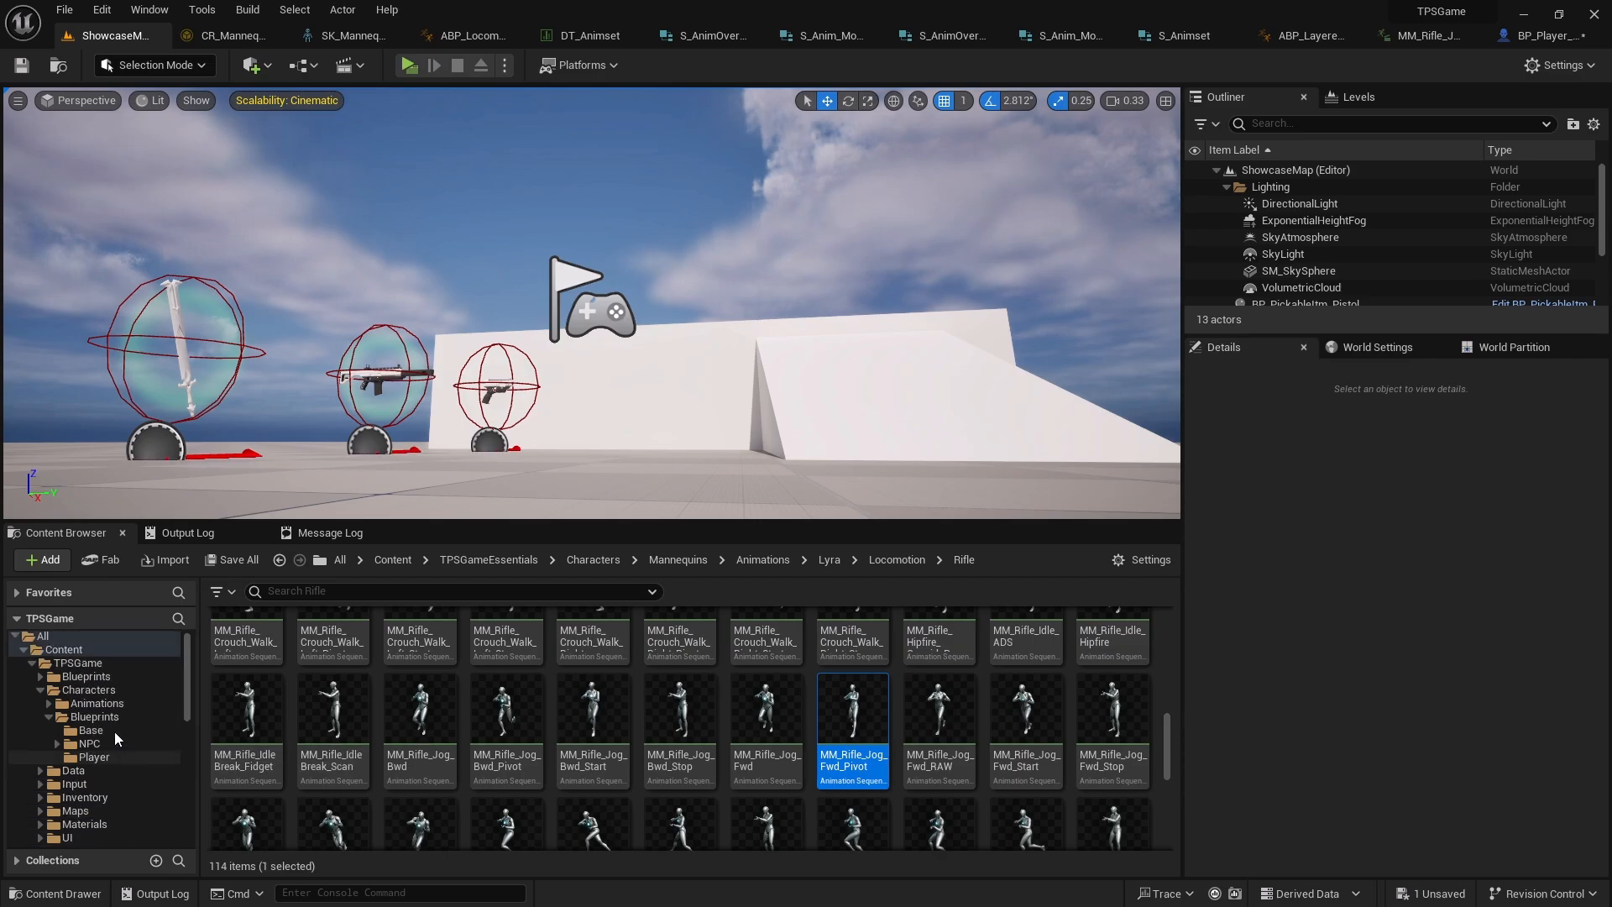
left_click(94, 706)
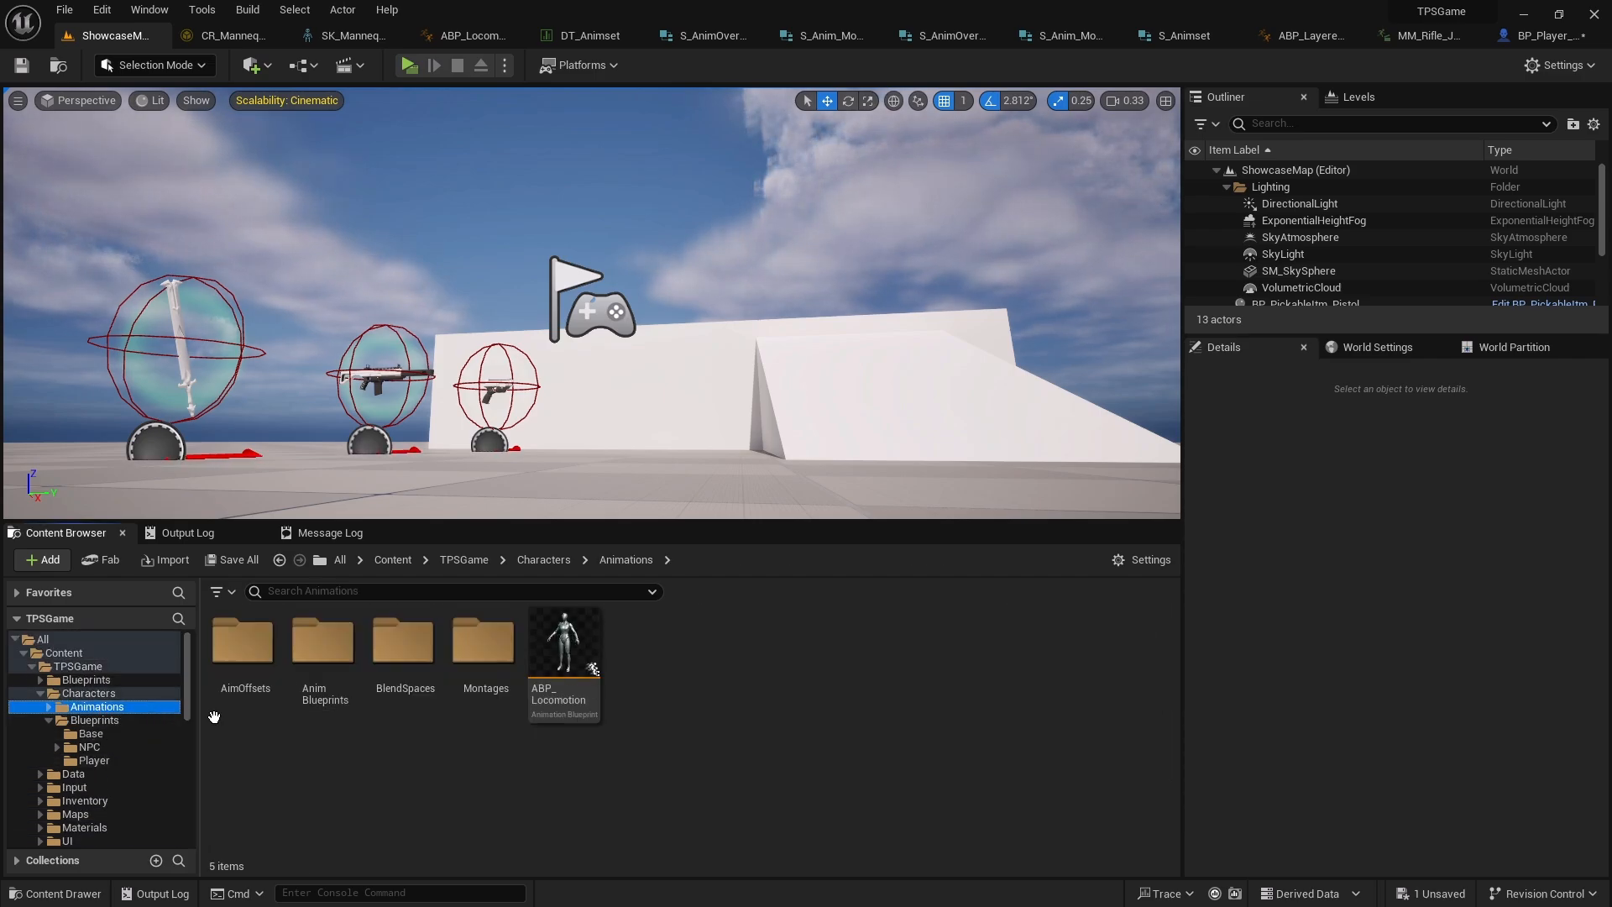
right_click(686, 761)
left_click(756, 224)
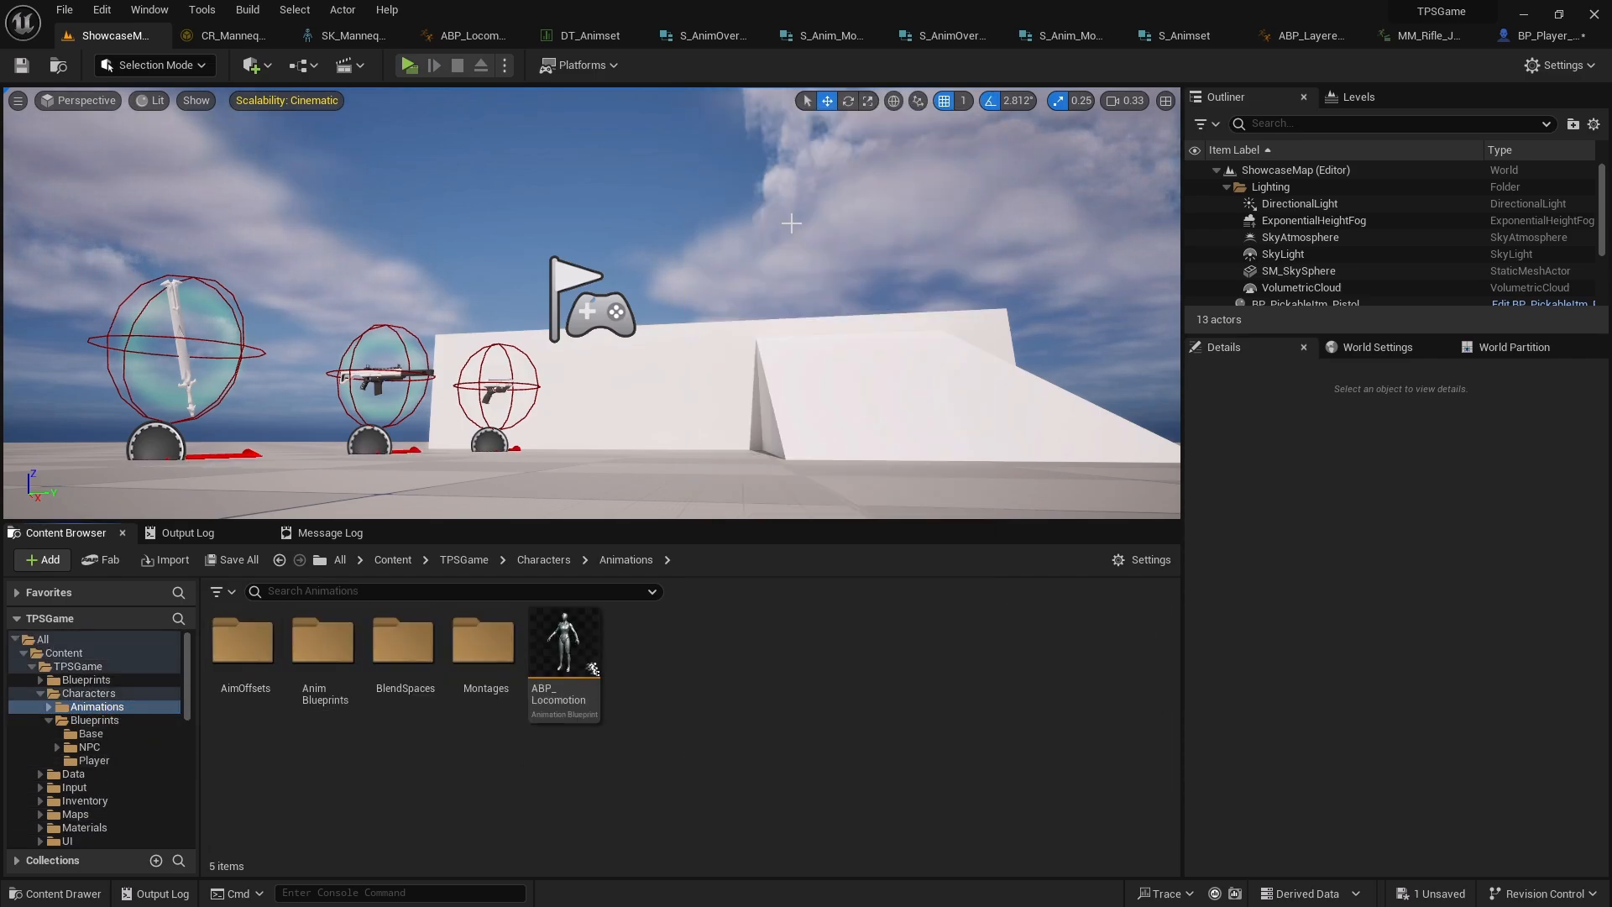
type("Anim")
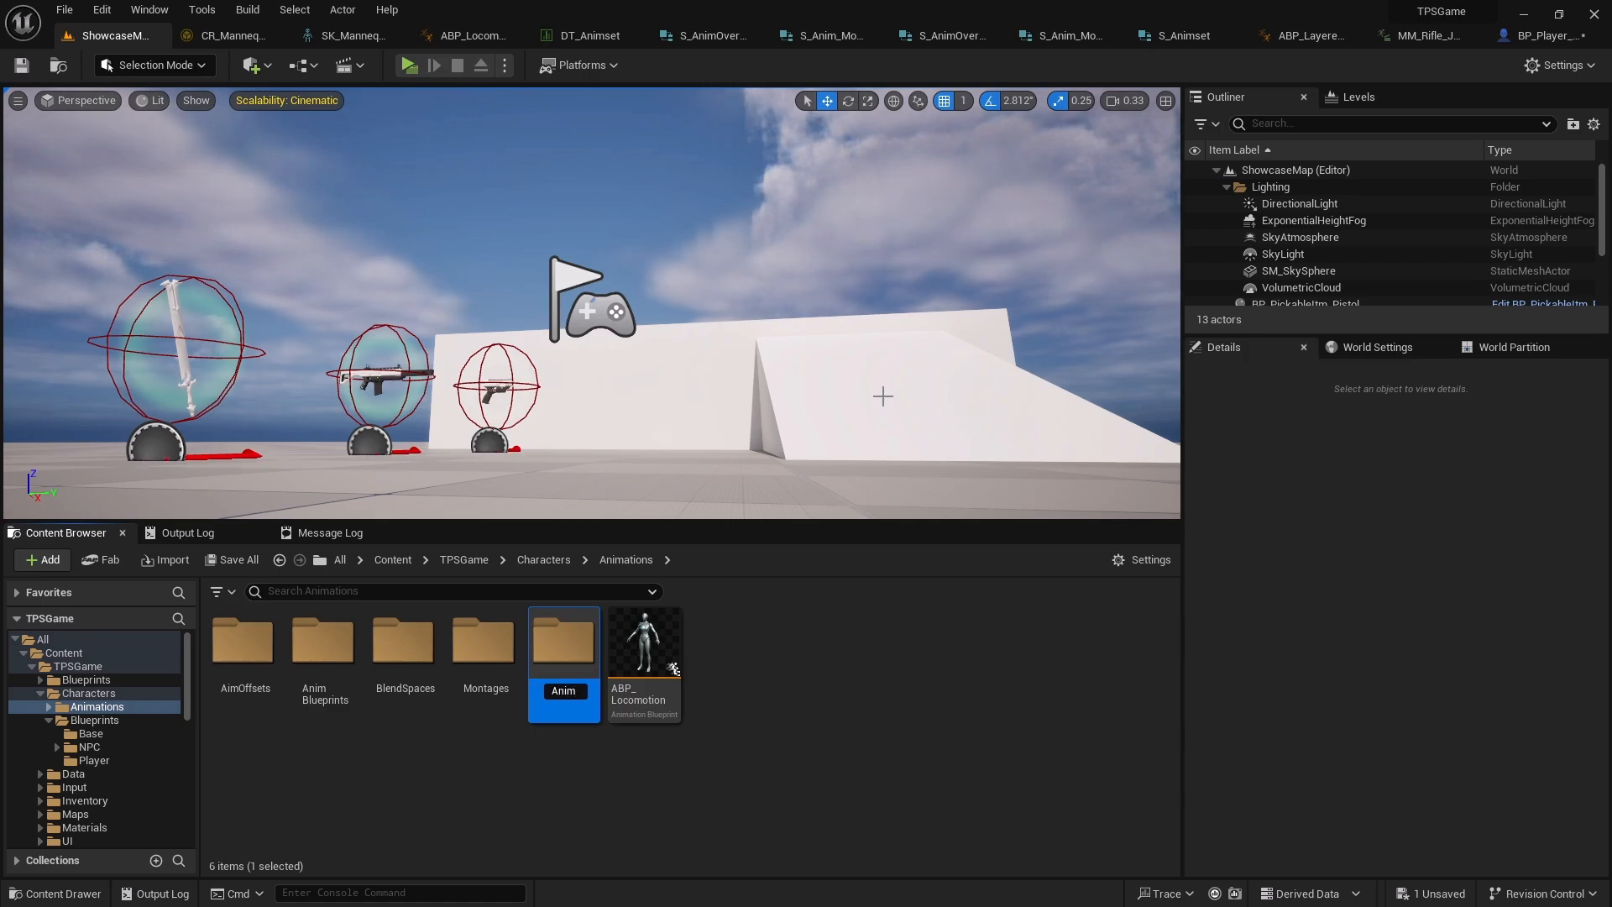
type("Notifiers")
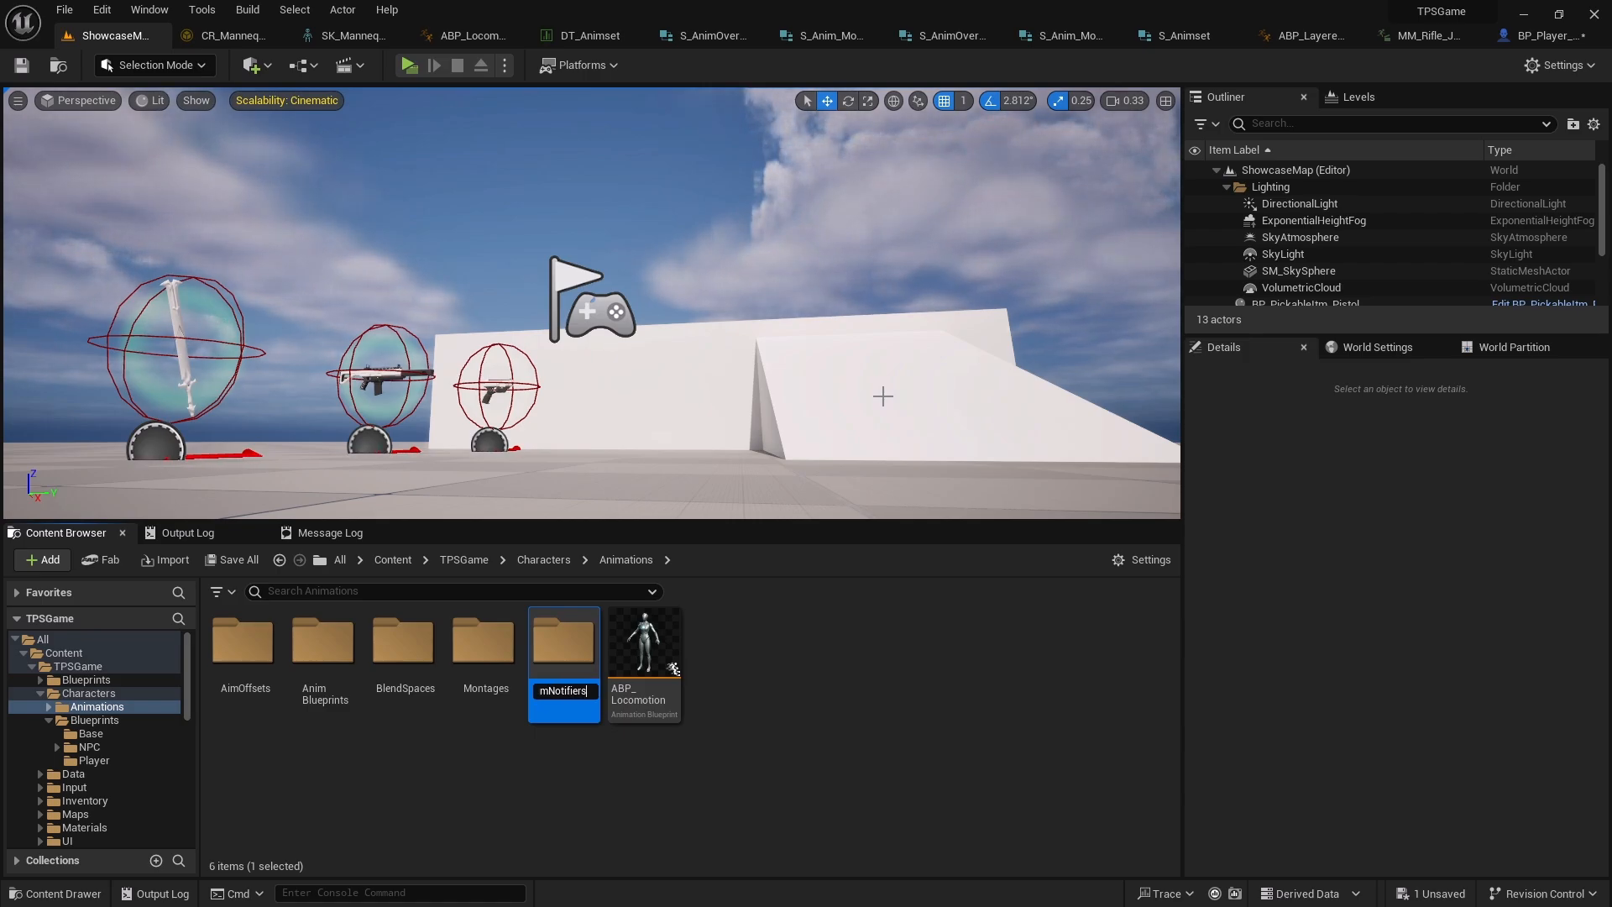
key("Return")
key("Return")
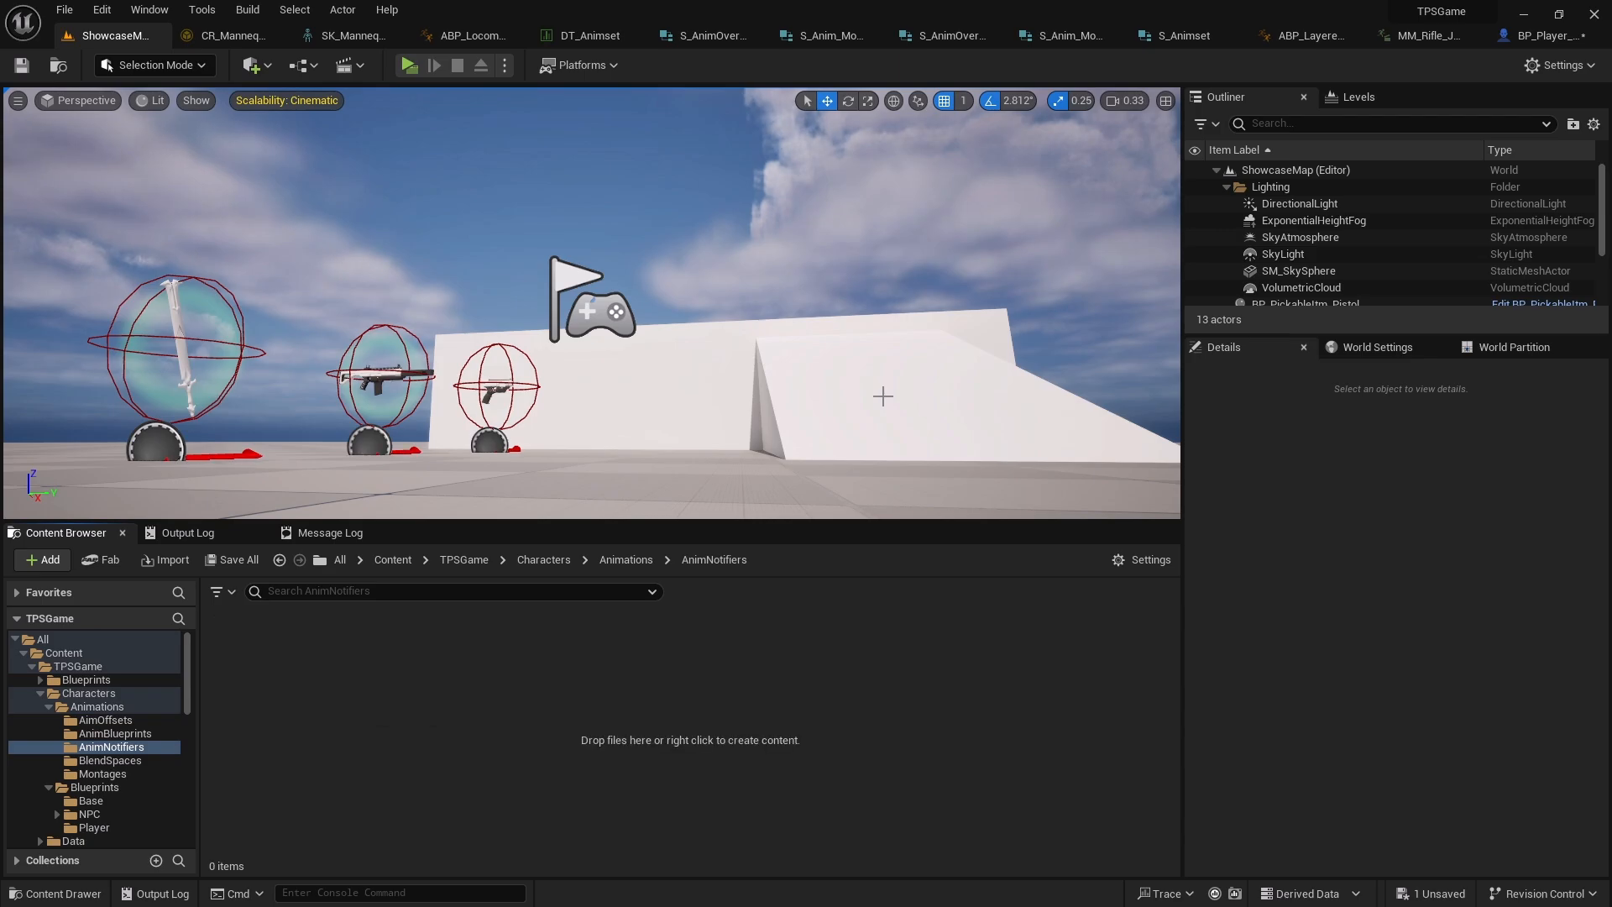
right_click(821, 655)
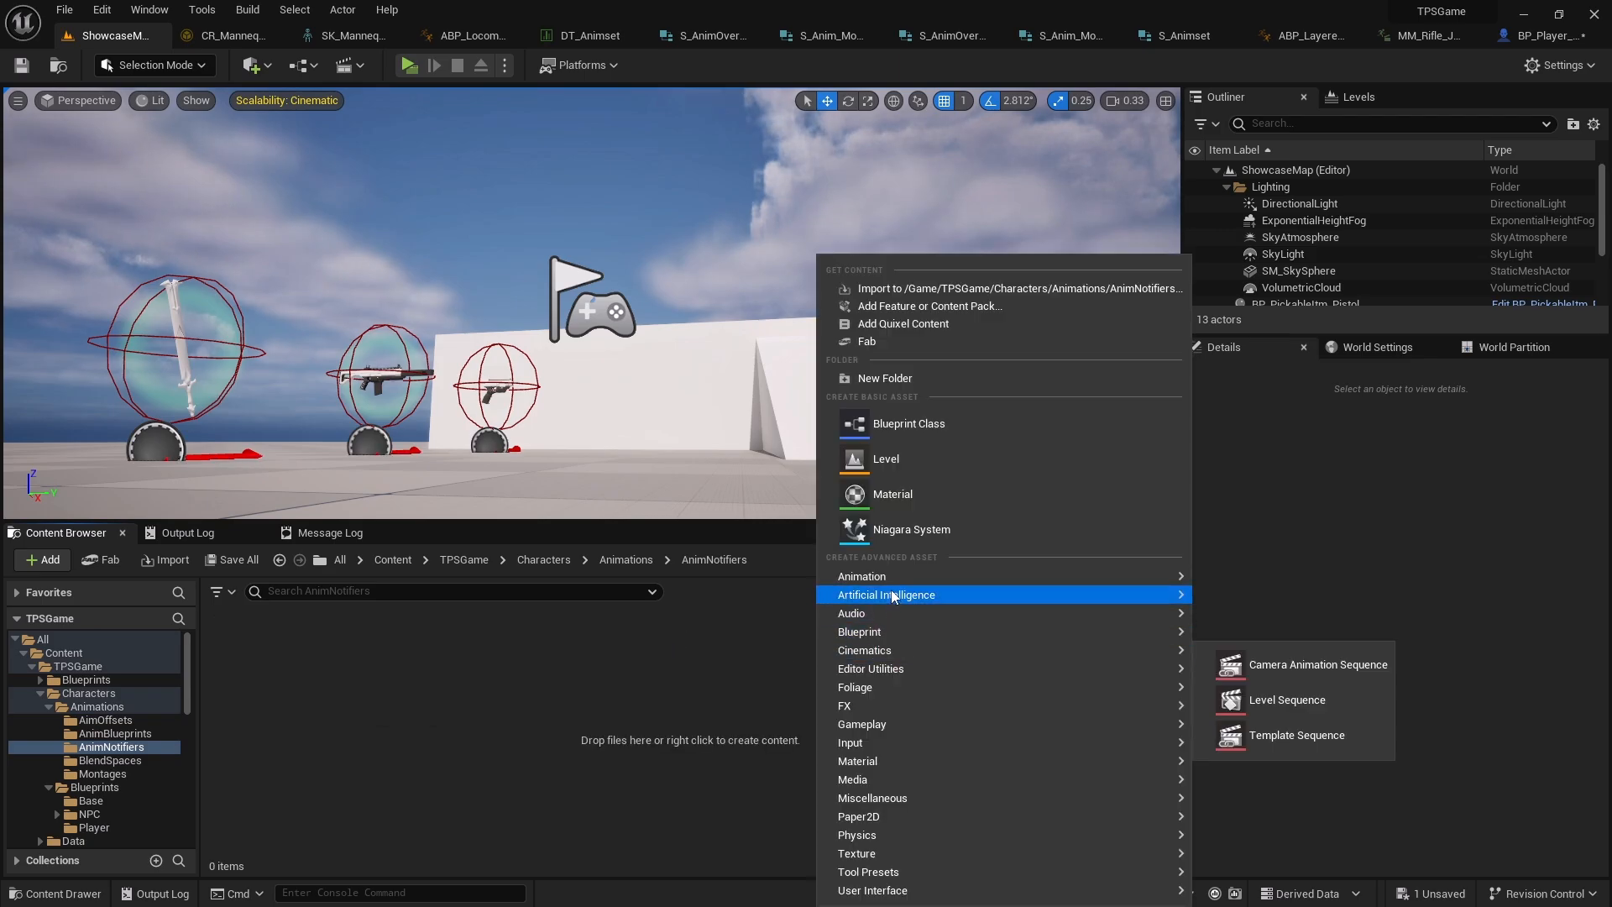
mouse_move(900, 575)
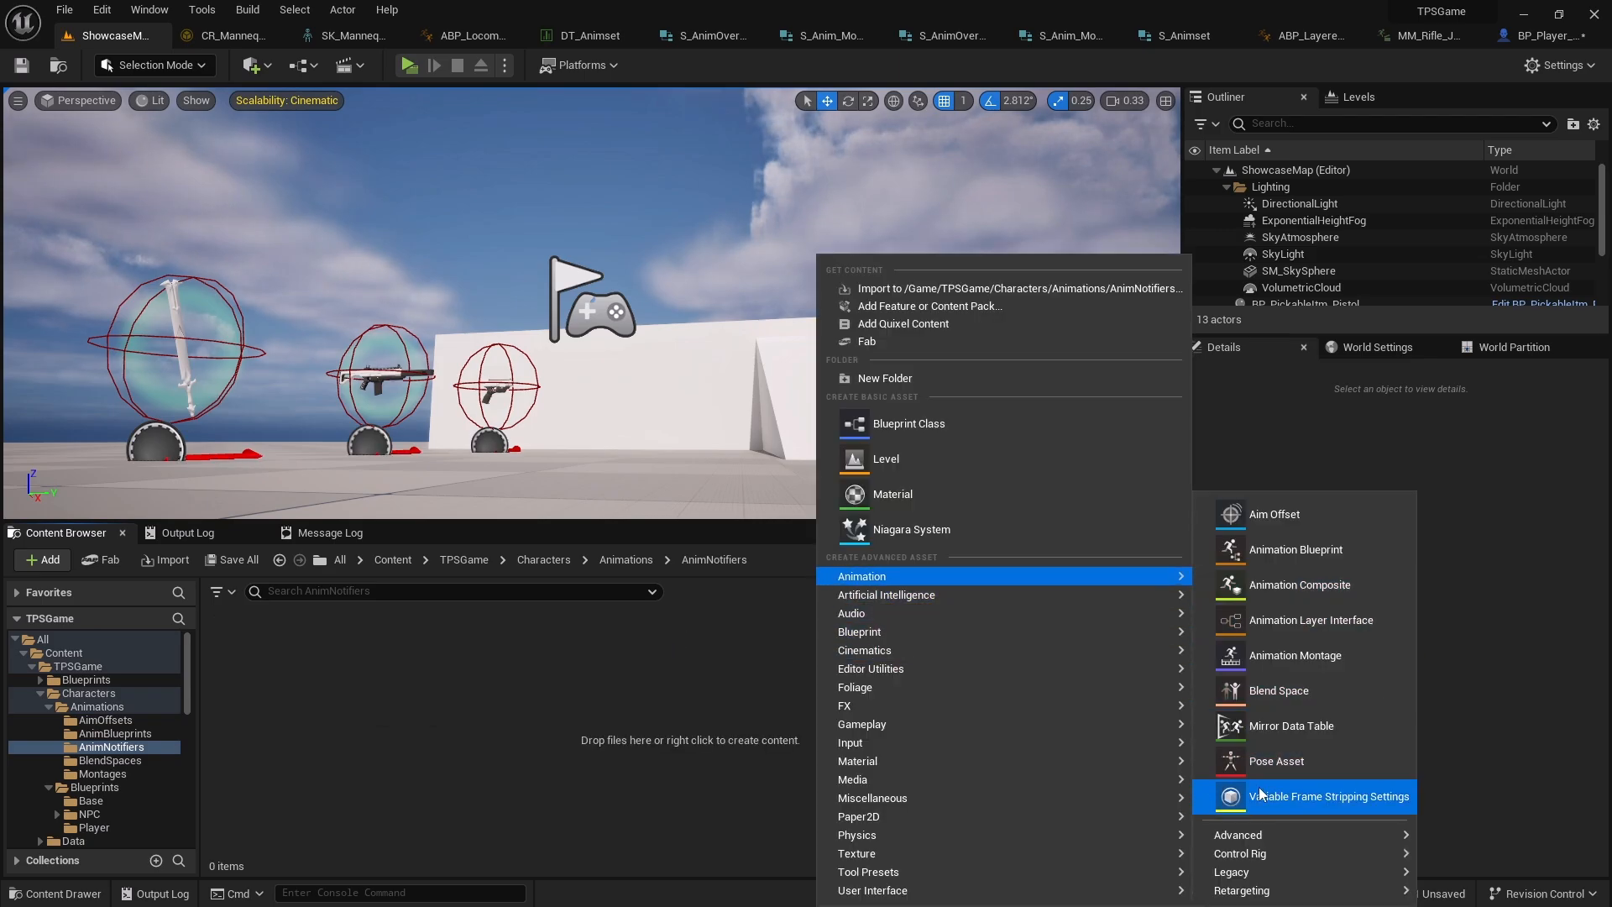
mouse_move(1264, 855)
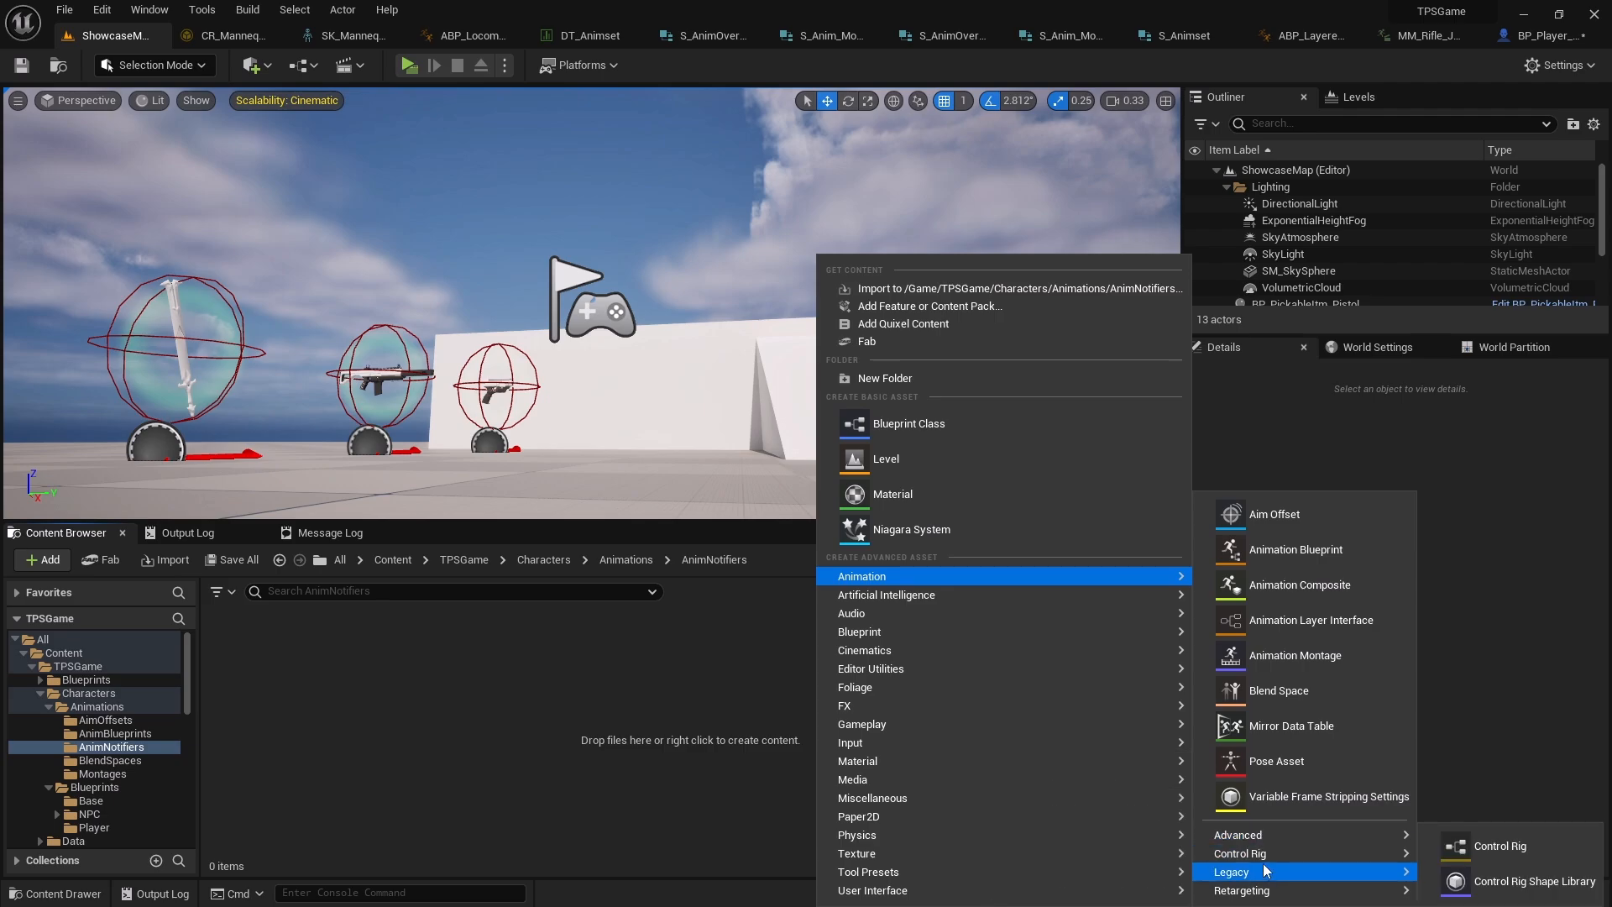
mouse_move(1269, 888)
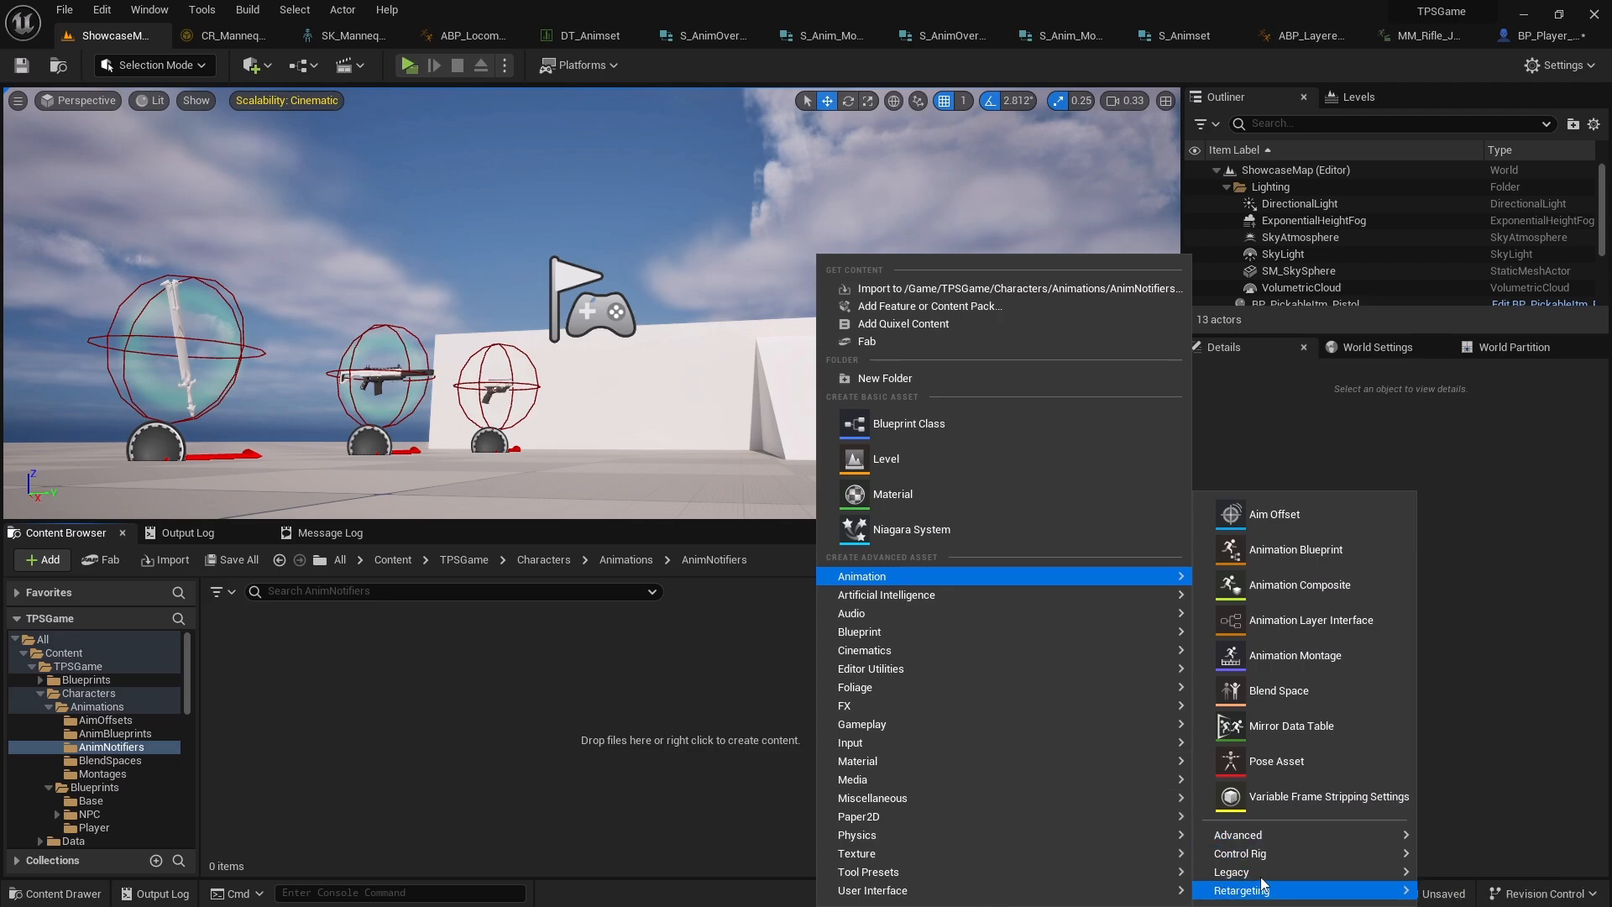
left_click(742, 713)
Create a new Blueprint Class in the AnimNotifiers folder with AnimNotifyState as its parent class
right_click(742, 714)
left_click(828, 235)
left_click_drag(813, 256, 578, 254)
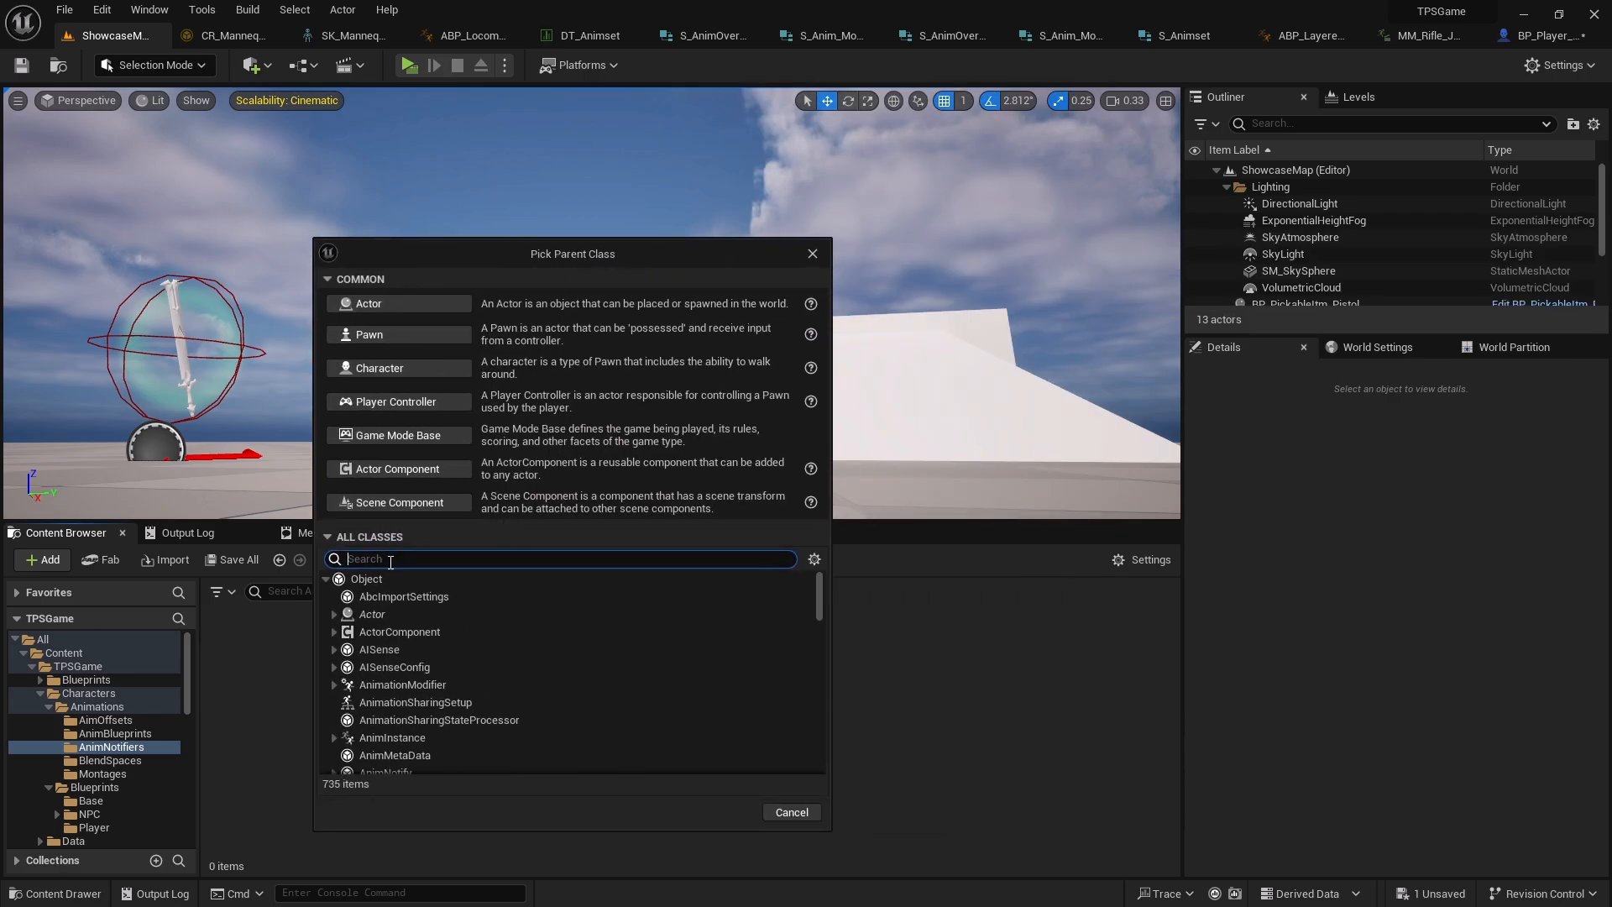
type("anim")
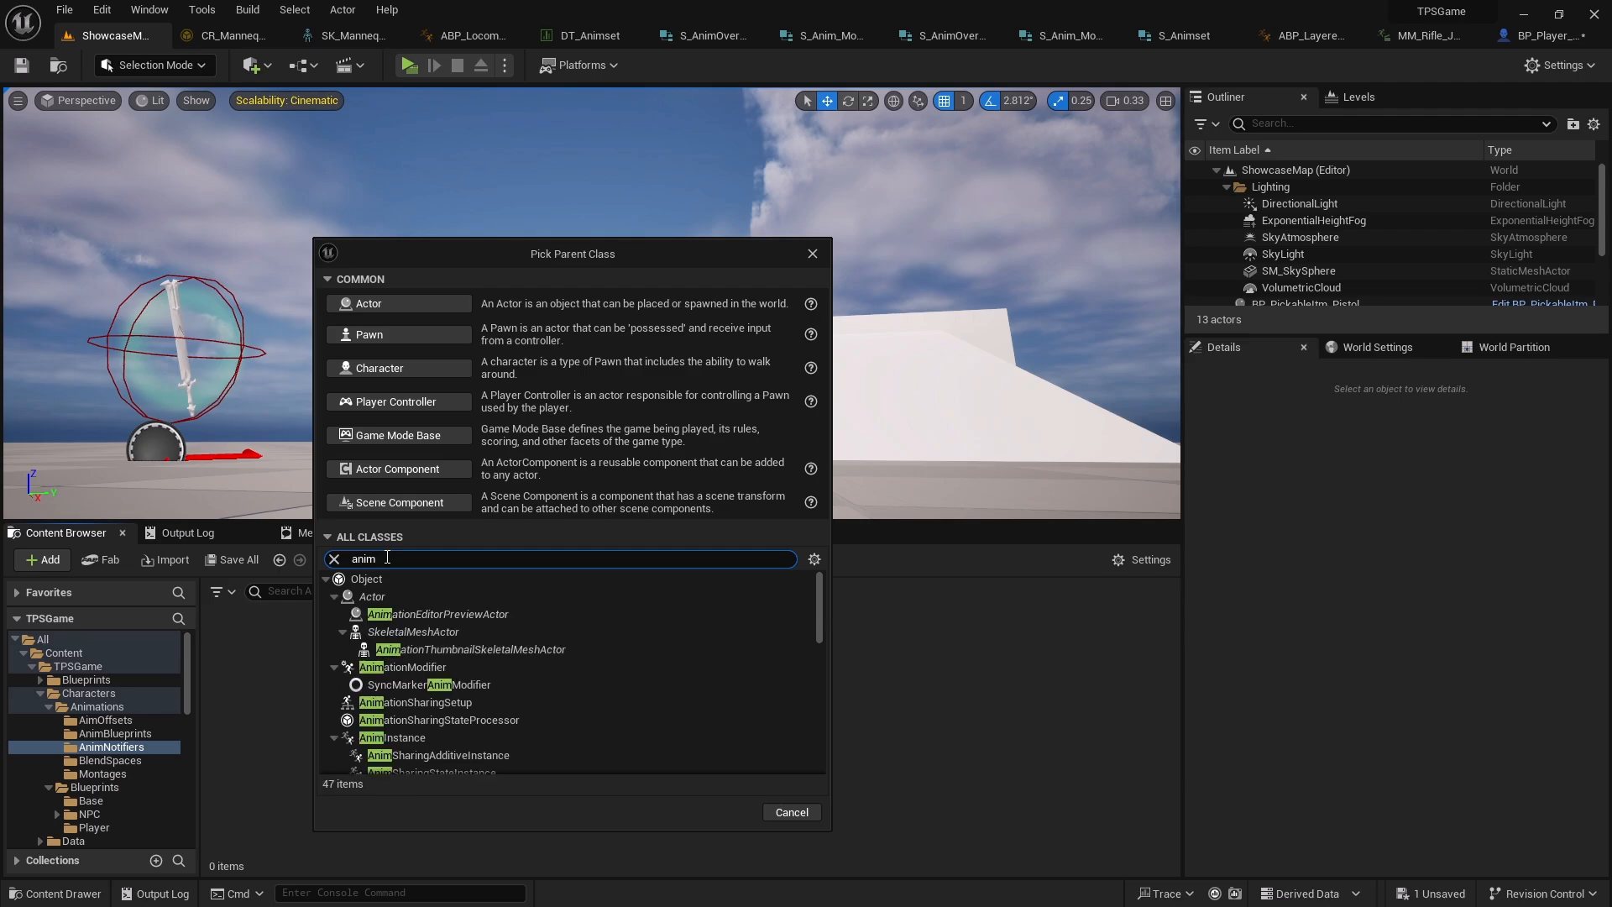
type("no")
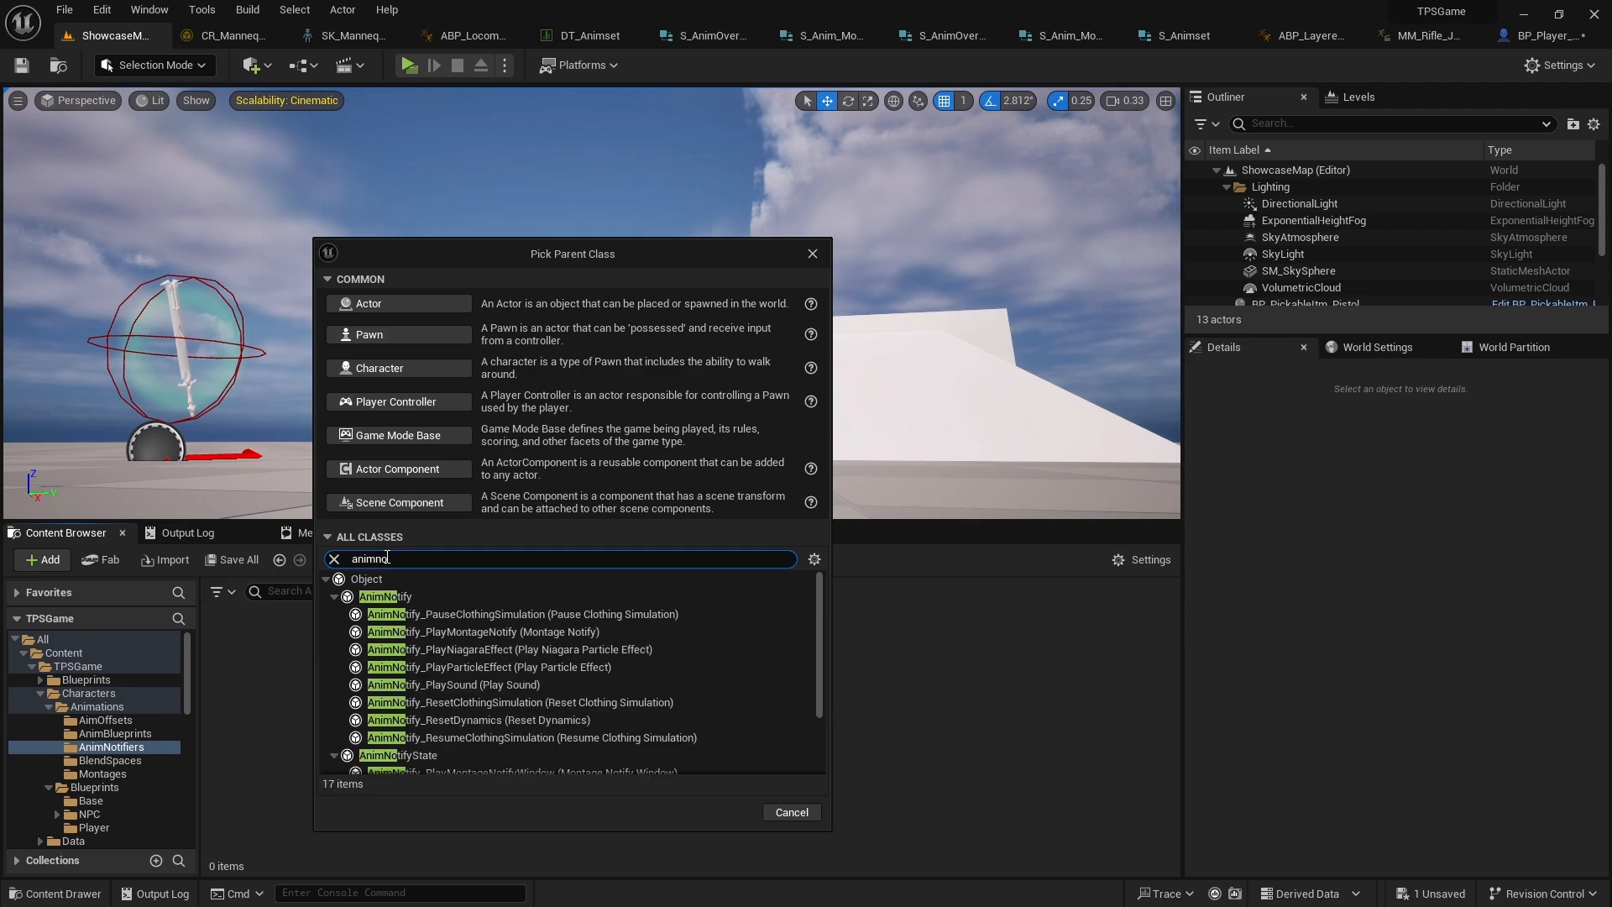
scroll(471, 612, "down", 1)
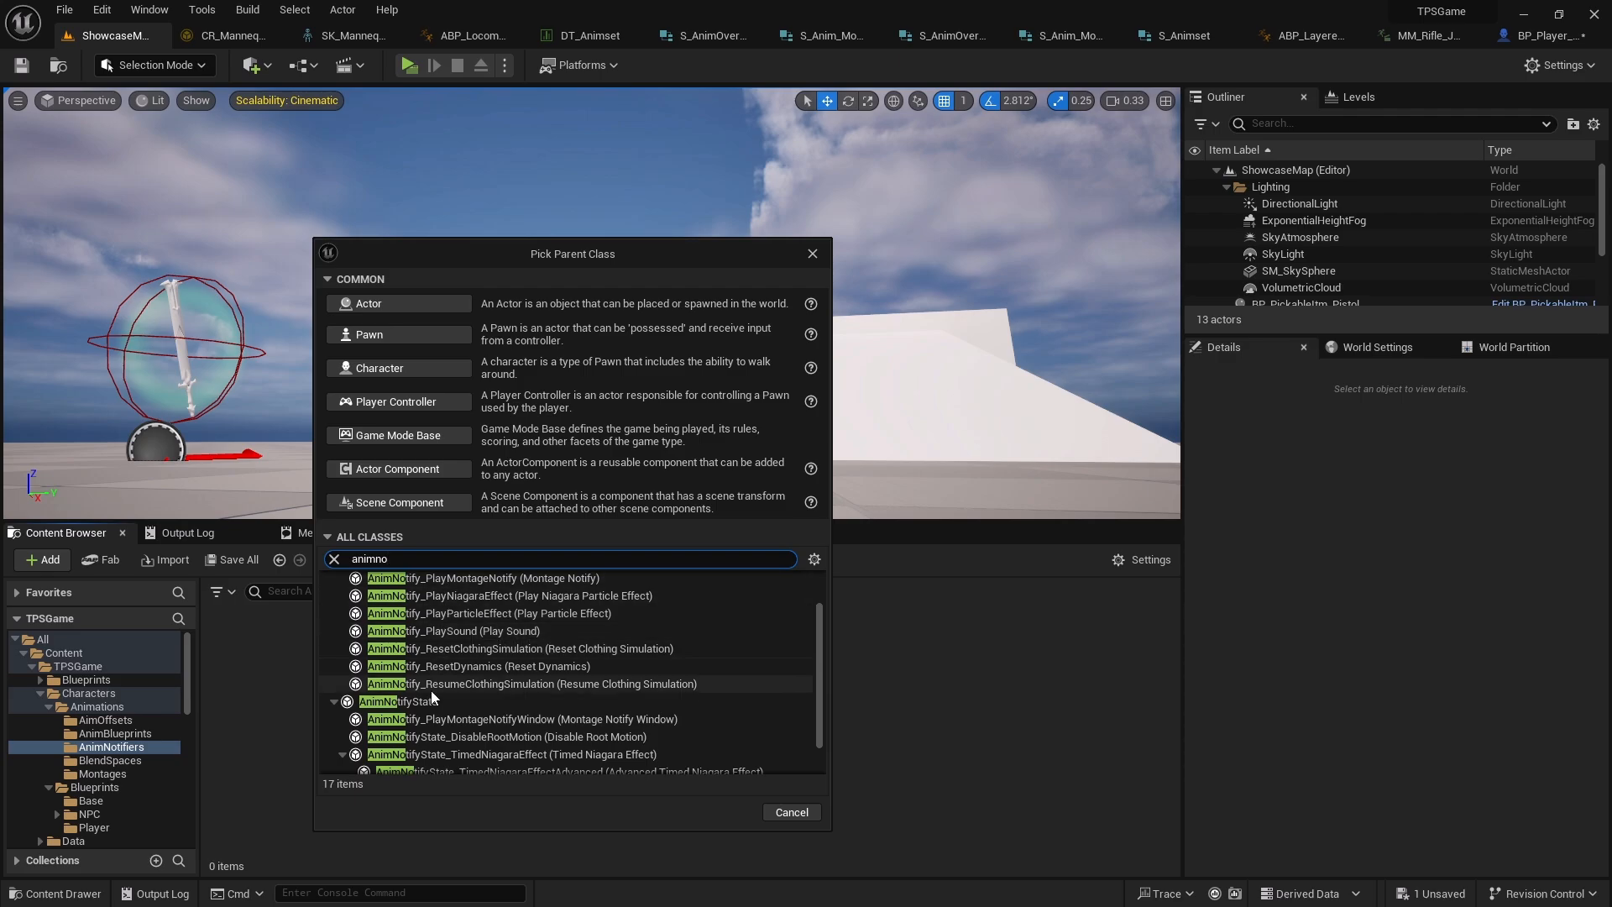
left_click(482, 702)
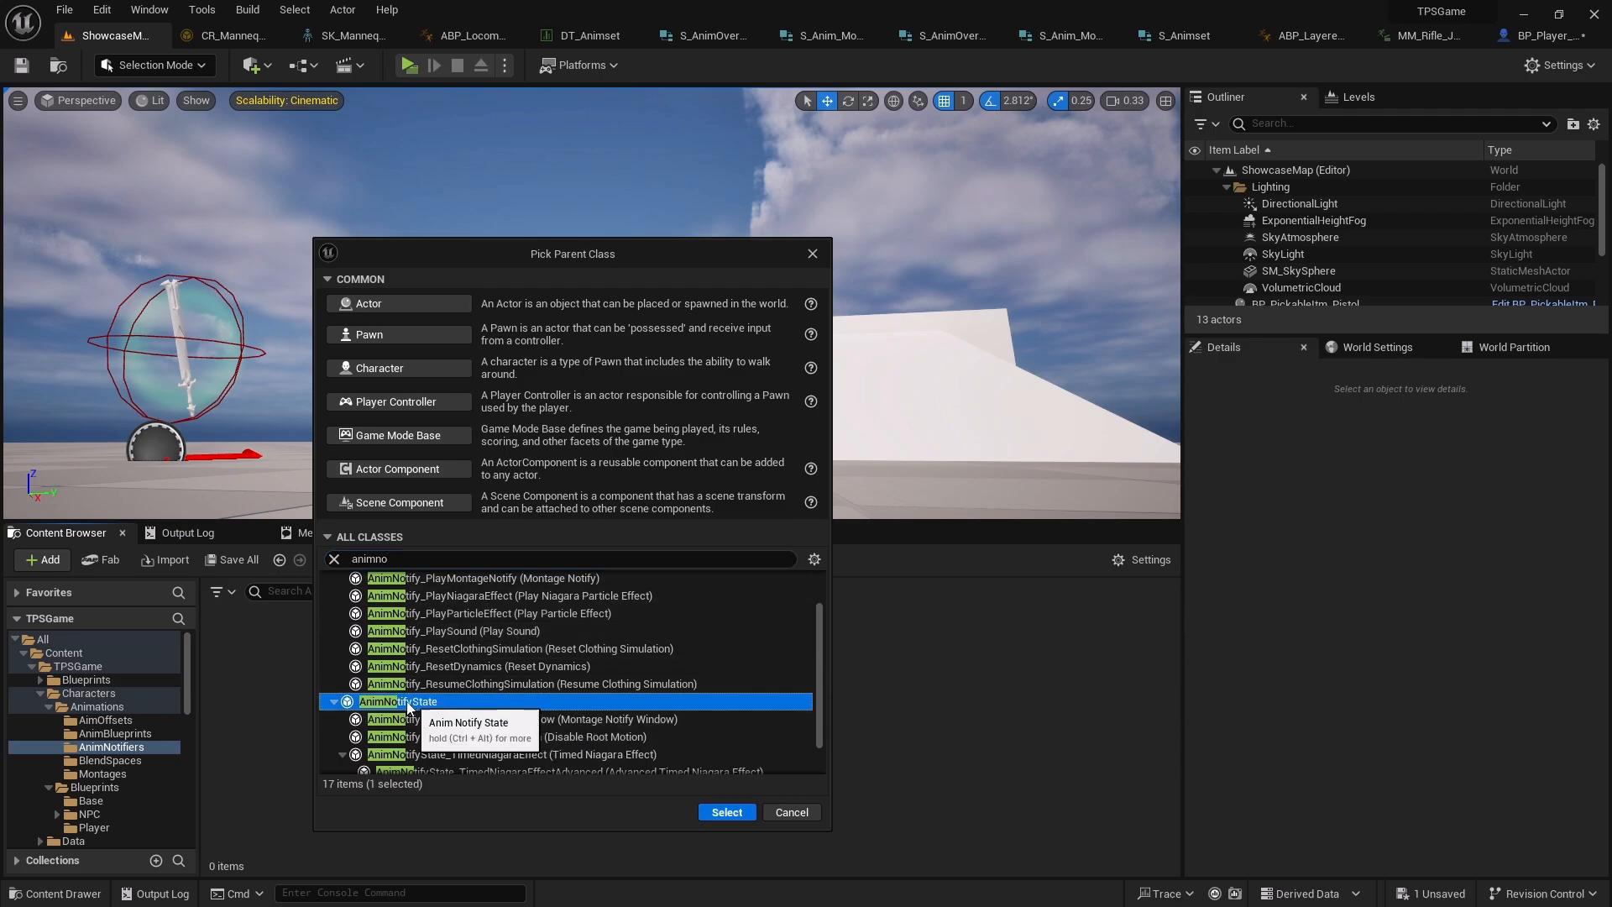
left_click(727, 812)
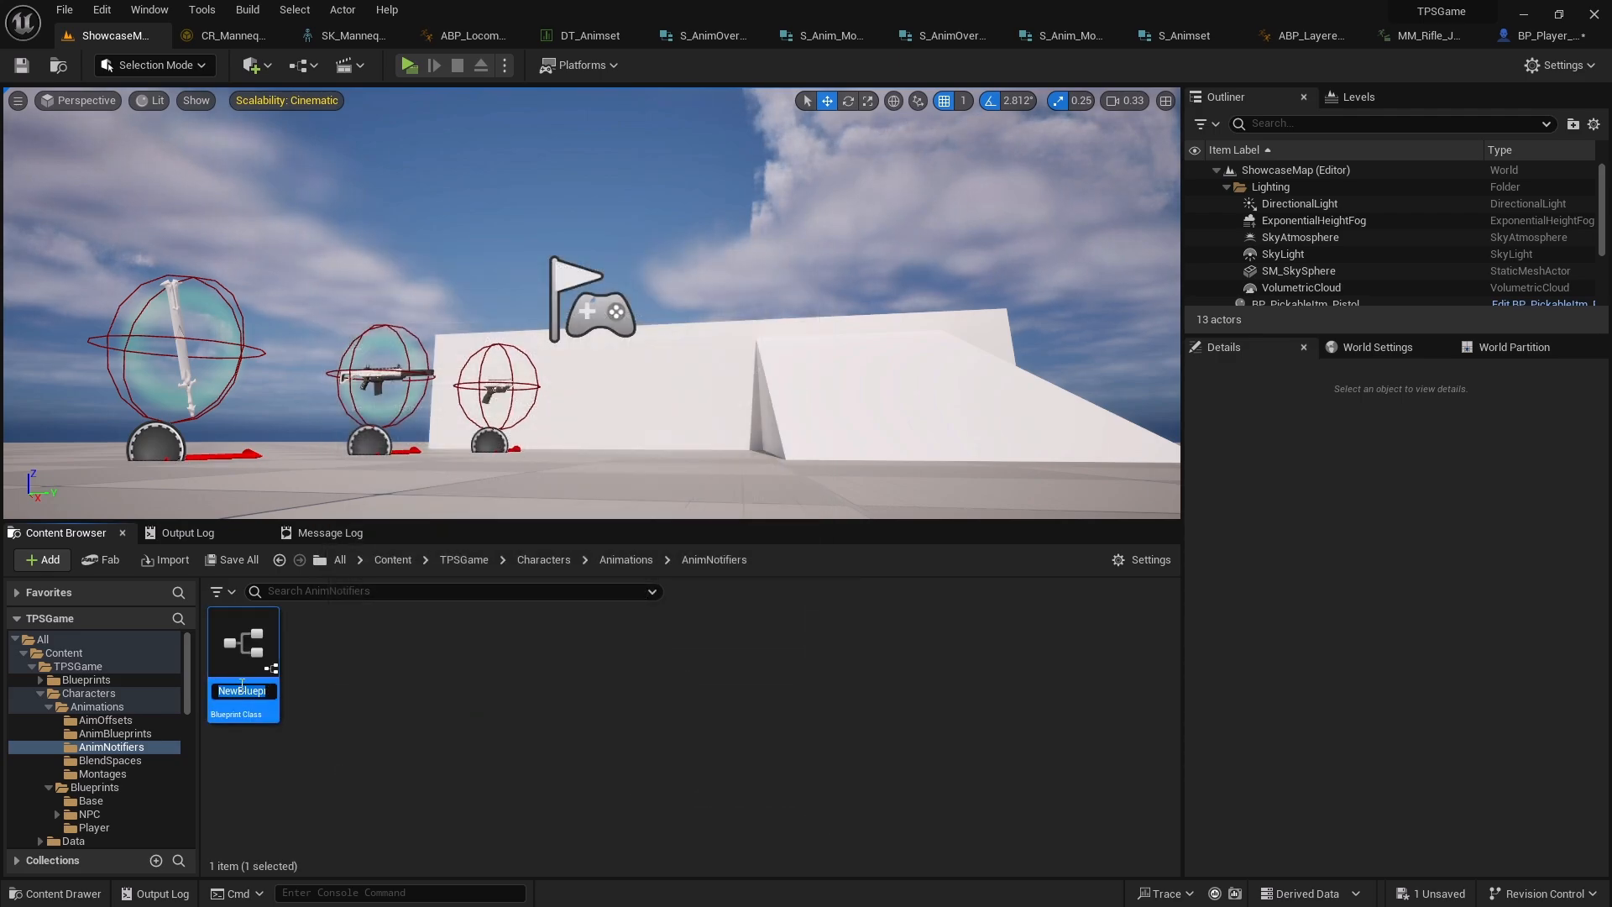
Name the new blueprint ANS_TransitionToLocomotion
type("ANS")
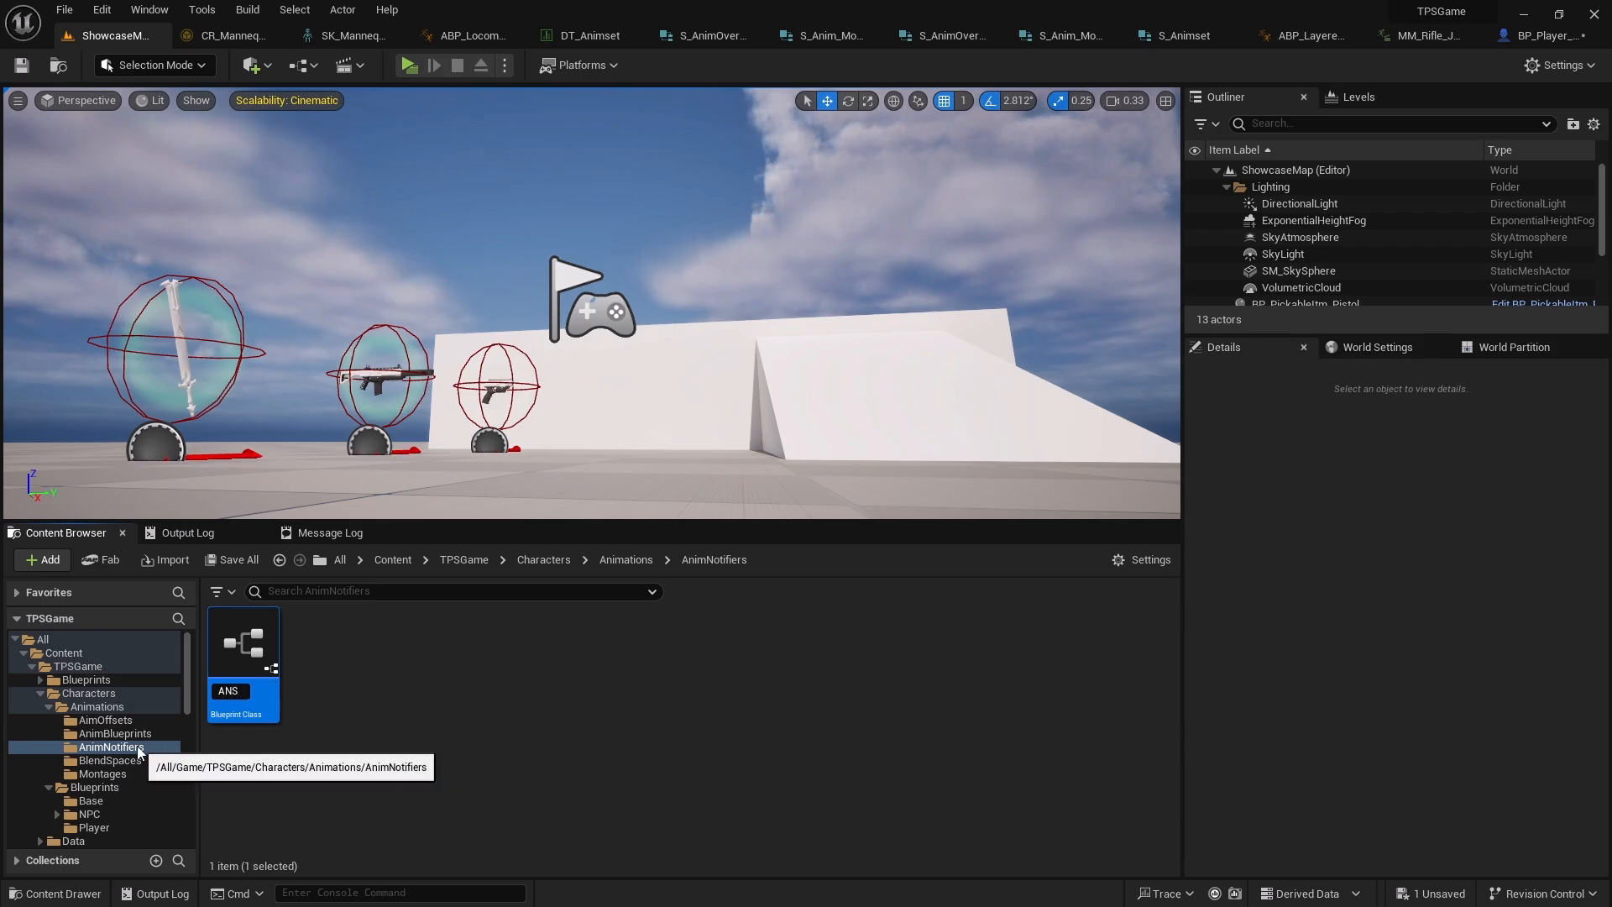
type("_Transit")
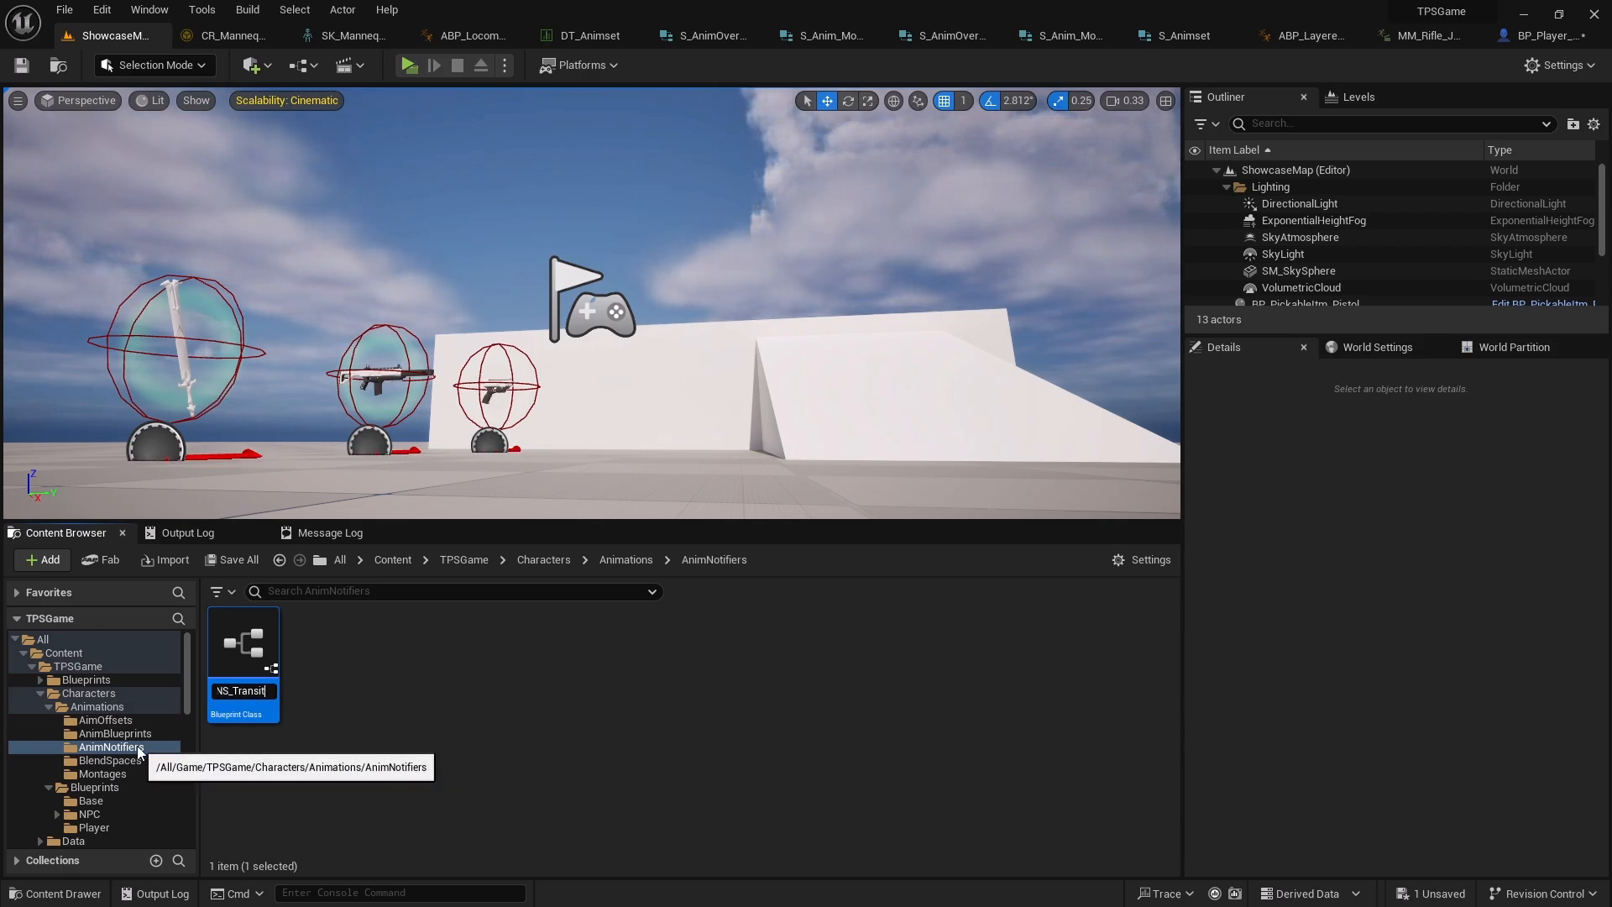
type("ionTo")
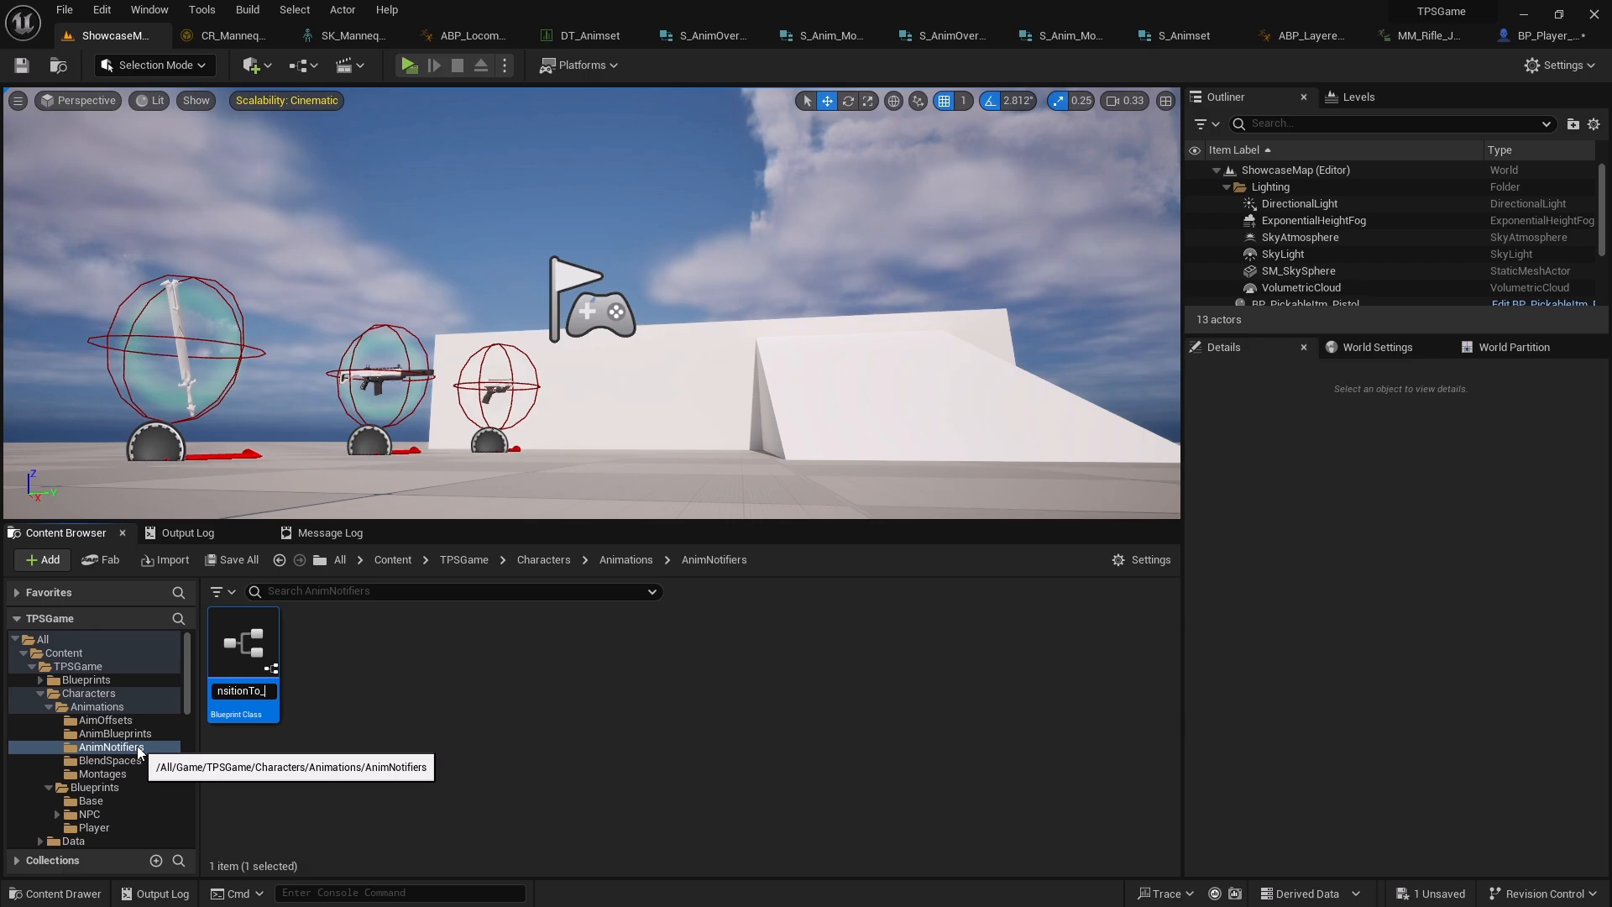
type("Loca")
key("BackSpace")
type("omotion")
key("Return")
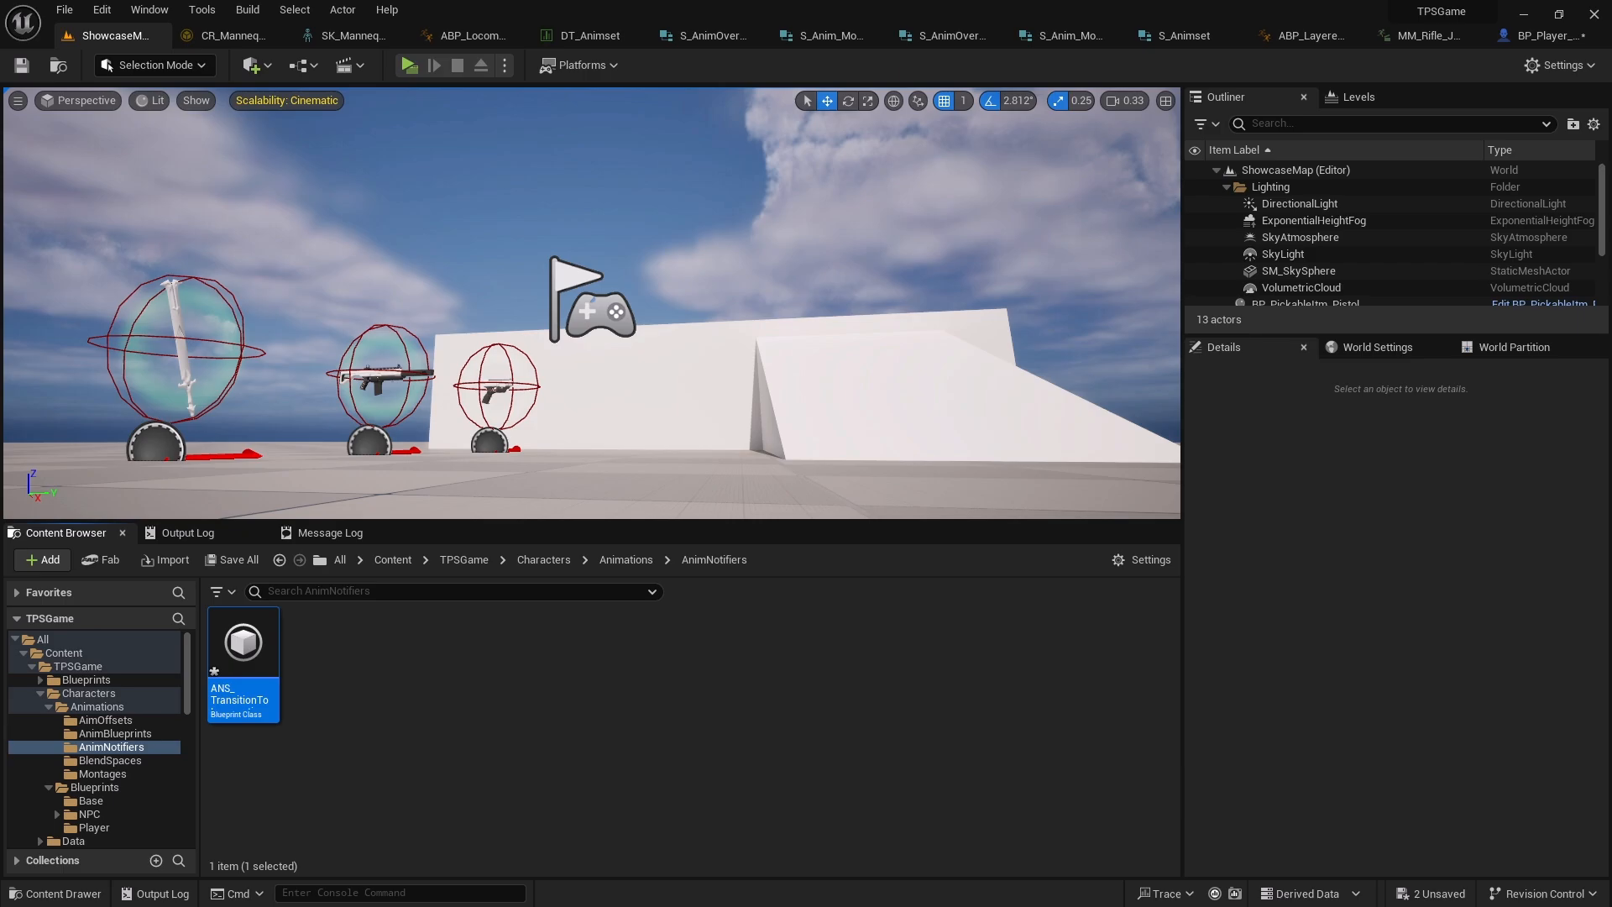
Add an ANS_TransitionToLocomotion notify state to the notify track of MM_Rifle_Jog_Fwd_Pivot
double_click(262, 648)
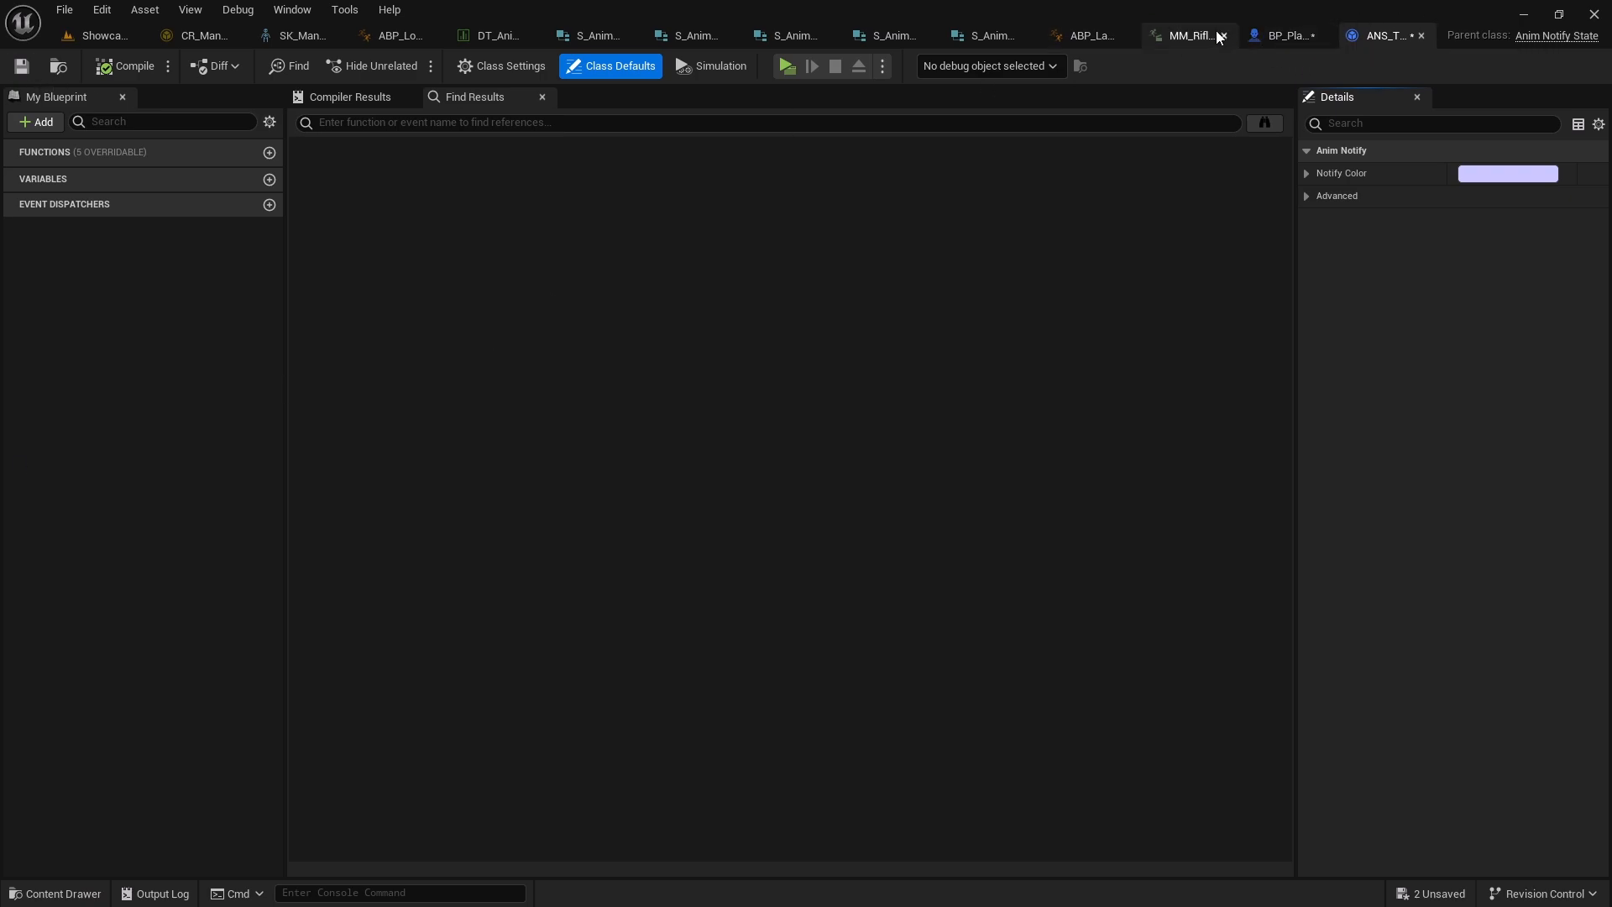
left_click(1171, 33)
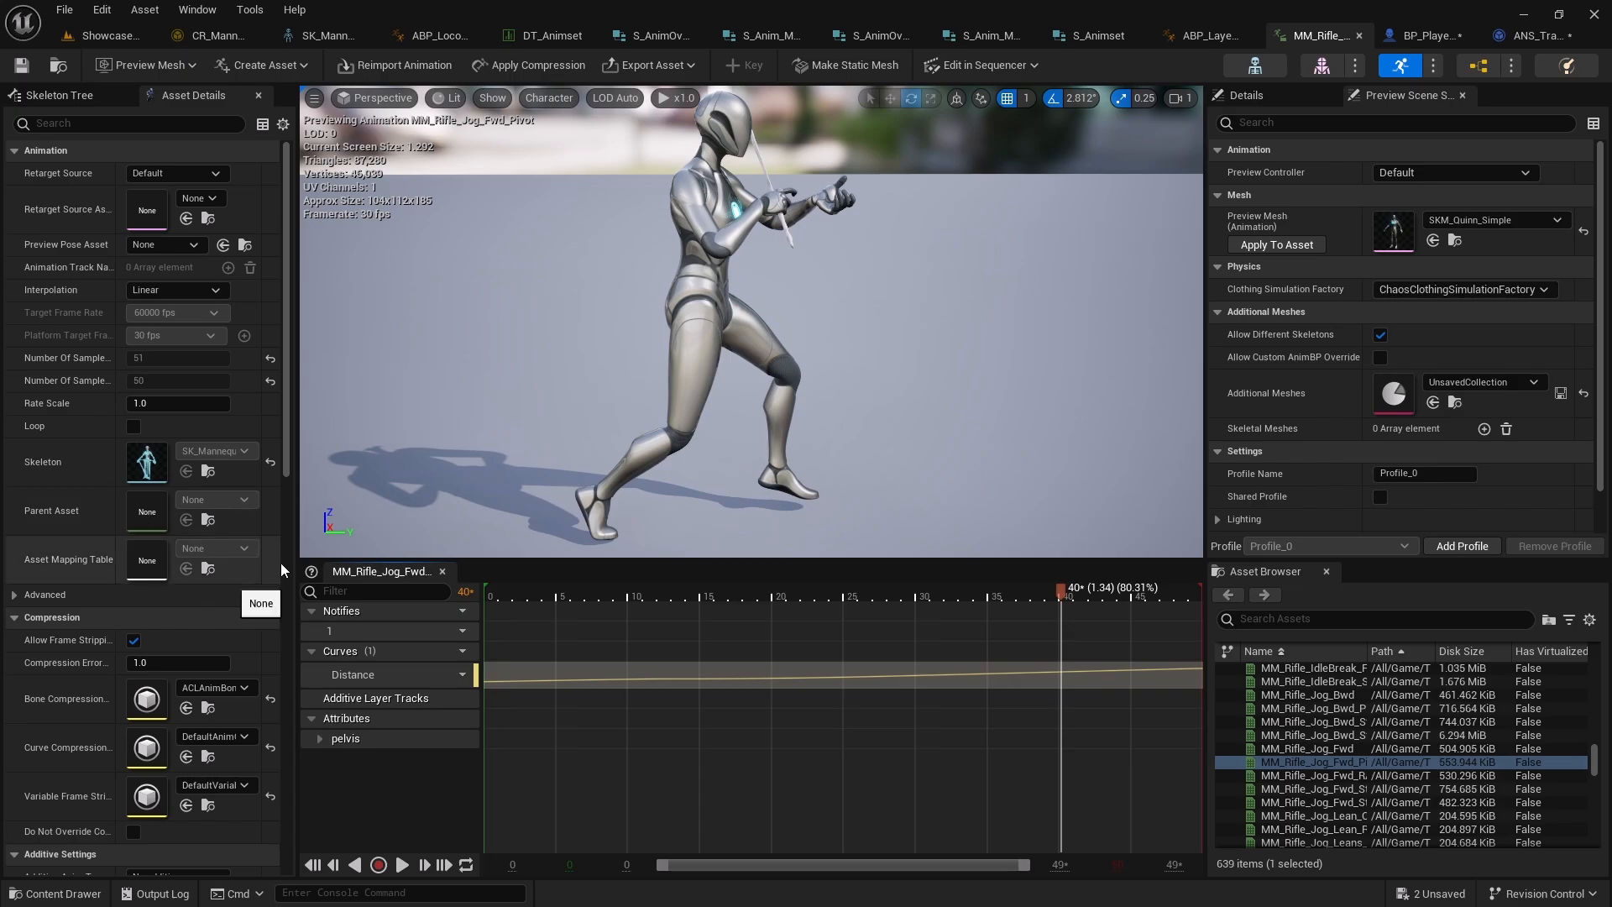
right_click(1001, 629)
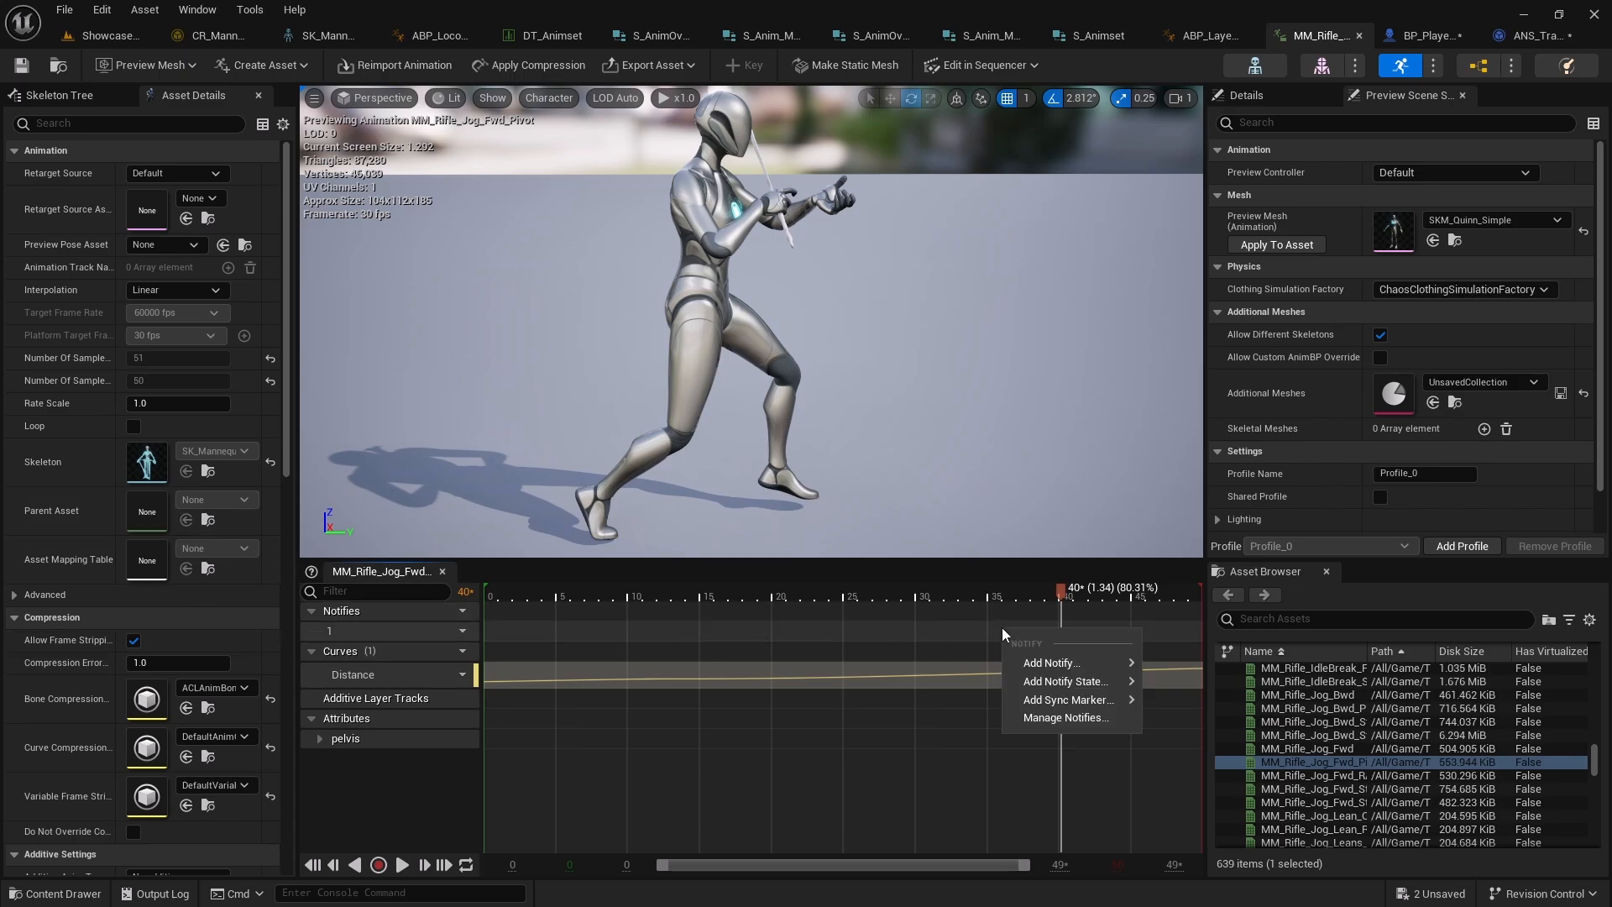
mouse_move(1041, 662)
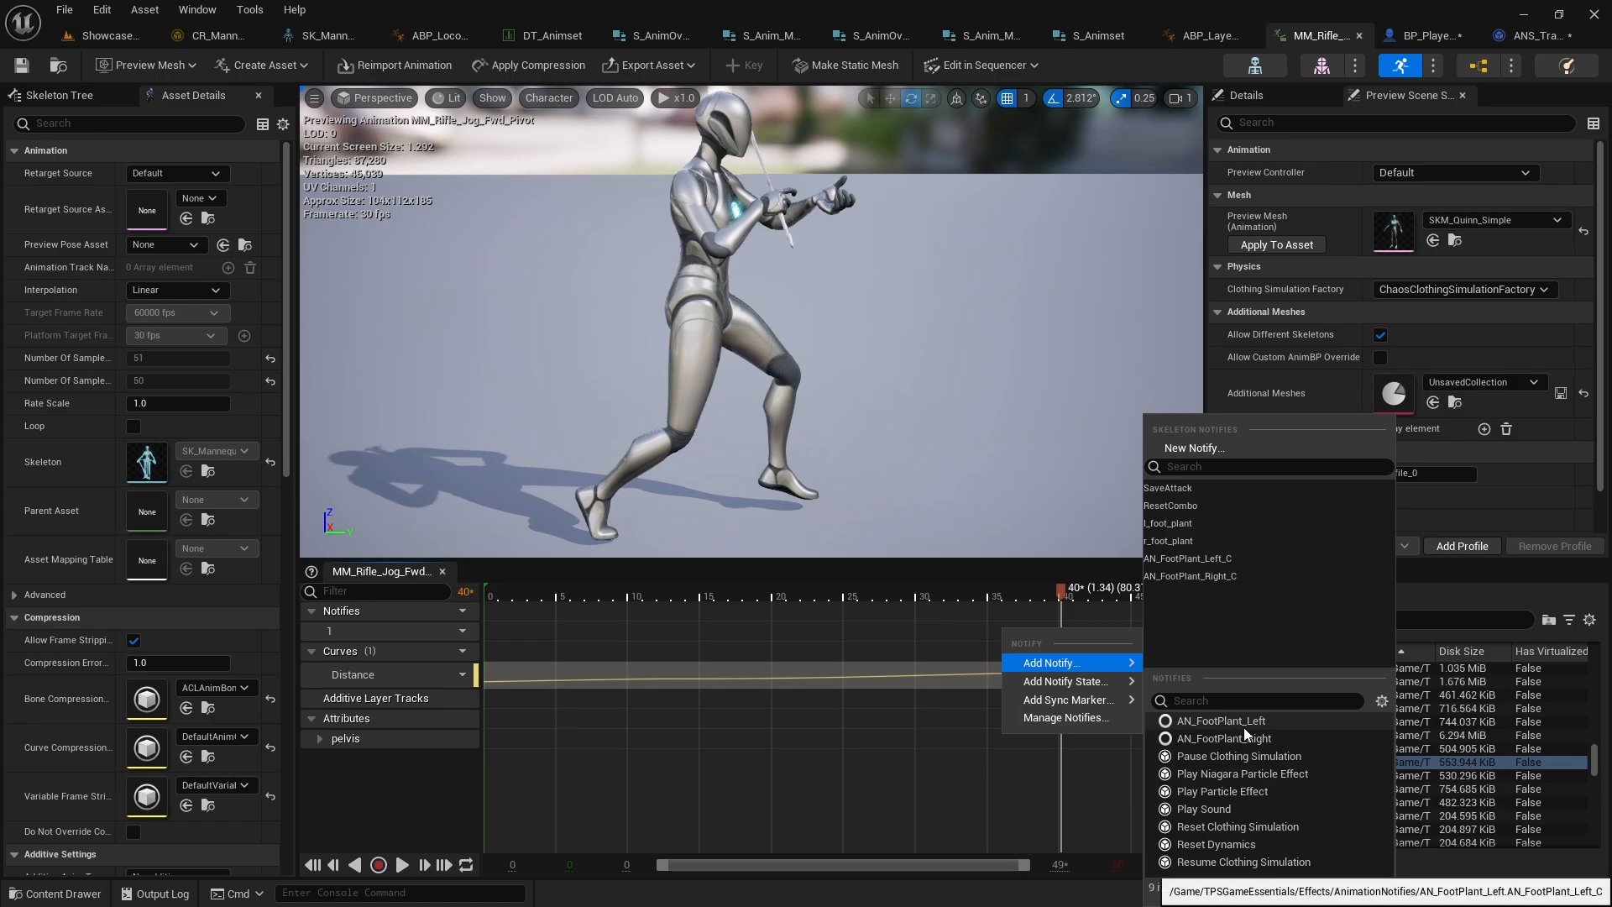
mouse_move(1112, 700)
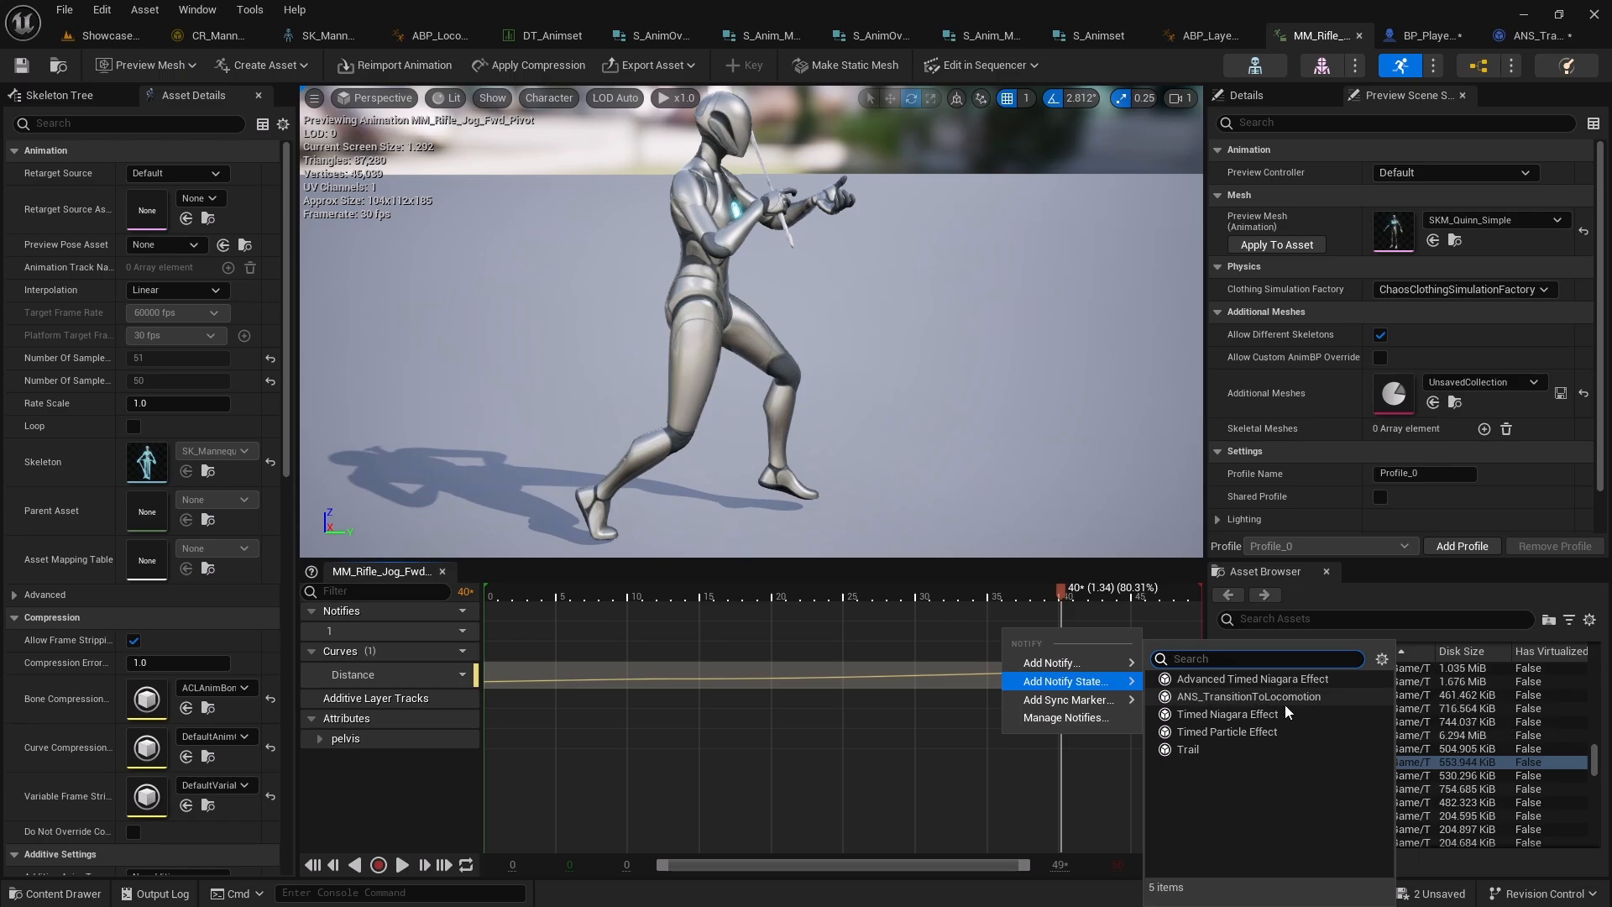
left_click(1239, 698)
Move the notify state to cover the end of the pivot animation, scrub the timeline to check it, and save
left_click_drag(1016, 632, 1163, 634)
left_click_drag(999, 638, 1059, 638)
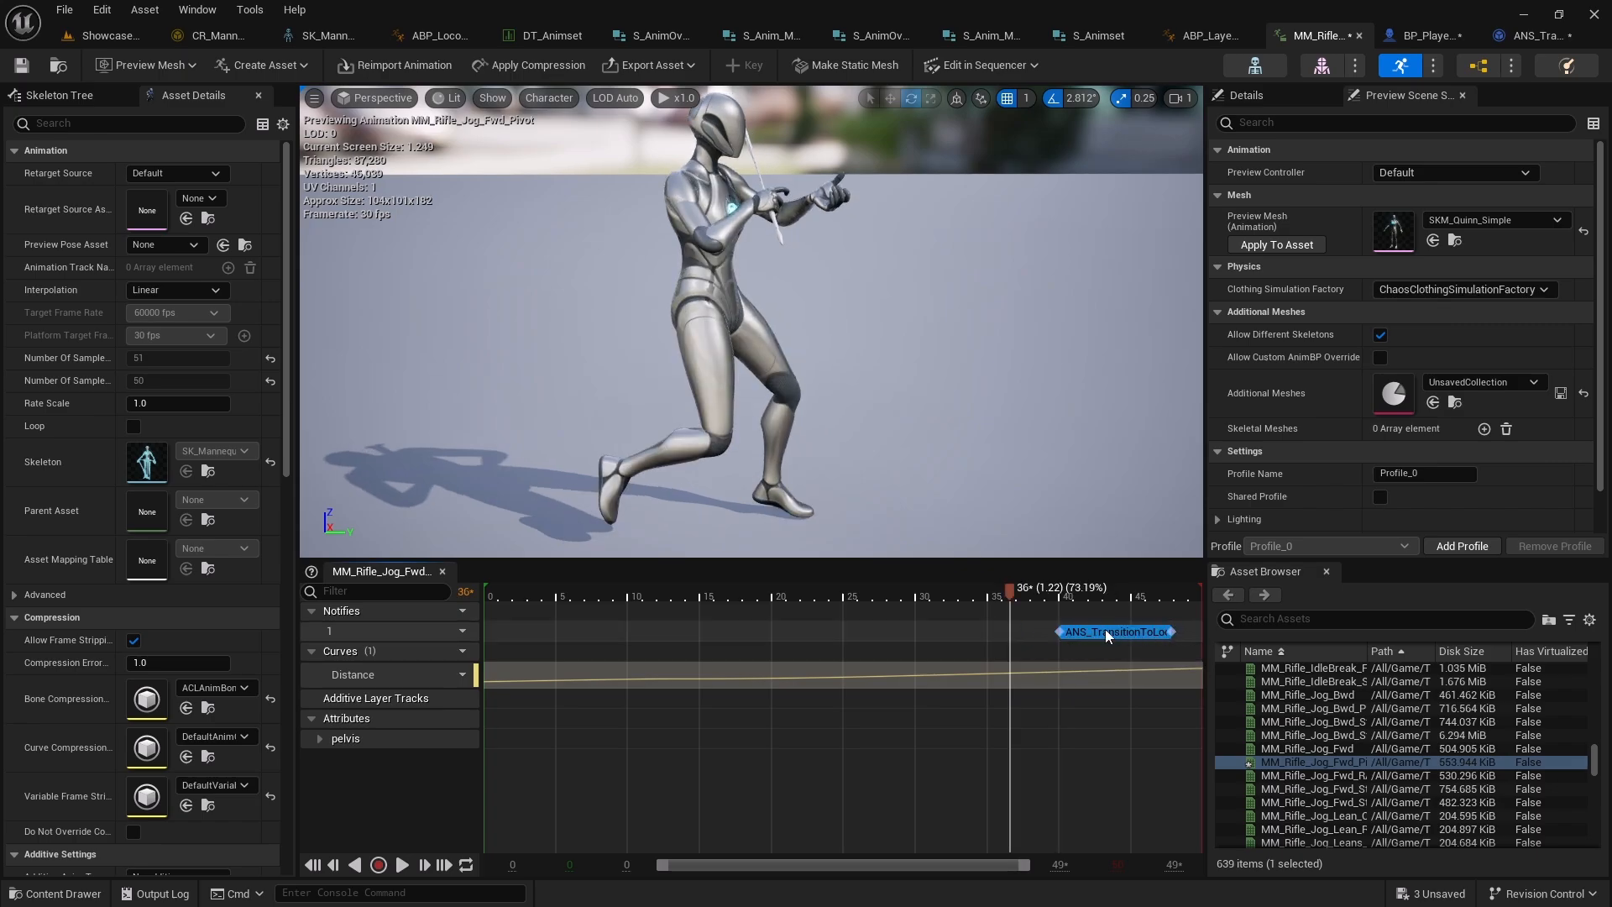
left_click(1135, 598)
left_click_drag(1138, 598, 1081, 598)
left_click(22, 65)
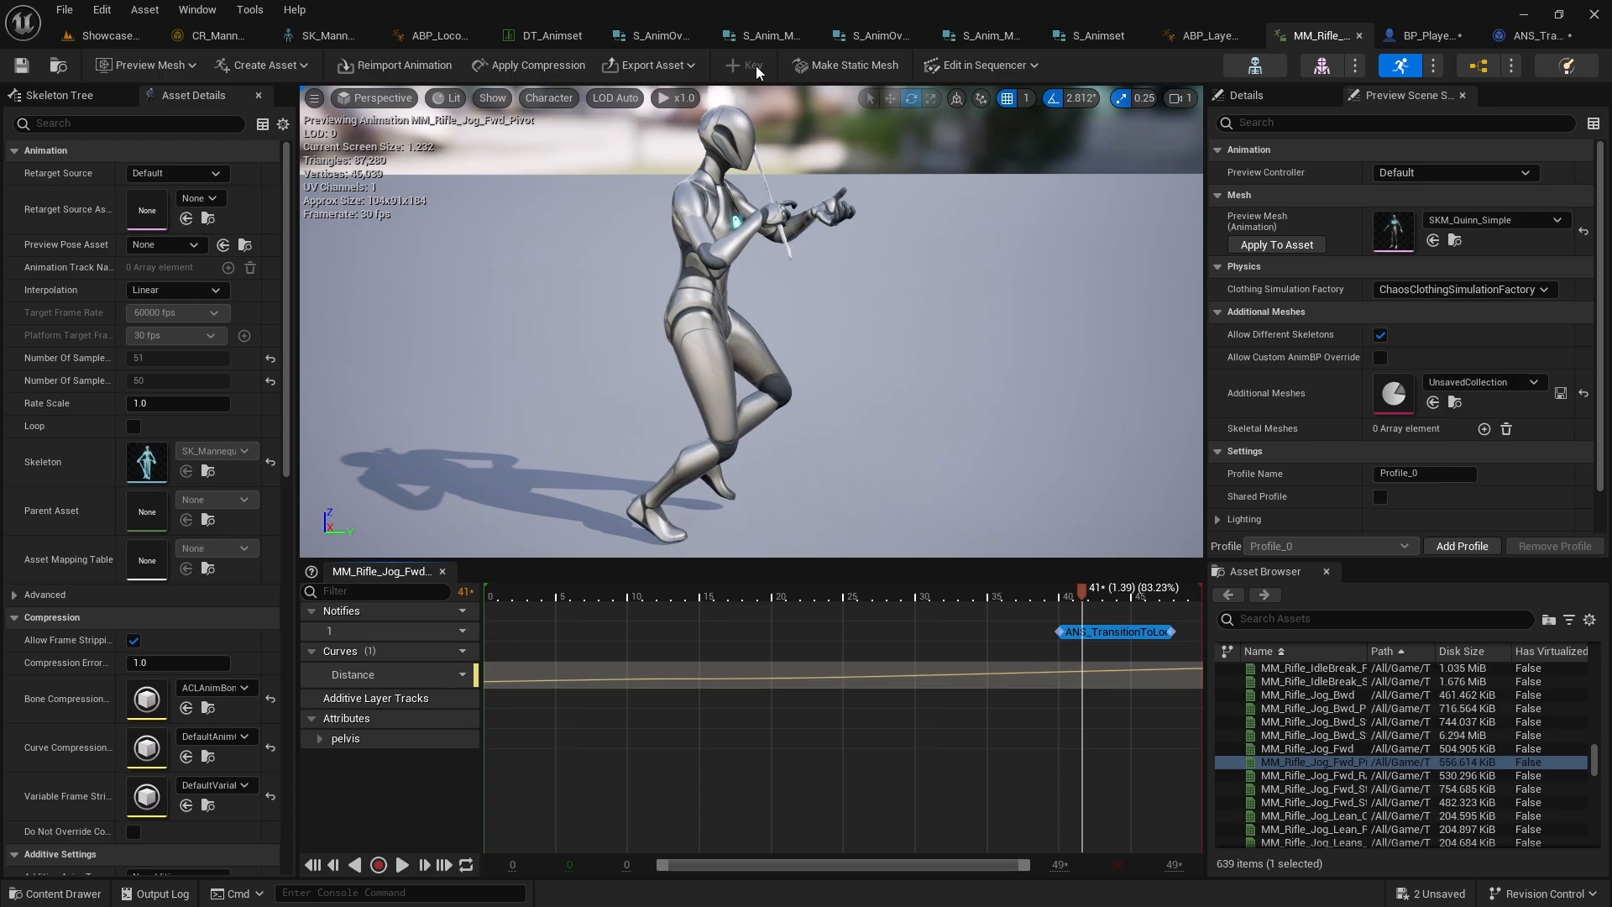
In ABP_Locomotion, disable Automatic Rule Based on Sequence Player for the Pivot to Cycle transition
left_click(424, 38)
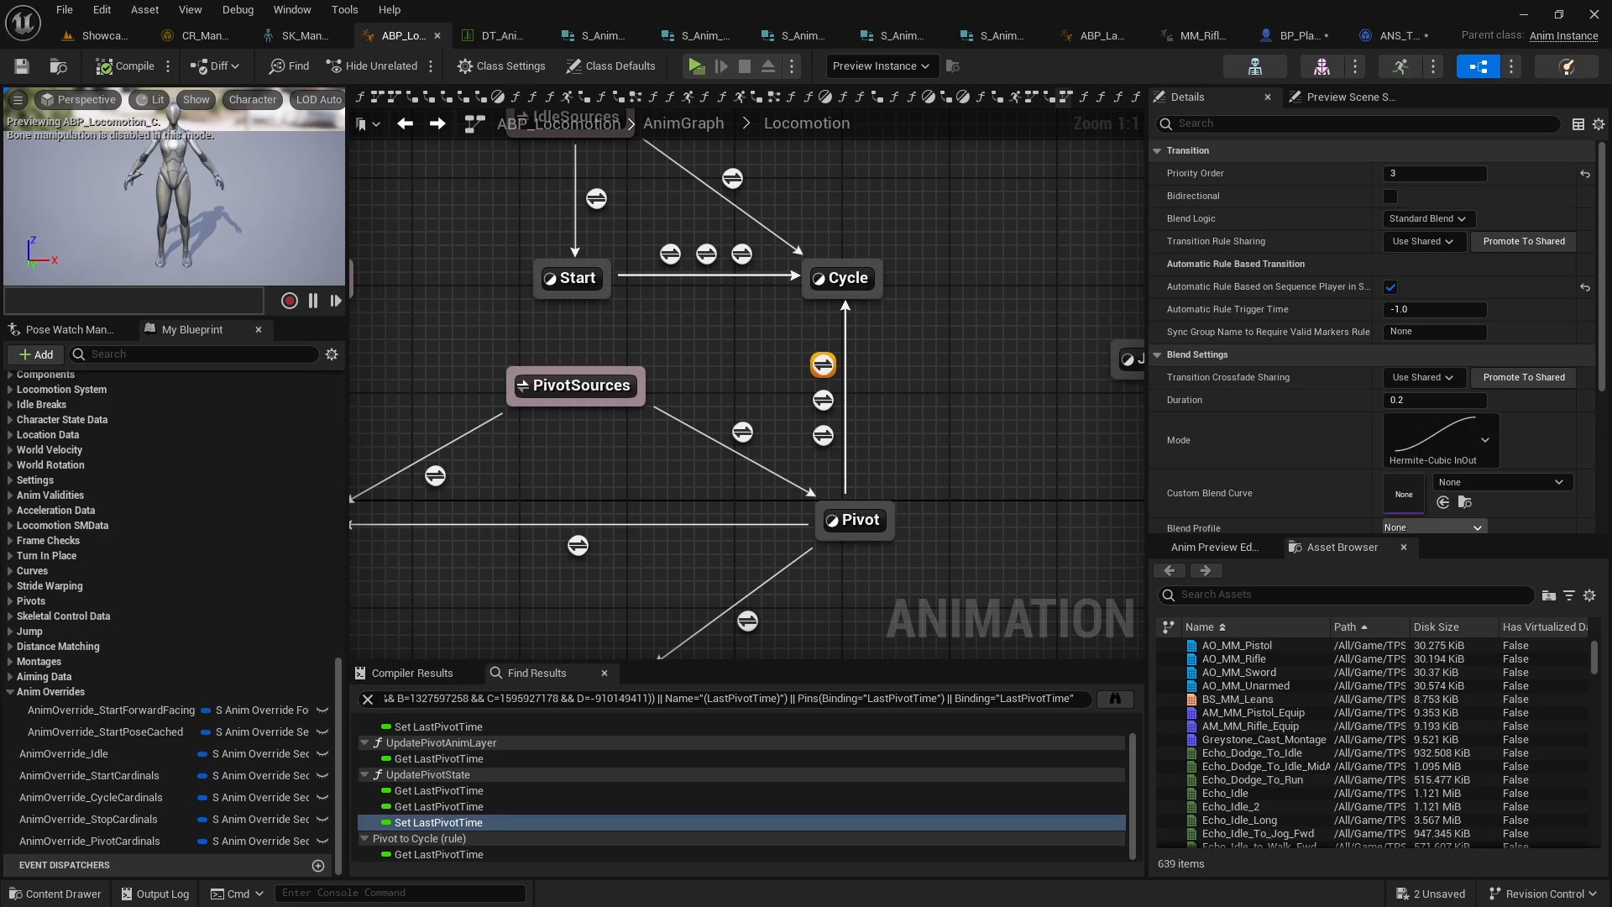
right_click_drag(999, 375, 872, 375)
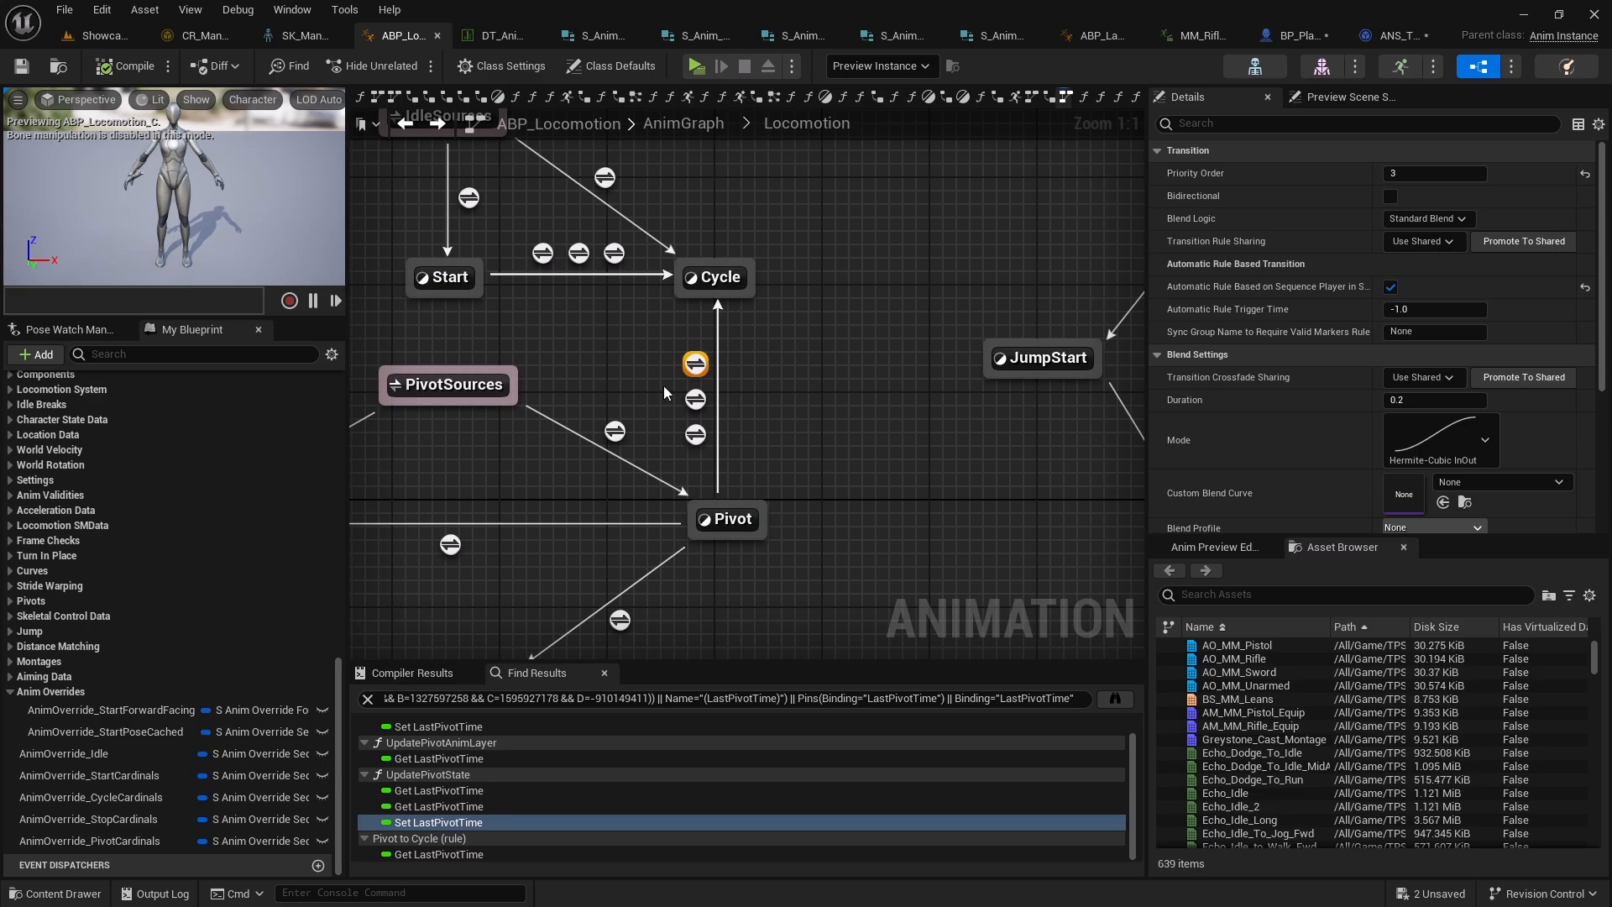
right_click_drag(850, 401, 821, 396)
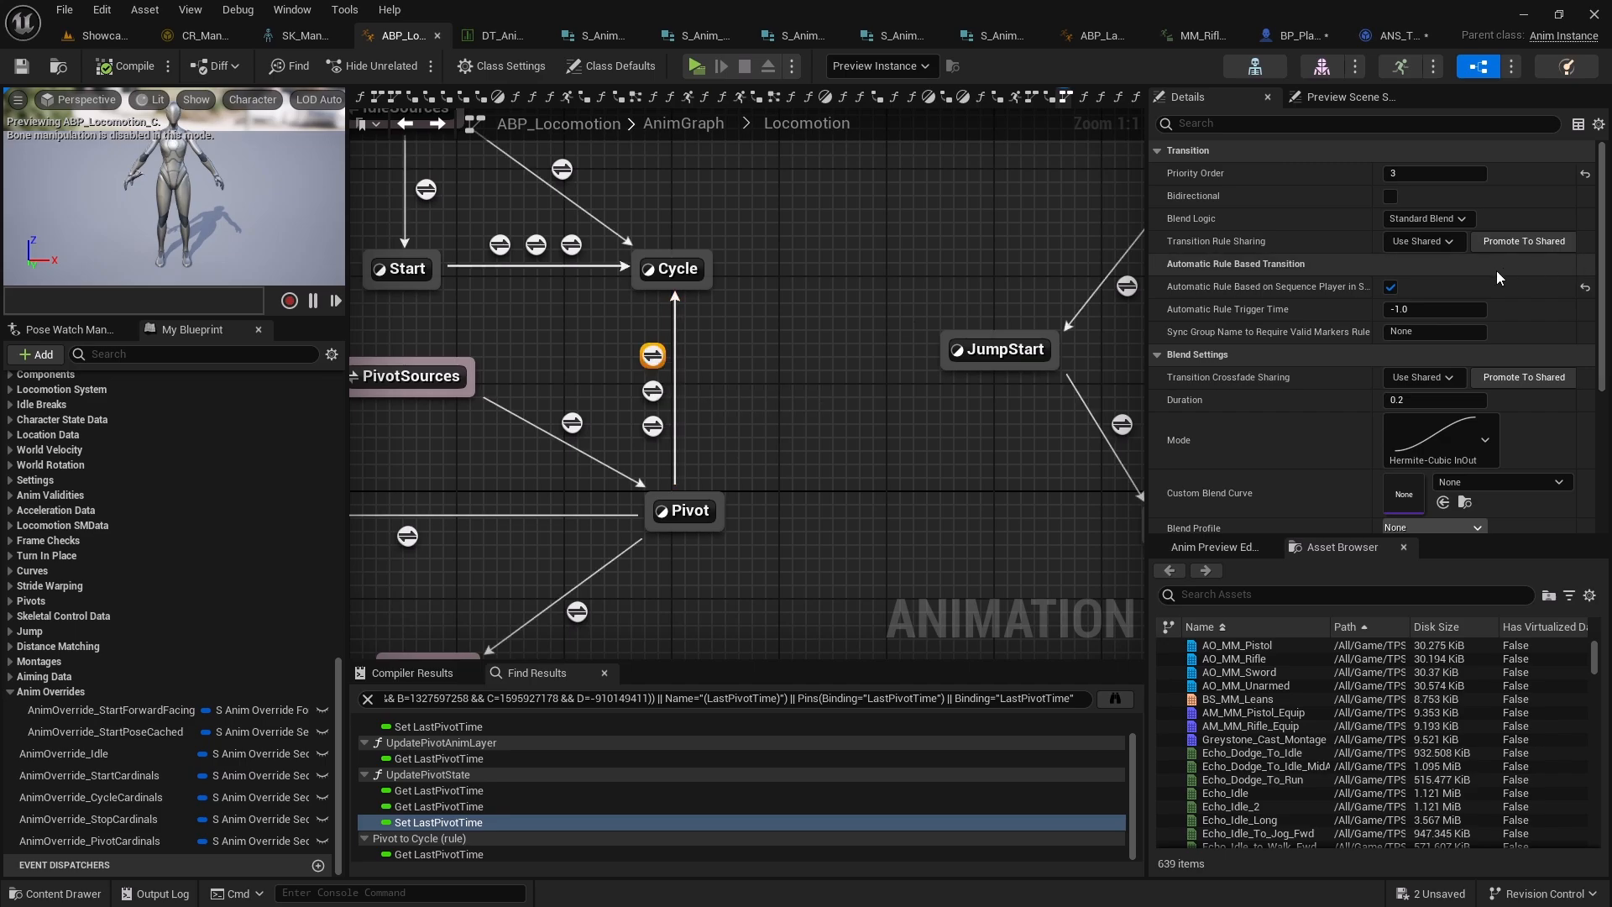
left_click(1389, 287)
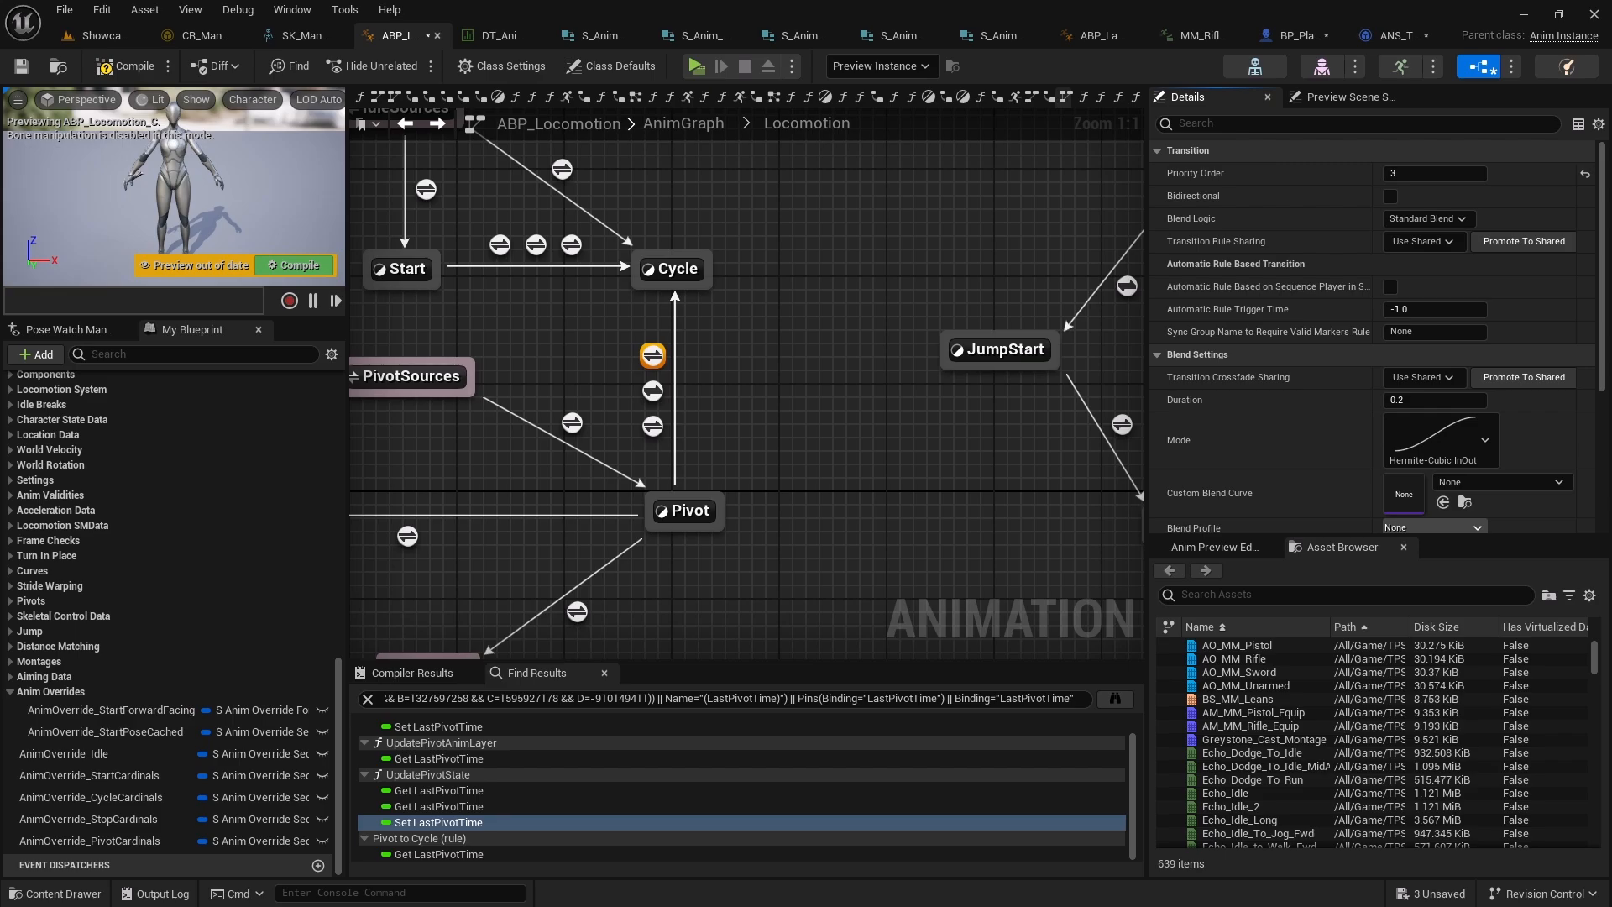
Open the Pivot to Cycle transition rule and add a Was Anim Notify State Active in Any State node
right_click_drag(843, 411, 934, 411)
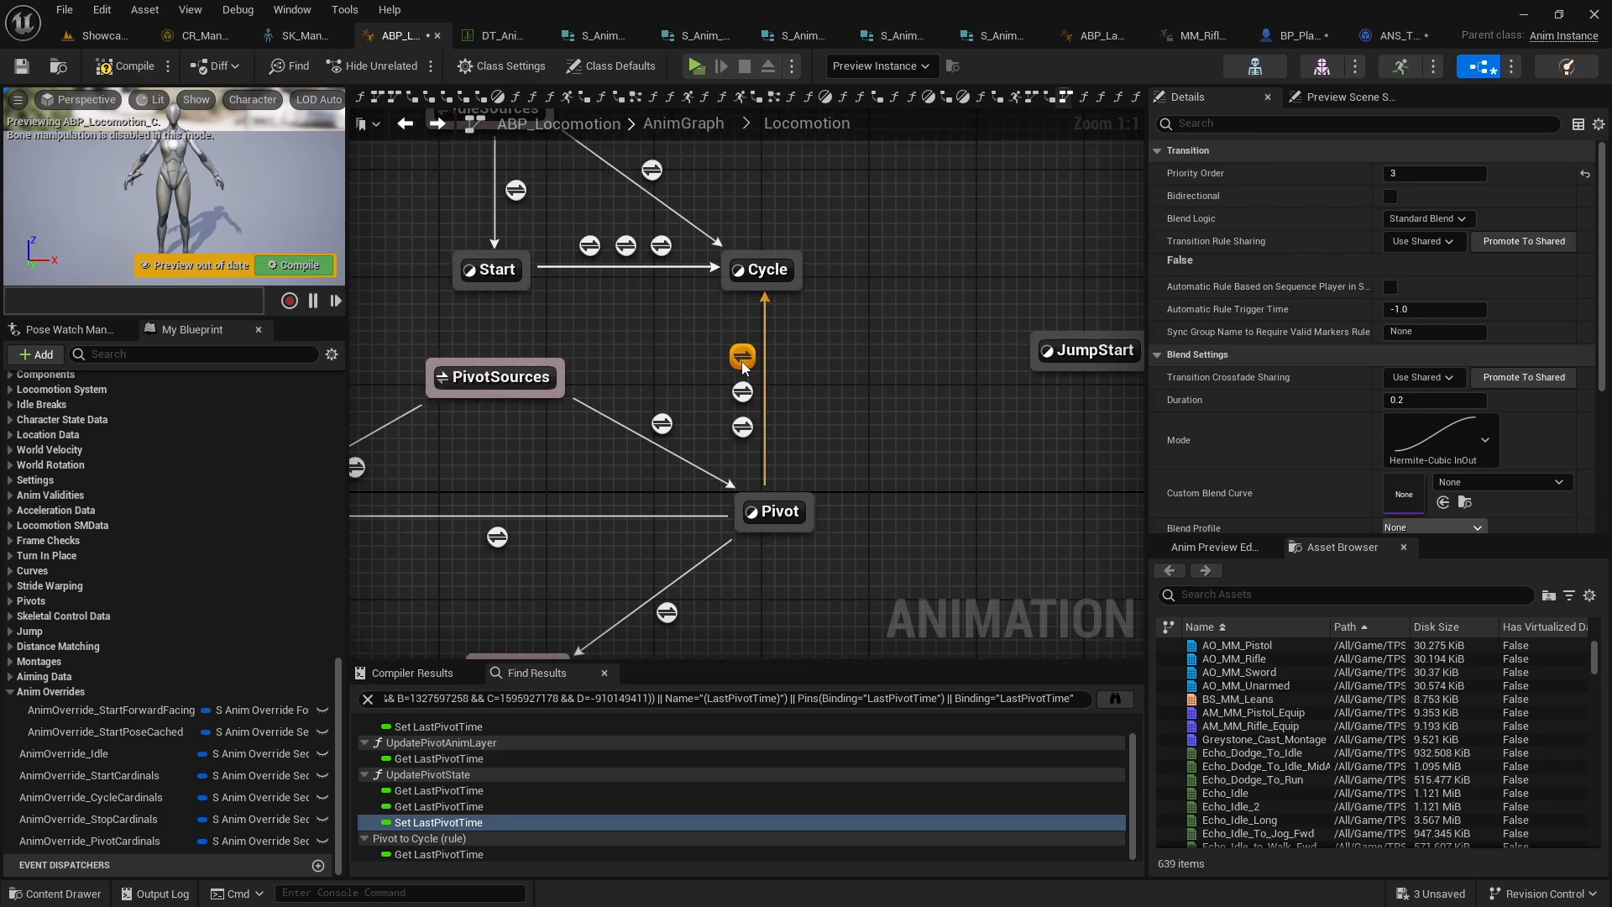
double_click(735, 361)
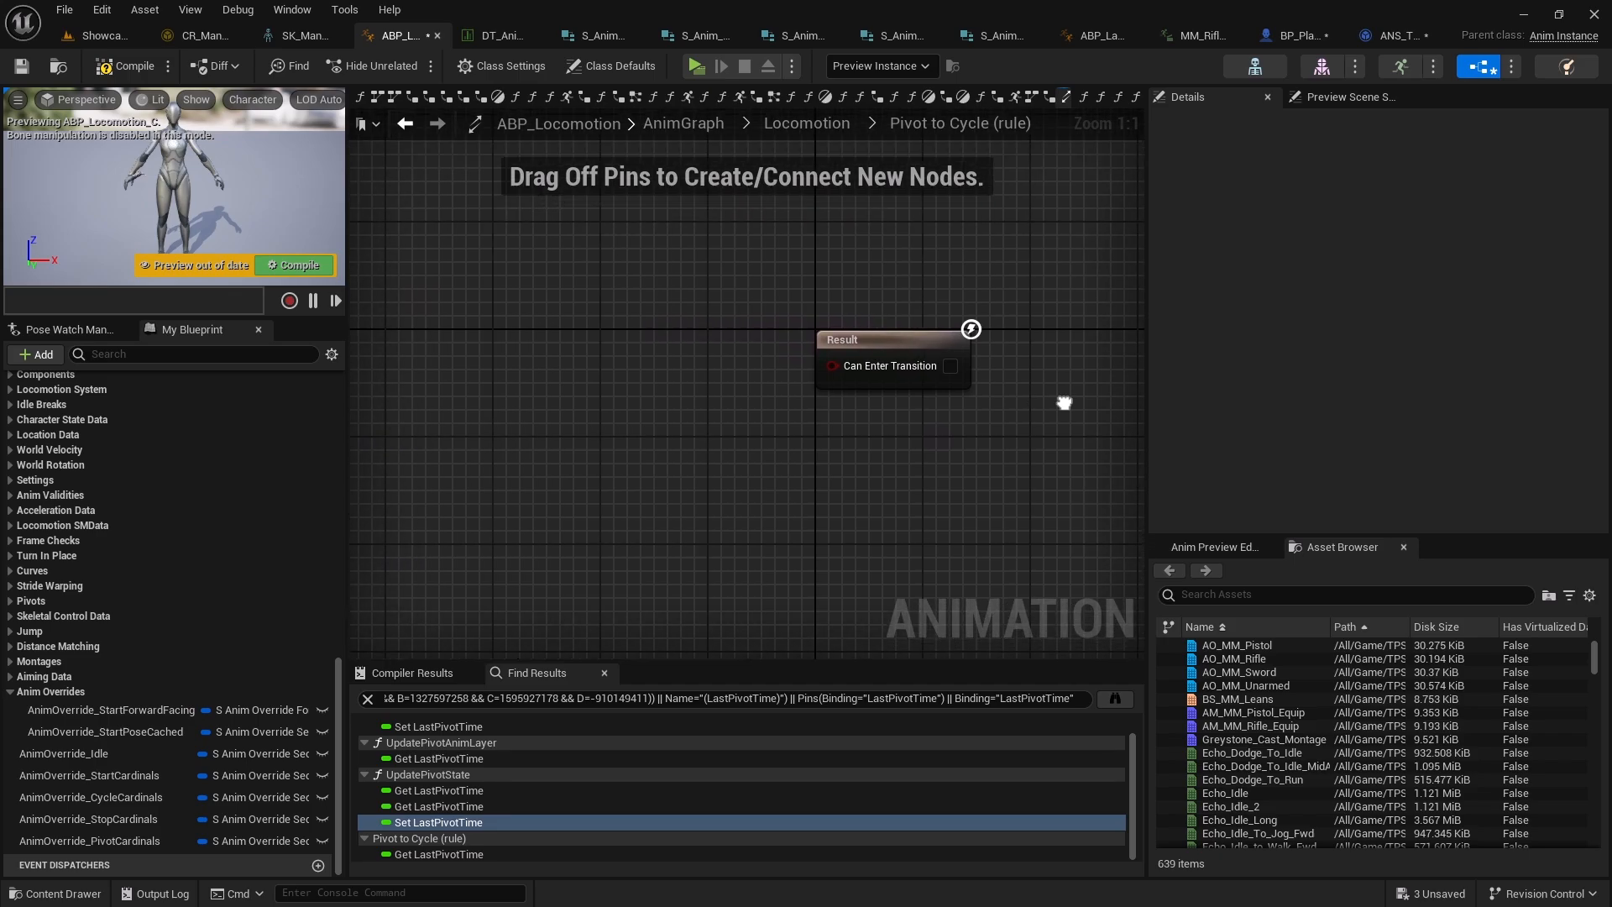
right_click(502, 369)
type("w")
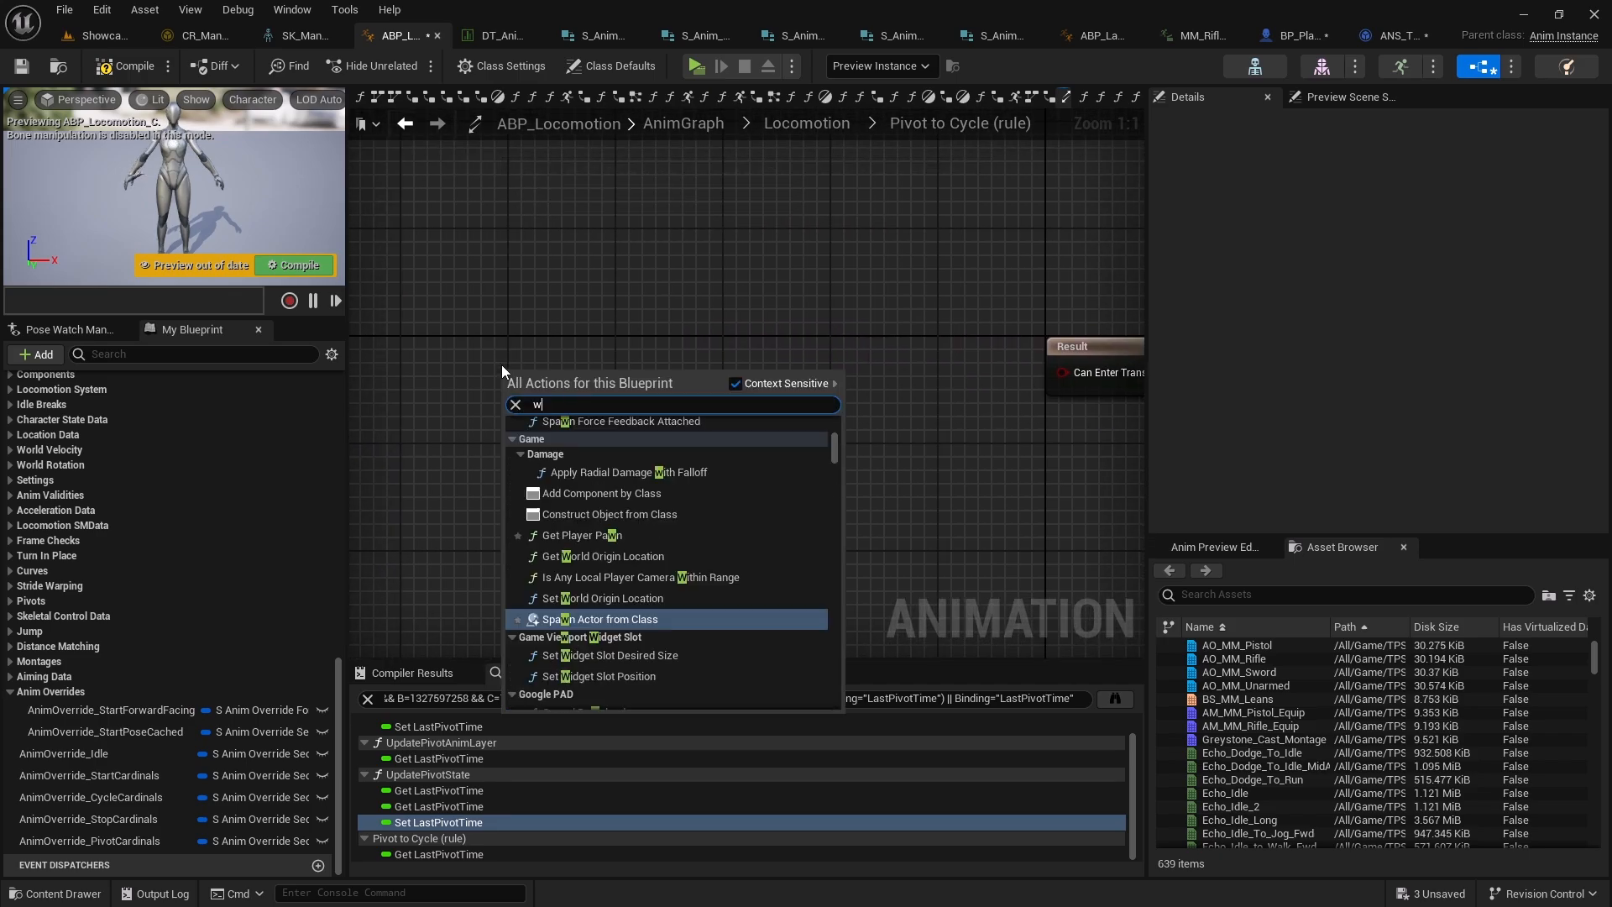
type("asanimno")
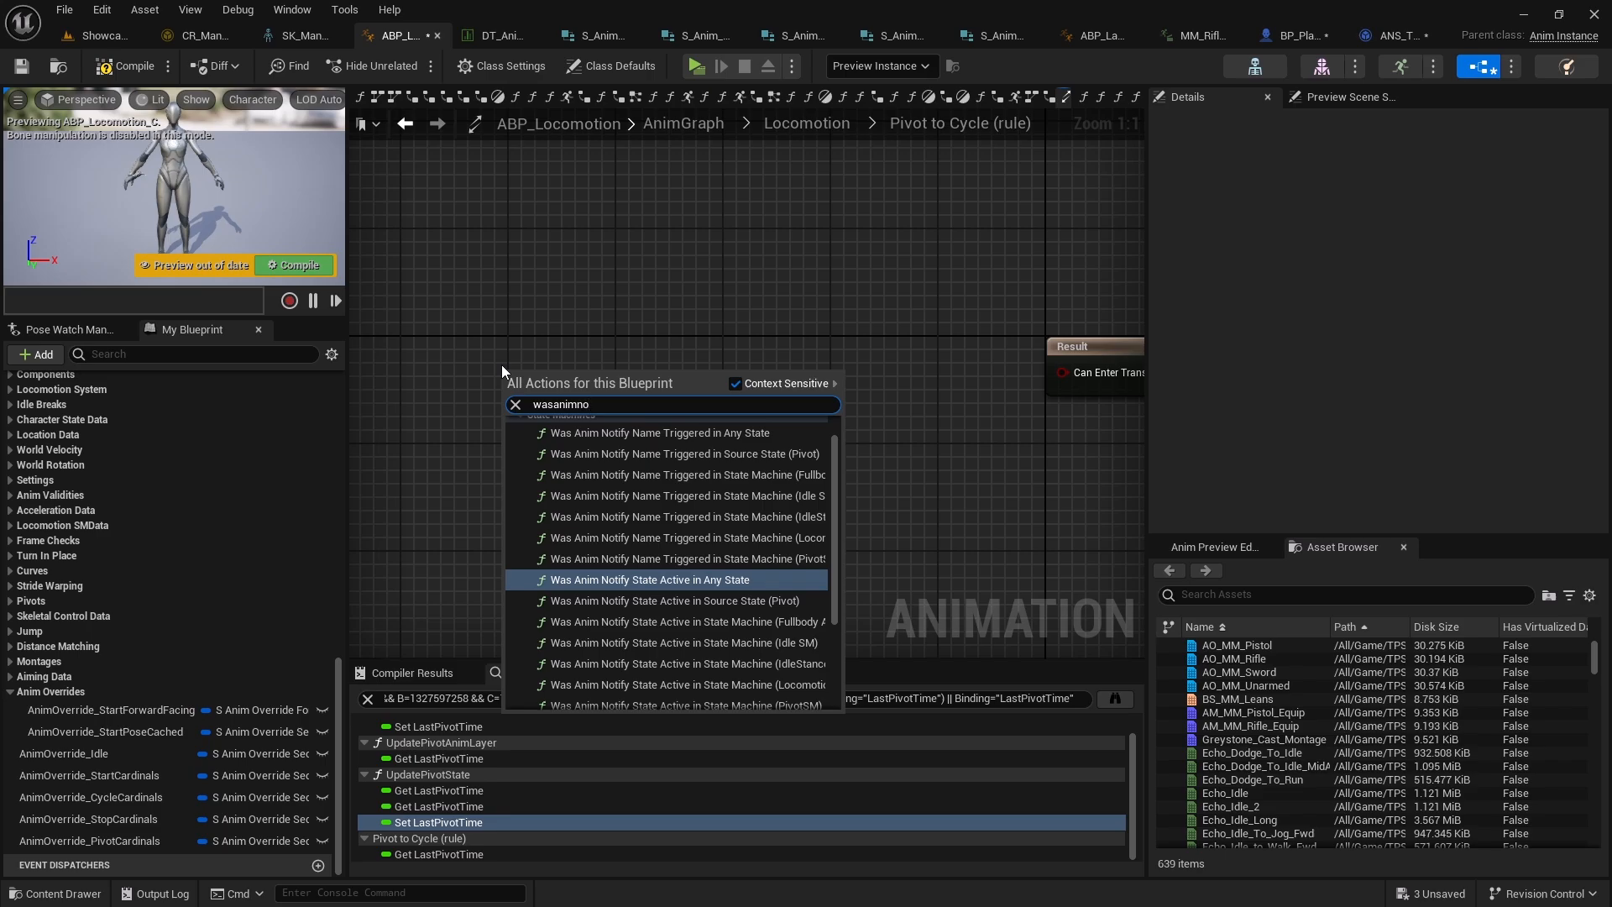
left_click(732, 578)
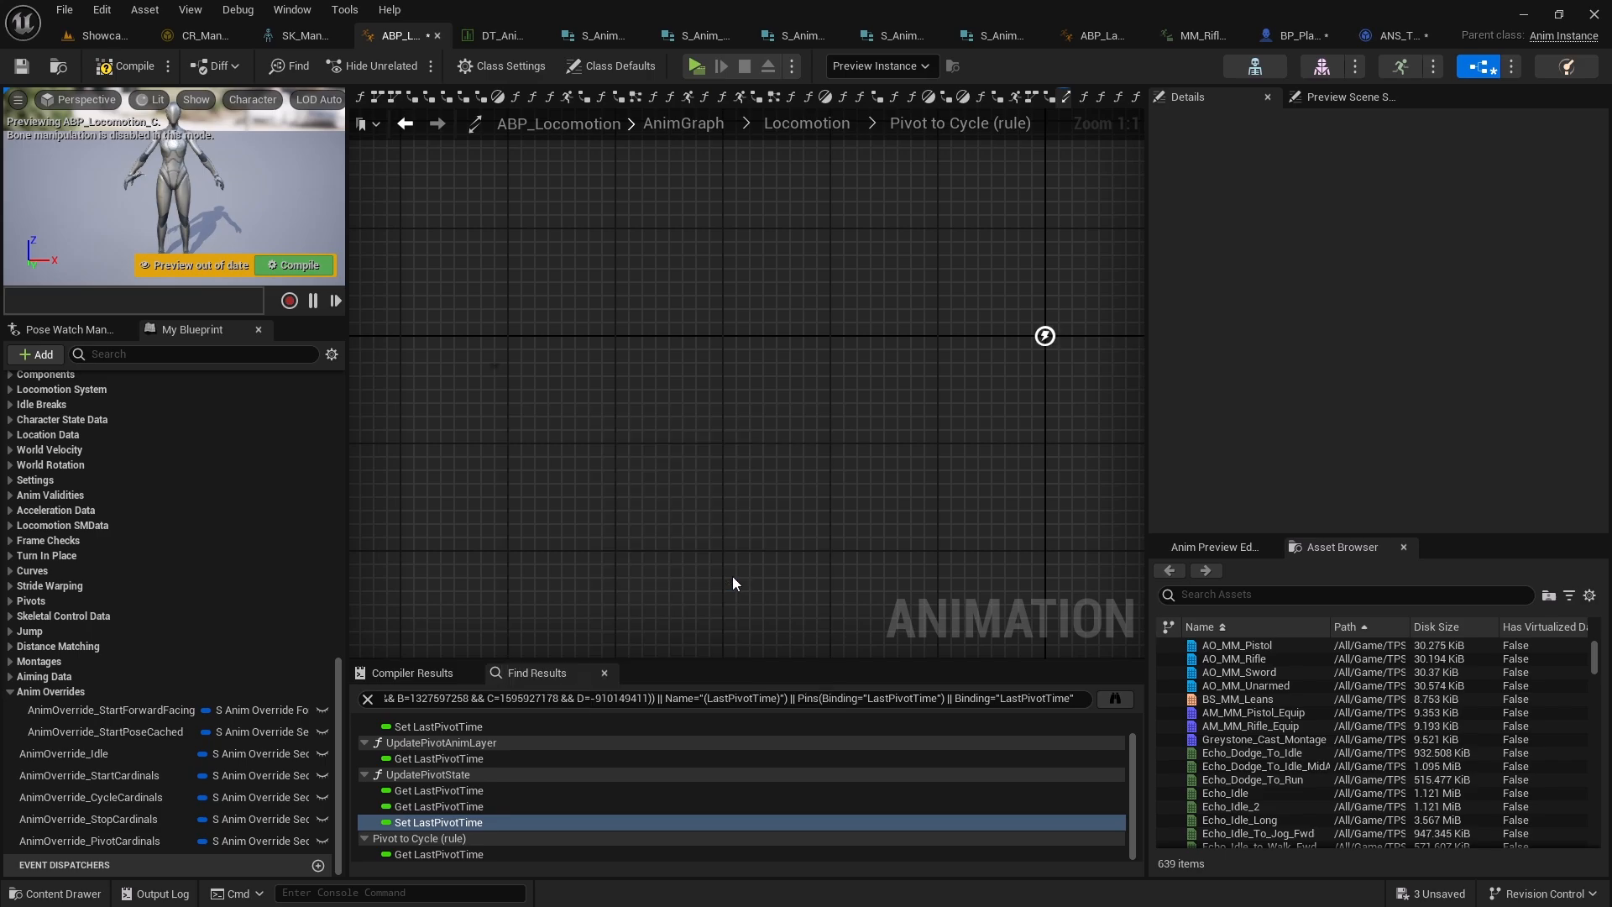
Connect the node's return value to Can Enter Transition and compile
left_click_drag(682, 378, 842, 353)
right_click_drag(917, 386, 805, 394)
left_click_drag(785, 380, 951, 380)
left_click(127, 64)
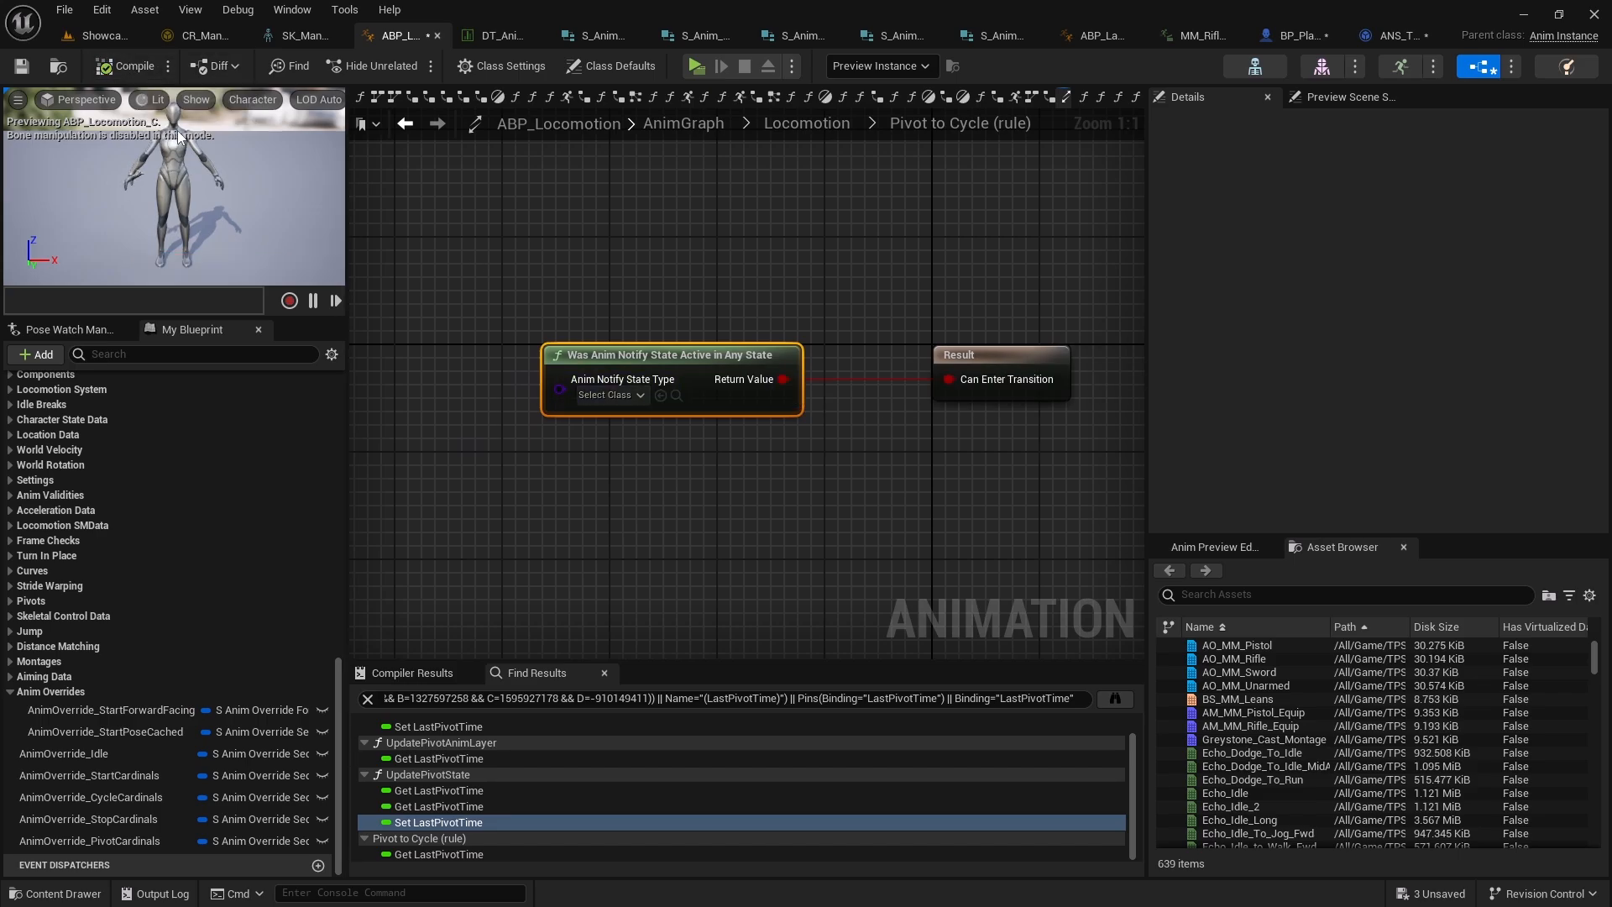
Set the node's Anim Notify State Type to ANS_TransitionToLocomotion and compile
right_click_drag(591, 504, 632, 443)
right_click(631, 443)
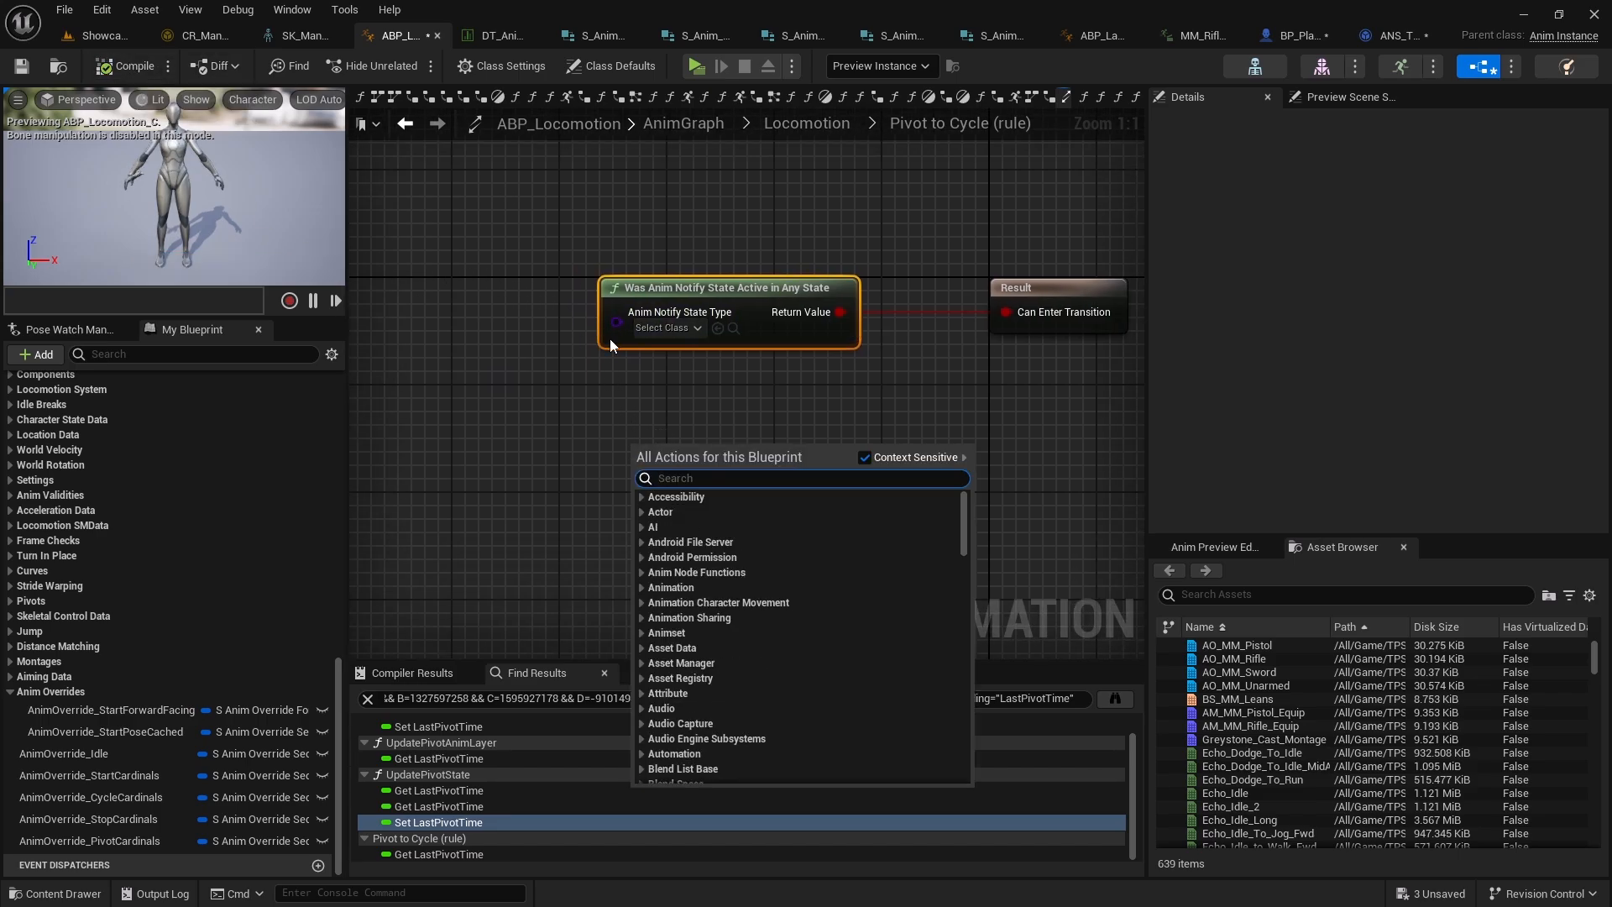
left_click(648, 327)
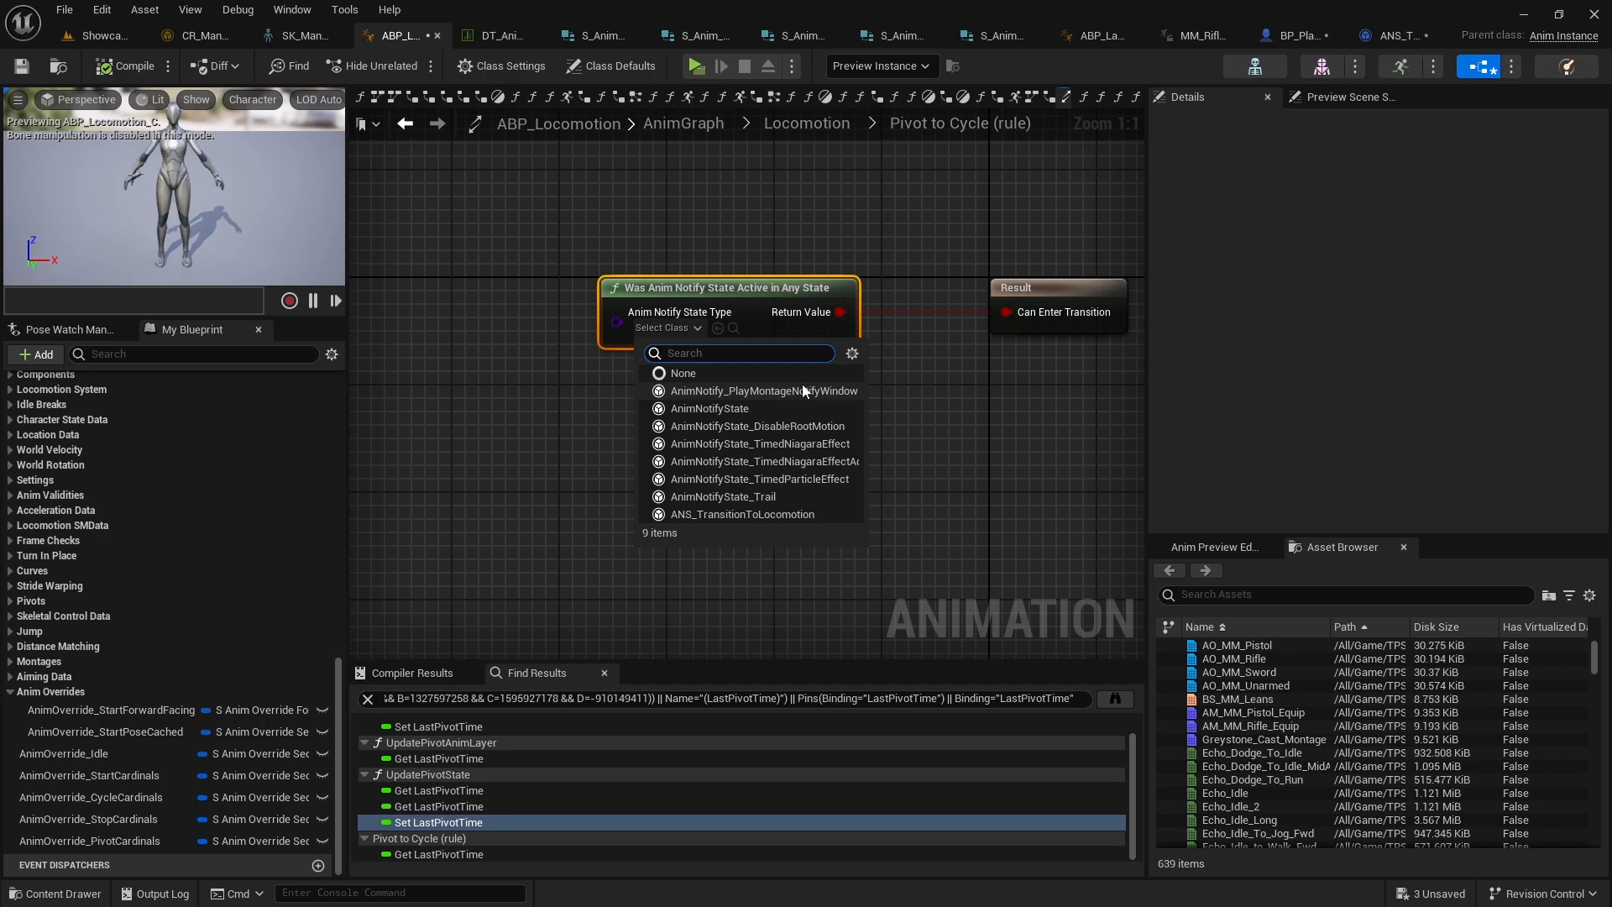
left_click(676, 514)
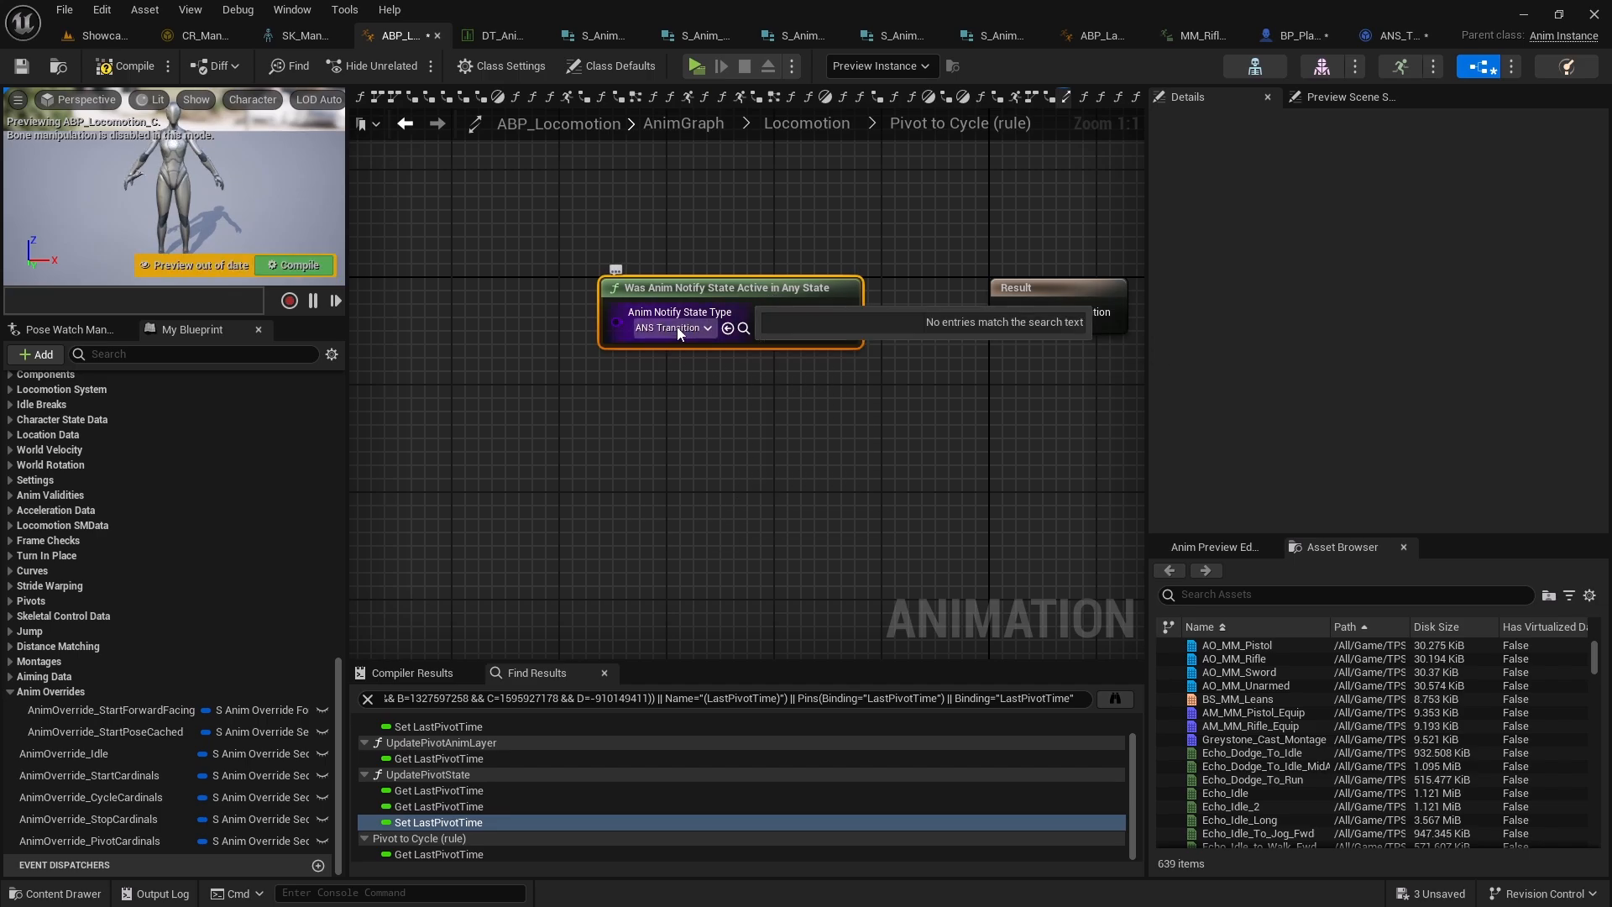
left_click(126, 65)
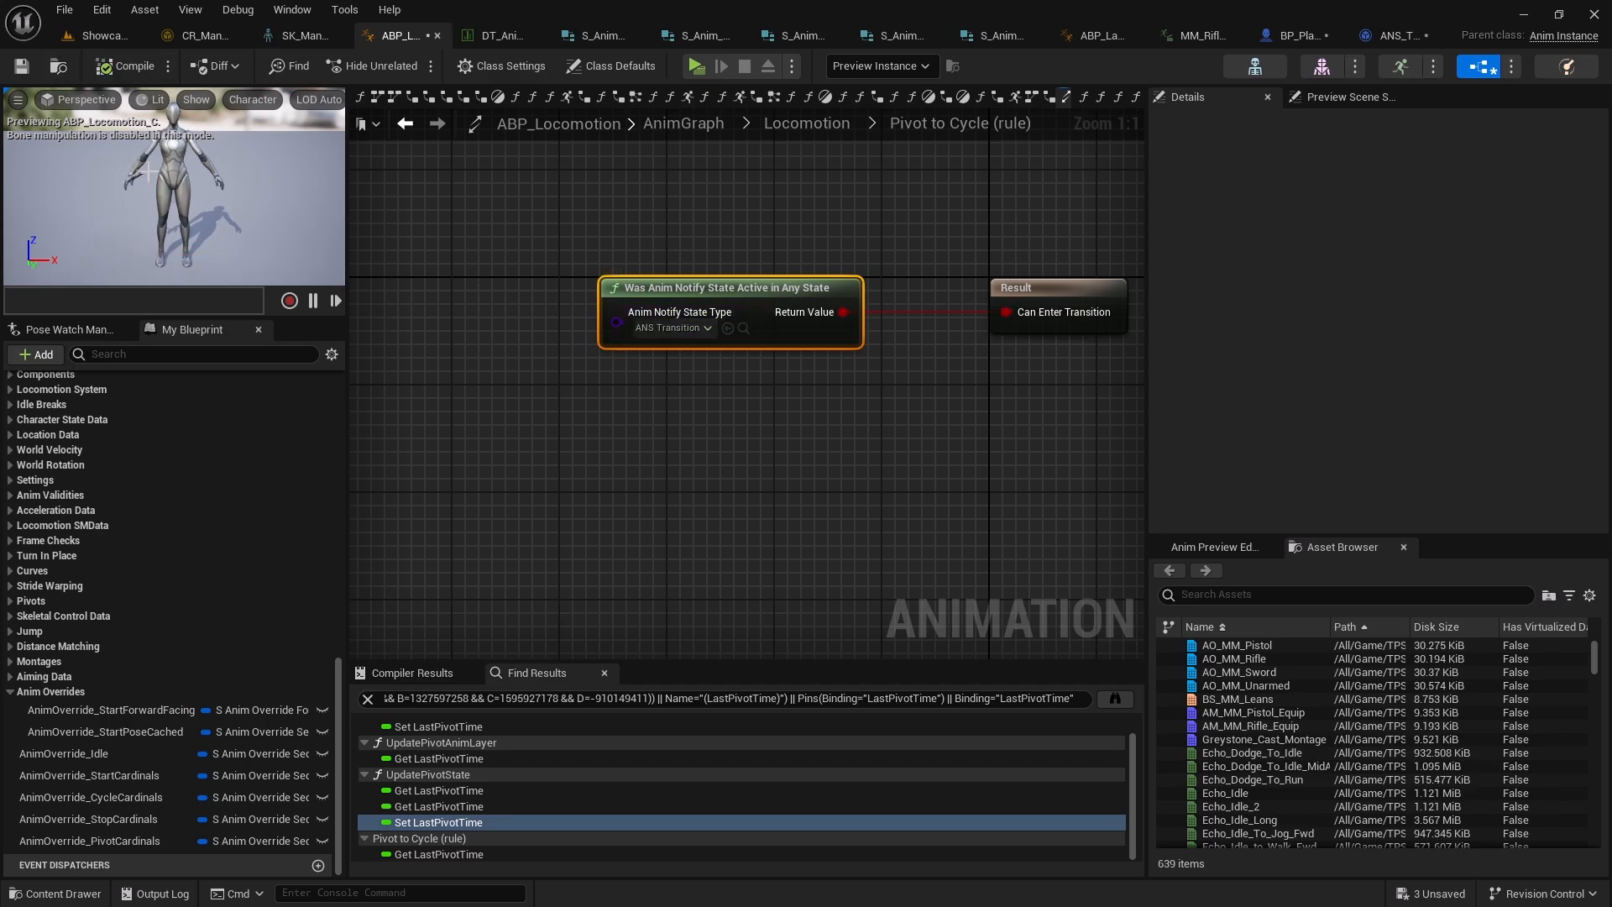
Add a Was Anim Notify State Active in Source State (Pivot) node with type ANS_TransitionToLocomotion
right_click(492, 434)
type("wasanim")
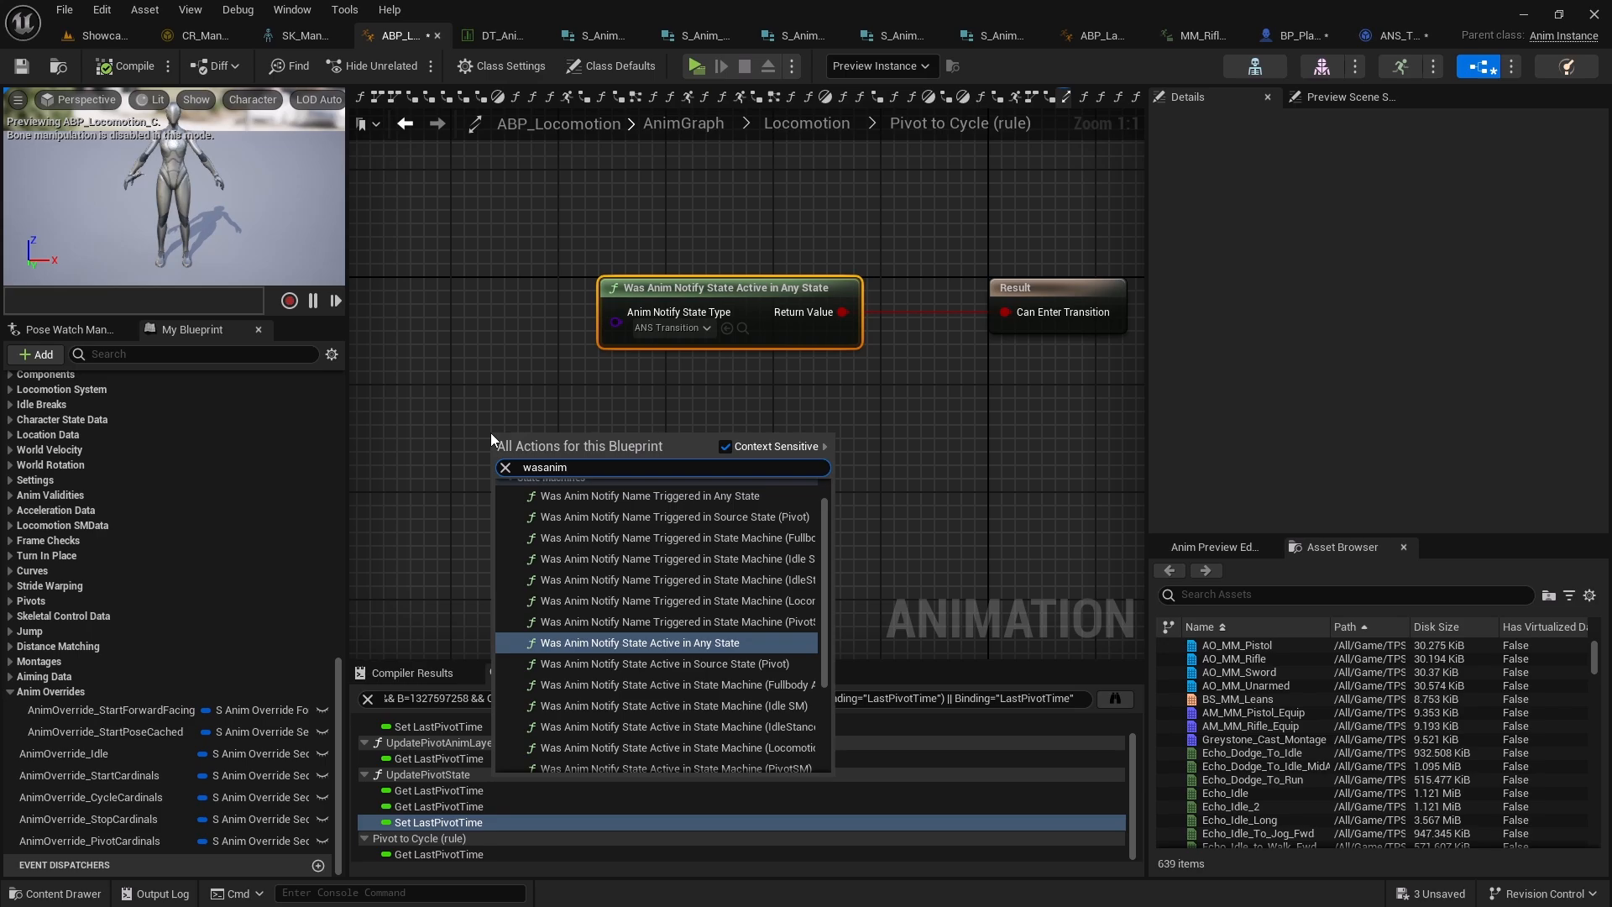
type("notifysta")
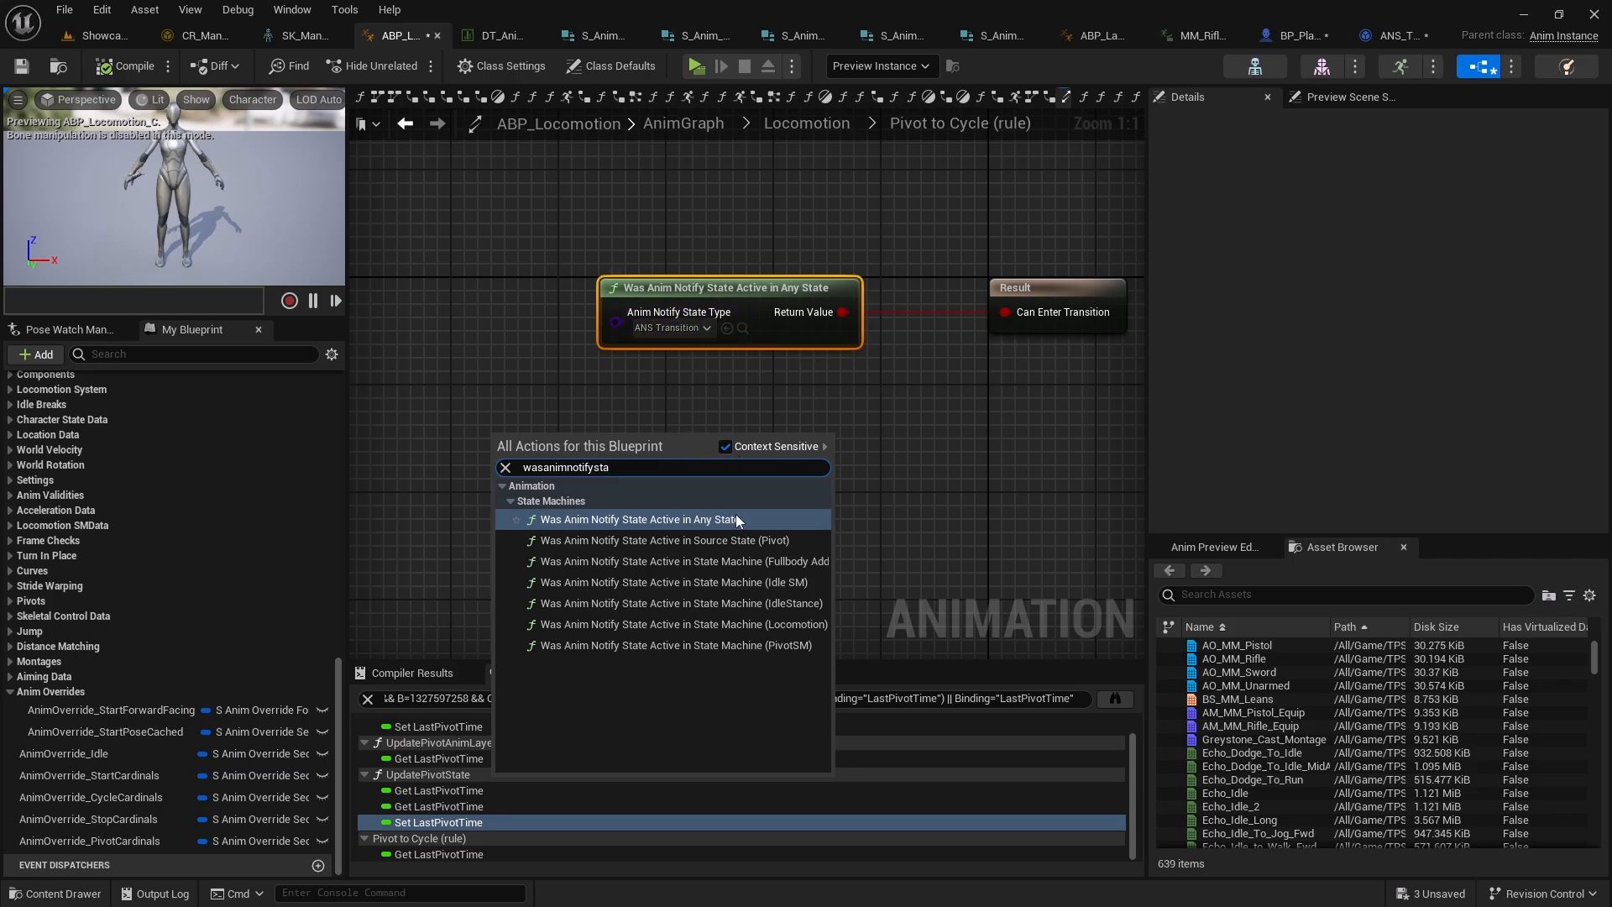
left_click(786, 540)
left_click_drag(781, 481, 860, 452)
left_click(663, 448)
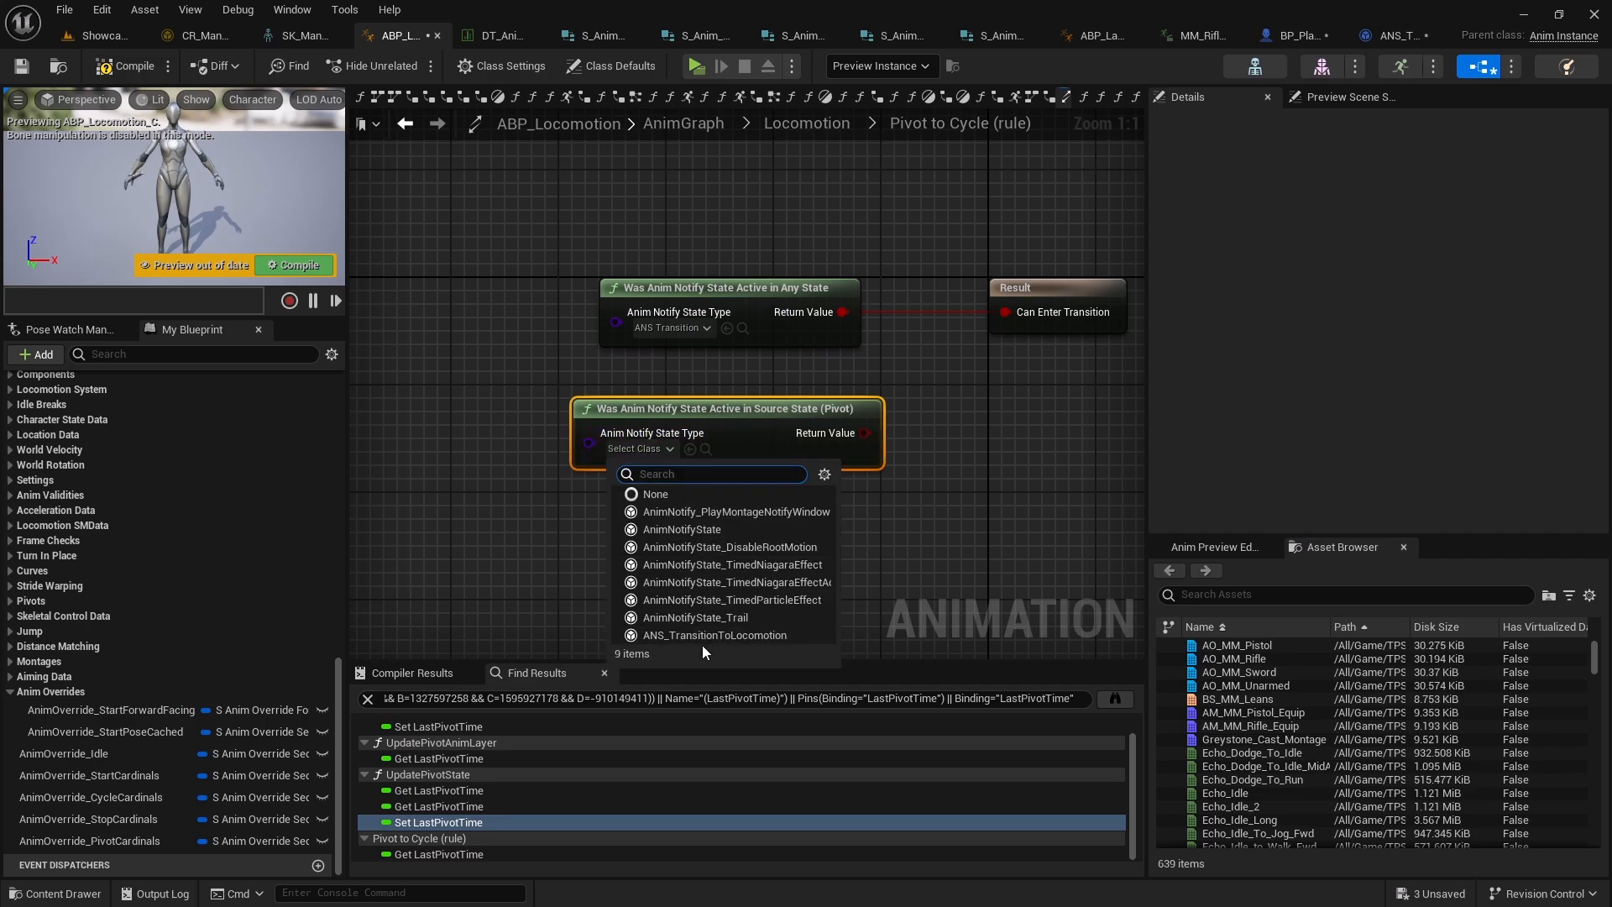
left_click(722, 635)
Wire the Source State node into Can Enter Transition, delete the Any State node, and save
right_click_drag(894, 460, 813, 477)
left_click_drag(911, 363, 926, 457)
key("Delete")
left_click(22, 66)
Play-test the level and move the character forward to check the pivot transition
left_click(696, 66)
key("w")
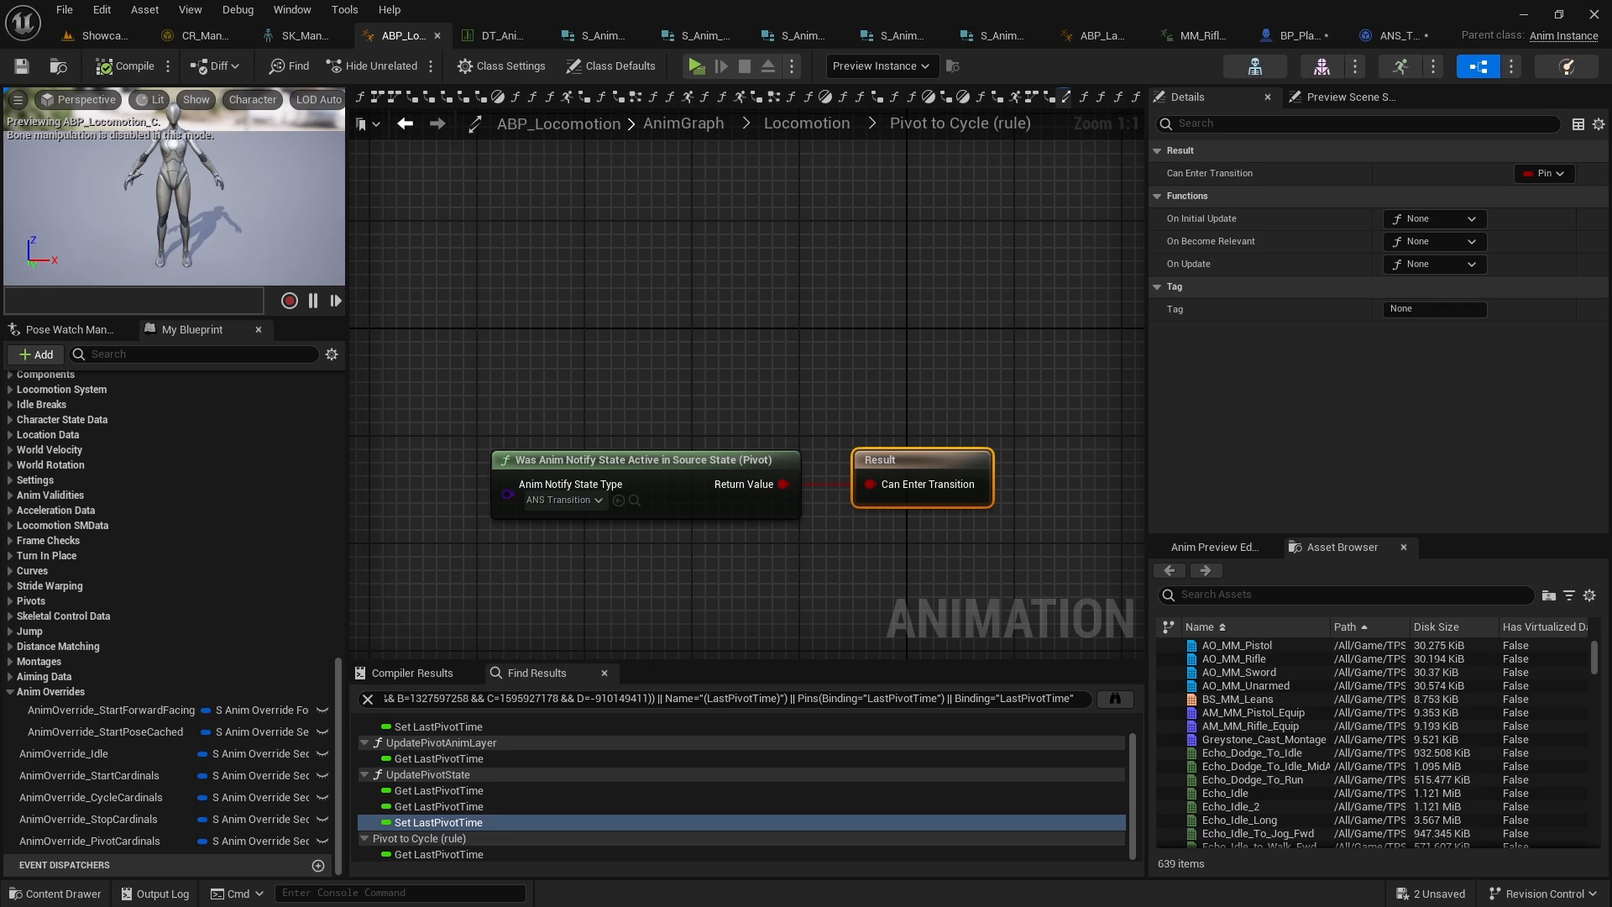
right_click_drag(927, 362, 824, 302)
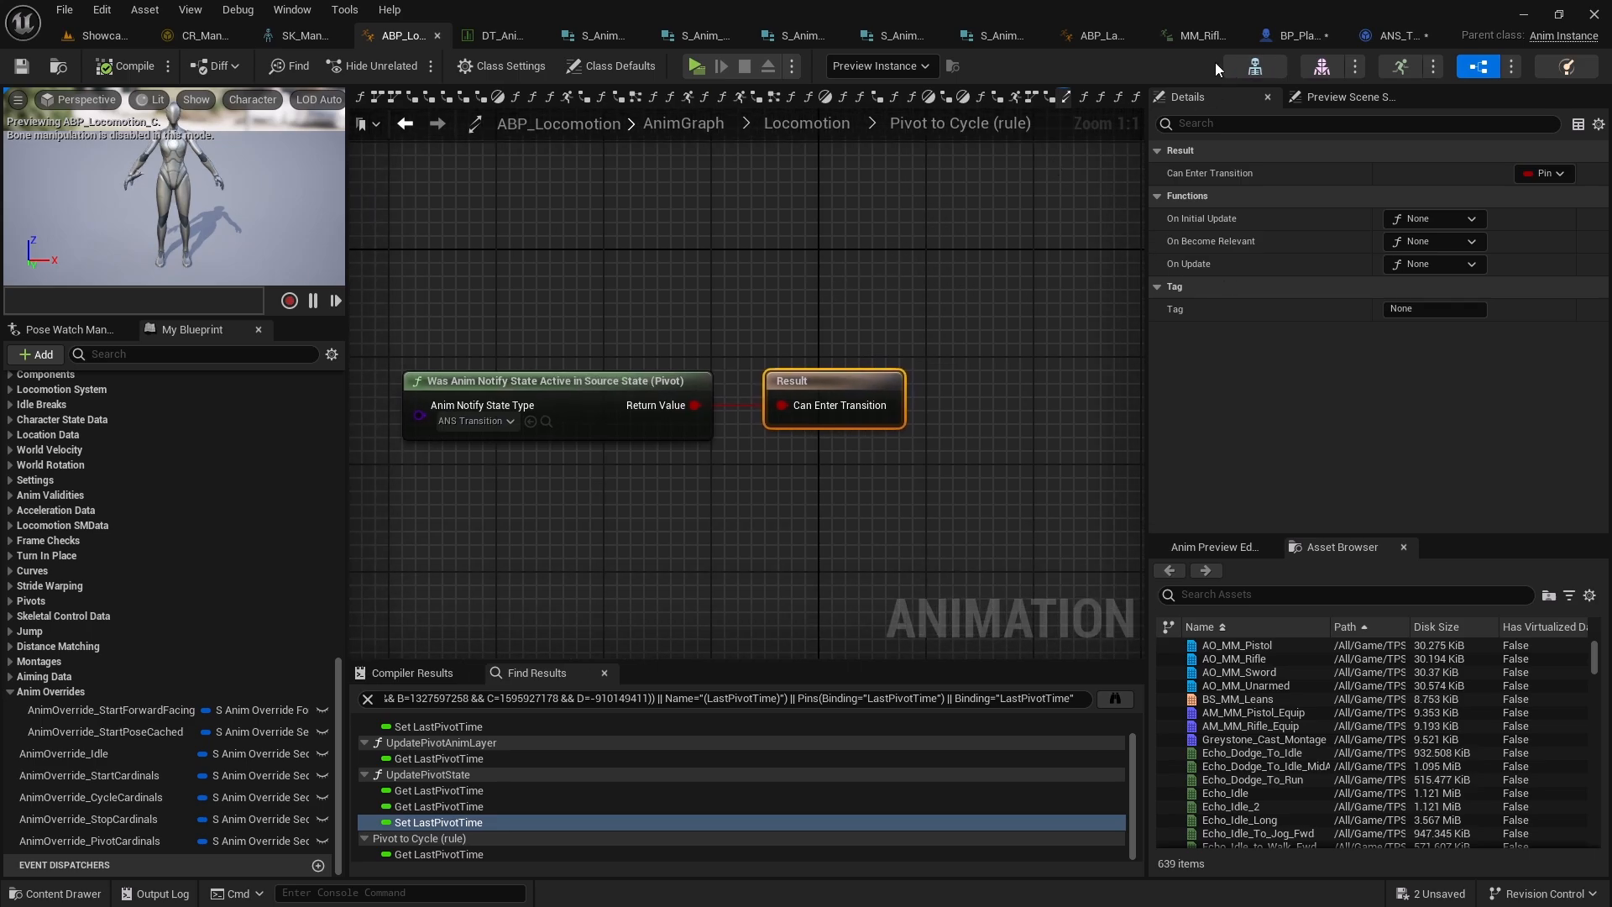
Open MM_Rifle_Jog_Bwd_Pivot from the rifle data table and add an ANS_TransitionToLocomotion notify state near its end
left_click(1189, 37)
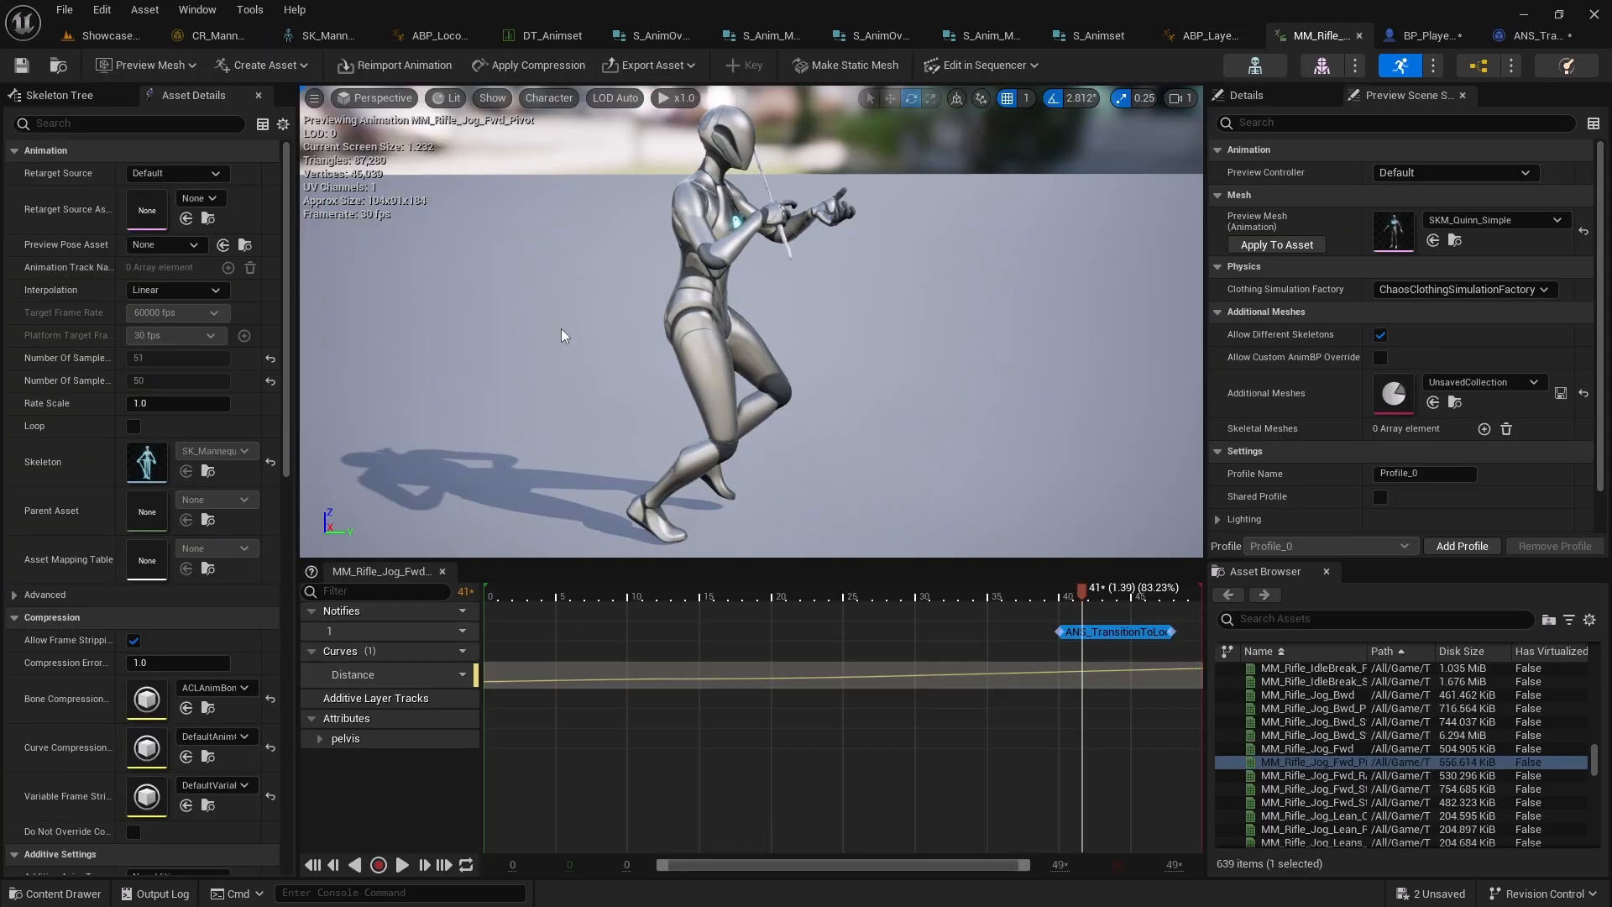
left_click(530, 37)
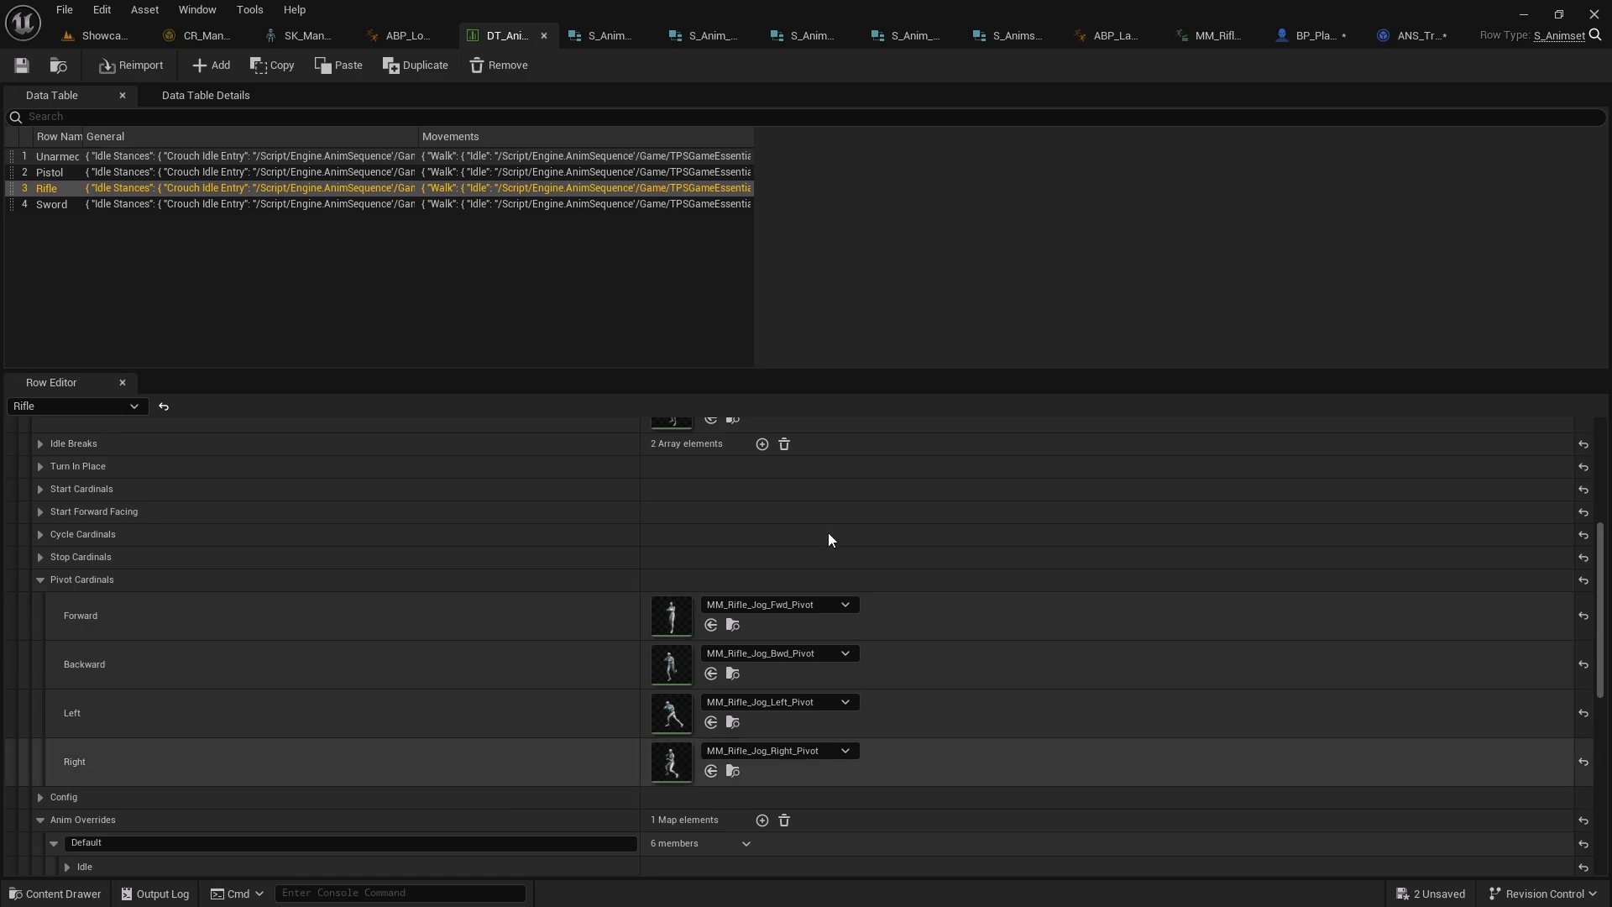
left_click(733, 675)
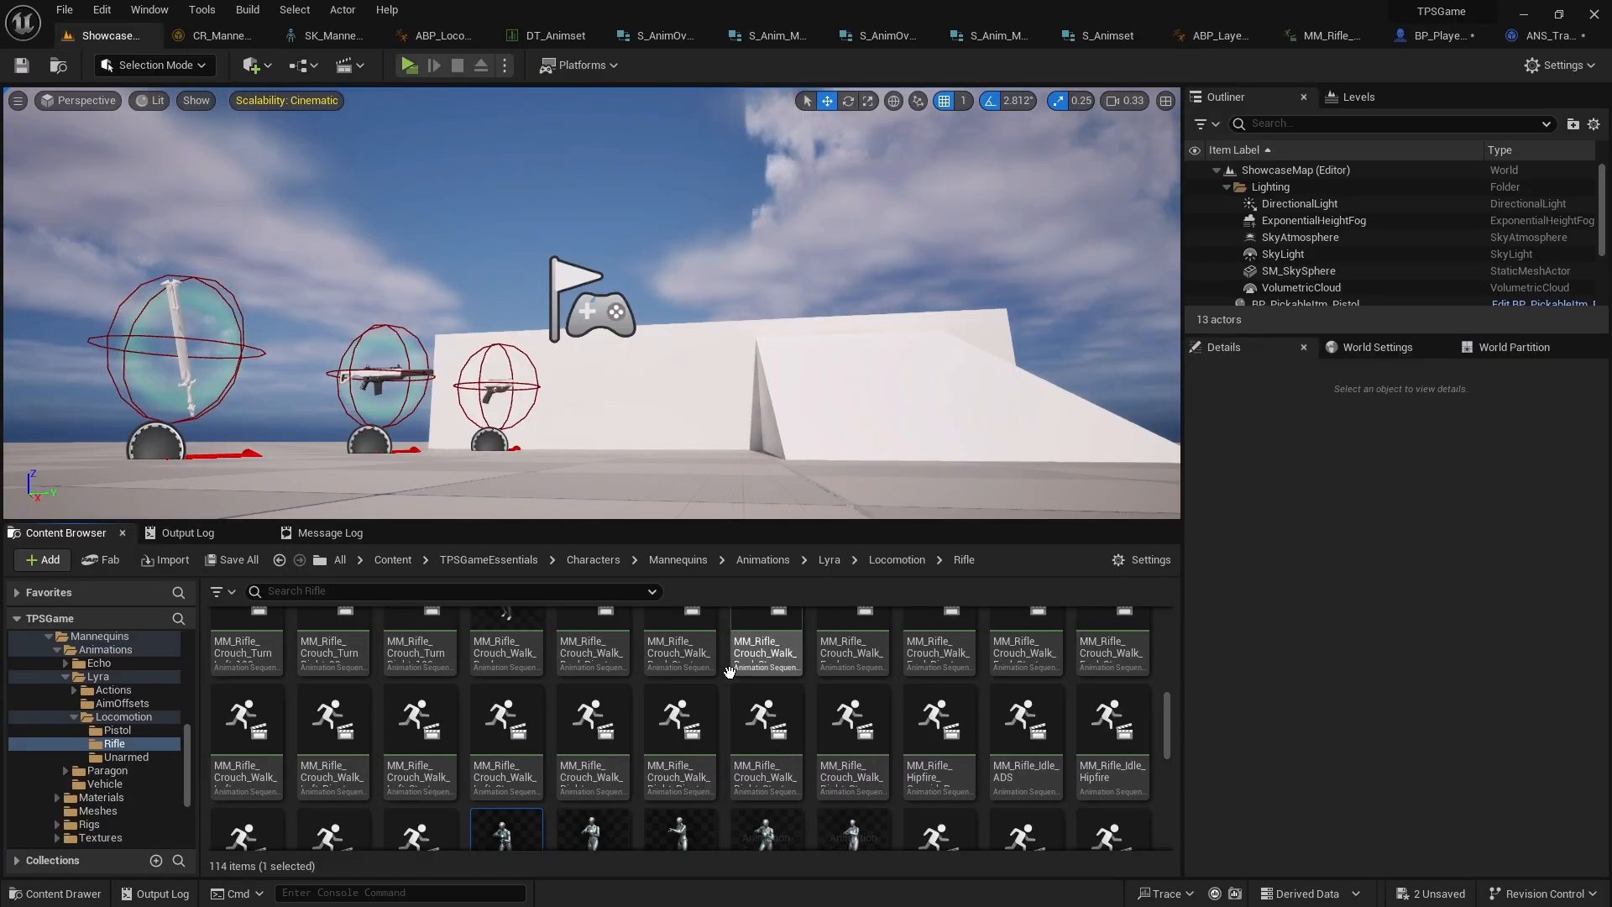
double_click(505, 793)
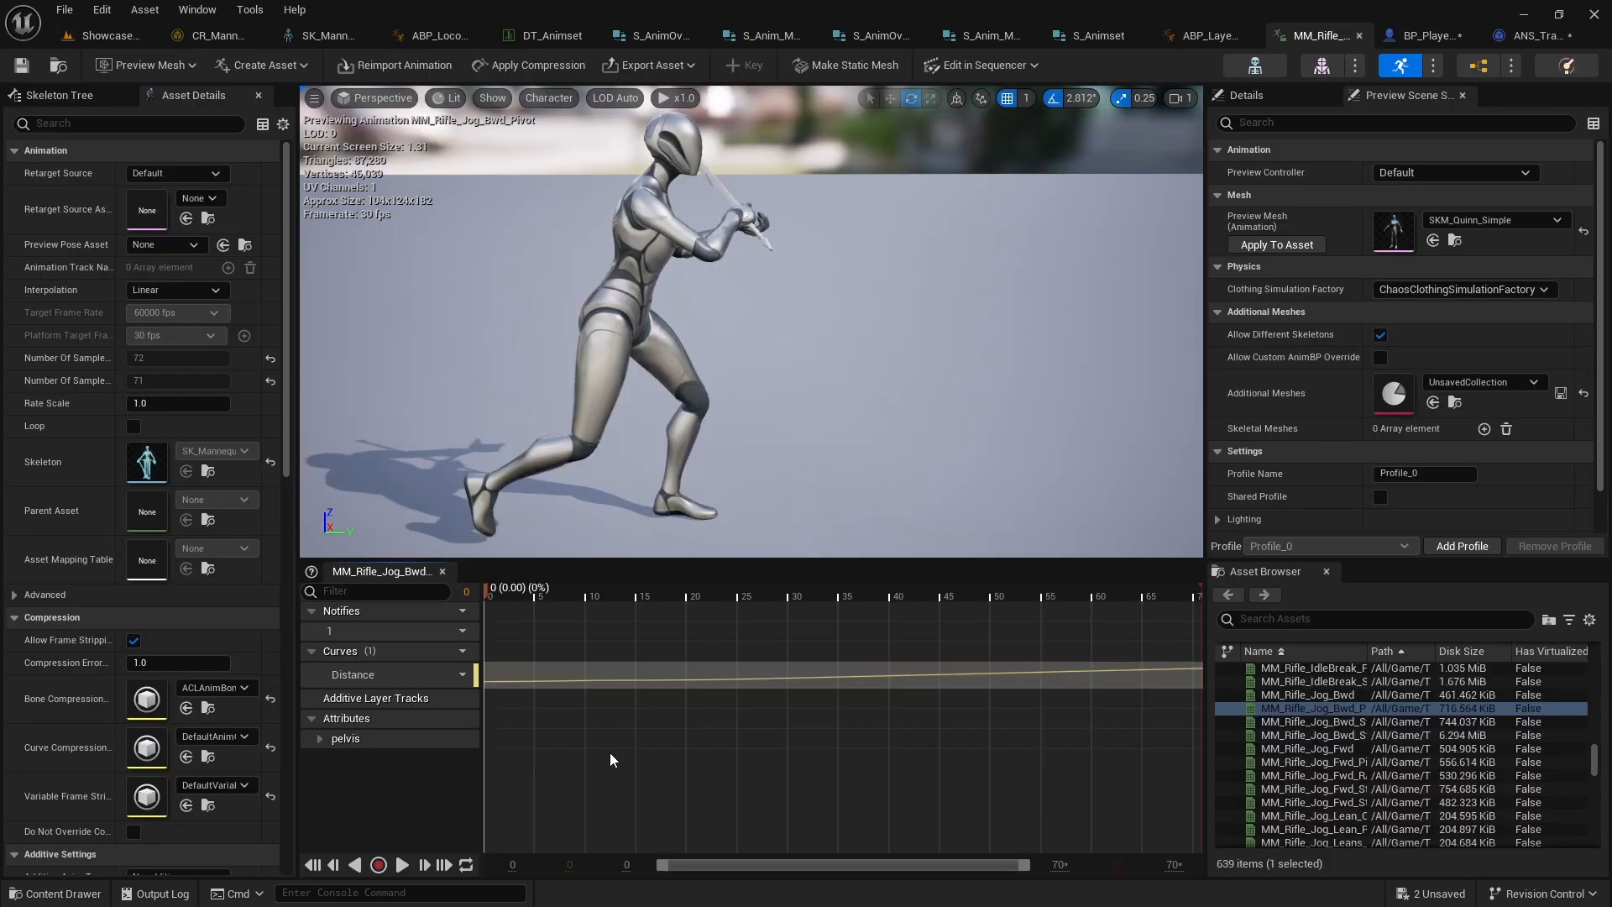
right_click(1063, 635)
mouse_move(1116, 666)
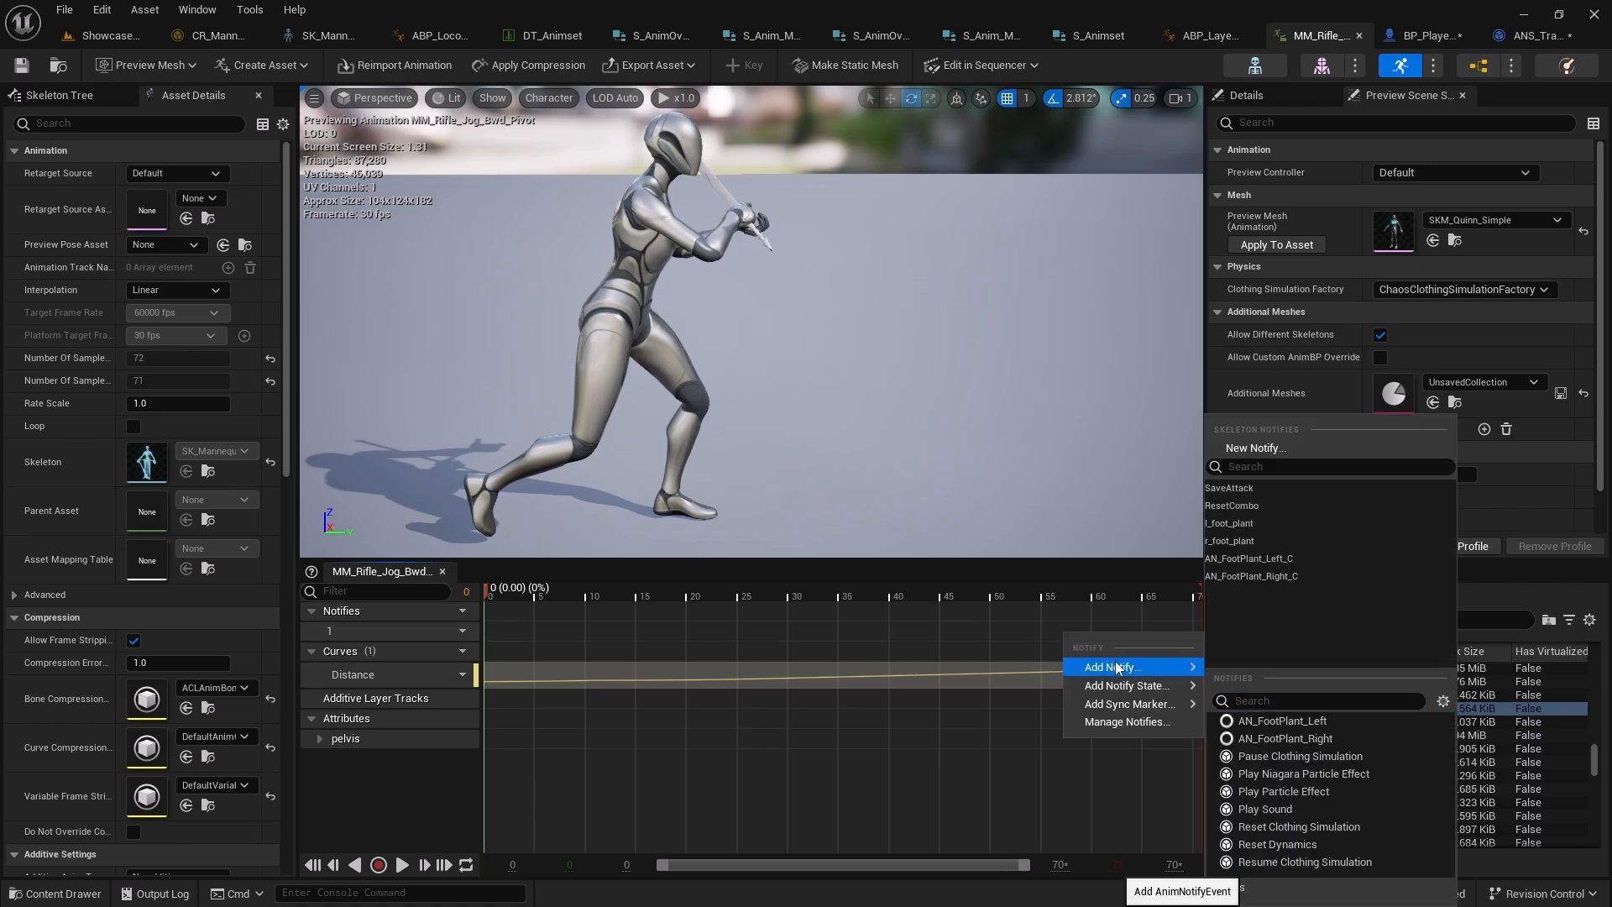
mouse_move(1150, 700)
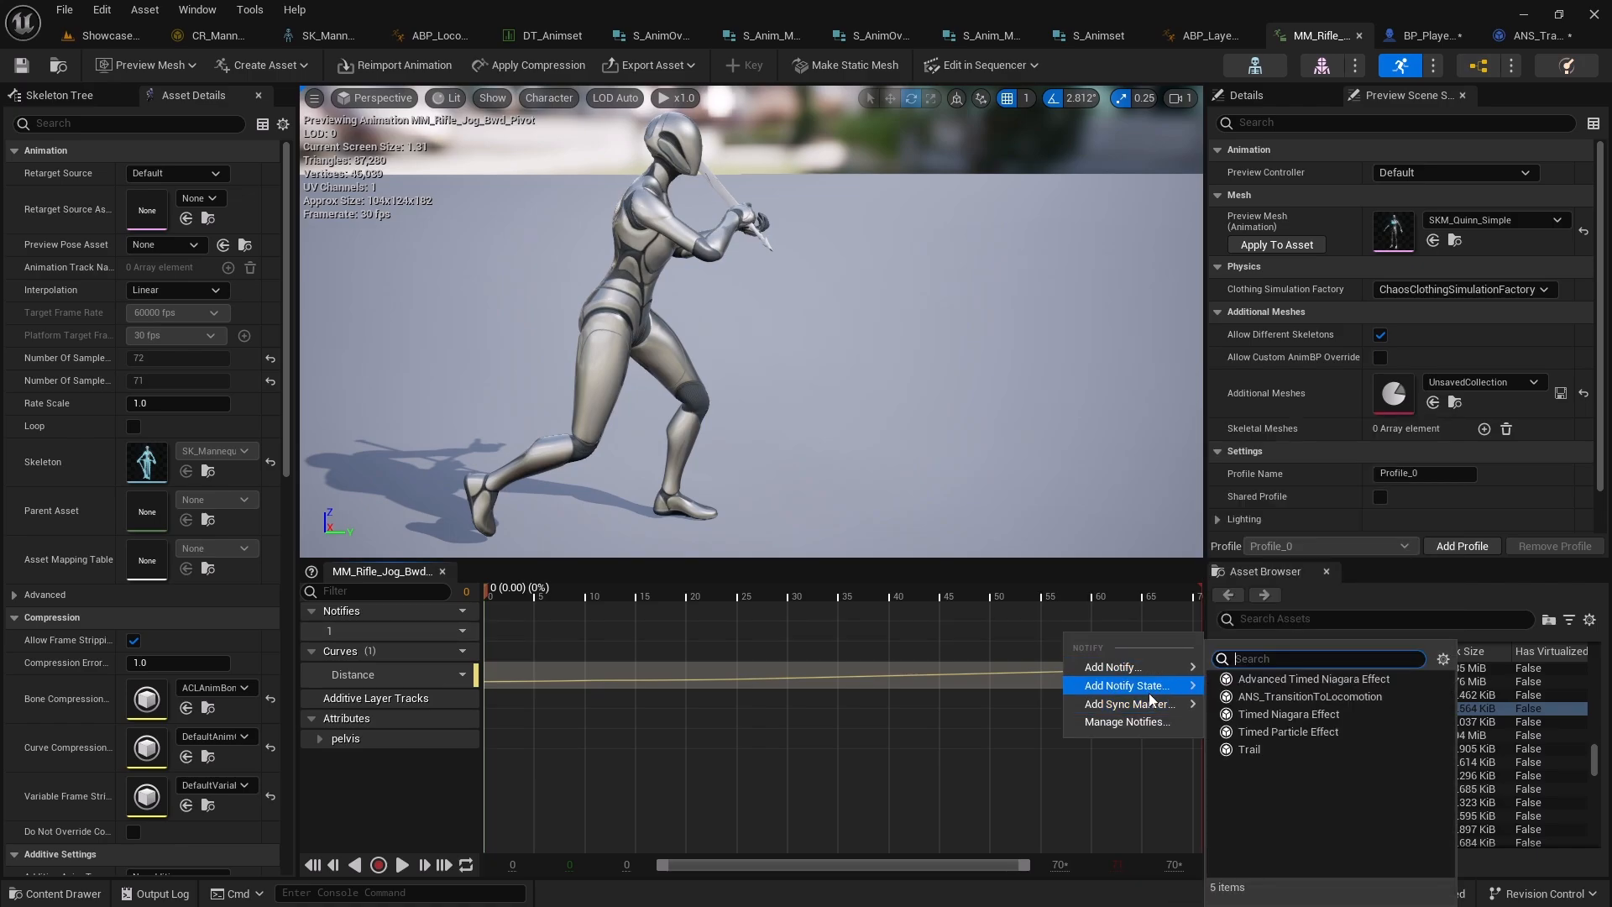
left_click(1276, 681)
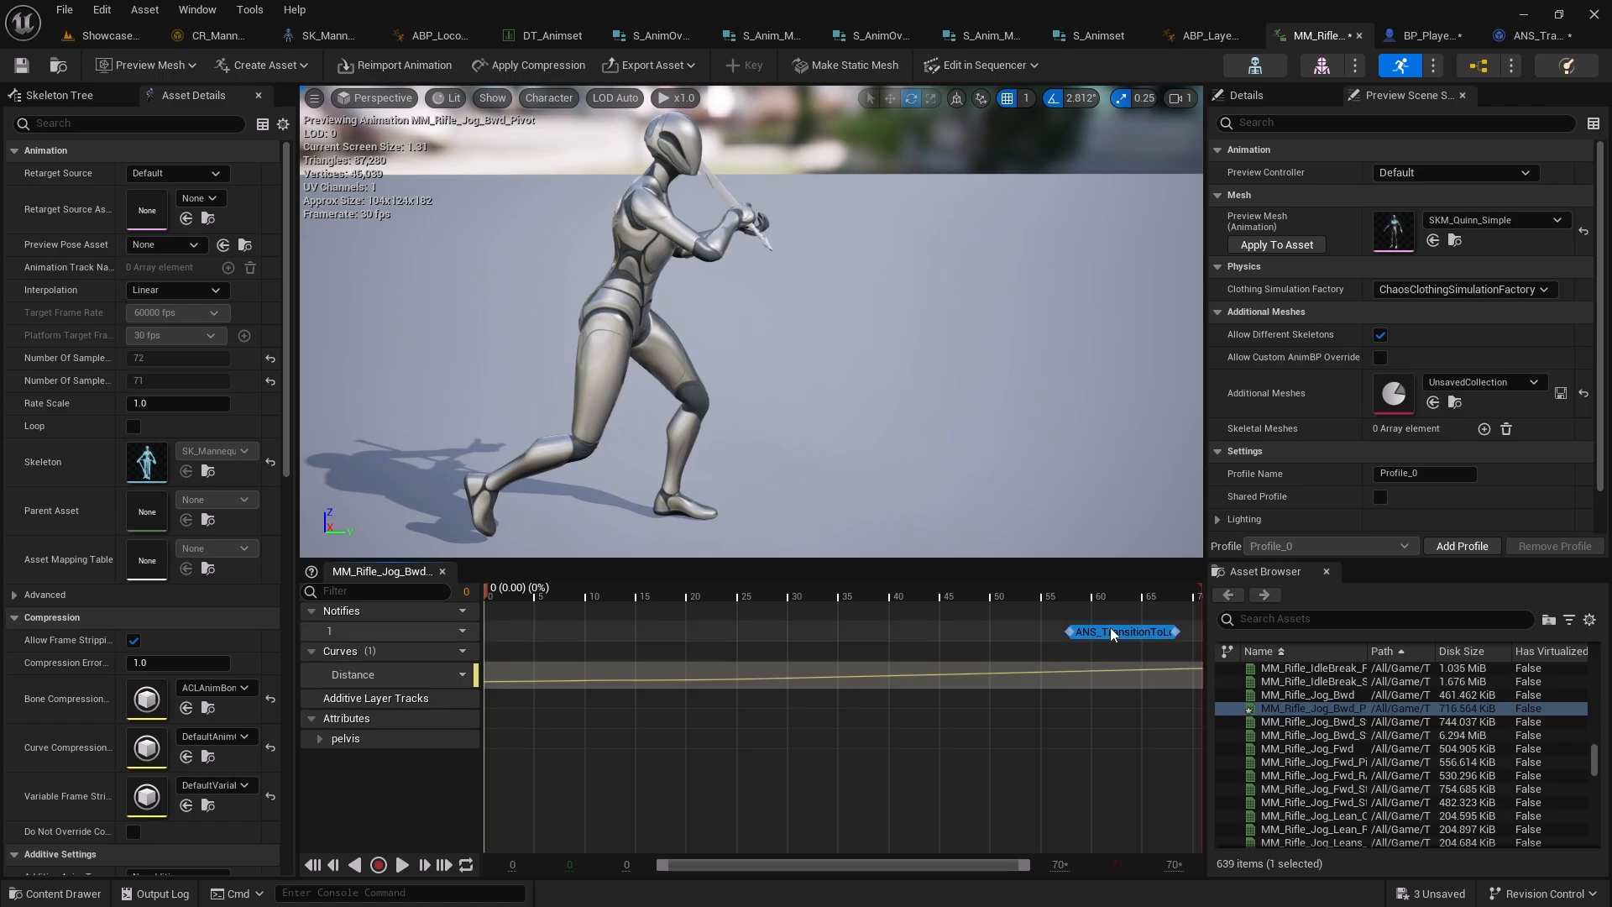
Open MM_Rifle_Jog_Left_Pivot, add an ANS_TransitionToLocomotion notify state and stretch it to the animation's end
left_click(550, 35)
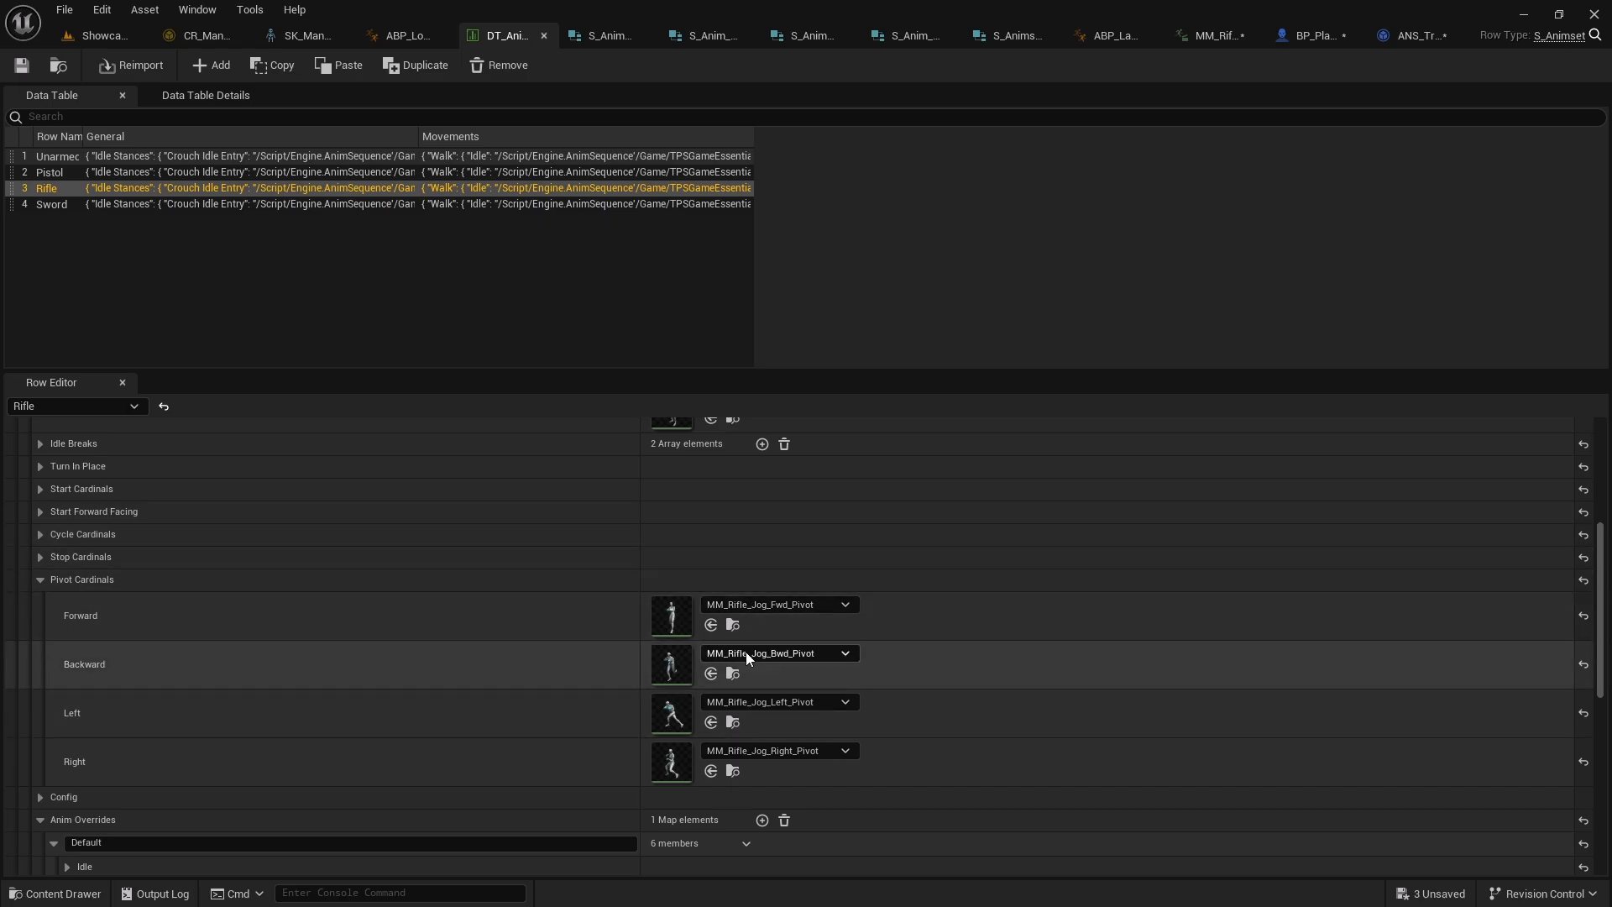
left_click(733, 722)
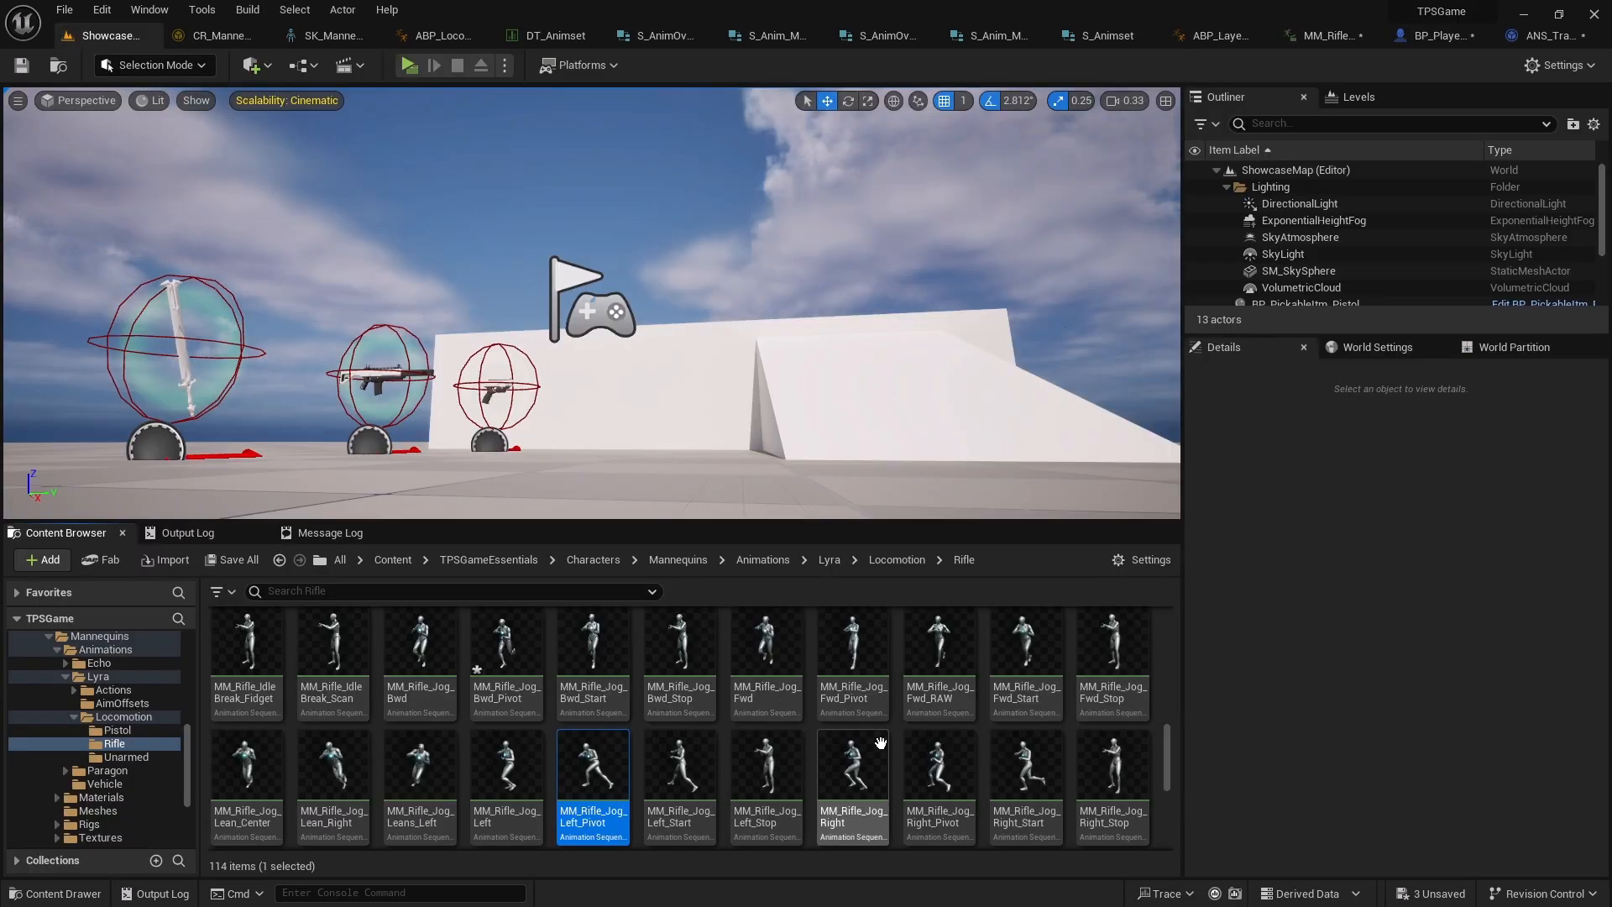
double_click(593, 819)
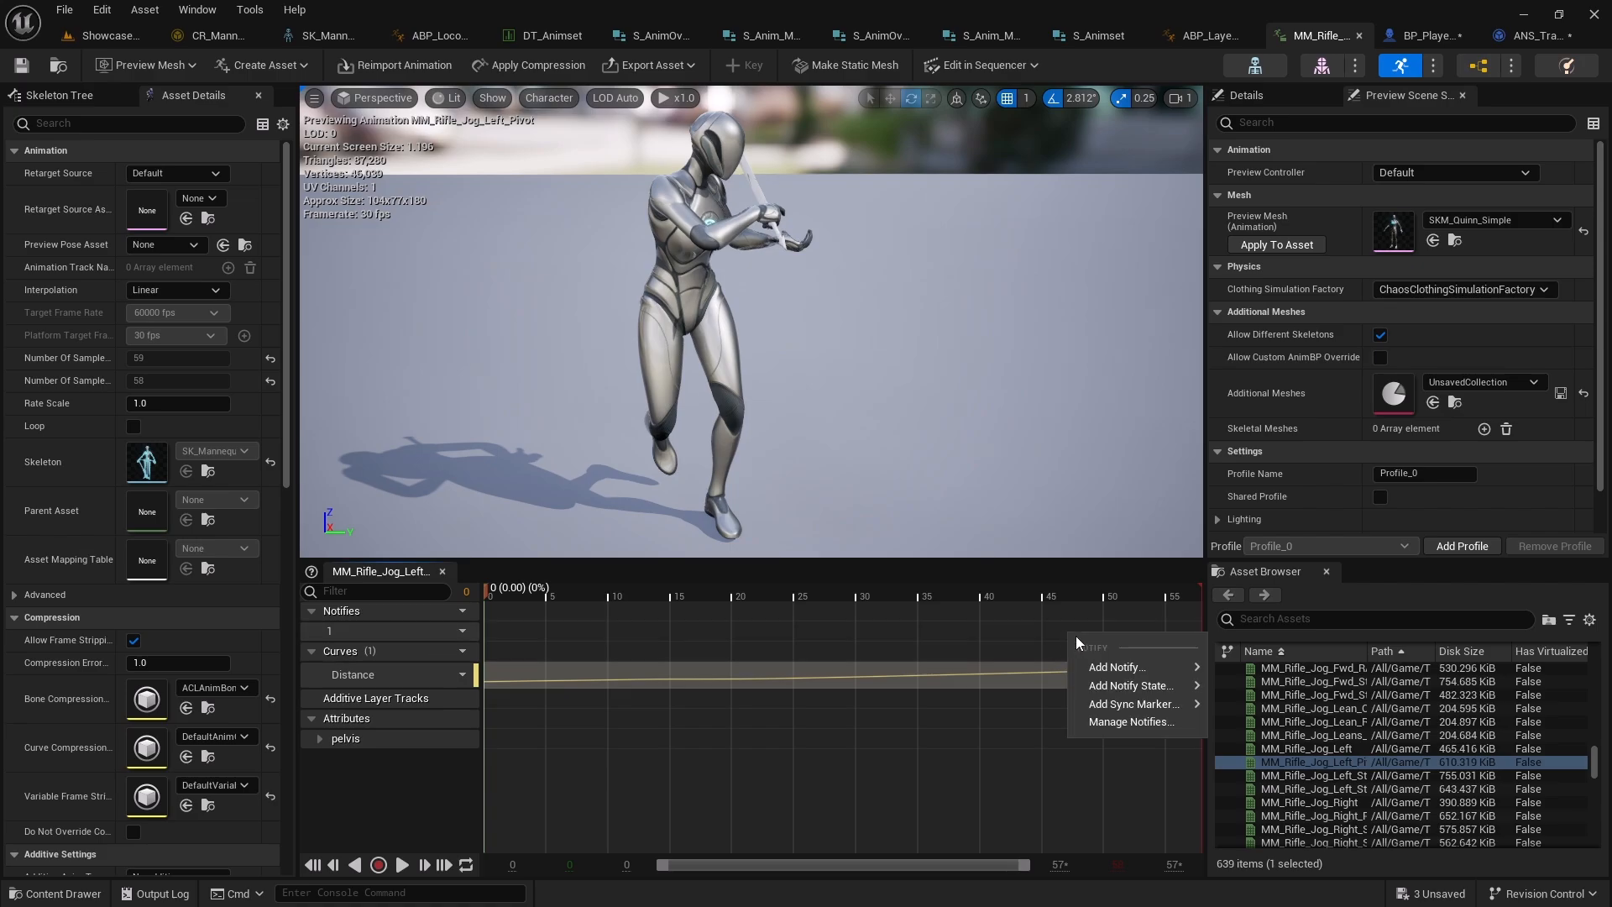
right_click(1070, 634)
mouse_move(1133, 685)
left_click(1297, 697)
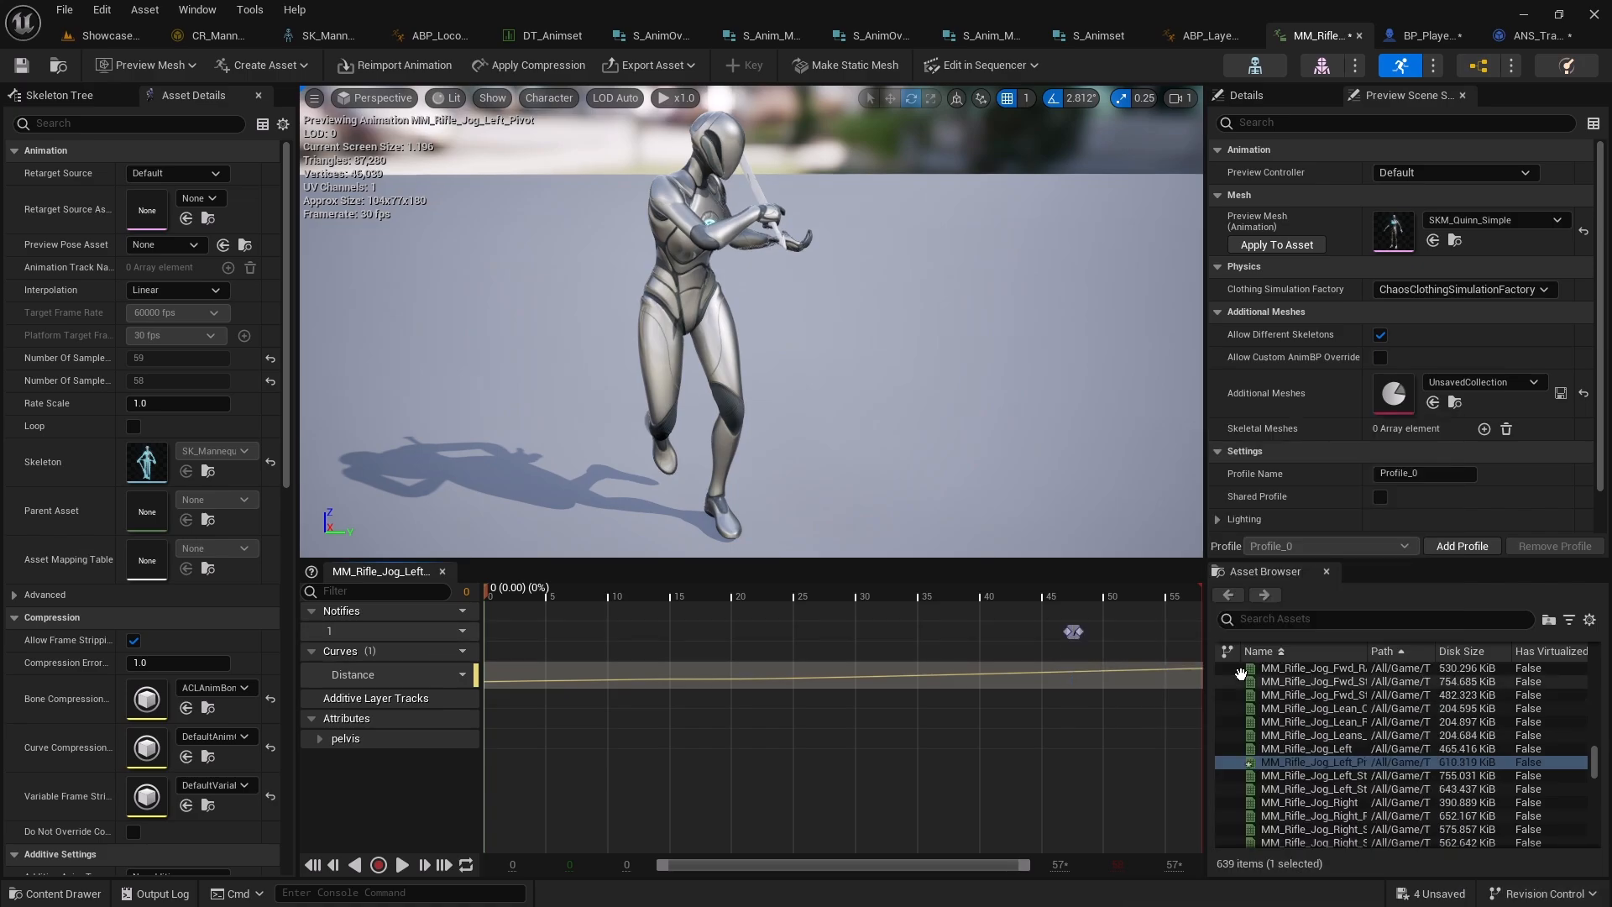
left_click_drag(1081, 633, 1176, 632)
Add an ANS_TransitionToLocomotion notify state near the end of MM_Rifle_Jog_Right_Pivot and save all assets
left_click(517, 35)
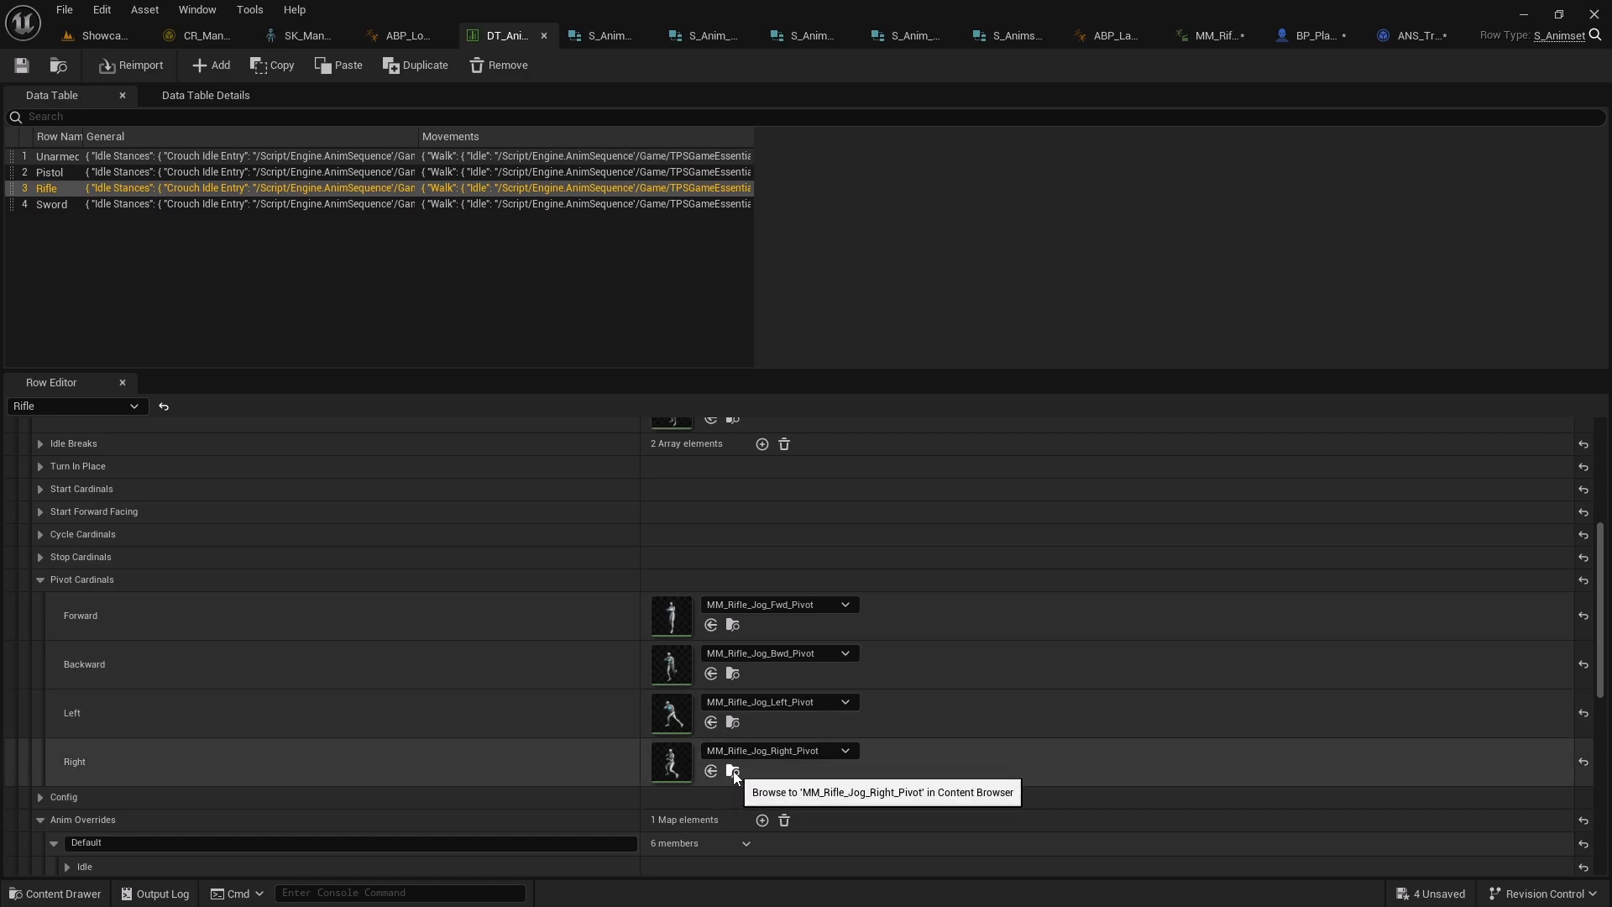
left_click(733, 770)
double_click(953, 769)
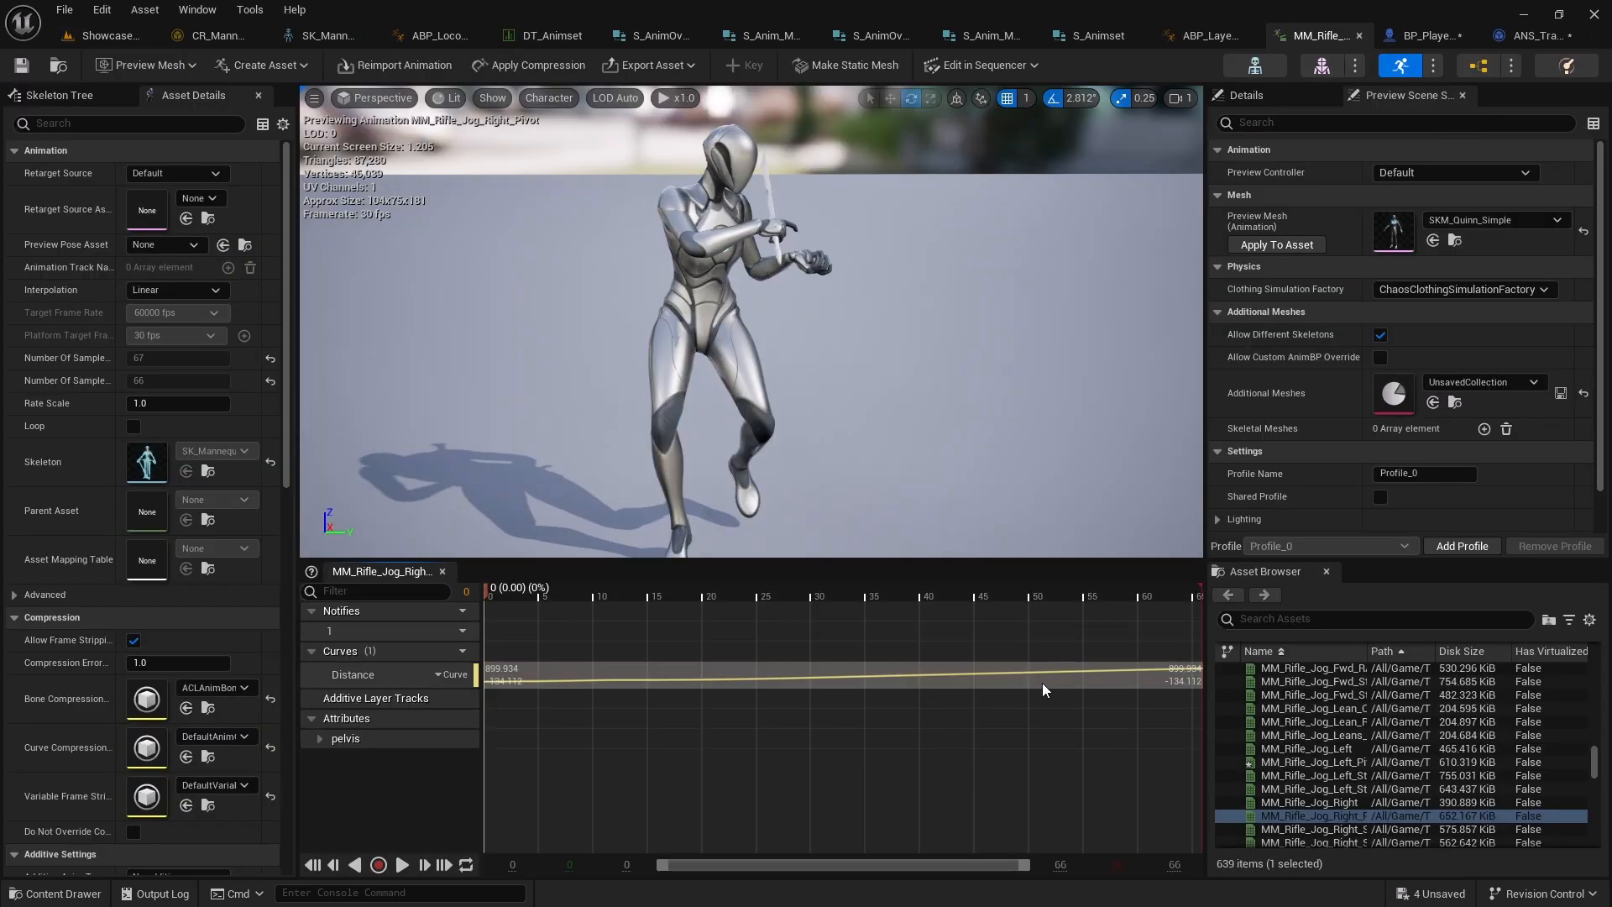
right_click(1054, 629)
mouse_move(1128, 681)
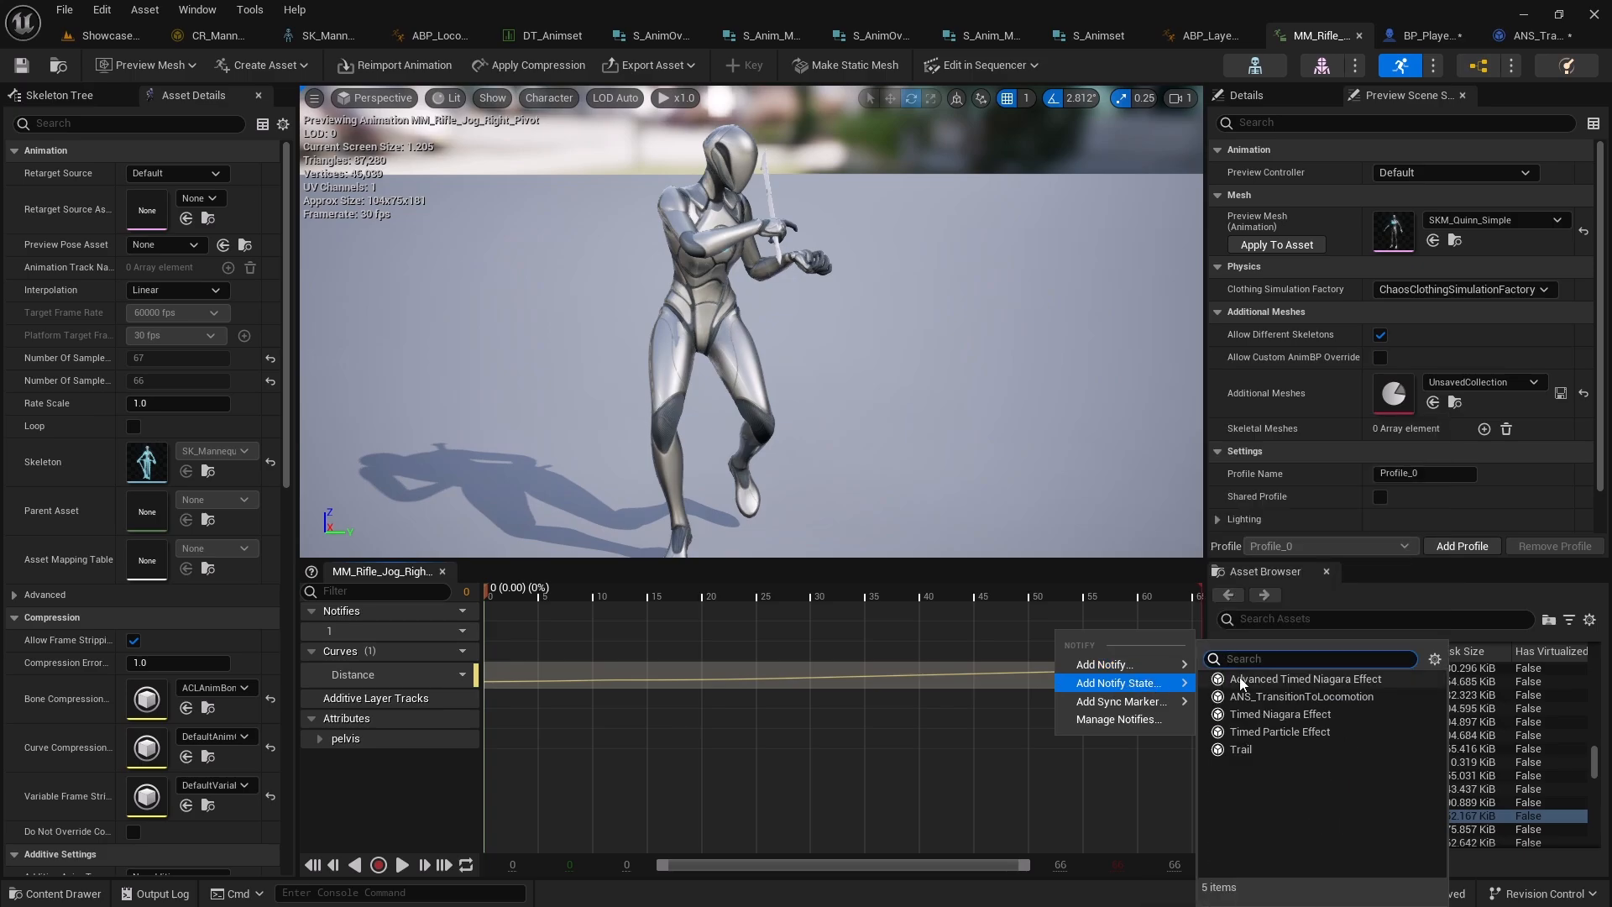
left_click(1293, 697)
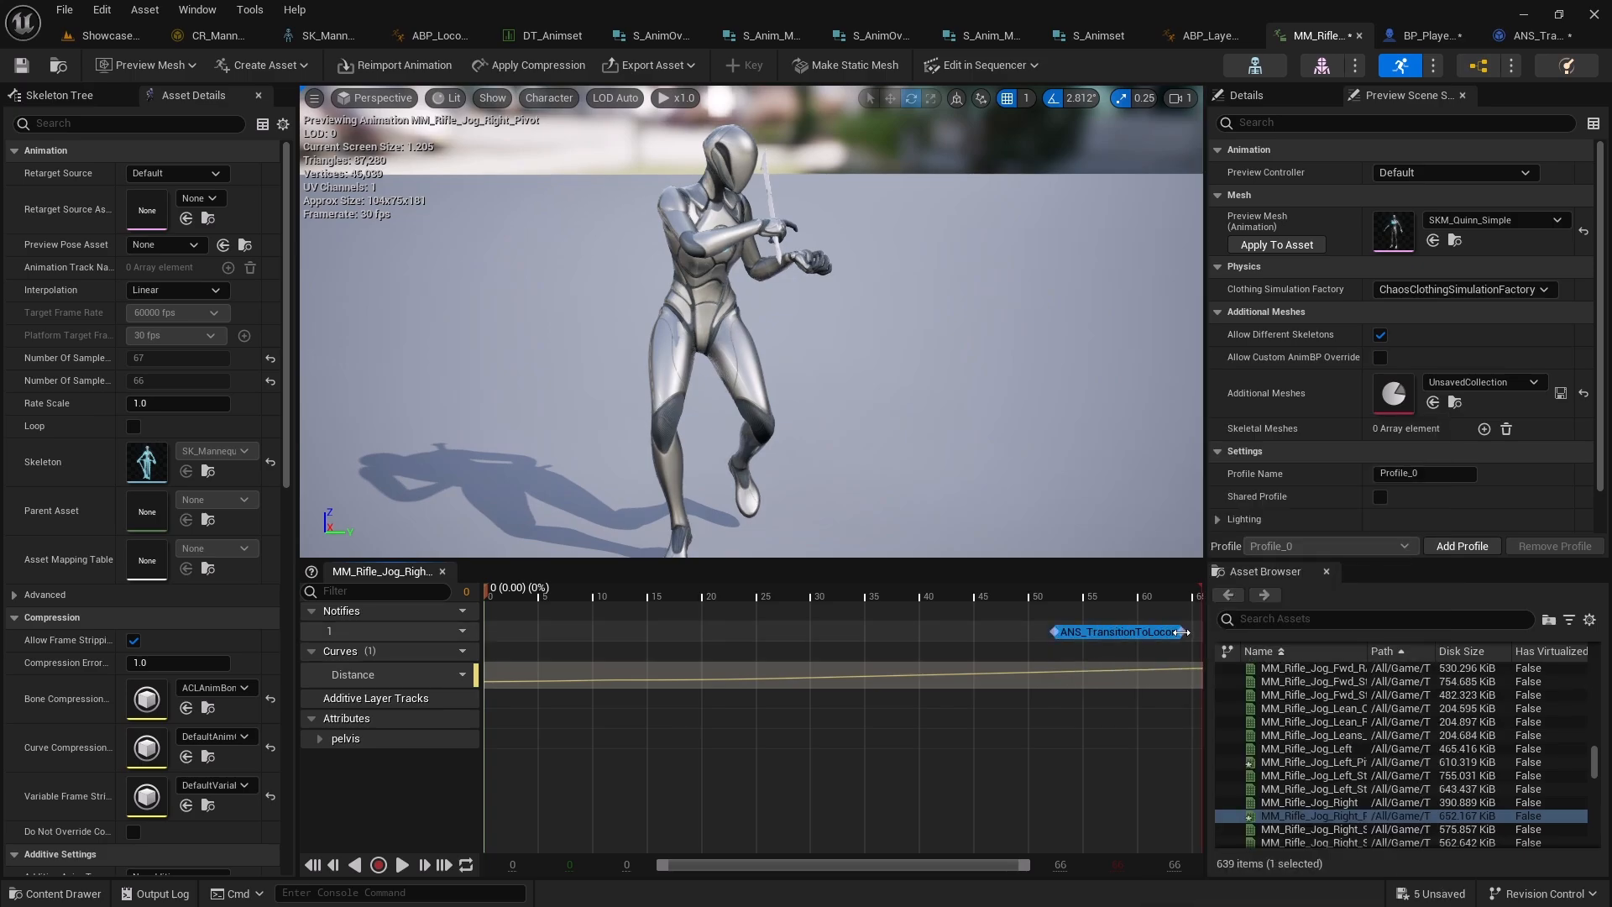
left_click(64, 9)
left_click(130, 109)
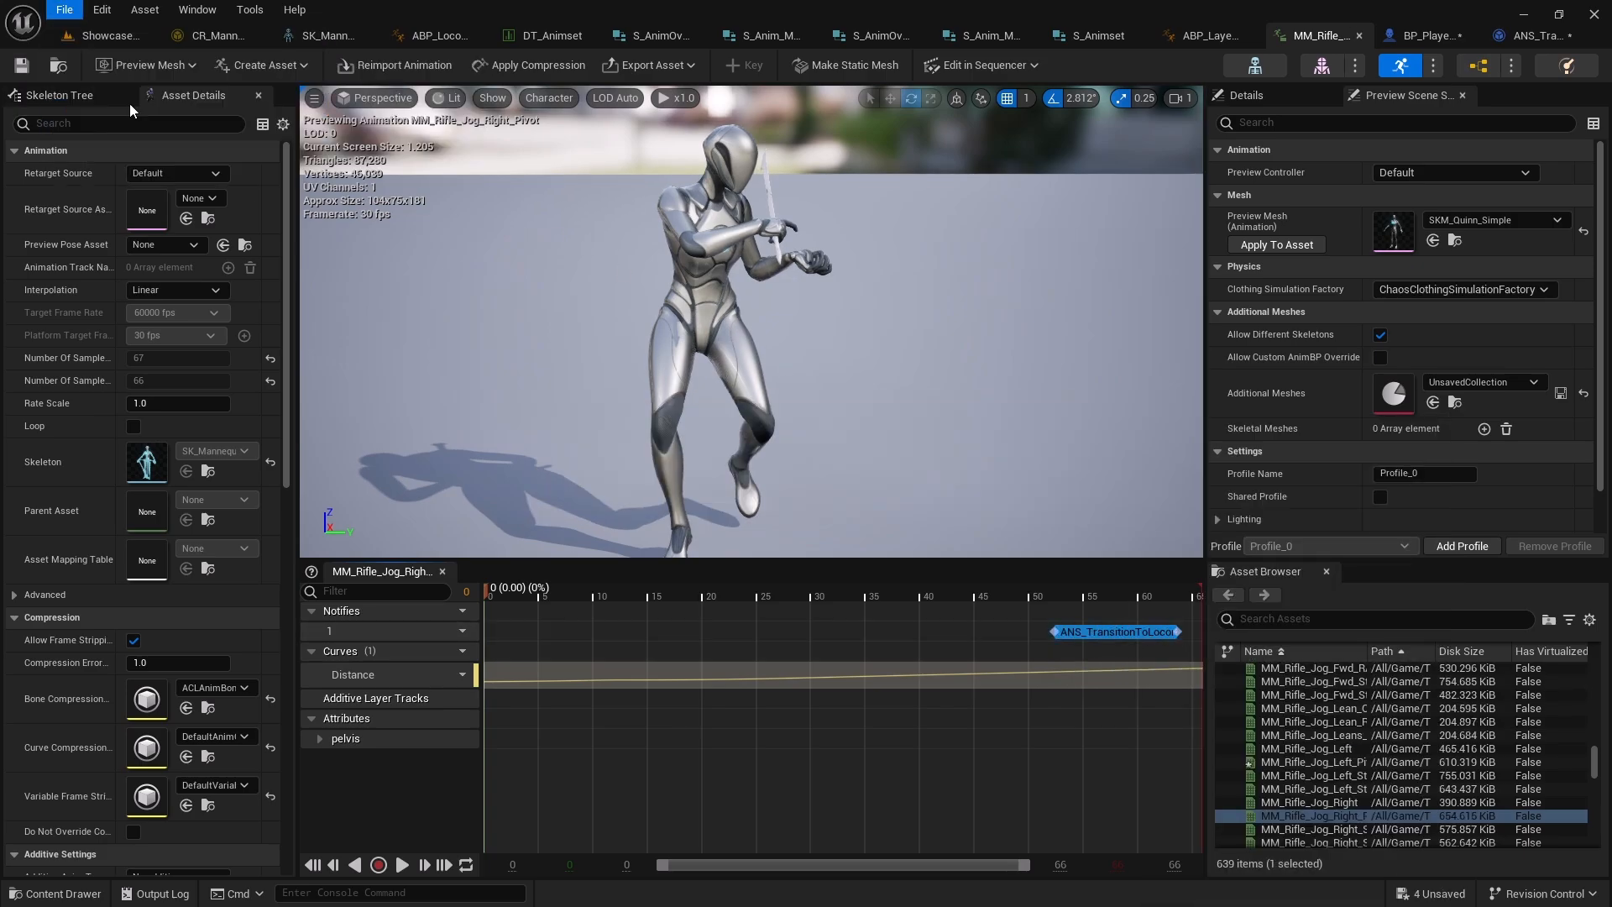
Play-test the level, moving the rifle character forward and sideways to check the jog pivots
left_click(545, 38)
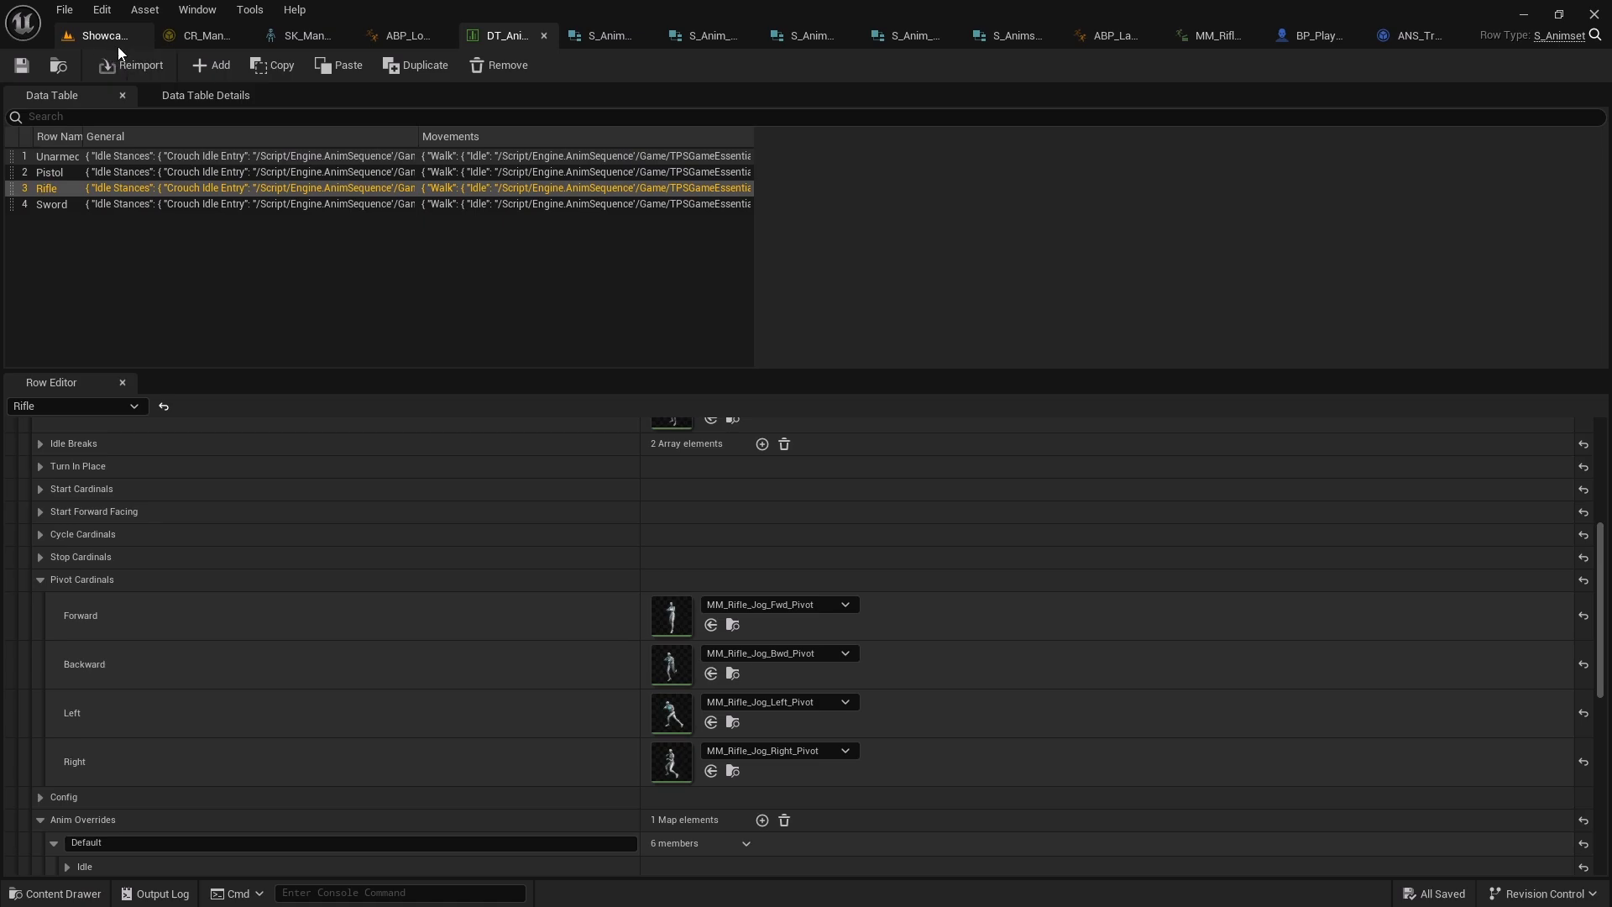
key("alt+p")
left_click(455, 387)
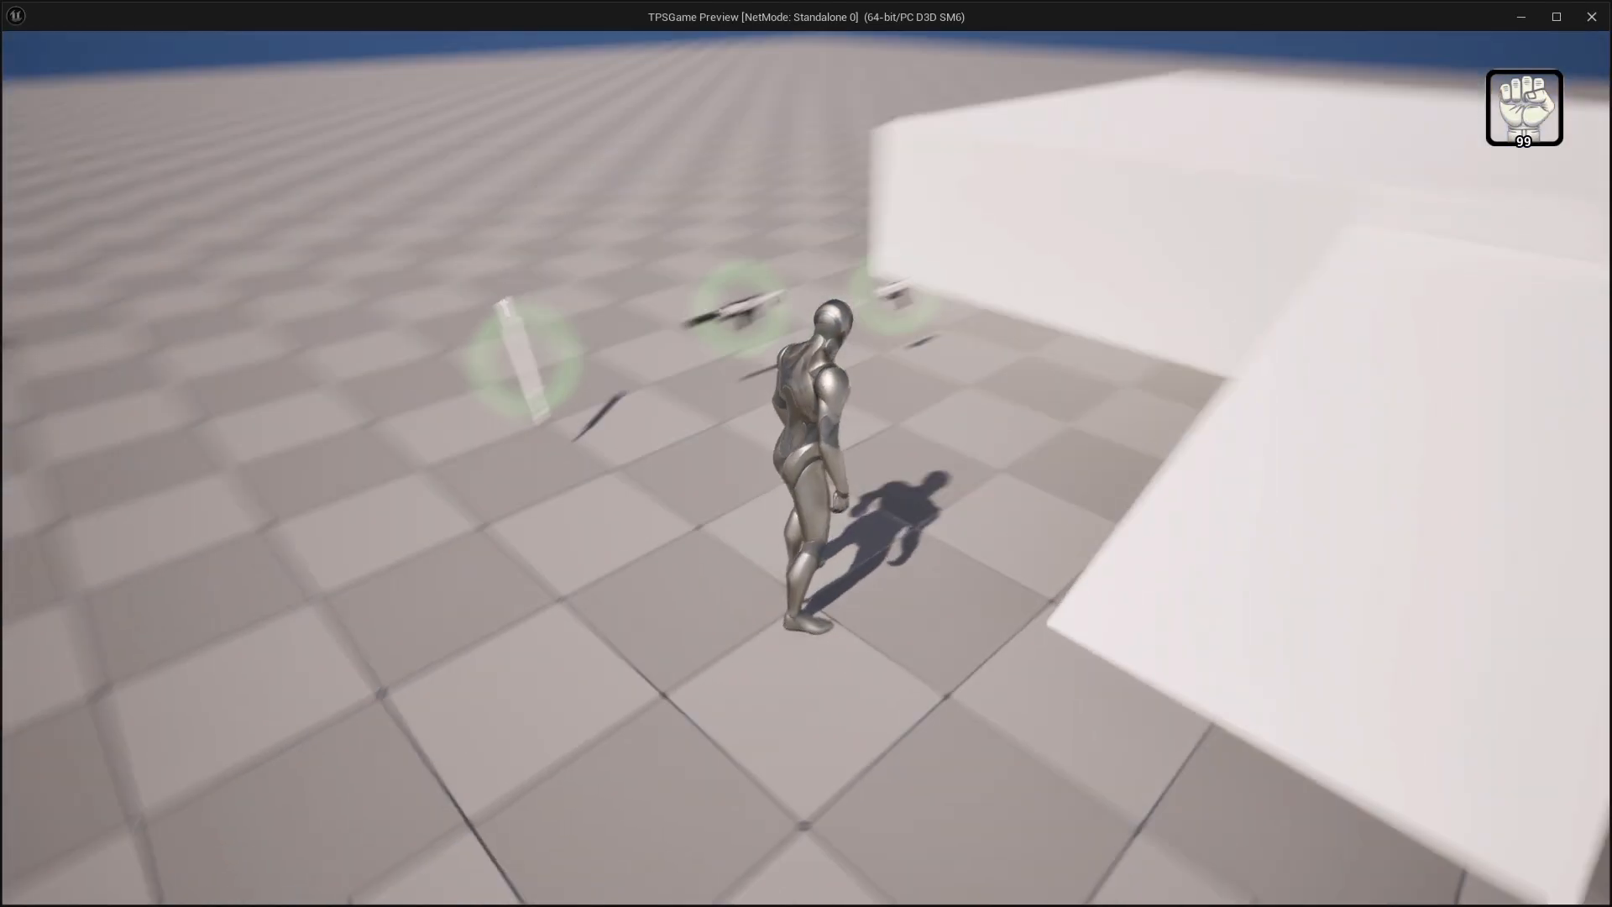
key("w")
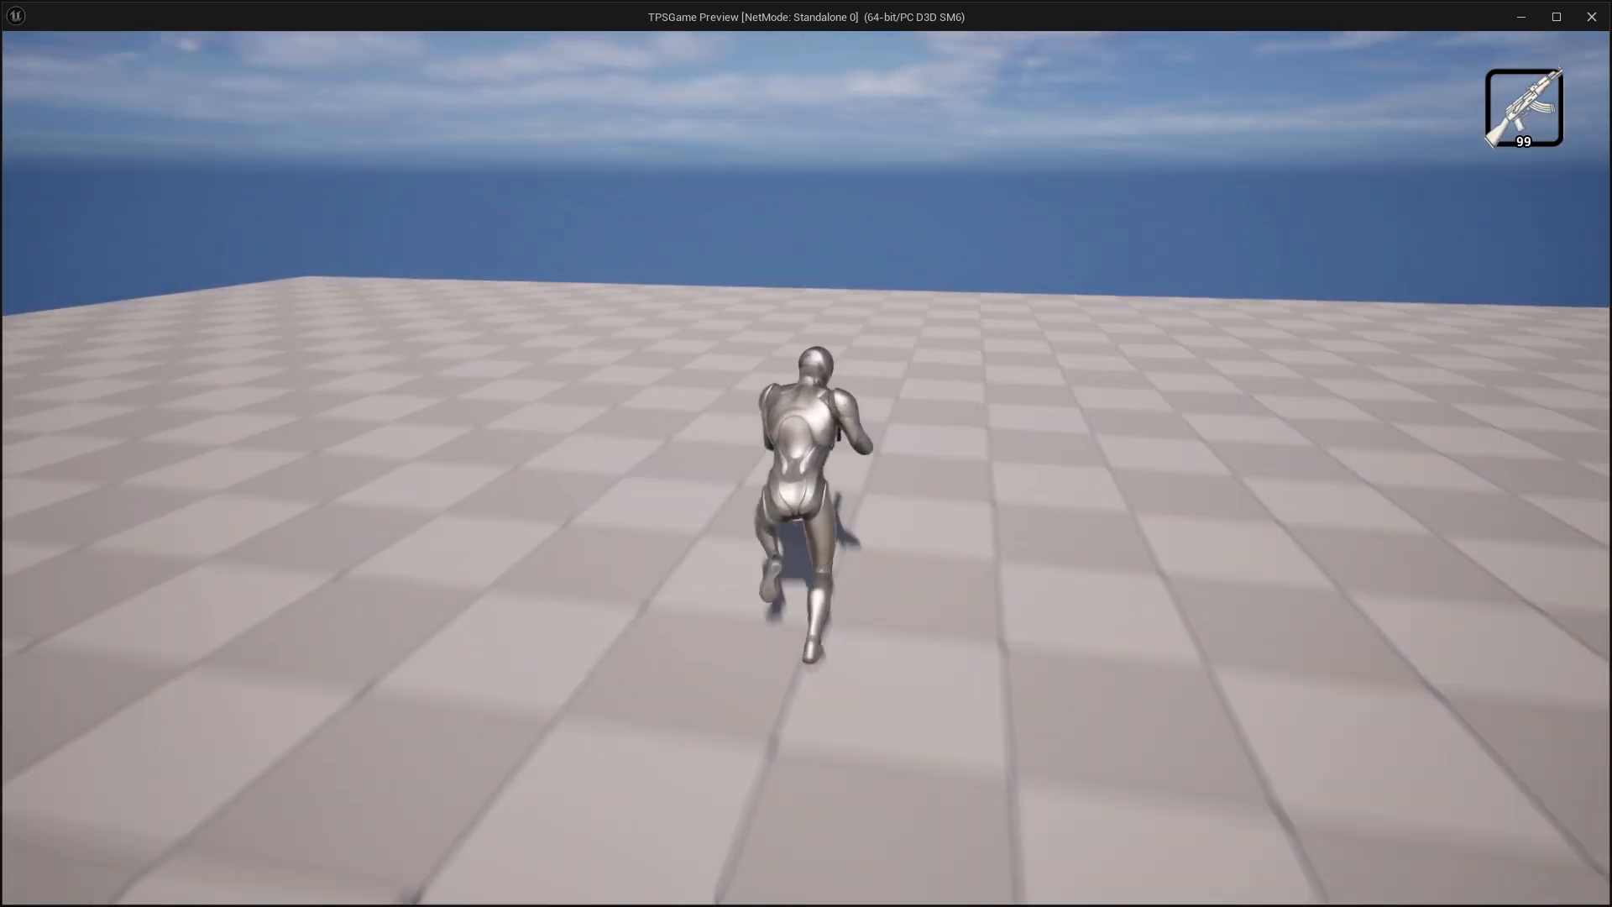
key("d")
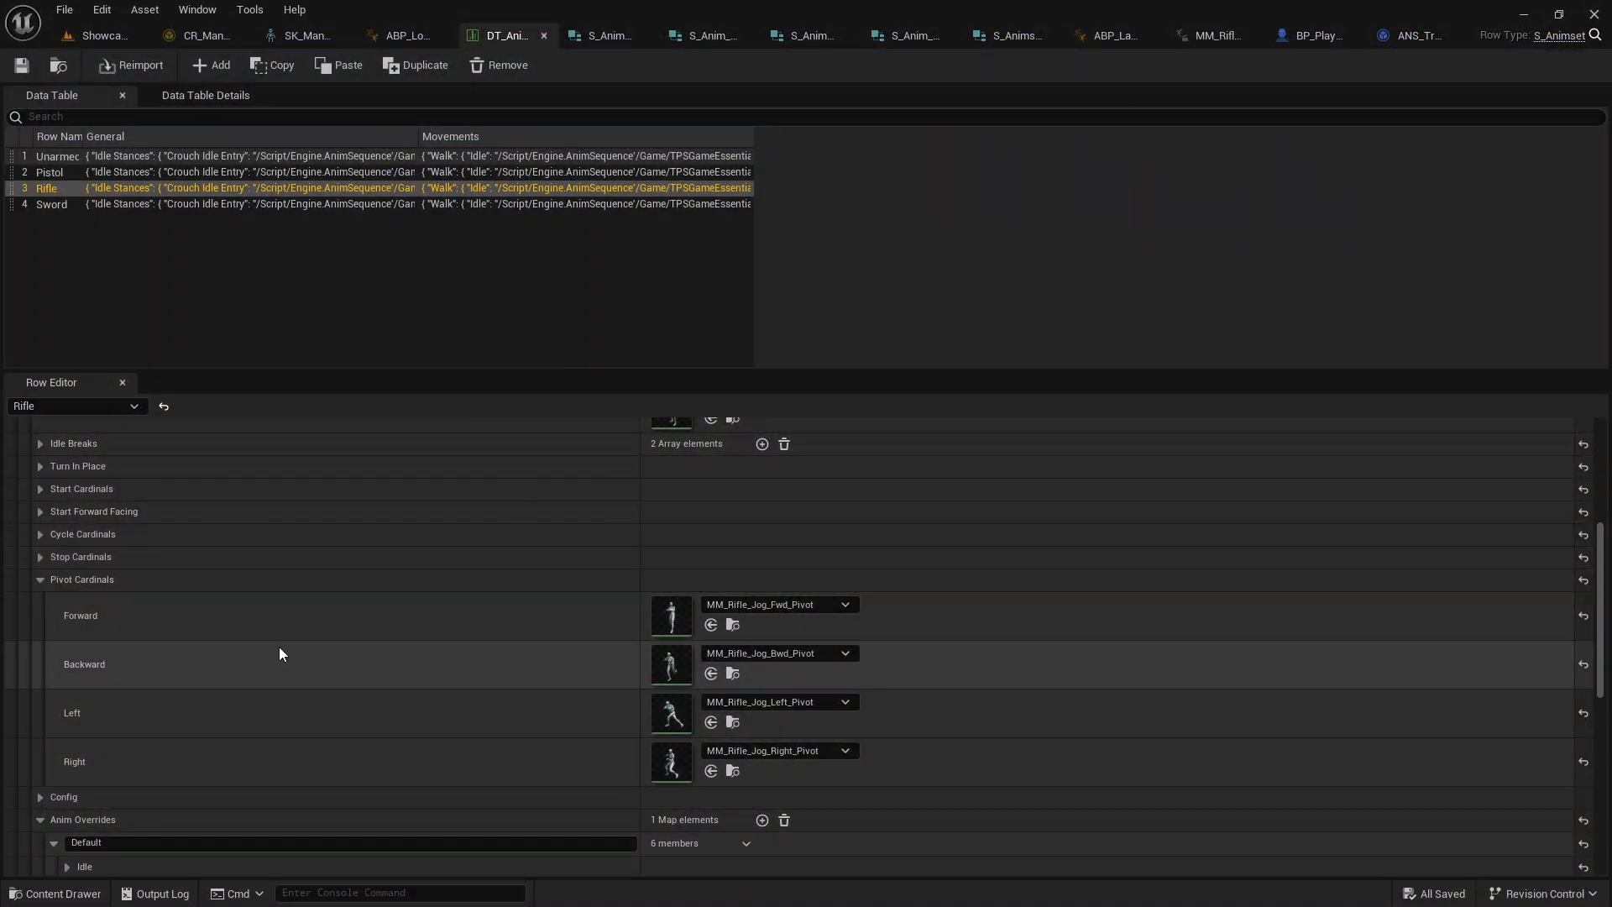
Find the Walk pivot cardinals in the rifle row and add an ANS_TransitionToLocomotion notify state to MM_Rifle_Walk_Fwd_Pivot
scroll(341, 647, "down", 4)
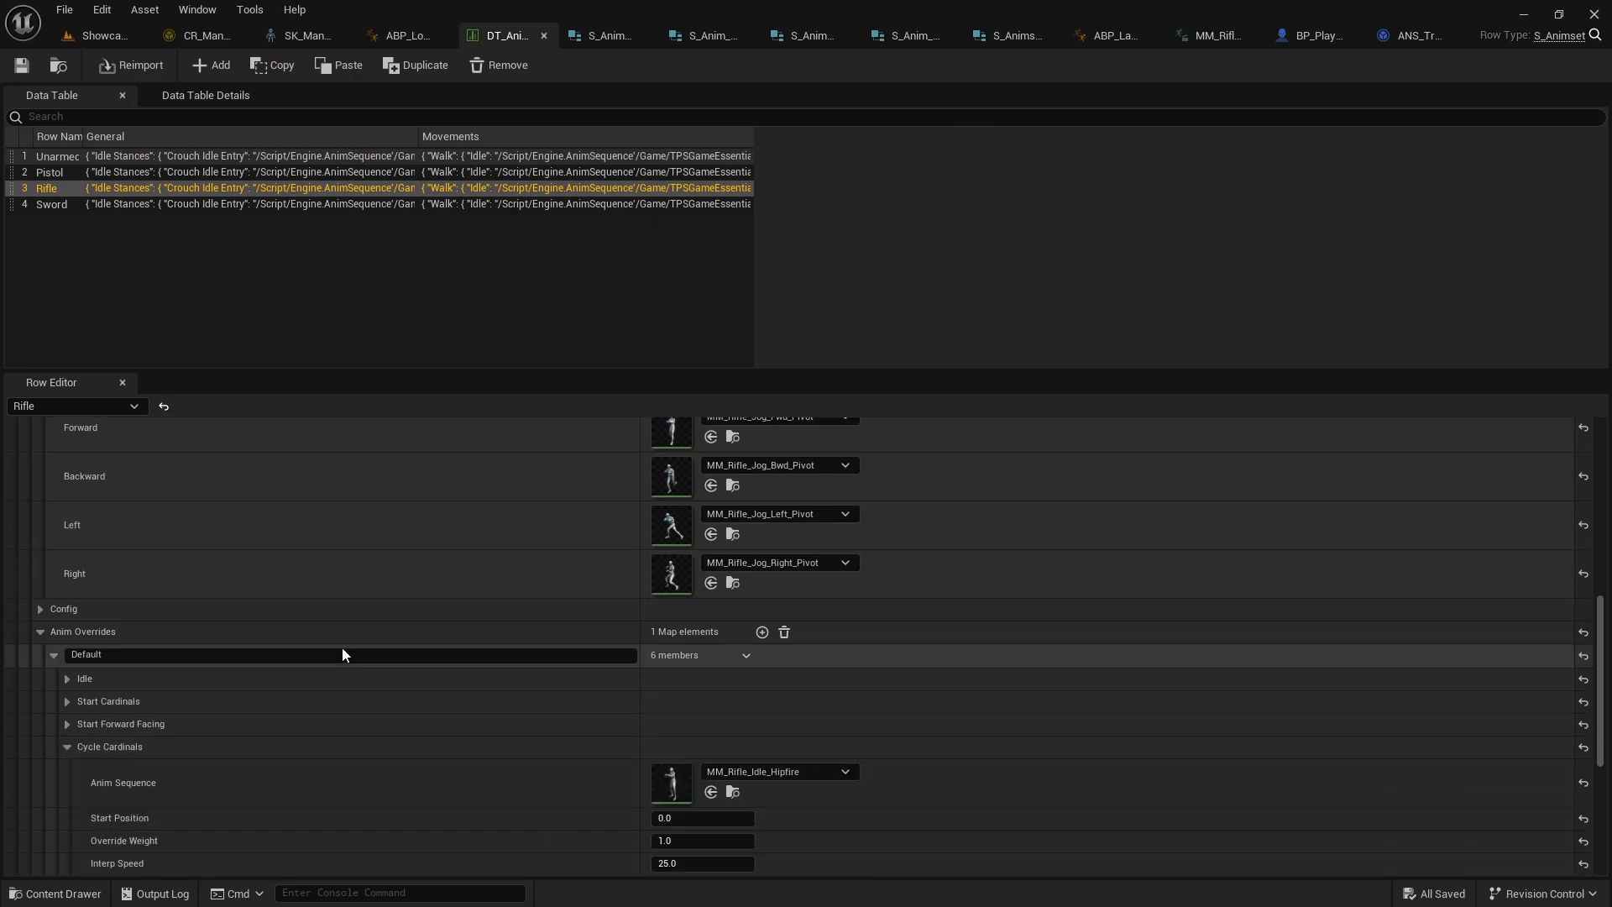
scroll(340, 648, "up", 5)
scroll(337, 651, "up", 2)
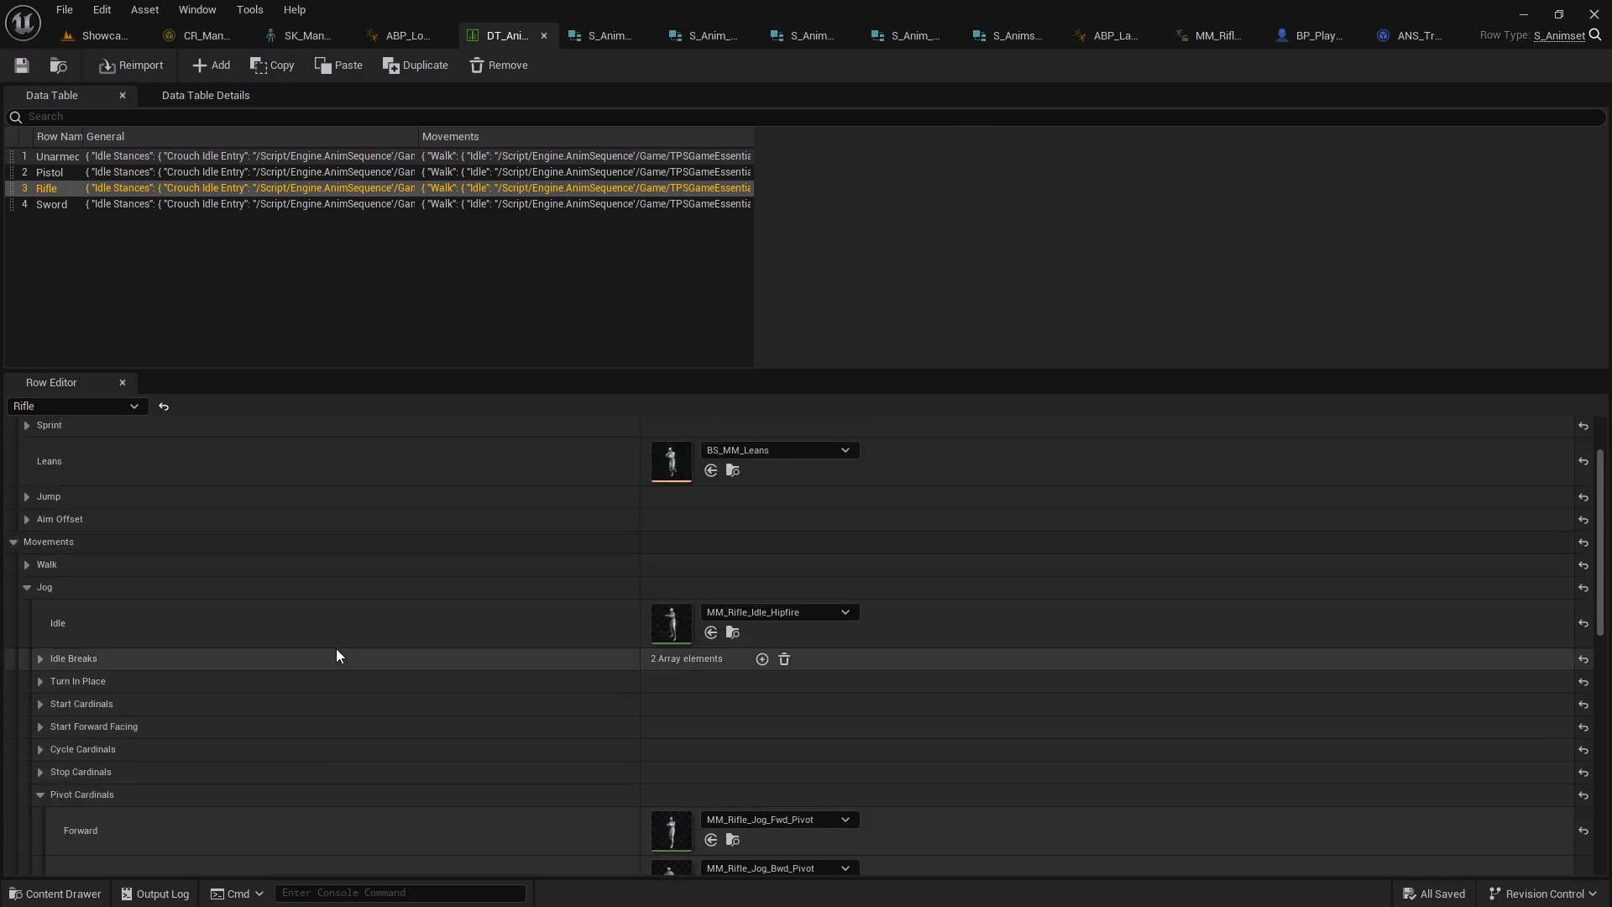
left_click(33, 566)
scroll(42, 640, "down", 1)
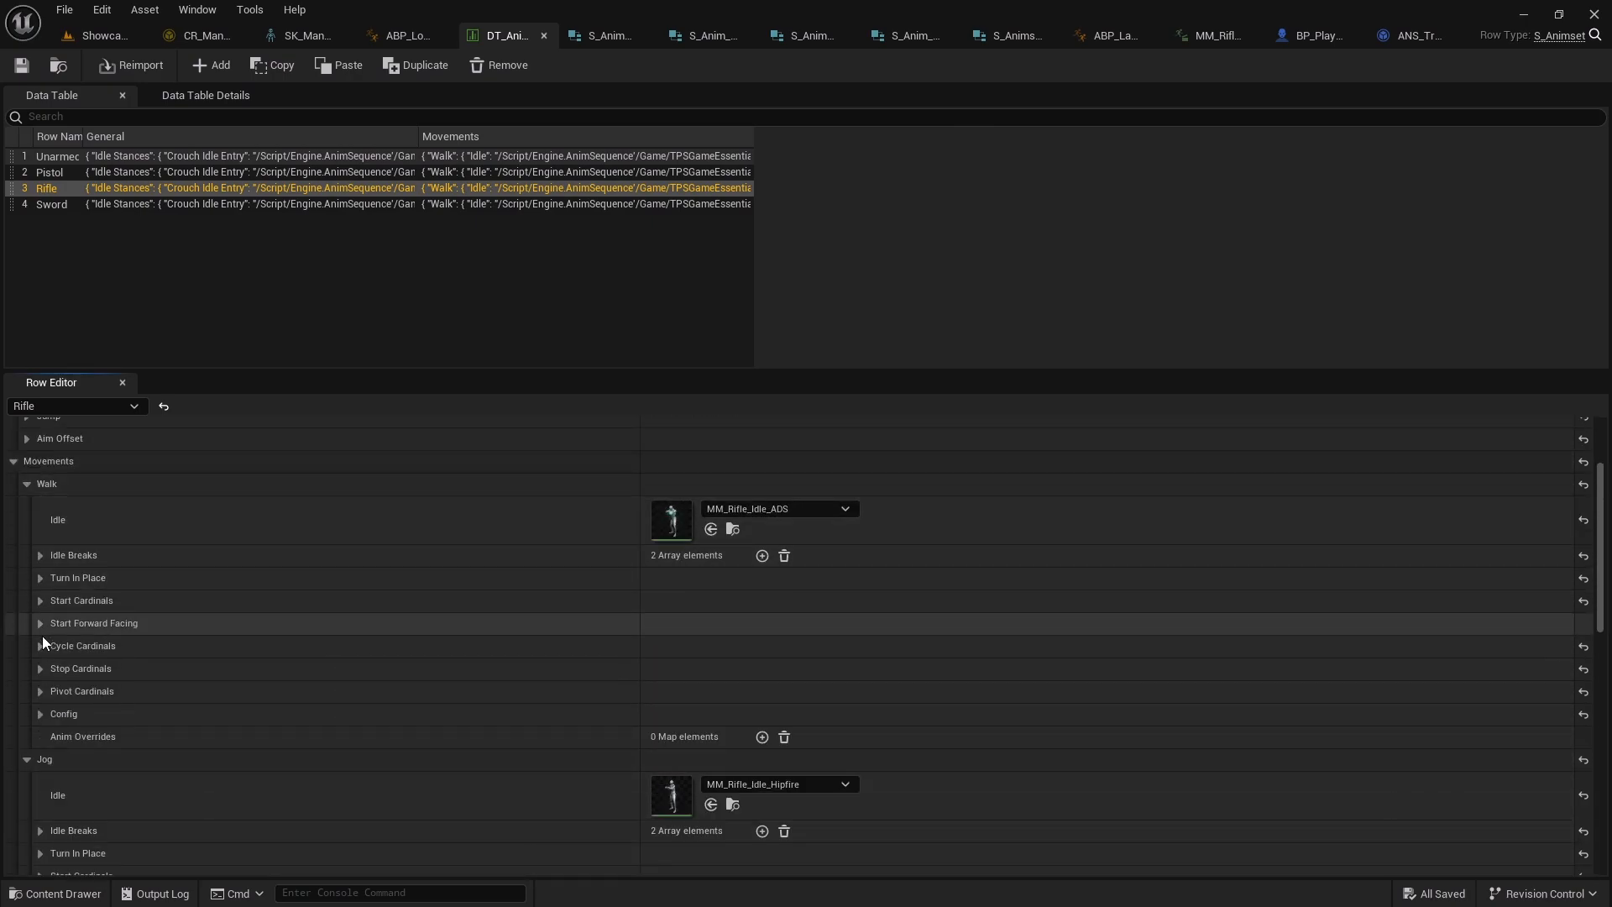
left_click(41, 691)
scroll(42, 693, "down", 2)
left_click(732, 575)
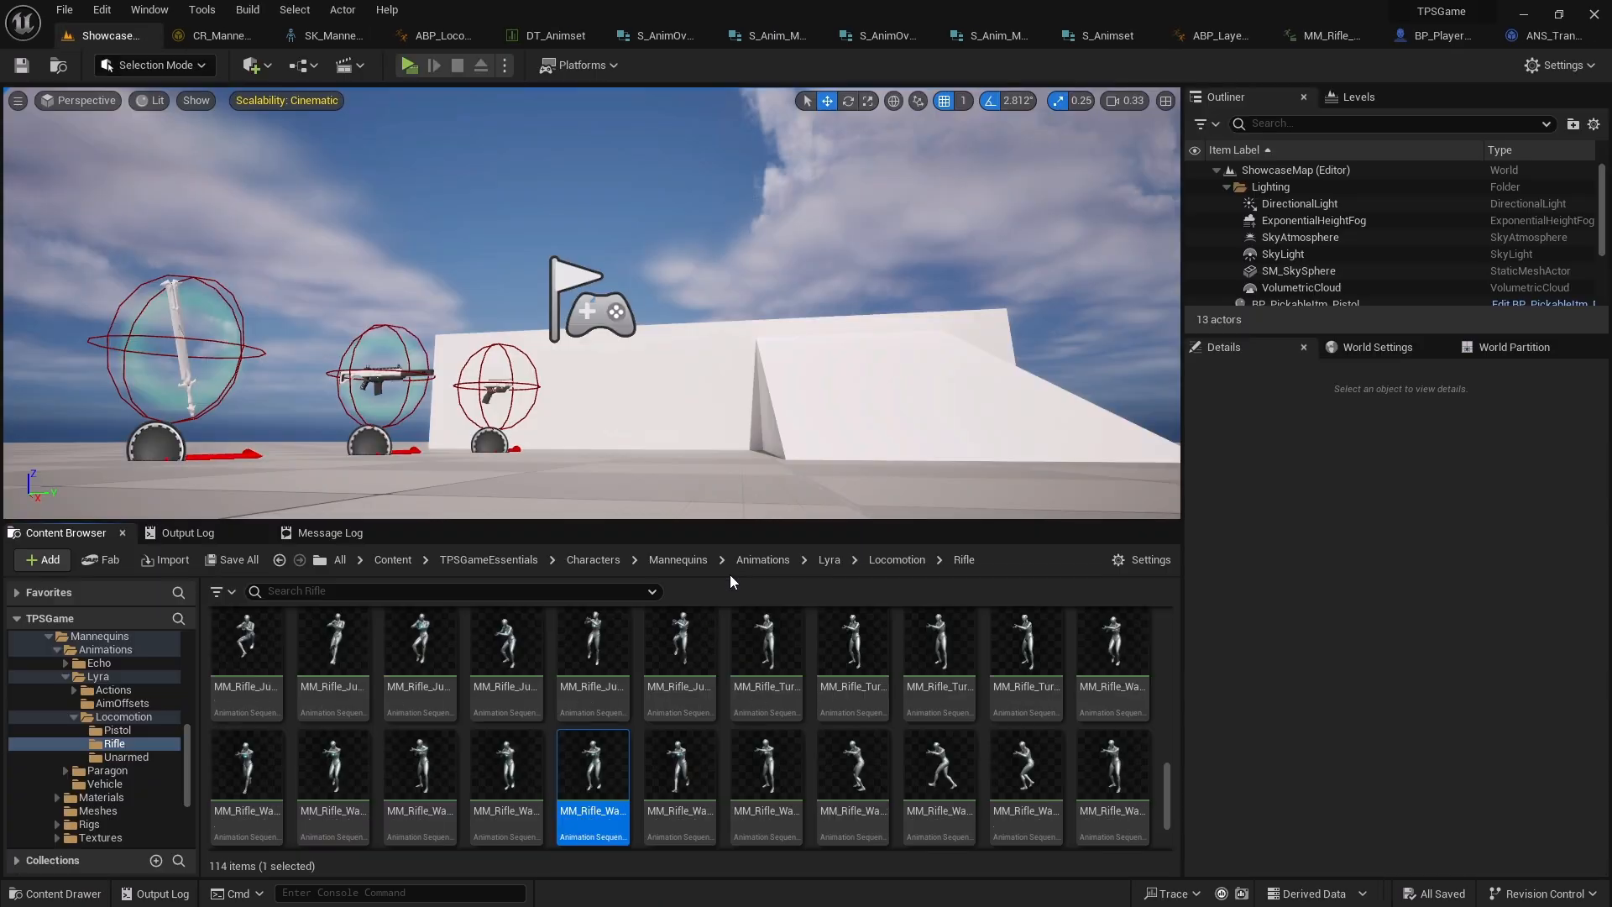
double_click(594, 821)
right_click(1100, 640)
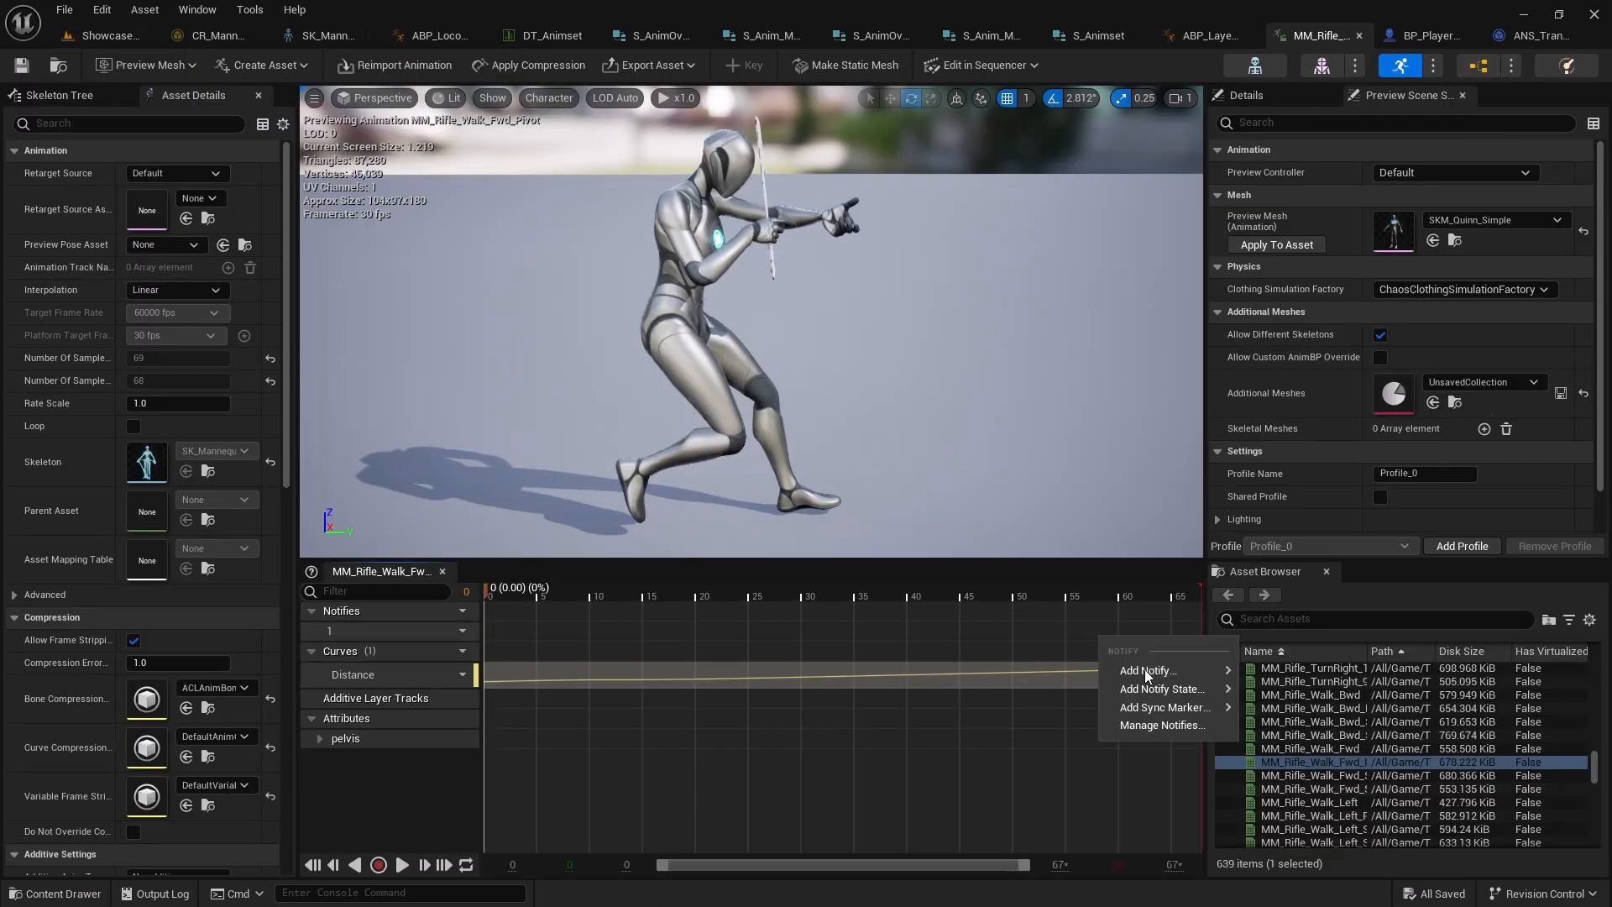
mouse_move(1176, 688)
left_click(1343, 697)
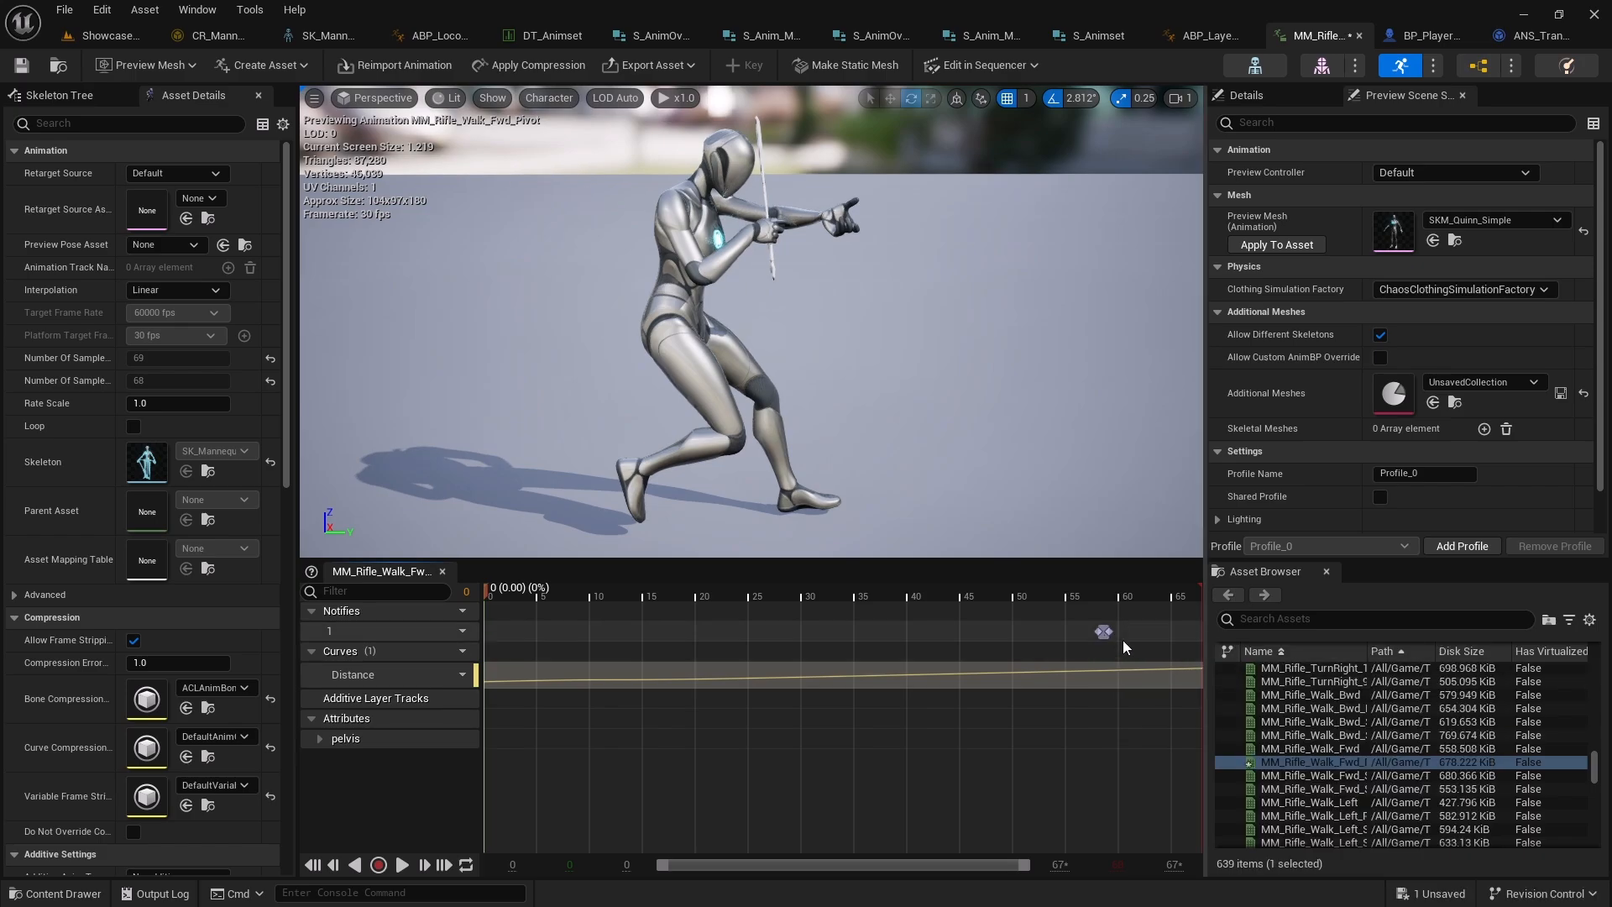
Reorder the editor tabs and close all tabs to the right of the data table
left_click(530, 36)
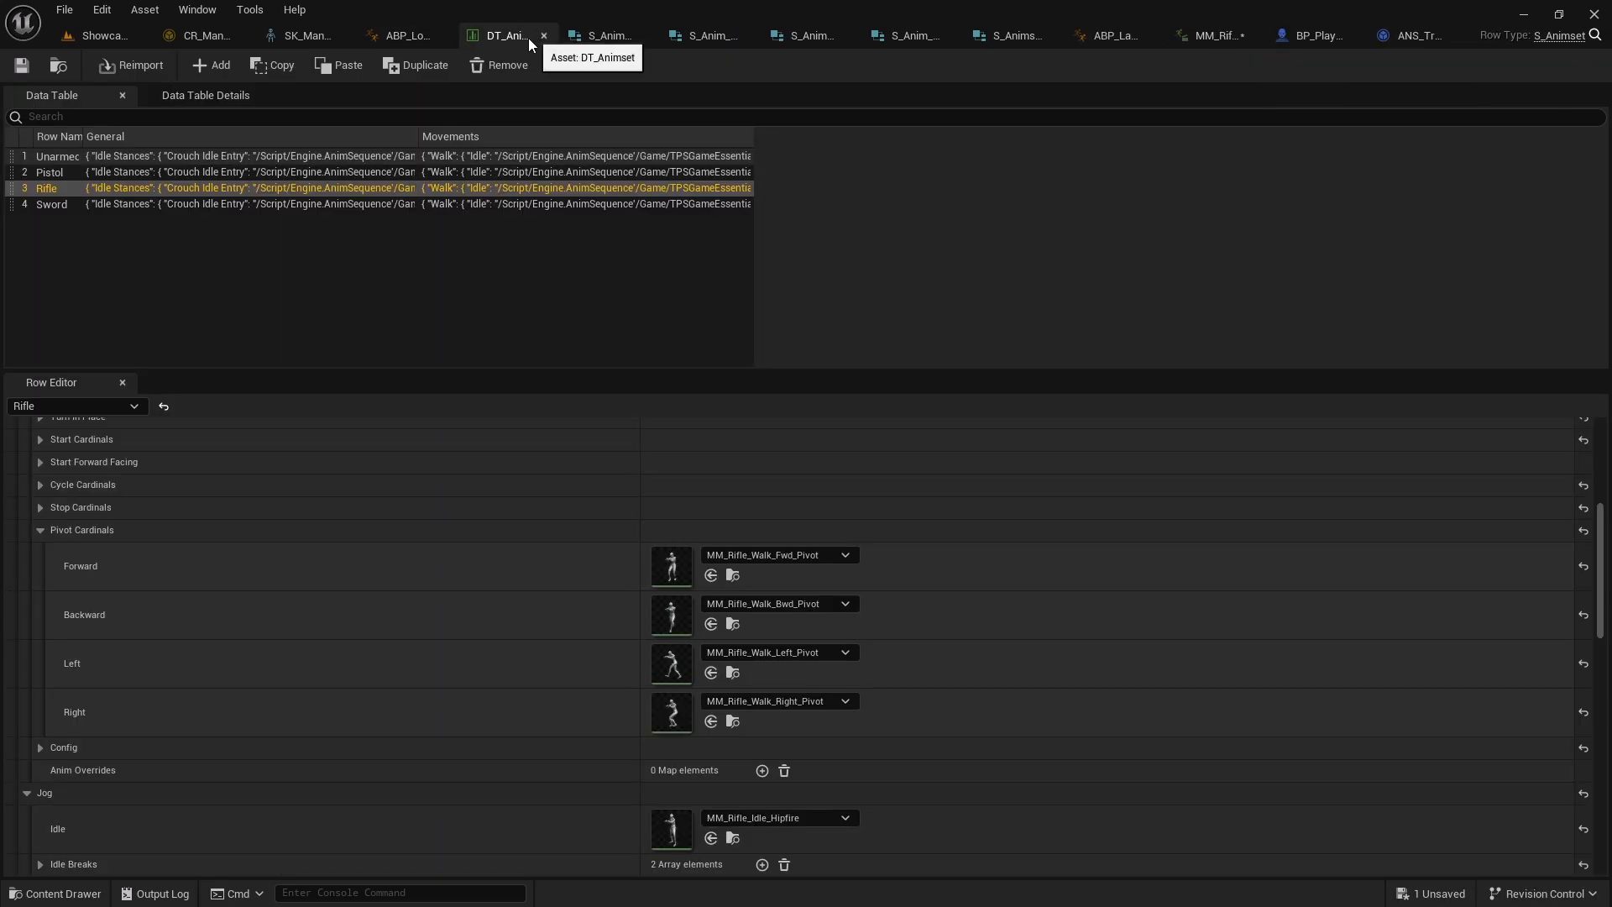
right_click(531, 37)
left_click_drag(417, 34, 226, 32)
left_click(238, 35)
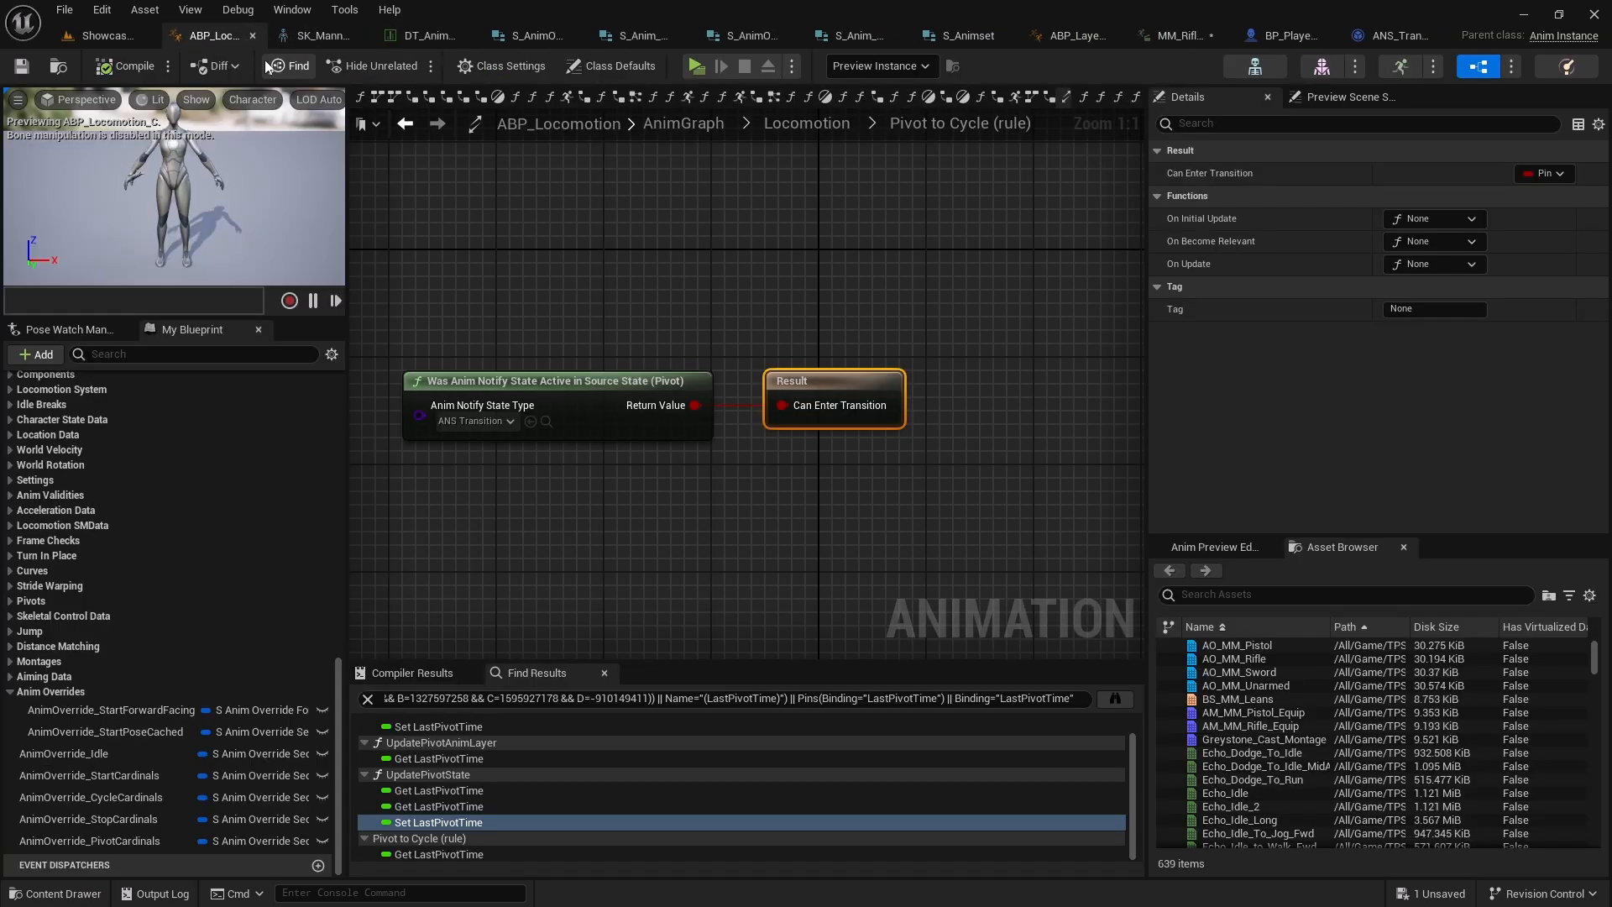
left_click_drag(442, 37, 319, 33)
right_click(315, 30)
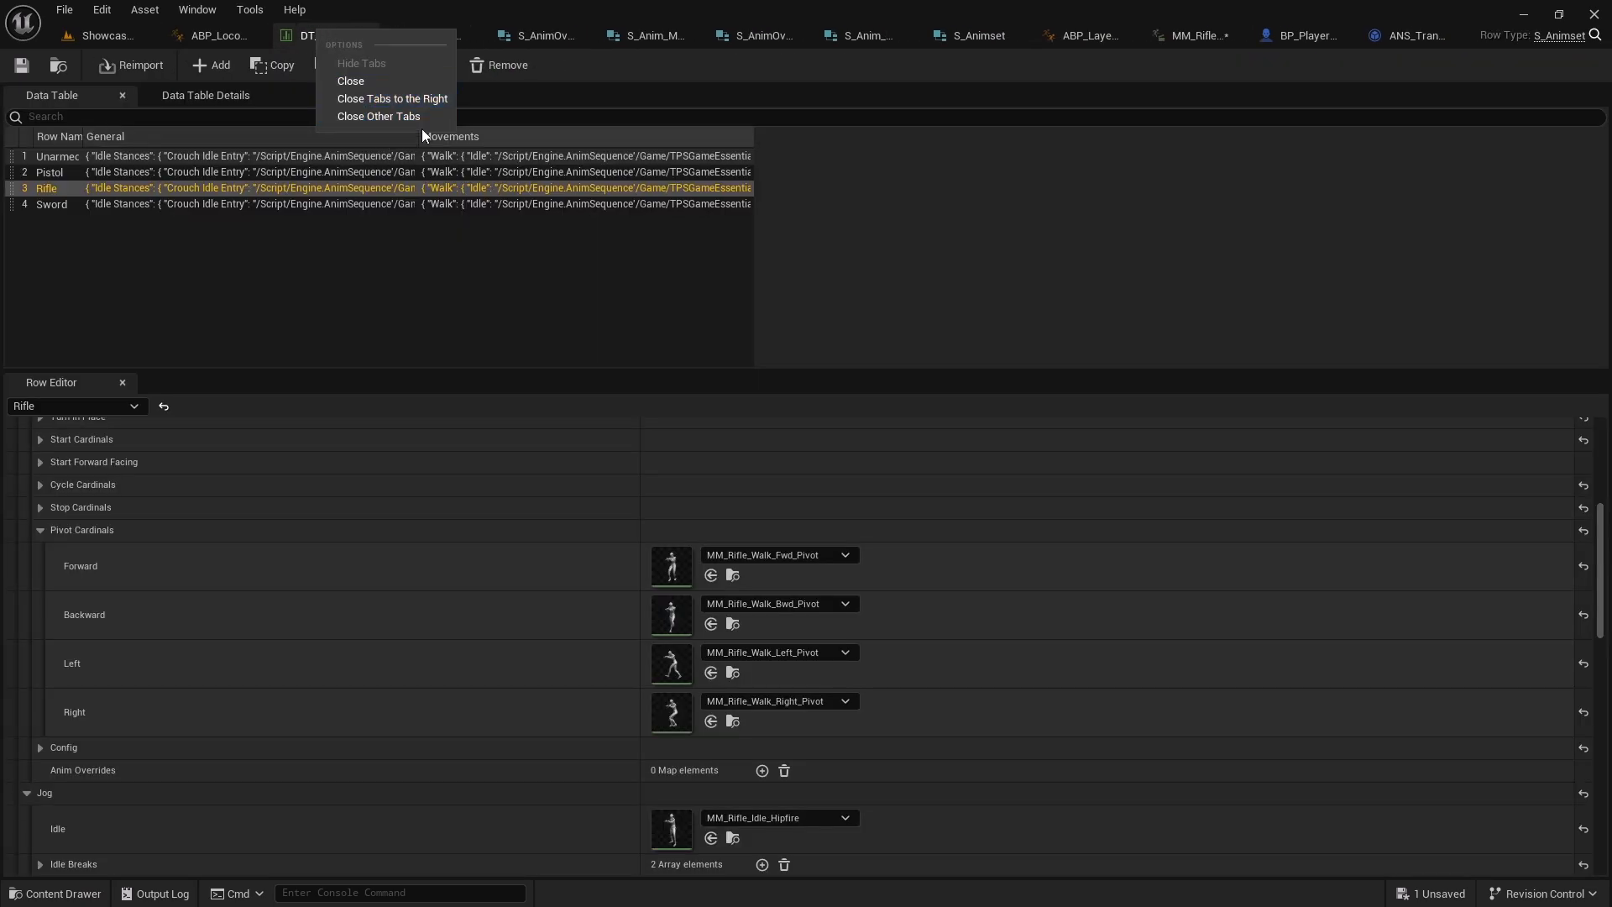
left_click(385, 97)
Open MM_Rifle_Walk_Fwd_Pivot from the data table to check its notify track, then return to DT_Animset
left_click(732, 575)
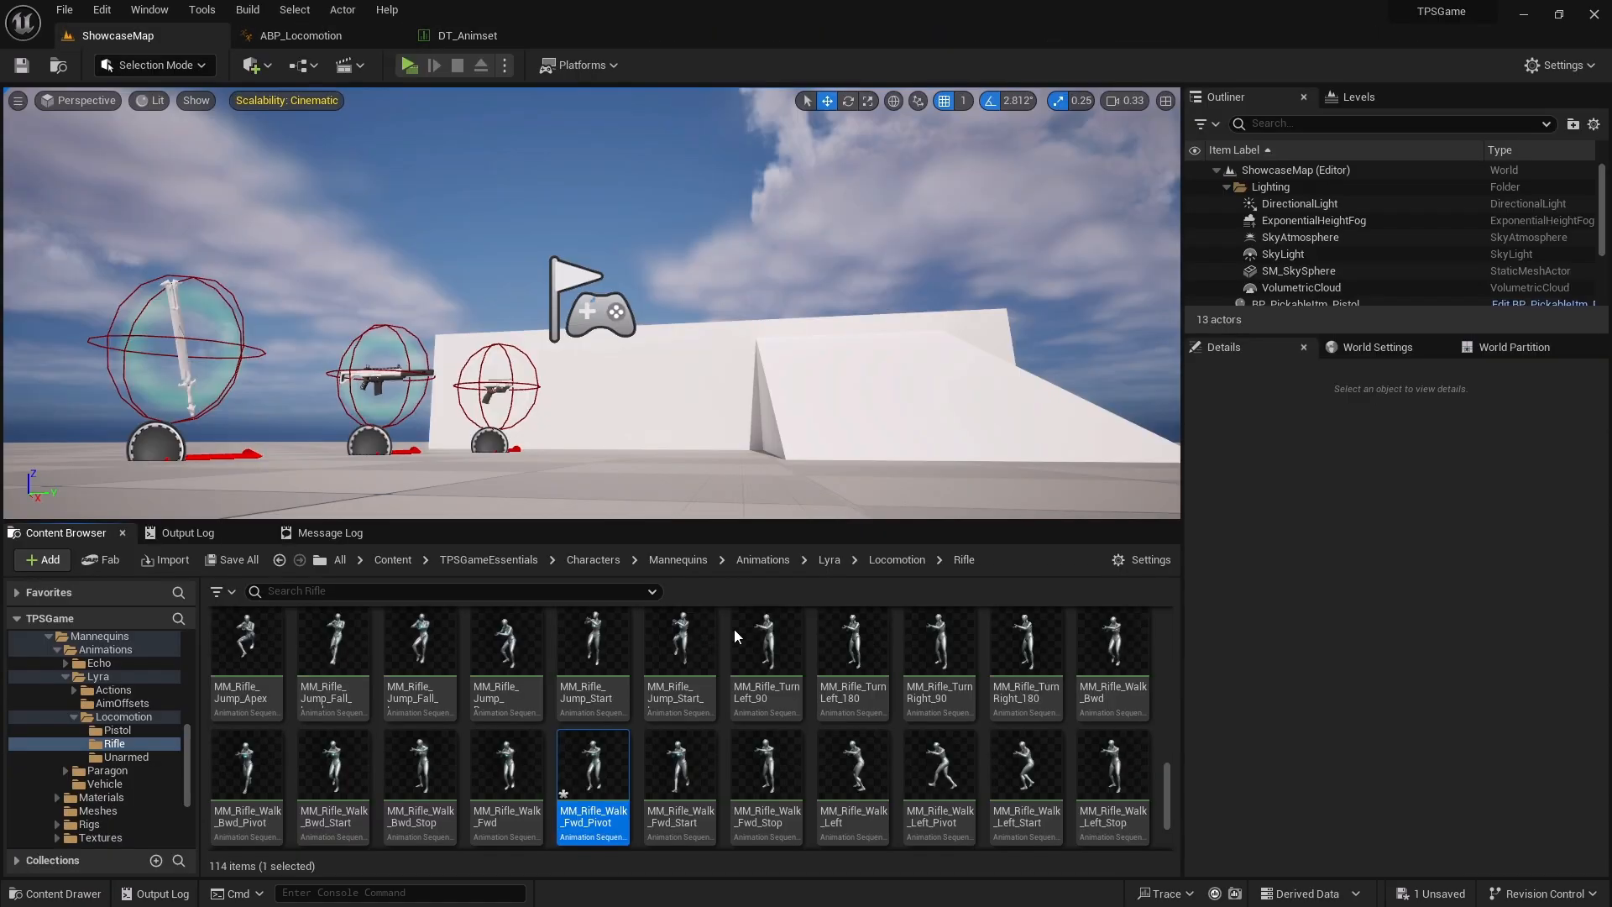
double_click(594, 769)
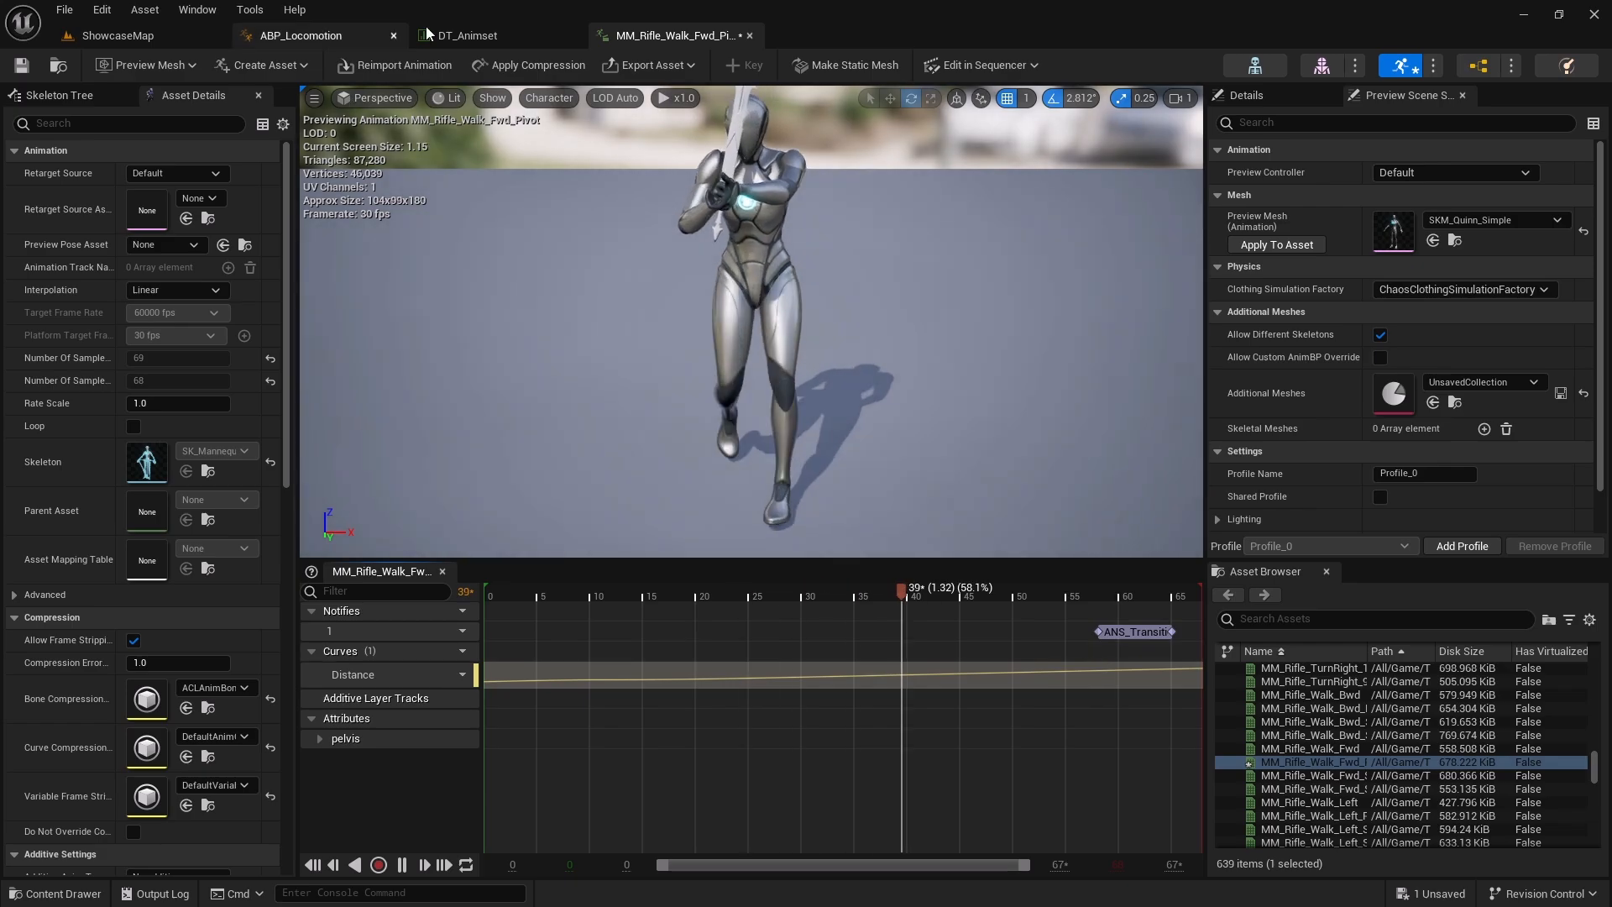
left_click(487, 36)
Open MM_Rifle_Walk_Bwd_Pivot and add an ANS_TransitionToLocomotion notify state near the end of its notify track
left_click(732, 624)
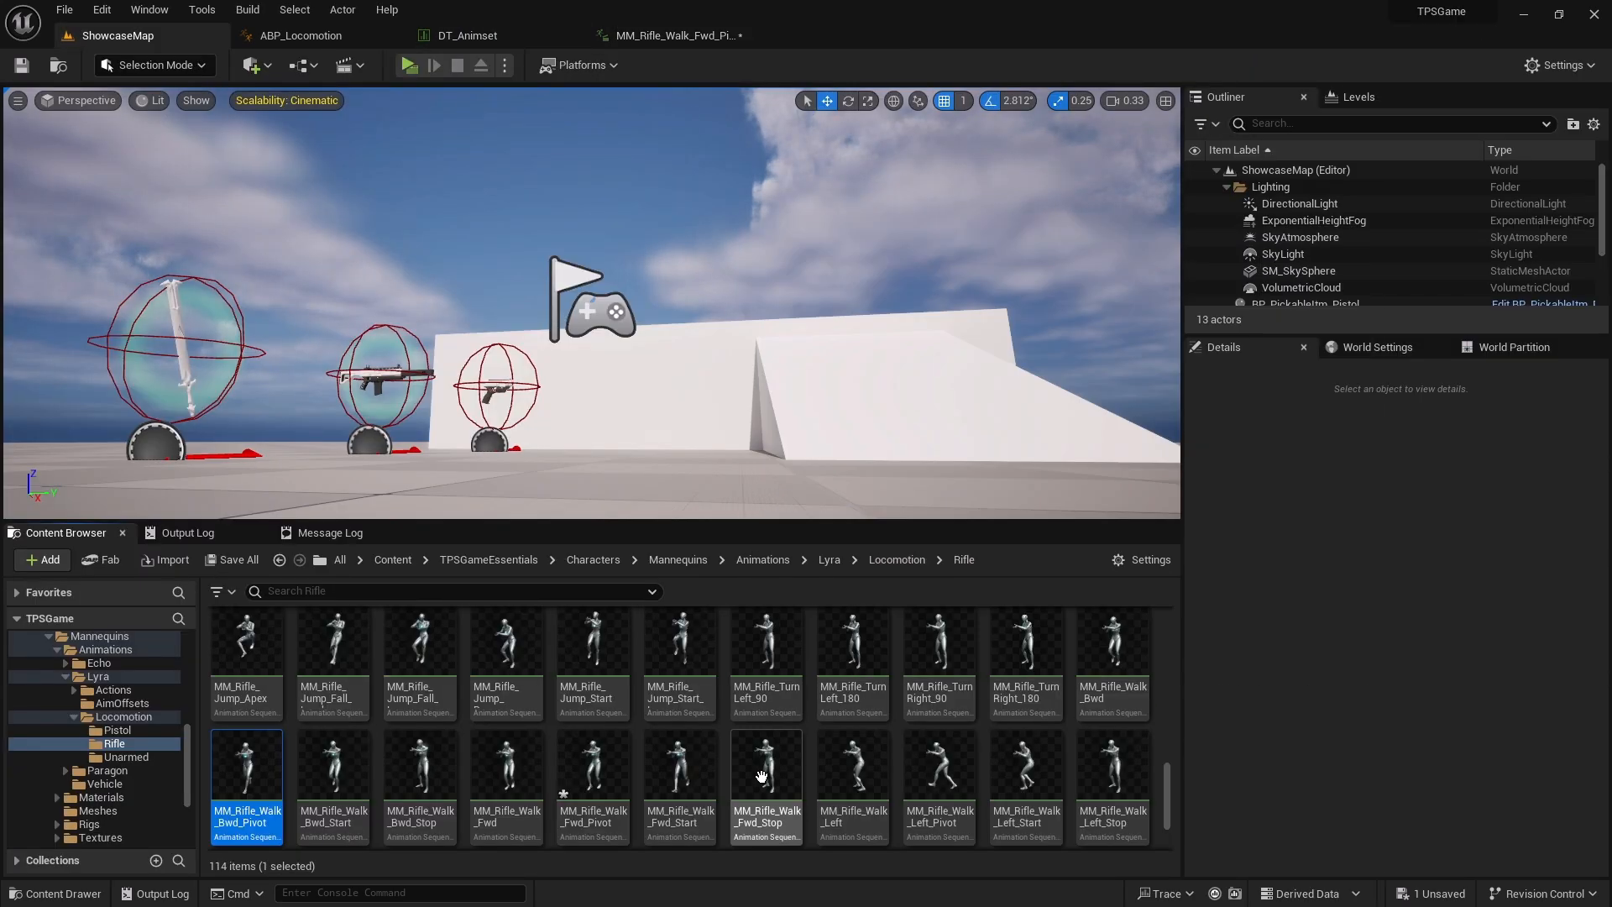
double_click(247, 794)
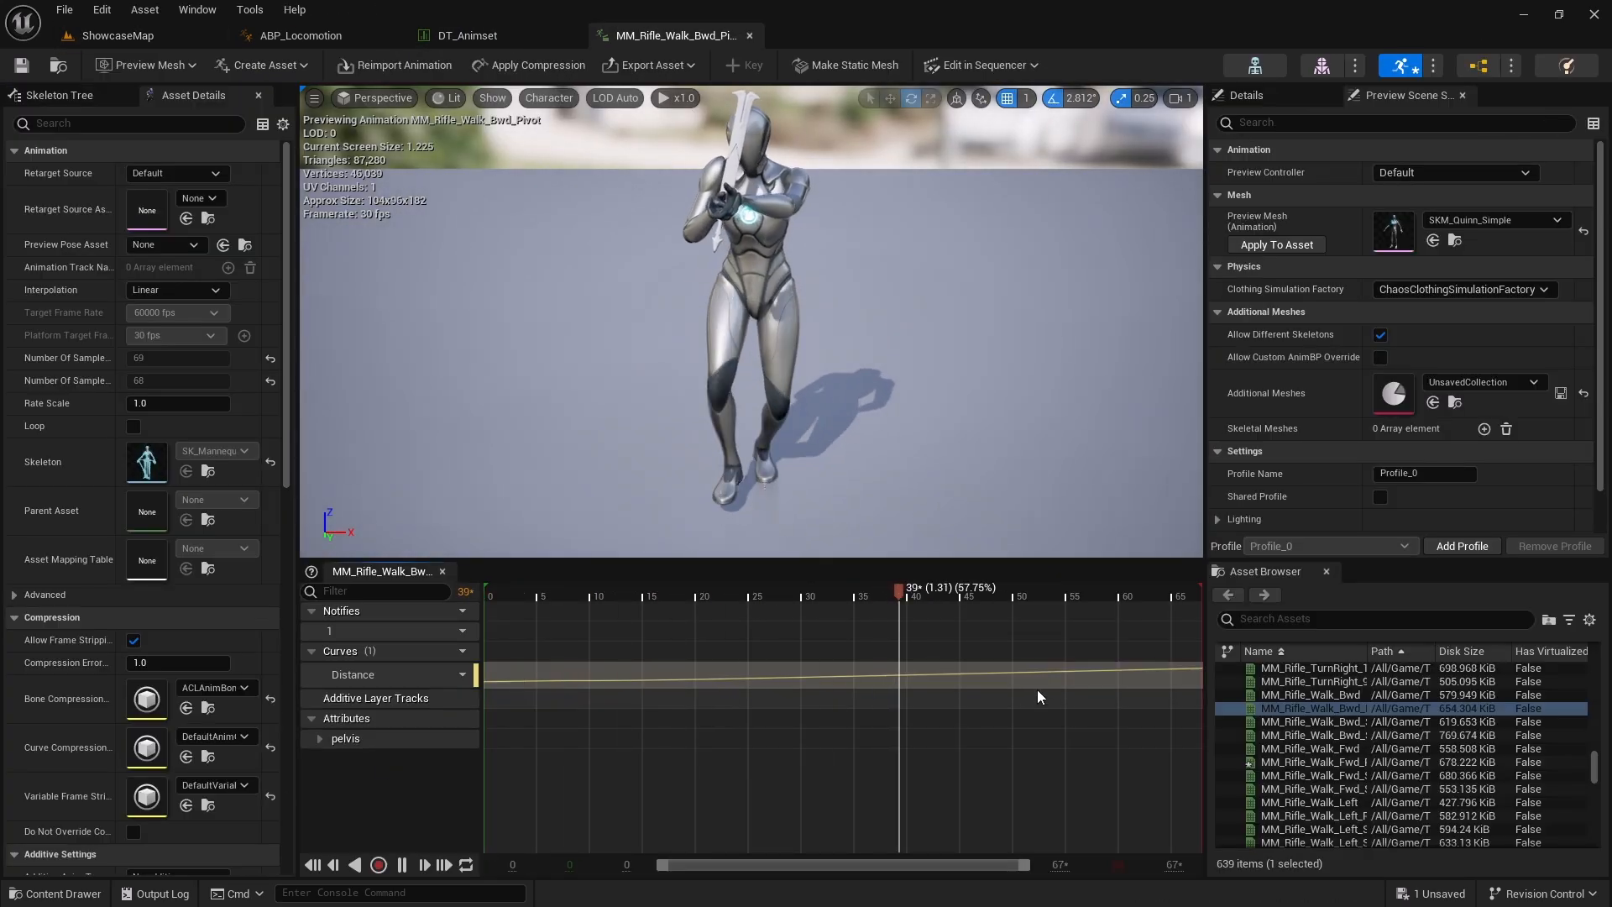
right_click(1090, 627)
mouse_move(1230, 676)
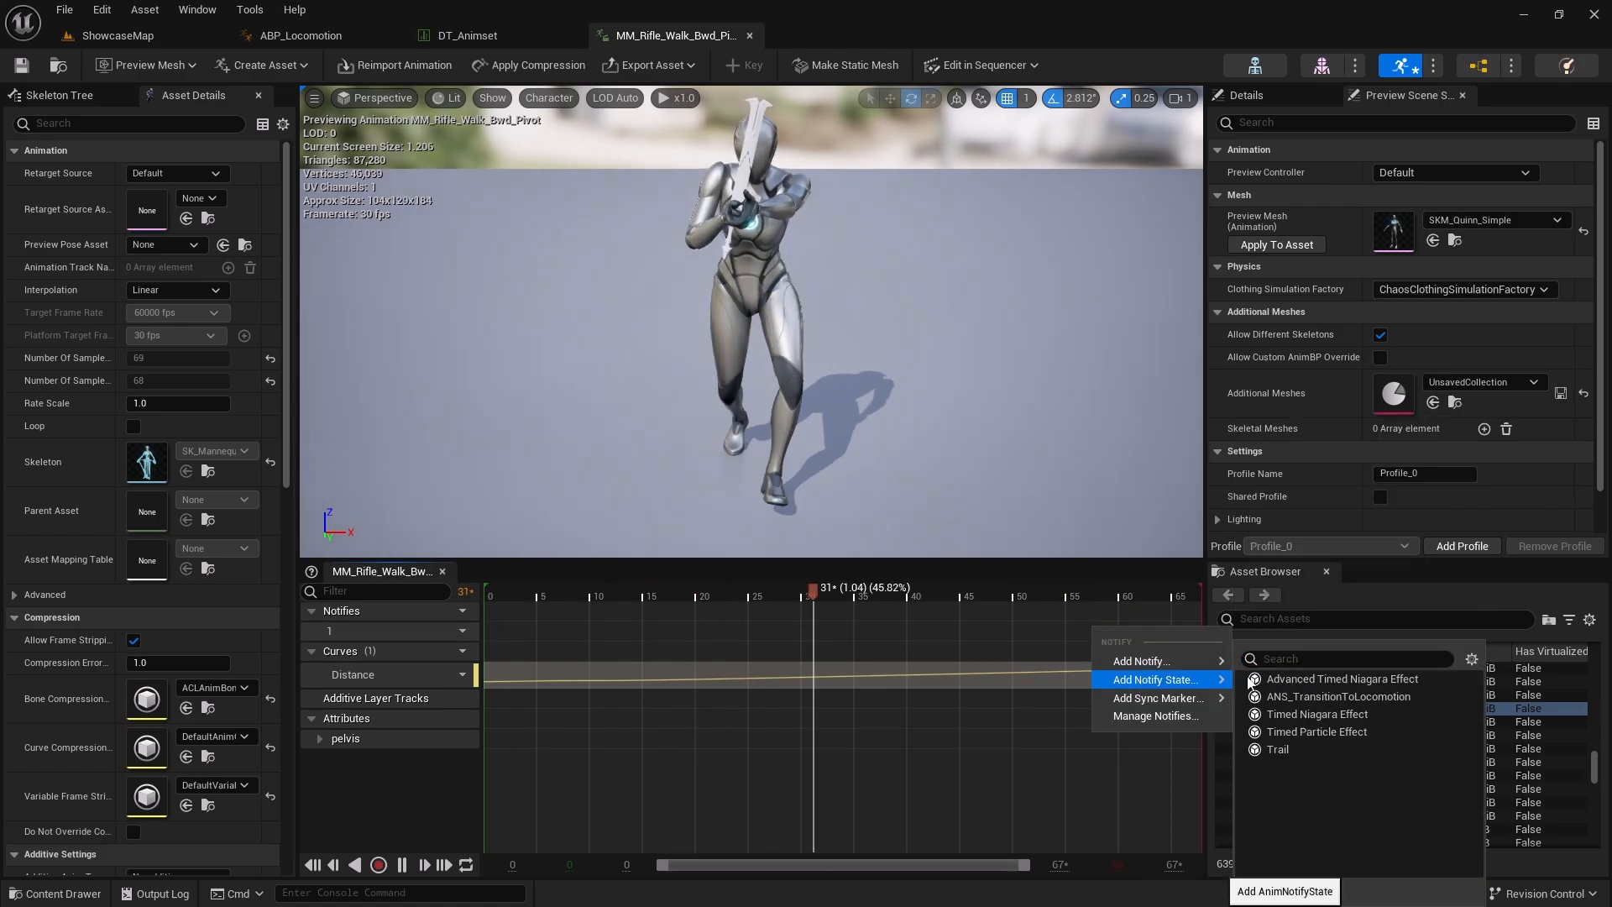
left_click(1316, 697)
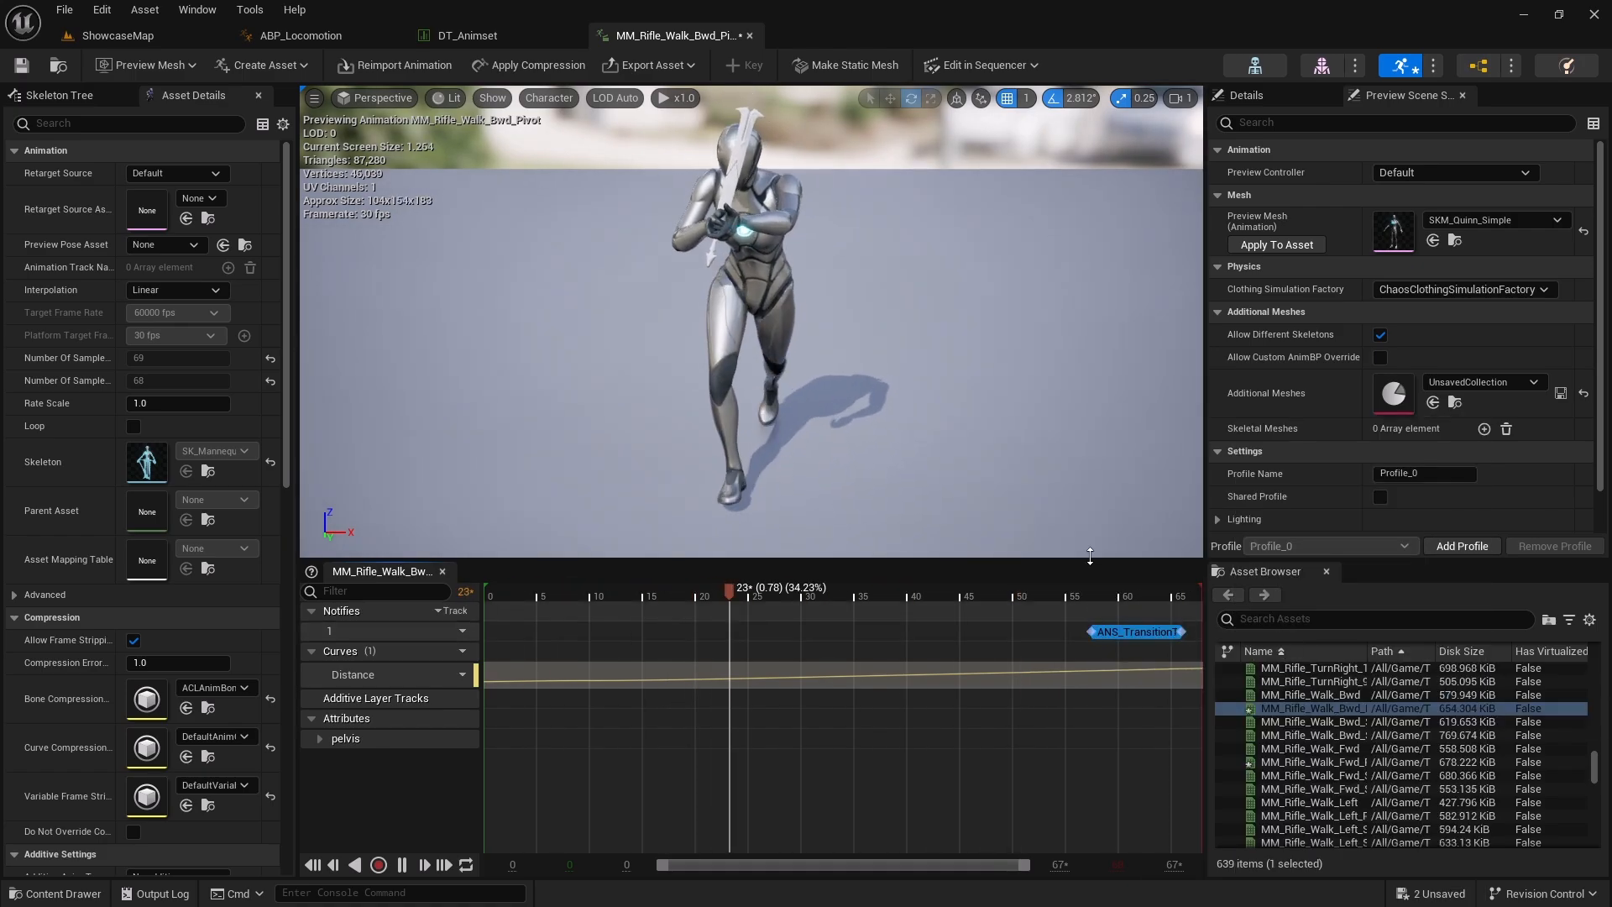
Open MM_Rifle_Walk_Left_Pivot from the data table and add an ANS_TransitionToLocomotion notify state near its end
left_click(467, 35)
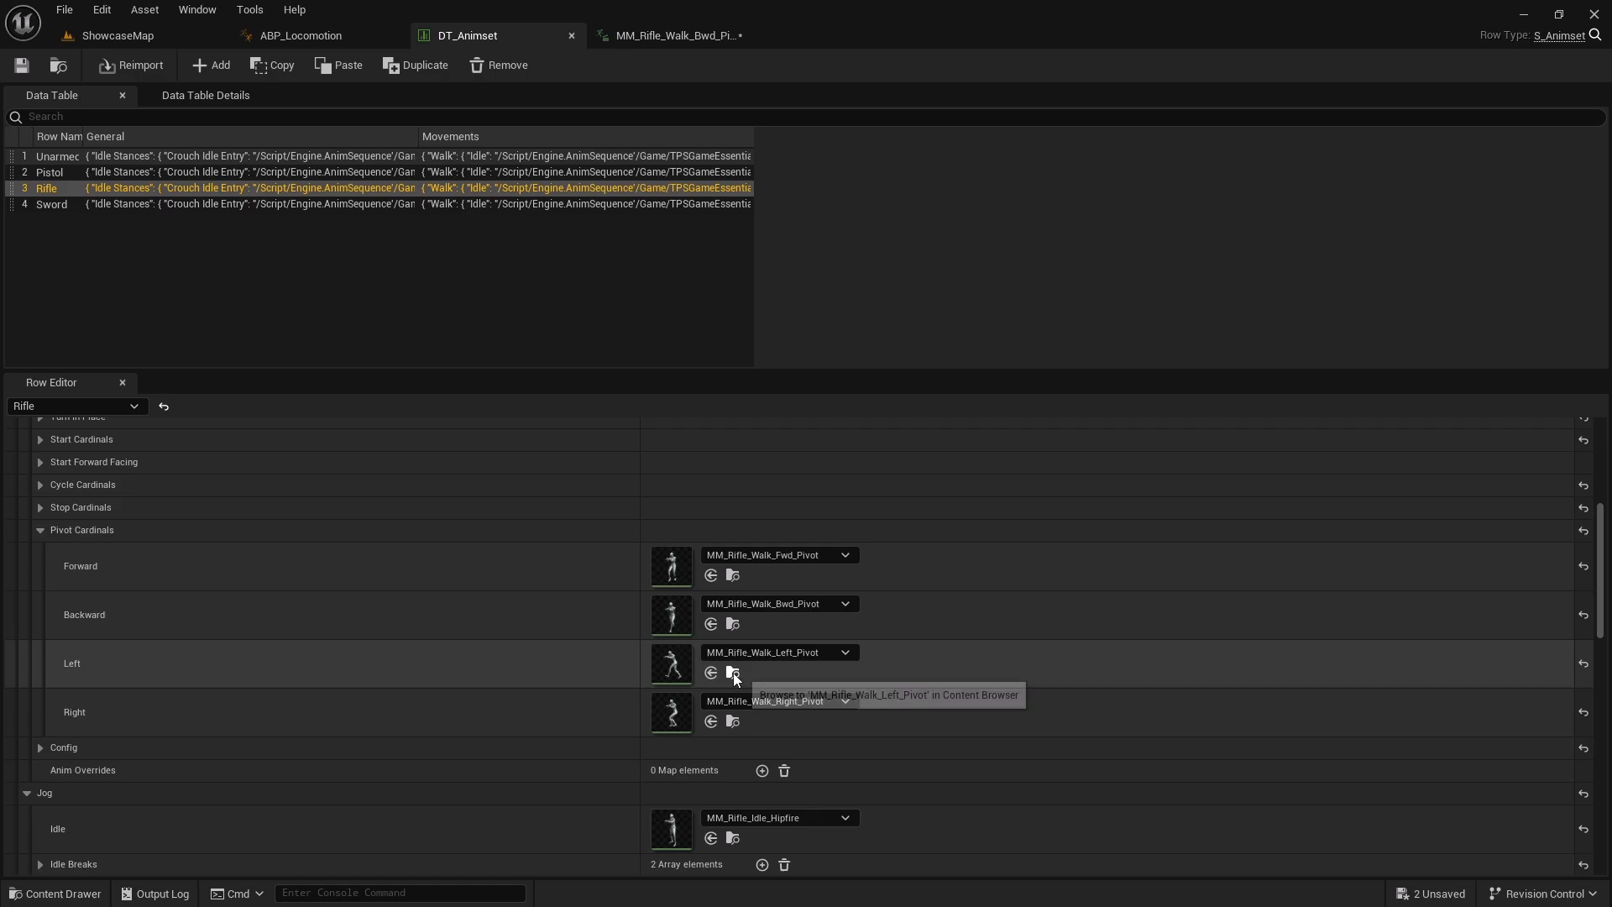
left_click(733, 672)
double_click(942, 821)
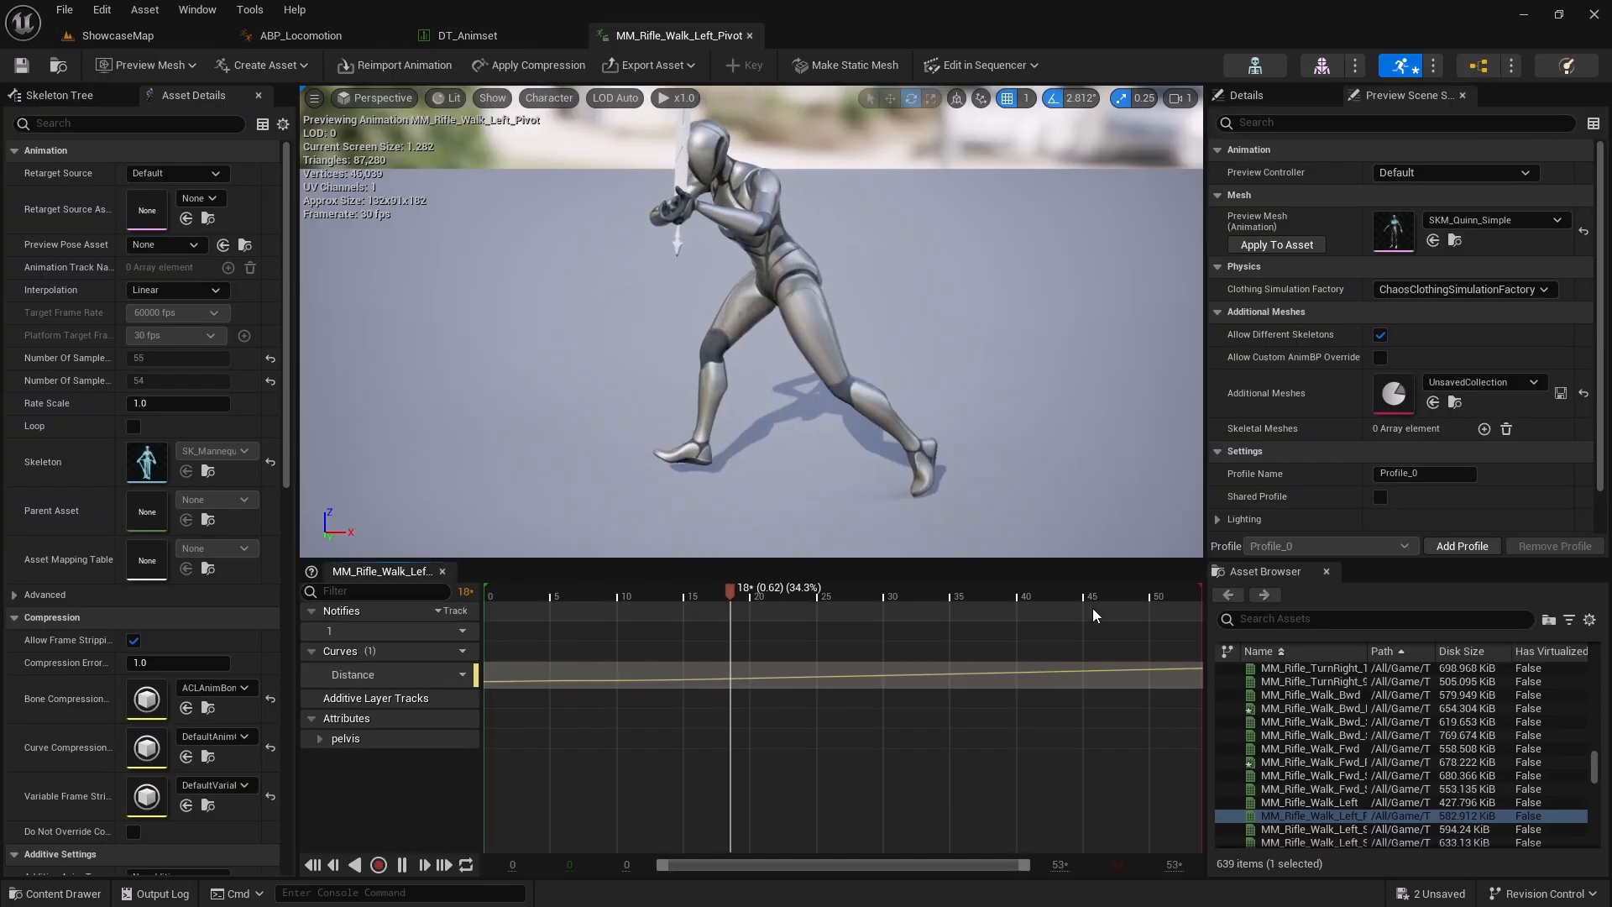
right_click(1100, 630)
mouse_move(1171, 680)
left_click(1328, 696)
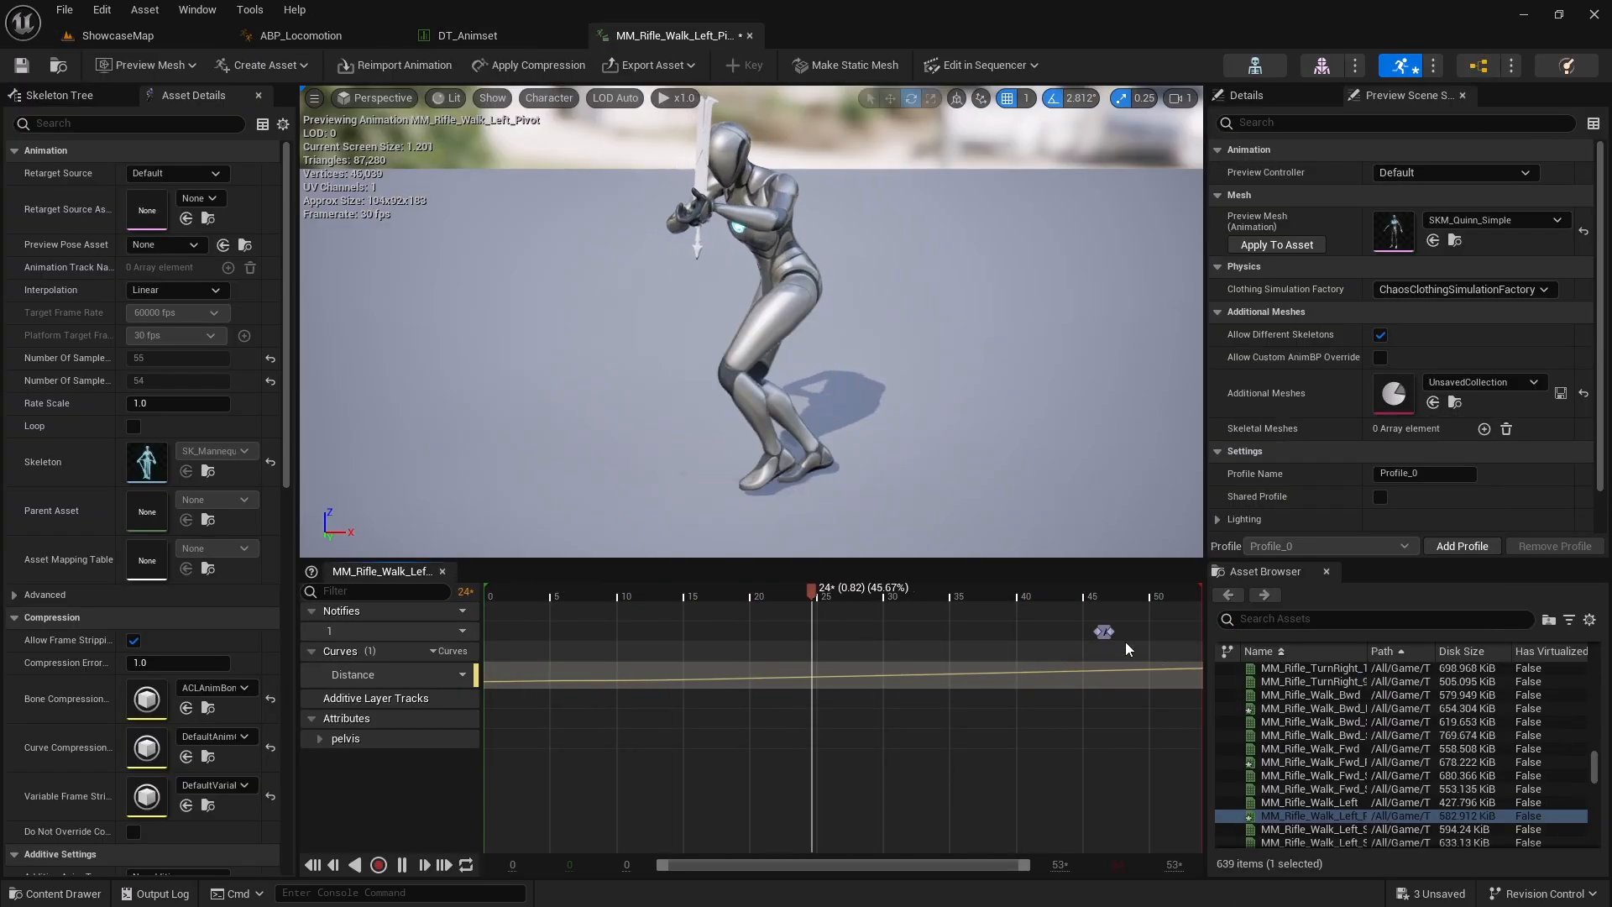
Open MM_Rifle_Walk_Right_Pivot, add an ANS_TransitionToLocomotion notify state and move it to the animation's end
left_click(468, 36)
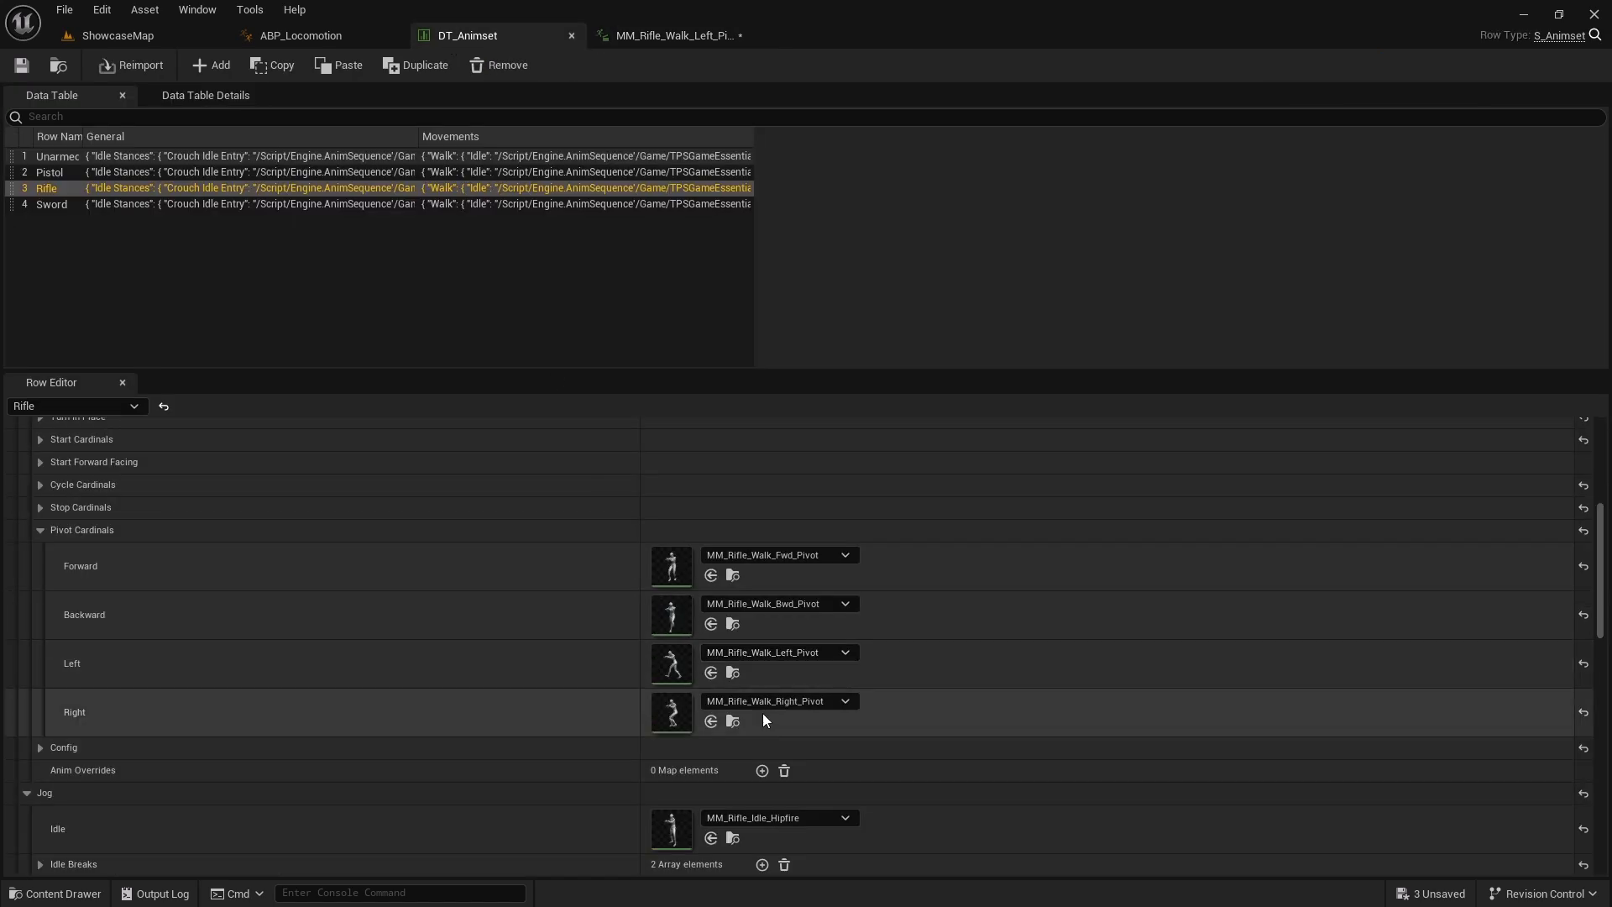
left_click(732, 721)
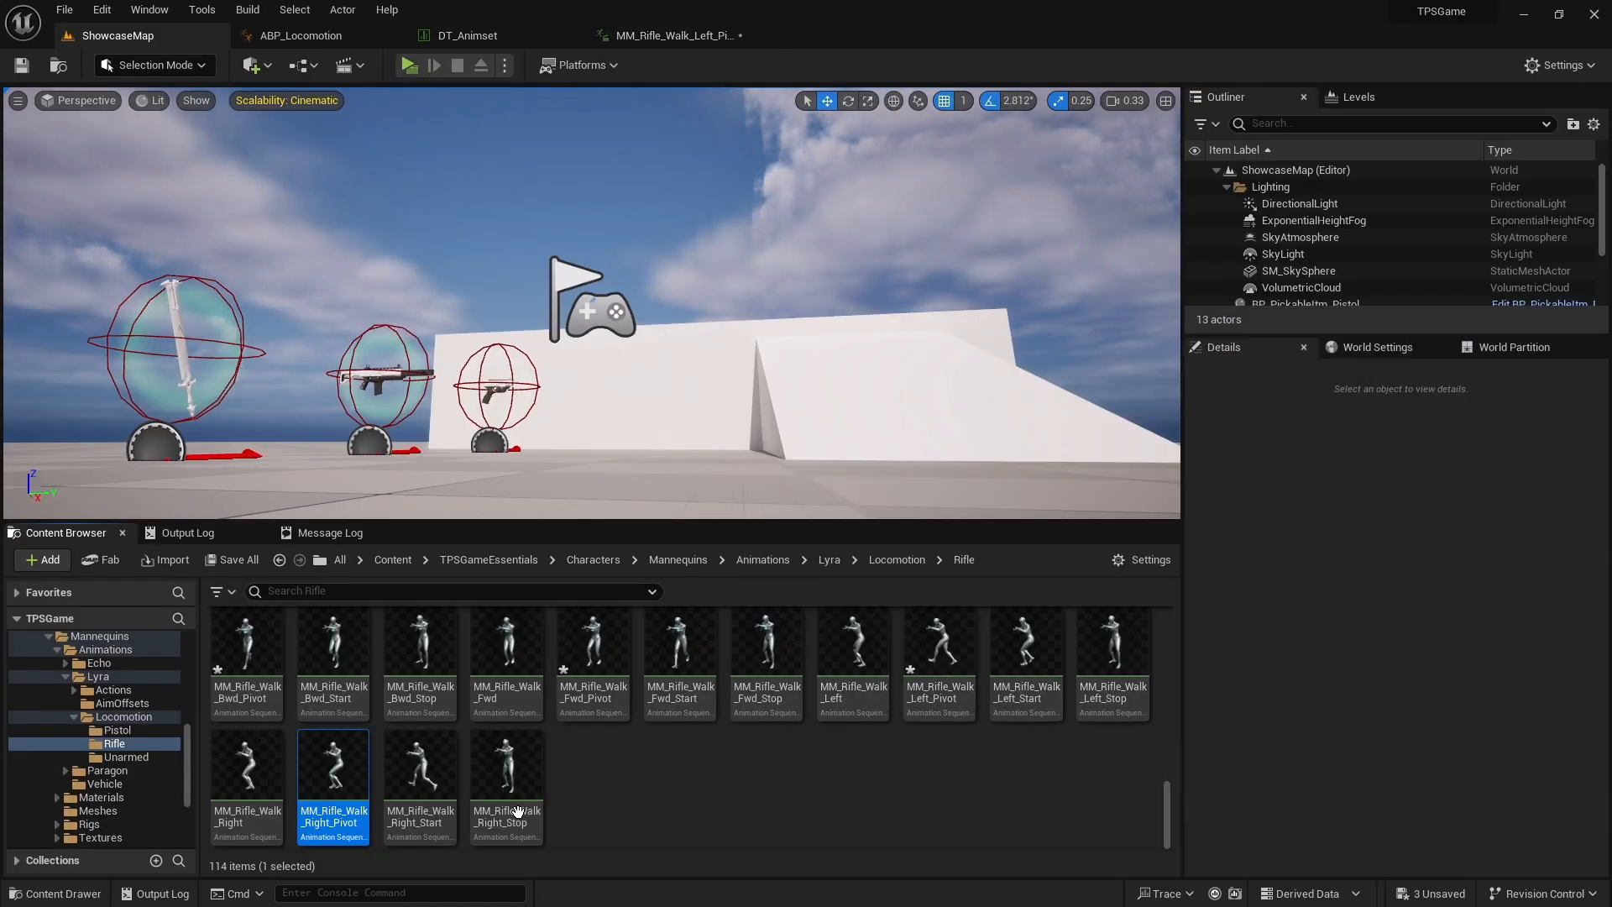
double_click(333, 776)
right_click(1095, 631)
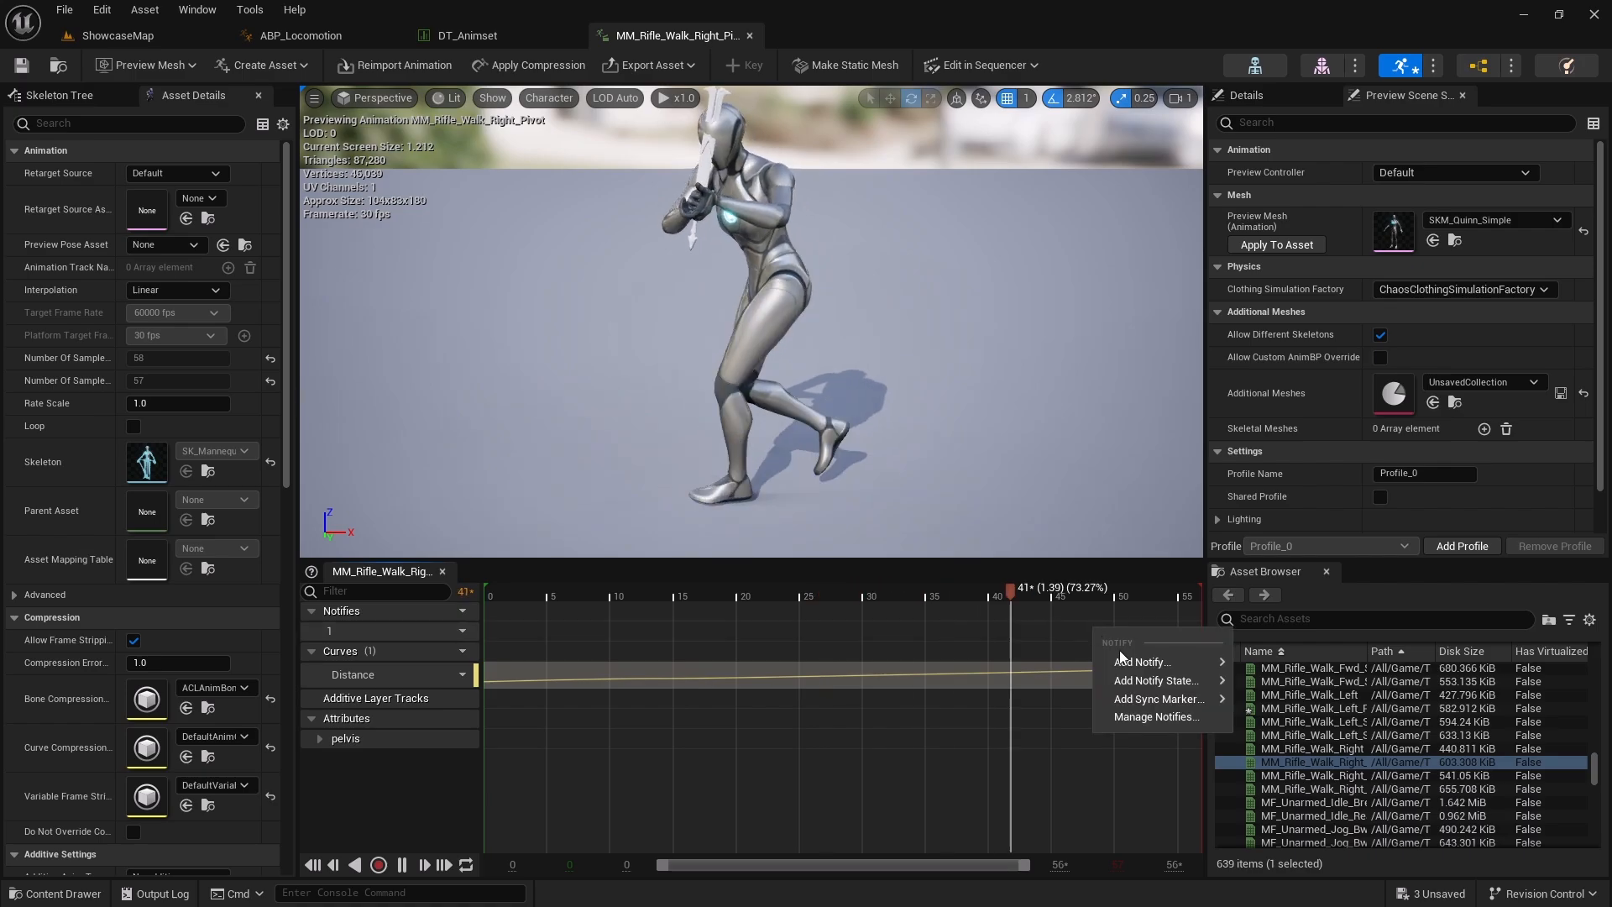
mouse_move(1155, 680)
left_click(1309, 695)
left_click_drag(1101, 631, 1181, 632)
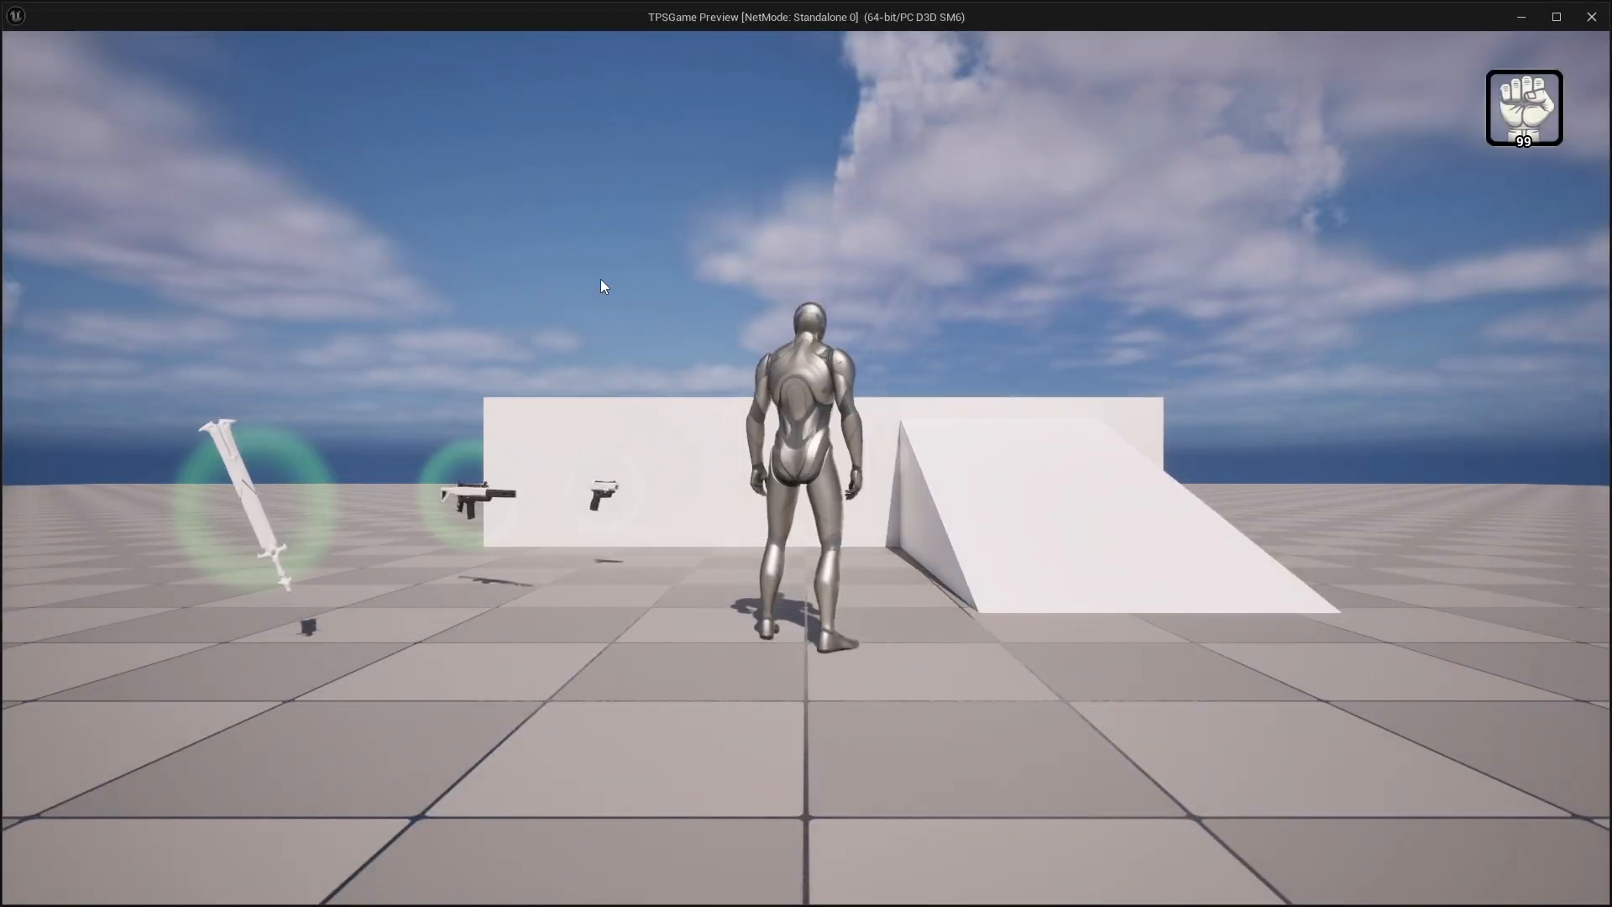
Play-test the level, walking the rifle character forward and changing direction to check the walk pivots
key("w")
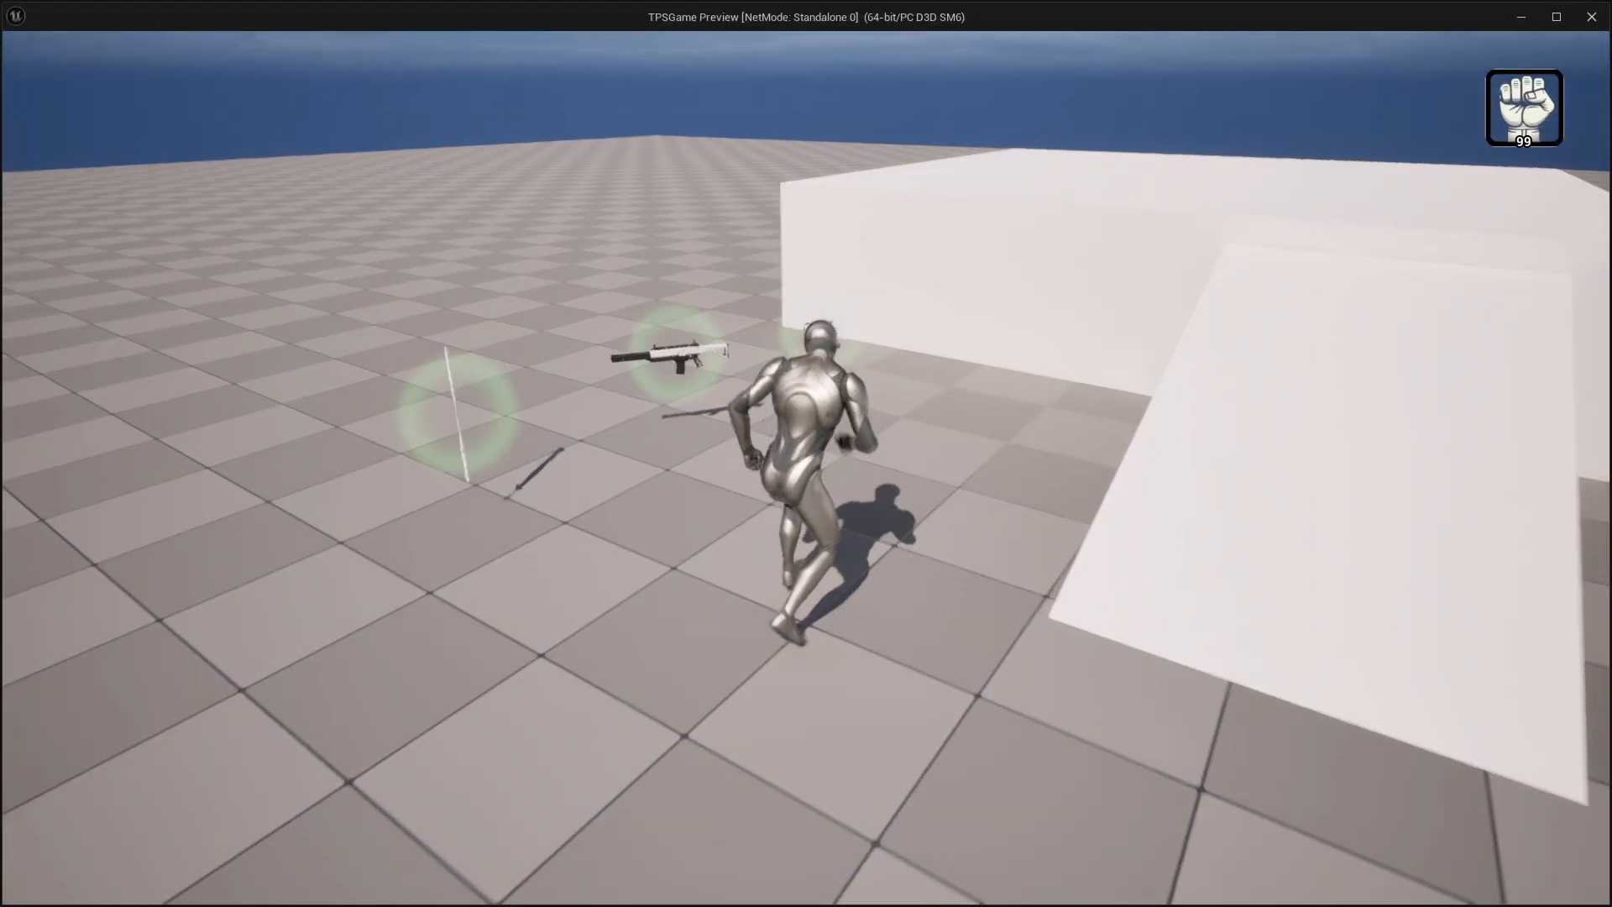
key("w")
key("w")
key("w")
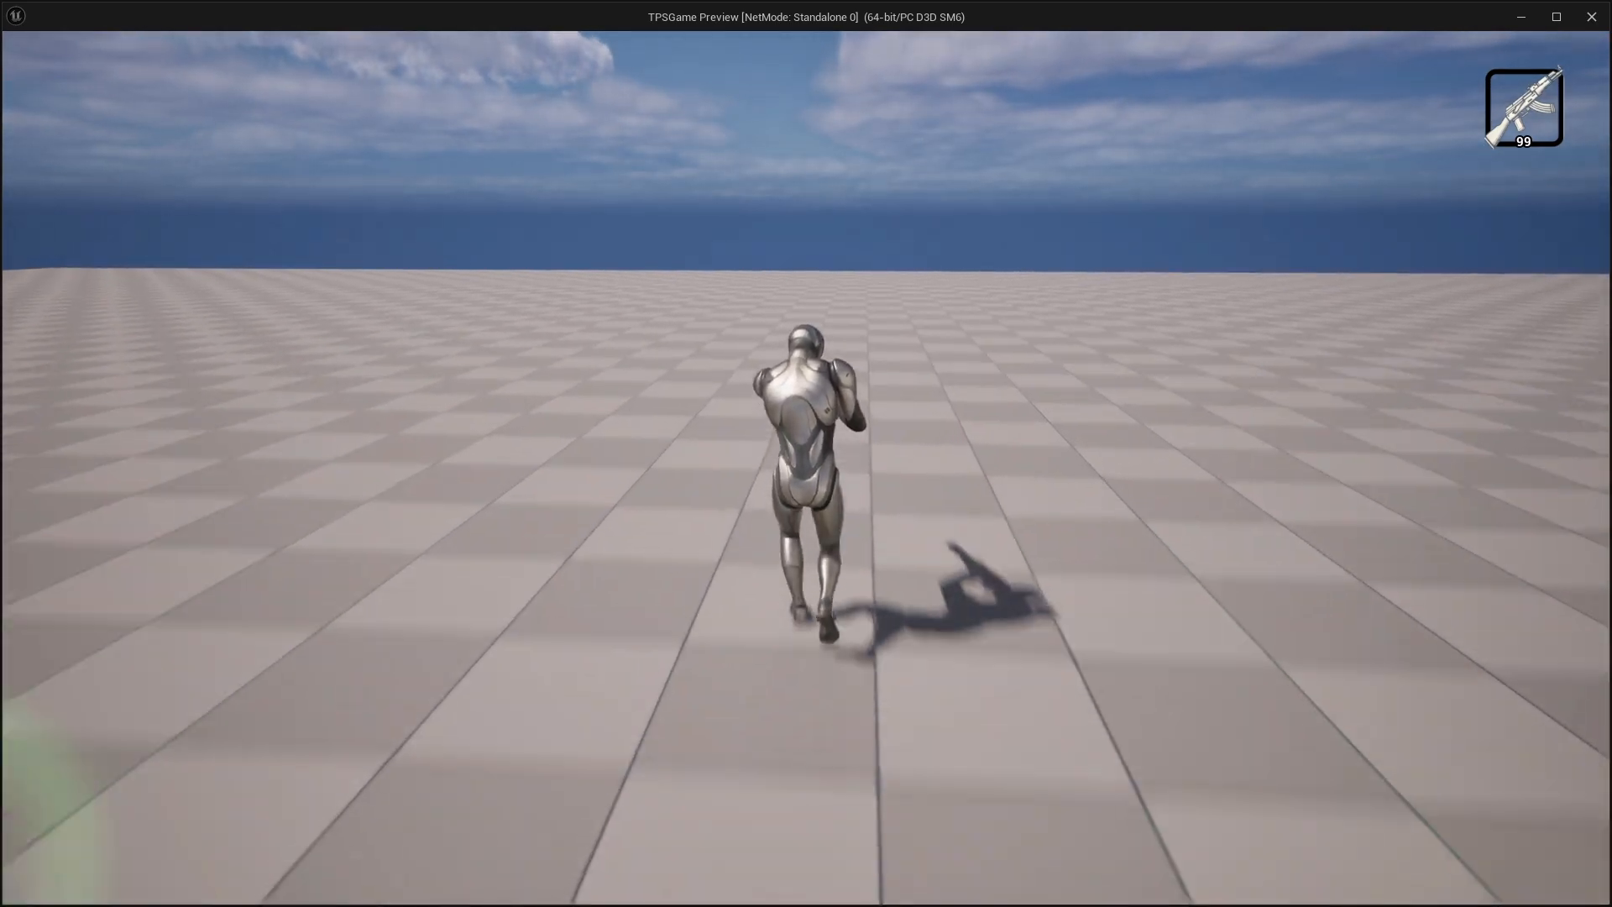
key("w")
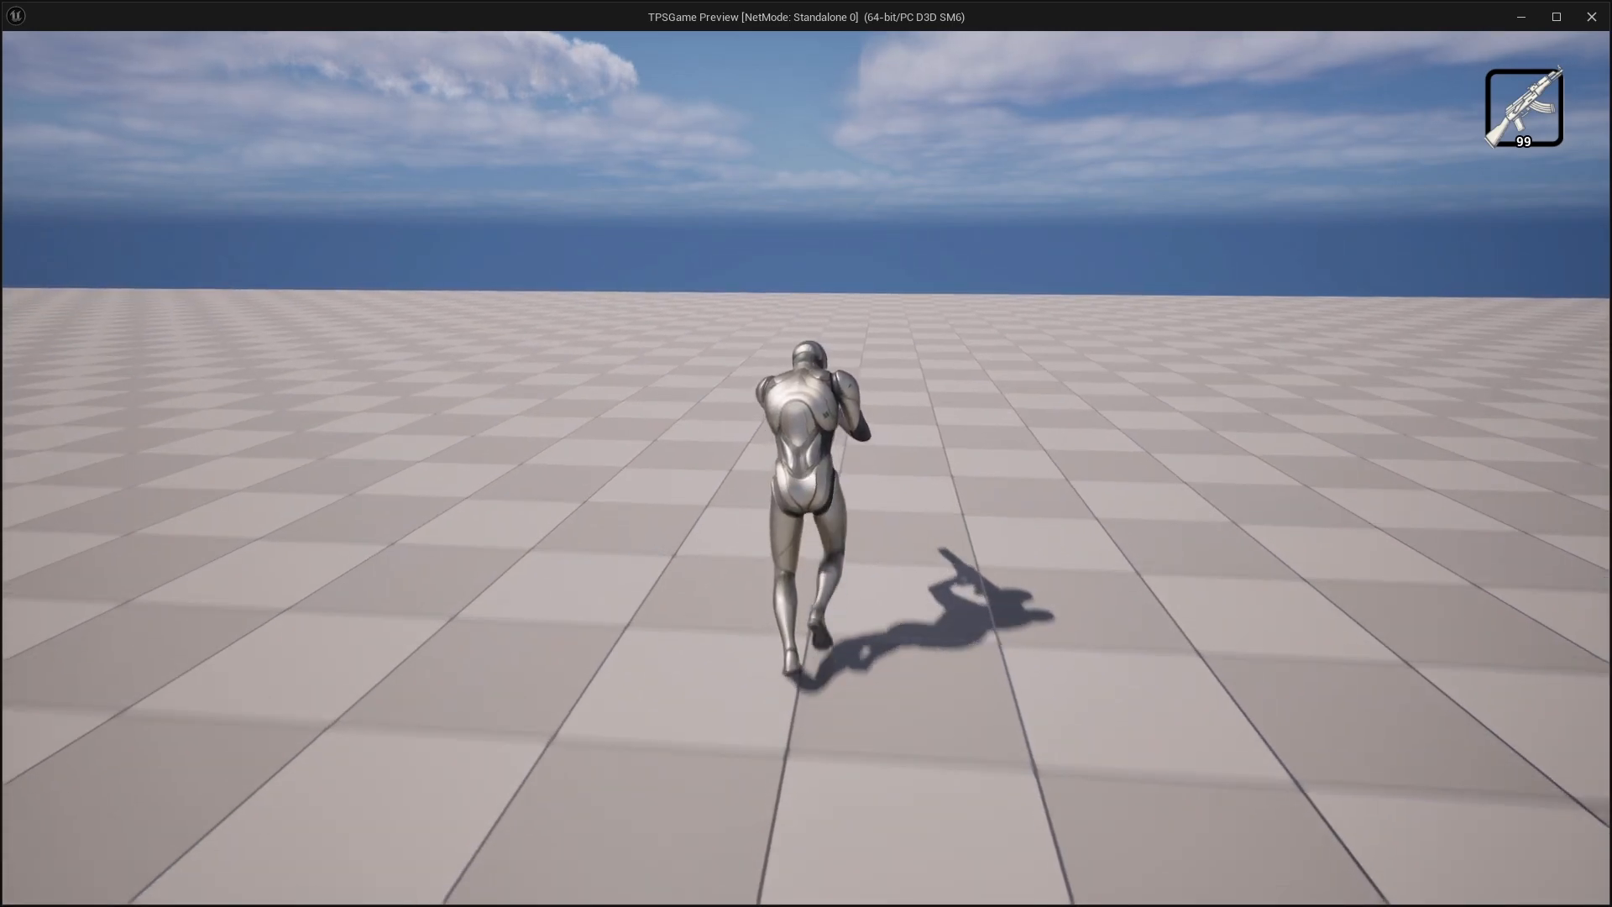
key("w")
key("w")
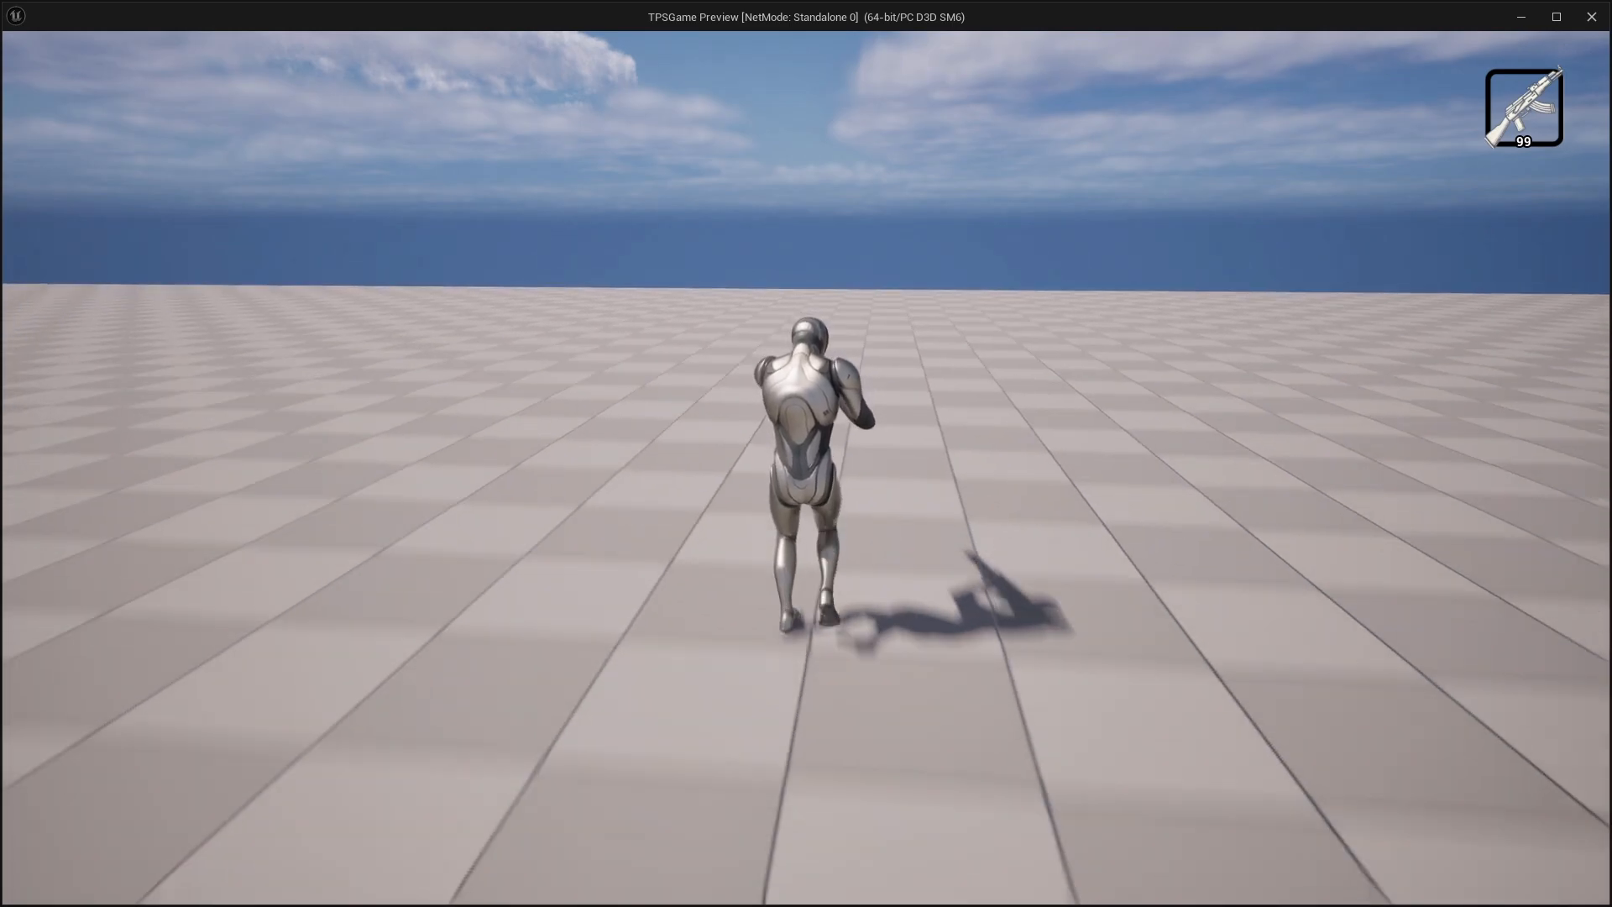
key("w")
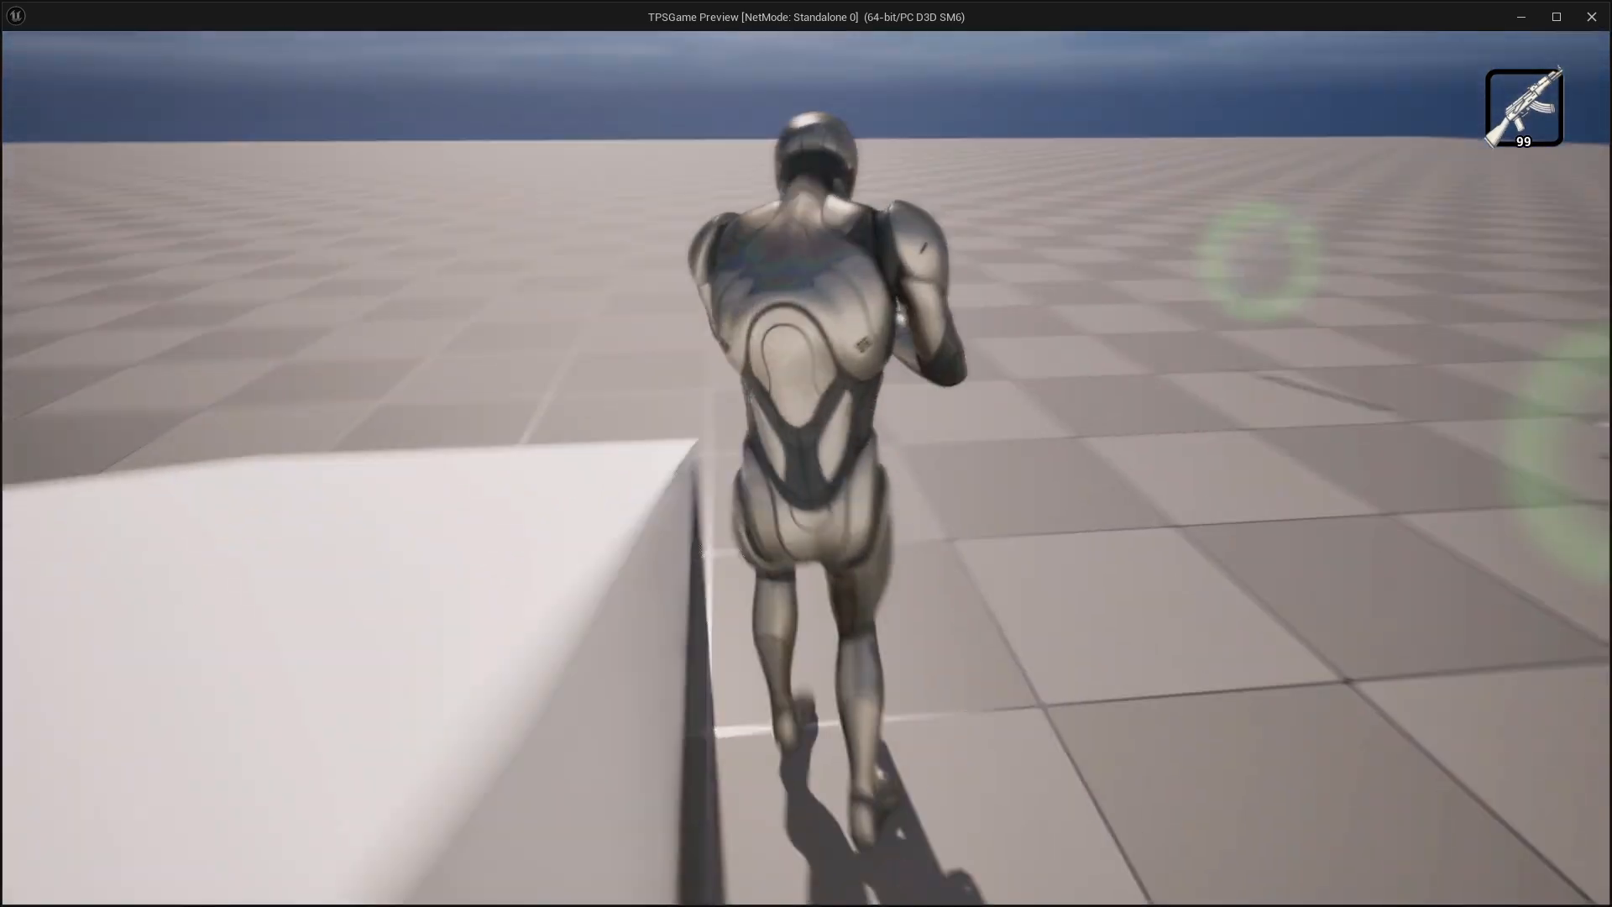
key("w")
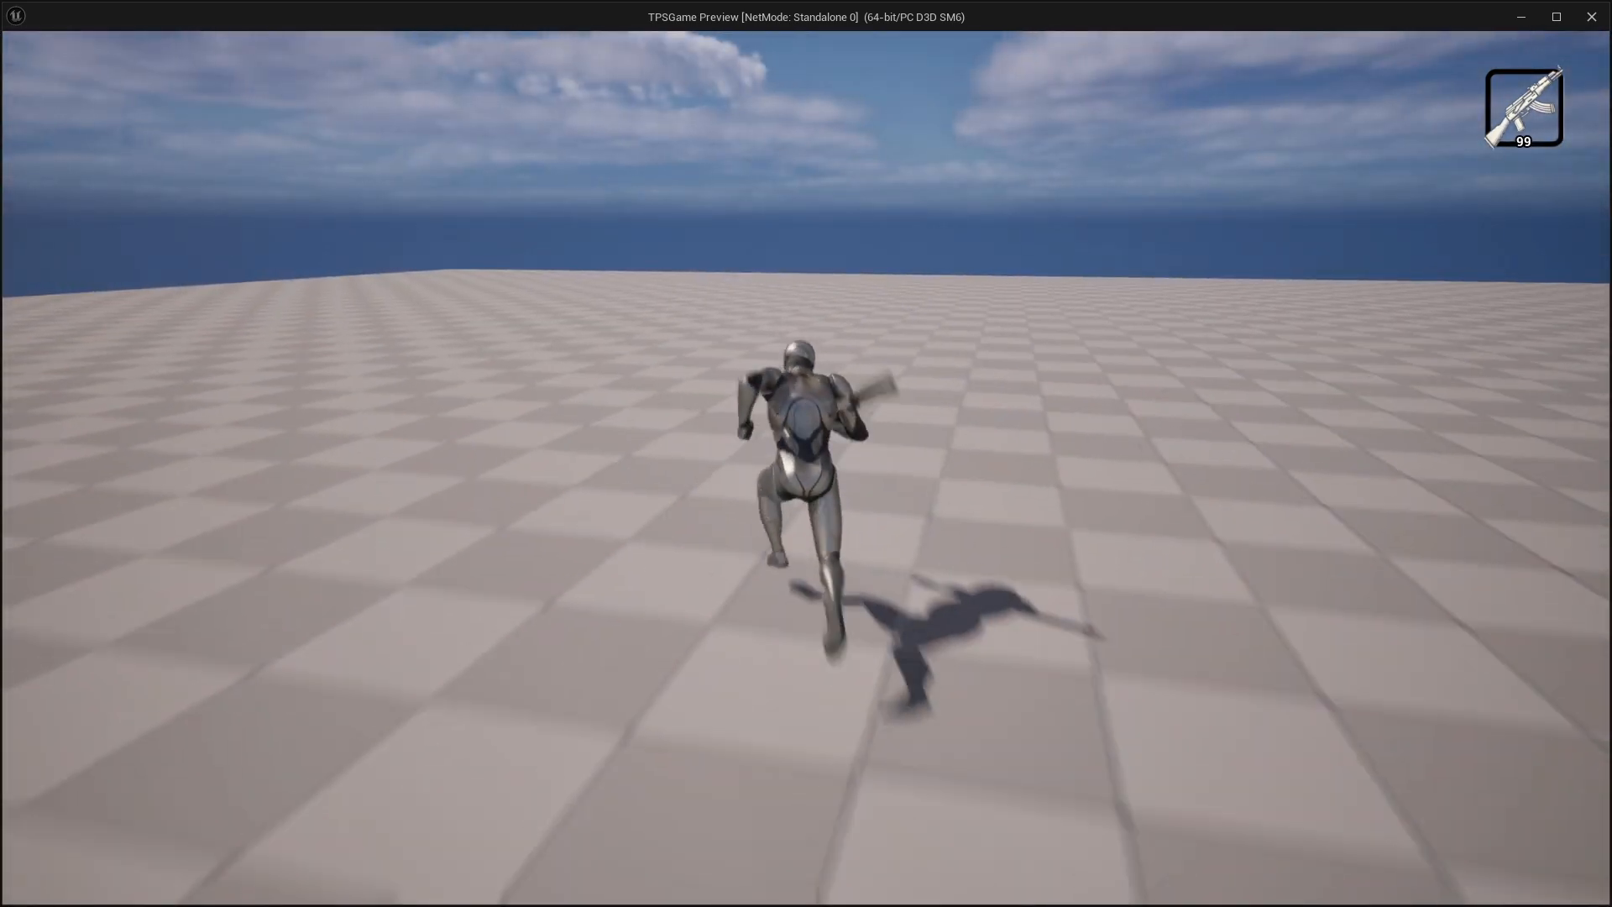
key("w")
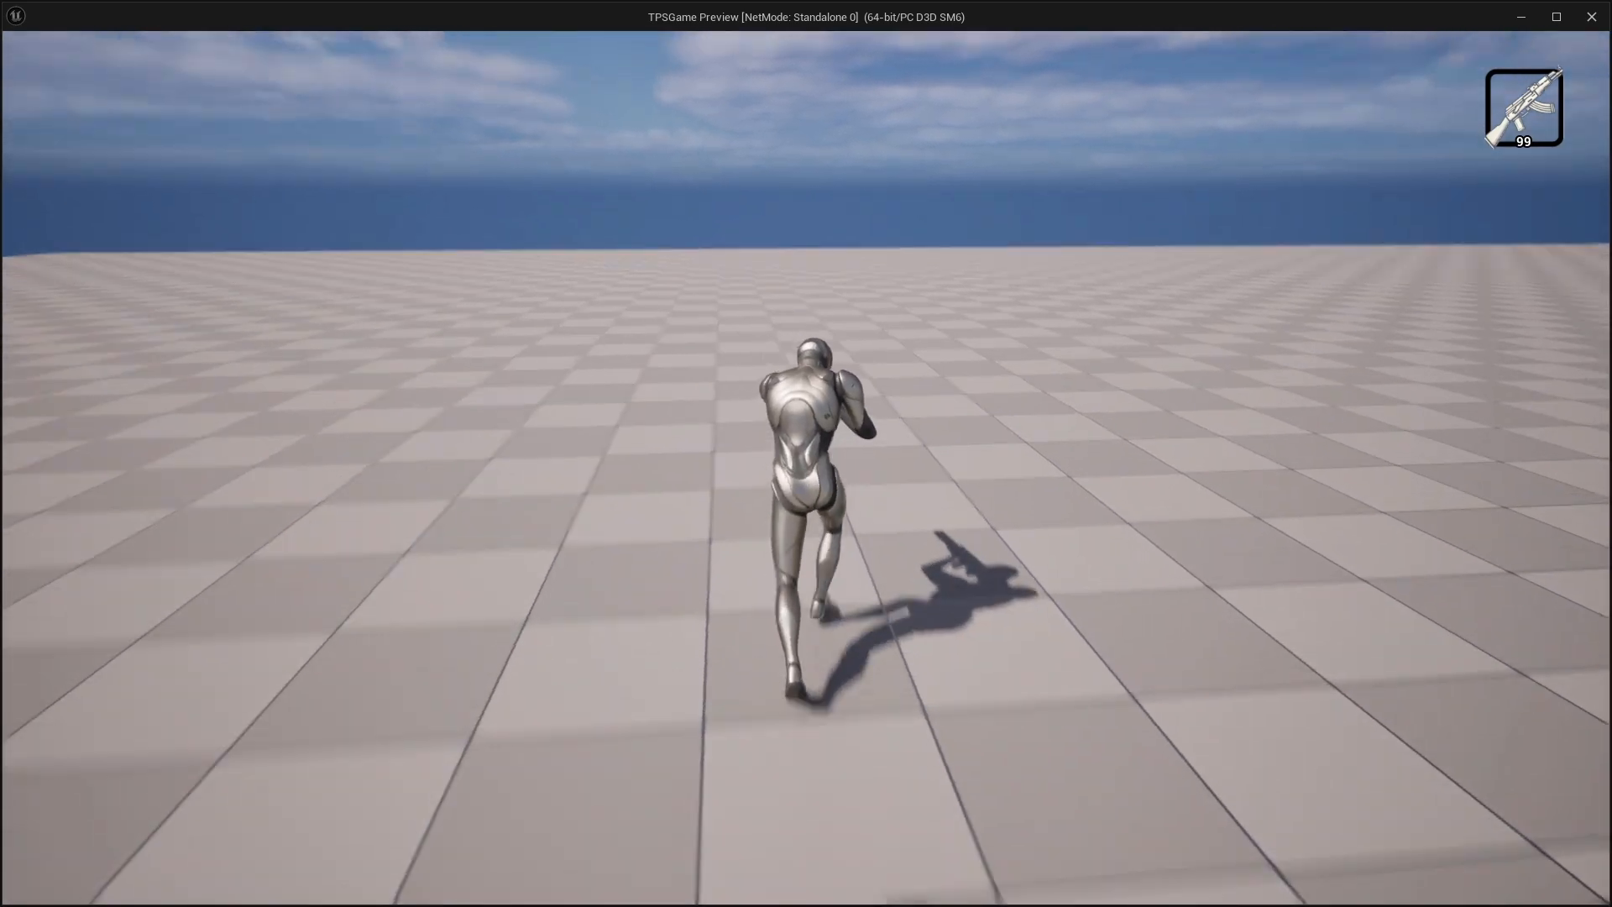
key("w")
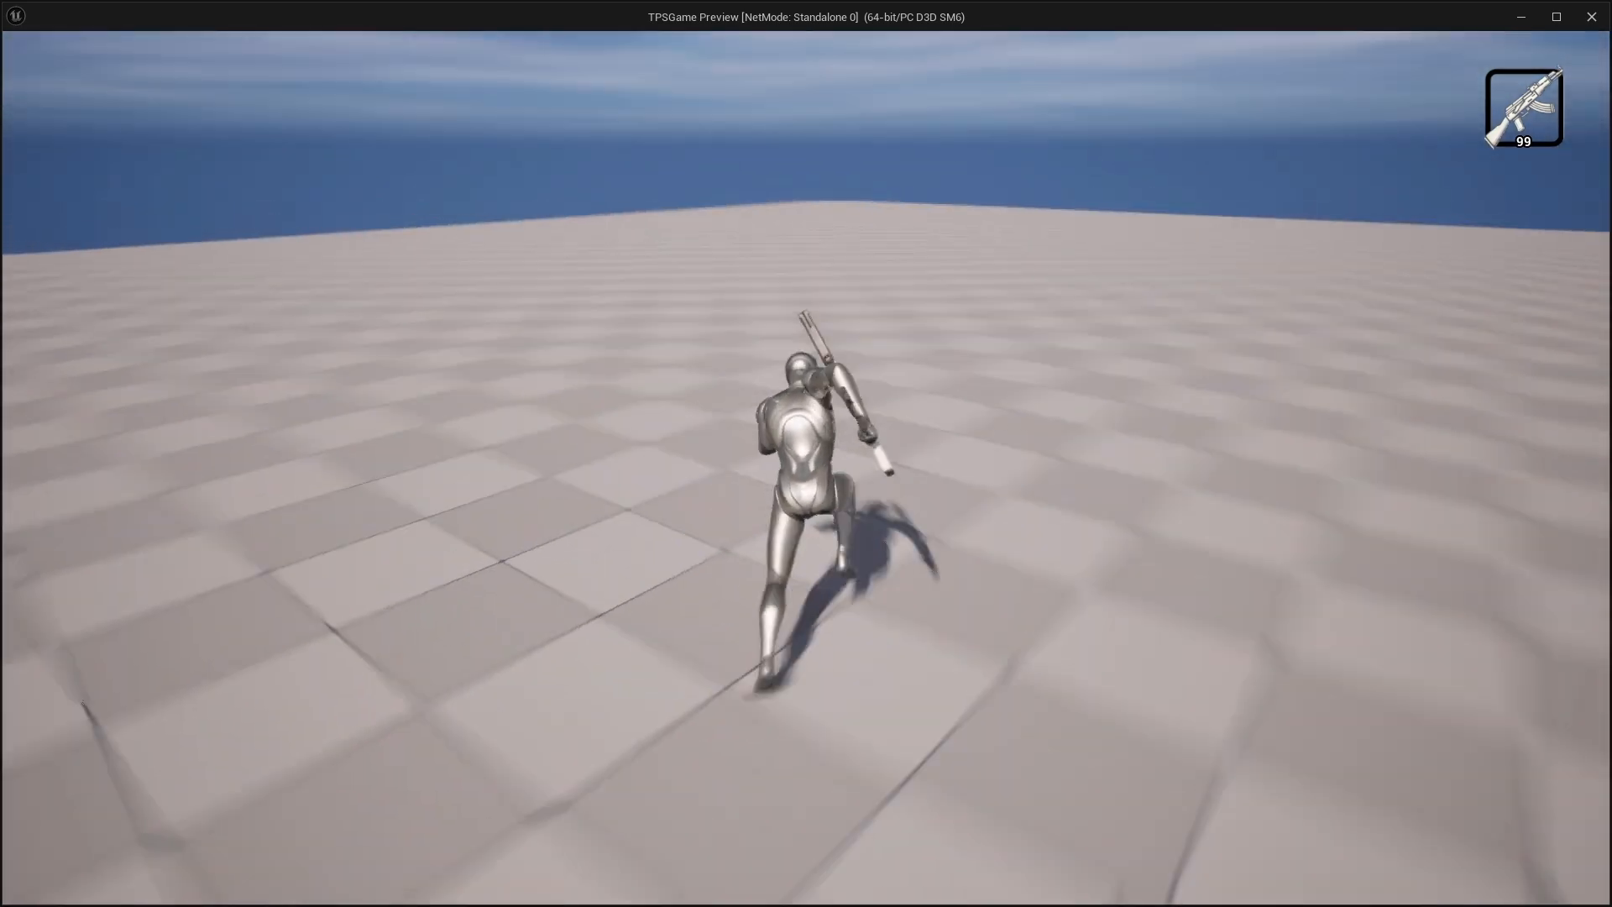
key("w")
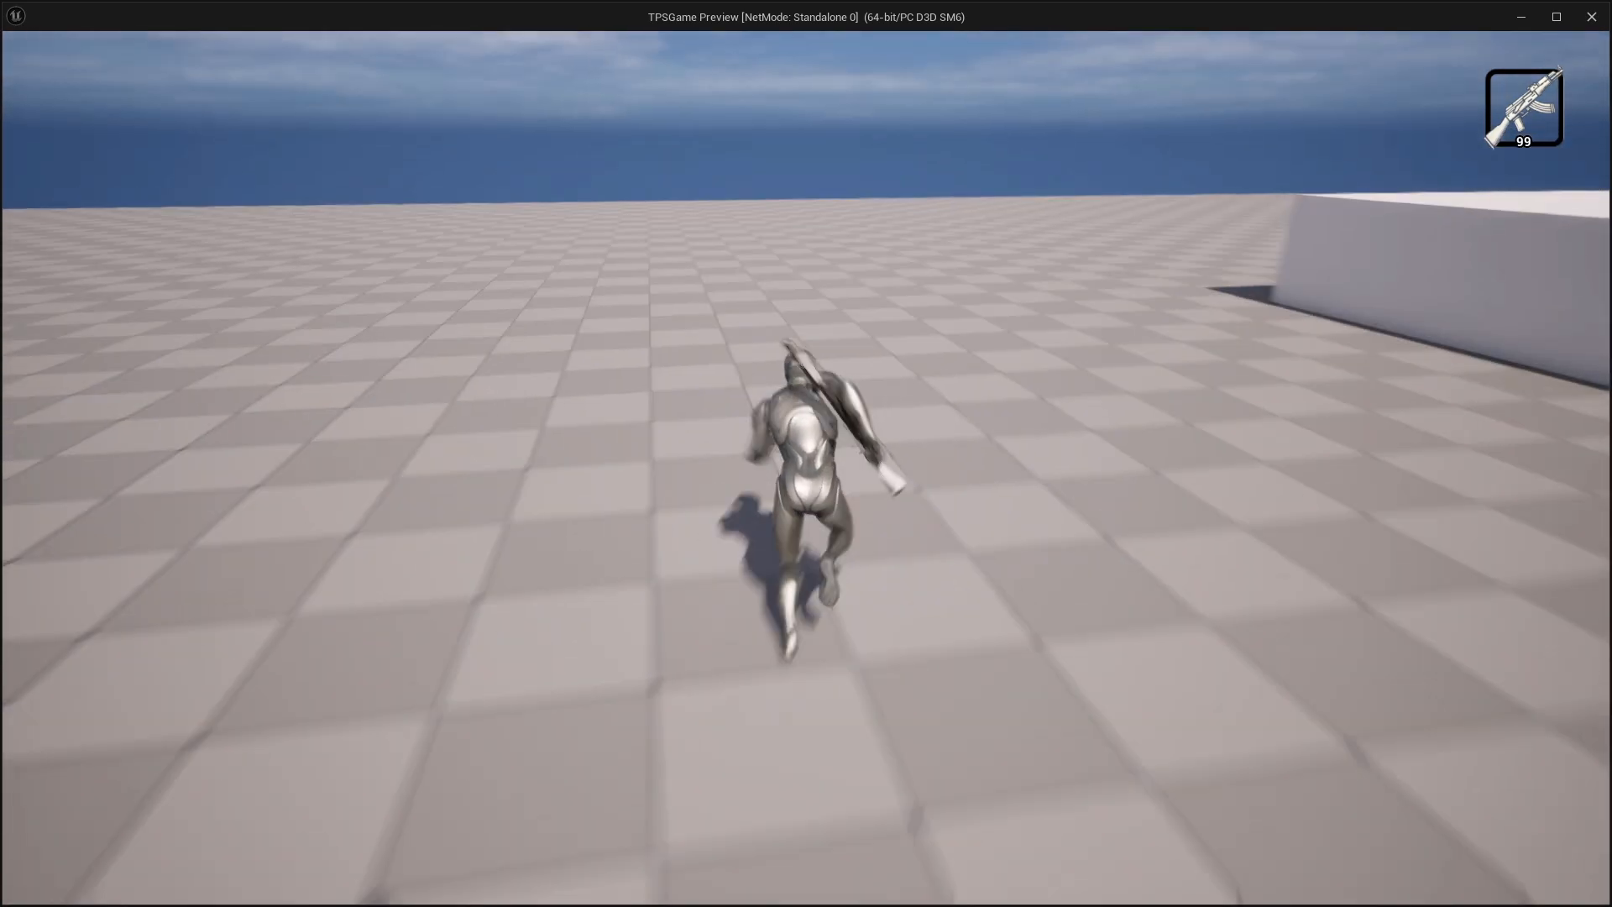
key("w")
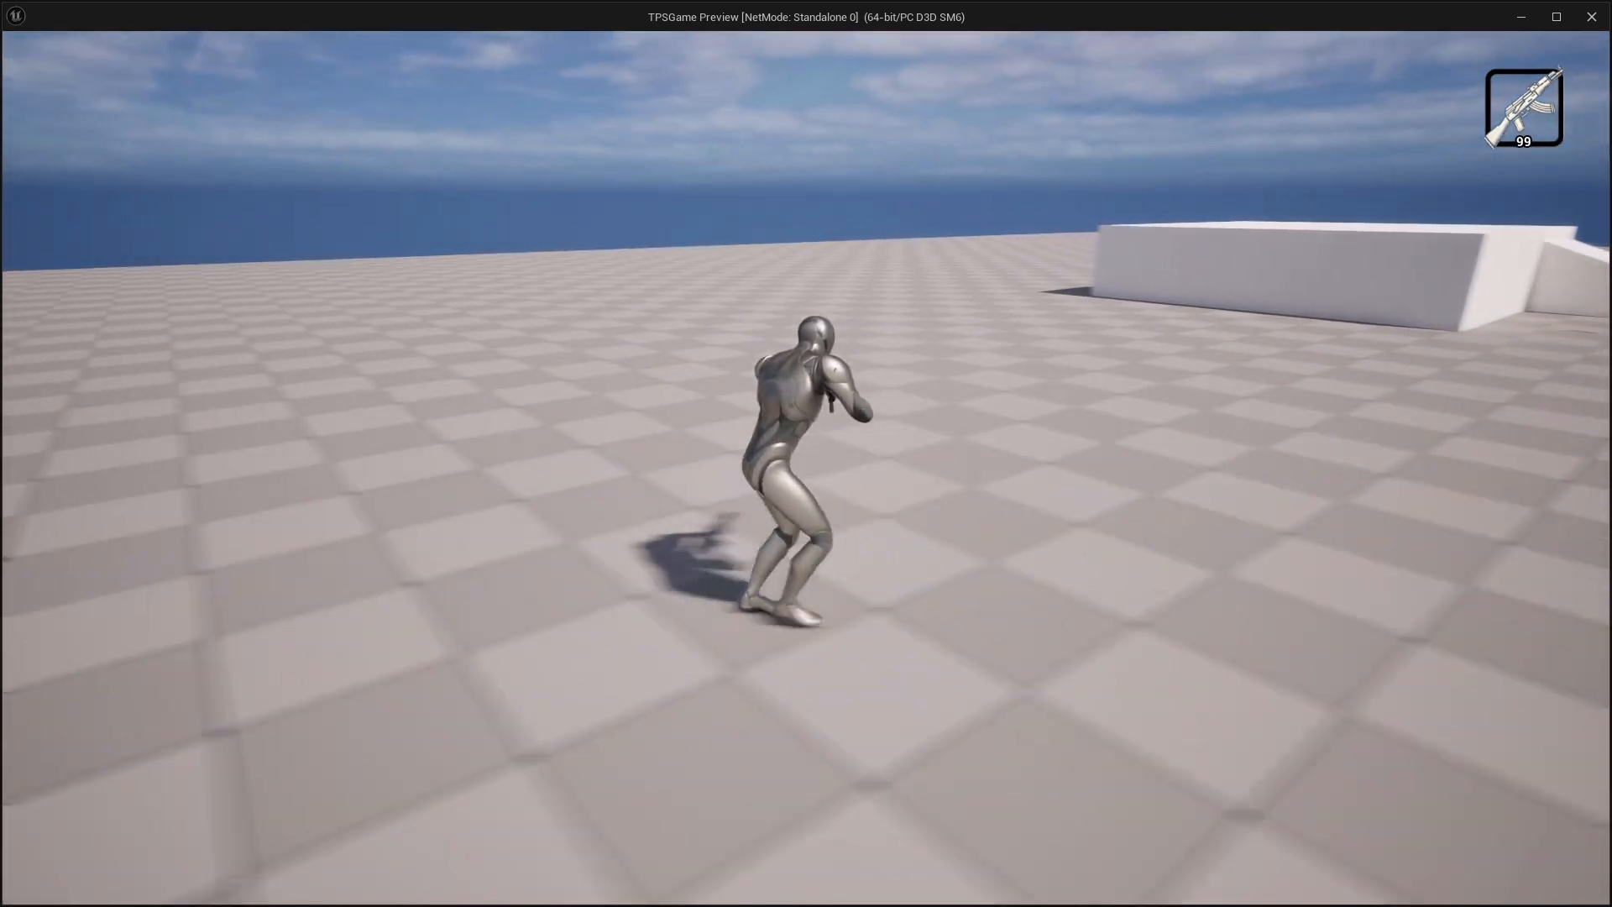
key("w")
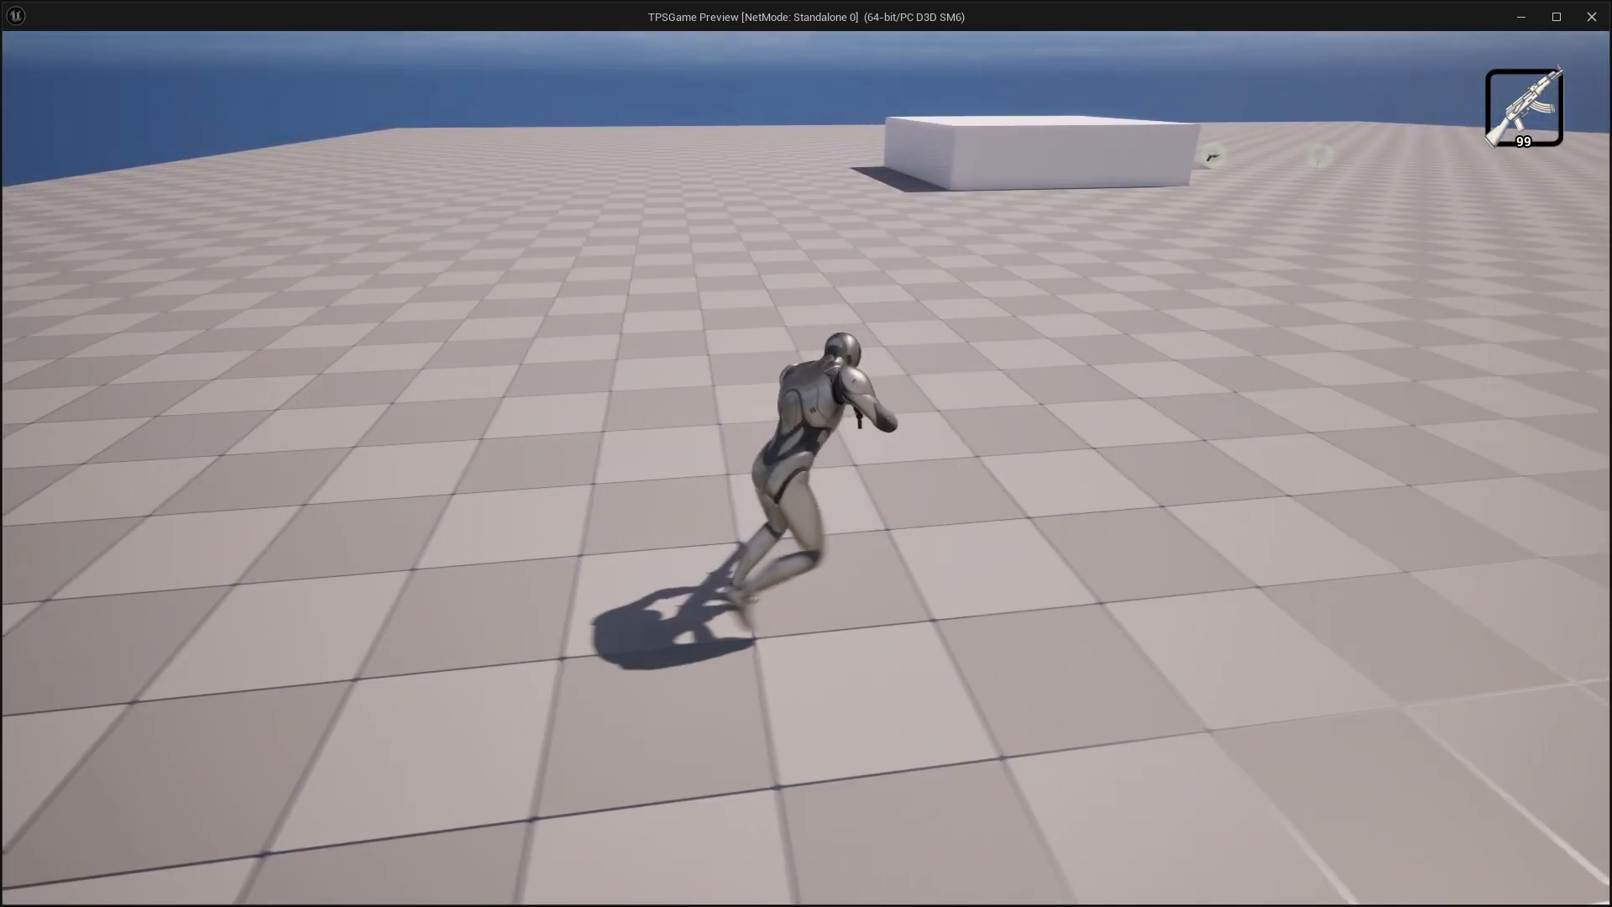
key("w")
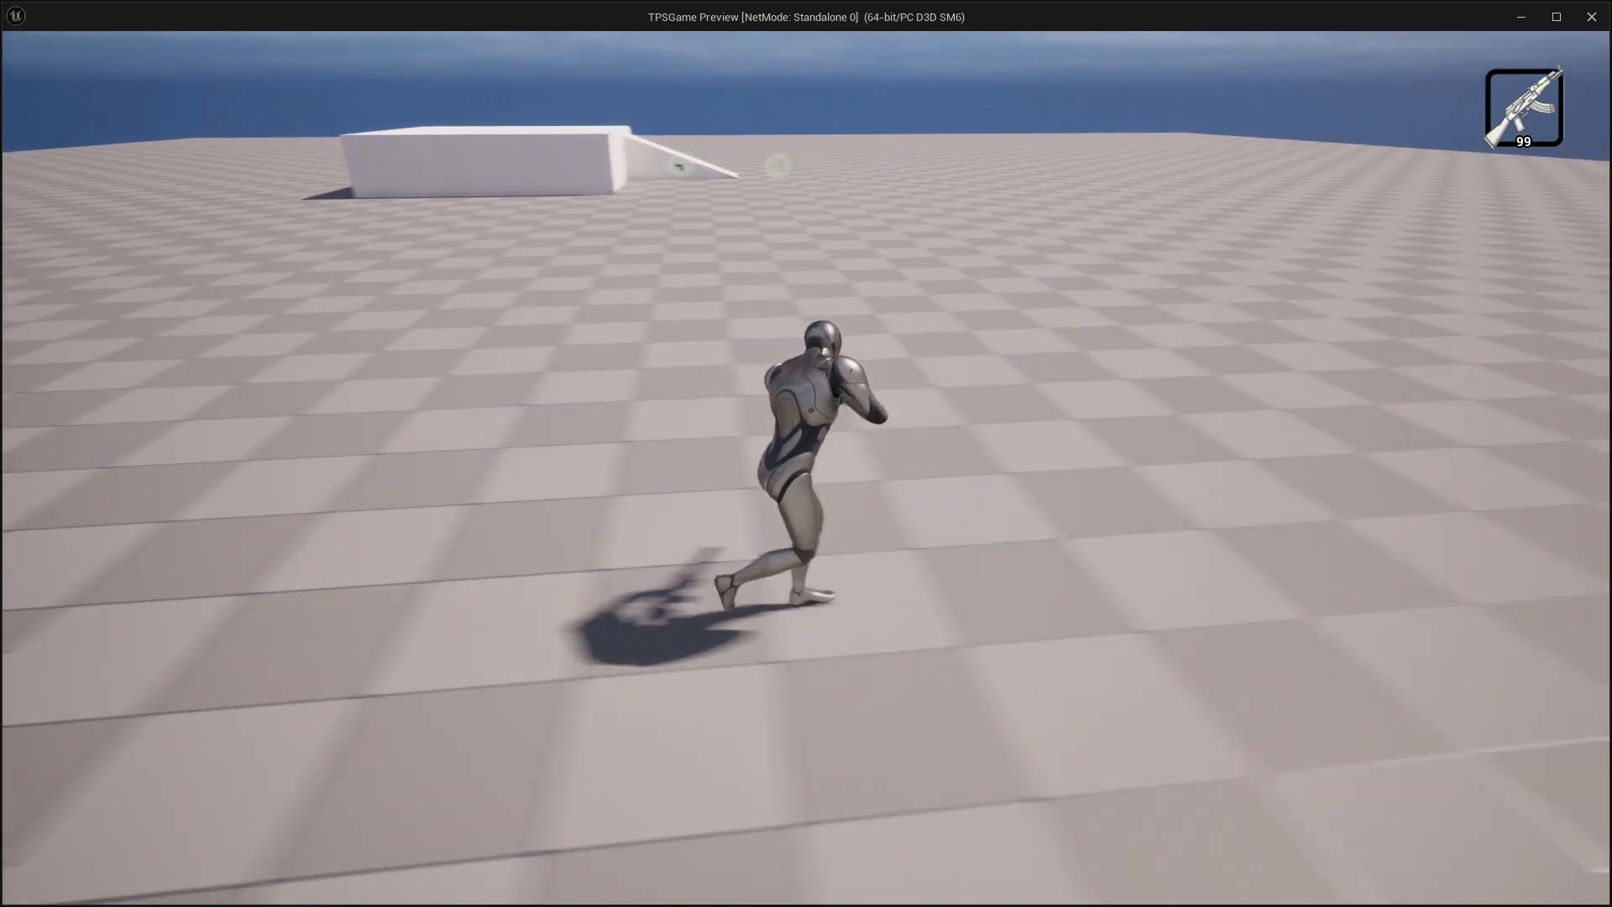
key("w")
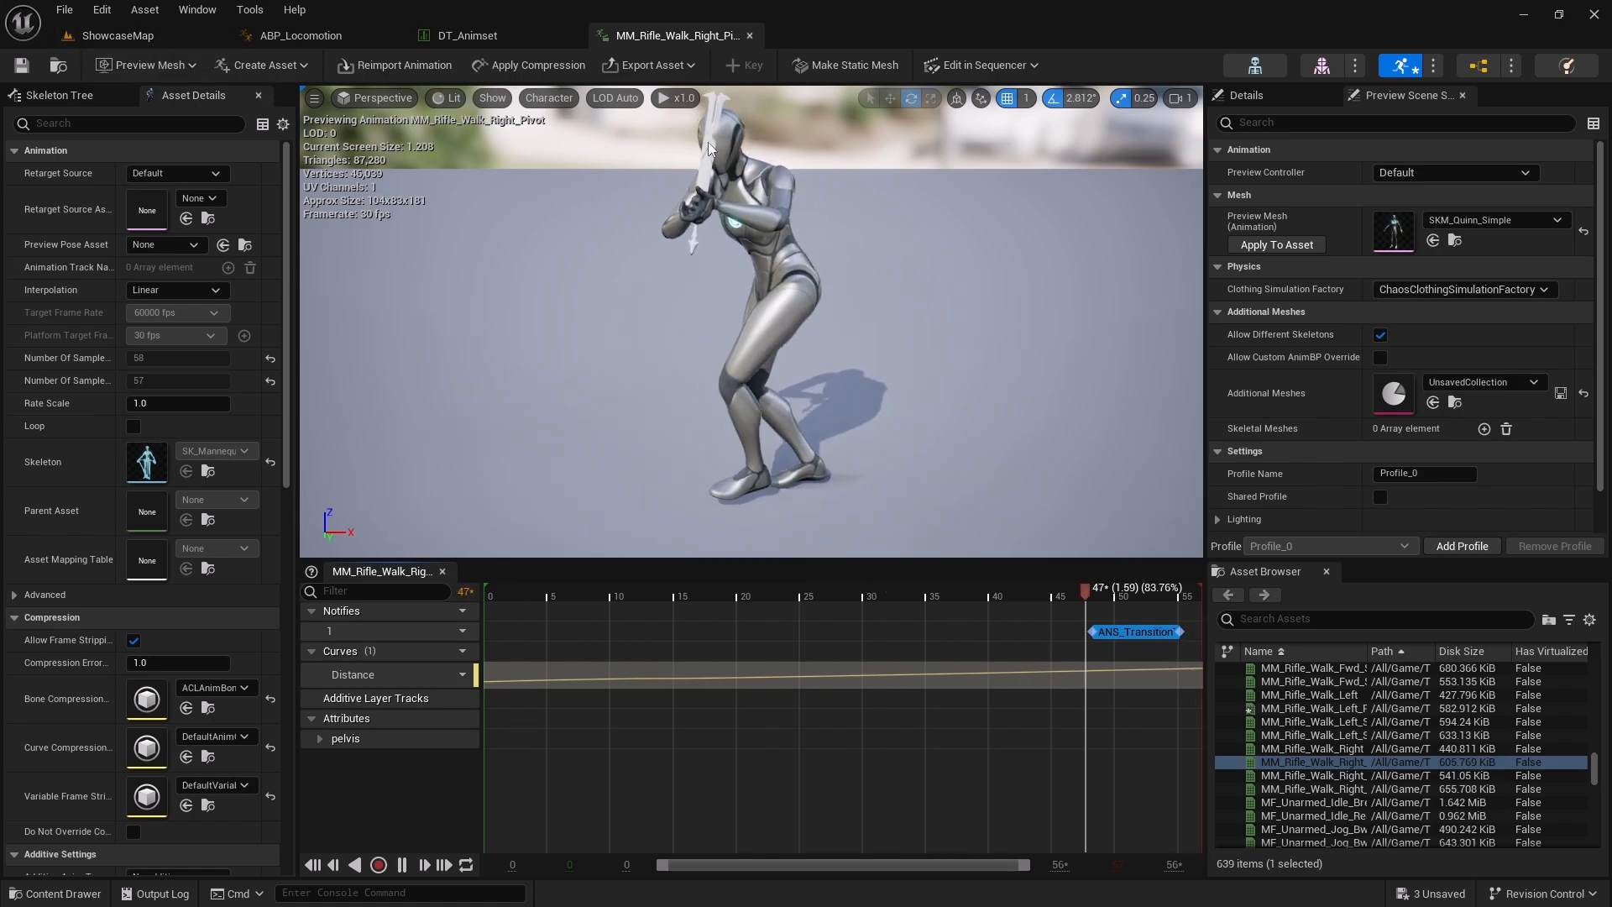
Find the Crouch pivot cardinals in the rifle row and add an ANS_TransitionToLocomotion notify state to MM_Rifle_Crouch_Walk_Fwd_Pivot
left_click(146, 36)
left_click(480, 37)
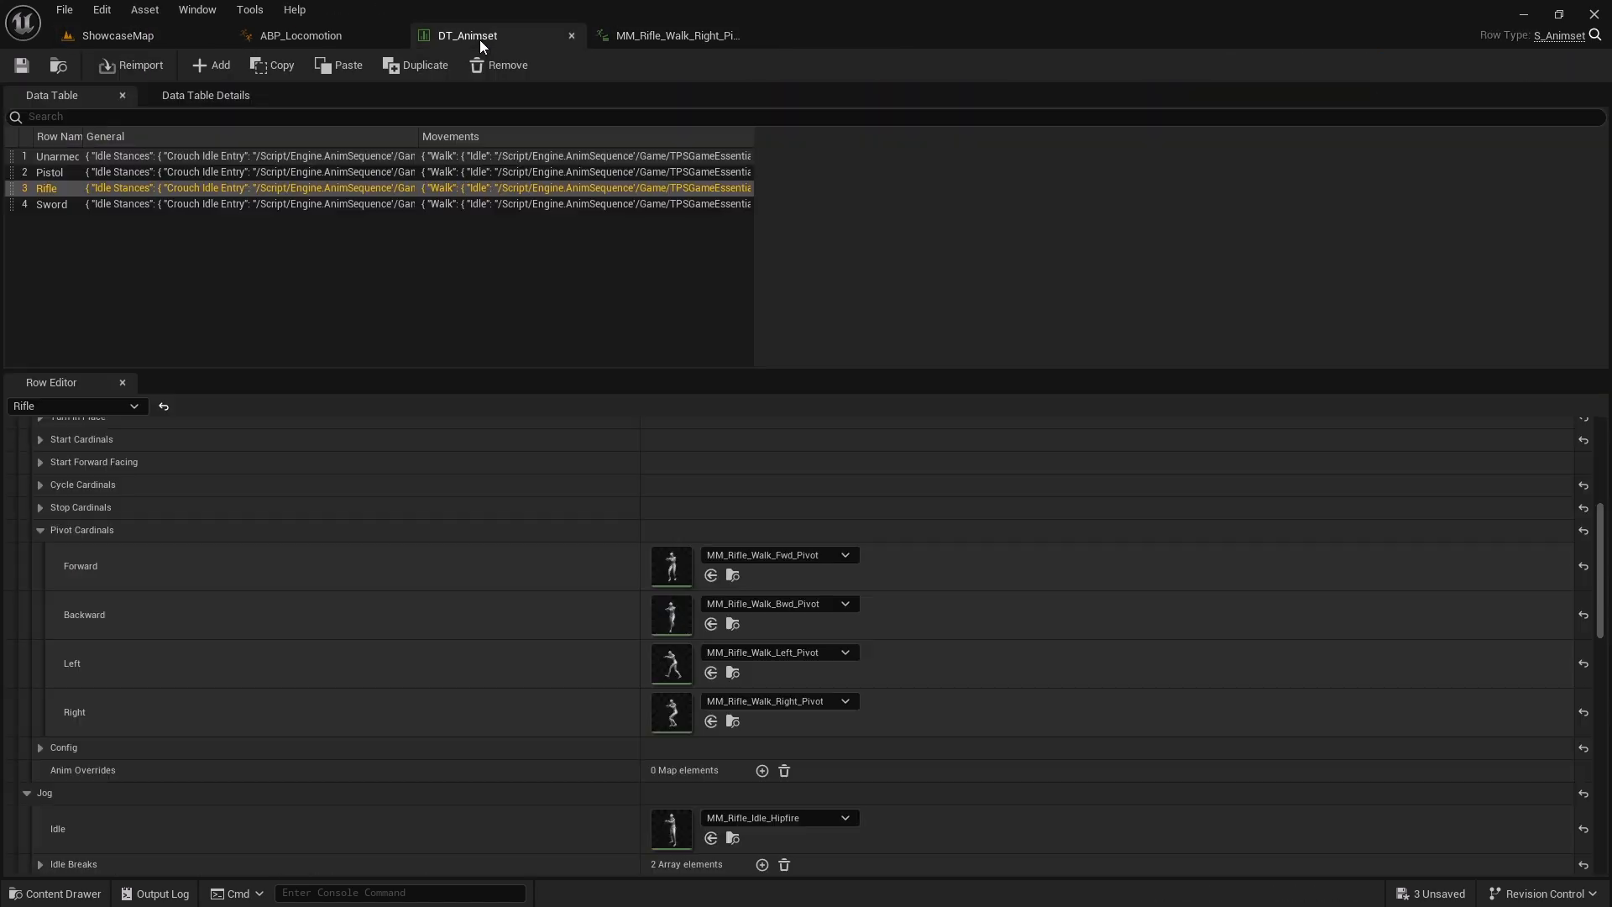
scroll(293, 603, "down", 10)
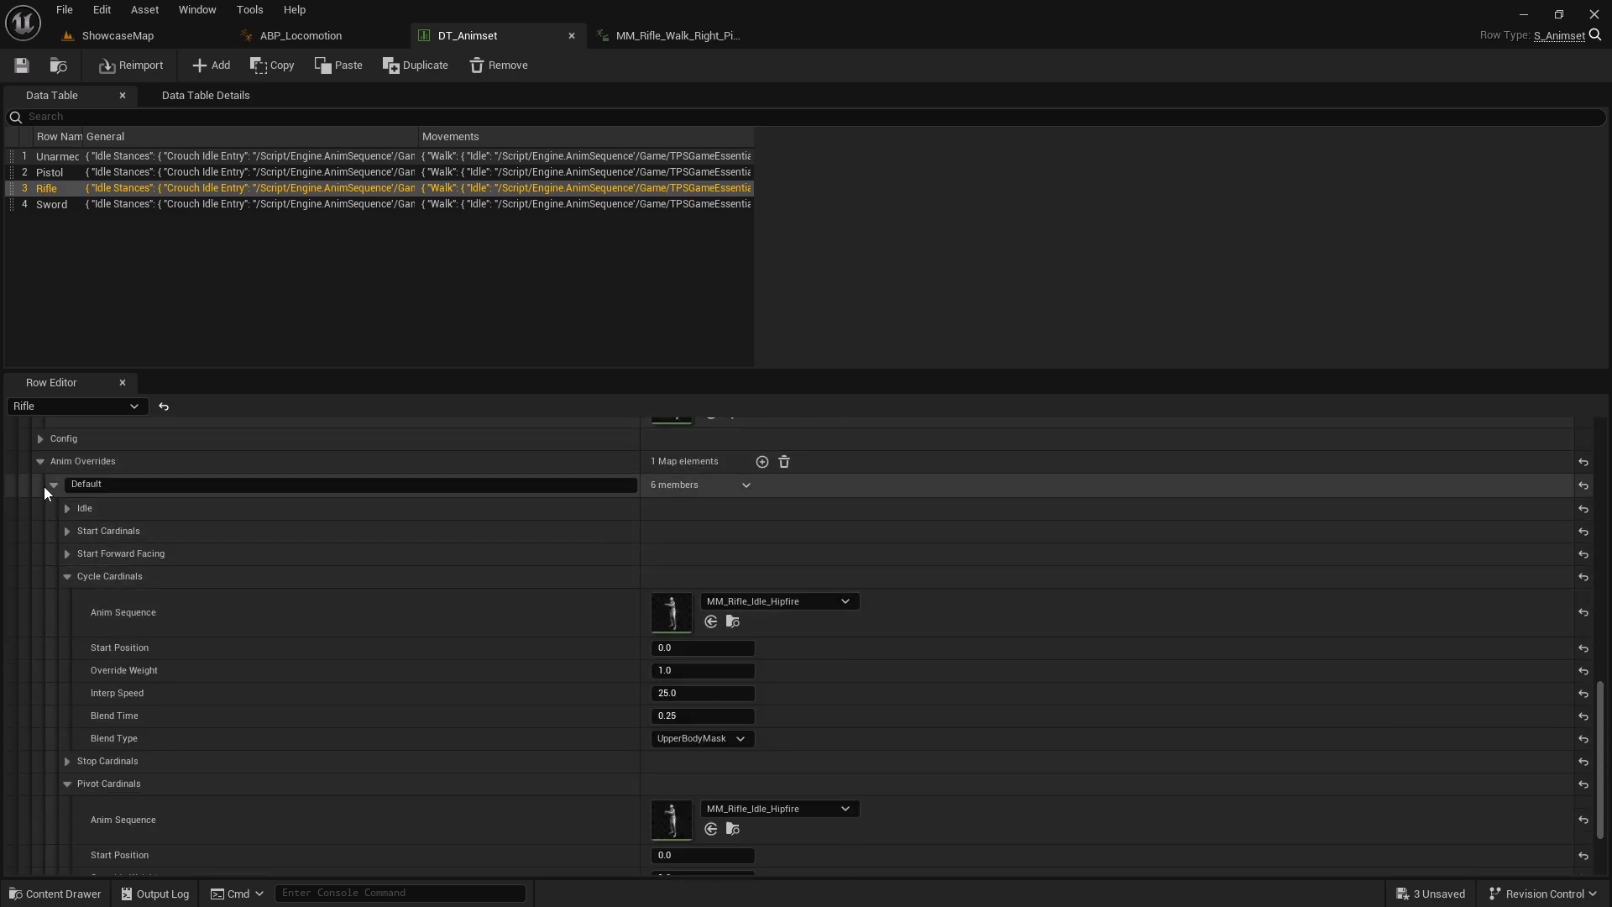
left_click(53, 485)
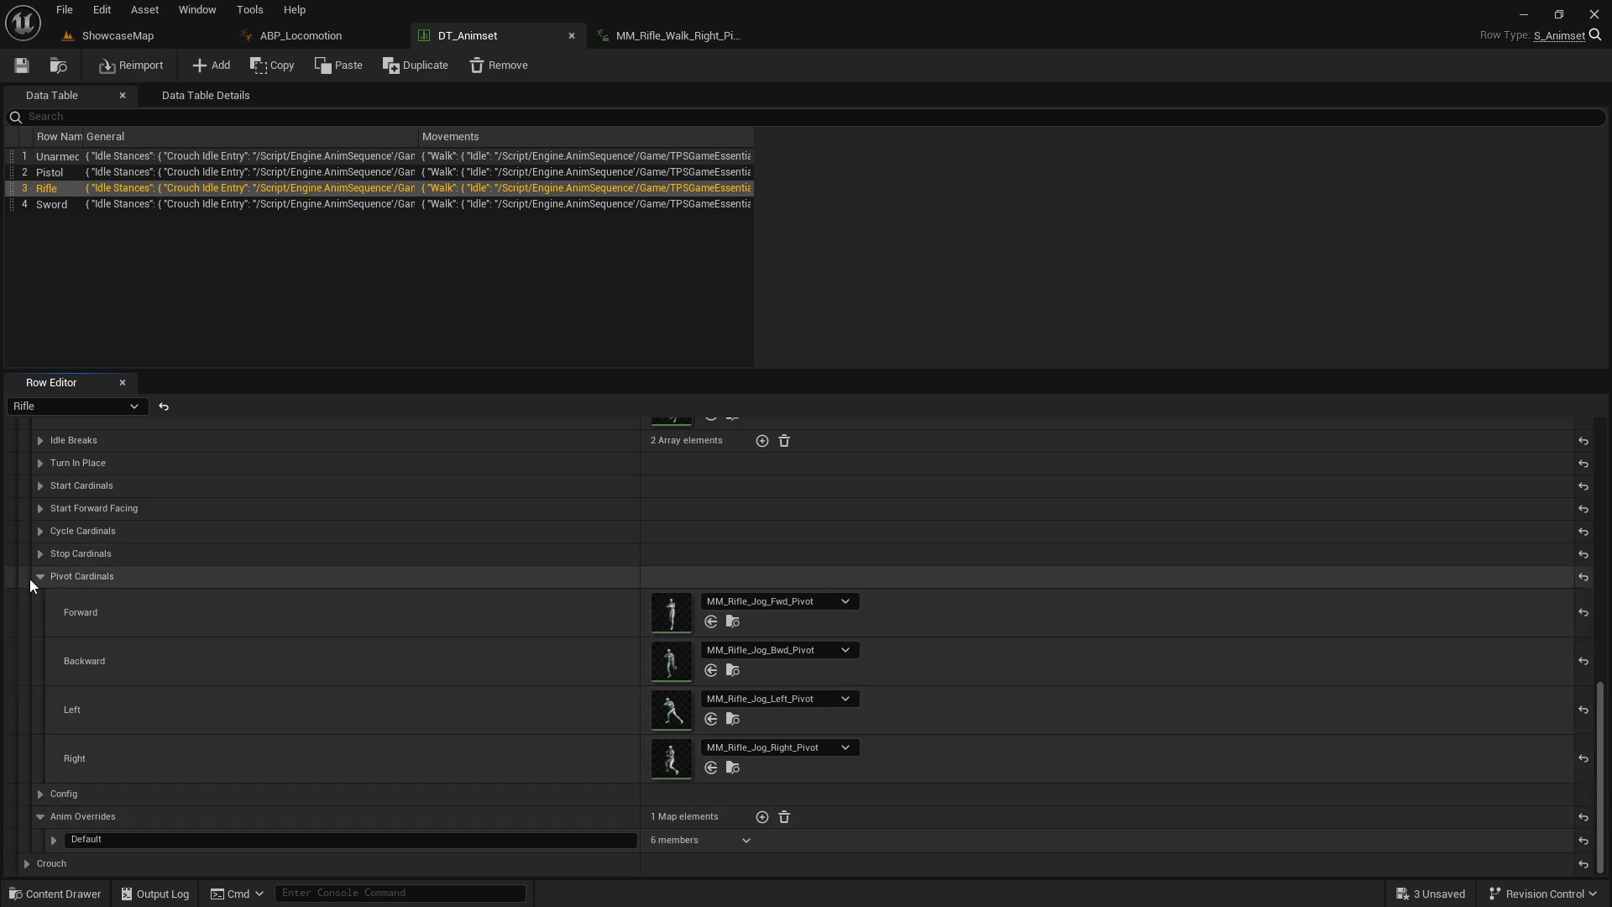
left_click(32, 858)
scroll(34, 844, "down", 3)
left_click(41, 819)
scroll(40, 819, "down", 3)
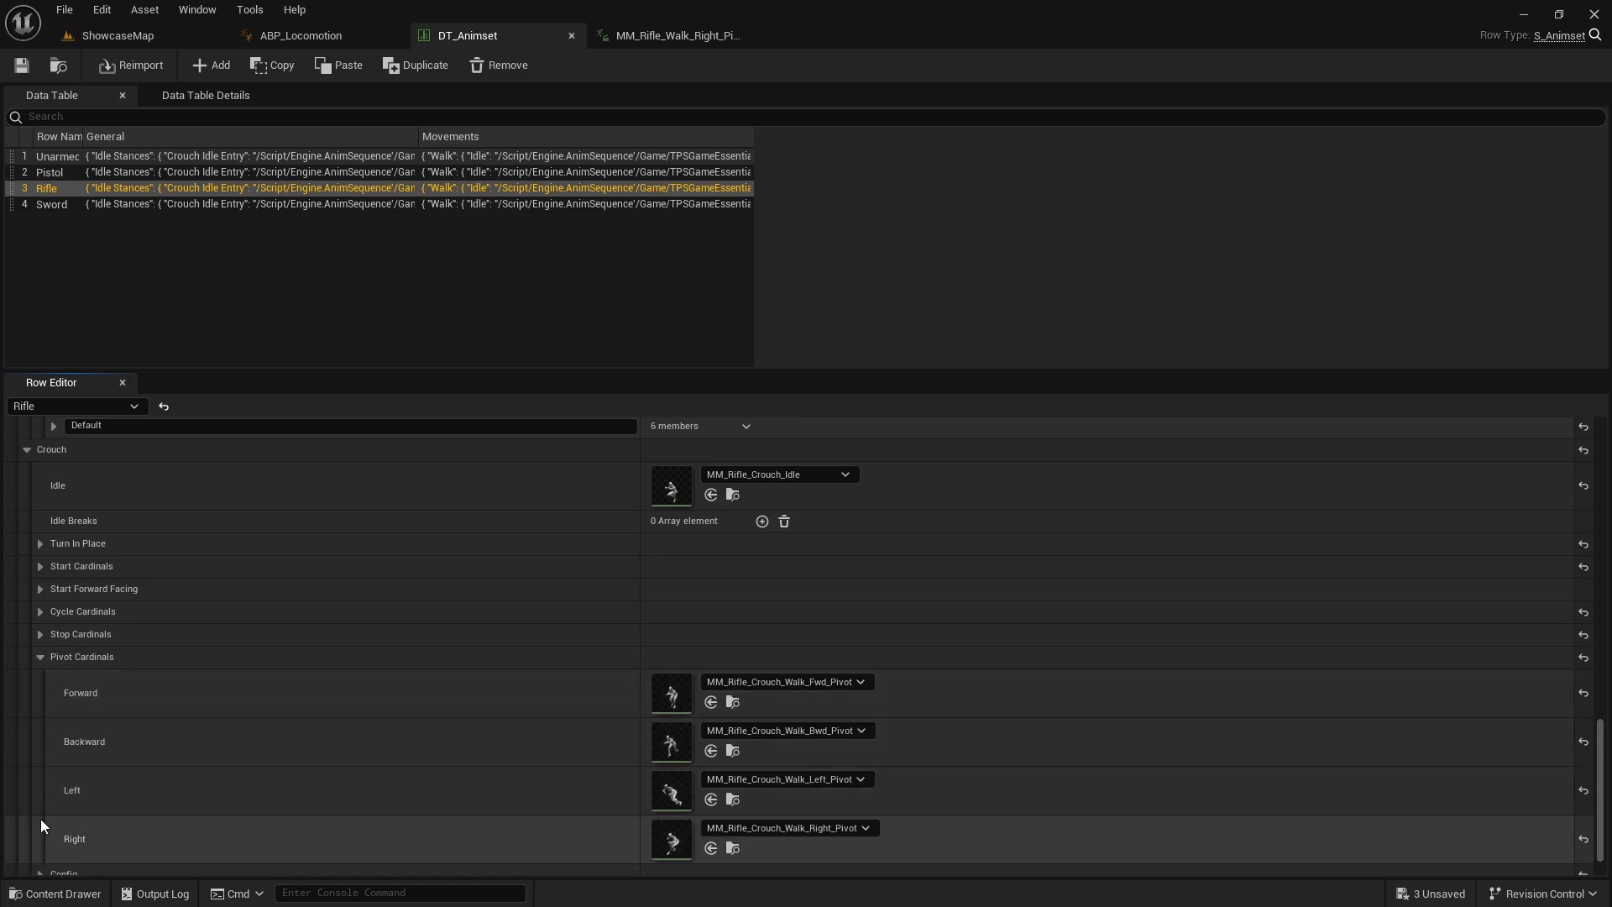
left_click(733, 667)
double_click(937, 791)
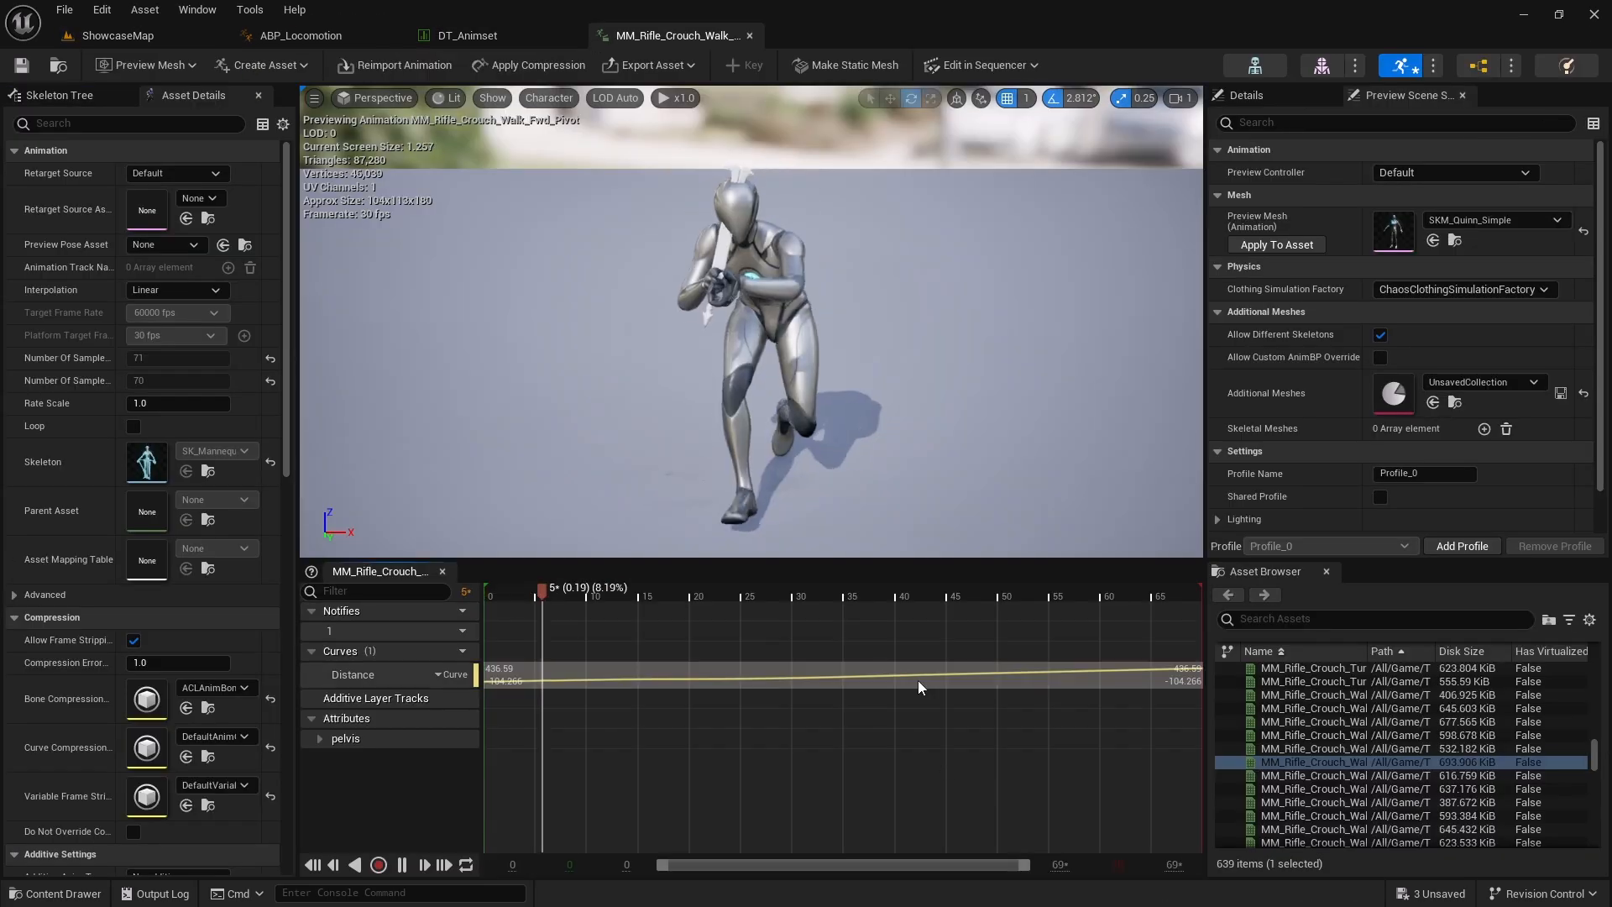
right_click(1101, 626)
mouse_move(1166, 682)
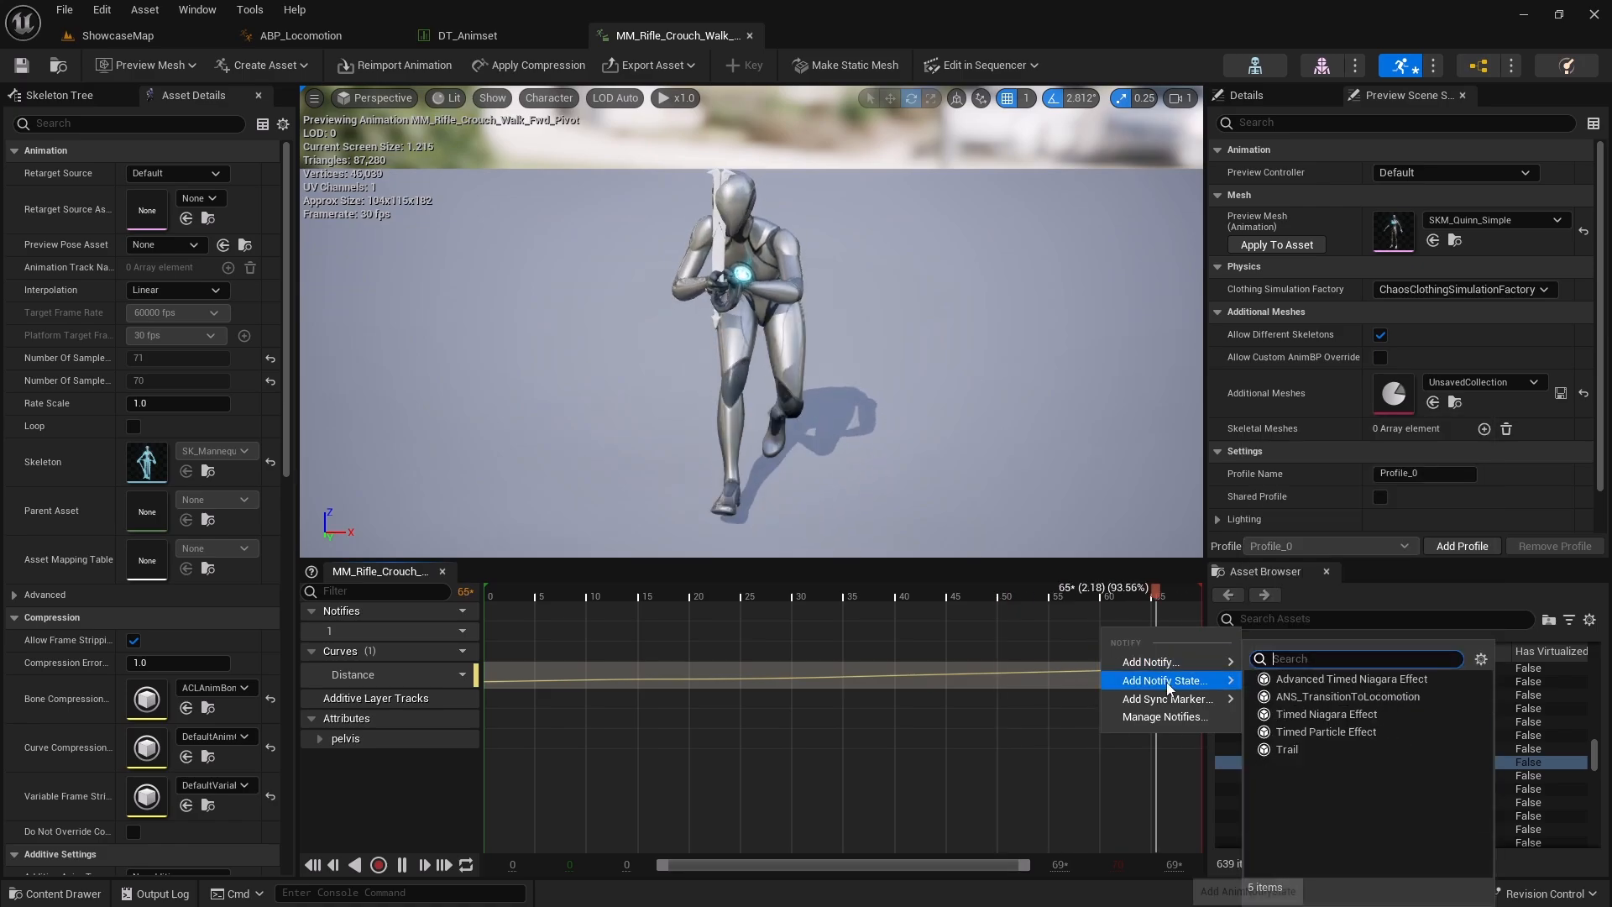
left_click(1307, 696)
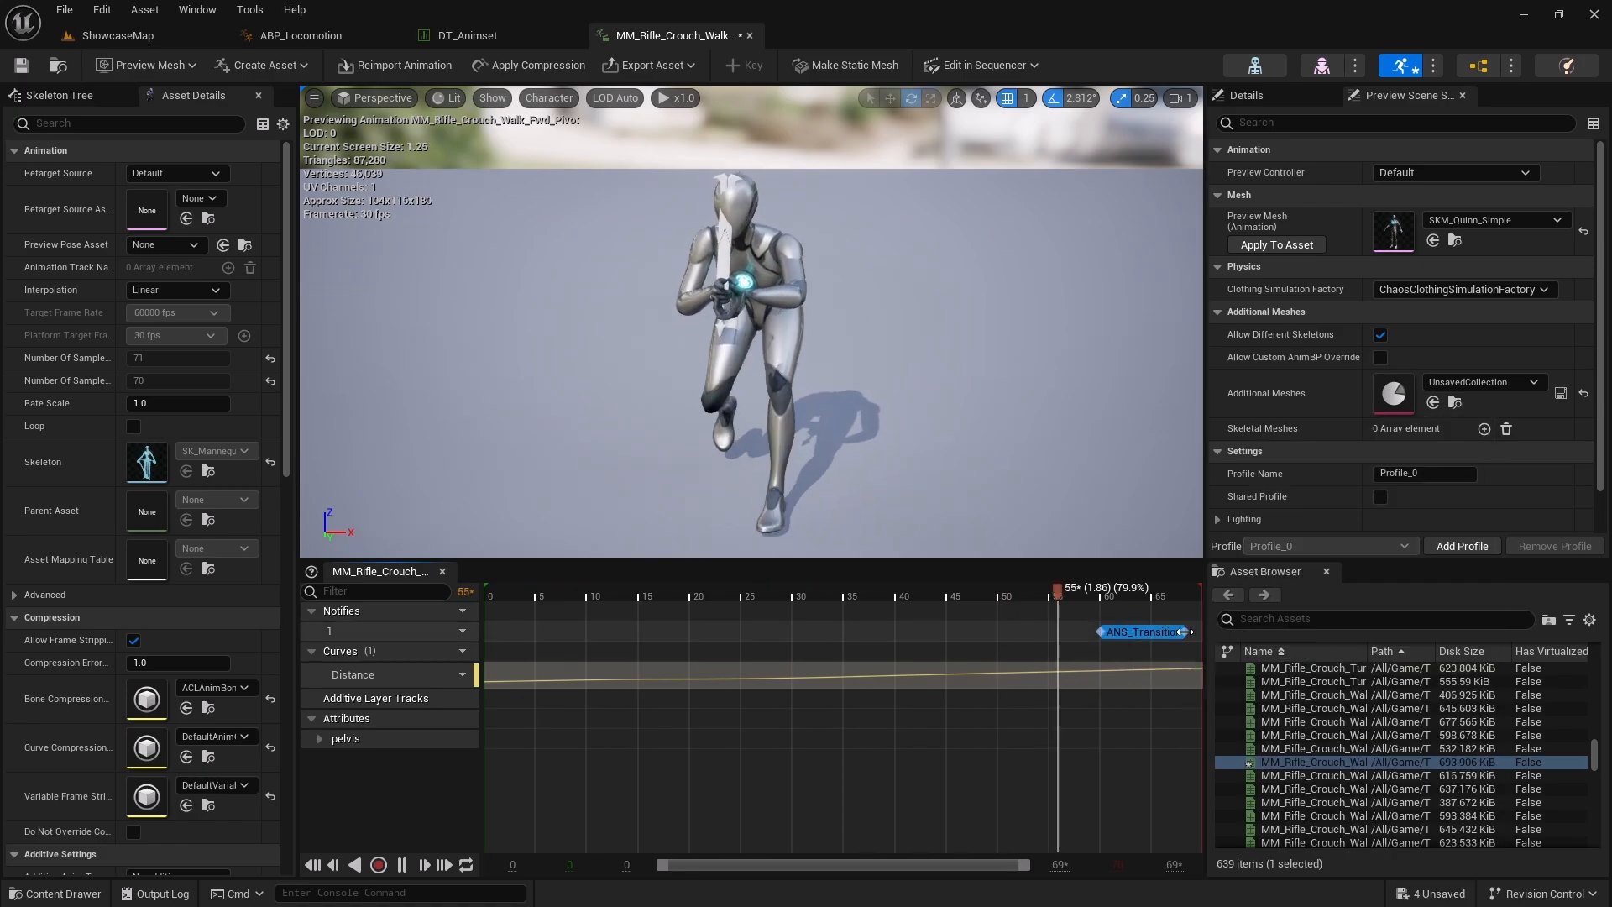
Open MM_Rifle_Crouch_Walk_Bwd_Pivot from the data table and add an ANS_TransitionToLocomotion notify state near its end
left_click(468, 36)
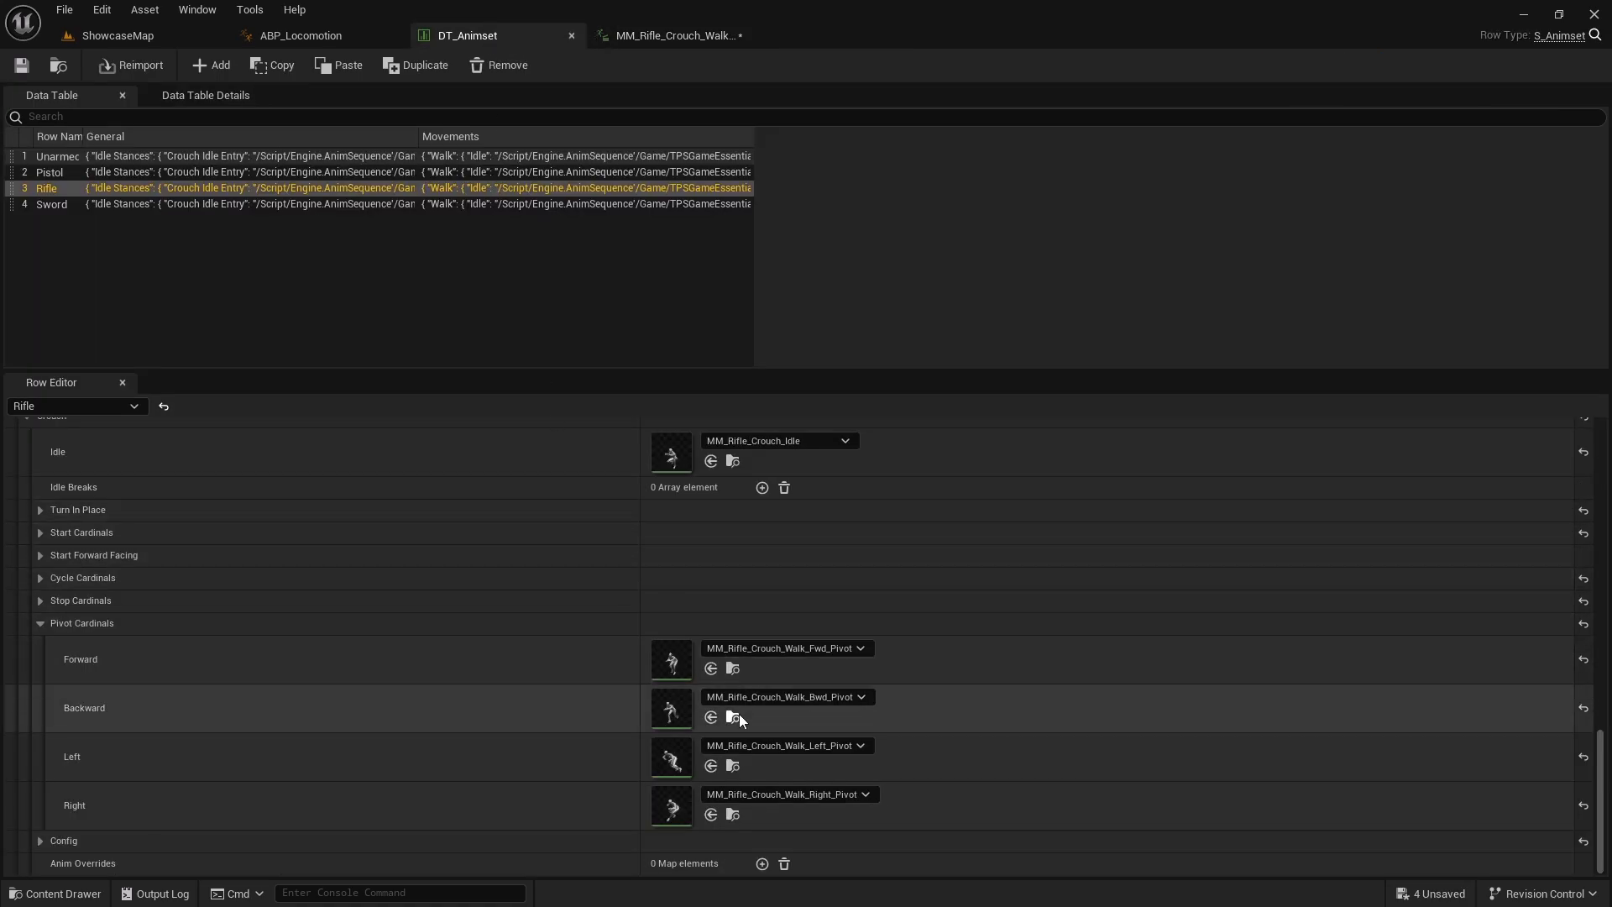
left_click(737, 716)
double_click(586, 793)
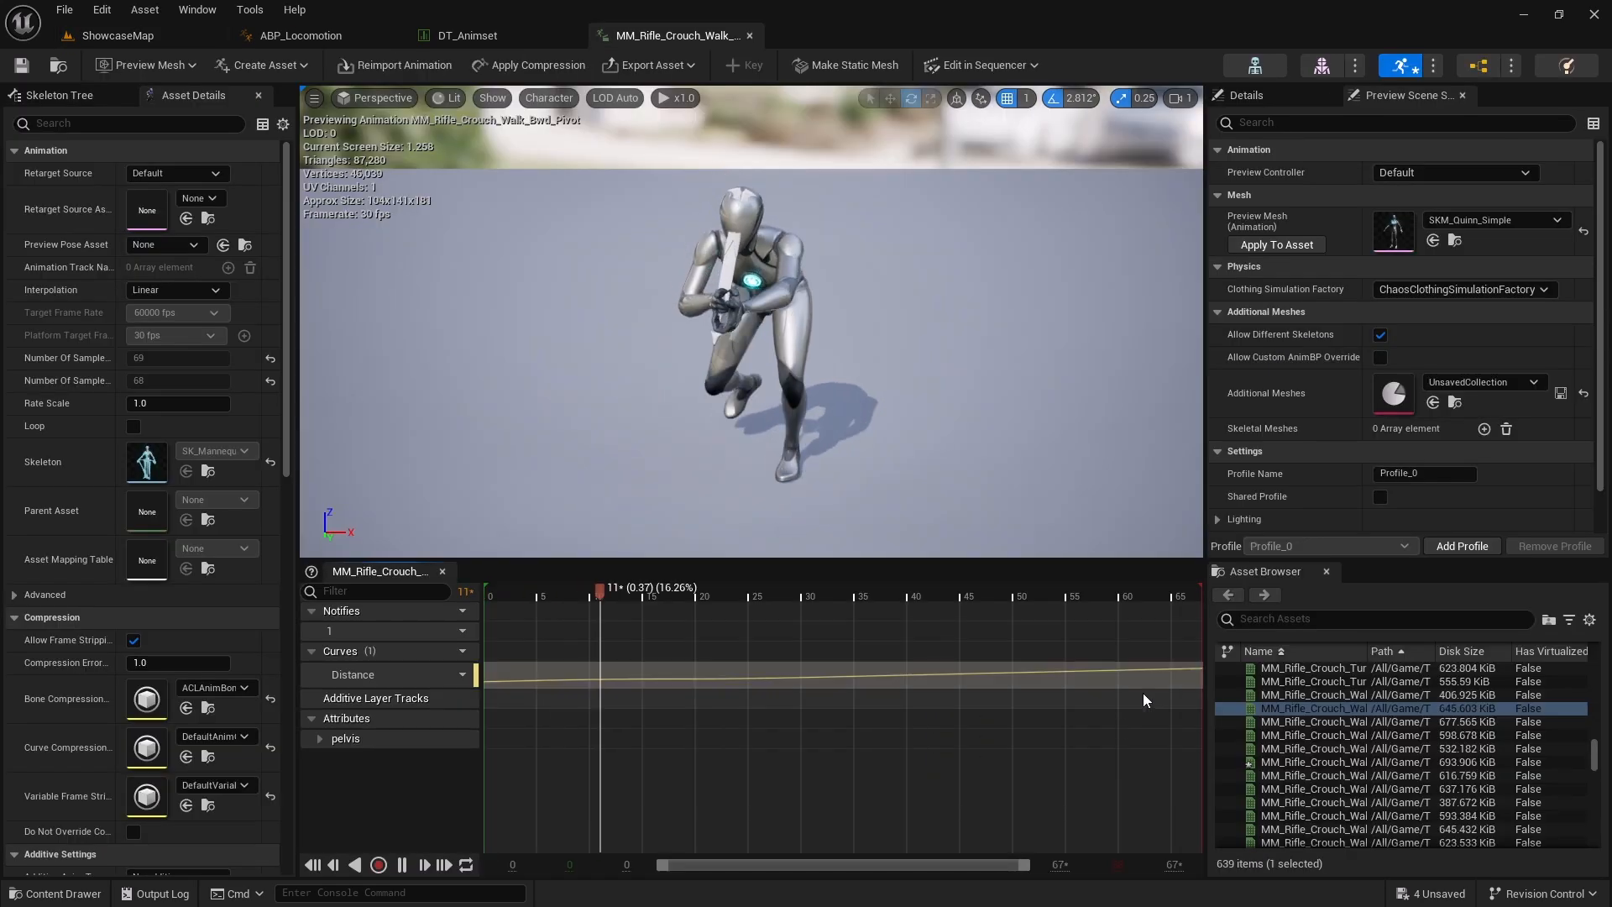
right_click(1098, 628)
mouse_move(1167, 682)
left_click(1315, 696)
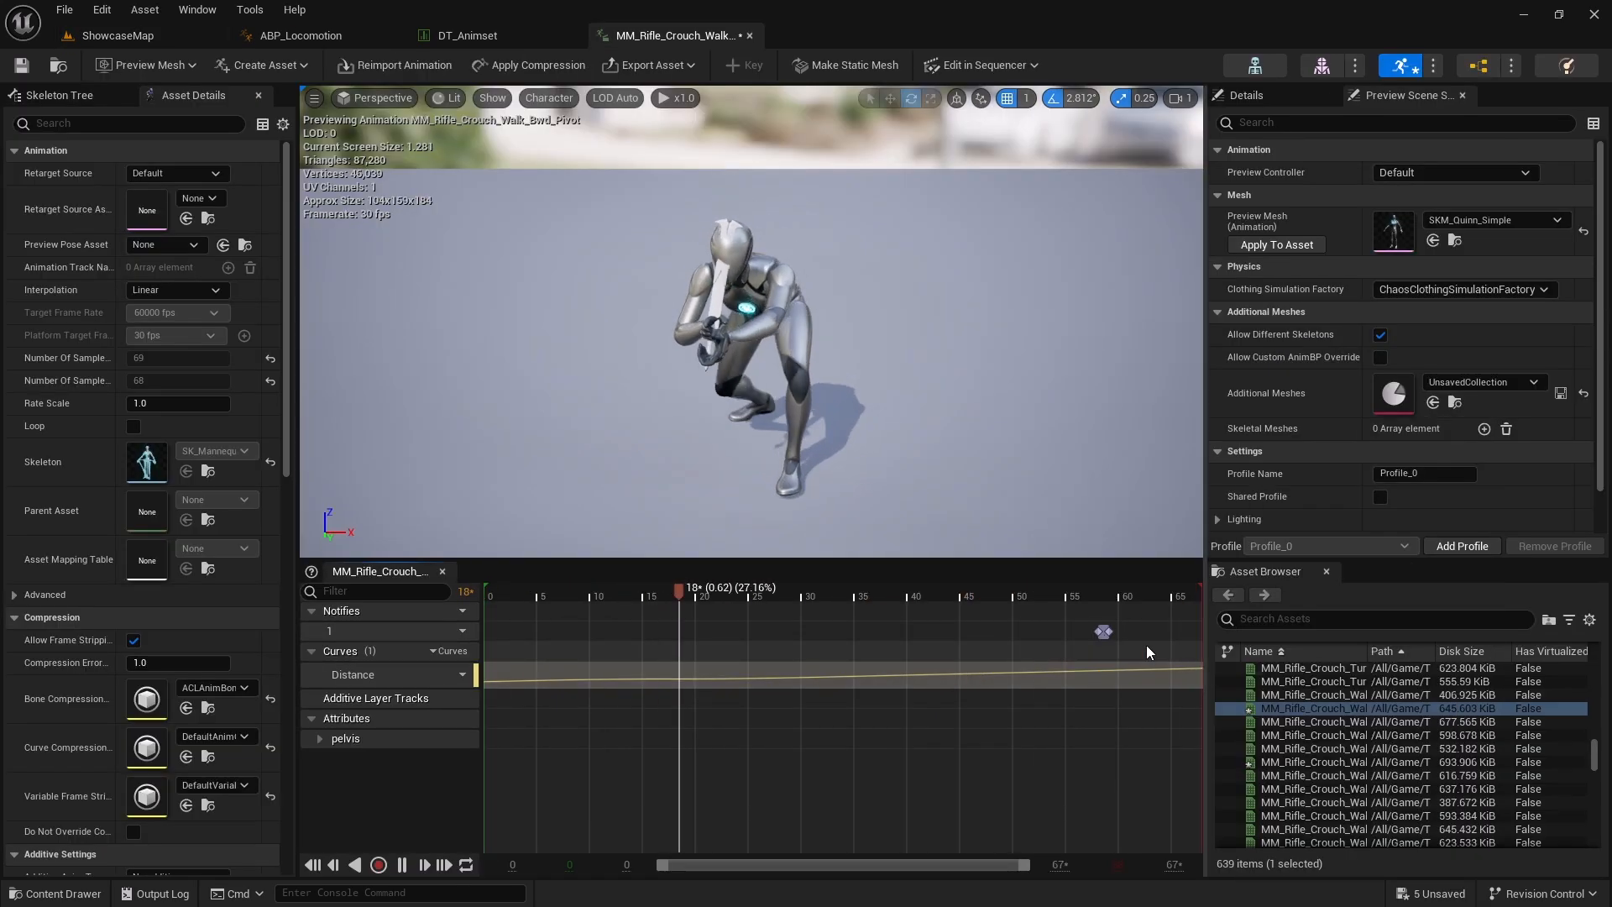
Open MM_Rifle_Crouch_Walk_Left_Pivot from the data table and add an ANS_TransitionToLocomotion notify state near its end
left_click(462, 30)
left_click(732, 760)
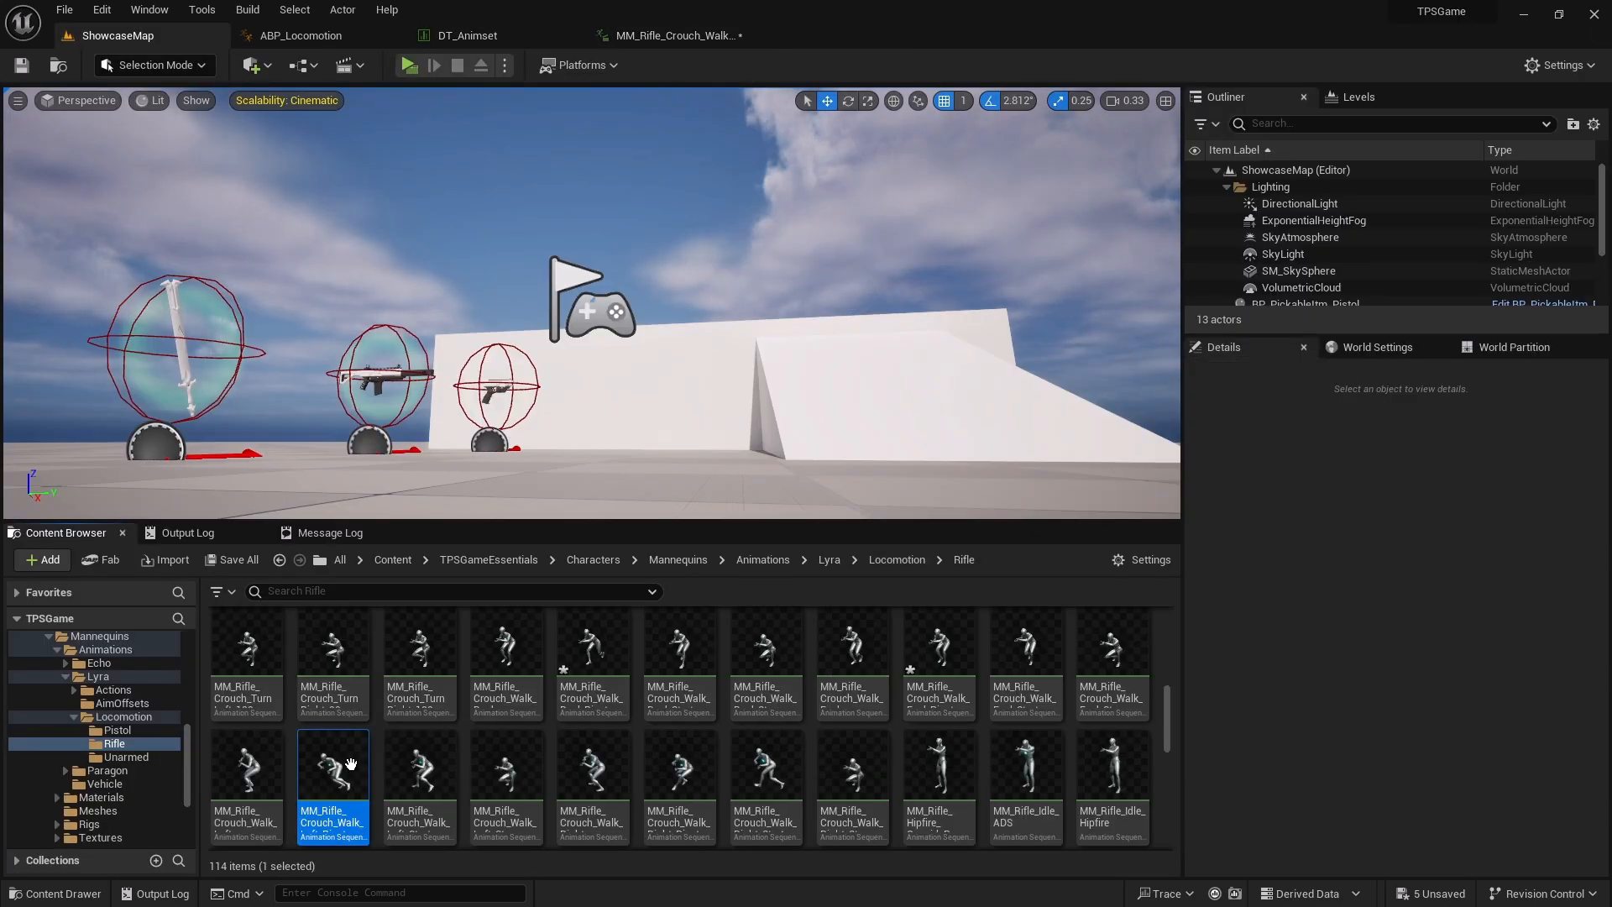
double_click(338, 765)
right_click(1108, 626)
mouse_move(1171, 679)
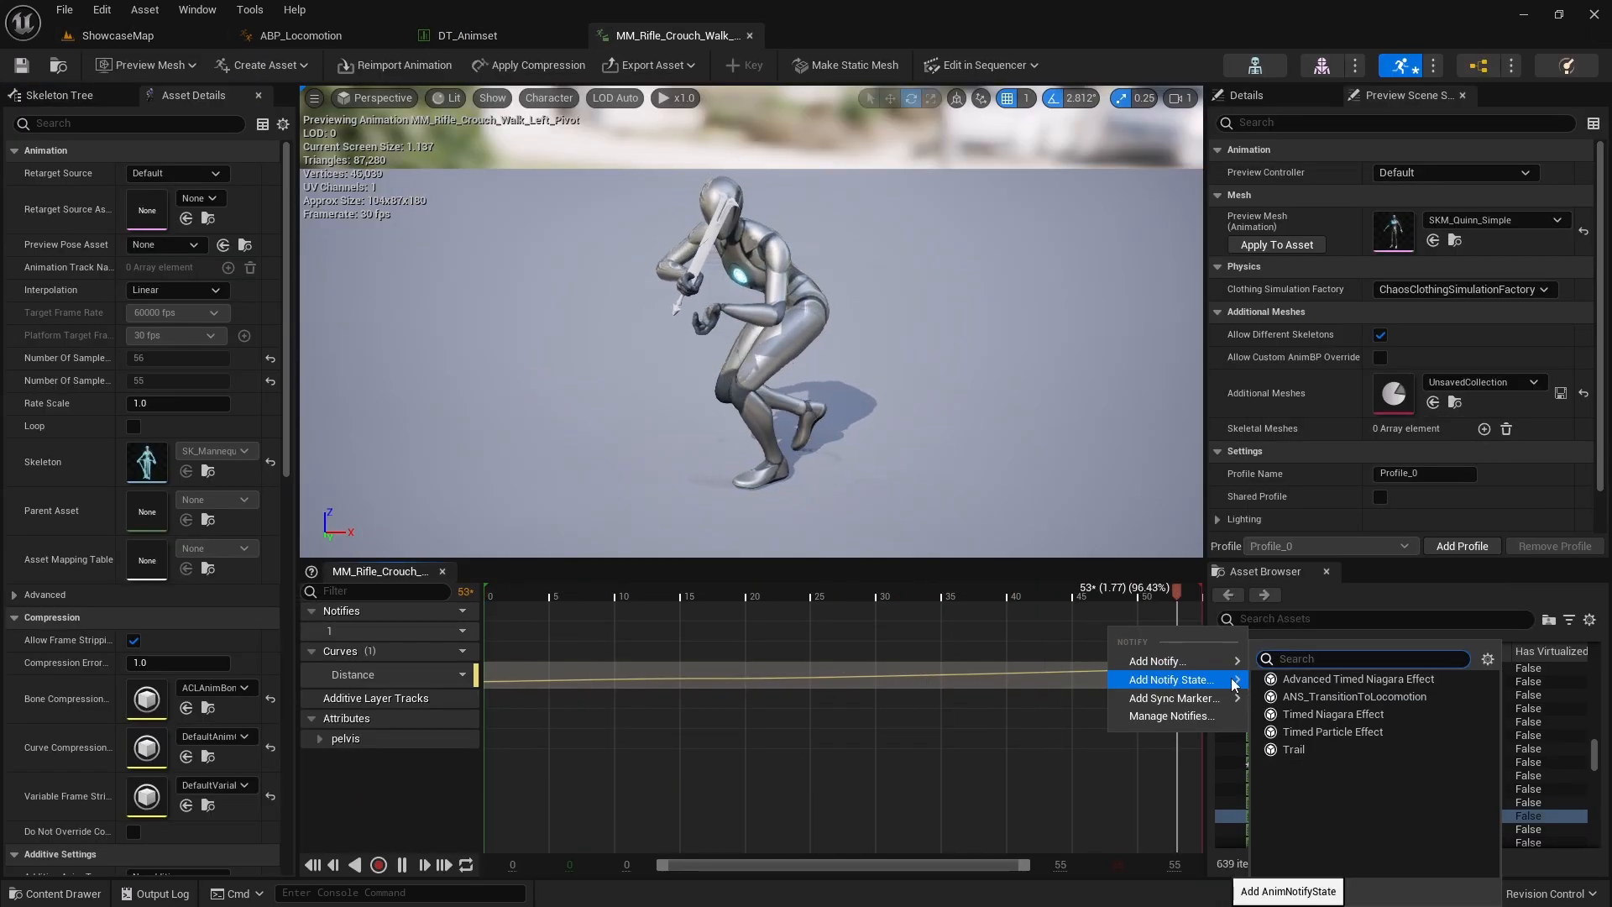
left_click(1313, 698)
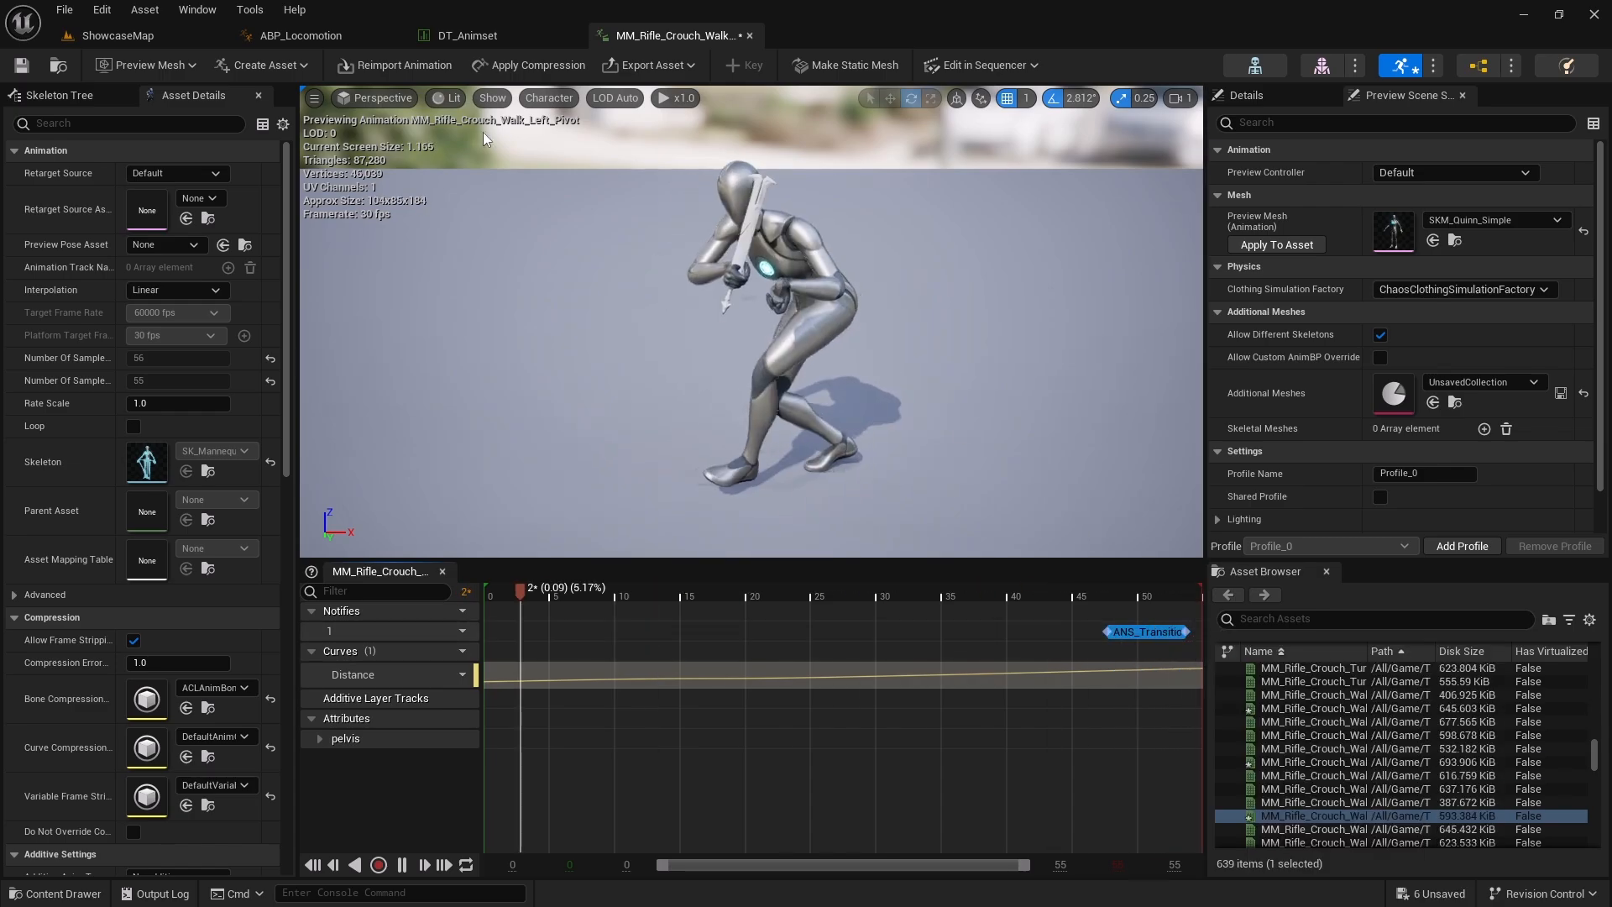
Add an ANS_TransitionToLocomotion notify state to the end of MM_Rifle_Crouch_Walk_Right_Pivot, adjust its span, and save all assets
left_click(466, 35)
left_click(732, 813)
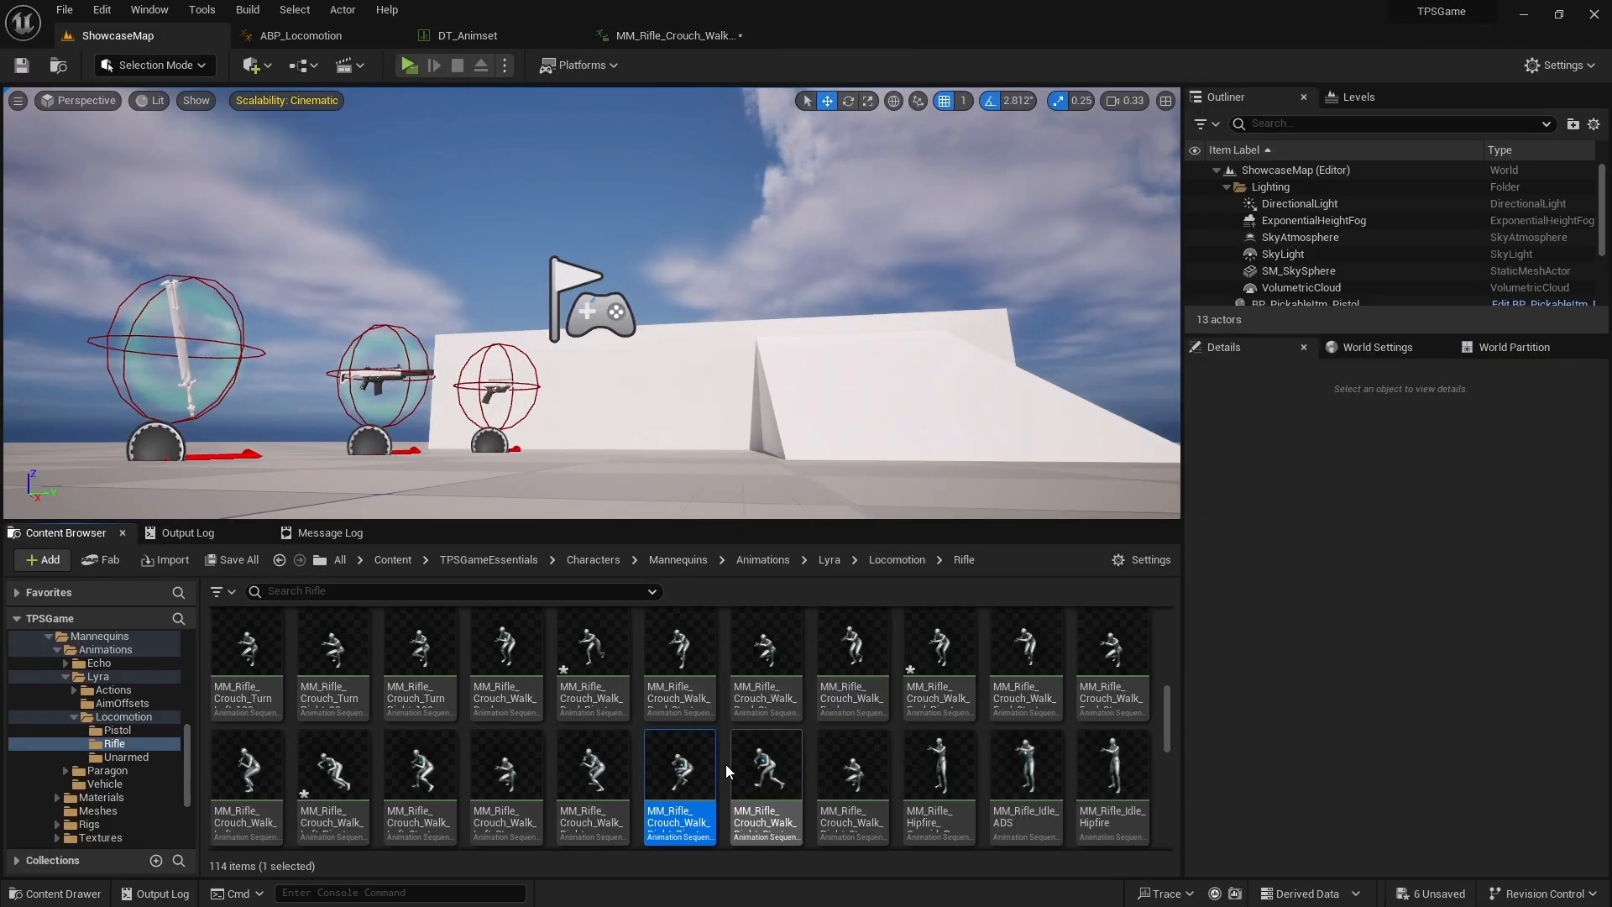
double_click(677, 818)
right_click(1080, 628)
mouse_move(1158, 683)
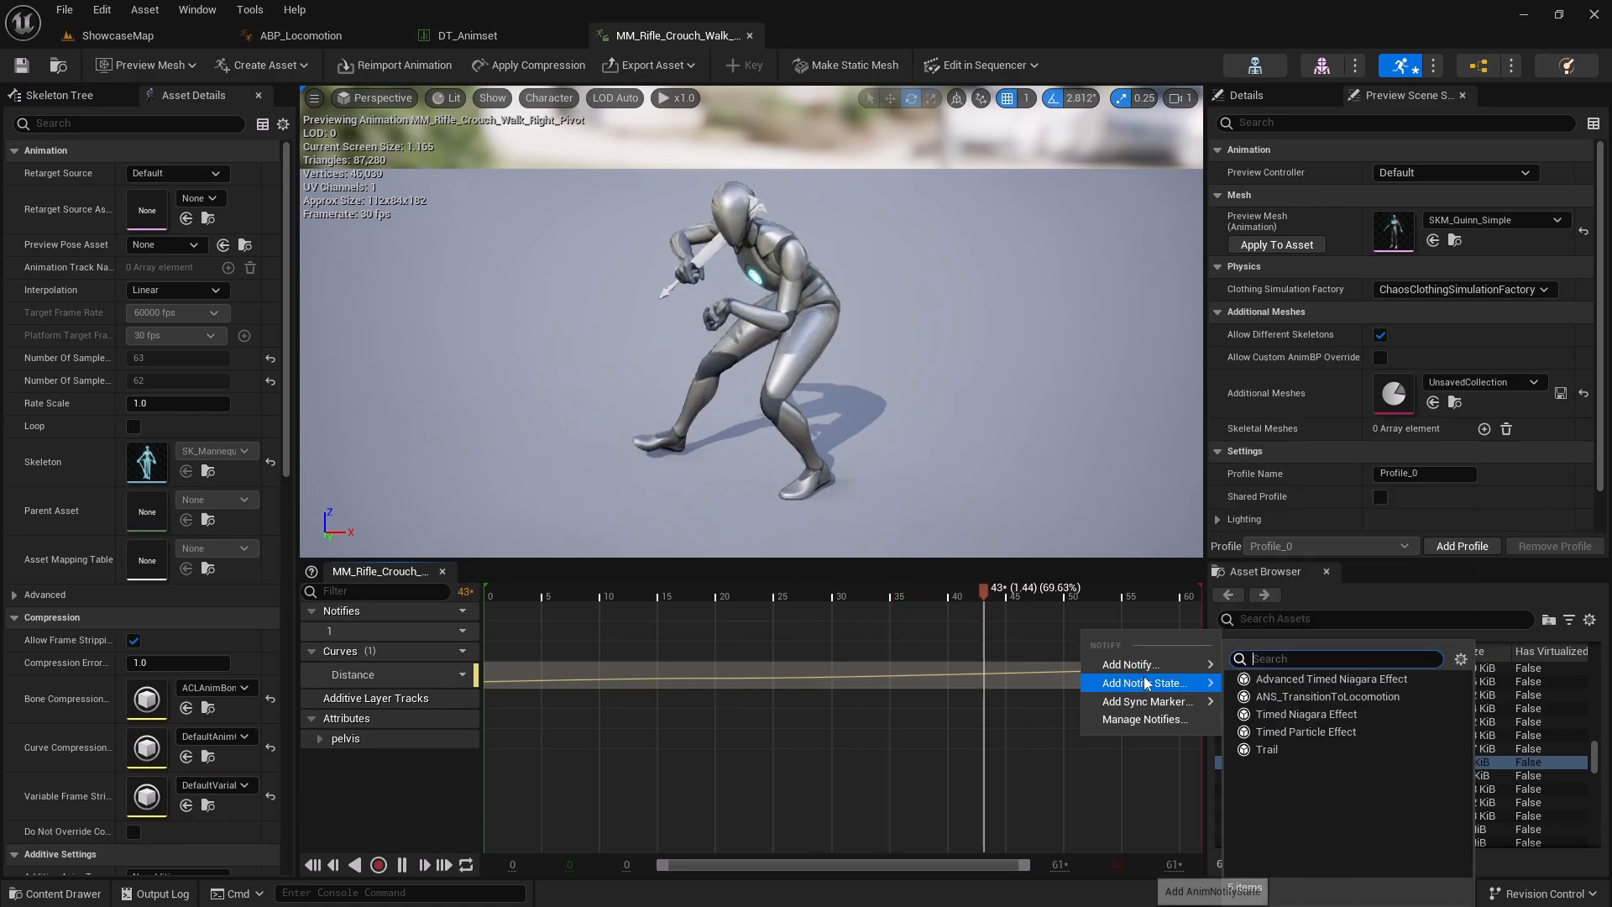
left_click(1323, 696)
left_click_drag(1188, 636, 1180, 636)
left_click_drag(1080, 633, 1097, 634)
left_click(63, 10)
left_click(111, 110)
Review the pivot cardinal animations listed in the Rifle and Pistol rows of DT_Animset
left_click(435, 40)
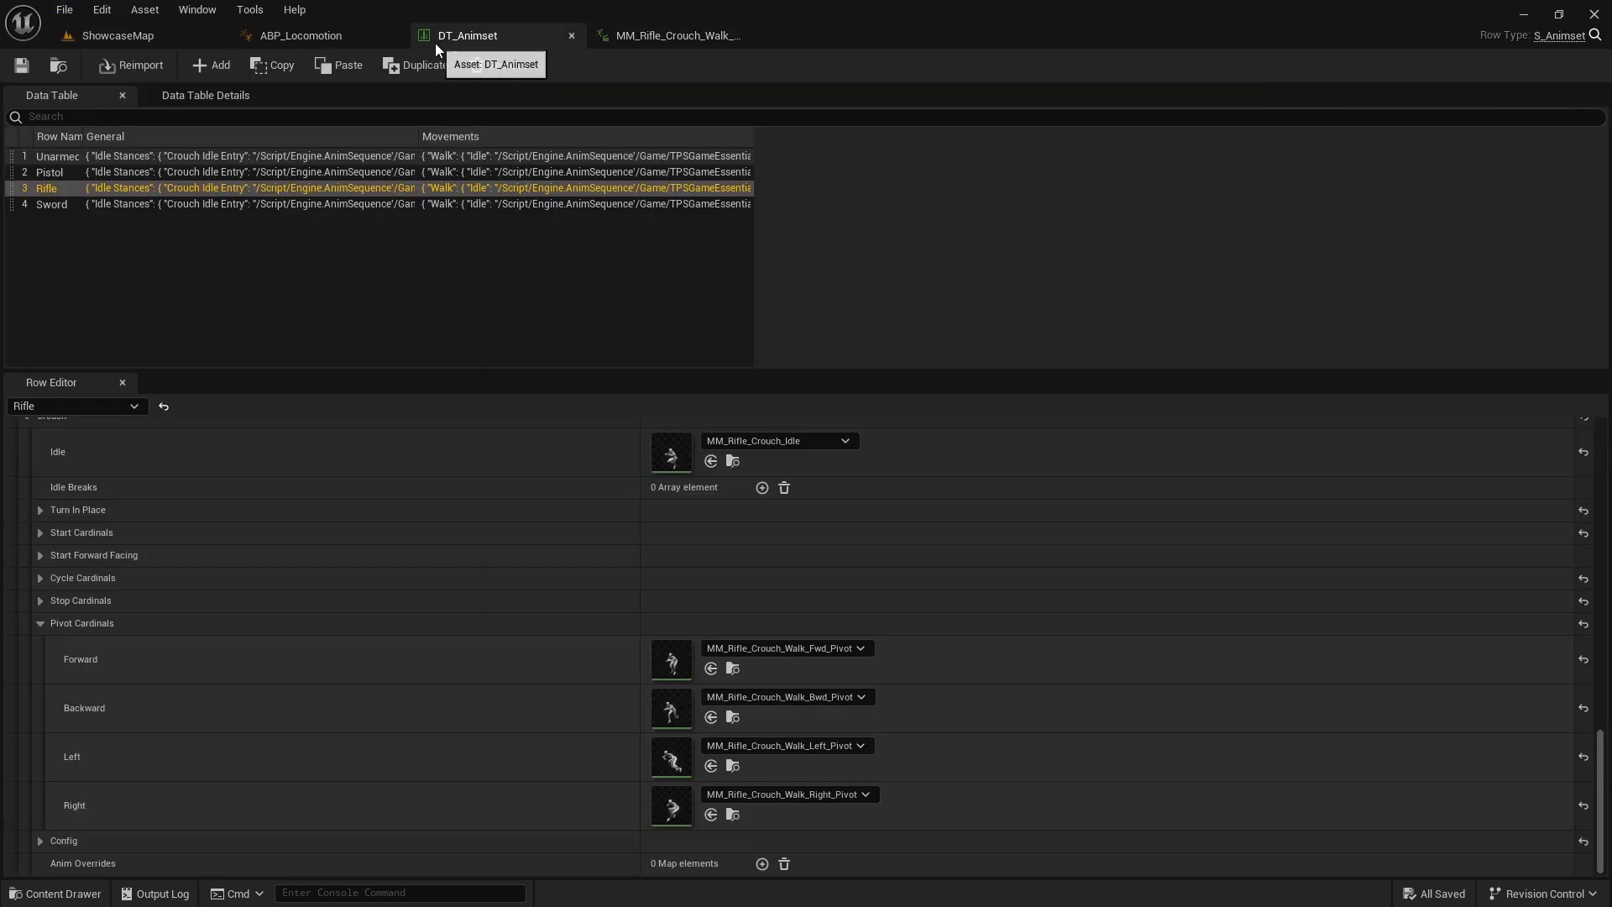
scroll(349, 529, "up", 10)
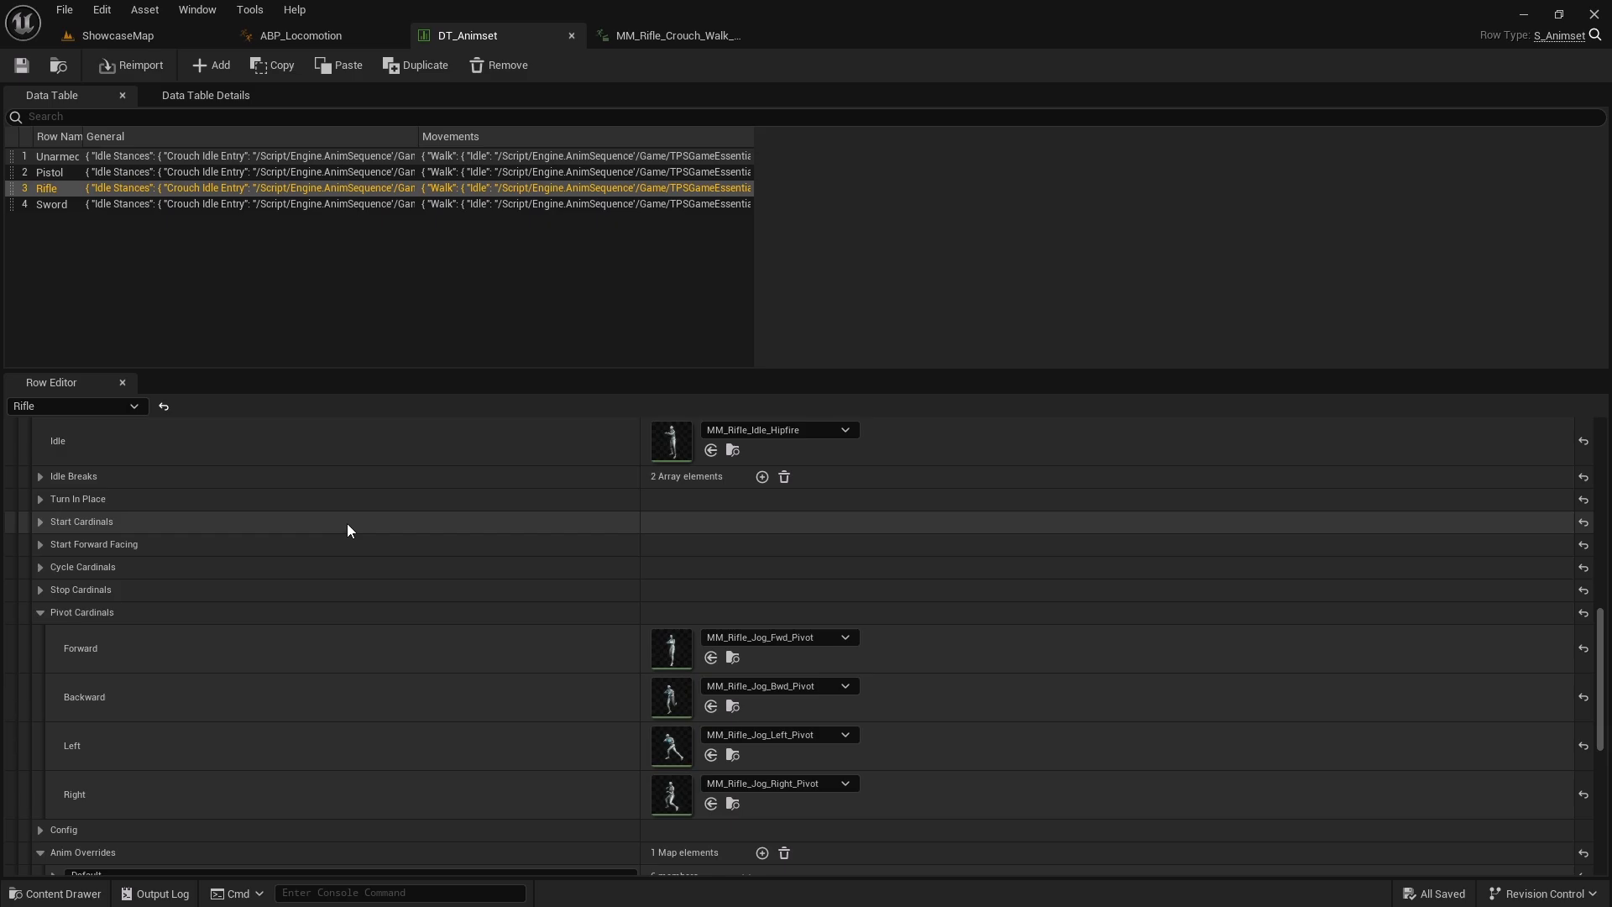
scroll(346, 522, "up", 8)
scroll(347, 523, "up", 5)
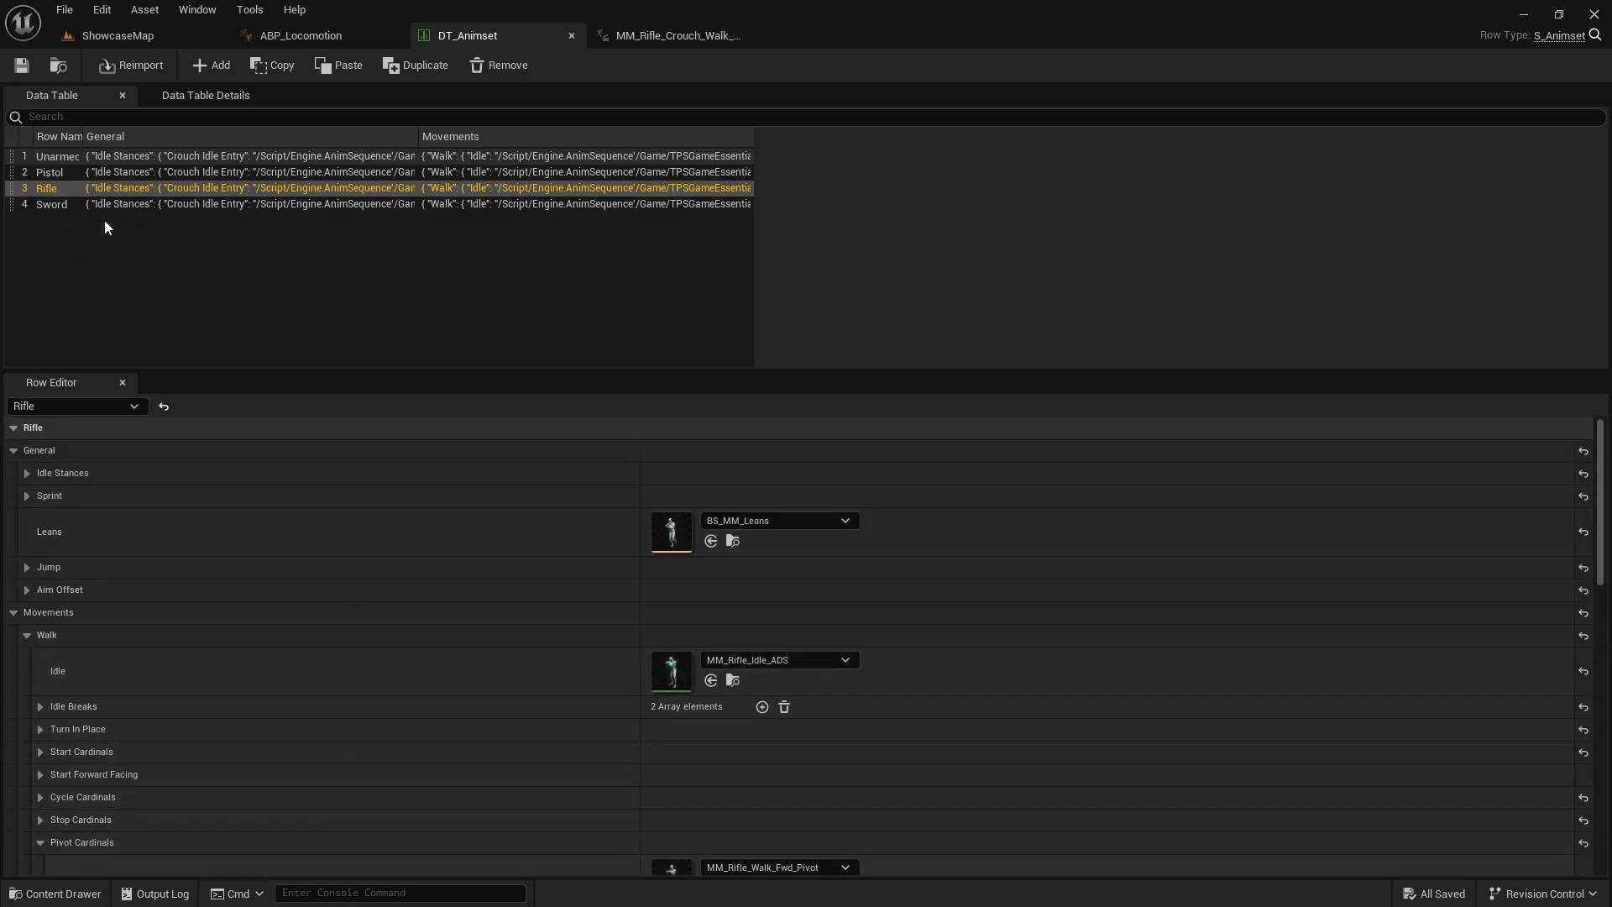
scroll(196, 549, "down", 6)
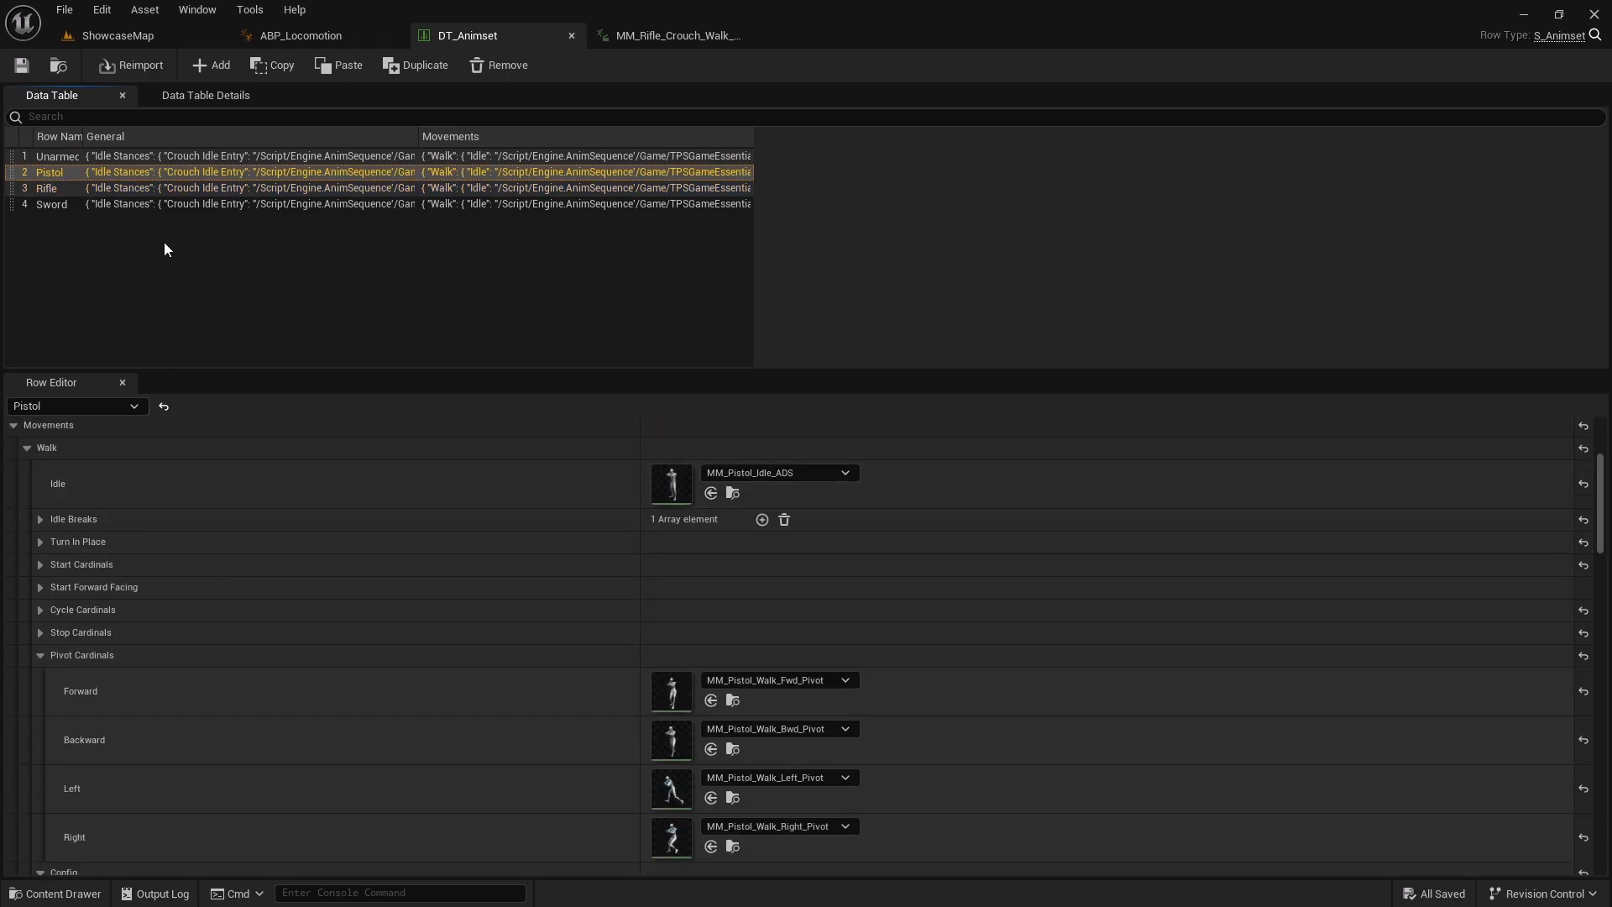
scroll(161, 546, "up", 1)
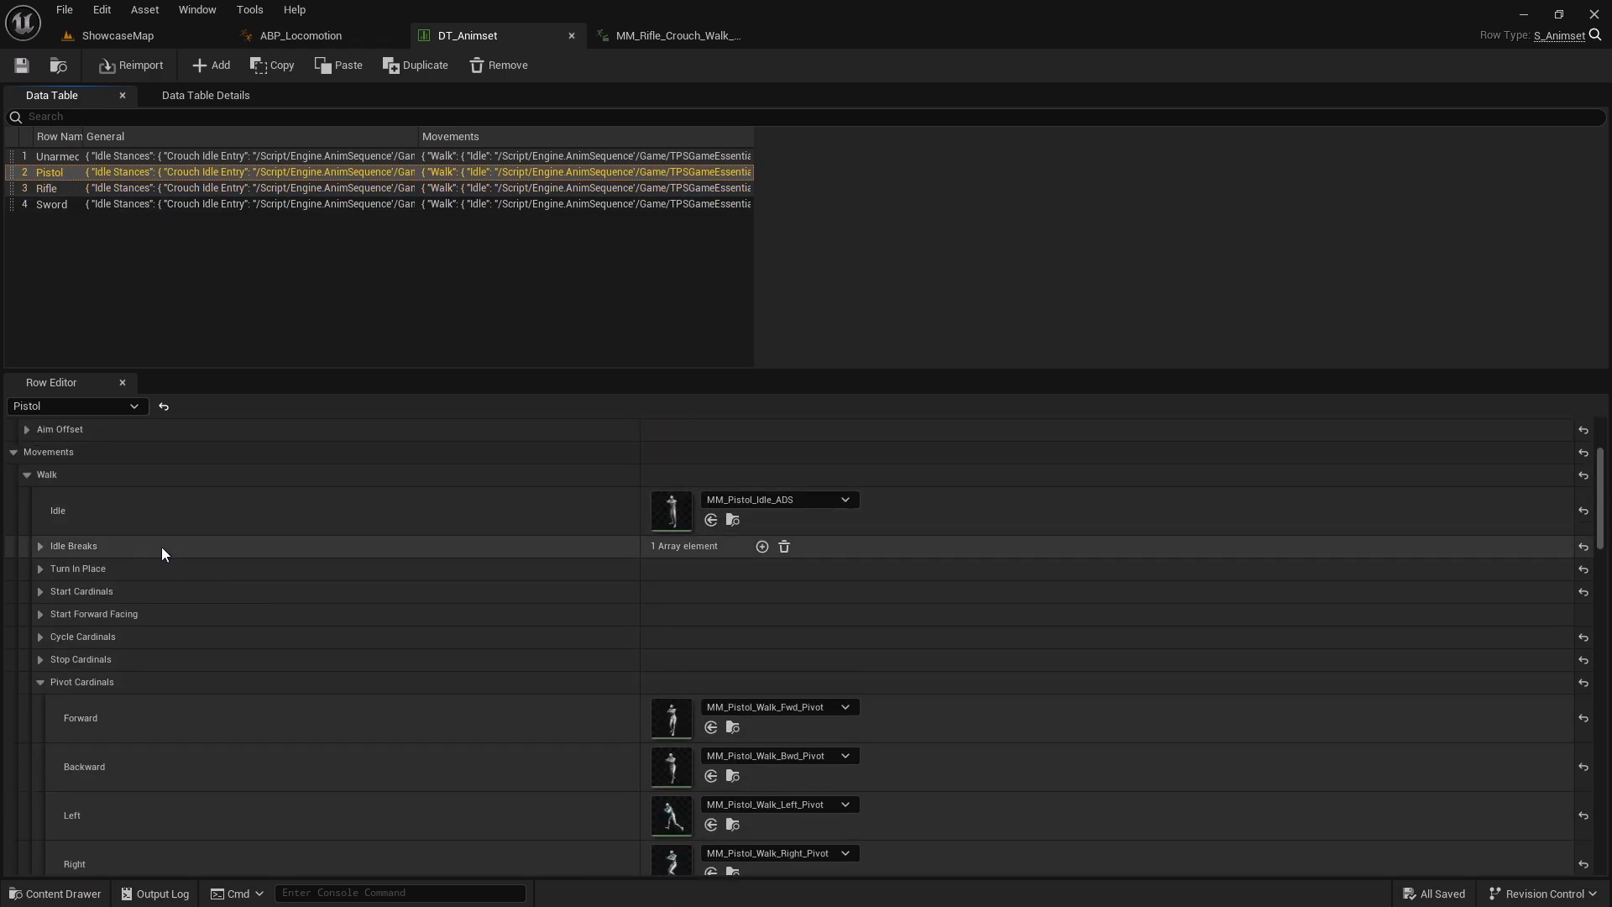
scroll(160, 547, "up", 4)
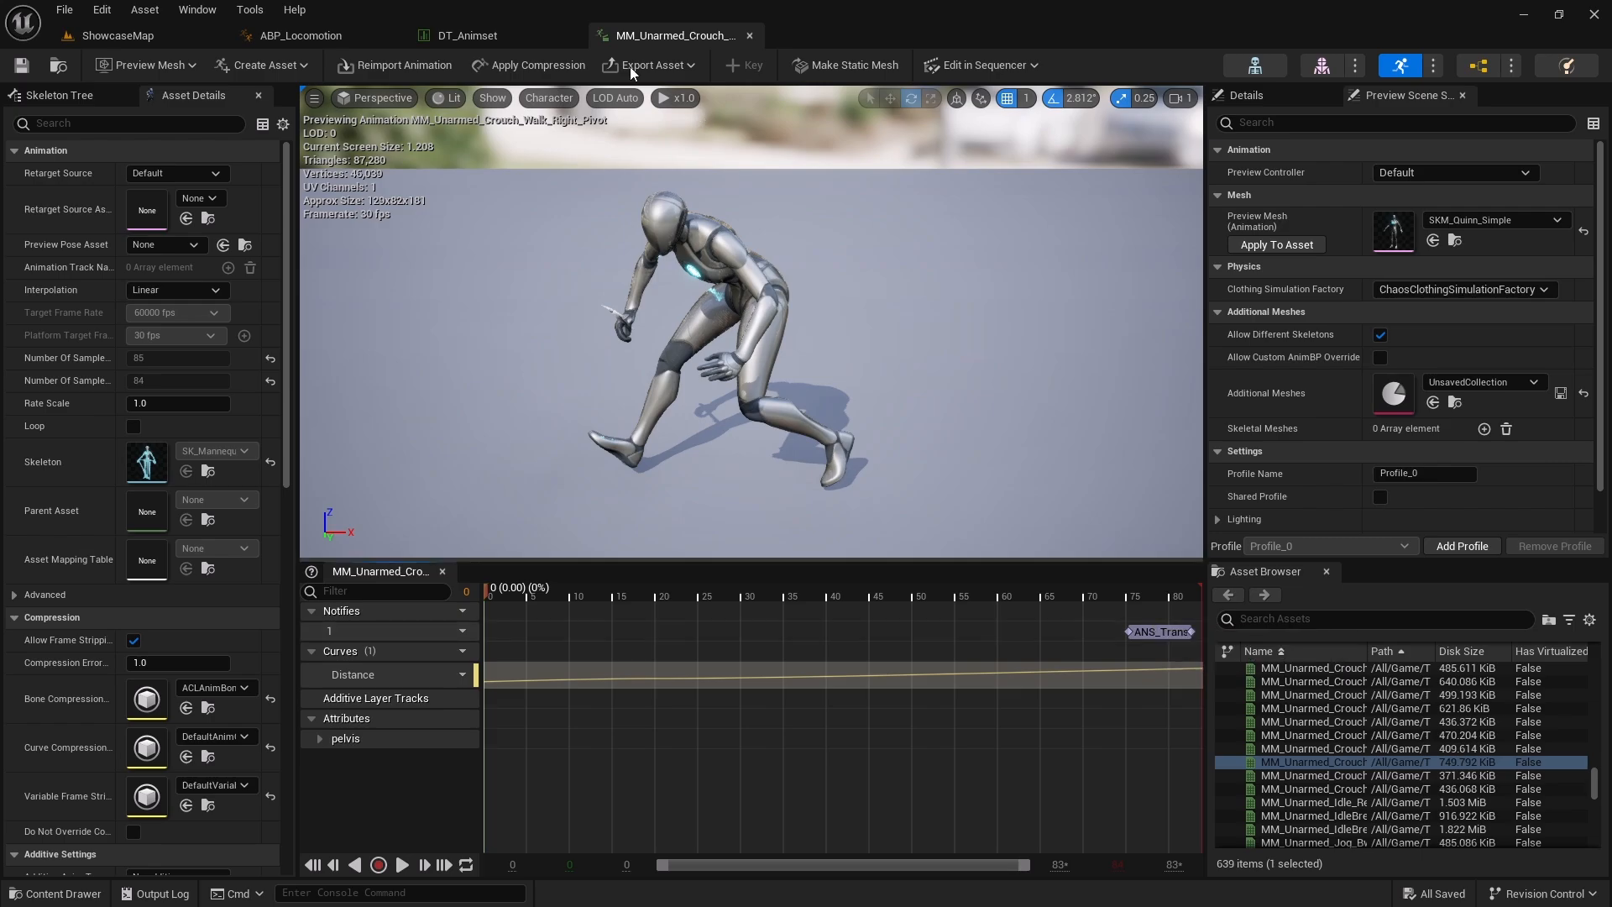
Browse each DT_Animset row, expanding the Sword row's Walk, Jog and Crouch sections to inspect their pivot cardinals
left_click(490, 38)
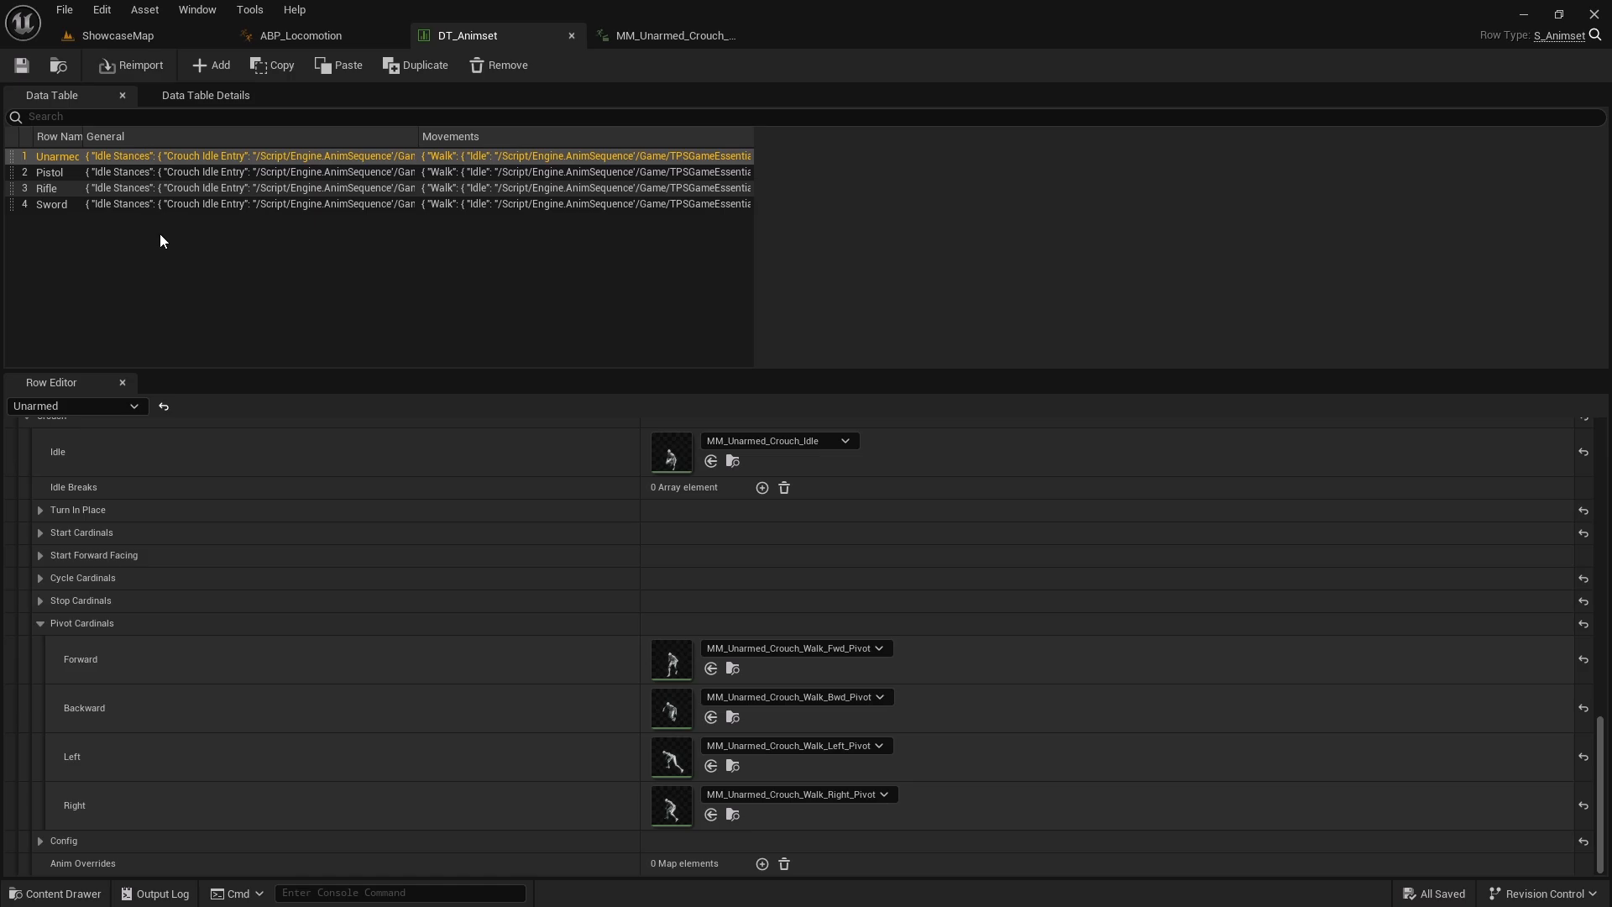
left_click(54, 172)
left_click(67, 155)
left_click(54, 171)
left_click(54, 188)
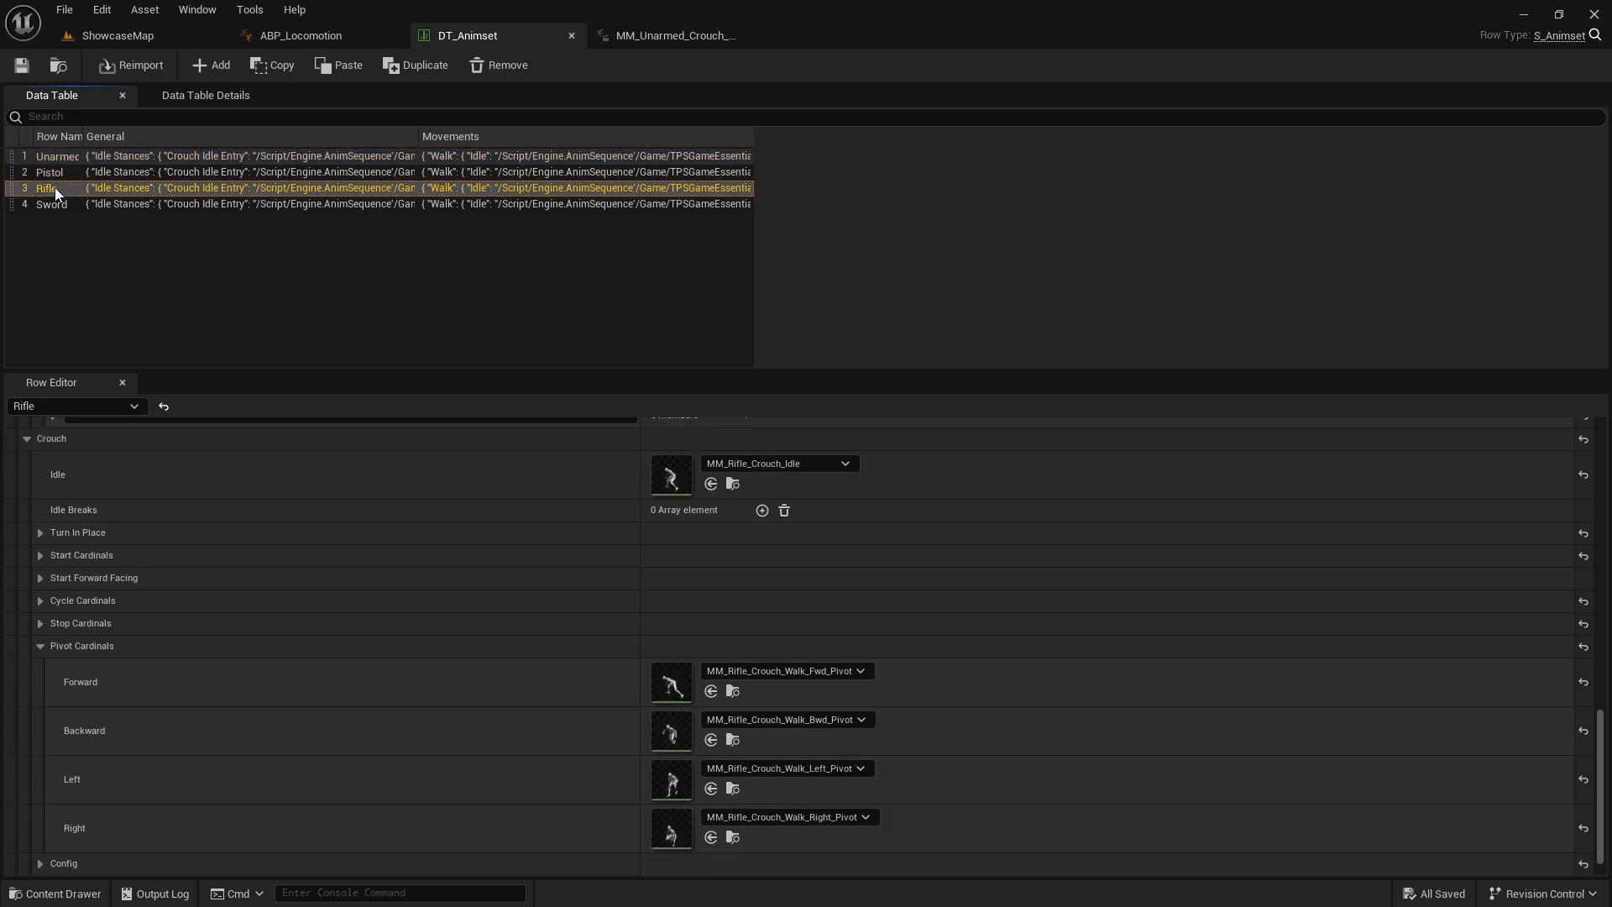
left_click(61, 204)
scroll(162, 478, "up", 10)
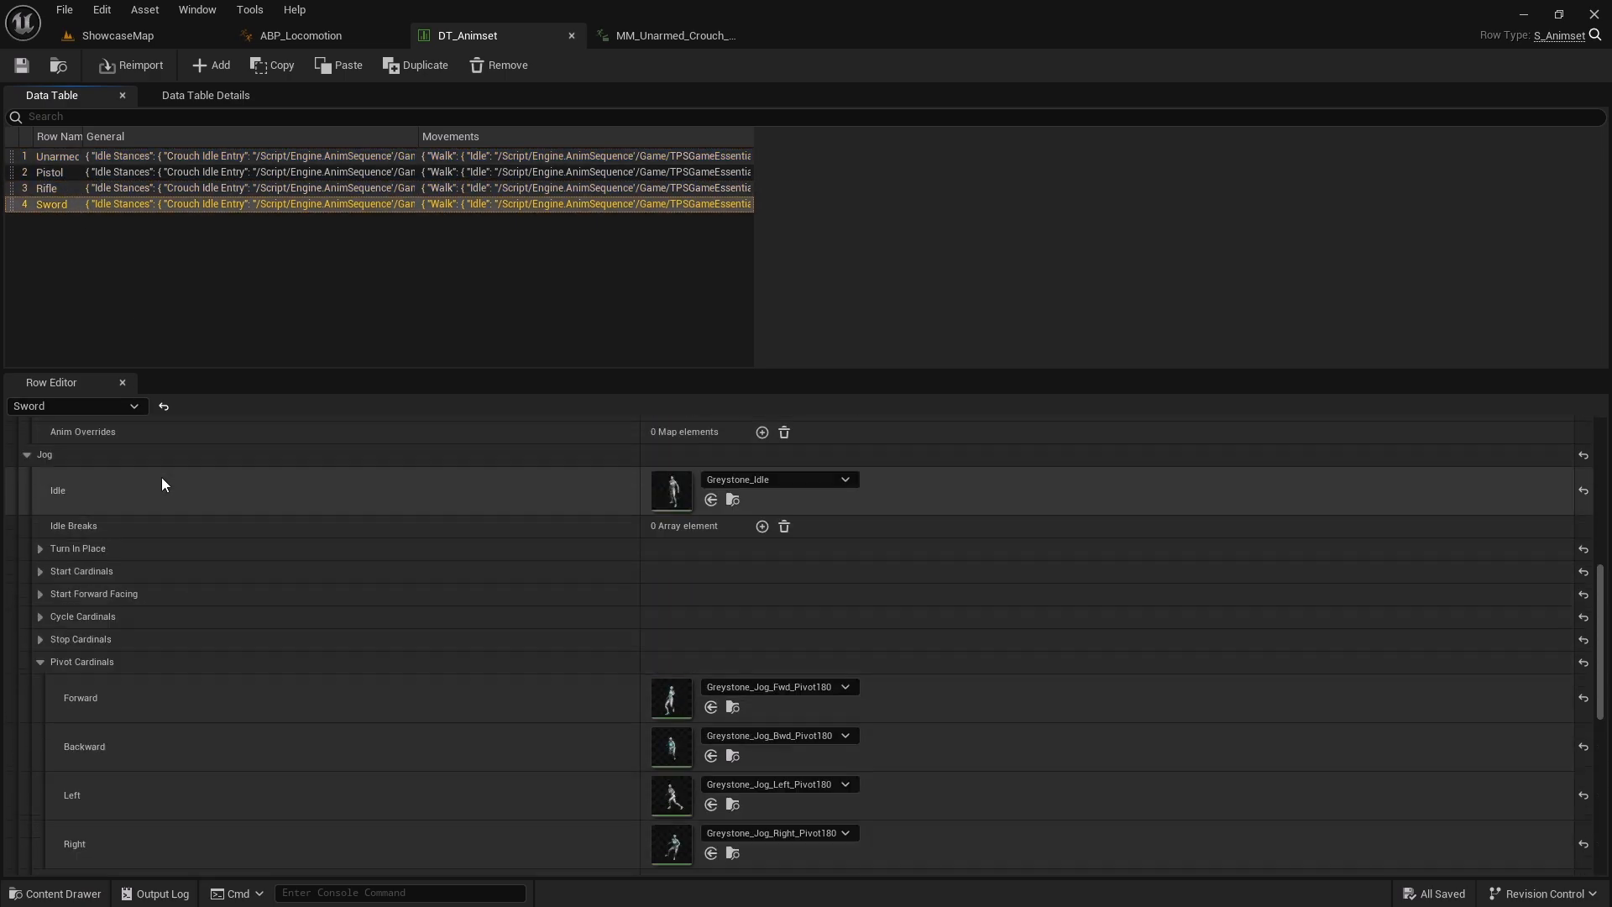
left_click(27, 493)
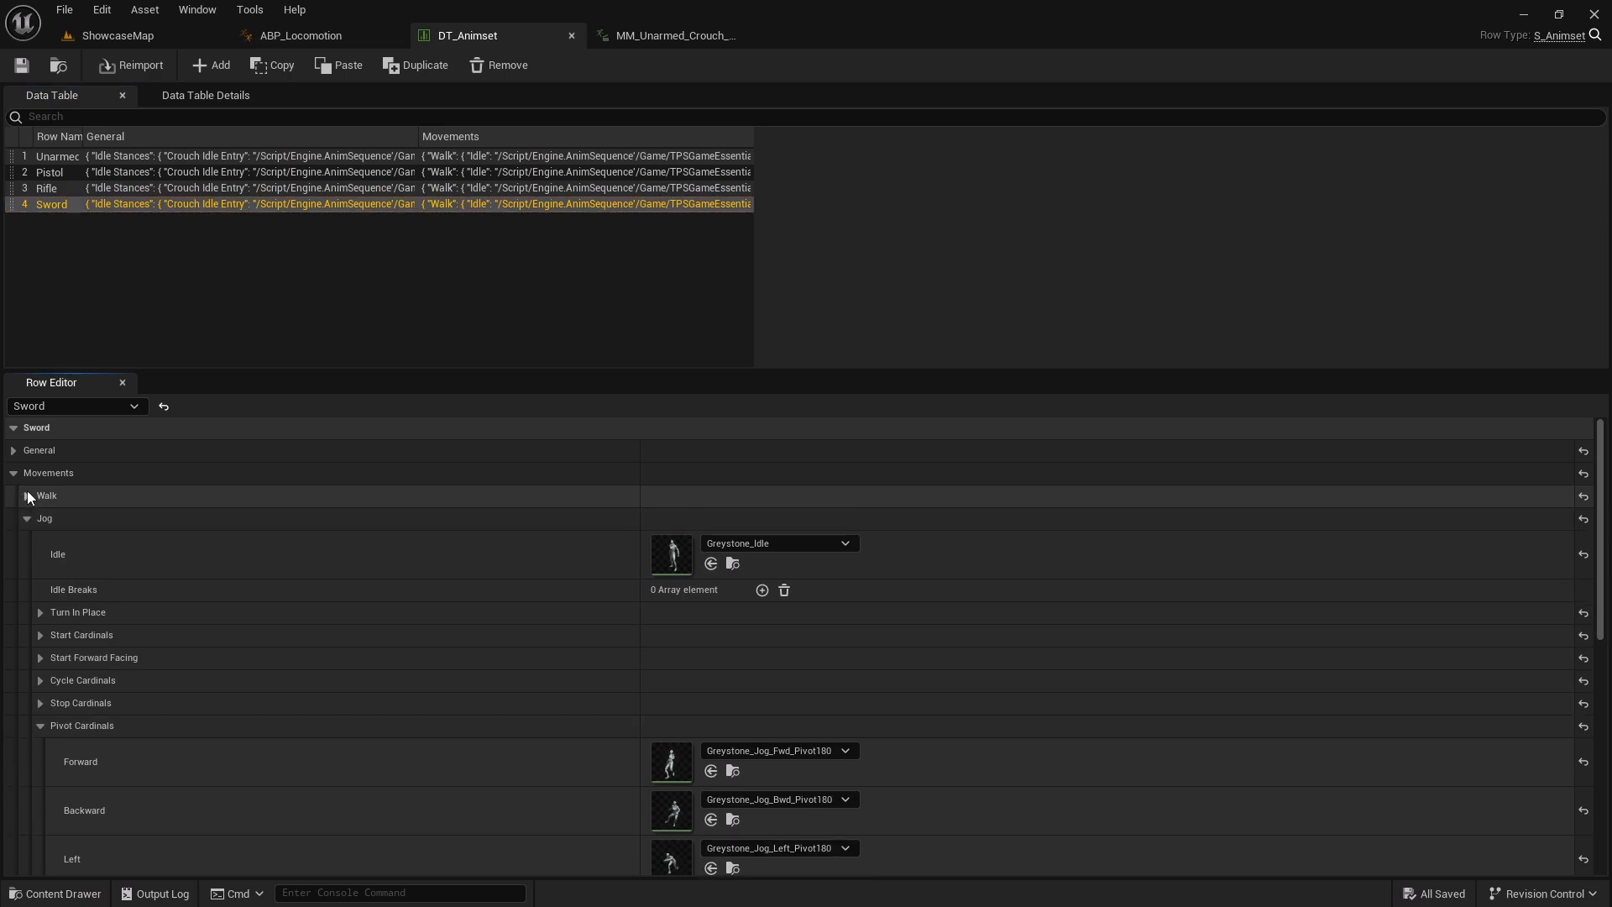
left_click(26, 517)
left_click(25, 539)
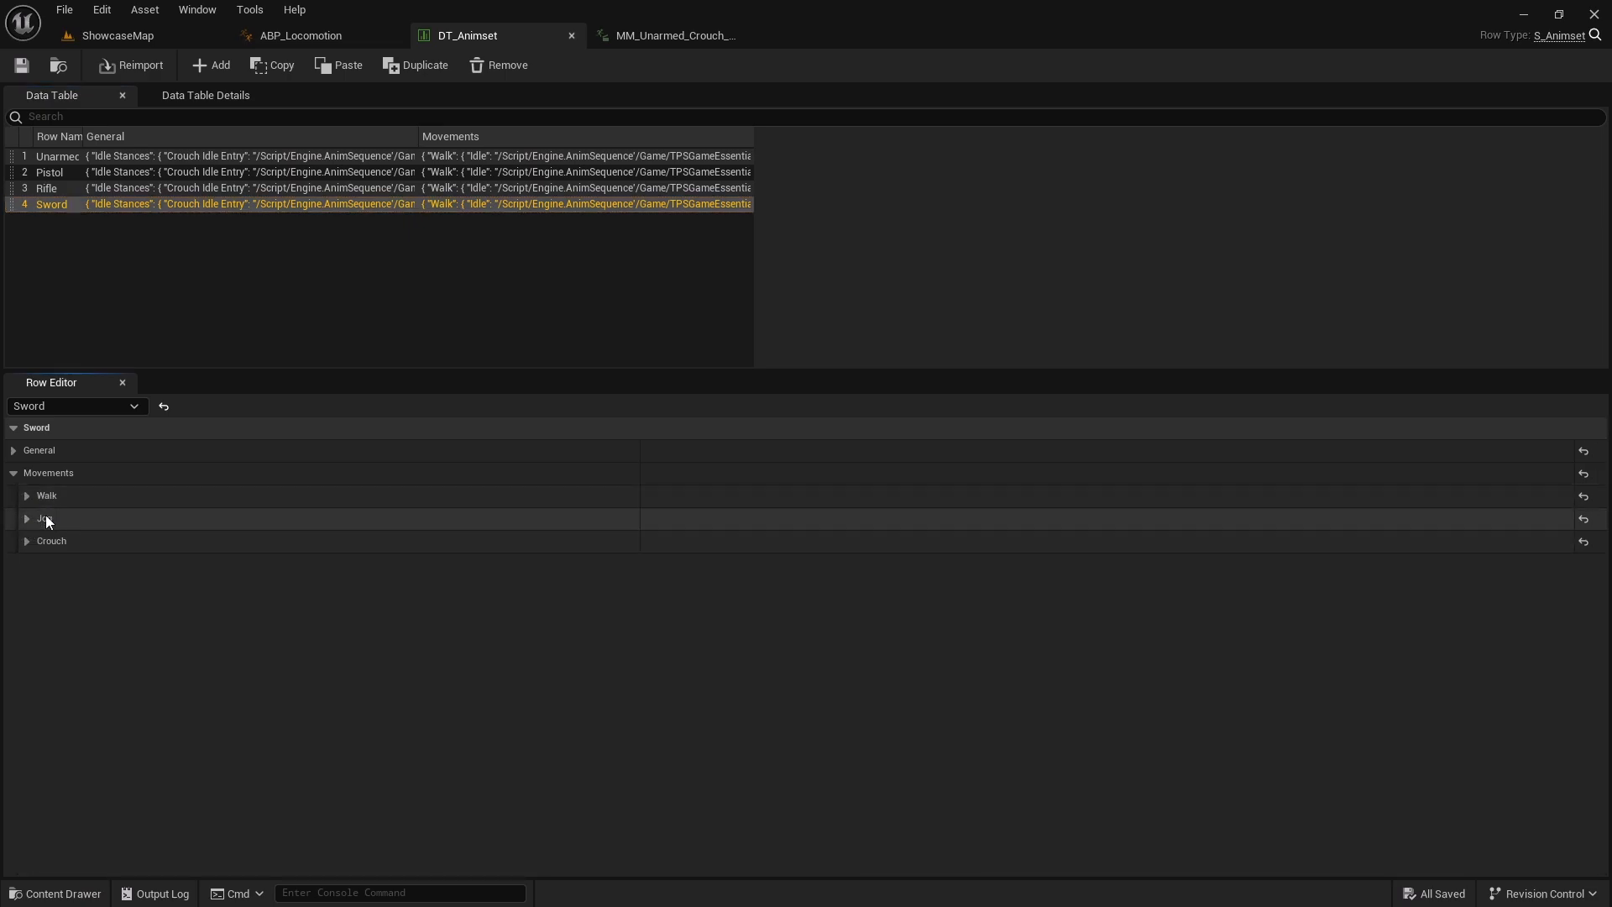
left_click(27, 496)
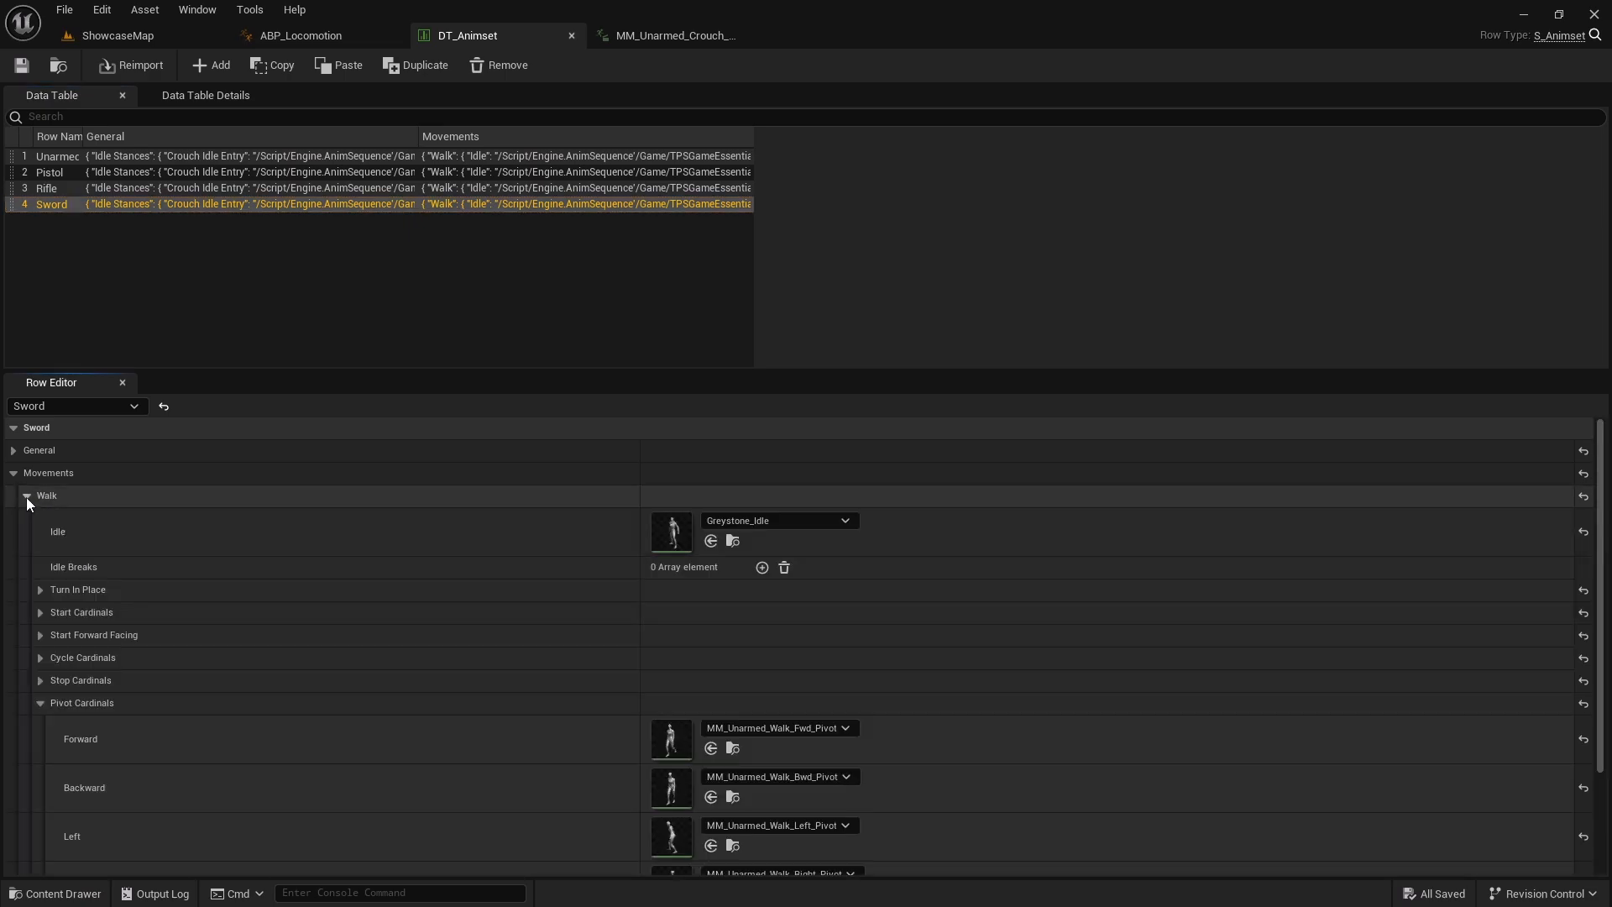
scroll(59, 524, "down", 3)
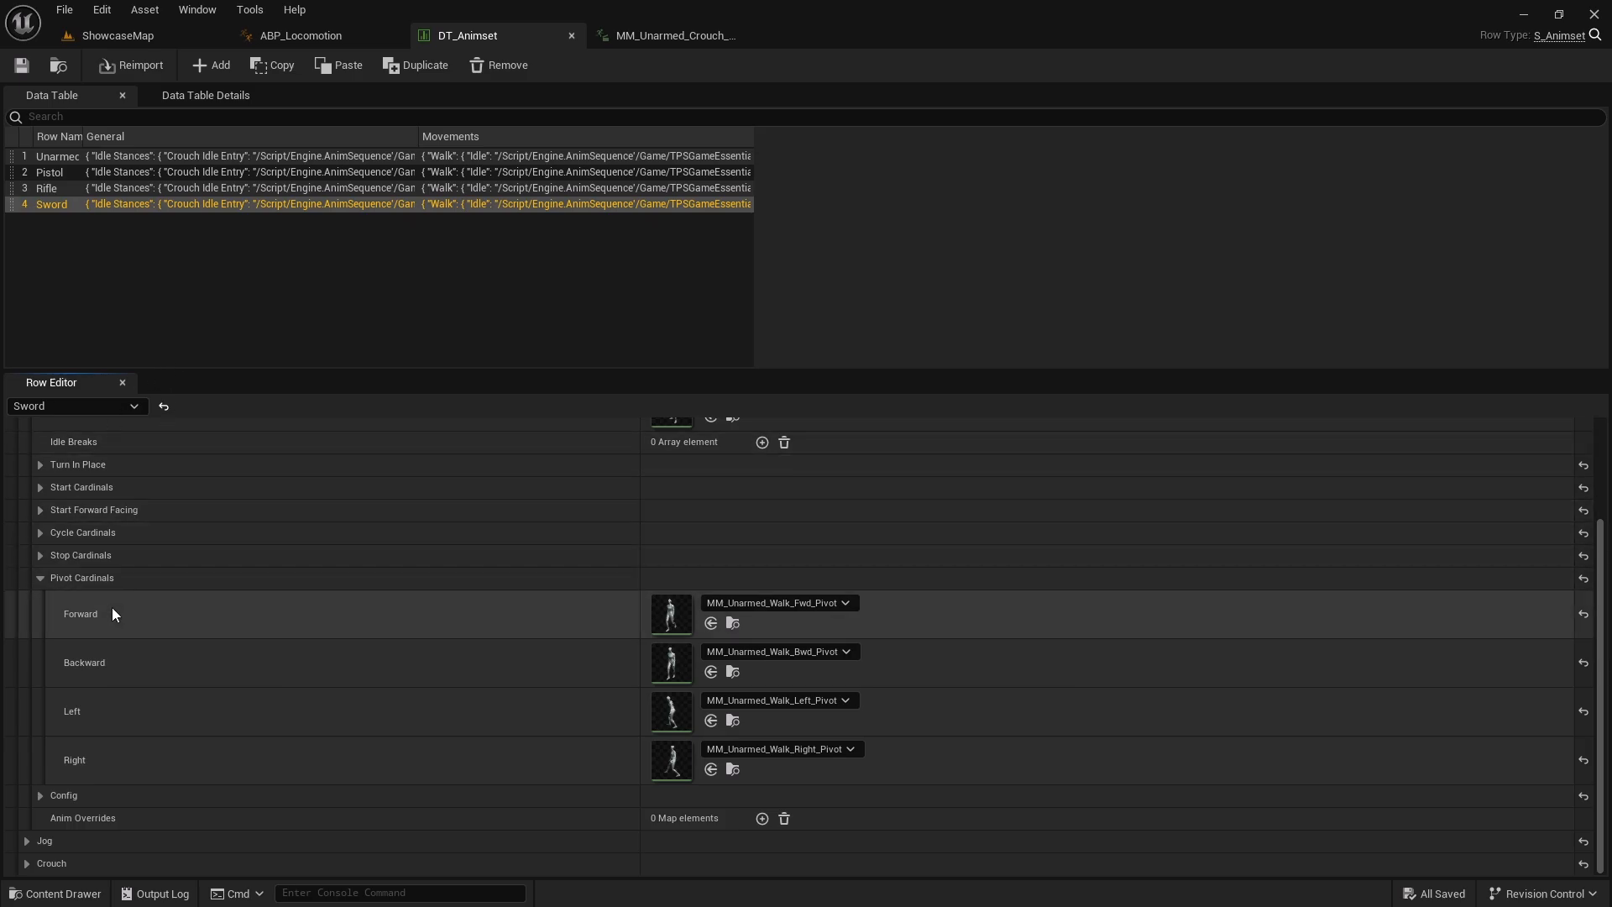
Open the Sword row's forward walk pivot animation MM_Unarmed_Walk_Fwd_Pivot to check its transition notify state, then return to ABP_Locomotion
left_click(732, 623)
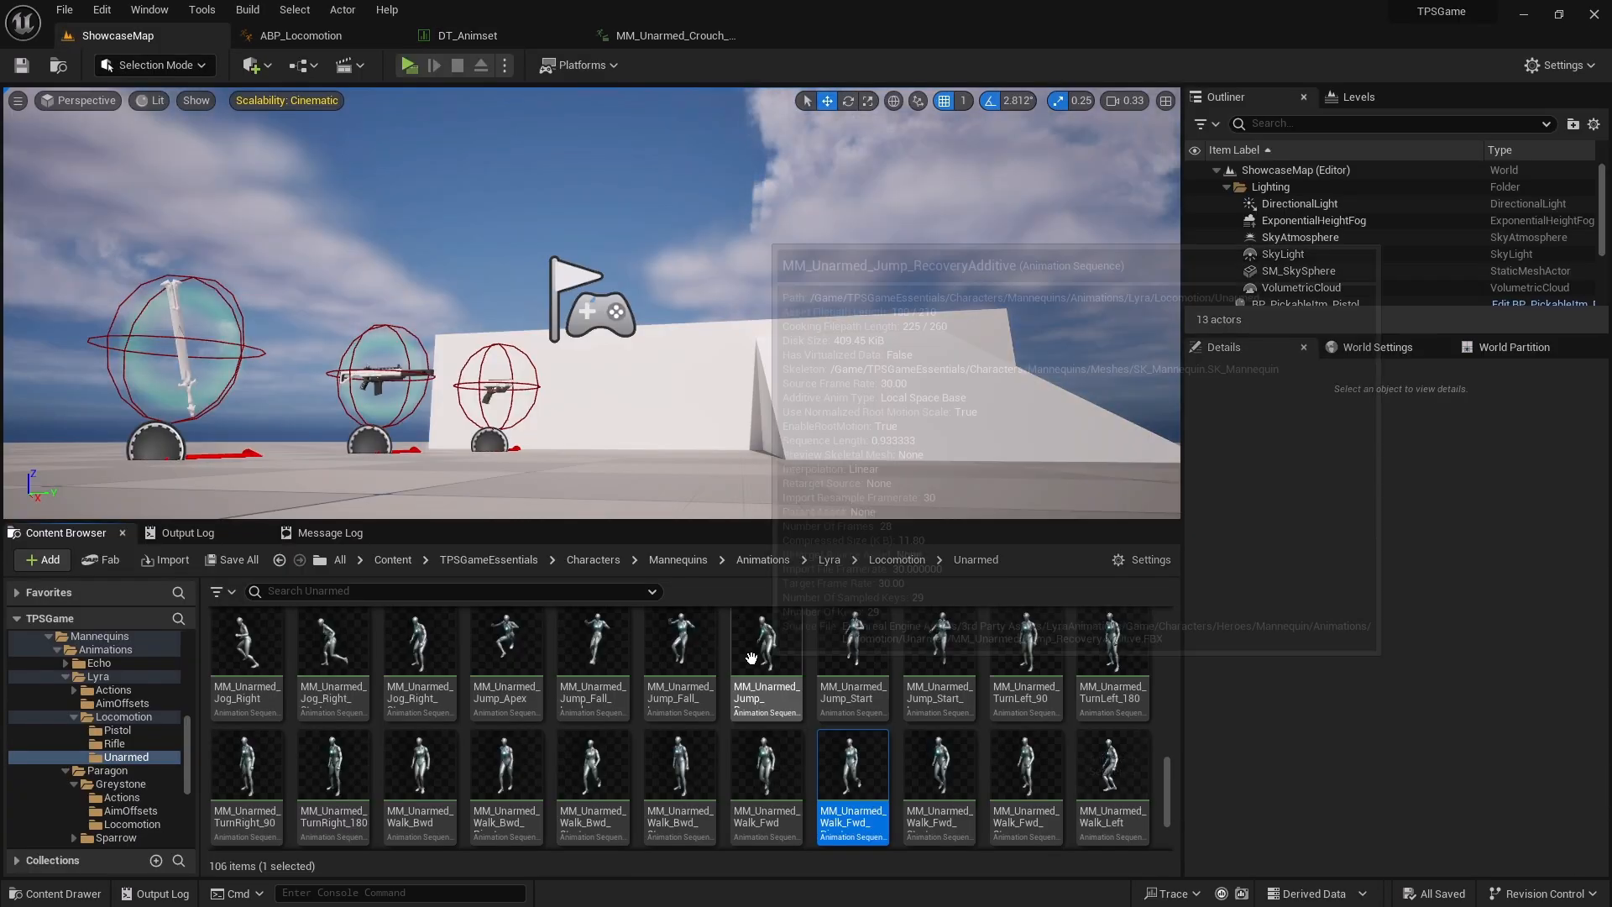
double_click(874, 784)
mouse_move(1131, 628)
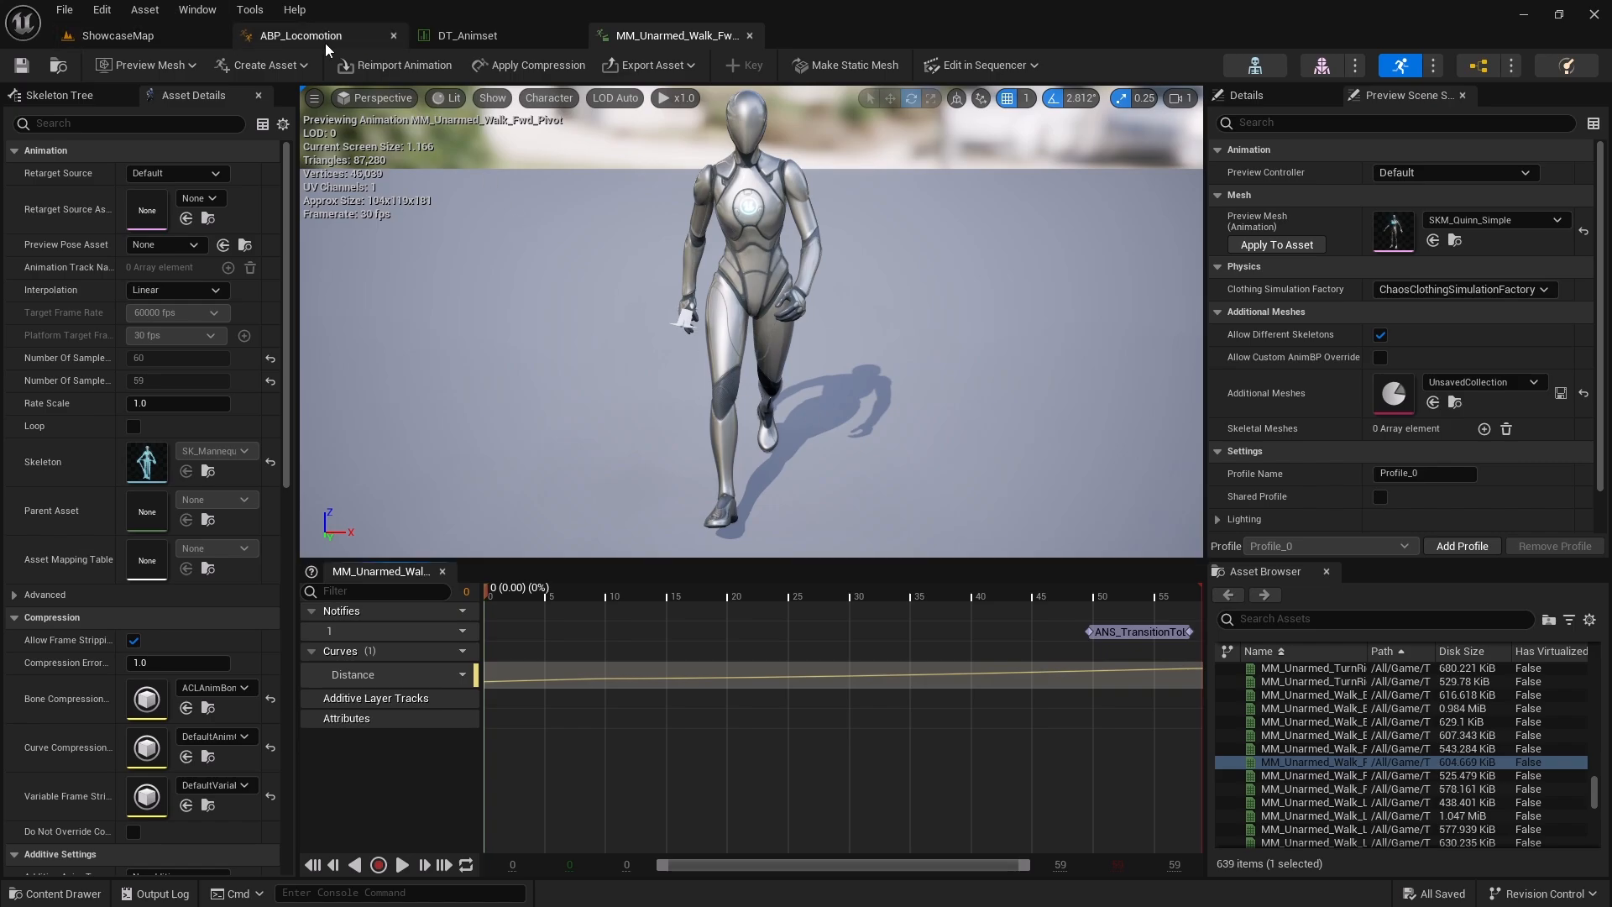
left_click(300, 35)
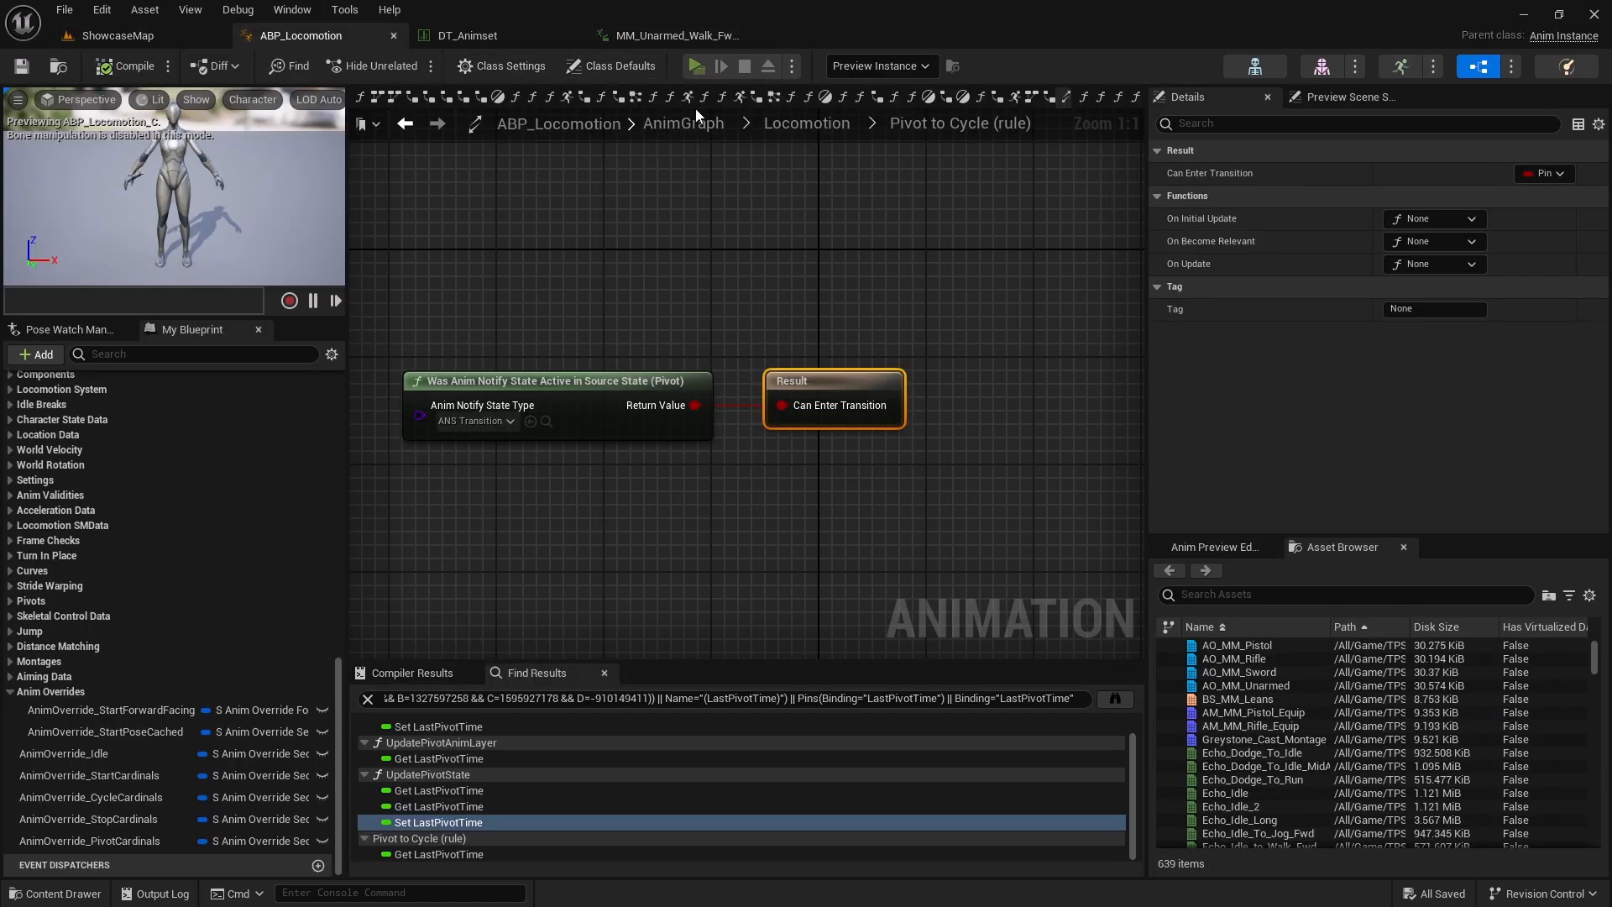
Launch a play-in-editor session and run the character back and forth with the pistol to test pivot transitions
left_click(696, 65)
key("w")
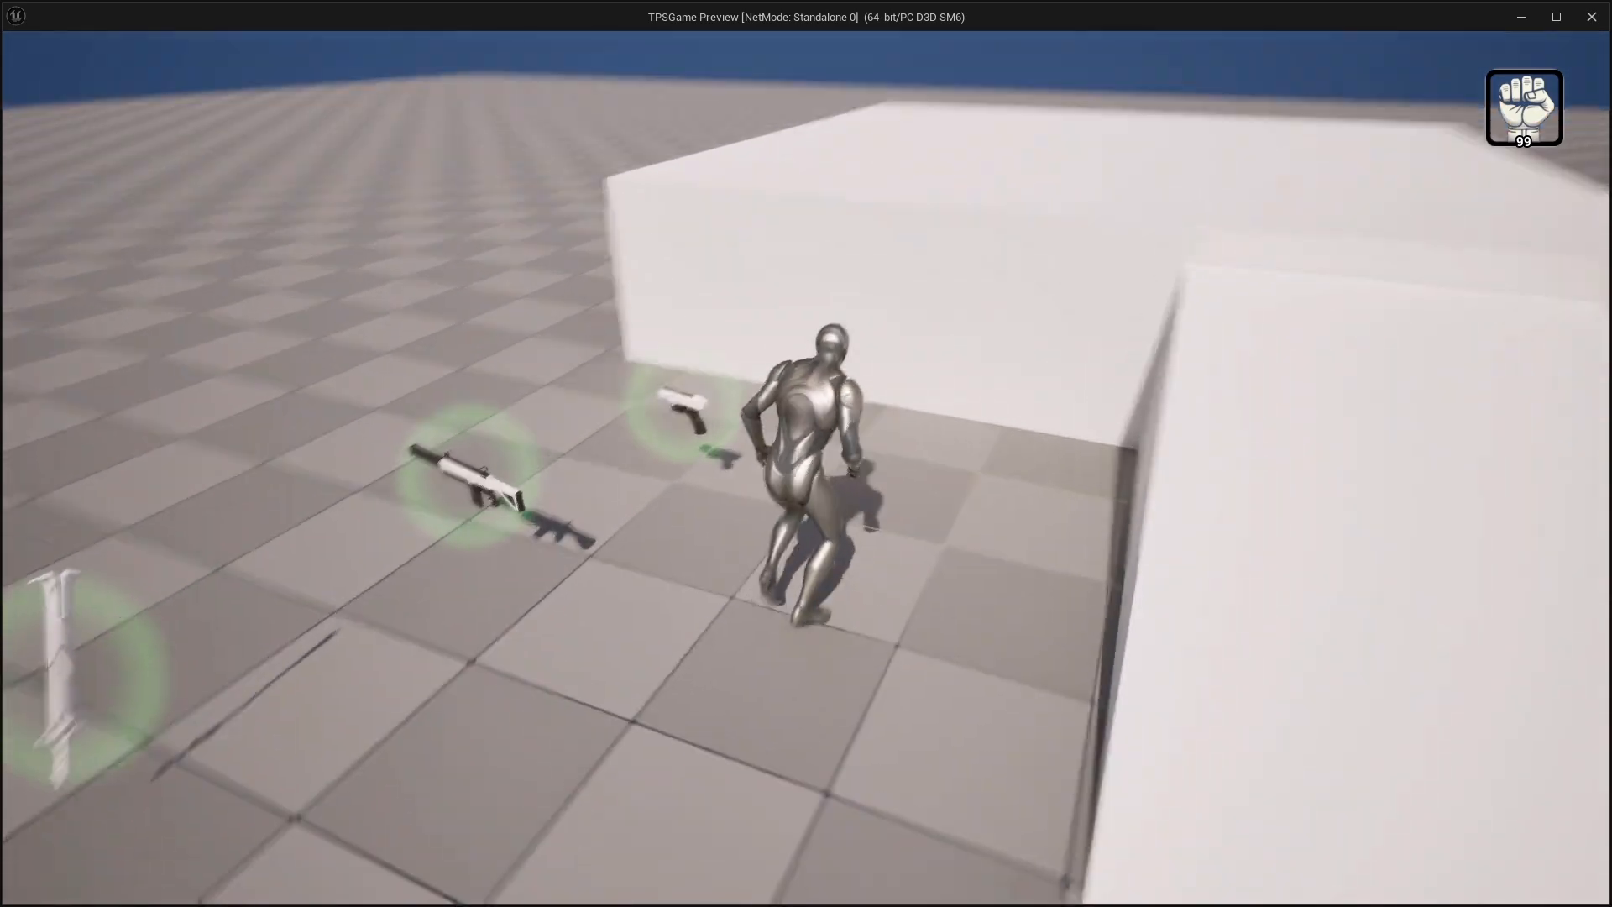
key("w")
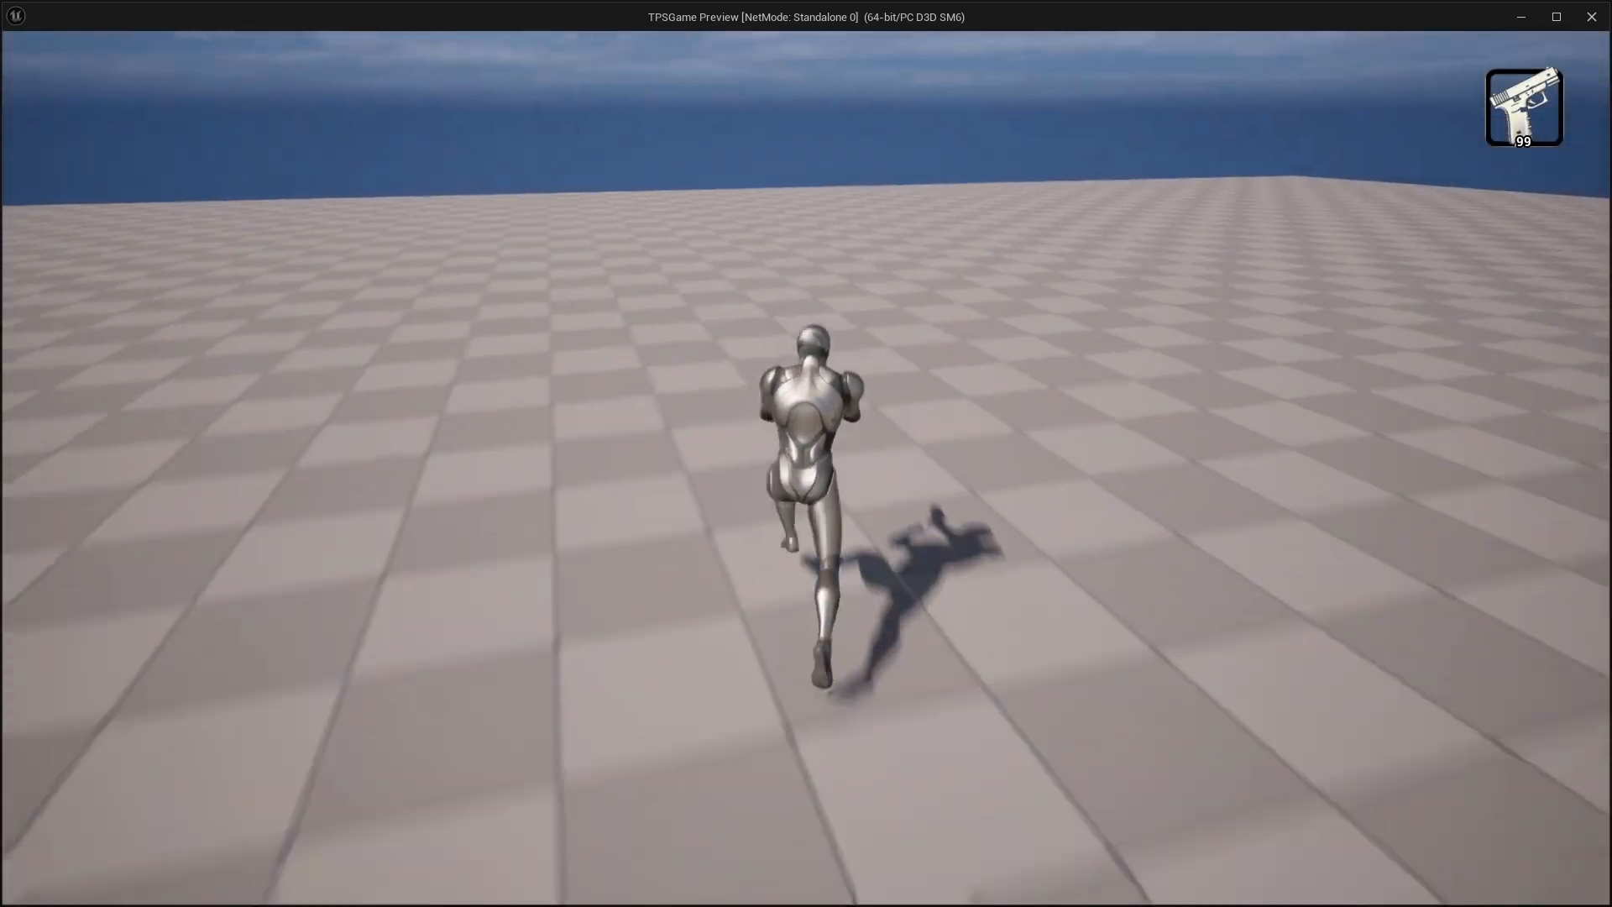
key("w")
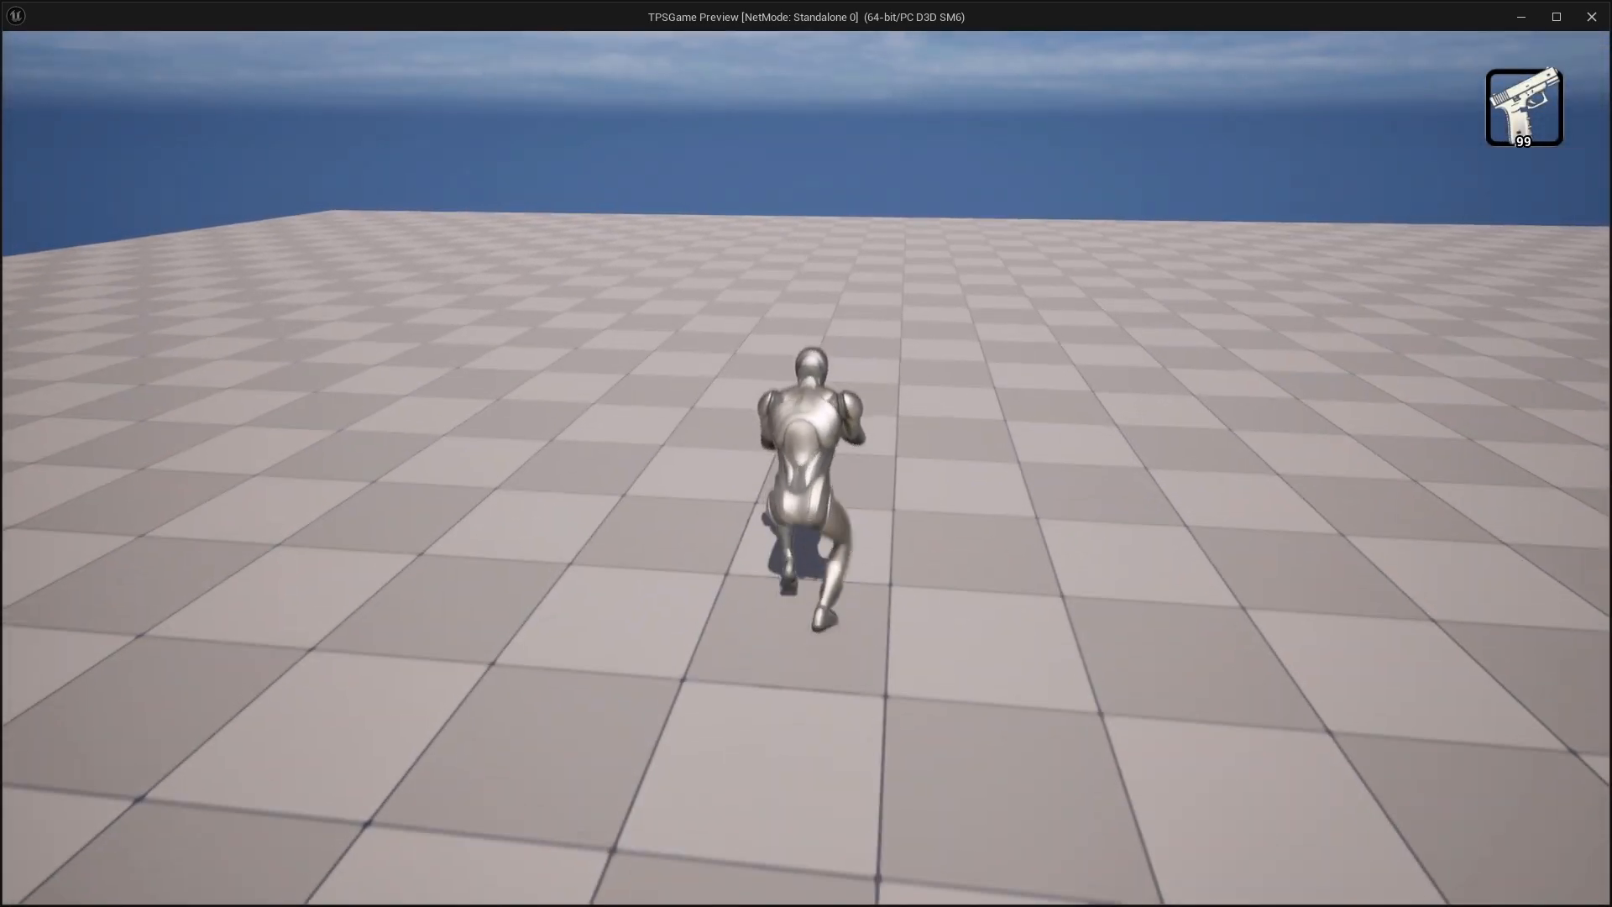
key("w")
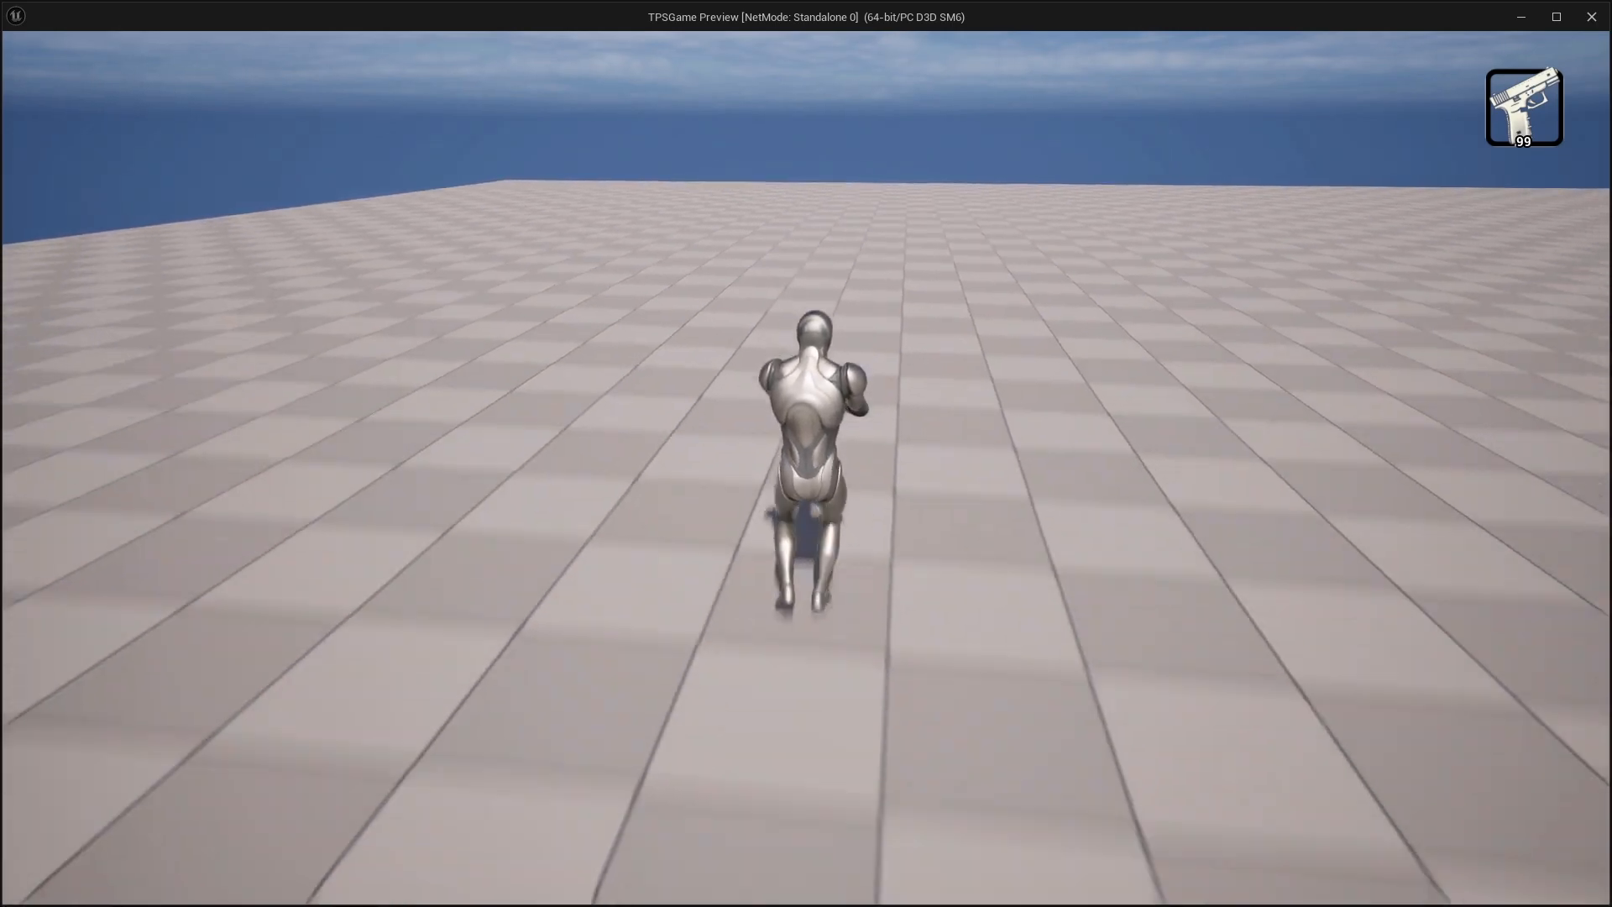
key("w")
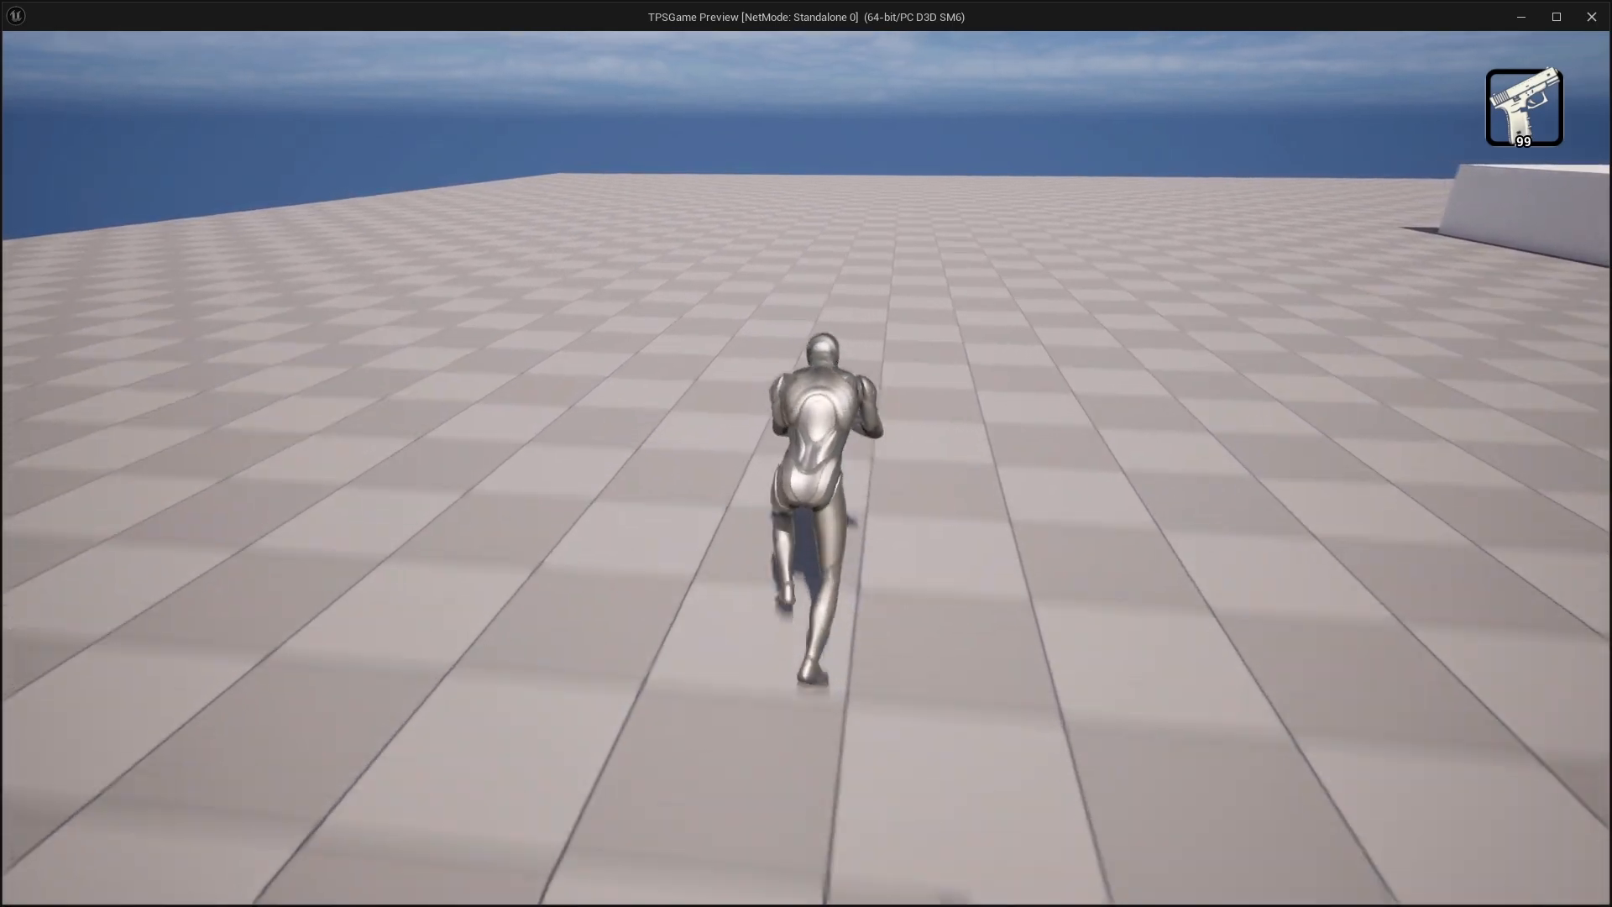
key("w")
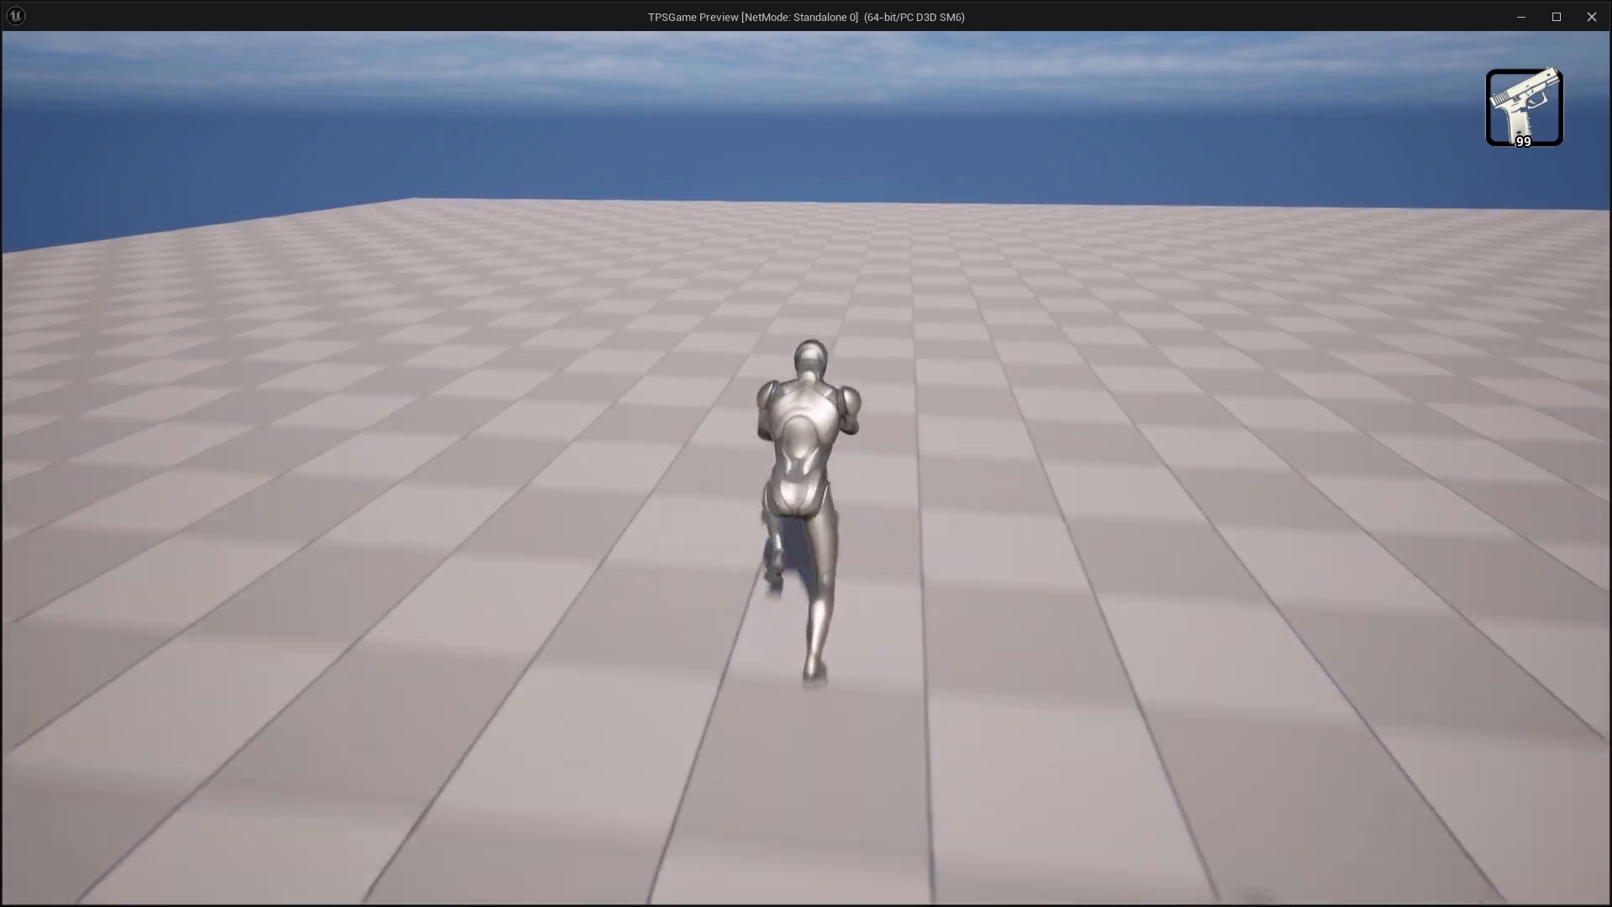
key("w")
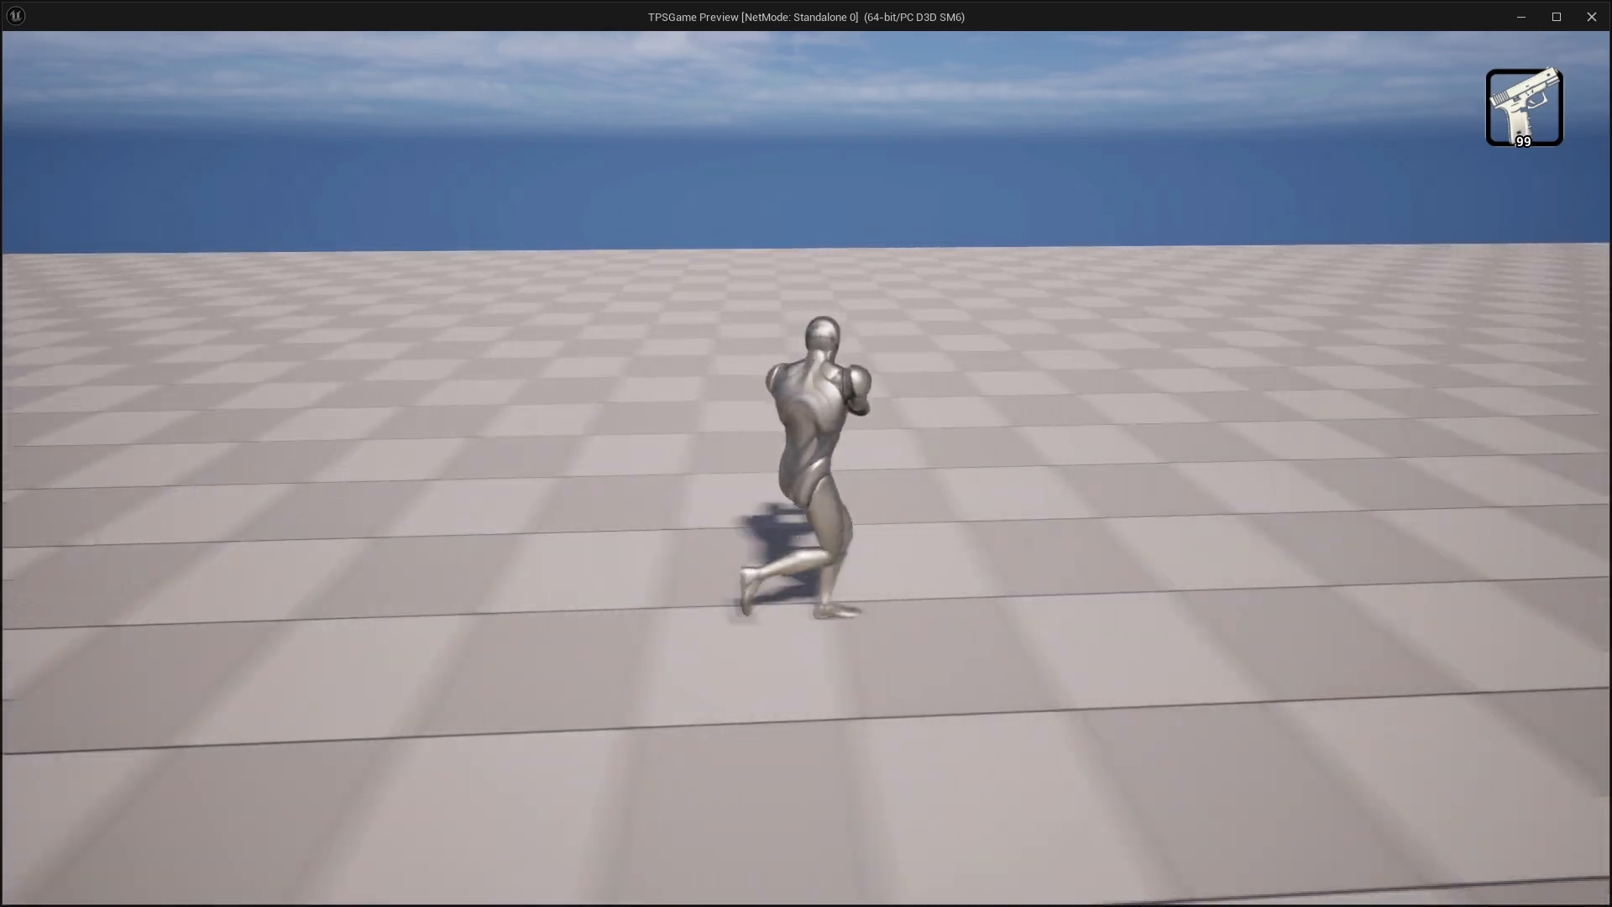
key("w")
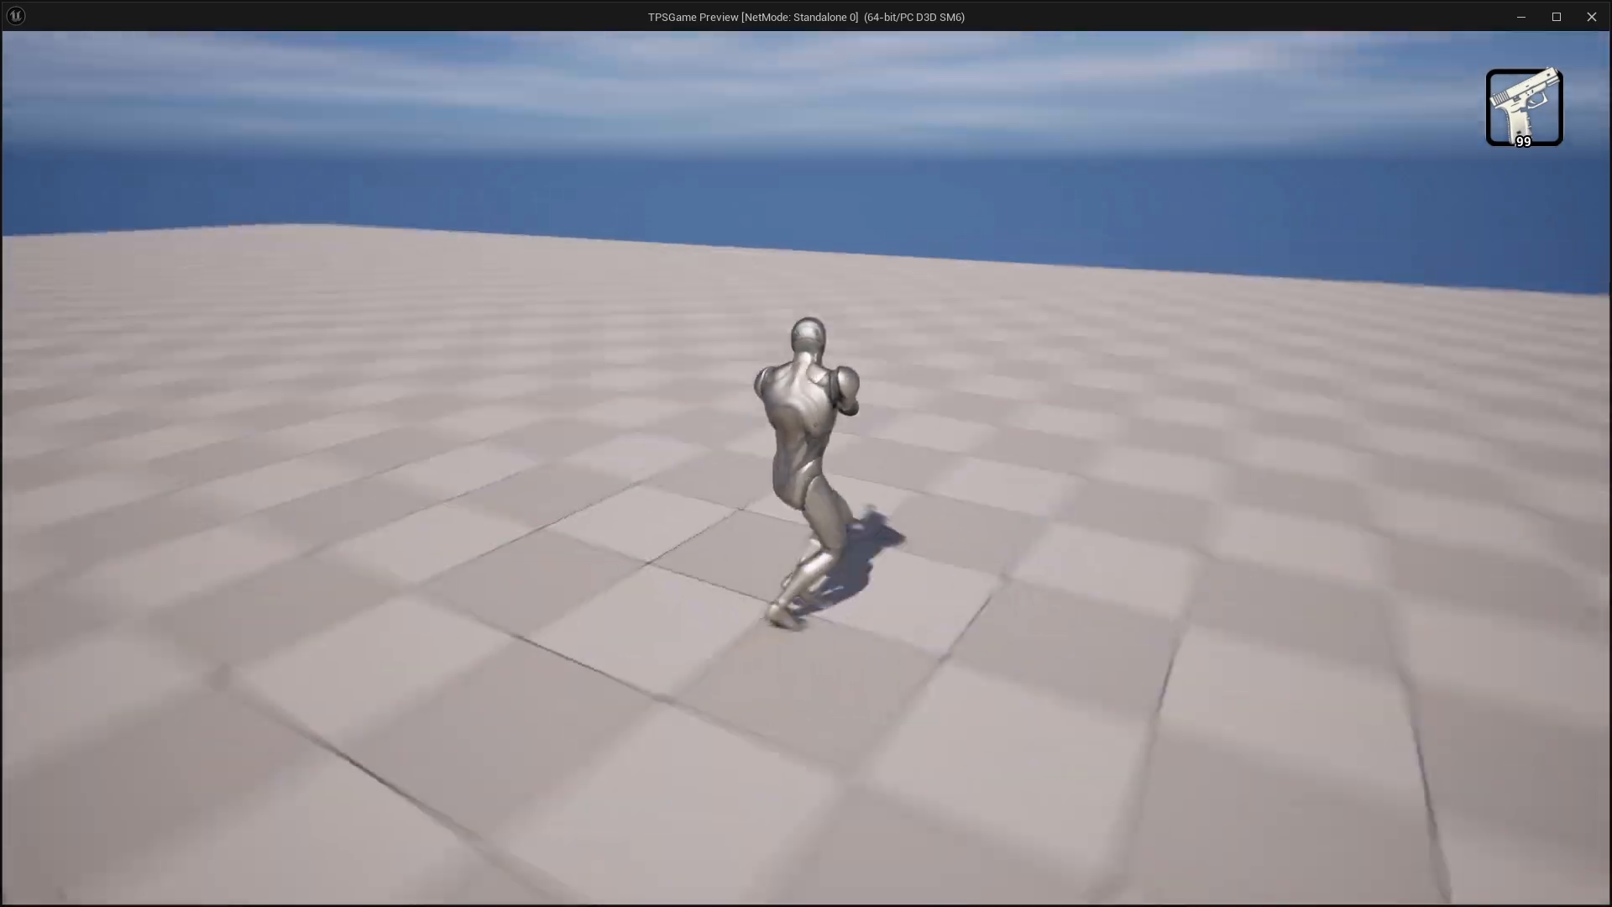
key("w")
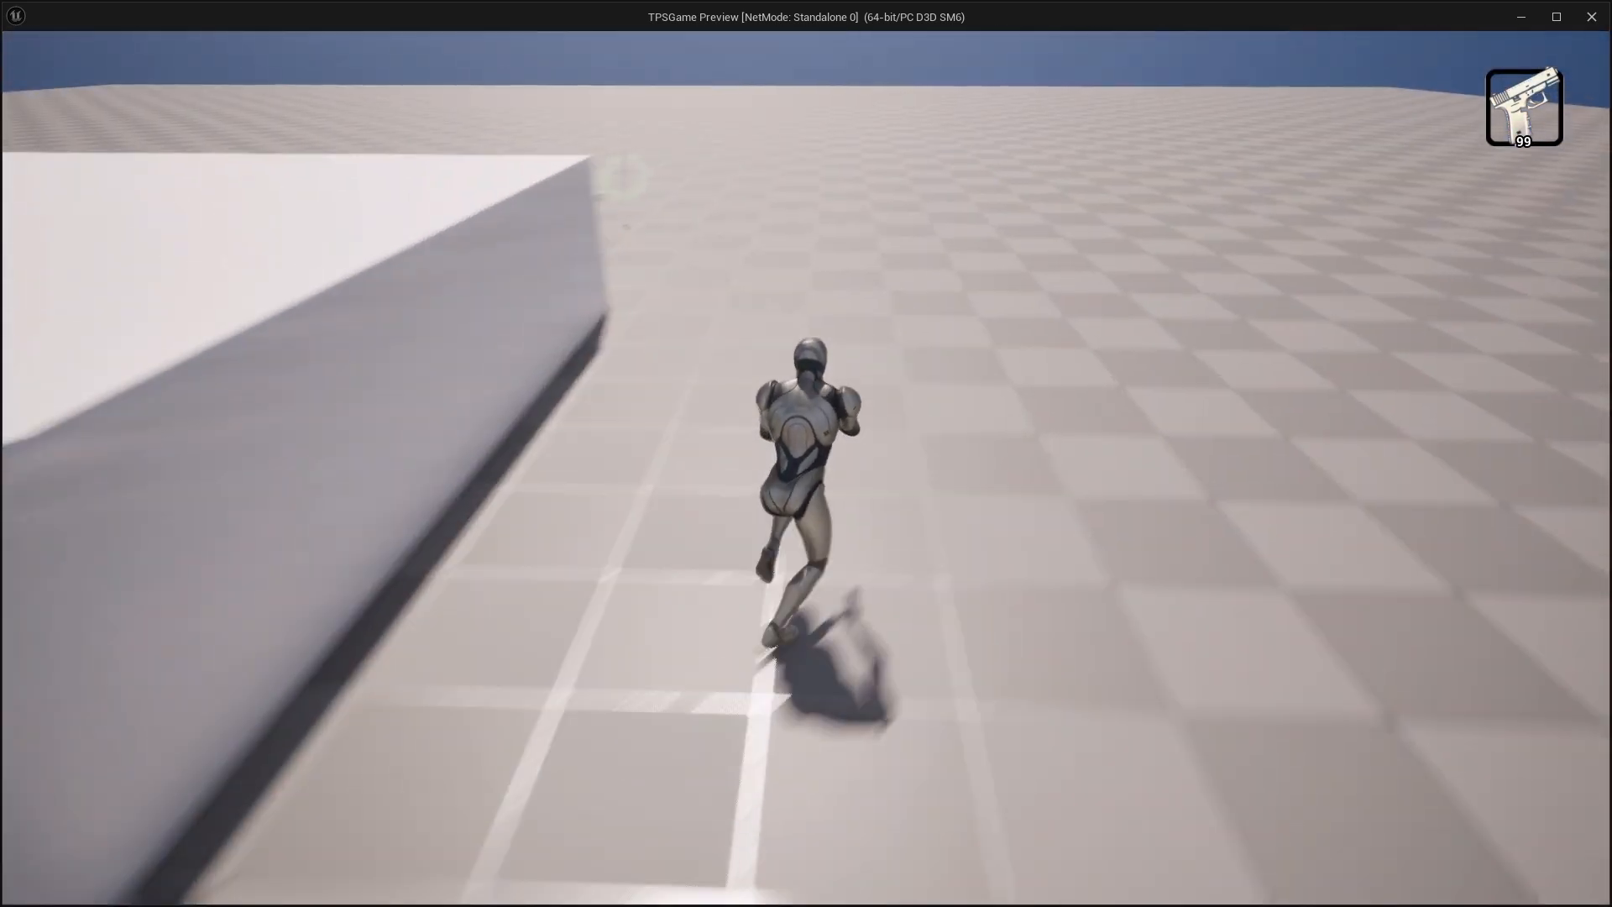
Equip the sword and test pivots by reversing direction forward and sideways
key("w")
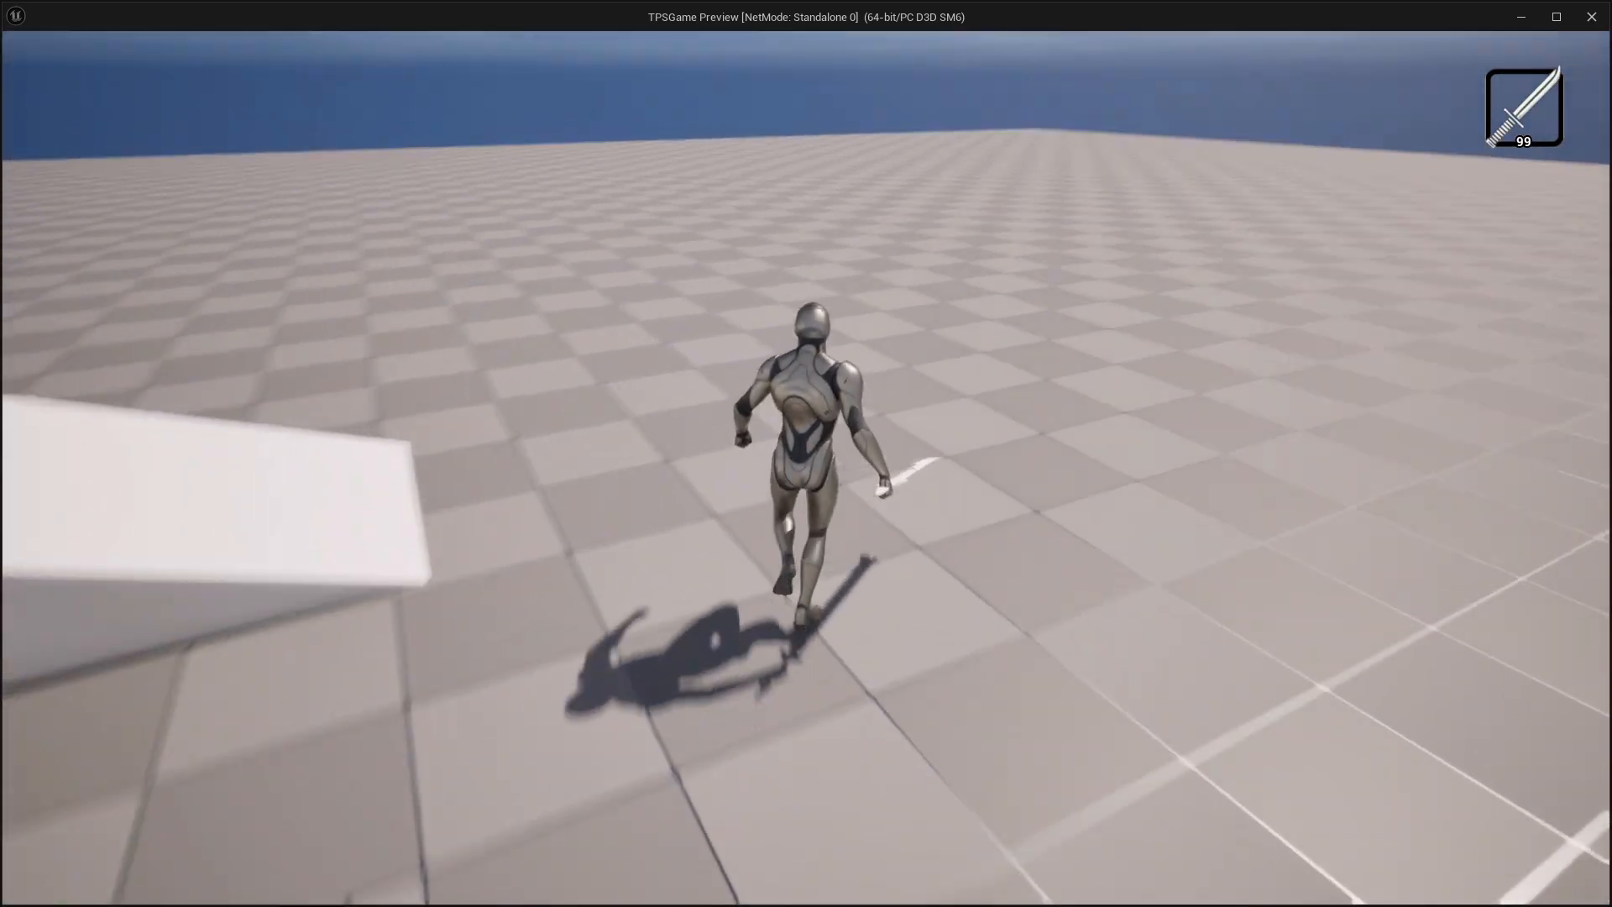
key("w")
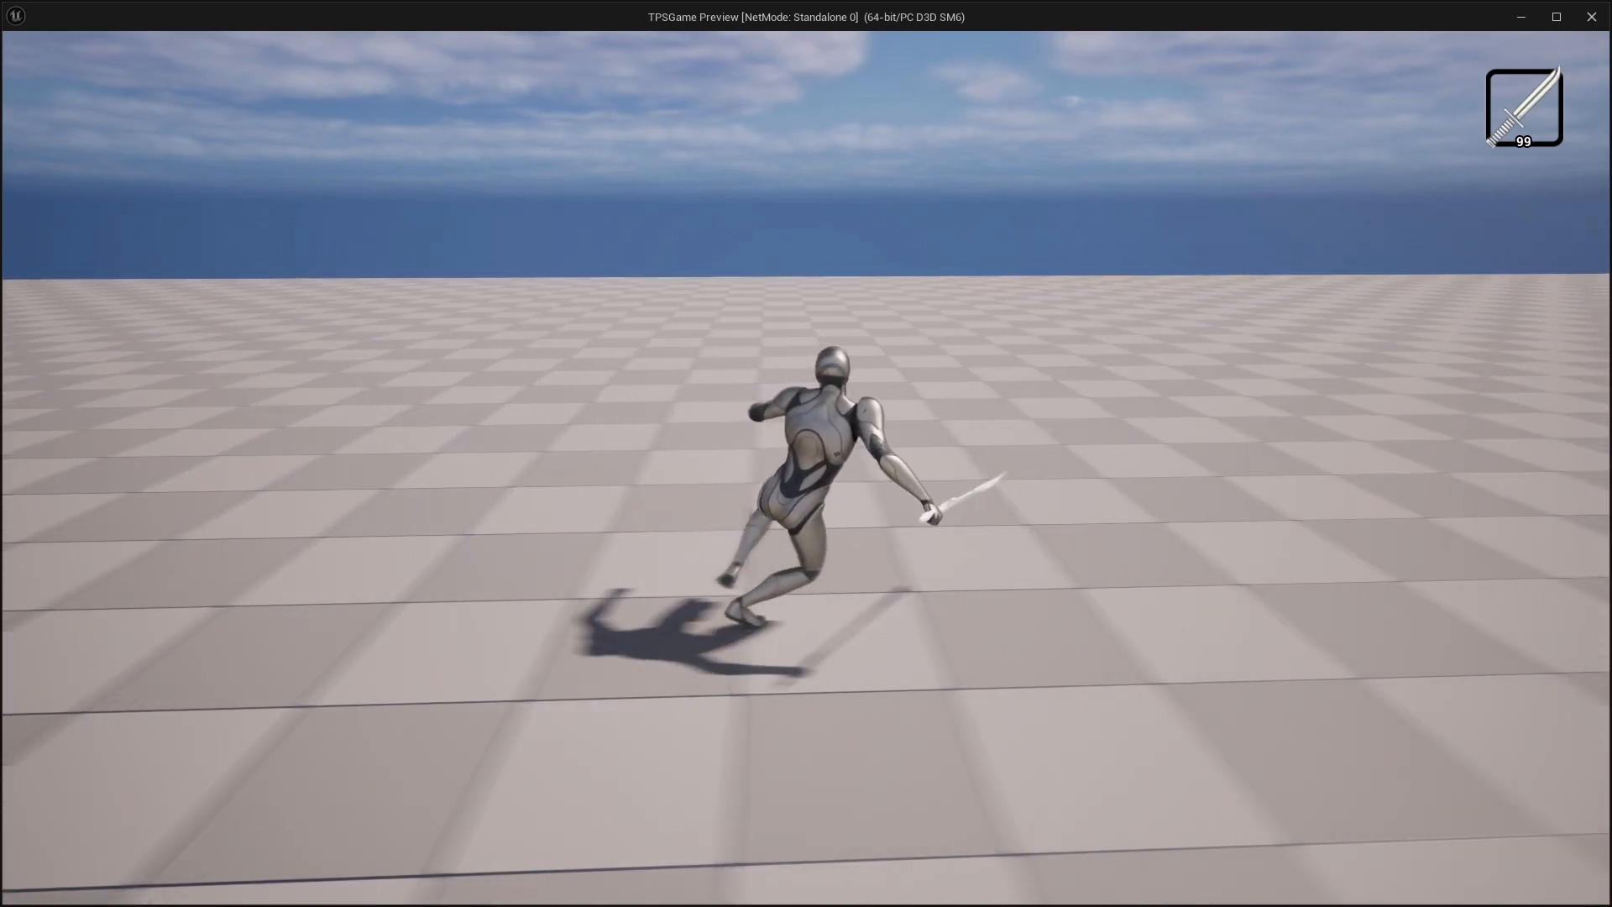
key("w")
key("d")
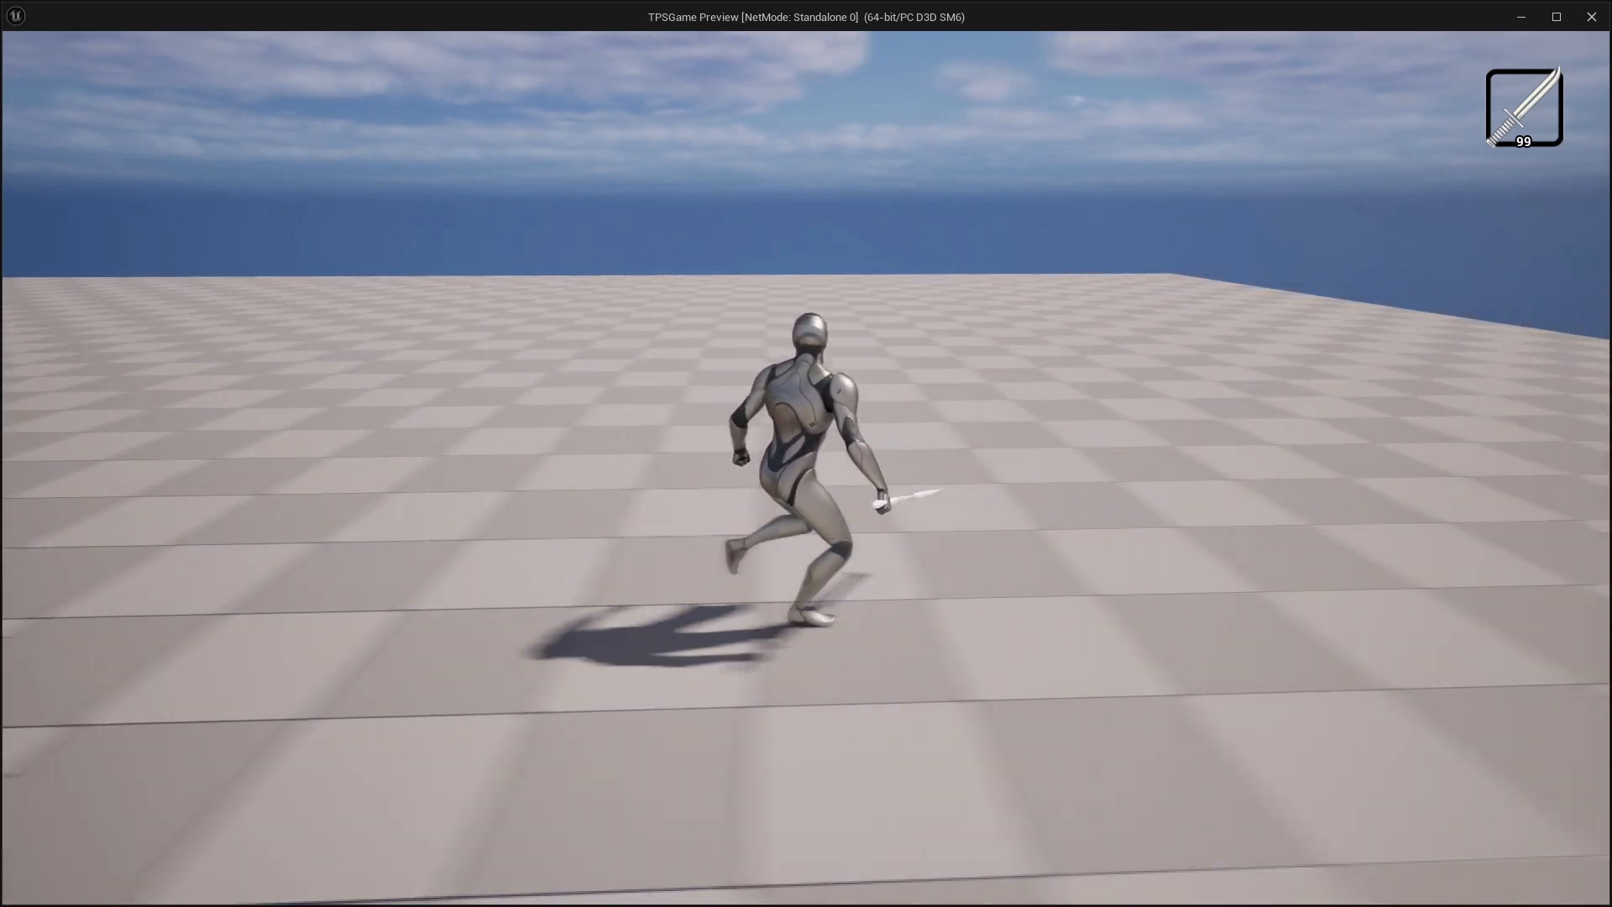
key("a")
key("d")
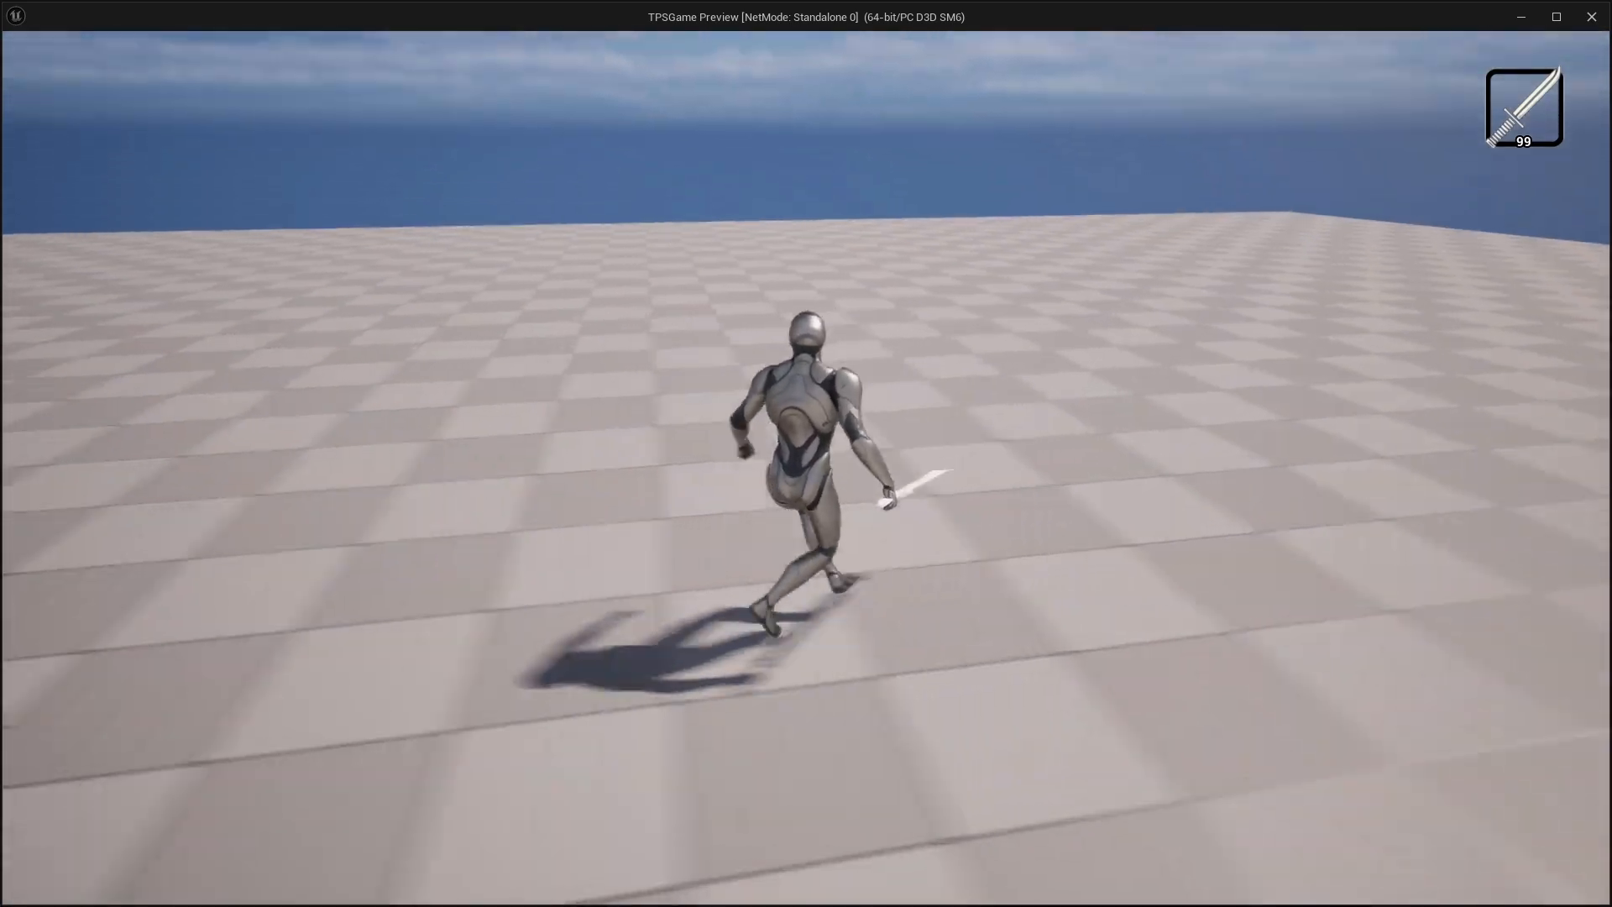
key("a")
key("w")
key("w")
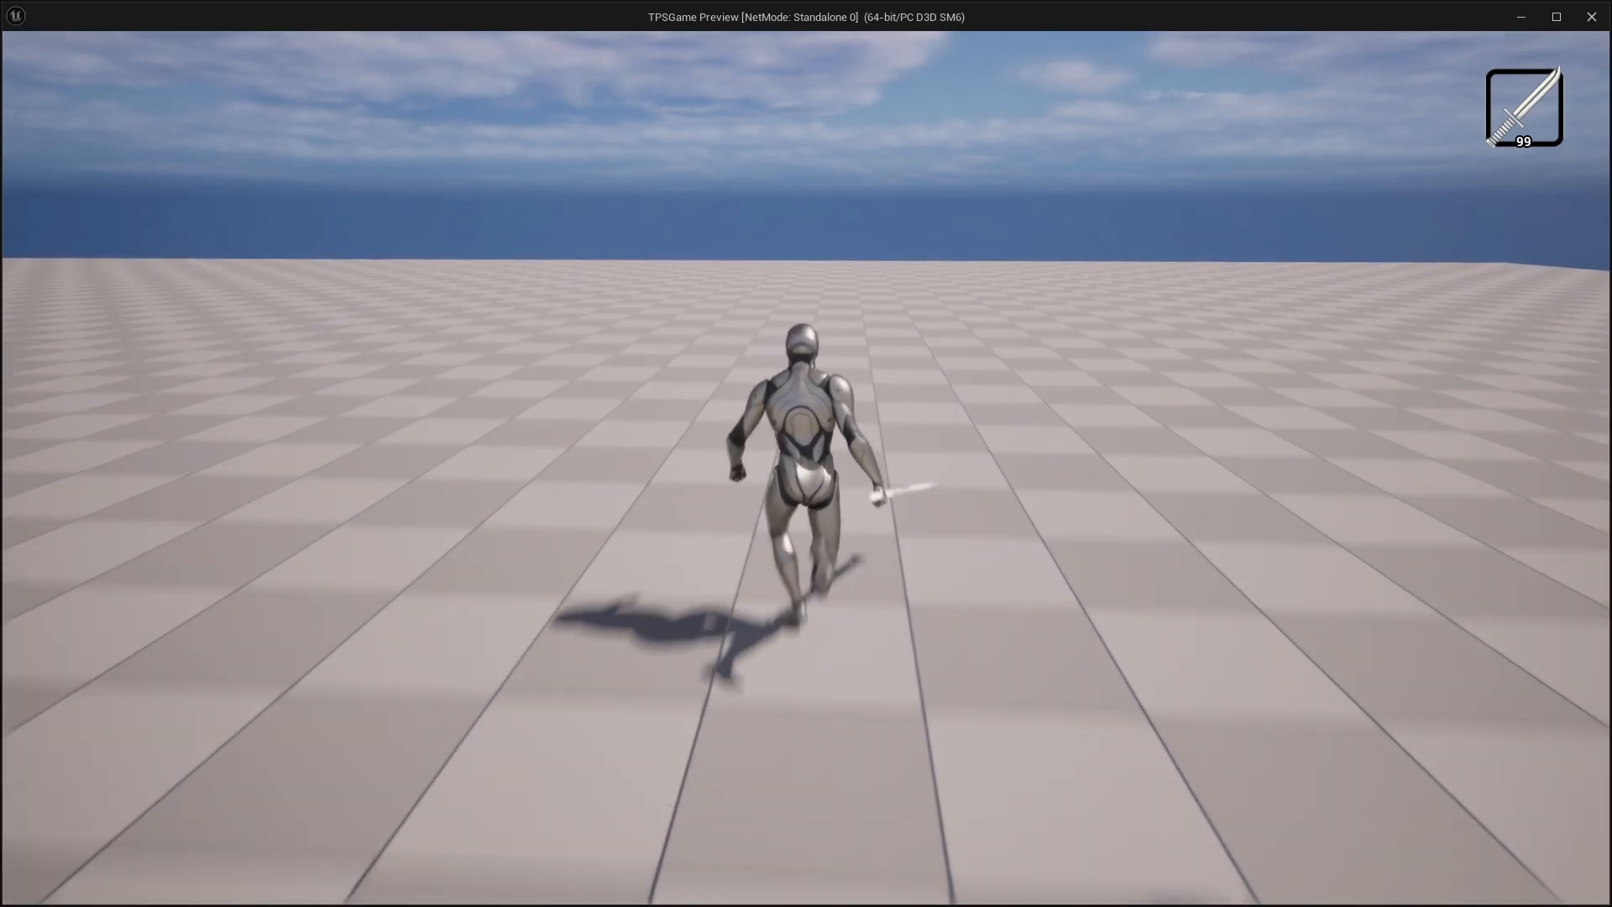
Keep running with the sword, turning sharply to check the pivot-to-cycle transitions
key("w")
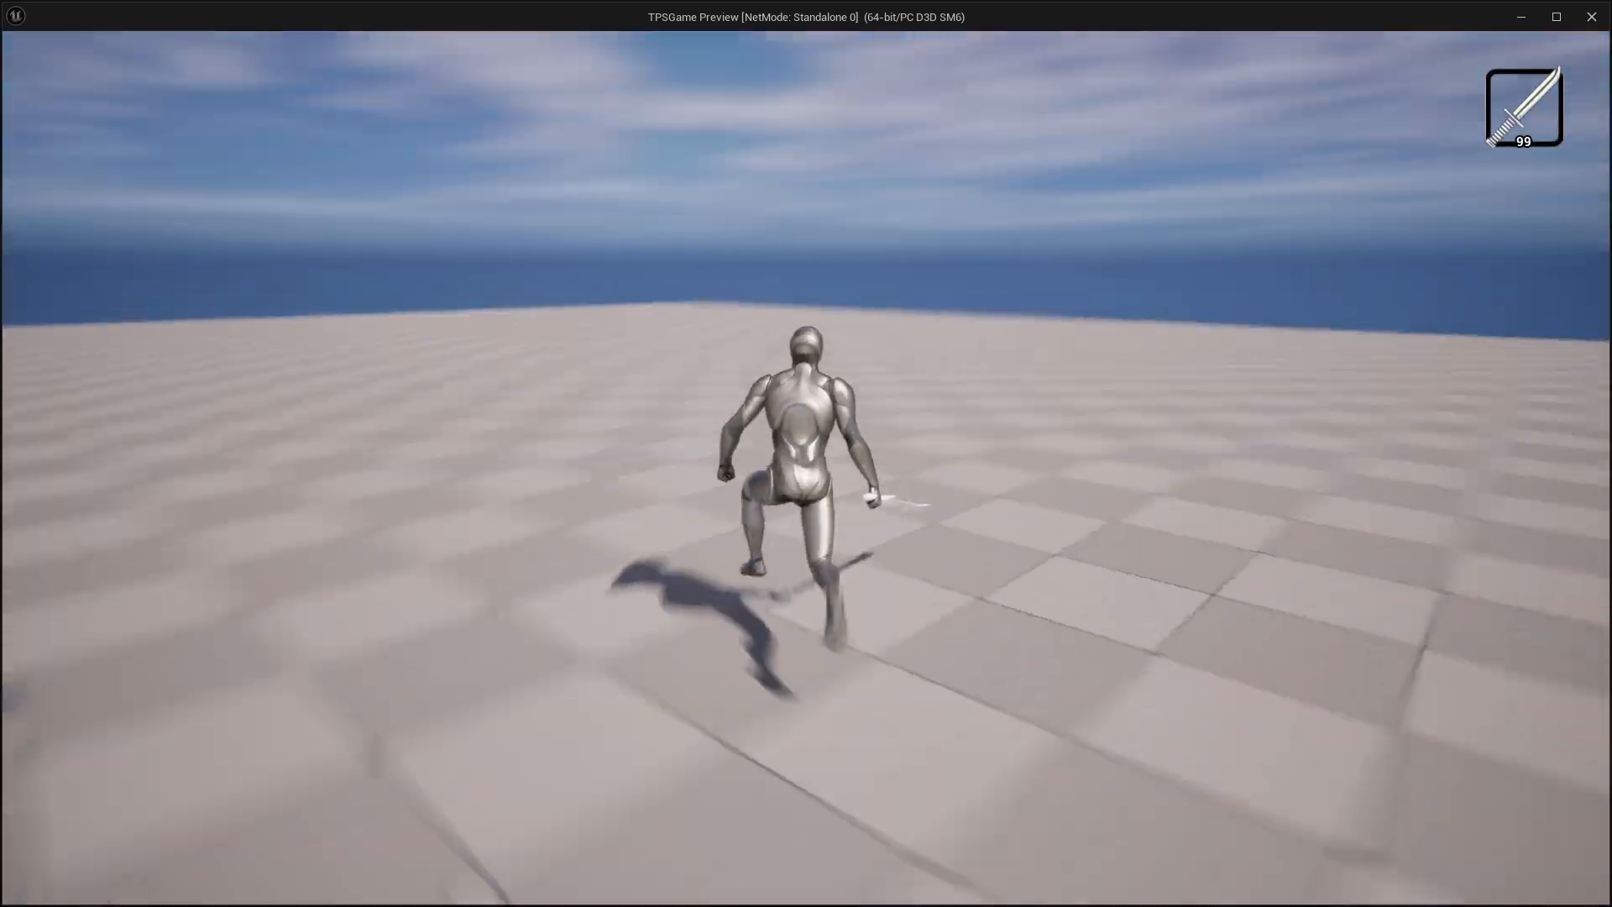
key("w")
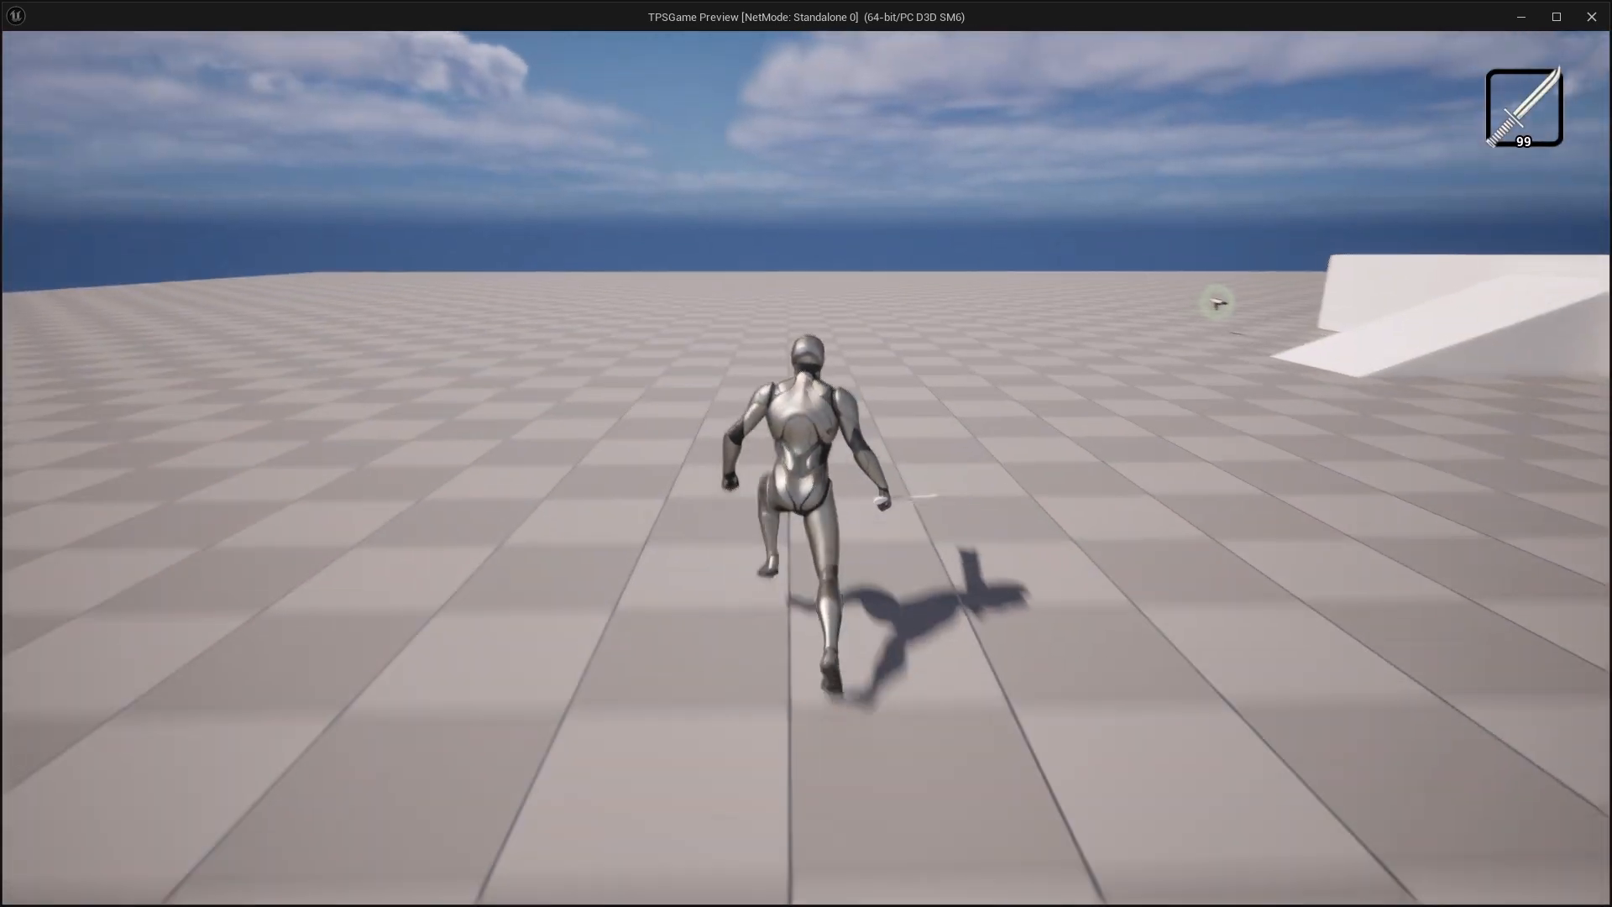
key("w")
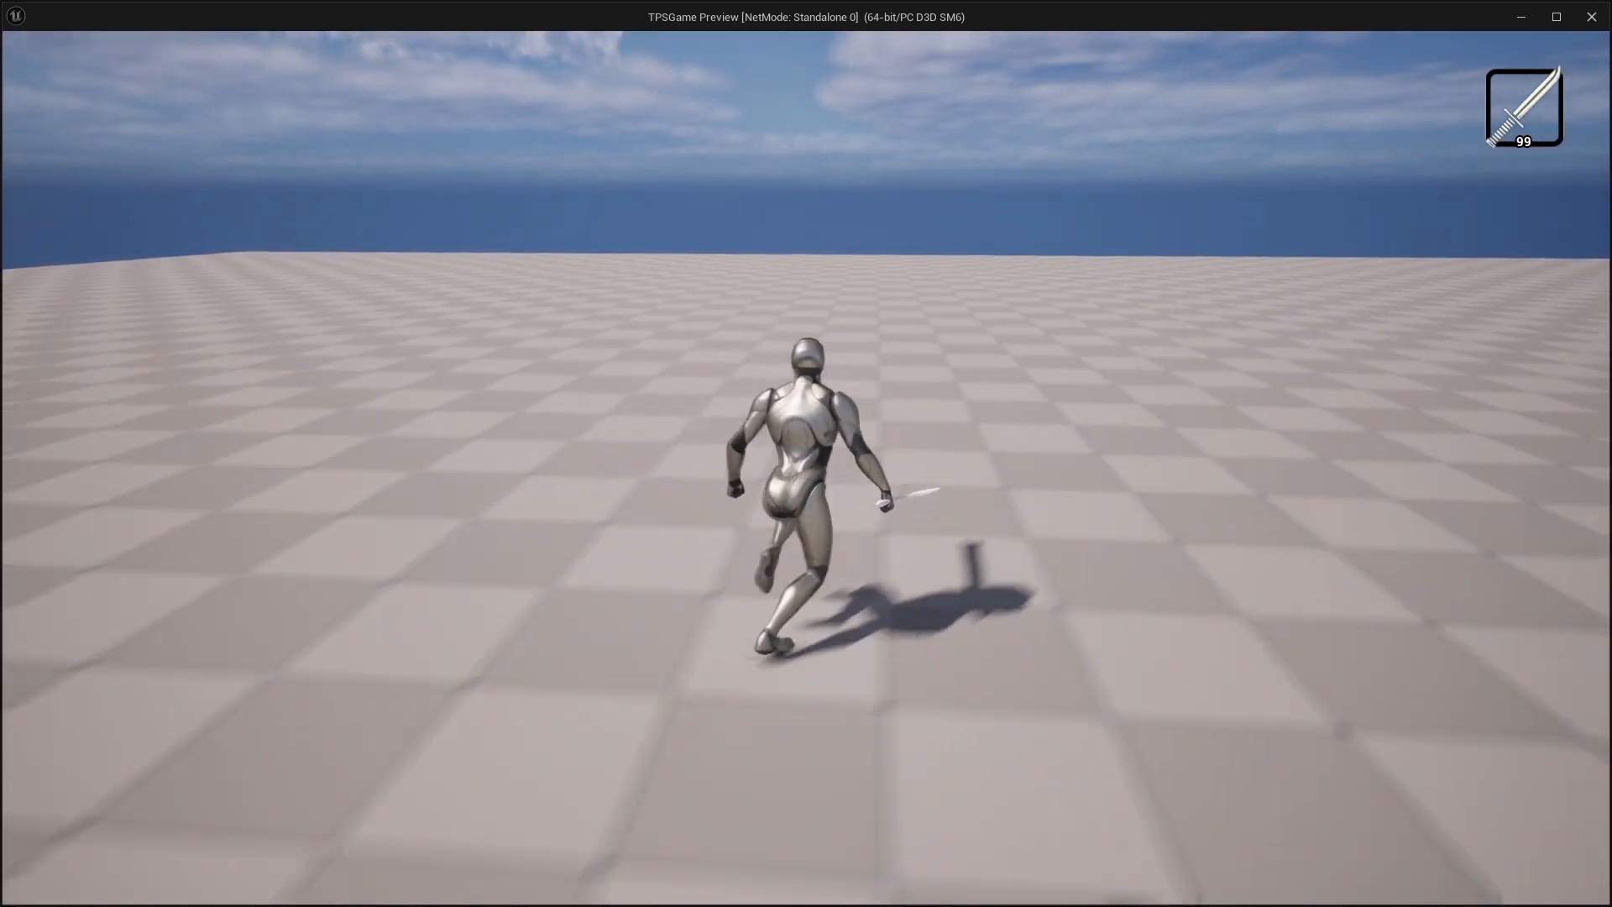
key("w")
key("w")
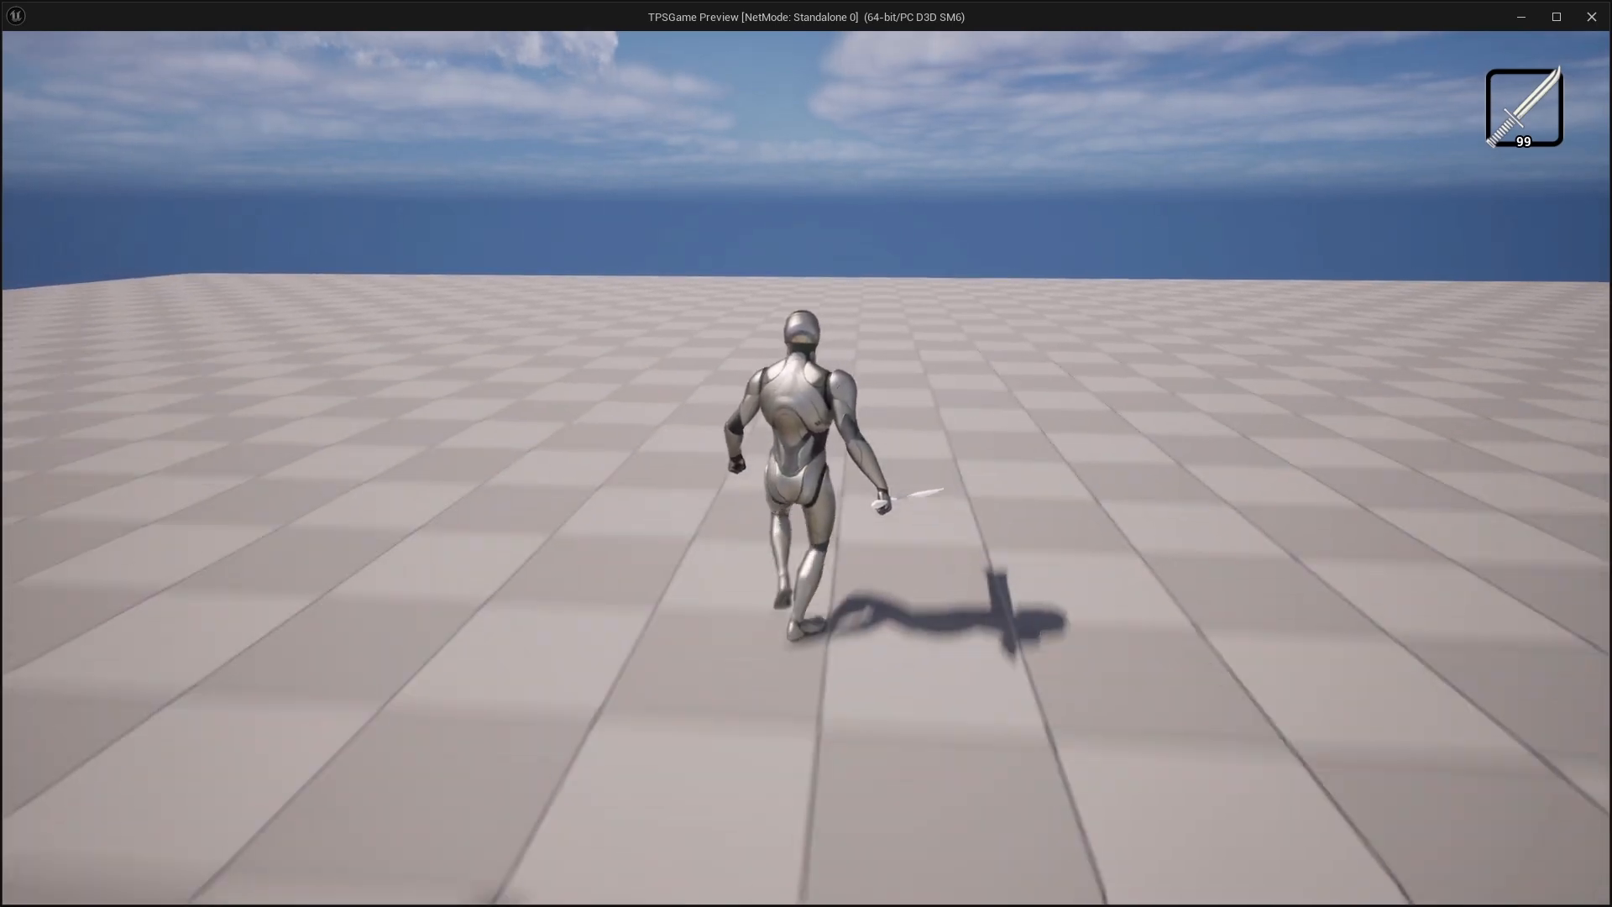
key("w")
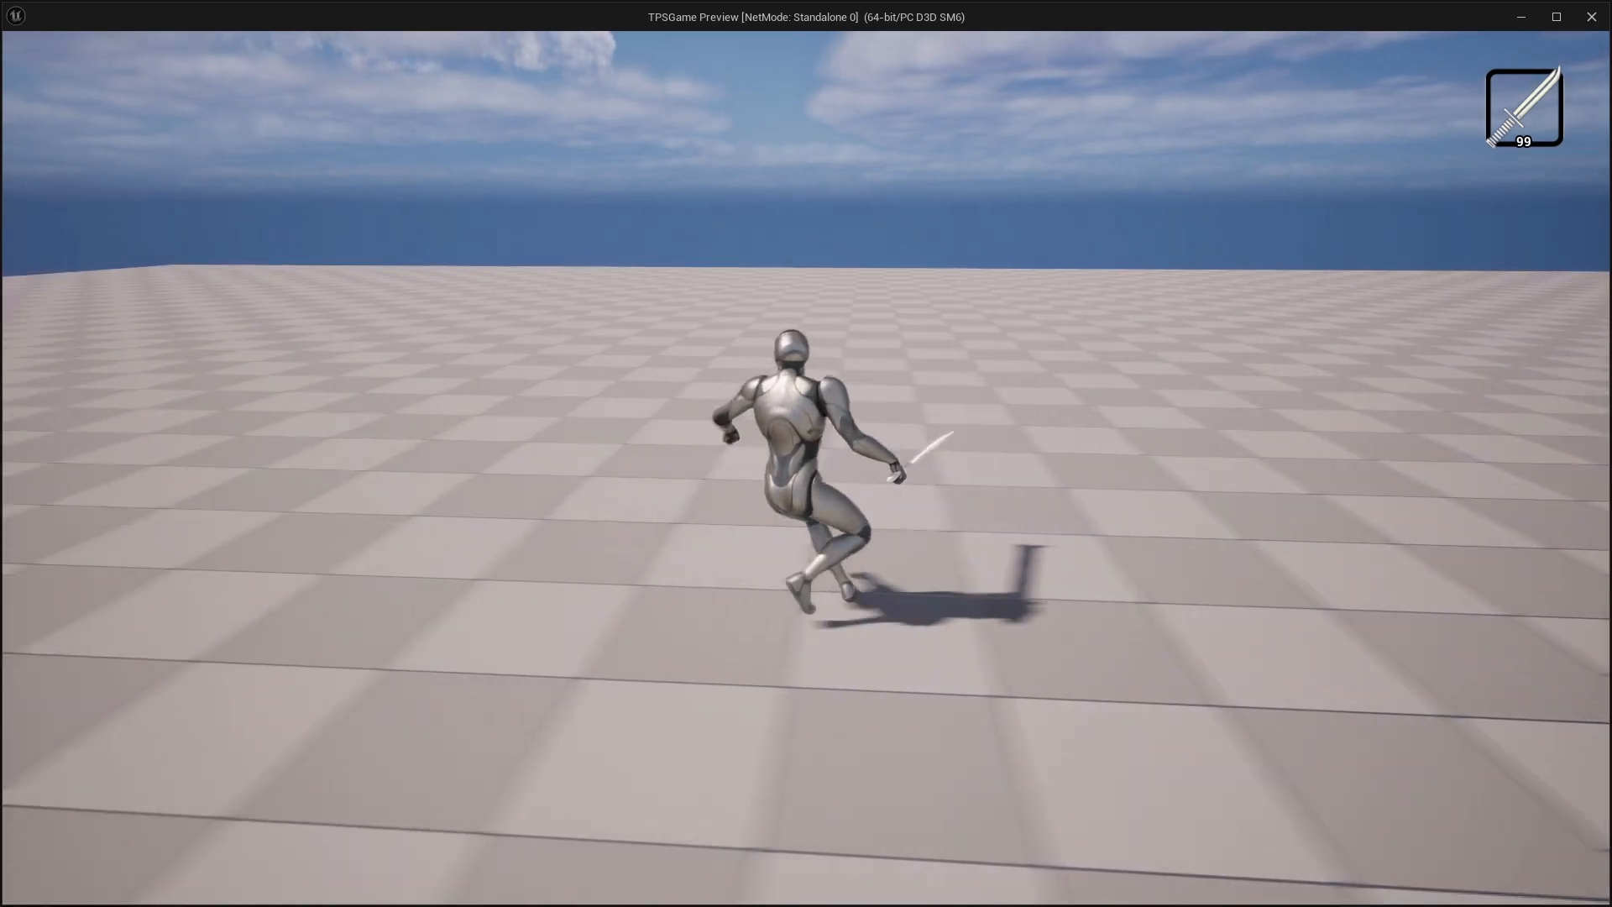
key("w")
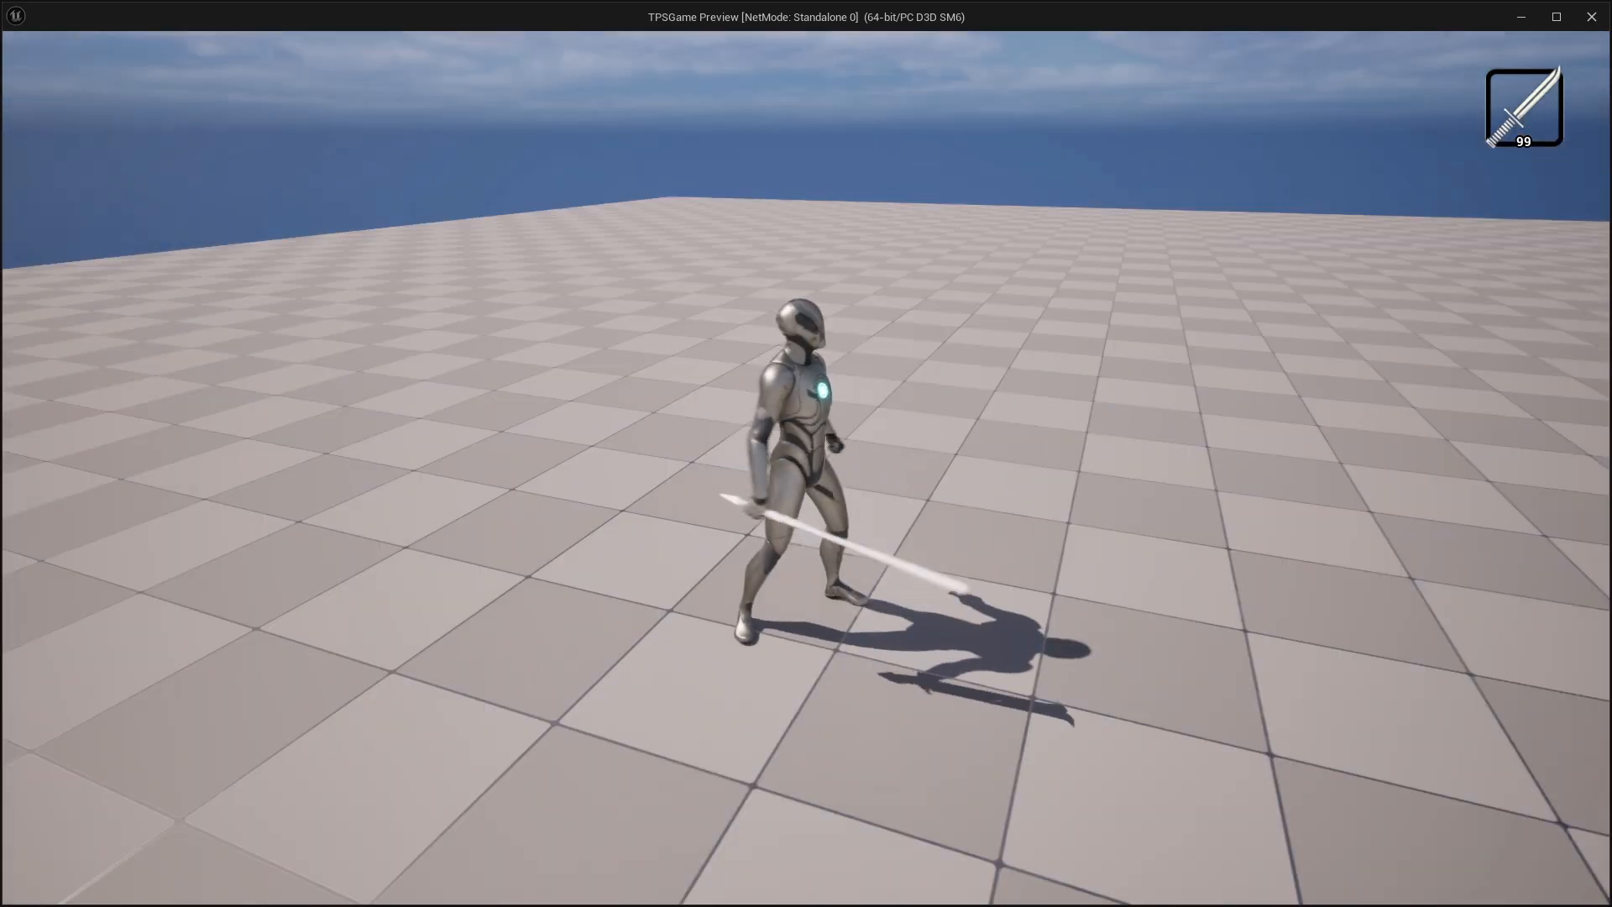
key("w")
key("w")
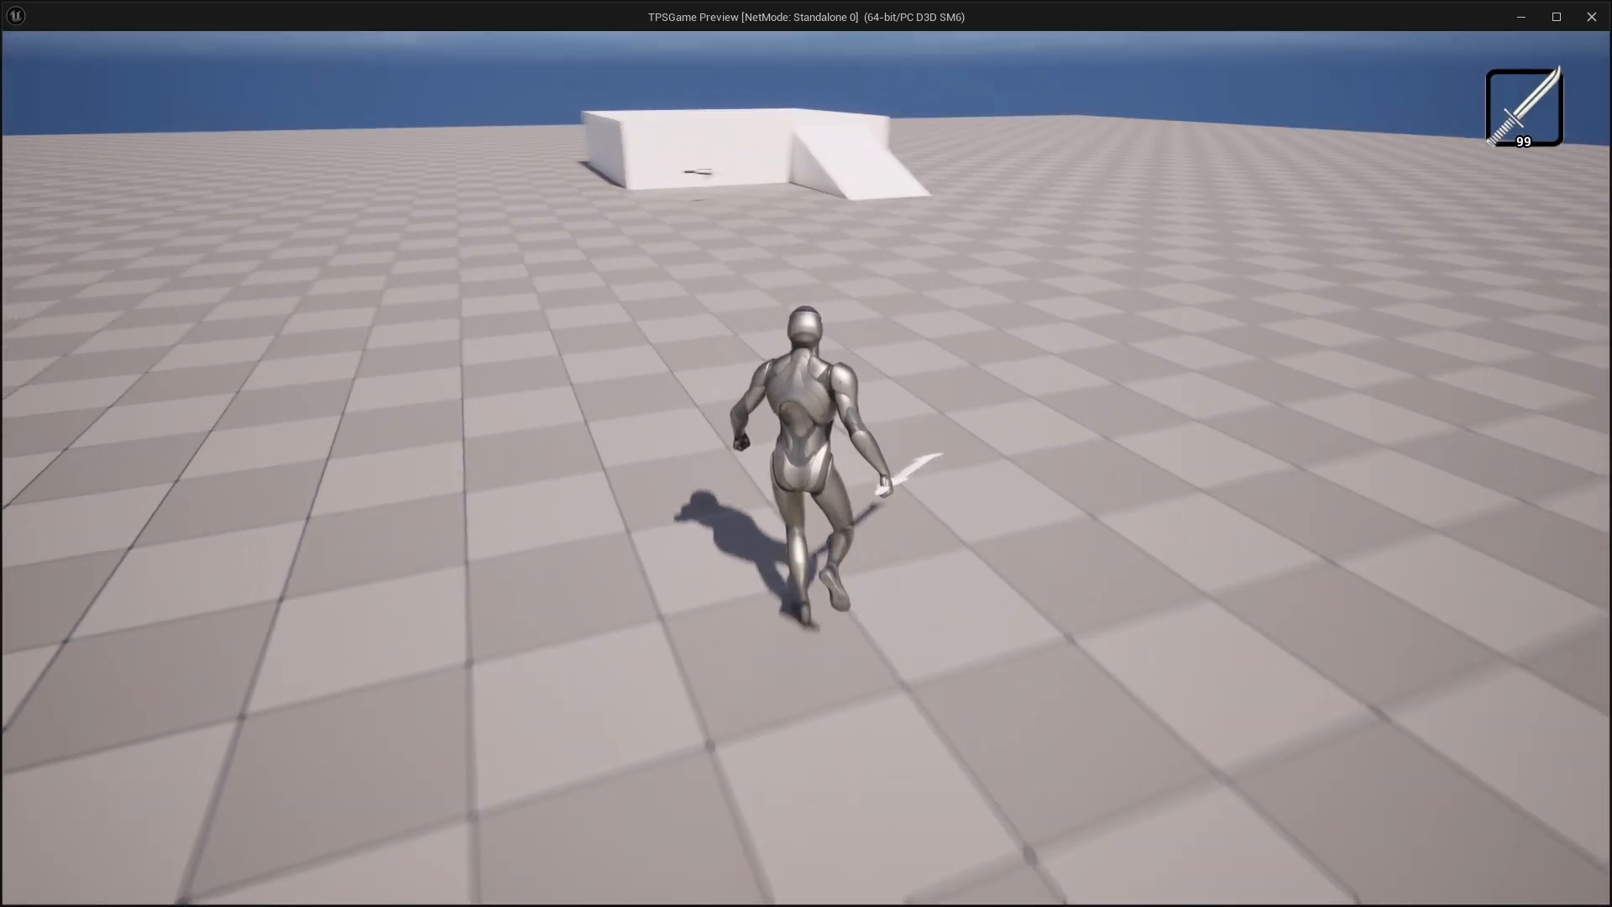
key("w")
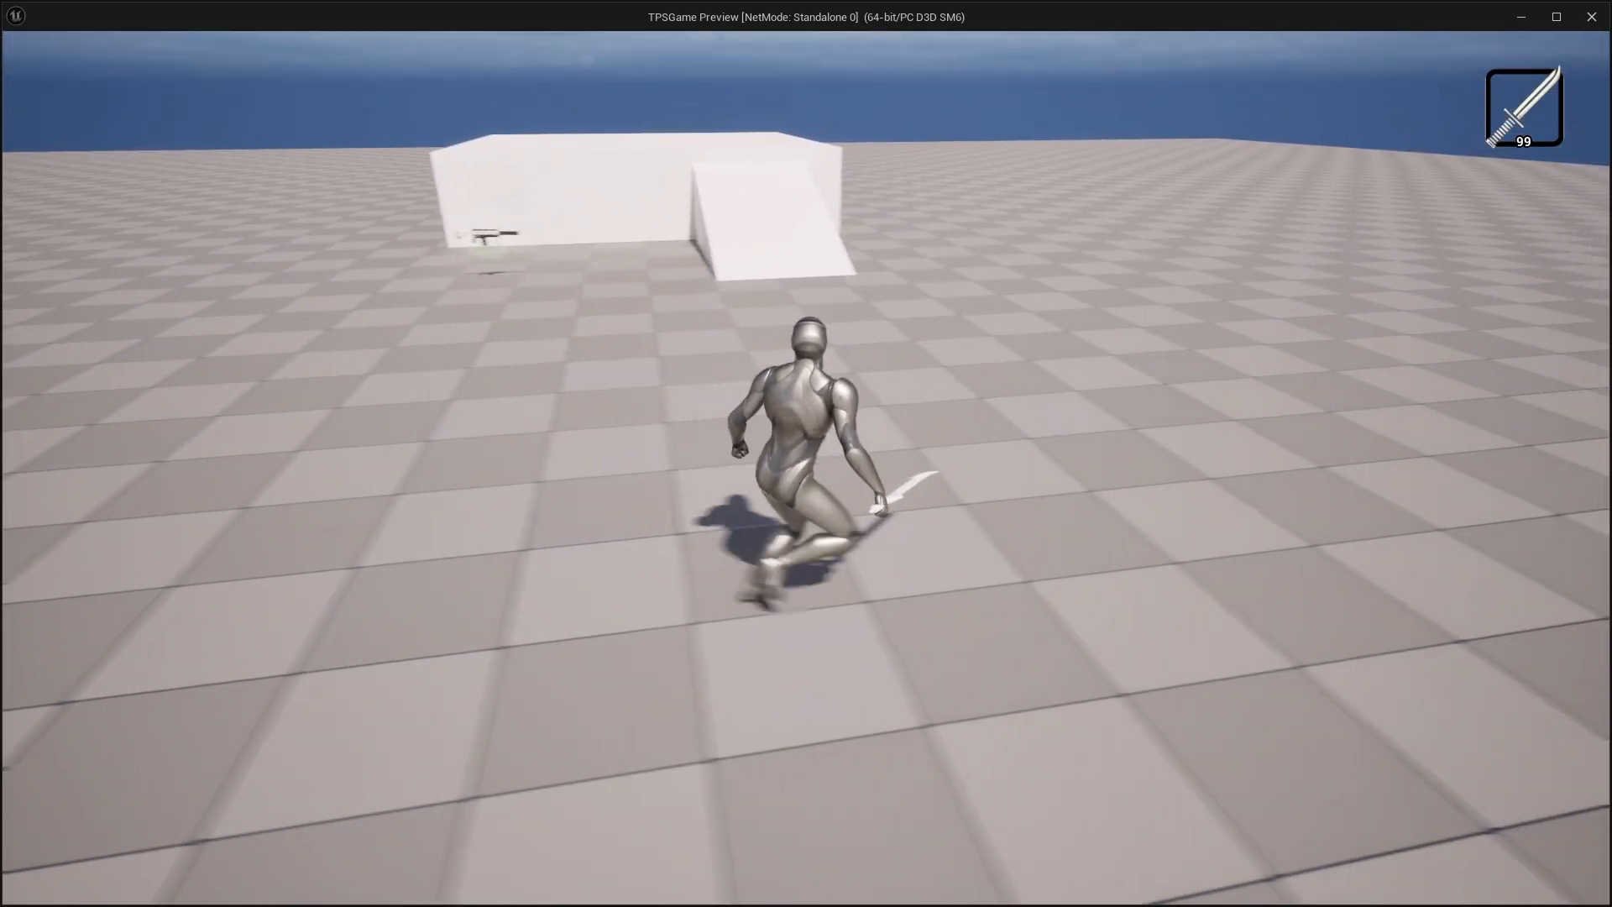
key("w")
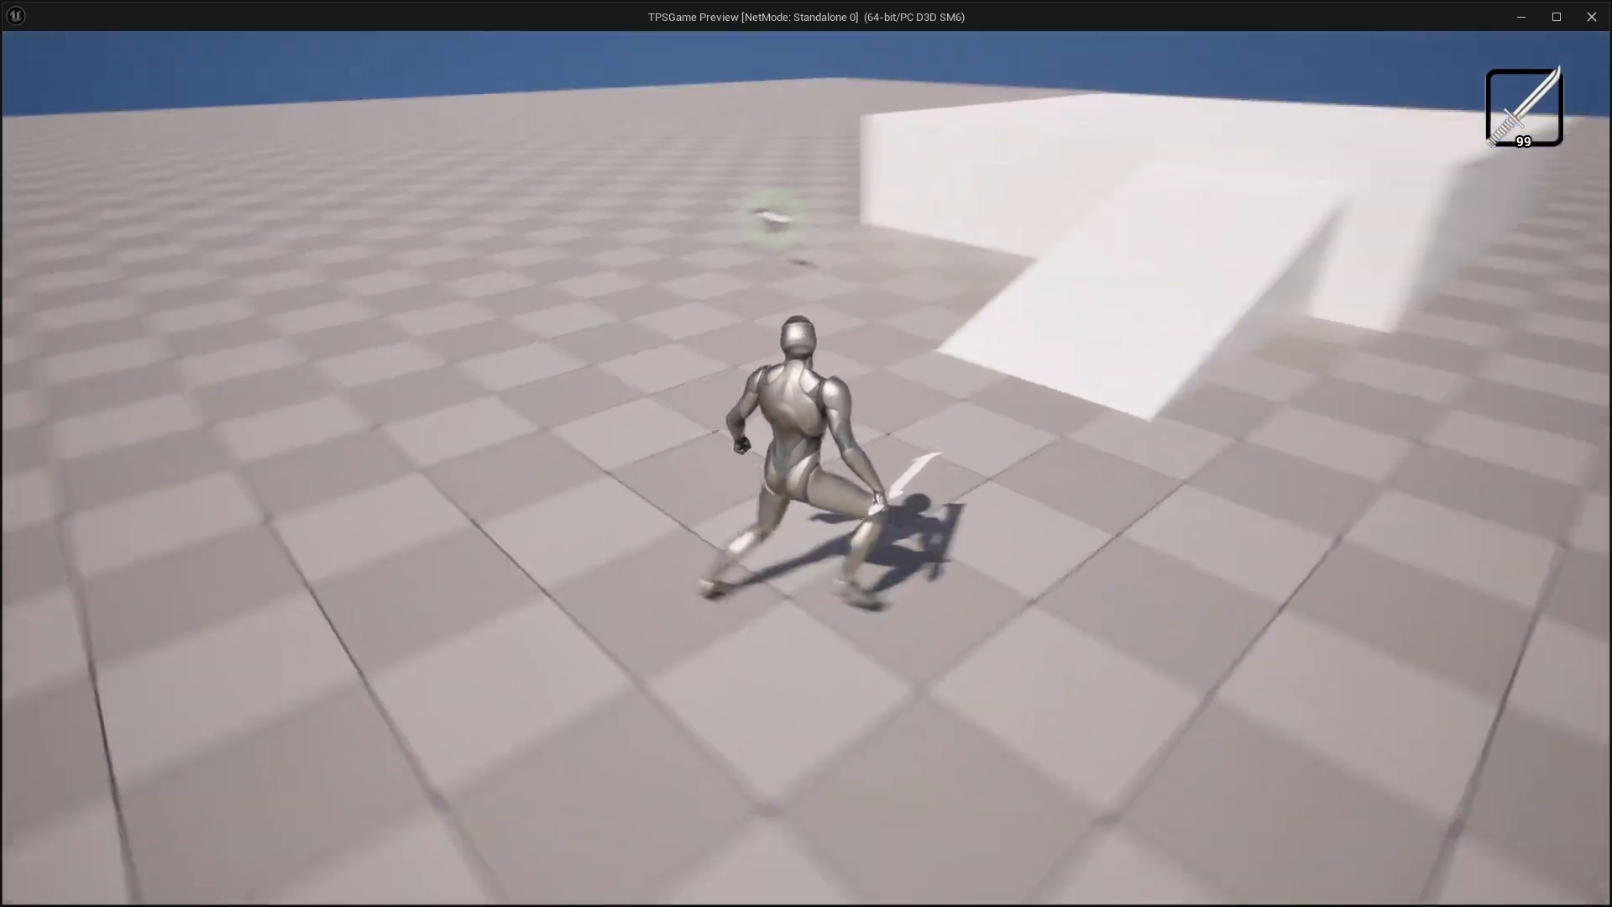